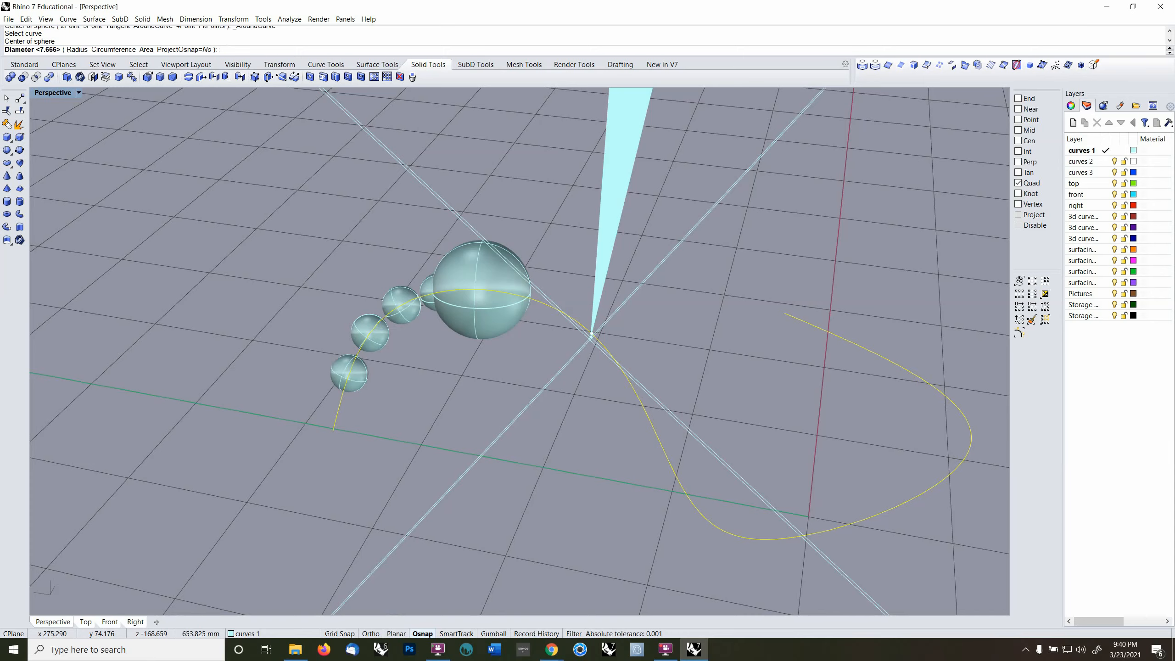
- Disable object snaps and add a sphere about 11.9 mm in diameter centred on the curve just past the existing spheres
{"action": "left_click", "coordinate": [1018, 226]}
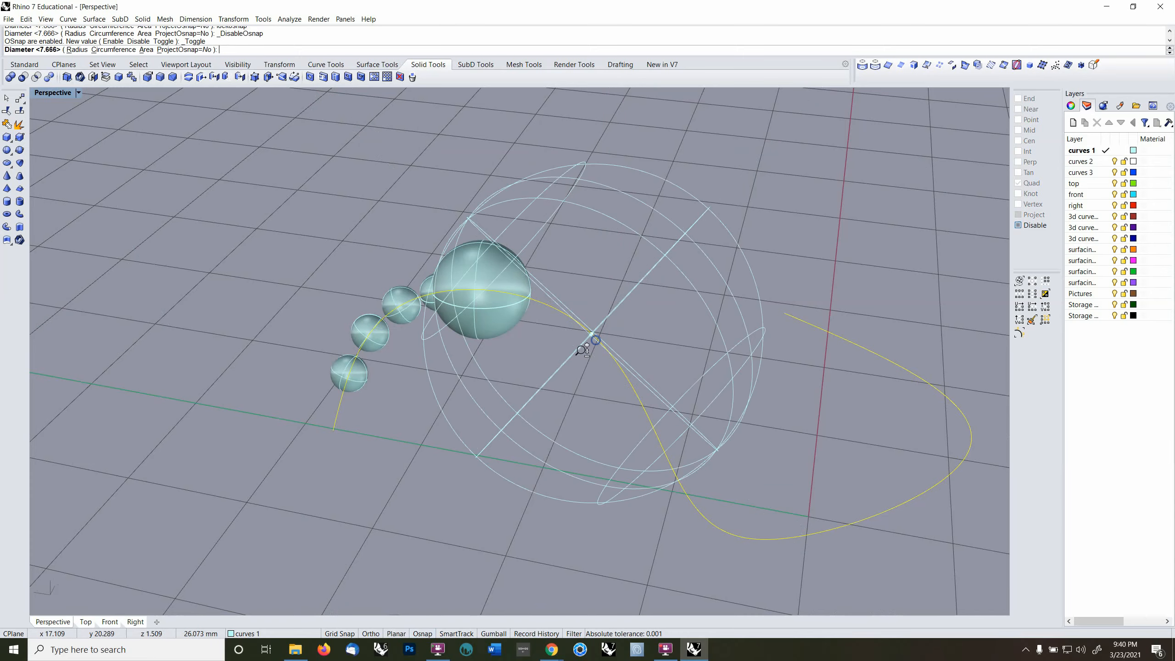
{"action": "scroll", "coordinate": [583, 349], "scroll_direction": "down", "scroll_amount": 3}
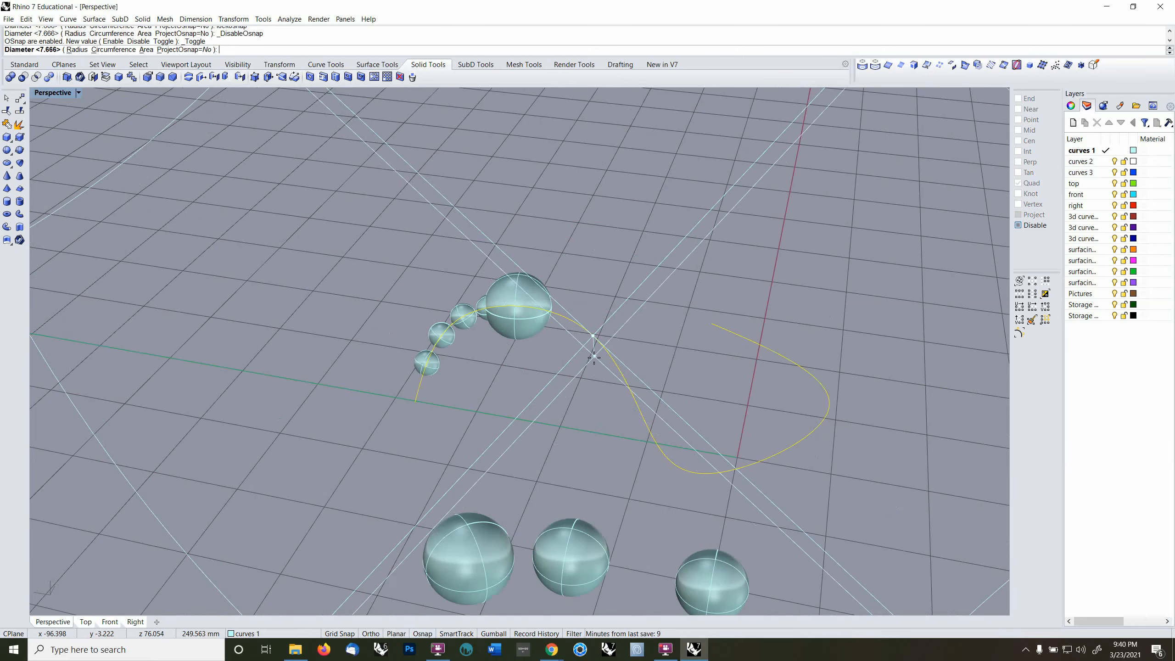
{"action": "key", "text": "Escape"}
{"action": "right_click_drag", "start_coordinate": [613, 344], "coordinate": [540, 339]}
{"action": "scroll", "coordinate": [539, 319], "scroll_direction": "up", "scroll_amount": 6}
{"action": "right_click", "coordinate": [540, 304]}
{"action": "left_click", "coordinate": [550, 307]}
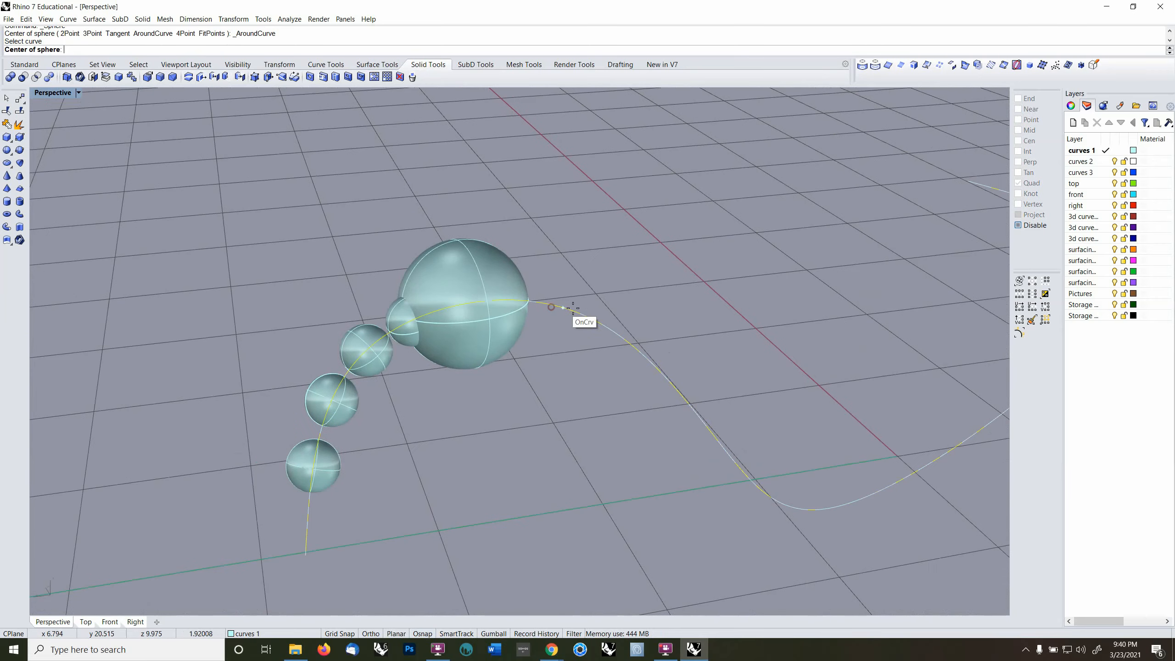
{"action": "left_click", "coordinate": [650, 361]}
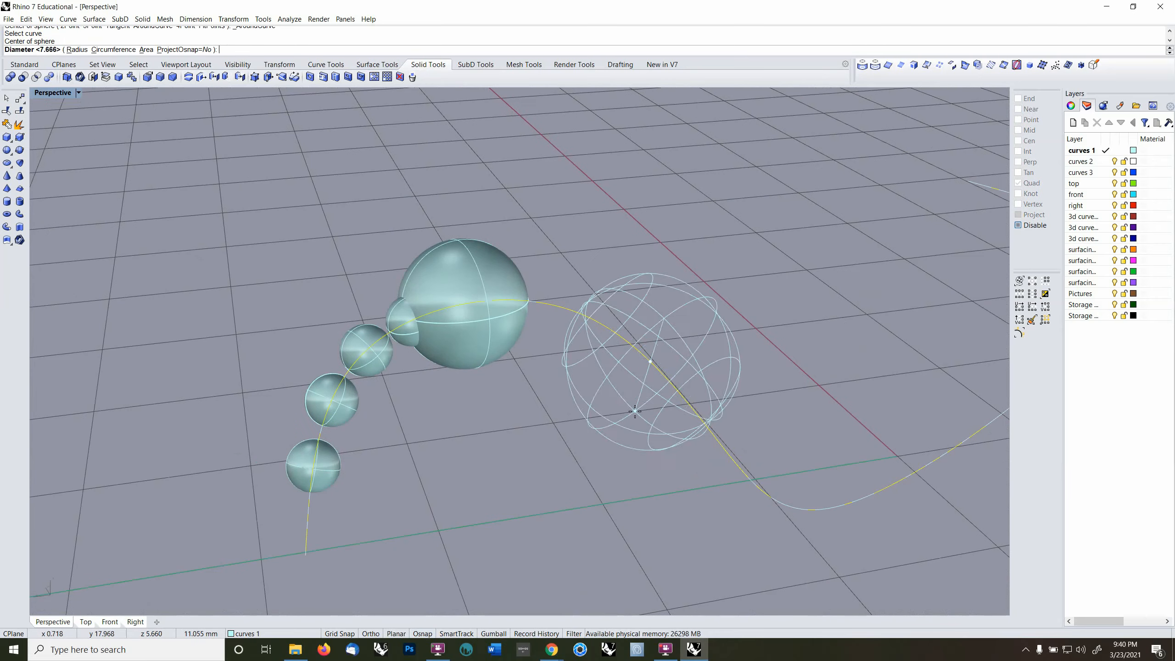
{"action": "left_click", "coordinate": [632, 416]}
- Add a large sphere around the curve at its low bend, about 16.5 mm in diameter
{"action": "scroll", "coordinate": [707, 359], "scroll_direction": "down", "scroll_amount": 5}
{"action": "right_click", "coordinate": [579, 397]}
{"action": "left_click", "coordinate": [580, 411]}
{"action": "left_click", "coordinate": [527, 450]}
{"action": "left_click", "coordinate": [613, 447]}
- Add a sphere about 6.8 mm in diameter around the curve on the rising stretch beyond the largest sphere
{"action": "right_click_drag", "start_coordinate": [688, 378], "coordinate": [713, 328], "text": "shift"}
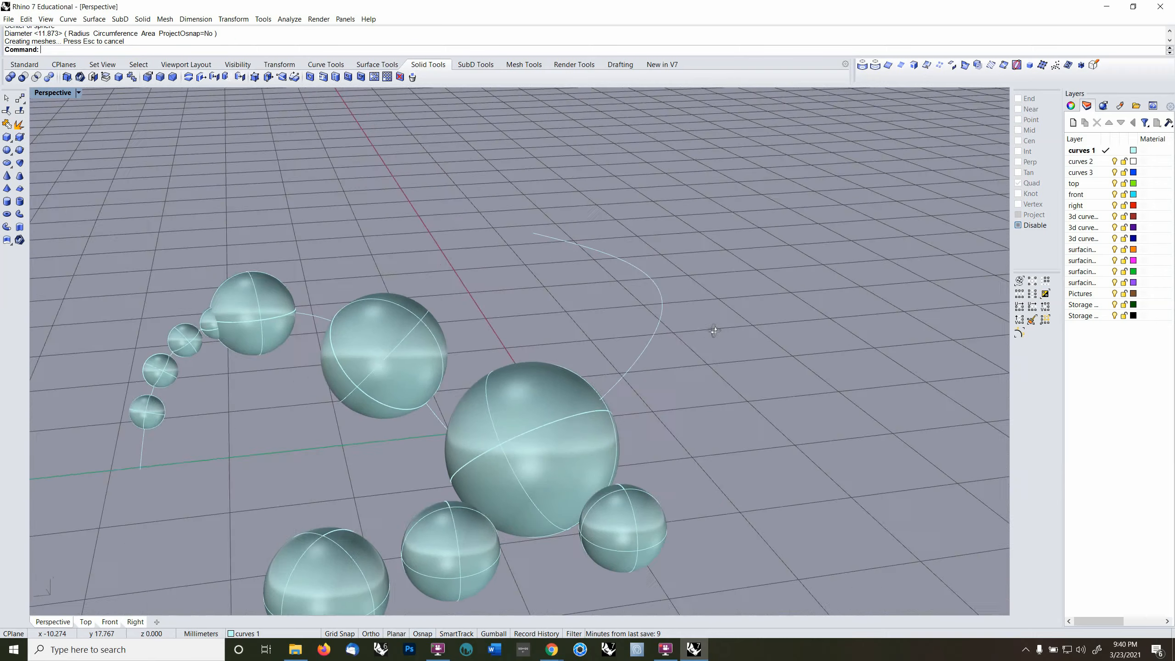
{"action": "right_click", "coordinate": [716, 331]}
{"action": "left_click", "coordinate": [632, 360]}
{"action": "left_click", "coordinate": [646, 343]}
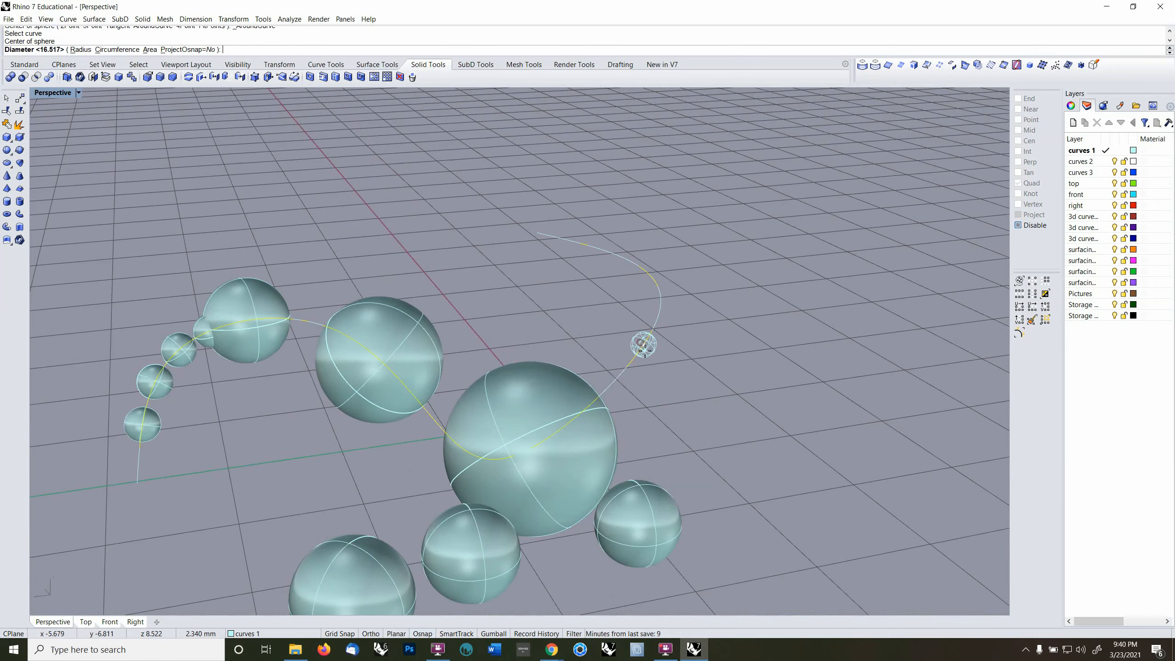
{"action": "left_click", "coordinate": [652, 365]}
- Enable only the End object snap and place a tiny sphere around the curve at its free endpoint
{"action": "right_click", "coordinate": [795, 274]}
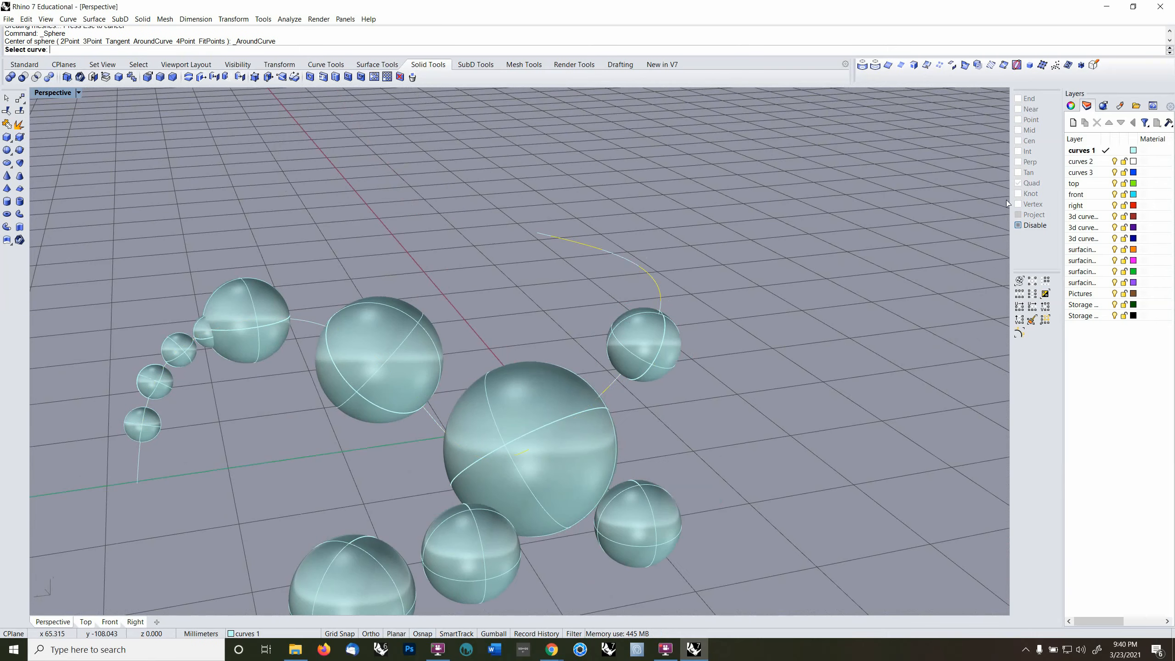
{"action": "left_click", "coordinate": [1018, 225]}
{"action": "right_click", "coordinate": [1018, 98]}
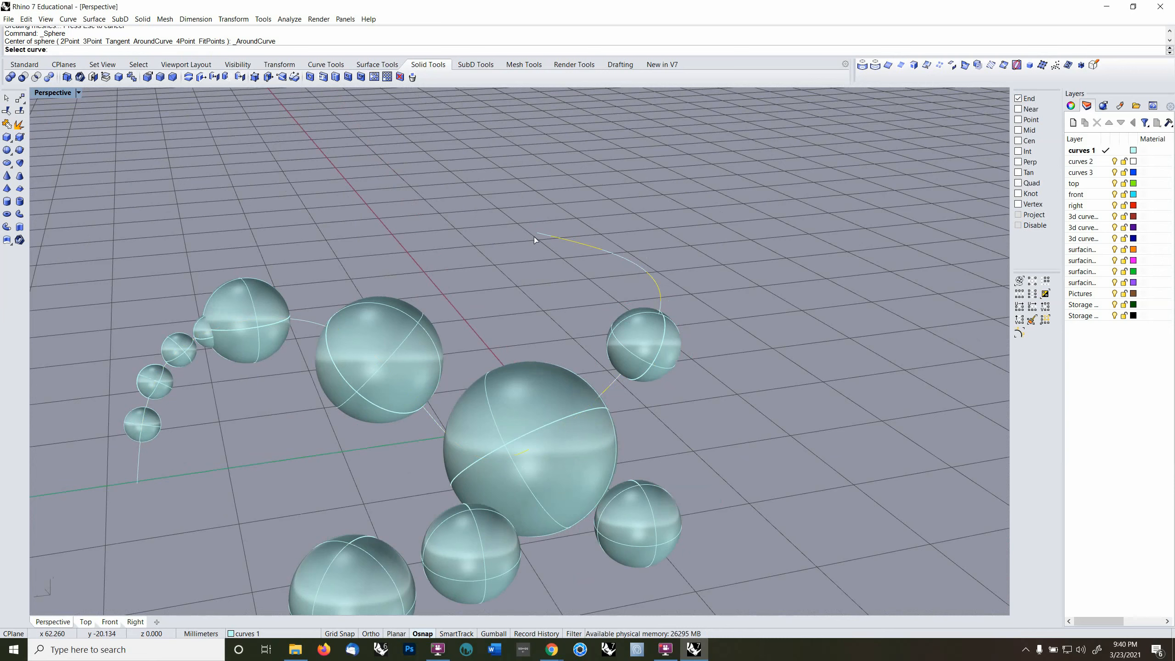
{"action": "left_click", "coordinate": [558, 238]}
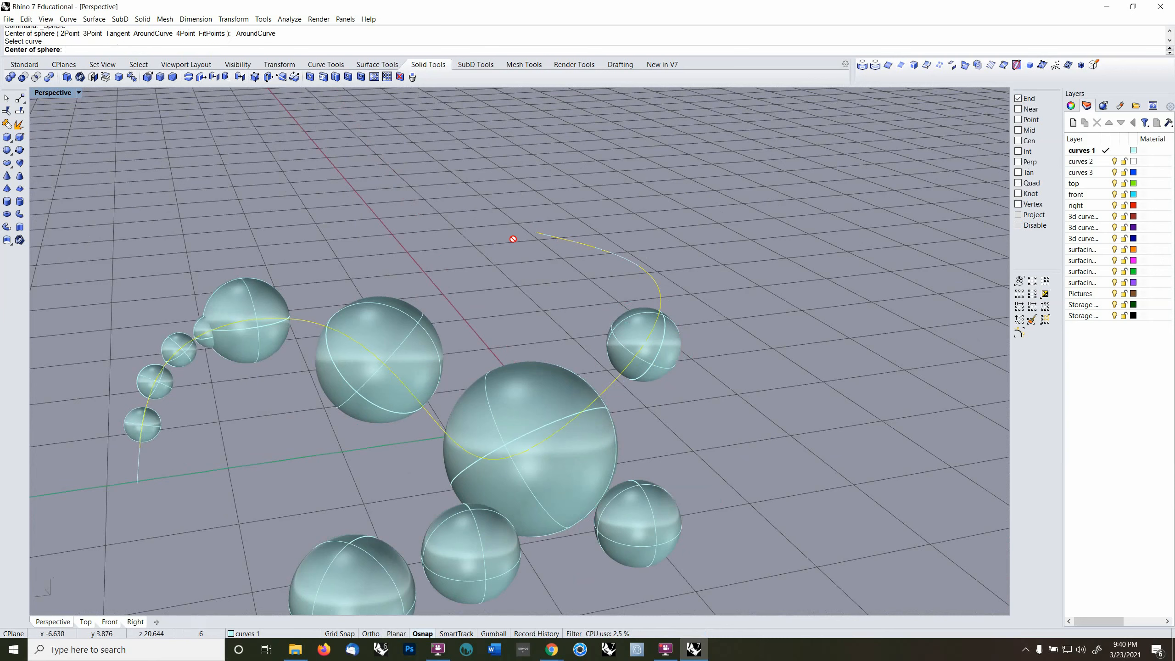
{"action": "left_click", "coordinate": [530, 231]}
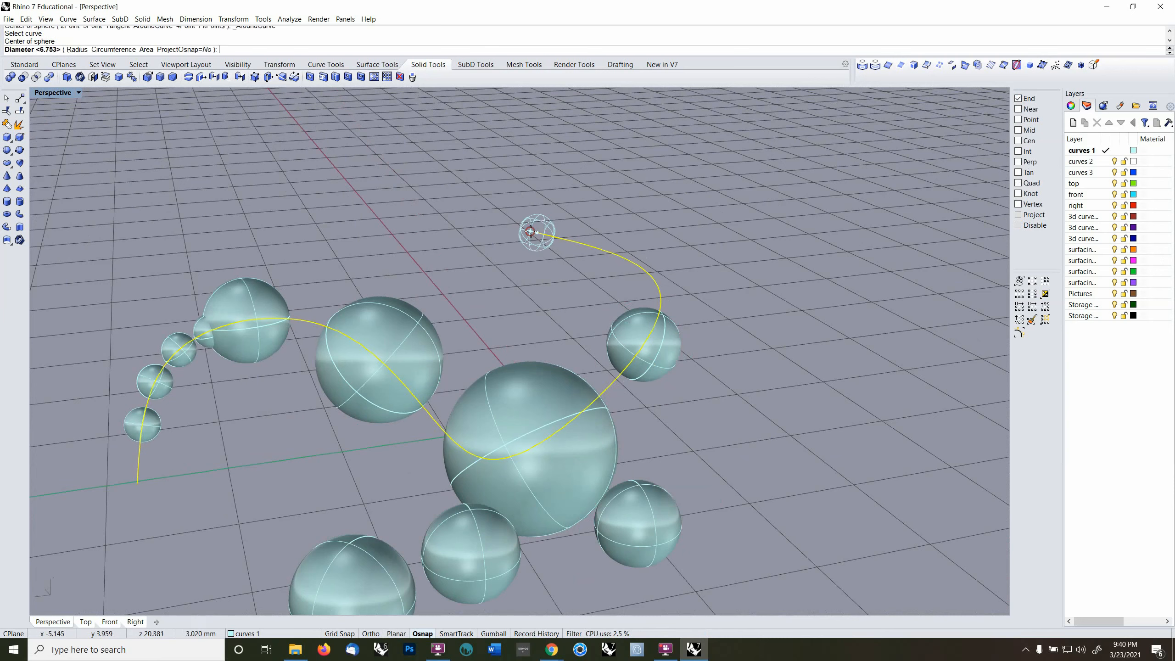
{"action": "left_click", "coordinate": [535, 233]}
- Select the curve with all the spheres along it and move them away from the three loose spheres with grid snap on
{"action": "right_click_drag", "start_coordinate": [536, 261], "coordinate": [537, 330]}
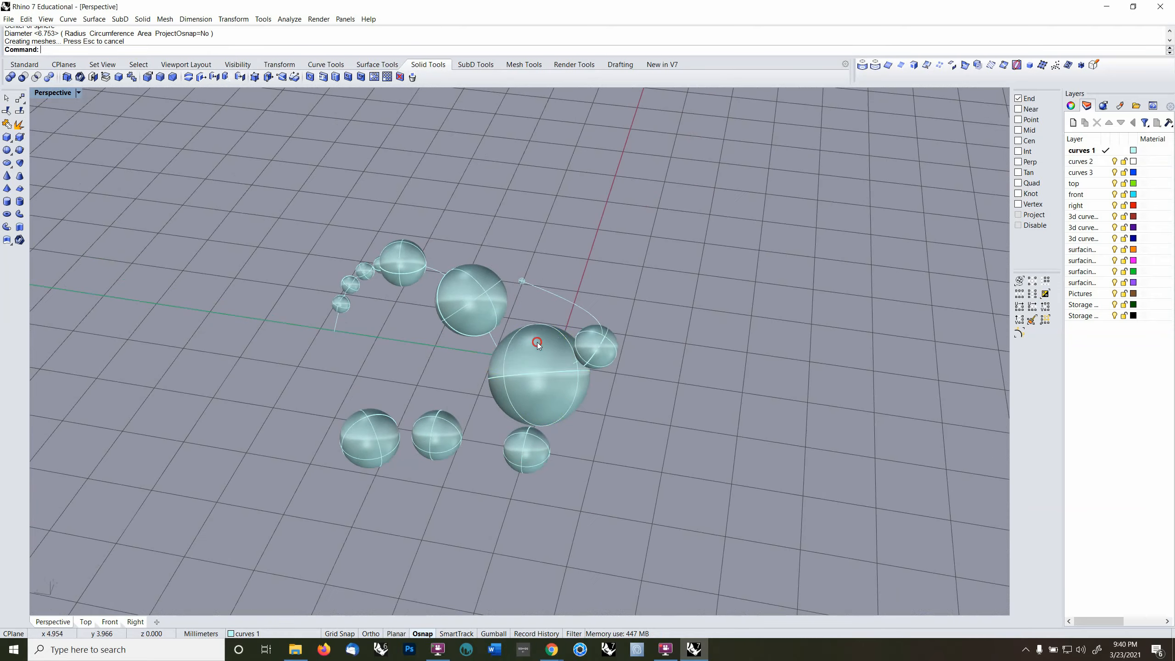
{"action": "left_click", "coordinate": [535, 341]}
{"action": "left_click", "coordinate": [465, 315], "text": "shift"}
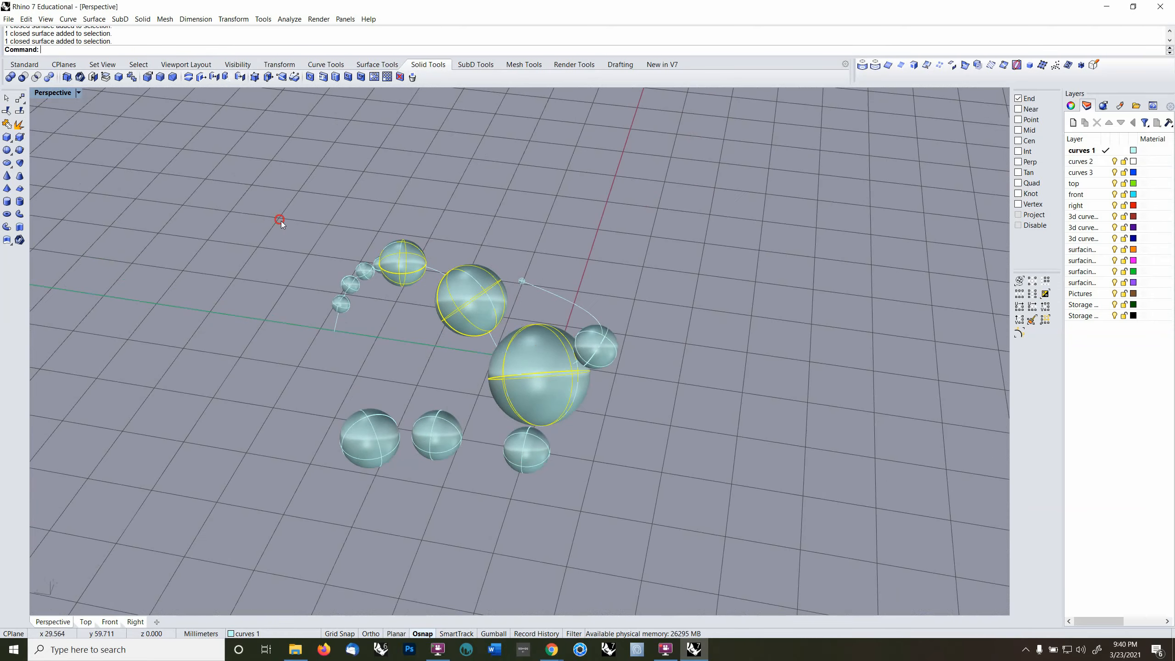
{"action": "left_click_drag", "start_coordinate": [281, 220], "coordinate": [426, 344], "text": "shift"}
{"action": "left_click_drag", "start_coordinate": [720, 419], "coordinate": [531, 286], "text": "shift"}
{"action": "left_click", "coordinate": [523, 281], "text": "shift"}
{"action": "right_click_drag", "start_coordinate": [676, 382], "coordinate": [557, 399]}
{"action": "type", "text": "m"}
{"action": "key", "text": "Return"}
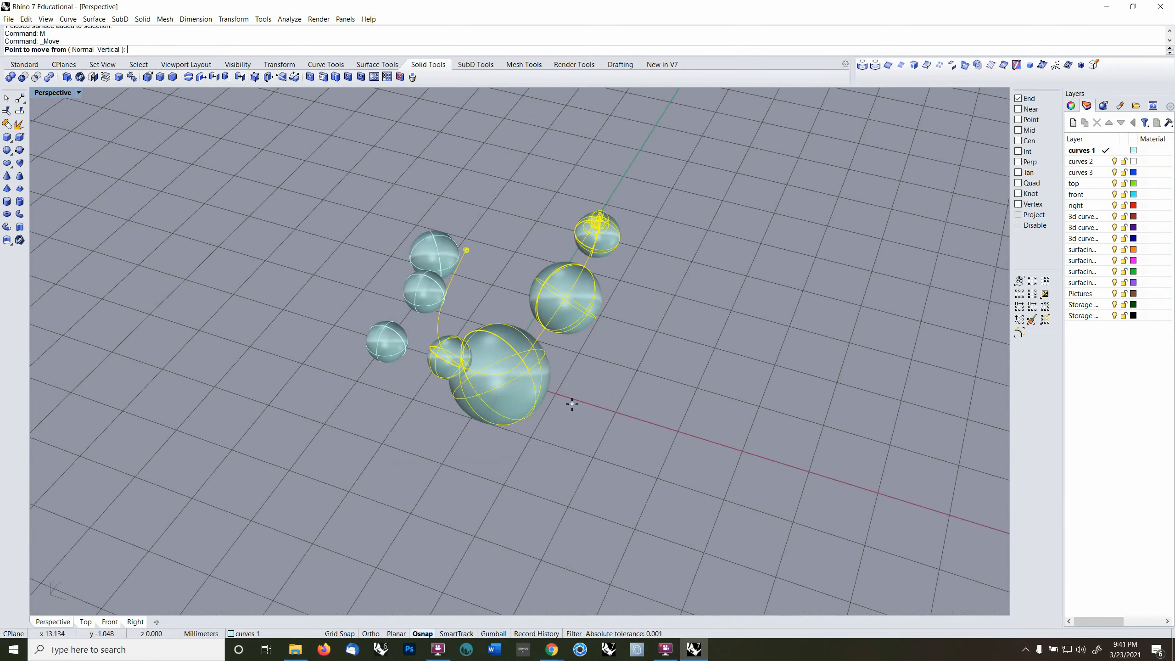
{"action": "type", "text": "s"}
{"action": "key", "text": "Return"}
{"action": "left_click", "coordinate": [628, 408]}
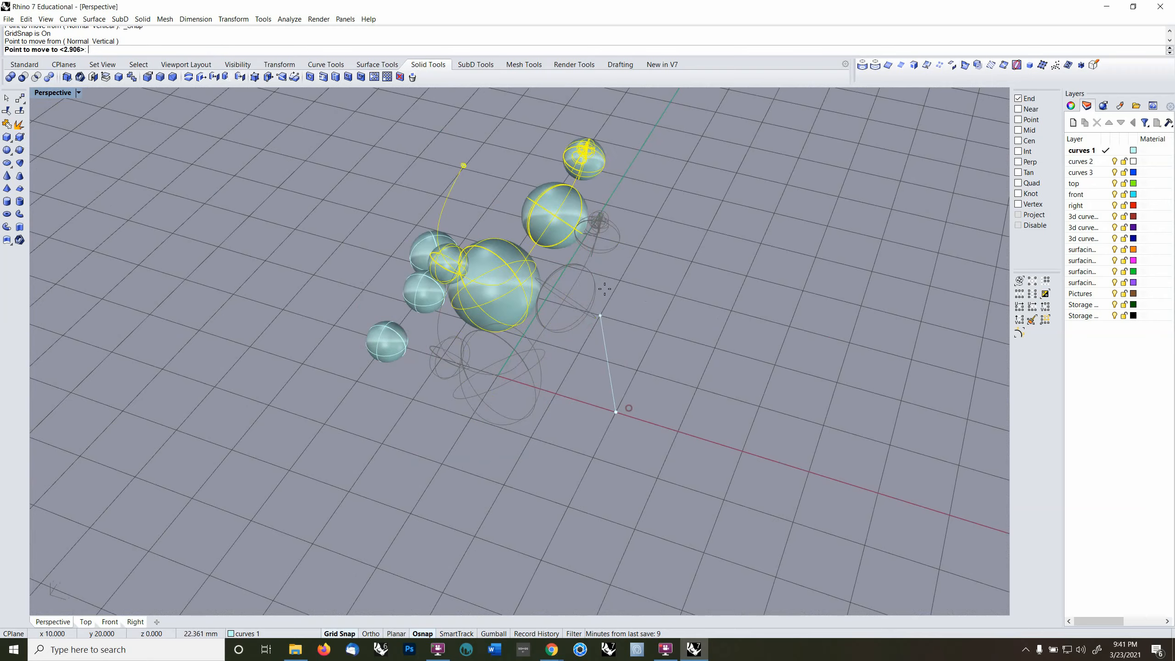
{"action": "left_click", "coordinate": [555, 186]}
- Move the selected curve and its spheres once more, closer to the green axis, using grid-snapped points
{"action": "right_click_drag", "start_coordinate": [556, 186], "coordinate": [582, 391]}
{"action": "type", "text": "m"}
{"action": "key", "text": "Return"}
{"action": "left_click", "coordinate": [429, 381]}
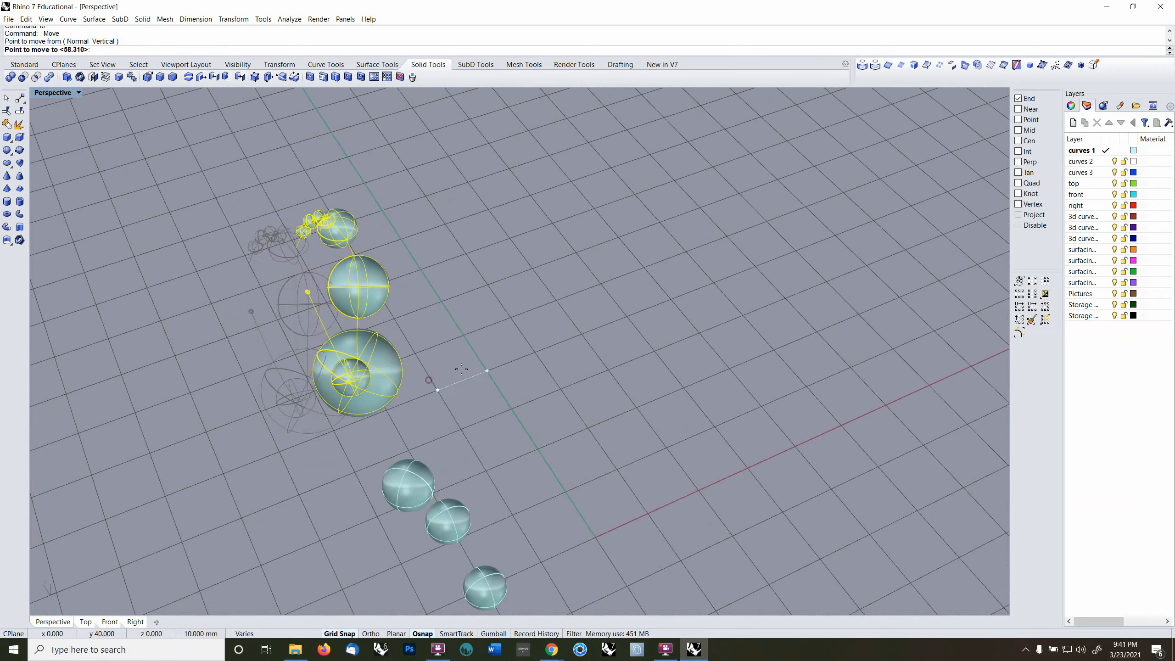
{"action": "left_click", "coordinate": [457, 392]}
- Make curves 2 the current layer and hide the curves 1 layer
{"action": "right_click_drag", "start_coordinate": [457, 392], "coordinate": [508, 365]}
{"action": "scroll", "coordinate": [504, 390], "scroll_direction": "down", "scroll_amount": 5}
{"action": "right_click_drag", "start_coordinate": [569, 407], "coordinate": [834, 297]}
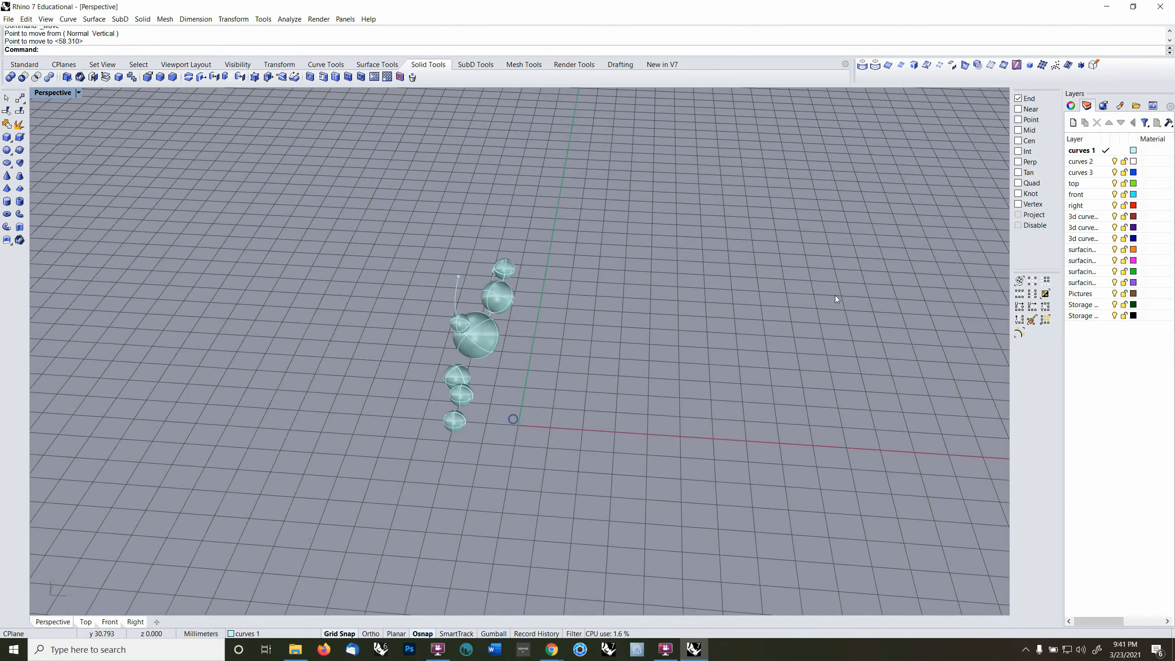
{"action": "left_click", "coordinate": [1107, 162]}
{"action": "left_click", "coordinate": [1114, 151]}
- Create a corner-to-corner box with a 20 by 20 mm base at the origin, turning grid snap off to set its height freely
{"action": "right_click_drag", "start_coordinate": [475, 323], "coordinate": [283, 269], "text": "shift"}
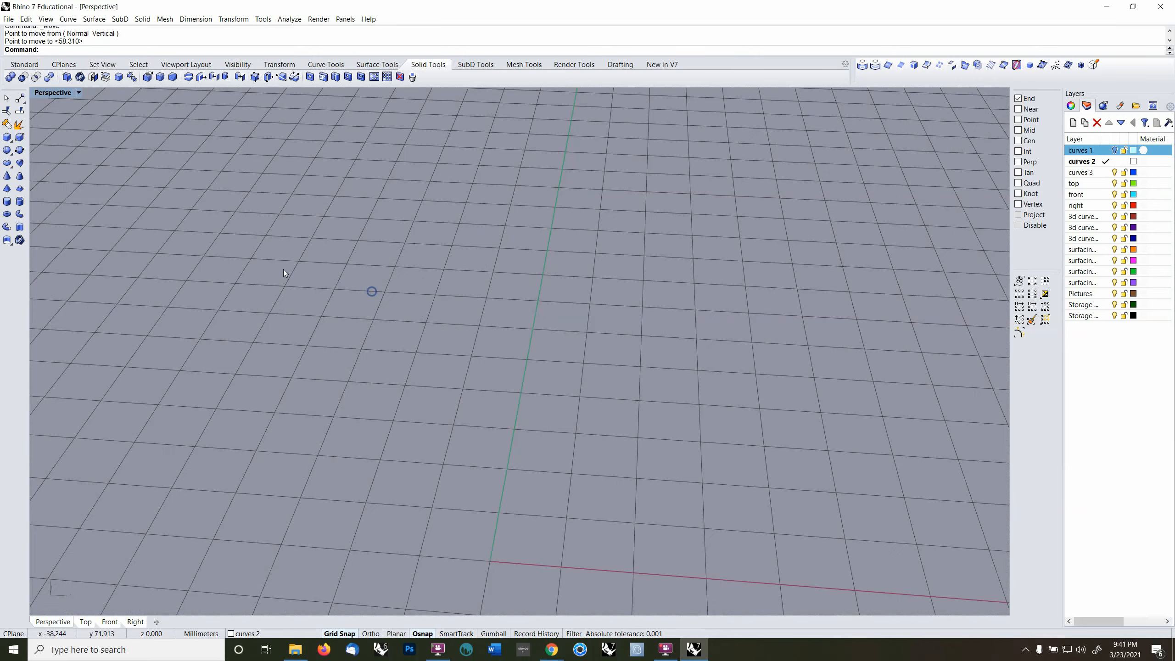
{"action": "left_click", "coordinate": [6, 138]}
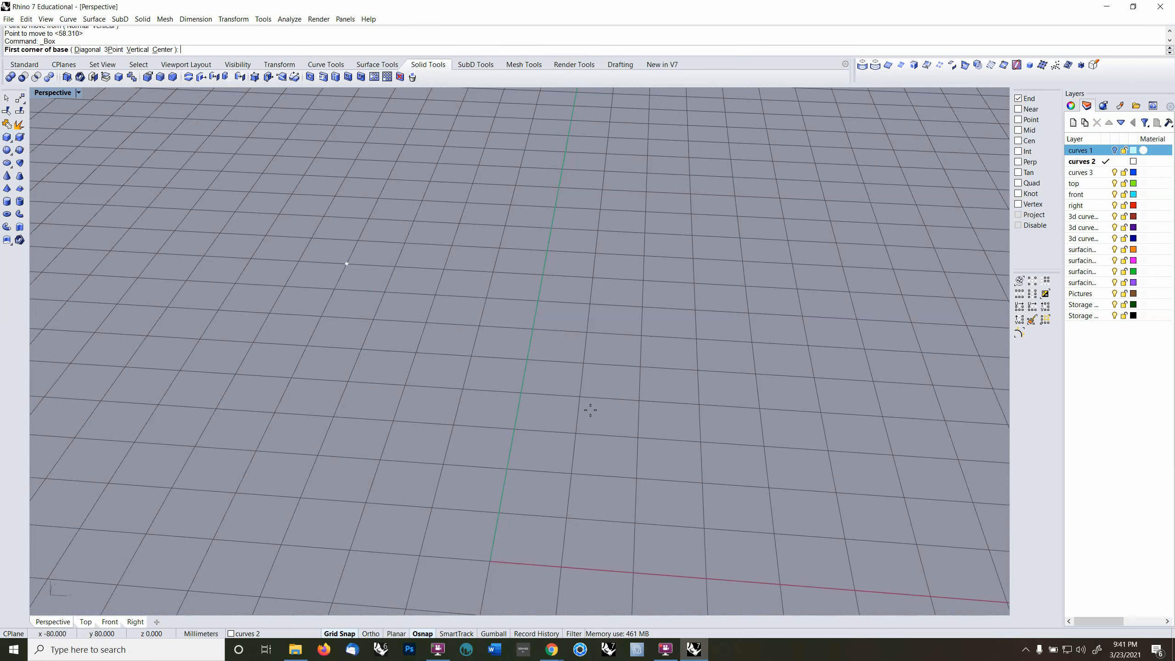
{"action": "left_click", "coordinate": [416, 551]}
{"action": "left_click", "coordinate": [554, 474]}
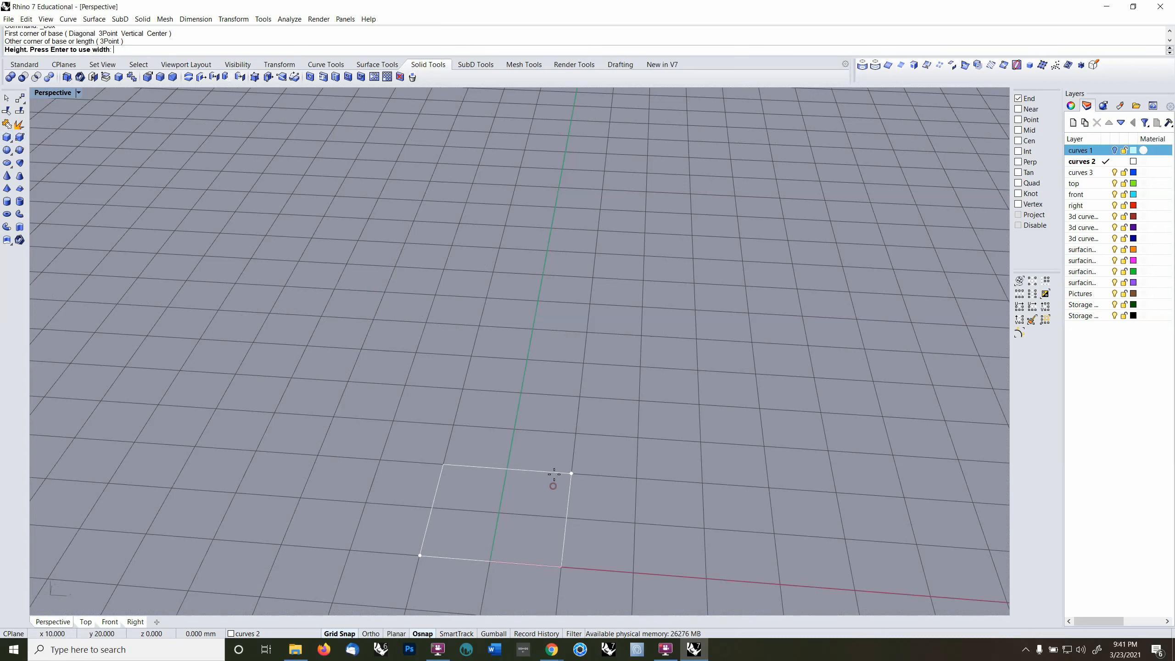
{"action": "left_click", "coordinate": [331, 633]}
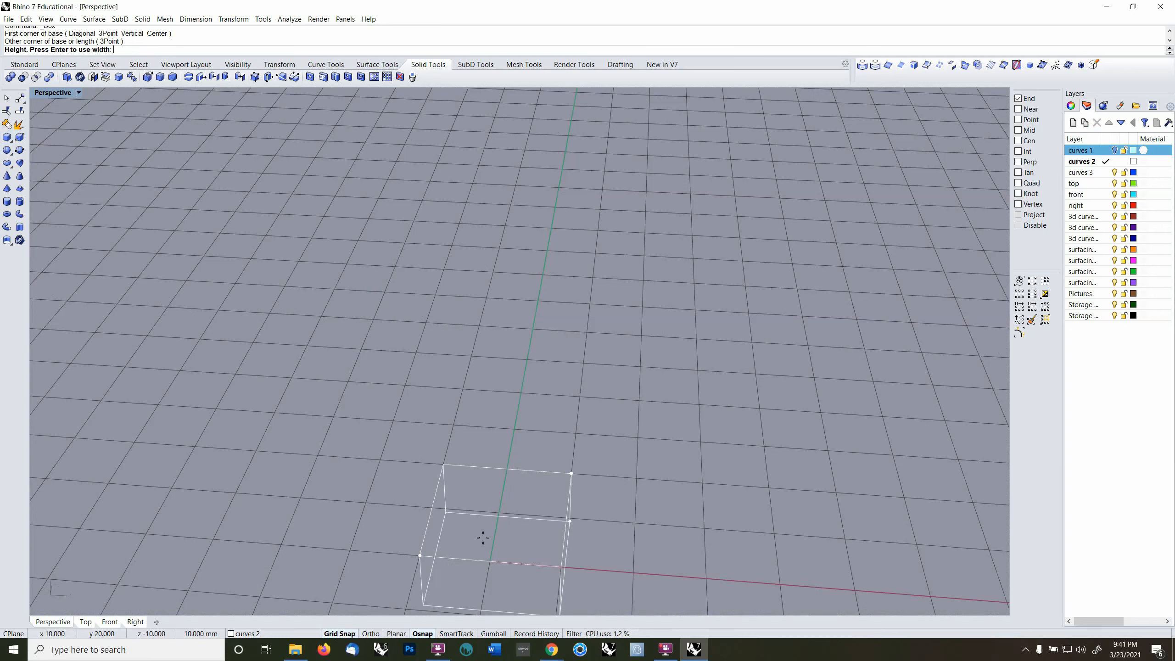
{"action": "left_click", "coordinate": [340, 633]}
{"action": "right_click_drag", "start_coordinate": [550, 398], "coordinate": [608, 363]}
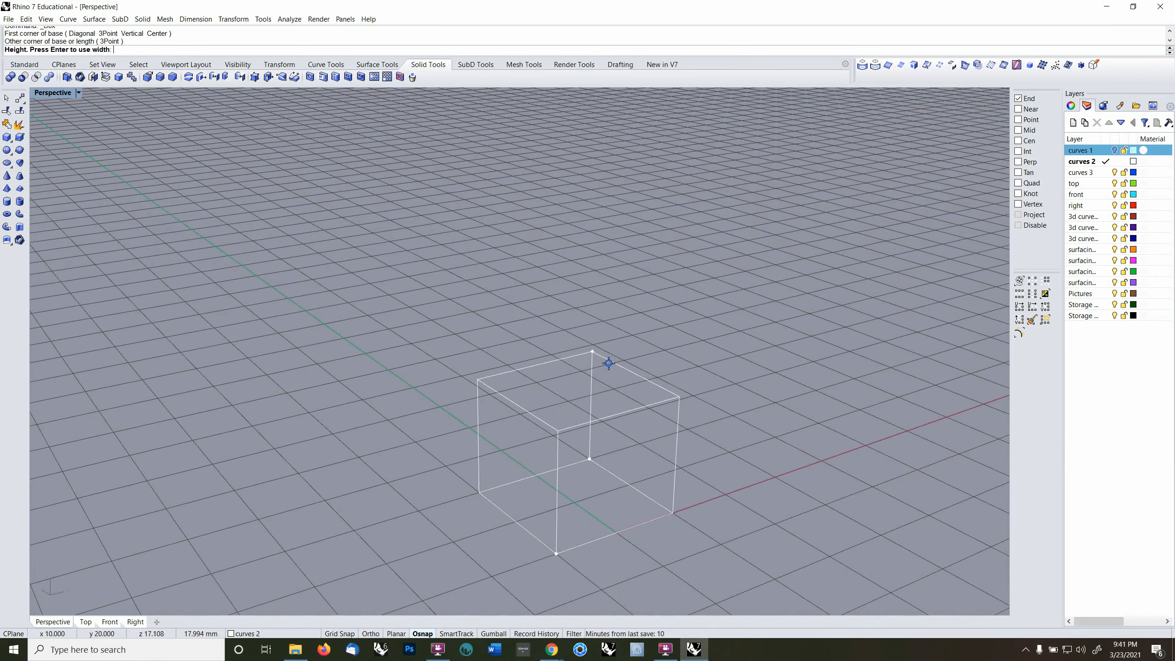
{"action": "left_click", "coordinate": [572, 358]}
- Create a second, taller box beside the first from its base centre, a corner and a height, with grid snap off
{"action": "mouse_move", "coordinate": [572, 359]}
{"action": "right_mouse_down"}
{"action": "mouse_move", "coordinate": [540, 464]}
{"action": "mouse_move", "coordinate": [466, 446]}
{"action": "mouse_move", "coordinate": [483, 440]}
{"action": "mouse_move", "coordinate": [458, 411]}
{"action": "right_mouse_up"}
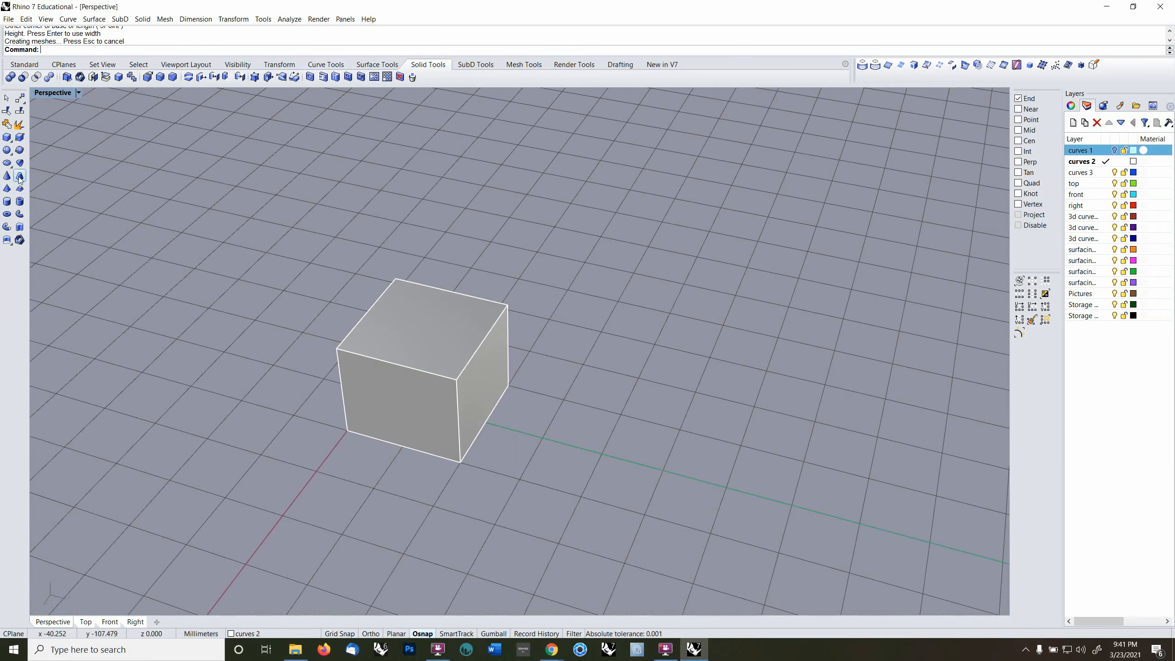
{"action": "left_click", "coordinate": [10, 144]}
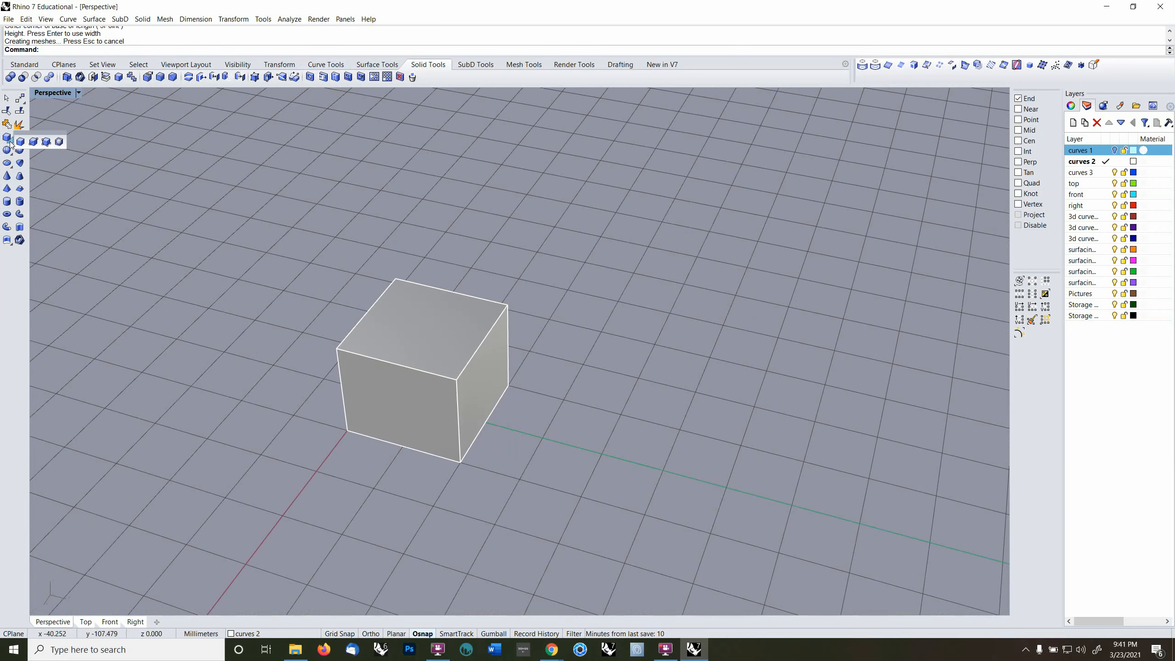
{"action": "left_click", "coordinate": [44, 143]}
{"action": "right_click_drag", "start_coordinate": [601, 383], "coordinate": [537, 343]}
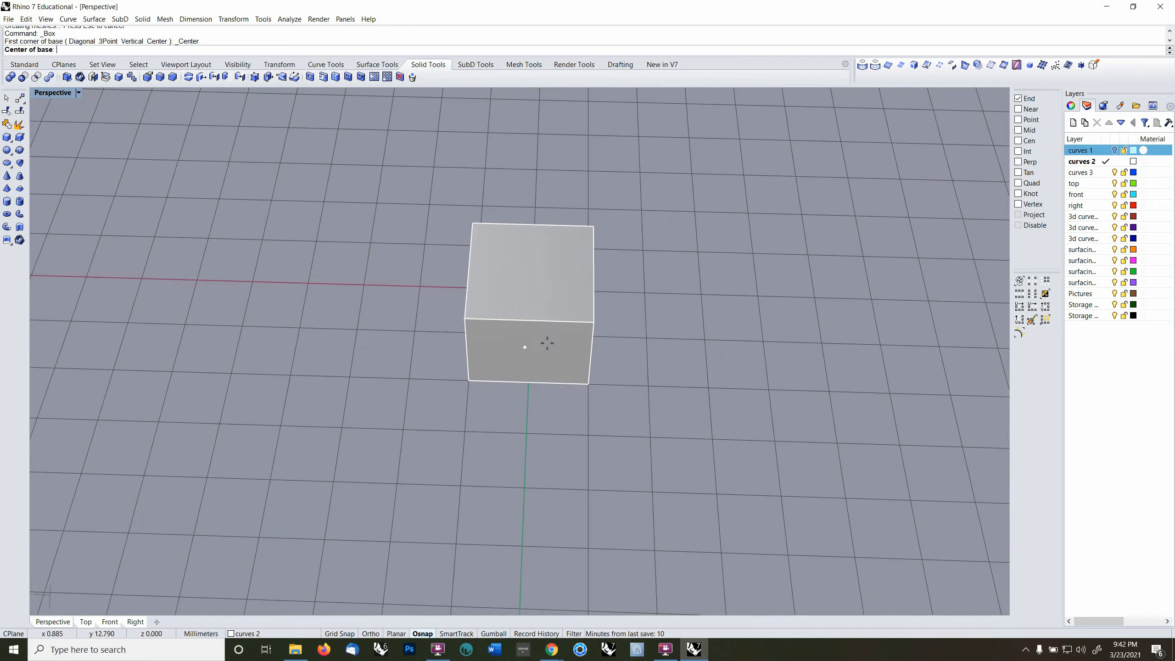
{"action": "left_click", "coordinate": [705, 339]}
{"action": "key", "text": "F9"}
{"action": "key", "text": "F9"}
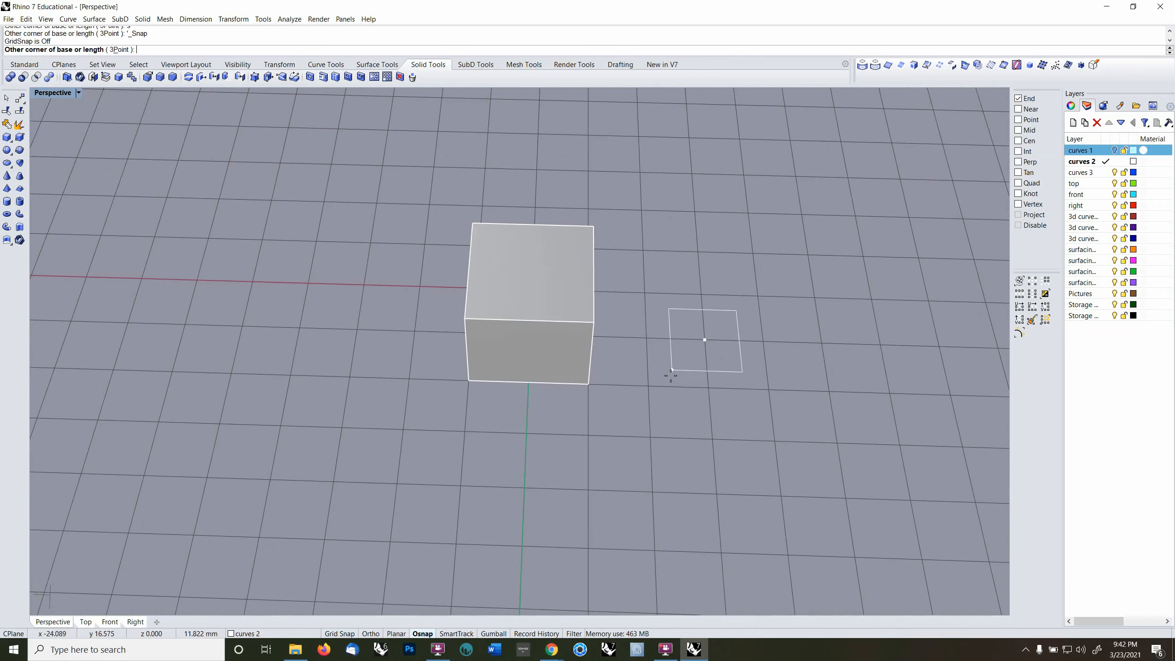
{"action": "left_click", "coordinate": [626, 376]}
{"action": "left_click", "coordinate": [641, 265]}
{"action": "right_click_drag", "start_coordinate": [640, 296], "coordinate": [731, 250]}
{"action": "left_click", "coordinate": [10, 140]}
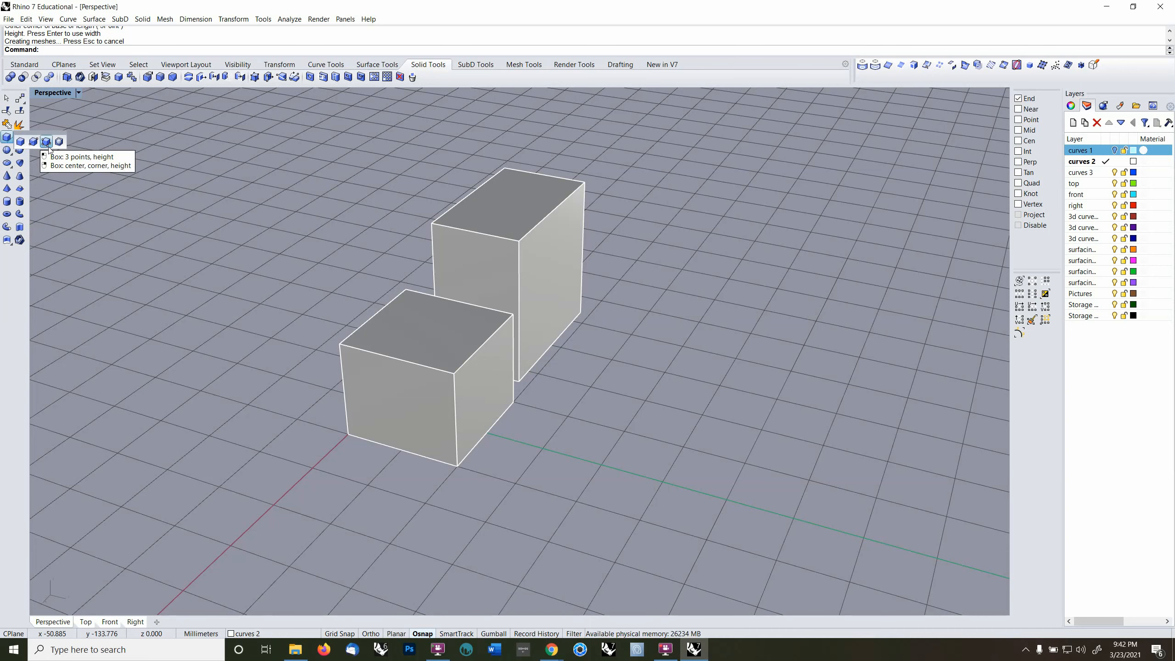
- Move the taller box diagonally behind the first box with grid snap on
{"action": "right_click_drag", "start_coordinate": [228, 246], "coordinate": [557, 411]}
{"action": "left_click", "coordinate": [367, 469]}
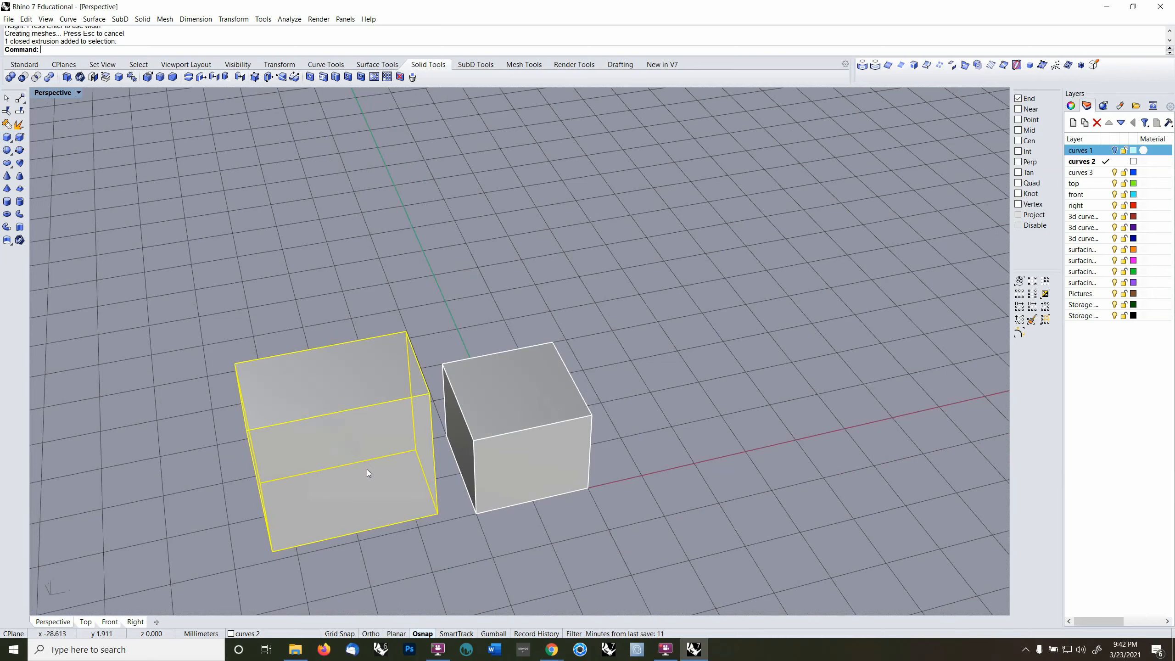
{"action": "right_click_drag", "start_coordinate": [647, 370], "coordinate": [631, 380]}
{"action": "type", "text": "m"}
{"action": "key", "text": "Return"}
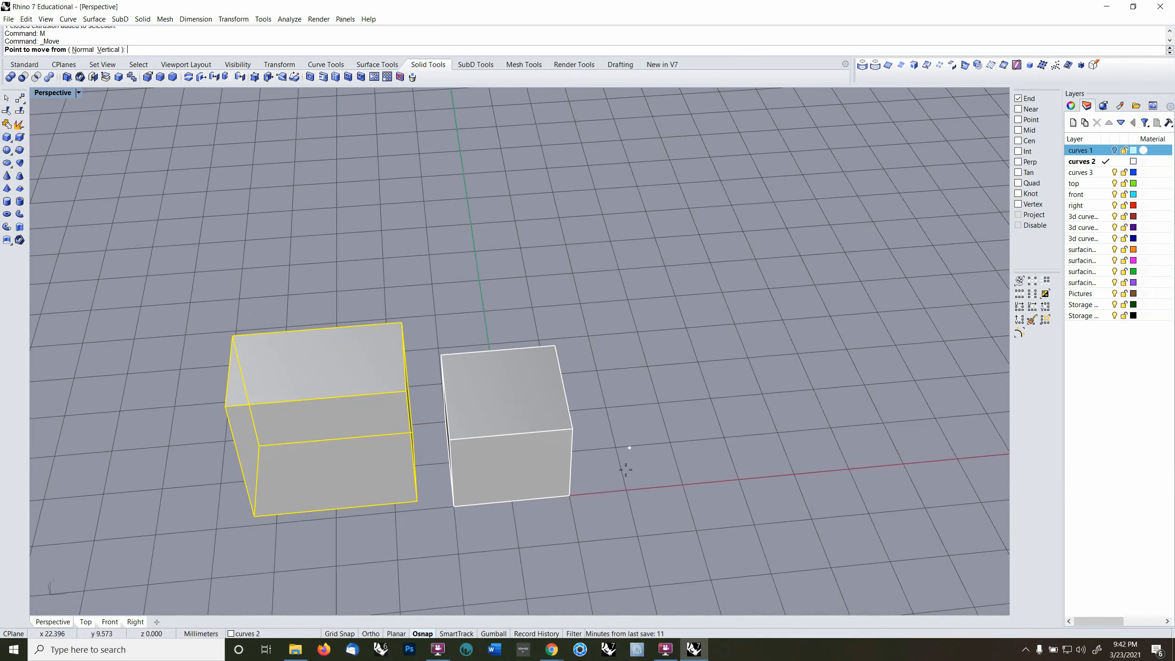
{"action": "type", "text": "s"}
{"action": "key", "text": "Return"}
{"action": "left_click", "coordinate": [628, 486]}
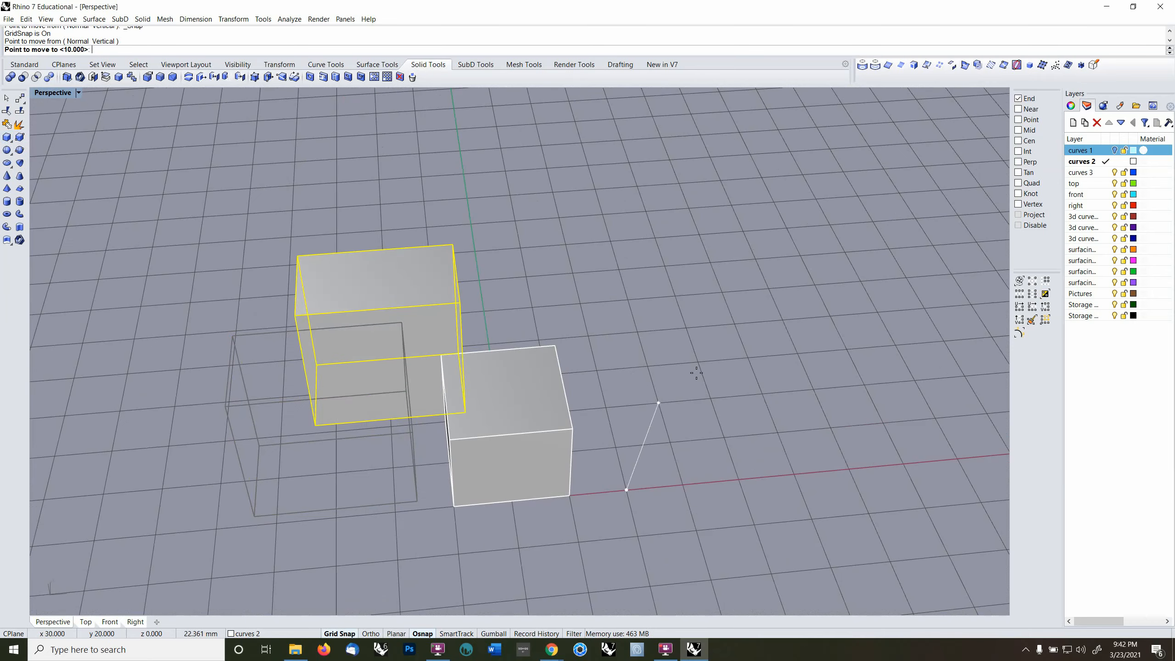
{"action": "left_click", "coordinate": [745, 356]}
{"action": "key", "text": "Escape"}
- Make curves 3 the current layer and hide the curves 2 layer
{"action": "right_click_drag", "start_coordinate": [641, 410], "coordinate": [1006, 272]}
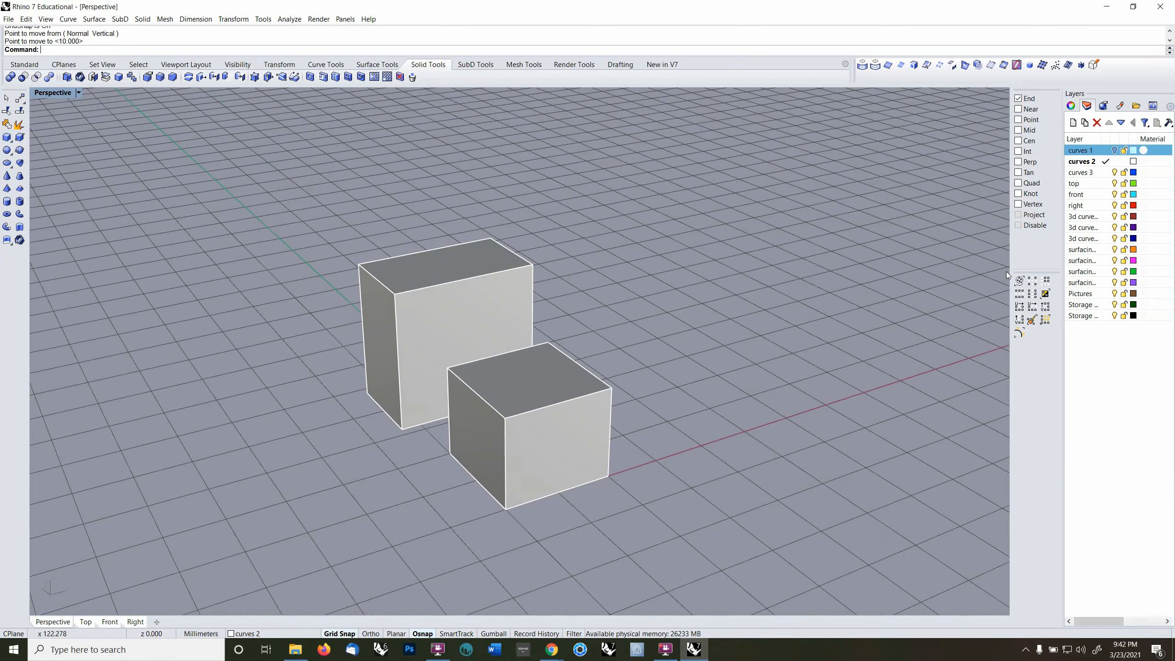
{"action": "left_click", "coordinate": [1111, 172]}
{"action": "left_click", "coordinate": [1114, 162]}
- Create an elongated ellipsoid centred on the origin, snapping the first two axes to the grid and setting the third with grid snap off
{"action": "right_click_drag", "start_coordinate": [518, 320], "coordinate": [457, 278]}
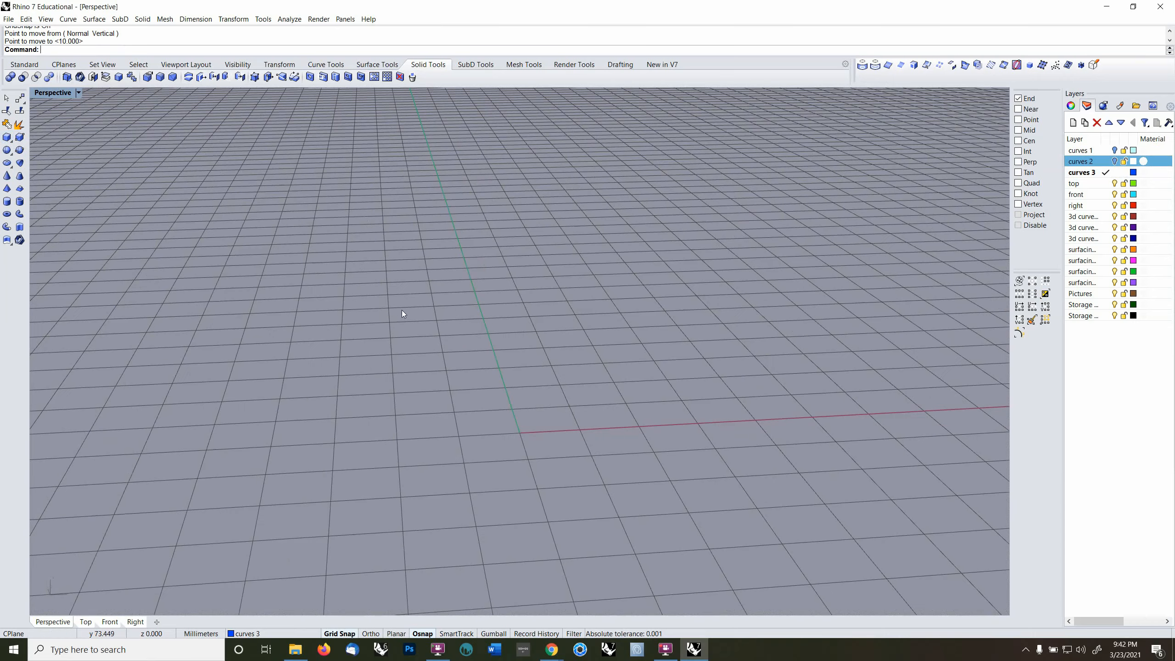
{"action": "left_click", "coordinate": [11, 166]}
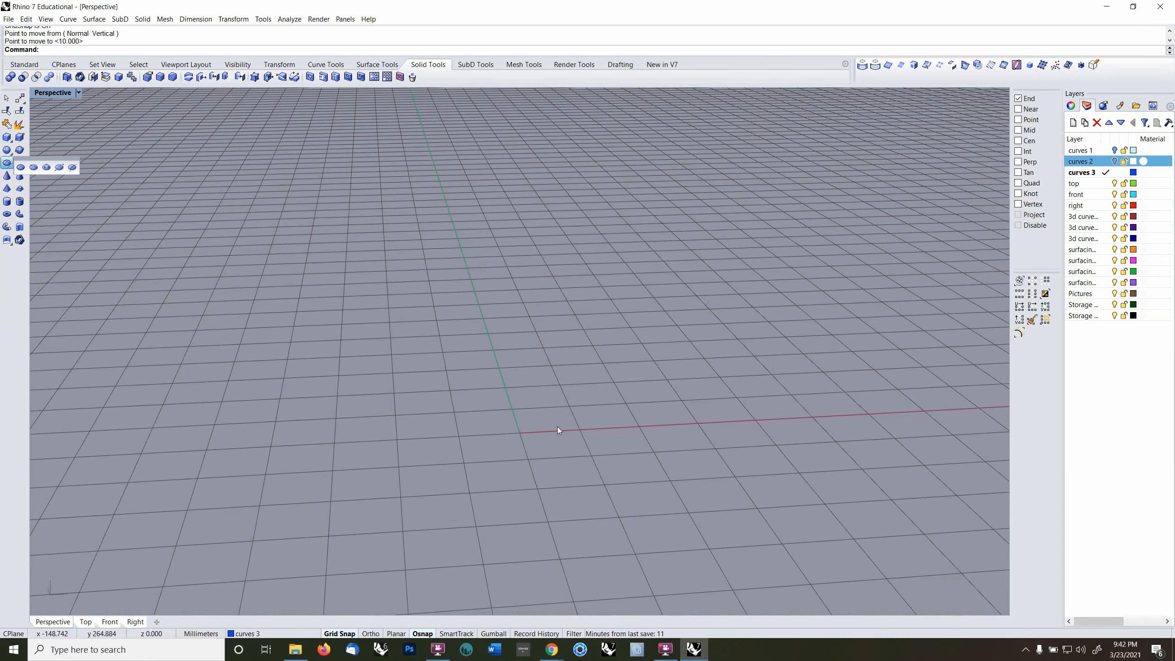
{"action": "left_click", "coordinate": [26, 169]}
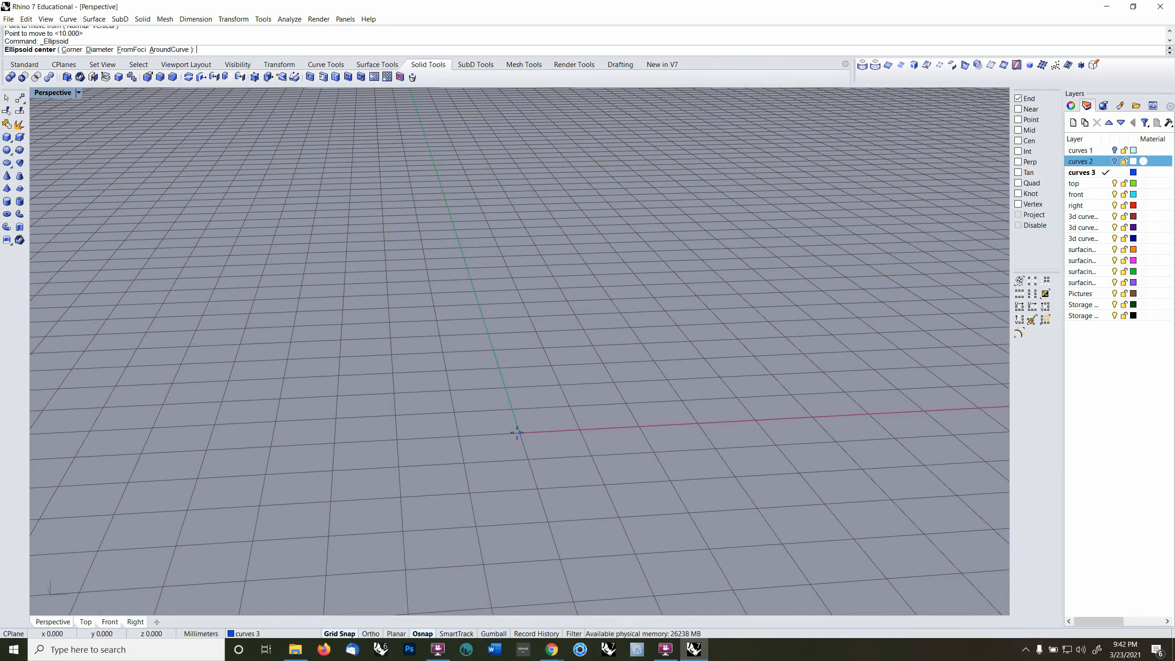
{"action": "left_click", "coordinate": [531, 426]}
{"action": "left_click", "coordinate": [592, 430]}
{"action": "left_click", "coordinate": [500, 372]}
{"action": "left_click", "coordinate": [339, 634]}
{"action": "left_click", "coordinate": [520, 388]}
{"action": "right_click_drag", "start_coordinate": [615, 514], "coordinate": [676, 449]}
{"action": "scroll", "coordinate": [650, 430], "scroll_direction": "up", "scroll_amount": 5}
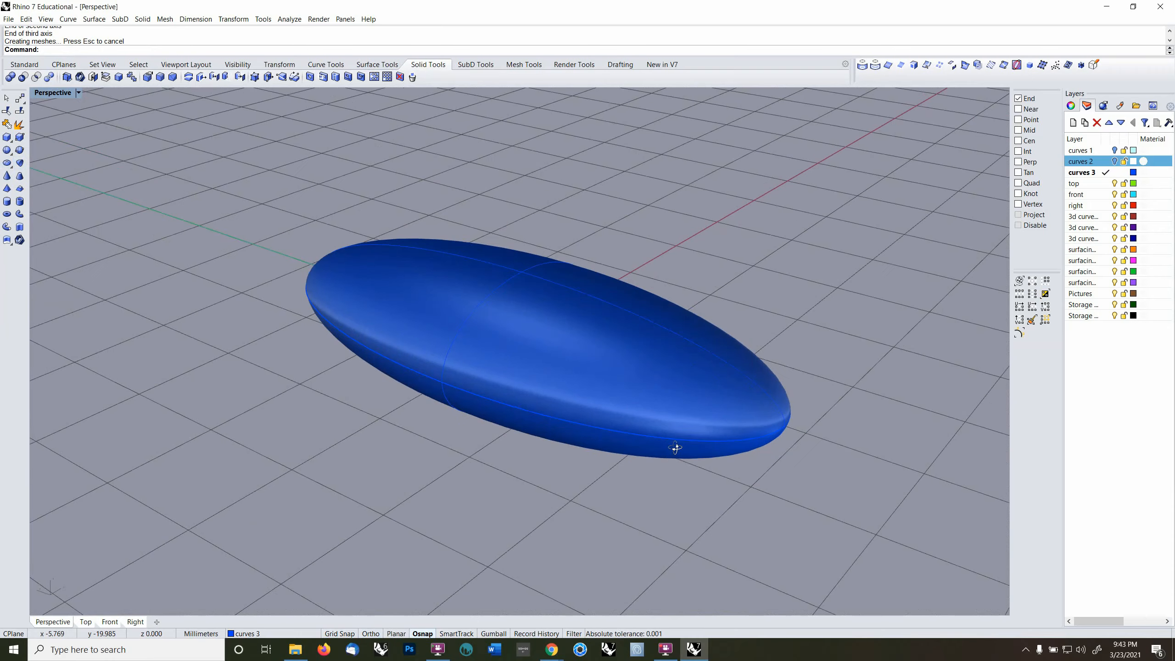
{"action": "left_click", "coordinate": [678, 439]}
{"action": "left_click", "coordinate": [648, 478]}
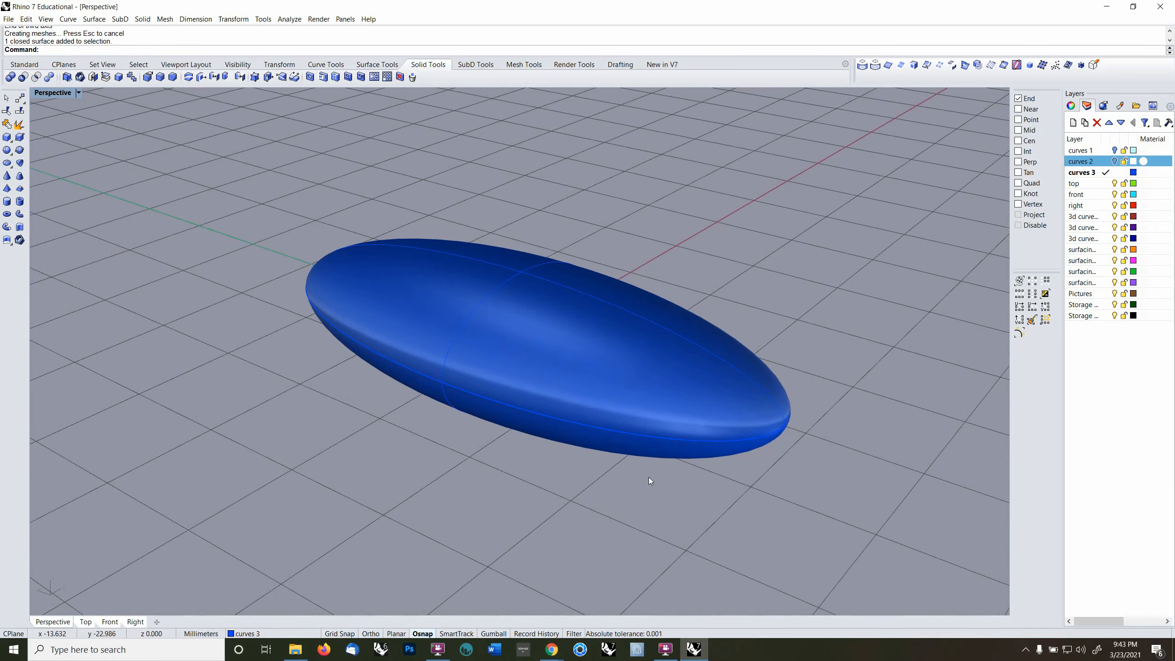
- Select the ellipsoid and make the right layer current
{"action": "left_click", "coordinate": [623, 423]}
{"action": "right_click_drag", "start_coordinate": [624, 410], "coordinate": [729, 401]}
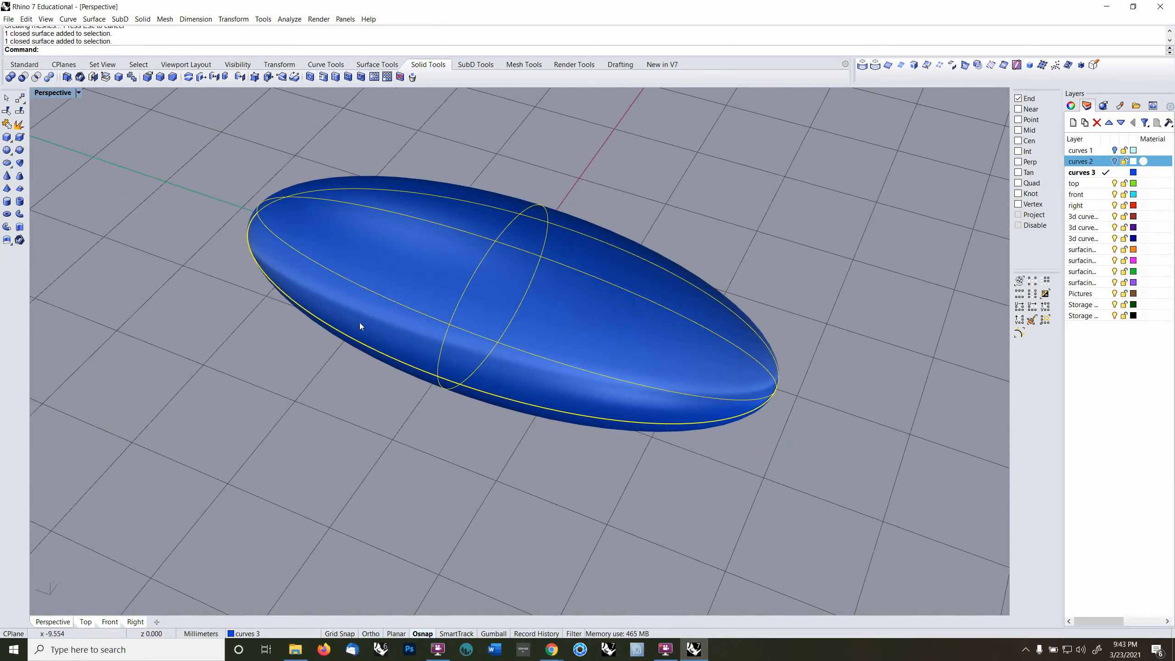
{"action": "right_click_drag", "start_coordinate": [360, 323], "coordinate": [745, 383]}
{"action": "left_click", "coordinate": [1106, 207]}
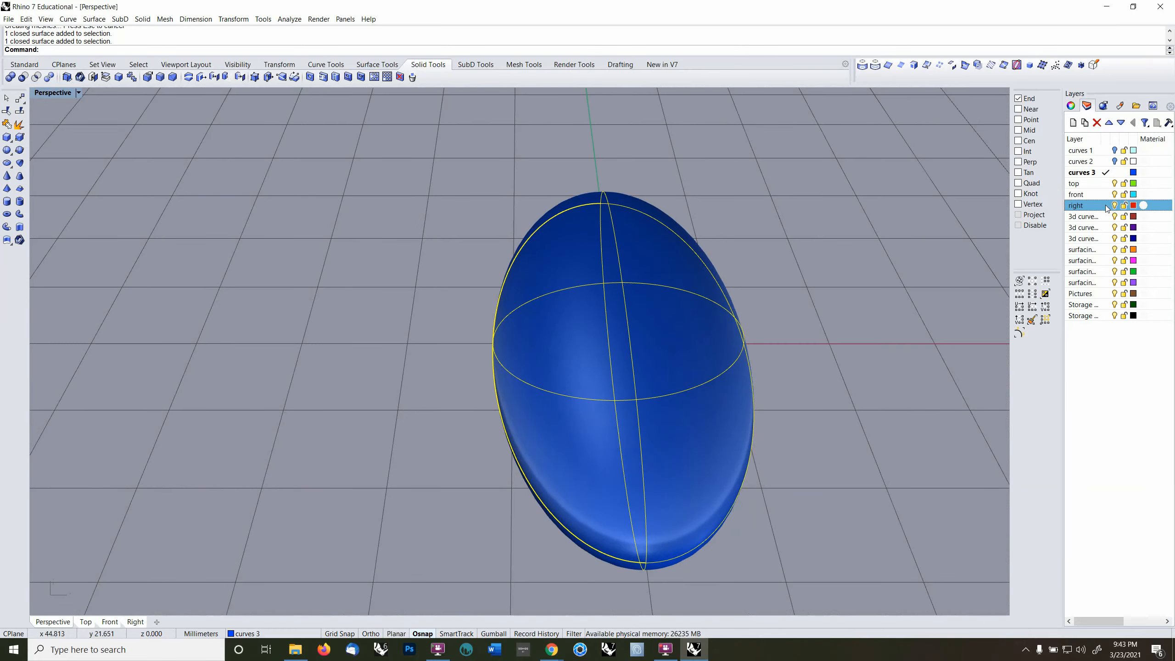
{"action": "scroll", "coordinate": [773, 296], "scroll_direction": "down", "scroll_amount": 5}
{"action": "right_click_drag", "start_coordinate": [646, 339], "coordinate": [509, 342], "text": "shift"}
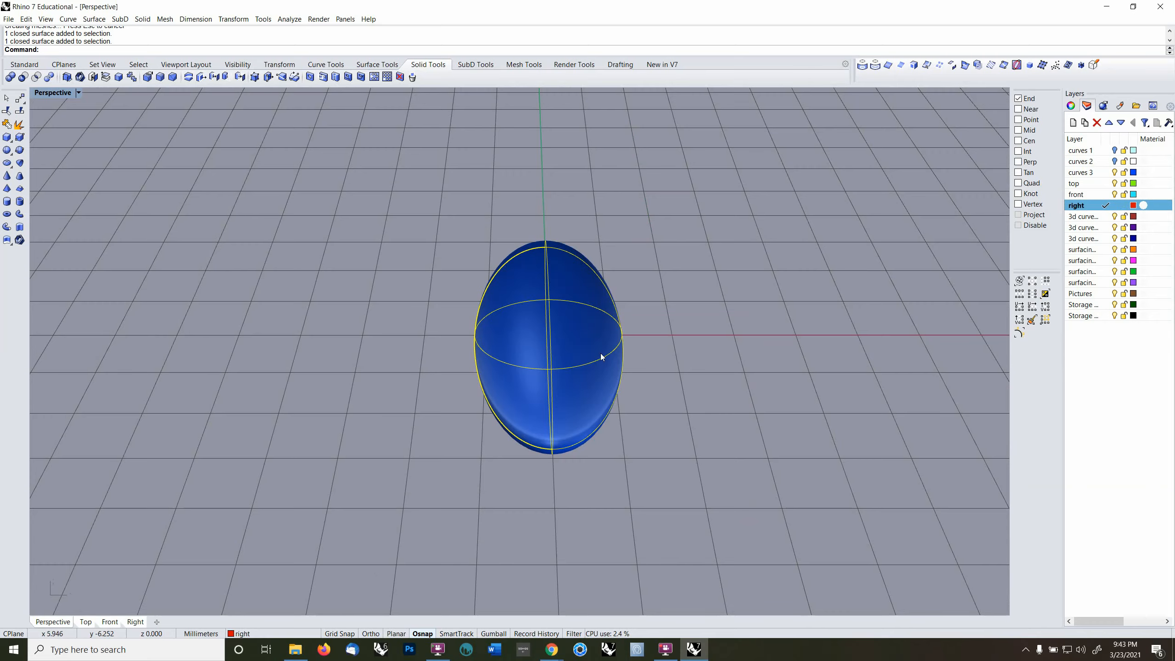
{"action": "right_click_drag", "start_coordinate": [600, 353], "coordinate": [657, 334]}
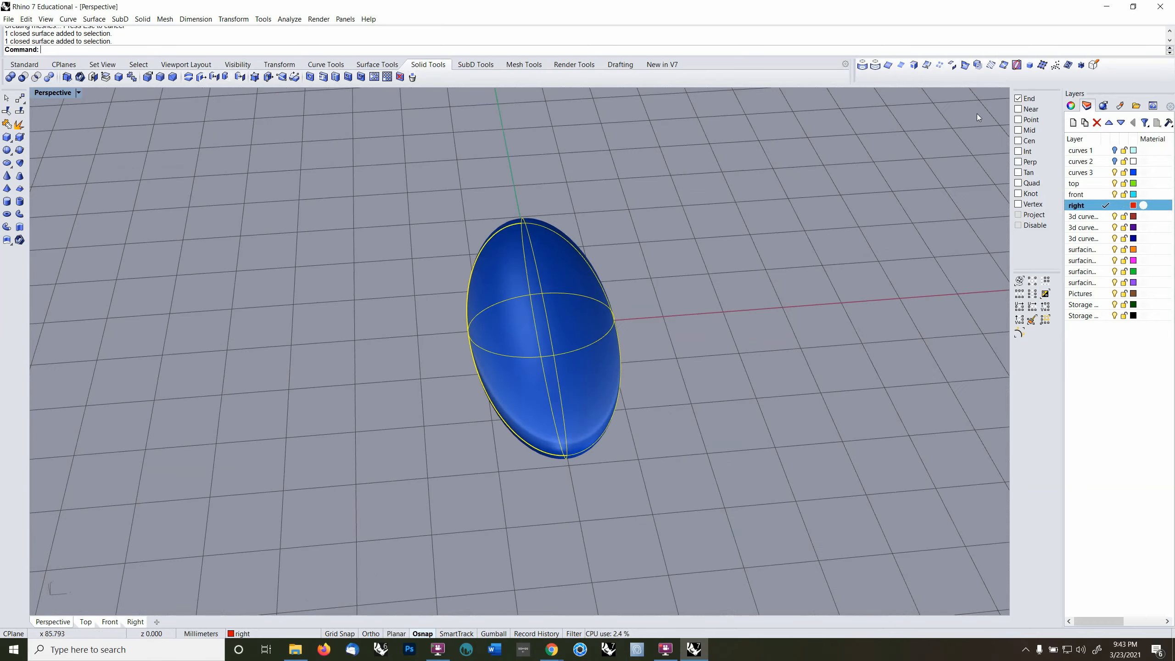
- Create a section curve across the ellipsoid's middle along the X axis with grid snap on, and select the resulting curve
{"action": "left_click", "coordinate": [1004, 67]}
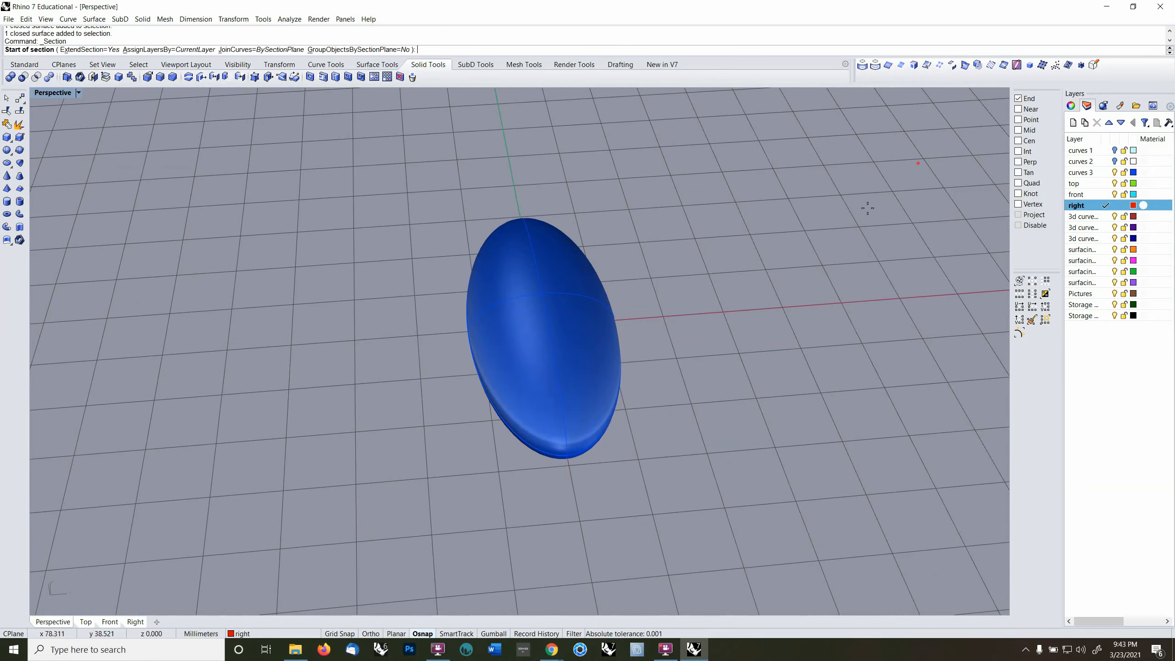
{"action": "key", "text": "F9"}
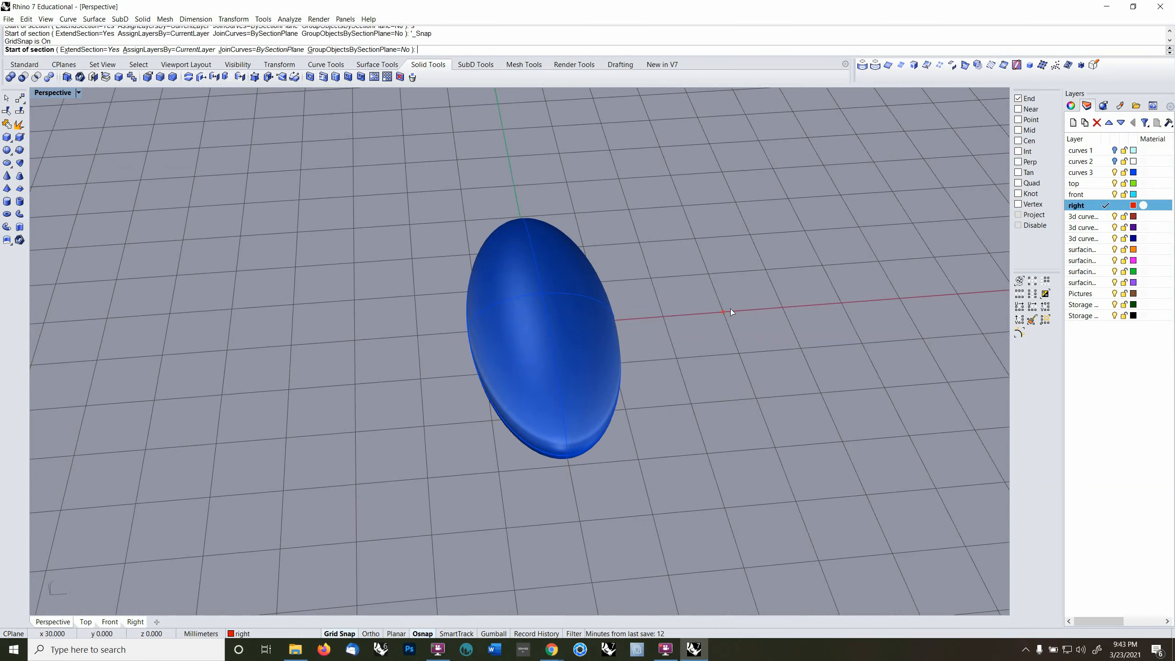
{"action": "left_click", "coordinate": [724, 311]}
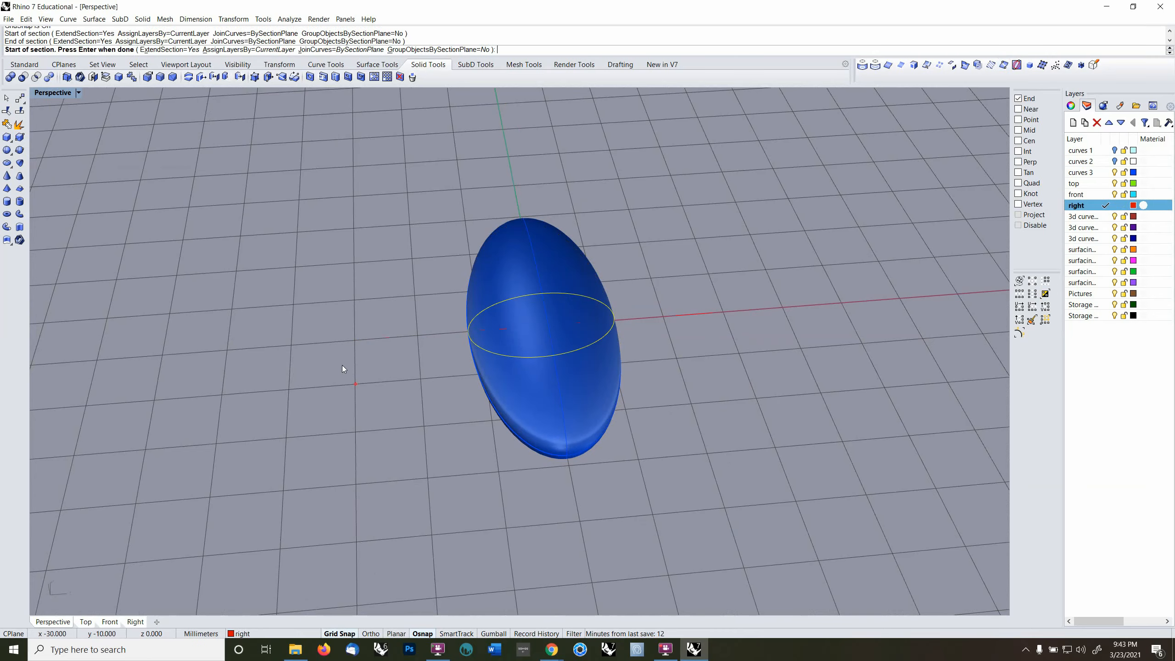
{"action": "key", "text": "Return"}
{"action": "right_click_drag", "start_coordinate": [461, 396], "coordinate": [522, 517]}
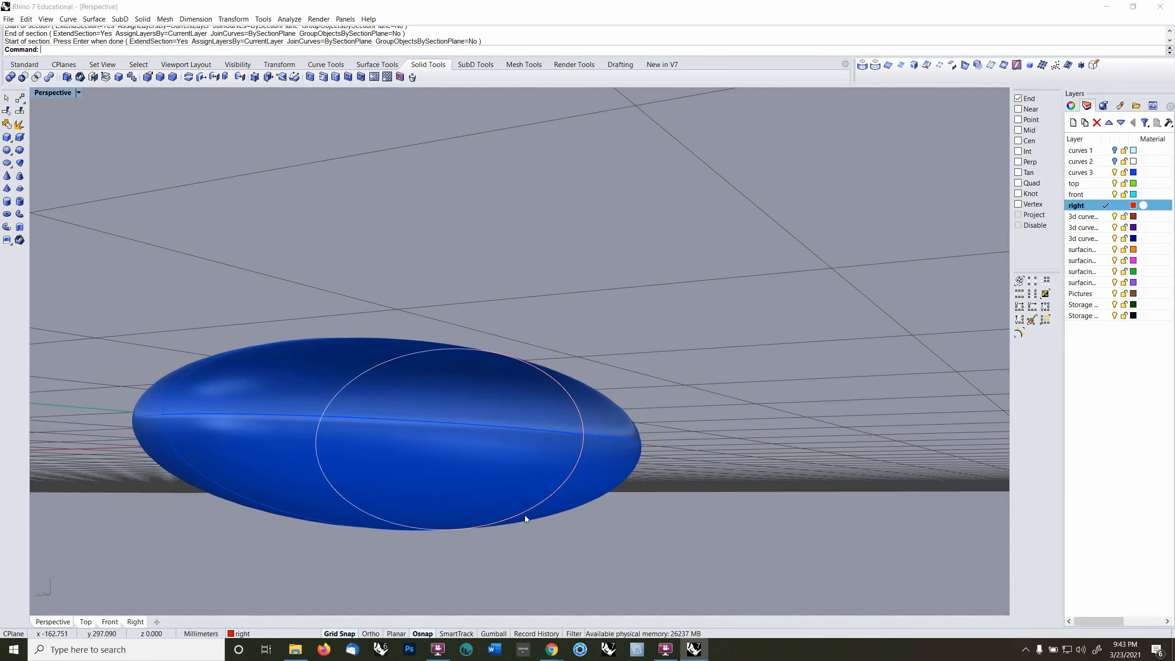
{"action": "left_click", "coordinate": [525, 515]}
- Select the ellipsoid and adjust its closed surface seam to a quadrant of the section curve, using only the Quad object snap
{"action": "right_click", "coordinate": [511, 416]}
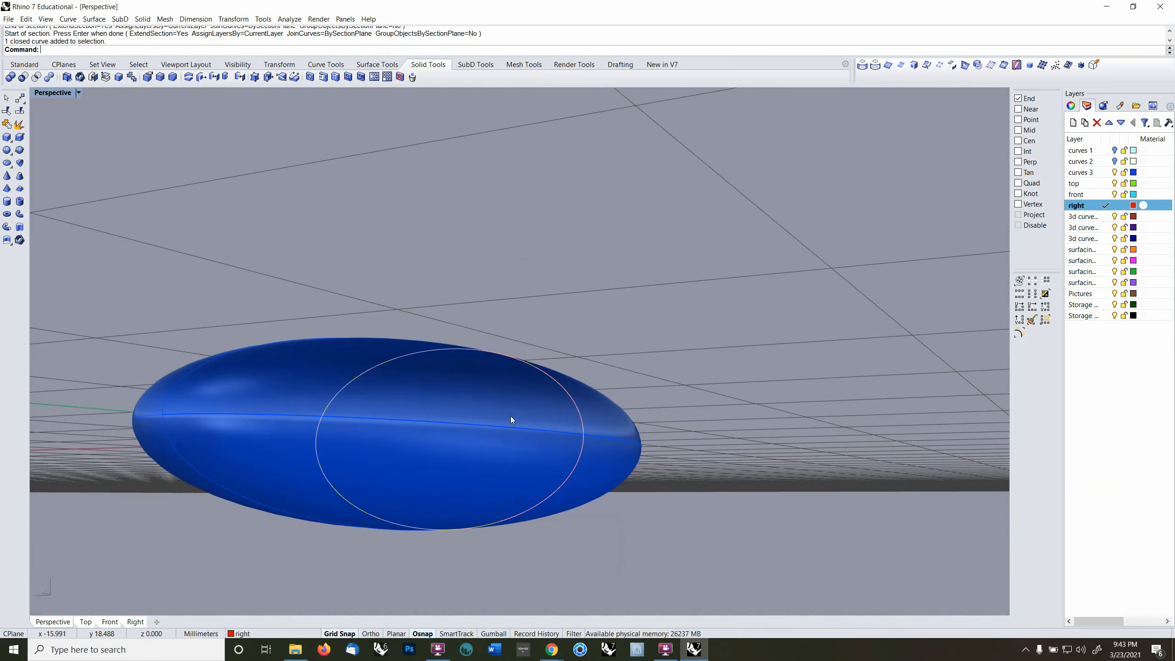
{"action": "right_click_drag", "start_coordinate": [510, 416], "coordinate": [672, 408]}
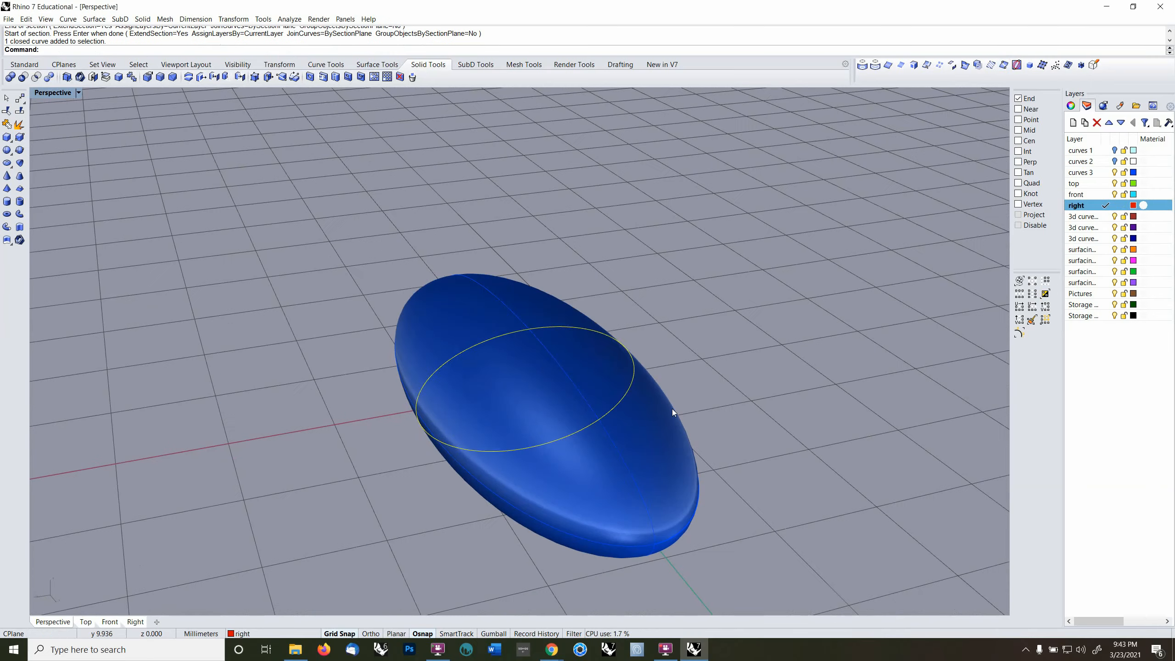
{"action": "right_click_drag", "start_coordinate": [630, 471], "coordinate": [681, 463]}
{"action": "left_click", "coordinate": [681, 464], "text": "shift"}
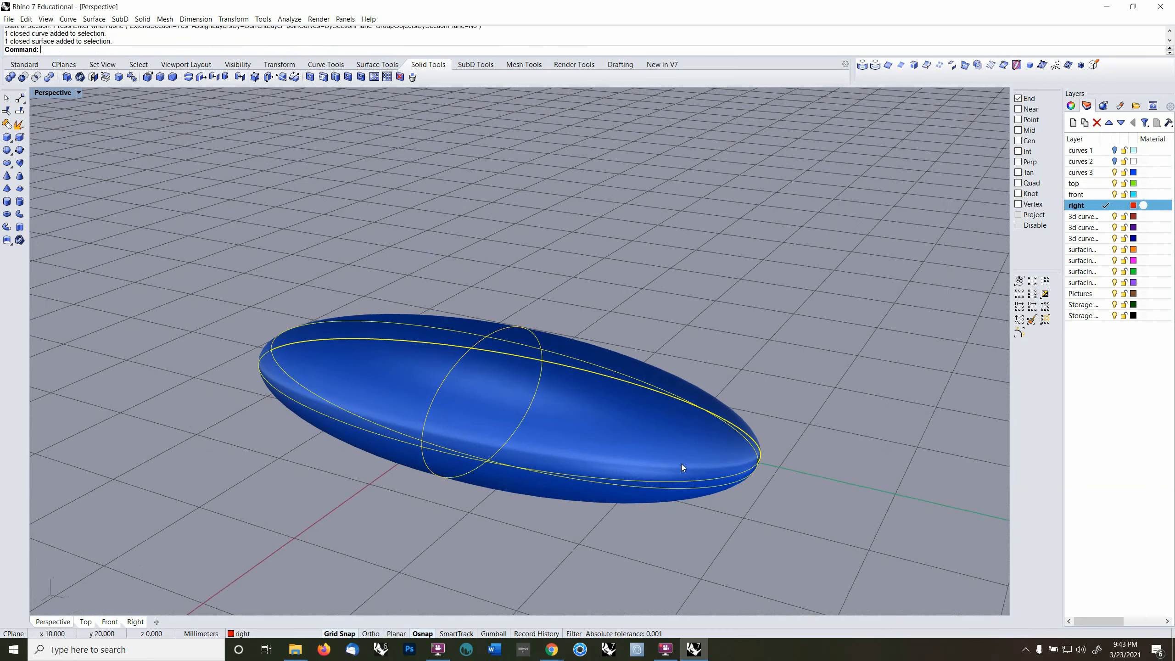
{"action": "right_click_drag", "start_coordinate": [727, 351], "coordinate": [509, 370]}
{"action": "left_click", "coordinate": [94, 19]}
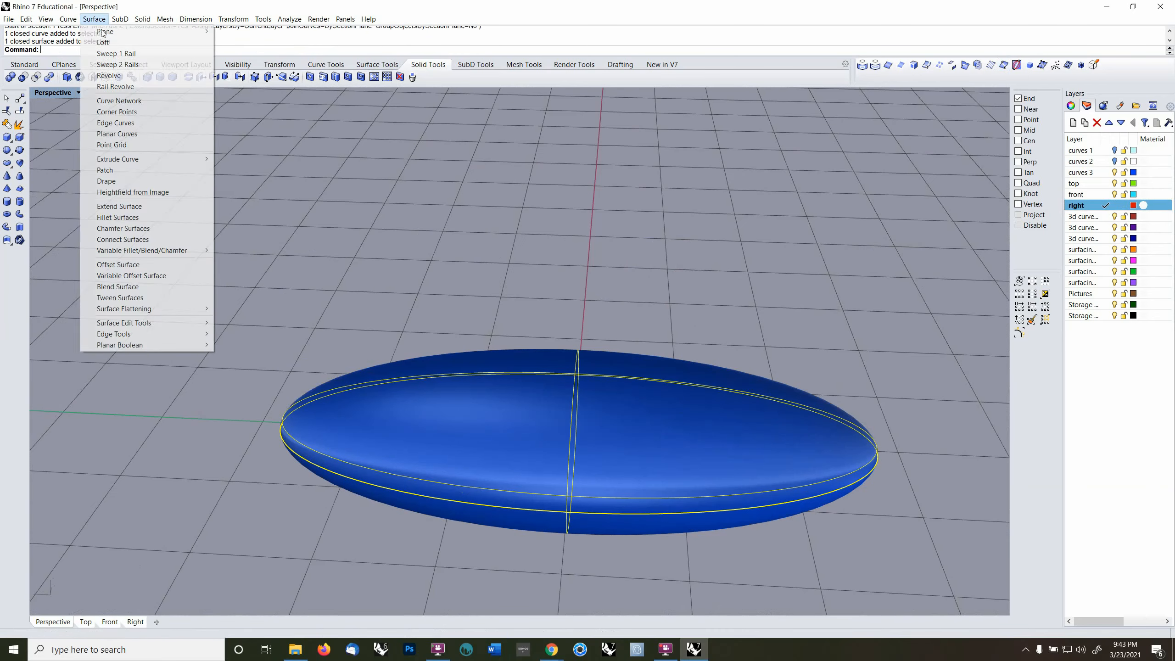
{"action": "mouse_move", "coordinate": [148, 326]}
{"action": "left_click", "coordinate": [270, 465]}
{"action": "right_click", "coordinate": [1032, 183]}
{"action": "left_click", "coordinate": [568, 504]}
- Turn on the ellipsoid's control points
{"action": "scroll", "coordinate": [648, 416], "scroll_direction": "down", "scroll_amount": 5}
{"action": "right_click_drag", "start_coordinate": [647, 417], "coordinate": [532, 469]}
{"action": "right_click_drag", "start_coordinate": [300, 408], "coordinate": [456, 403]}
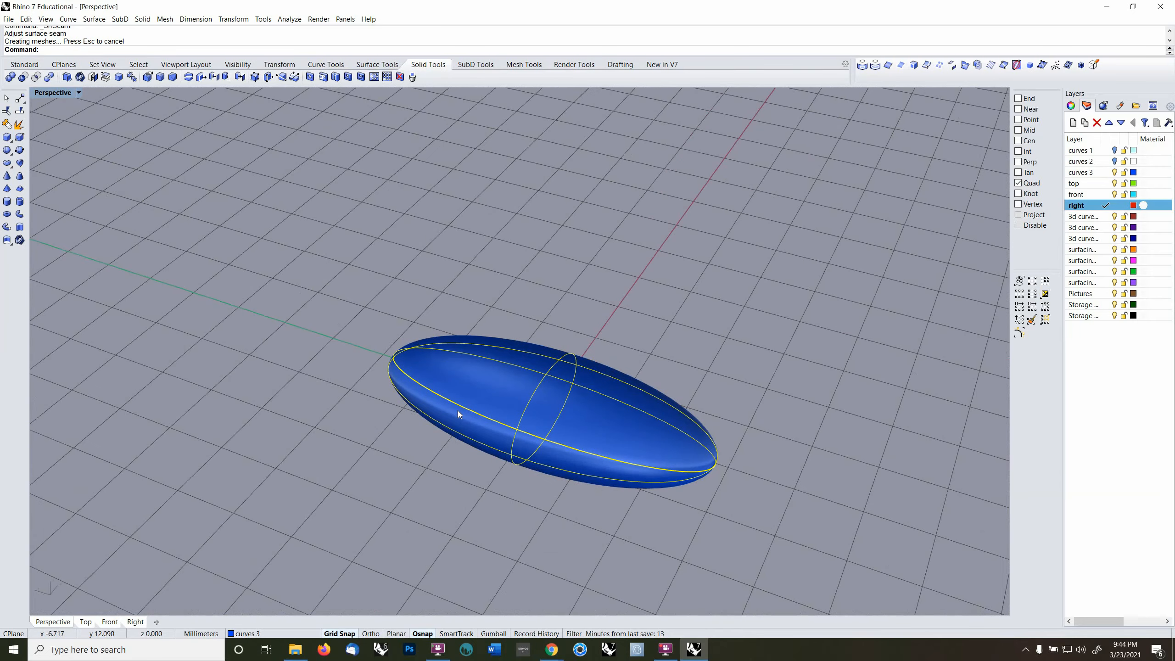
{"action": "key", "text": "F10"}
{"action": "mouse_move", "coordinate": [594, 443]}
{"action": "right_mouse_down"}
{"action": "mouse_move", "coordinate": [594, 411]}
{"action": "mouse_move", "coordinate": [612, 435]}
{"action": "right_mouse_up"}
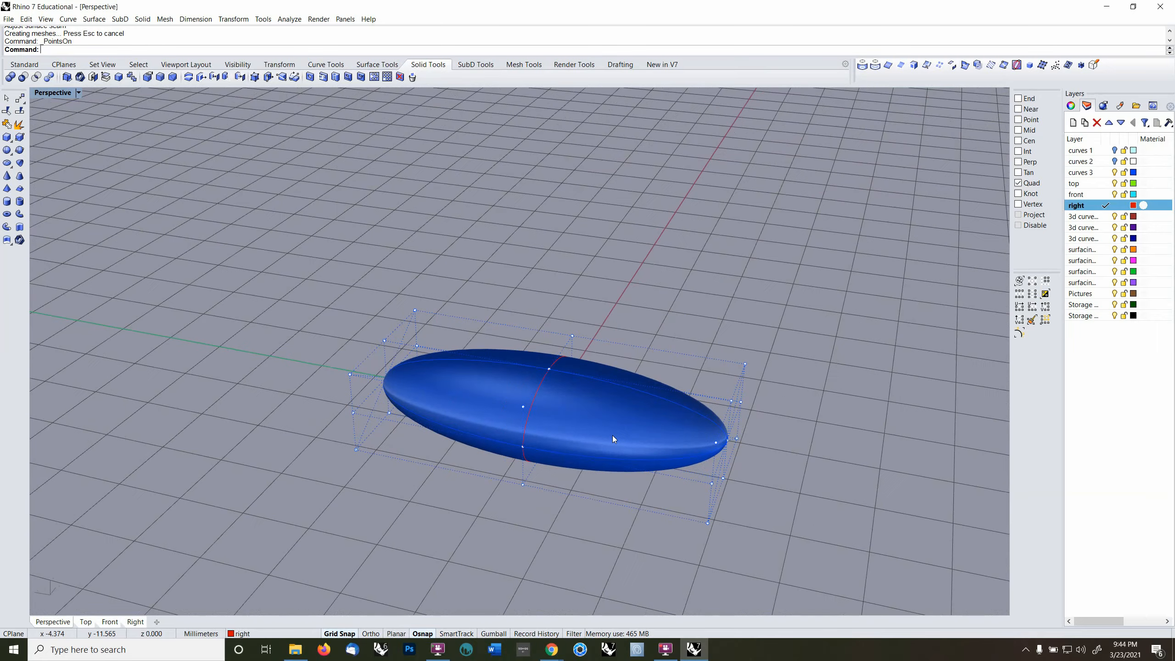
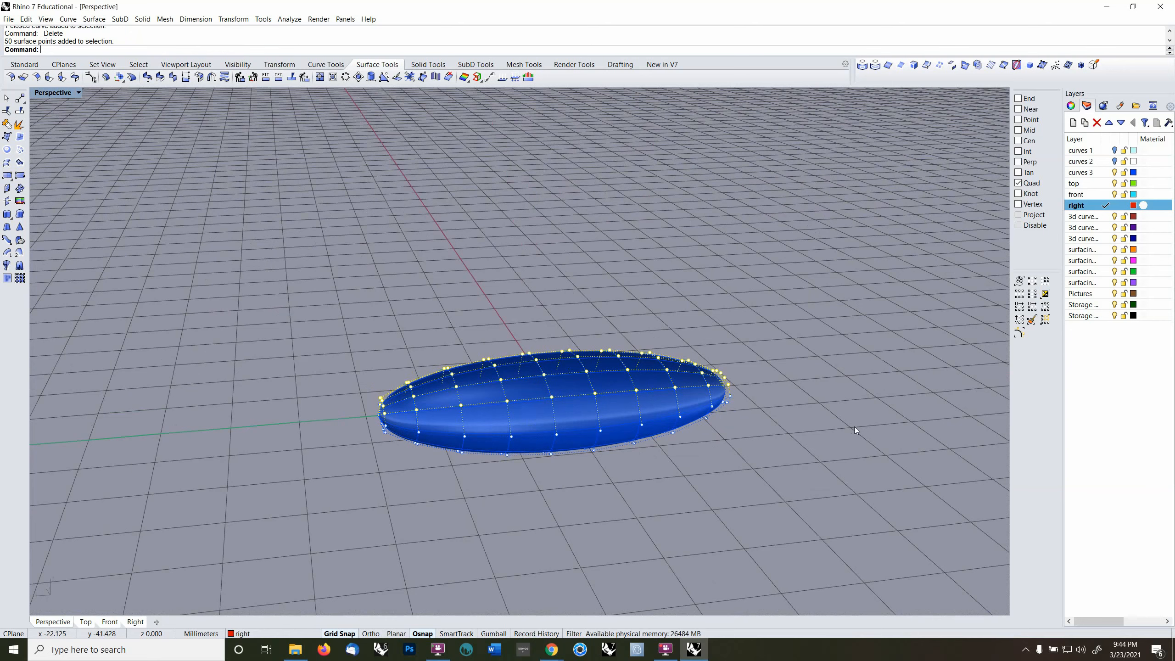
- Project the ellipsoid's selected upper control points onto the construction plane, deleting the input objects
{"action": "left_click", "coordinate": [236, 20]}
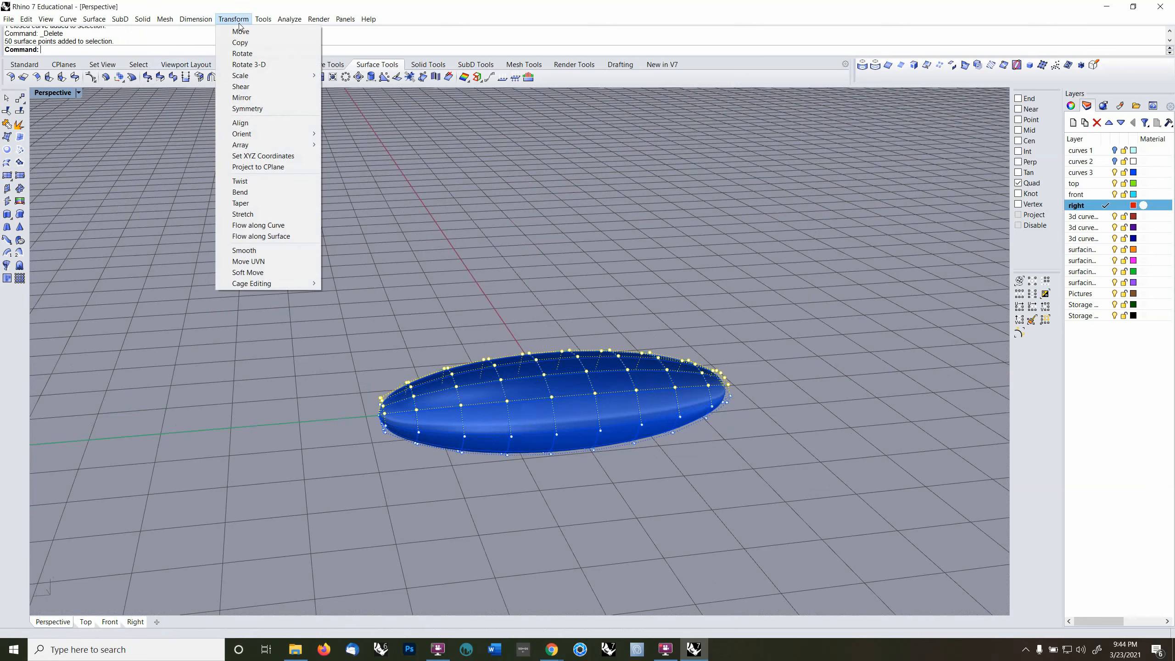
{"action": "left_click", "coordinate": [263, 167]}
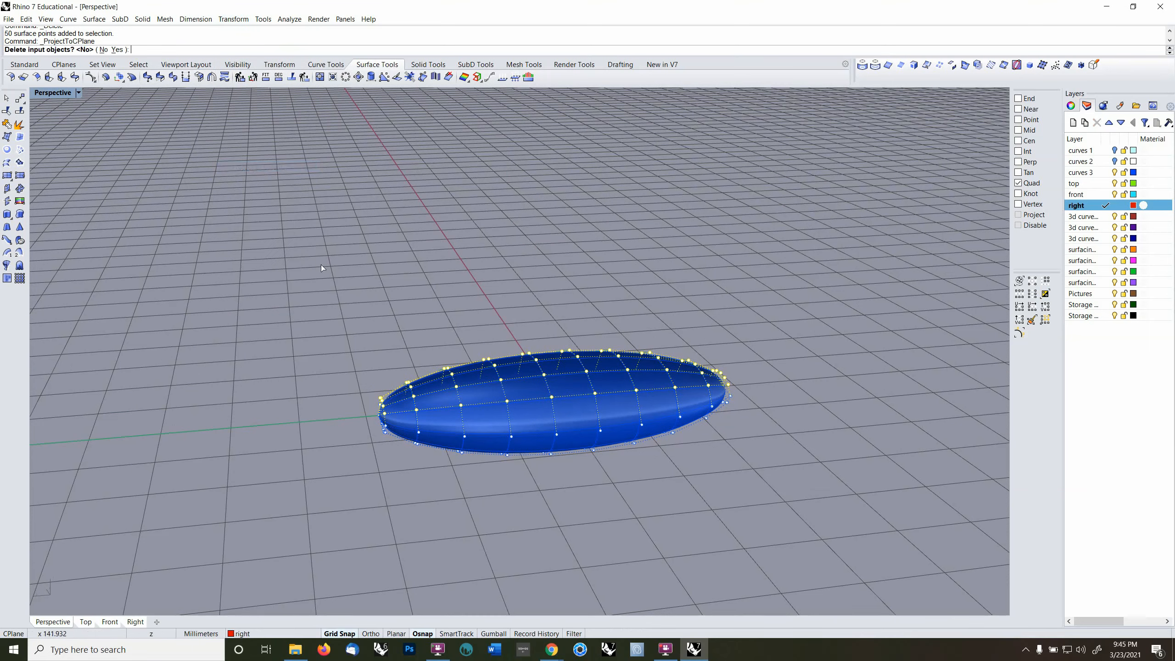
{"action": "left_click", "coordinate": [116, 51]}
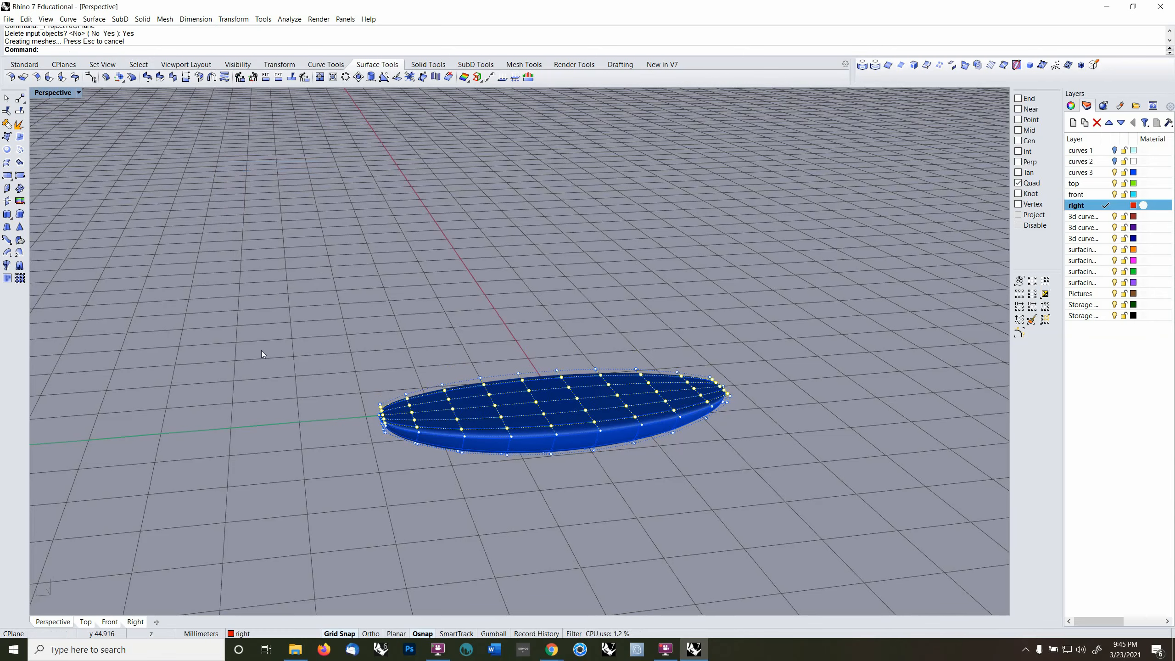
- Non-uniformly scale the handle-side control points about the origin, narrowing them in X with grid snap off and keeping the Y and Z factors at 1
{"action": "right_click_drag", "start_coordinate": [343, 389], "coordinate": [587, 516]}
{"action": "left_click_drag", "start_coordinate": [454, 249], "coordinate": [617, 483]}
{"action": "right_click_drag", "start_coordinate": [603, 481], "coordinate": [616, 444]}
{"action": "scroll", "coordinate": [617, 444], "scroll_direction": "up", "scroll_amount": 5}
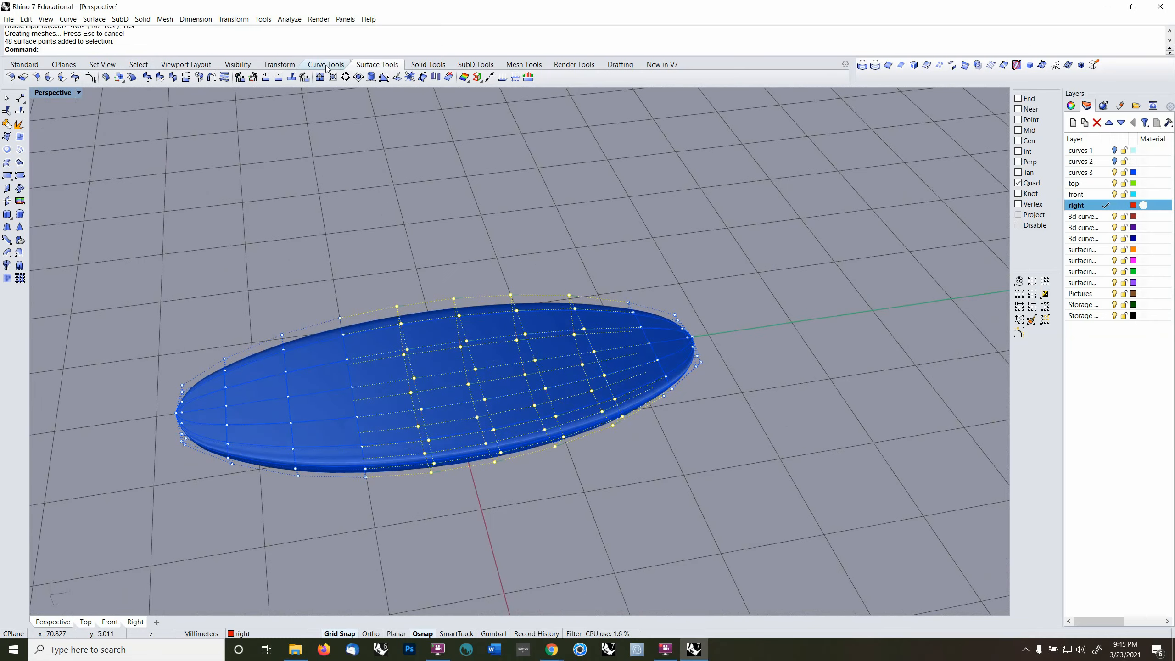
{"action": "left_click", "coordinate": [279, 65]}
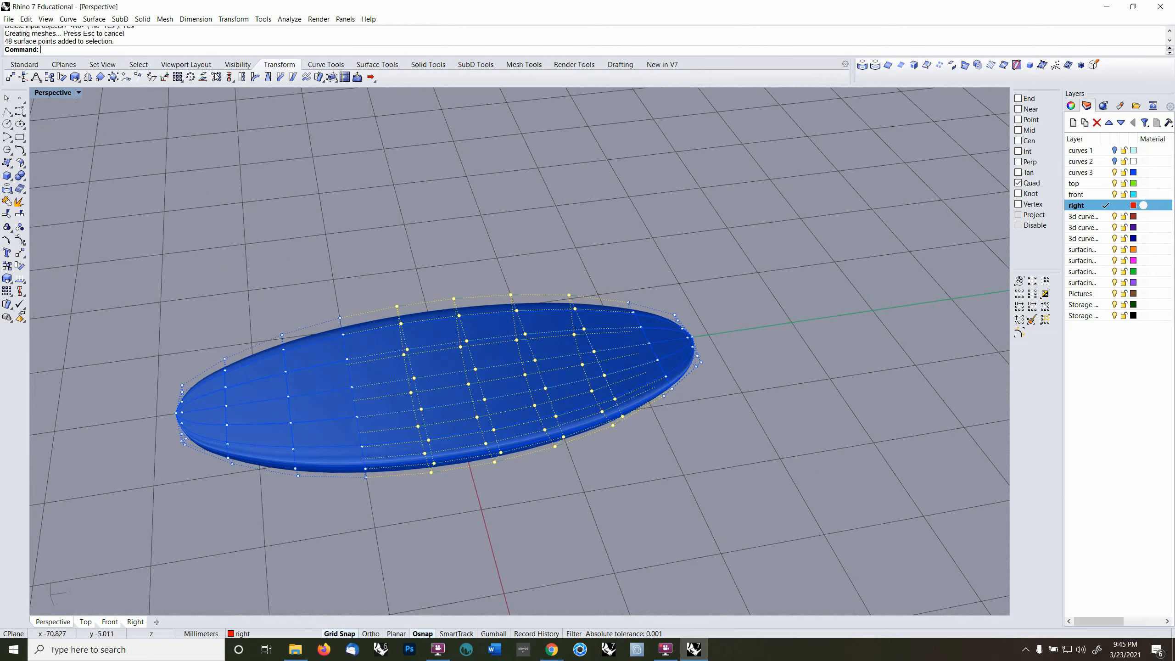
{"action": "left_click", "coordinate": [75, 77]}
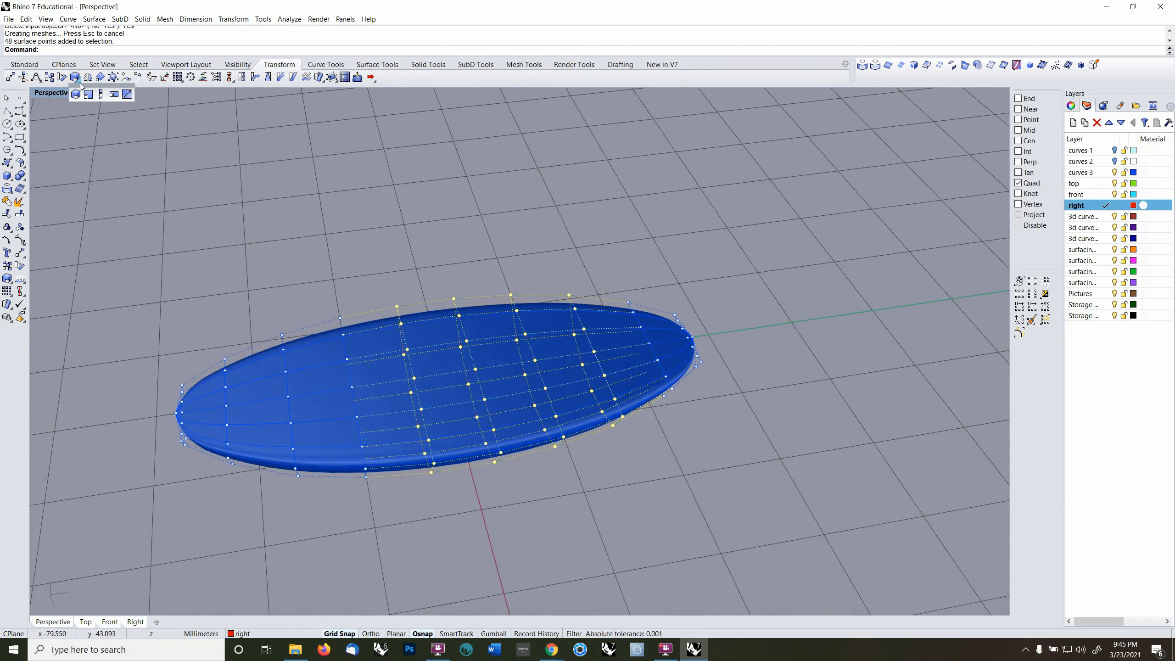
{"action": "left_click", "coordinate": [114, 94]}
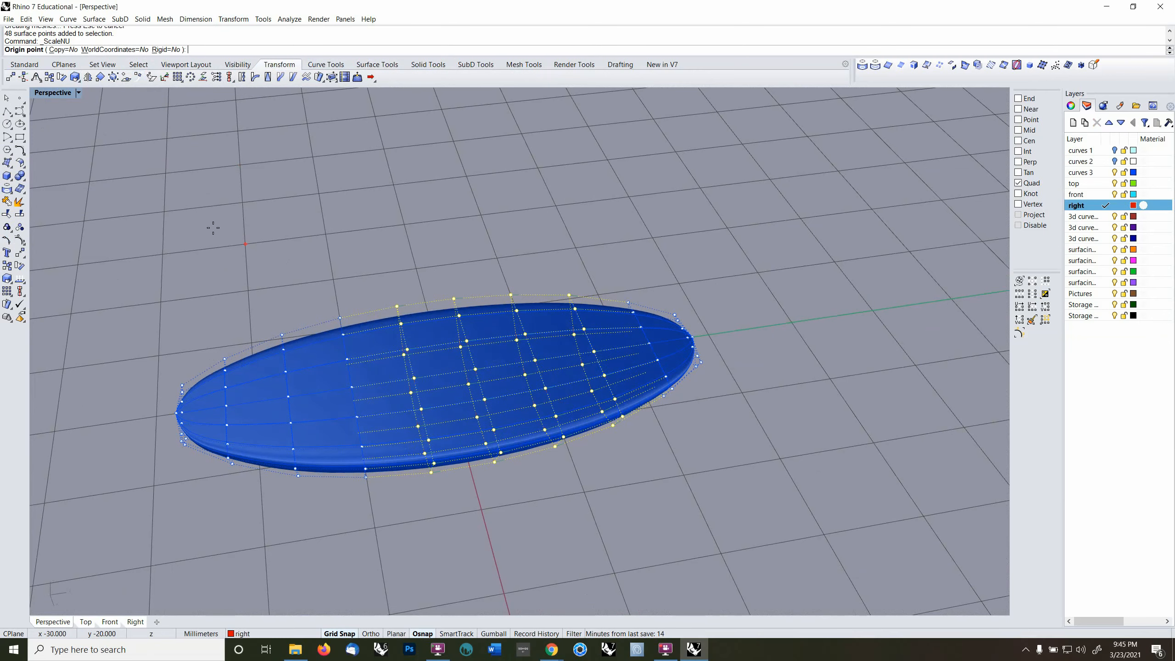
{"action": "type", "text": "0"}
{"action": "key", "text": "Return"}
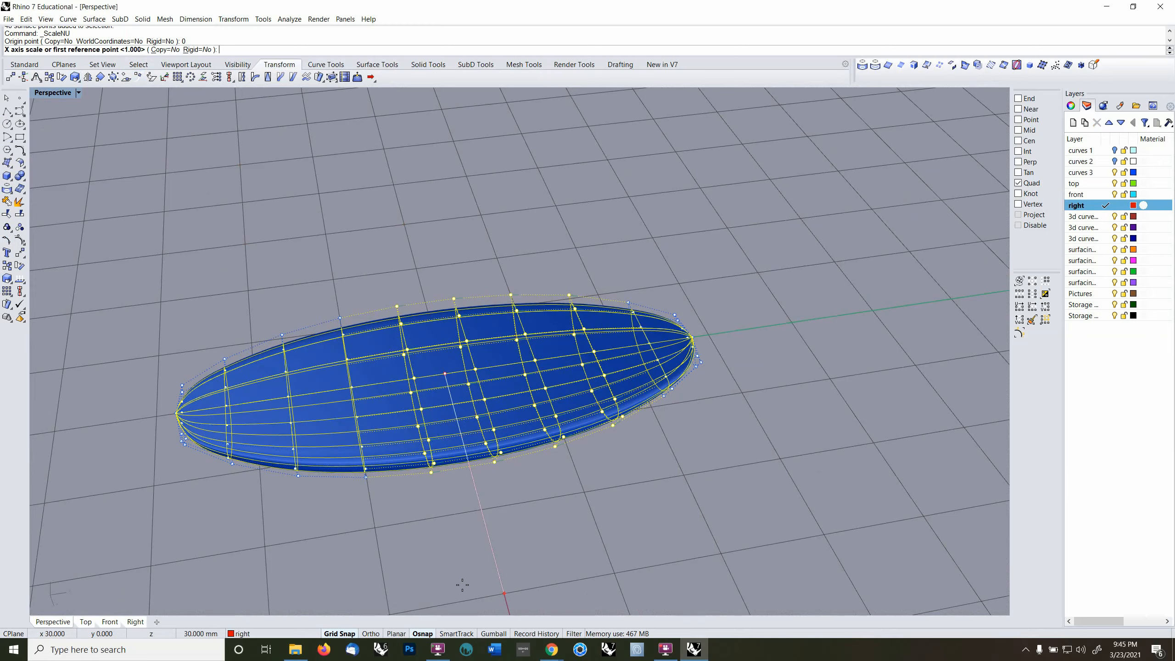
{"action": "right_click_drag", "start_coordinate": [462, 583], "coordinate": [521, 563]}
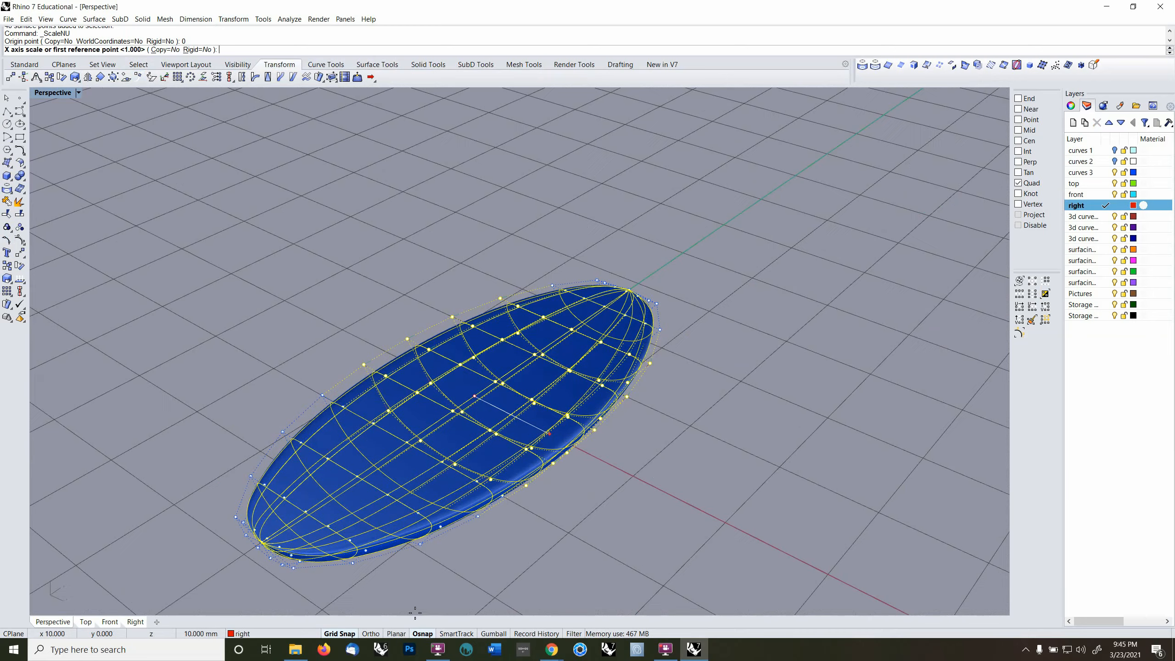
{"action": "left_click", "coordinate": [349, 638]}
{"action": "left_click", "coordinate": [709, 513]}
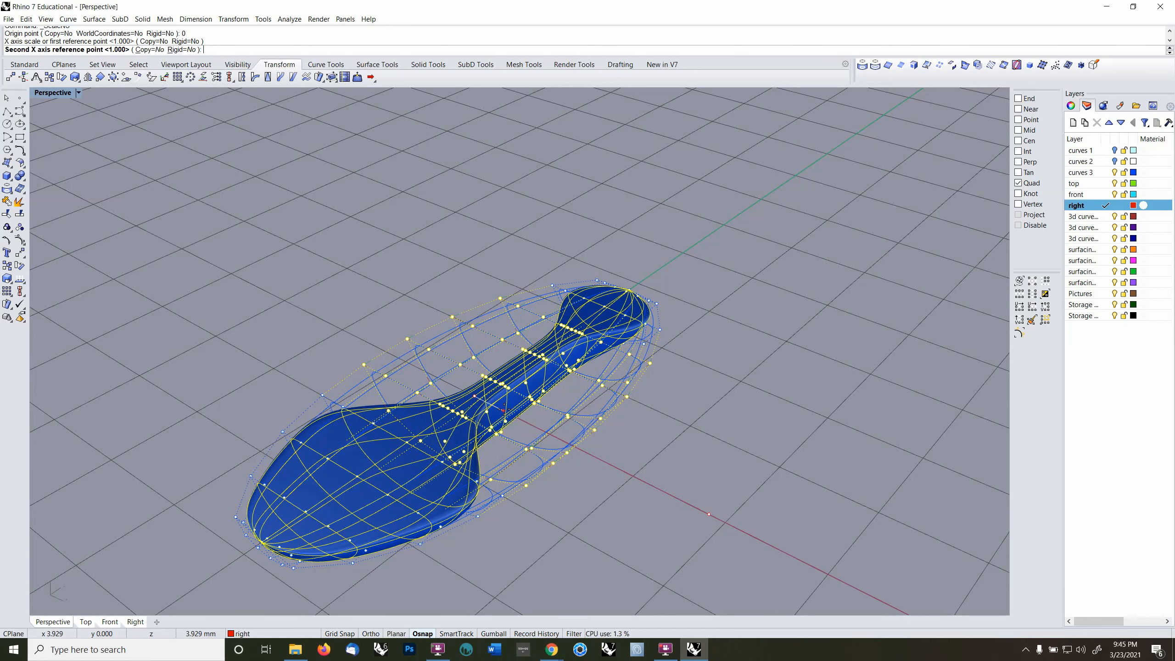
{"action": "left_click", "coordinate": [504, 409]}
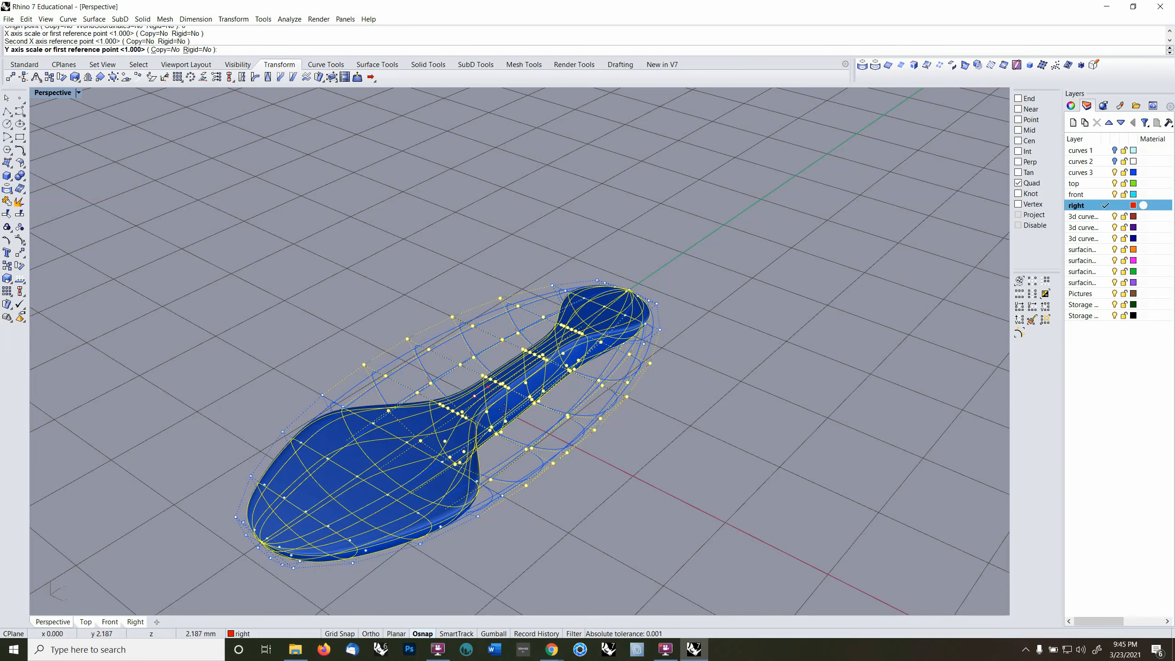
{"action": "key", "text": "Return"}
{"action": "key", "text": "Return"}
- Flatten the handle's lower control points with a non-uniform Z scale from a point-snapped origin on its top face, keeping X and Y at 1
{"action": "right_click_drag", "start_coordinate": [601, 462], "coordinate": [546, 362]}
{"action": "left_click_drag", "start_coordinate": [382, 380], "coordinate": [636, 440]}
{"action": "right_click_drag", "start_coordinate": [601, 407], "coordinate": [426, 362]}
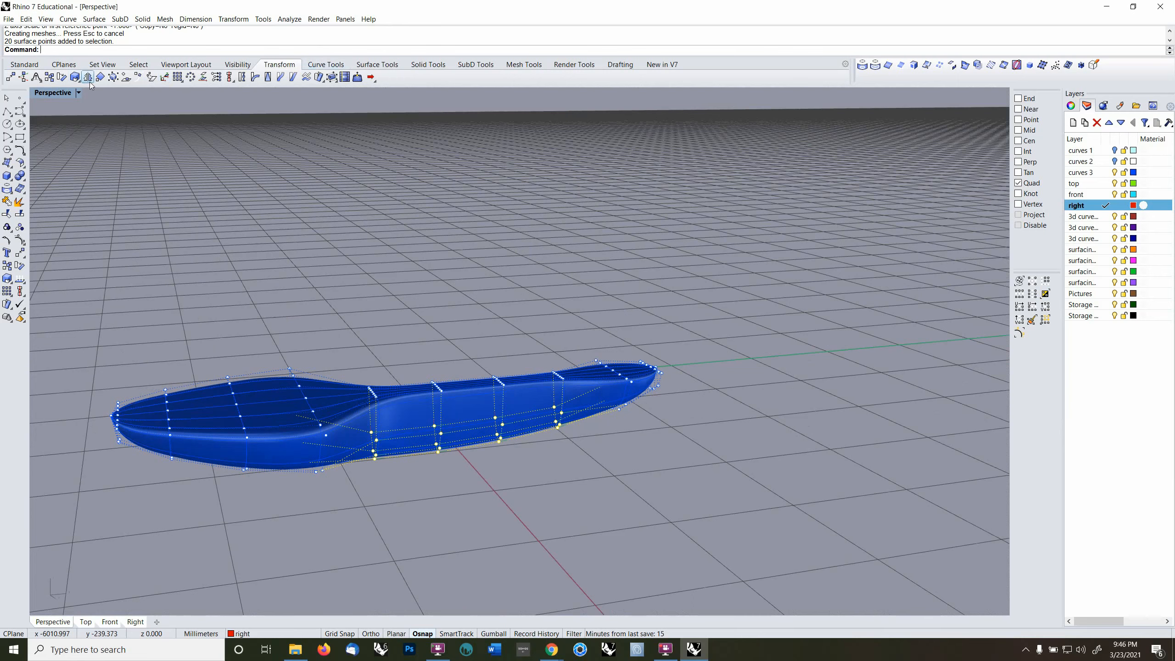
{"action": "right_click", "coordinate": [192, 50]}
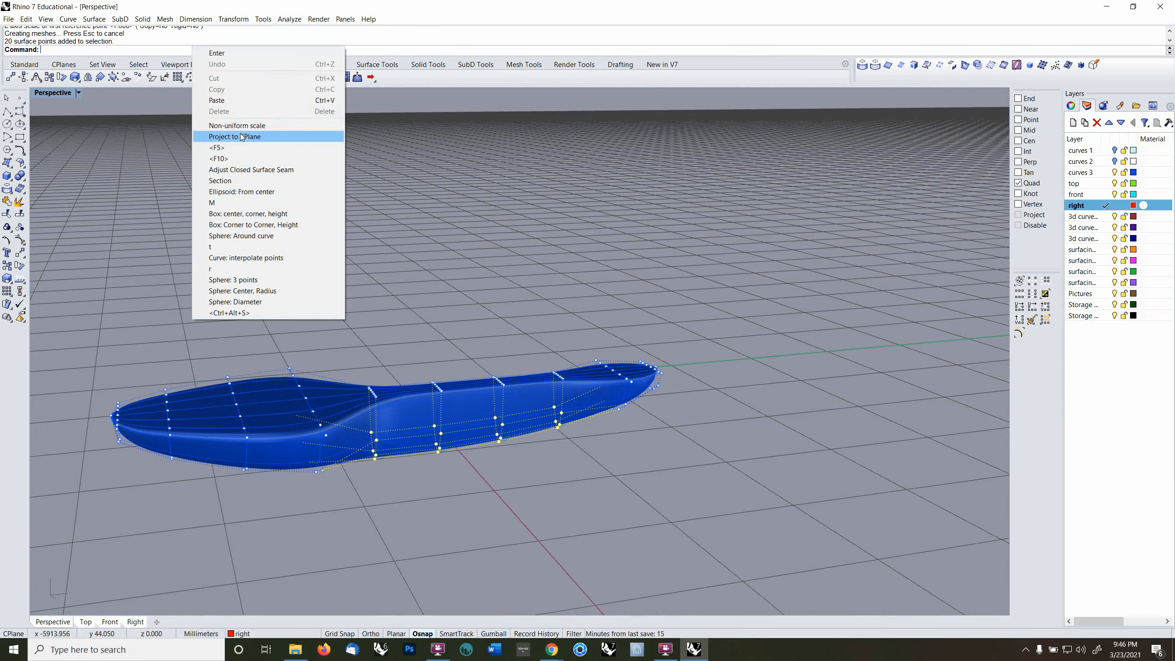
{"action": "left_click", "coordinate": [222, 125]}
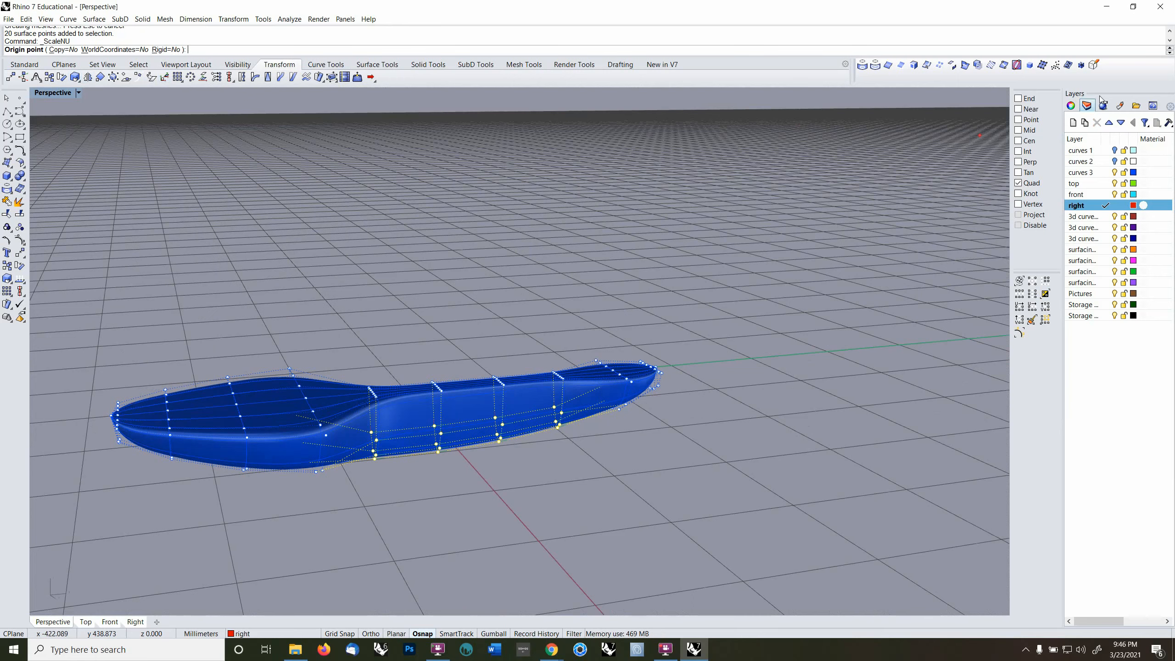
{"action": "right_click", "coordinate": [1030, 119]}
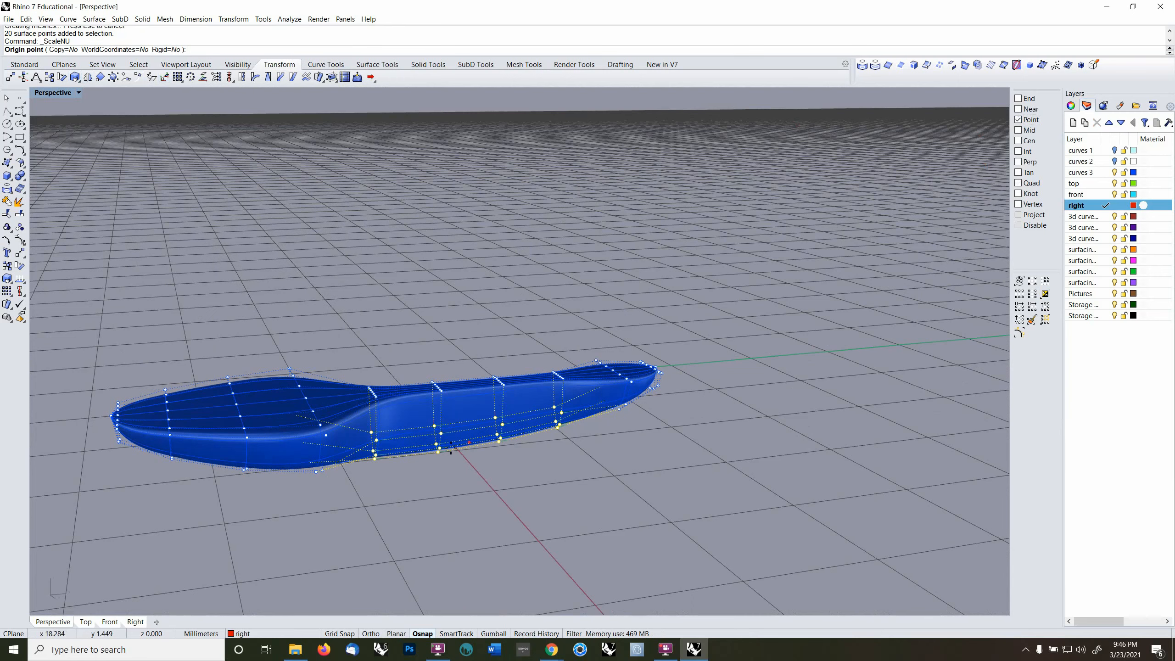
{"action": "left_click", "coordinate": [452, 402]}
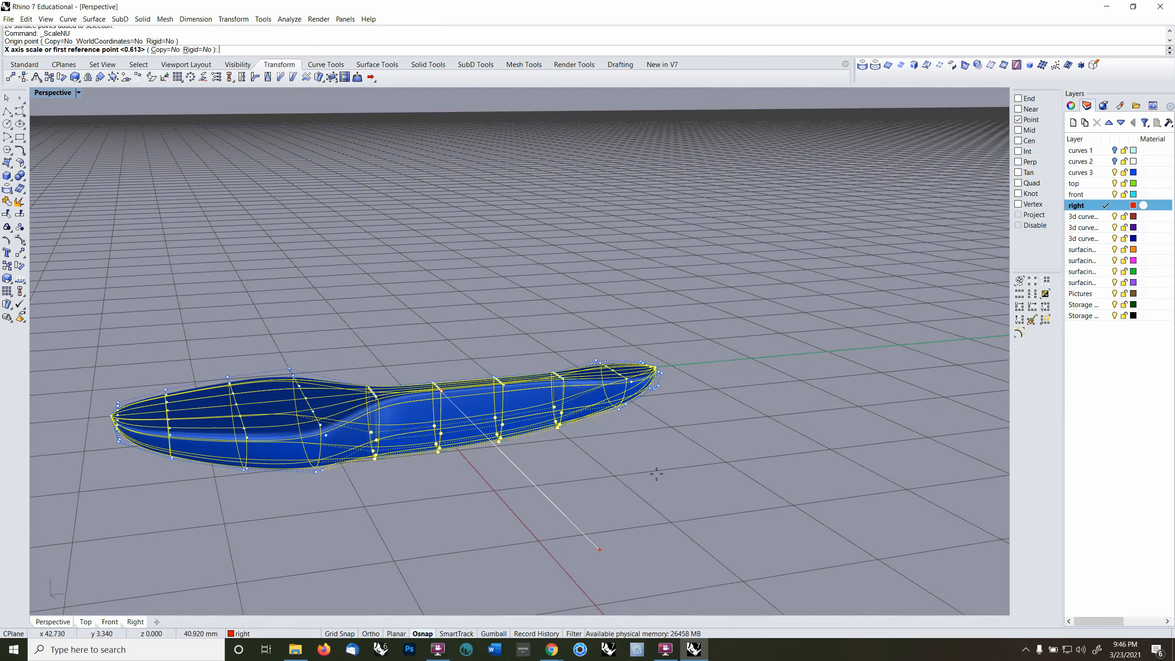
{"action": "type", "text": "1"}
{"action": "key", "text": "Return"}
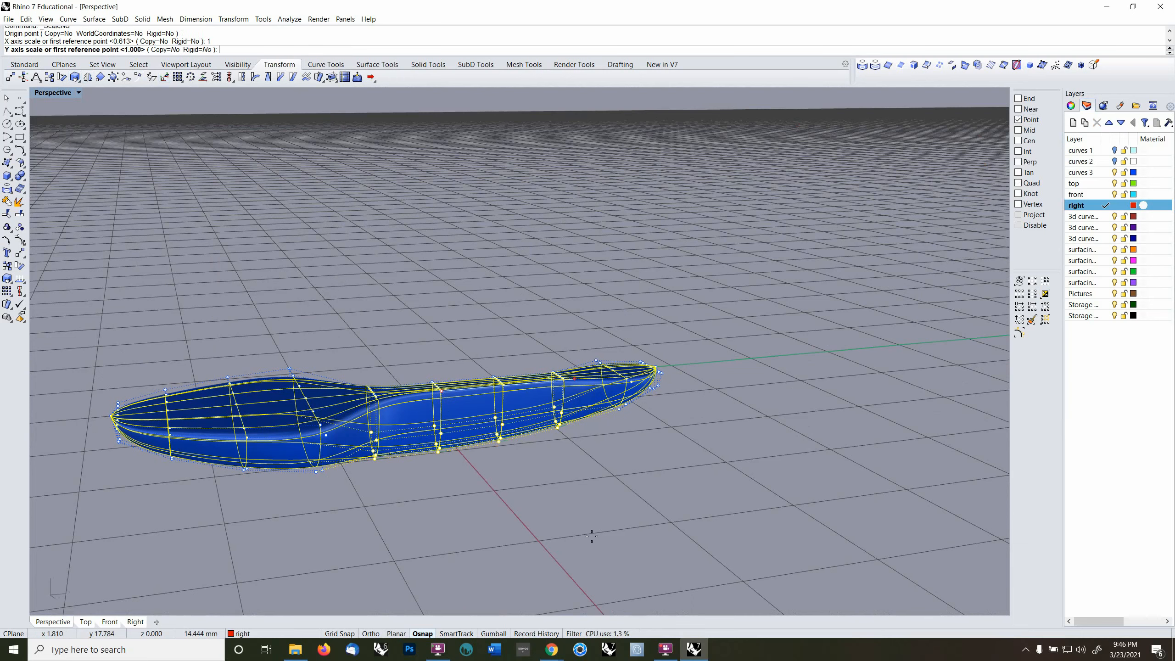
{"action": "key", "text": "Return"}
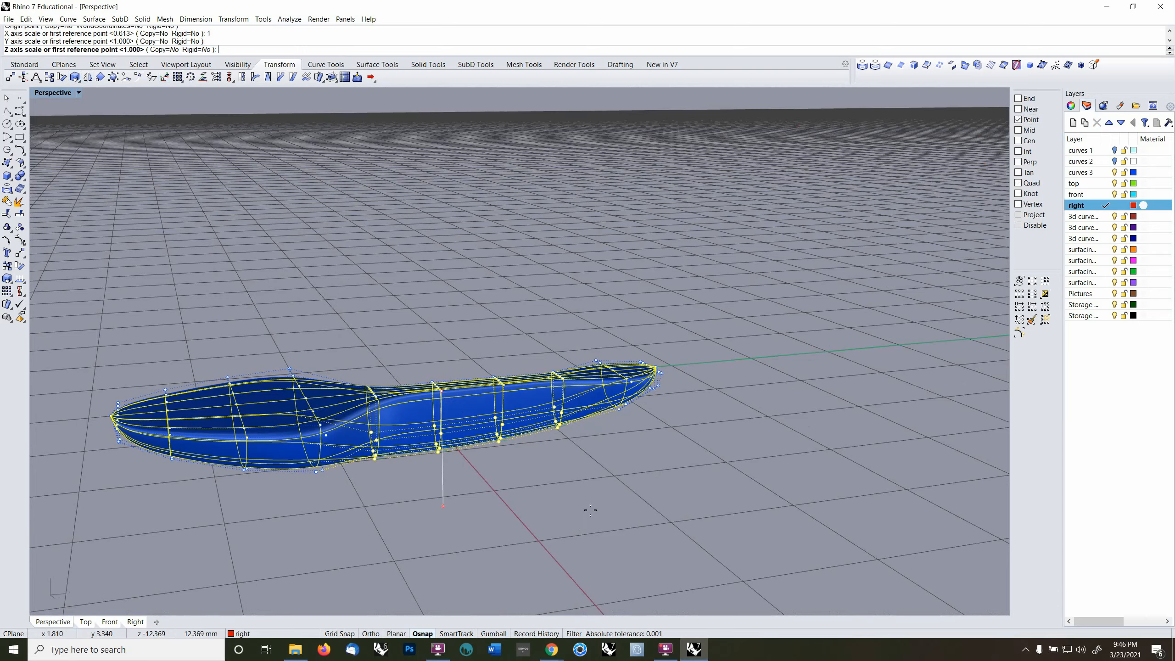
{"action": "right_click_drag", "start_coordinate": [590, 509], "coordinate": [575, 477]}
{"action": "left_click", "coordinate": [575, 481]}
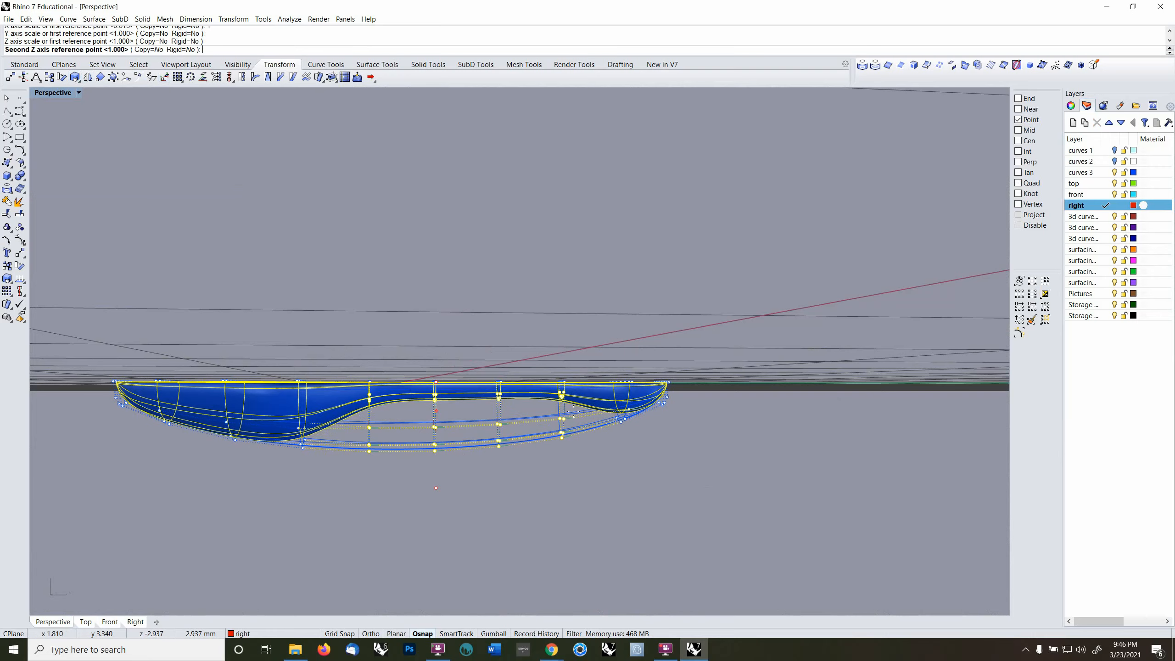
{"action": "left_click", "coordinate": [572, 412]}
- Non-uniformly scale the row of control points between bowl and handle about origin 0, reducing X and Z and keeping Y at 1
{"action": "mouse_move", "coordinate": [569, 422]}
{"action": "right_mouse_down"}
{"action": "mouse_move", "coordinate": [502, 506]}
{"action": "mouse_move", "coordinate": [498, 487]}
{"action": "mouse_move", "coordinate": [437, 468]}
{"action": "mouse_move", "coordinate": [561, 417]}
{"action": "right_mouse_up"}
{"action": "left_click_drag", "start_coordinate": [406, 212], "coordinate": [472, 524]}
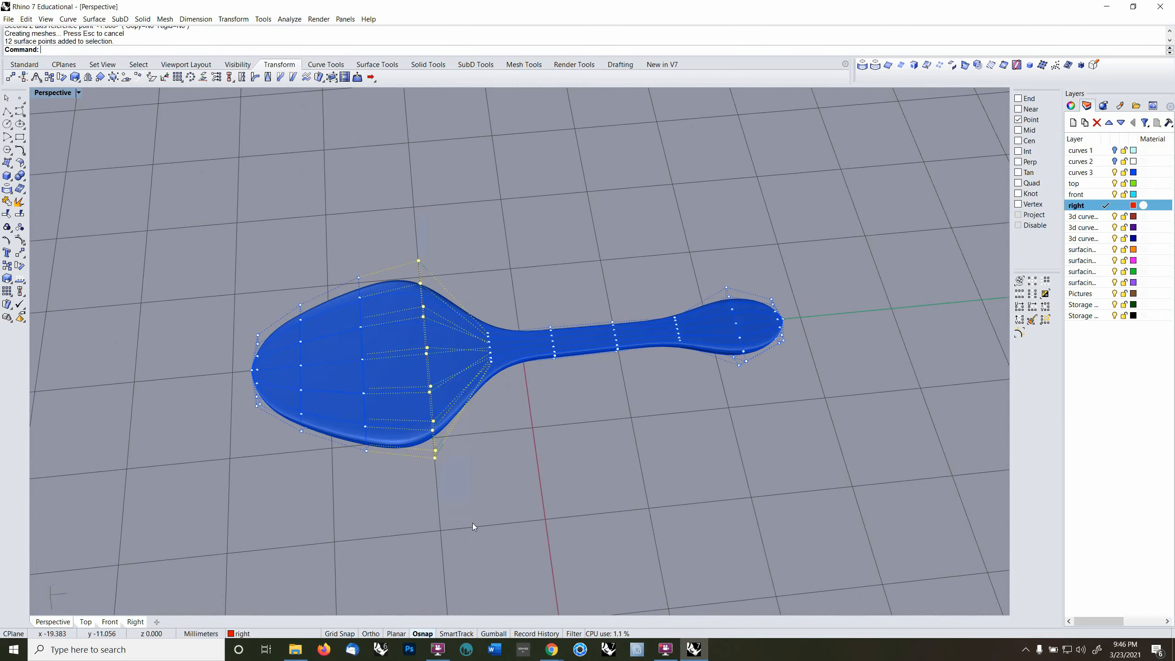
{"action": "right_click_drag", "start_coordinate": [496, 466], "coordinate": [492, 391]}
{"action": "right_click", "coordinate": [460, 50]}
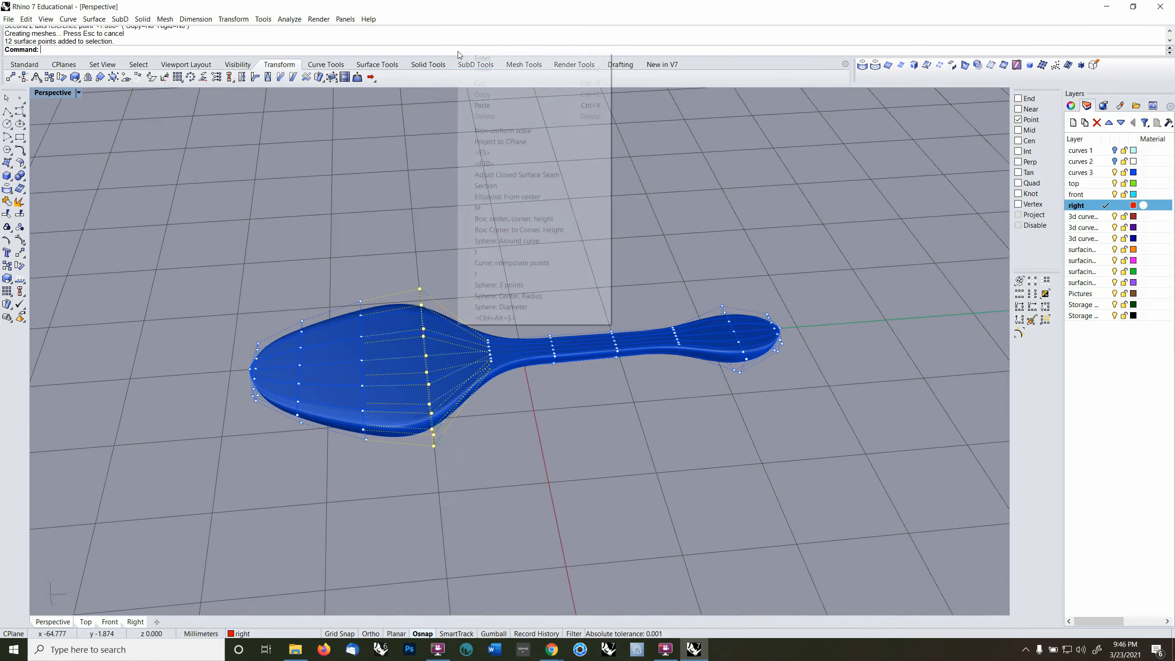
{"action": "left_click", "coordinate": [495, 131]}
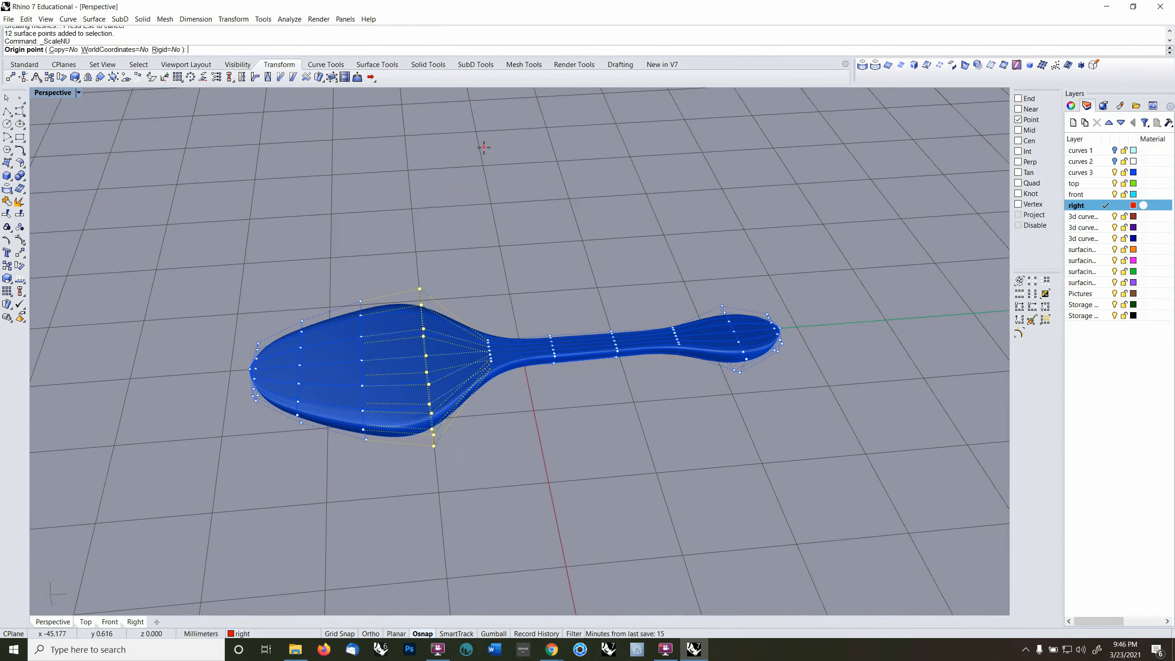
{"action": "type", "text": "0"}
{"action": "key", "text": "Return"}
{"action": "left_click", "coordinate": [547, 187]}
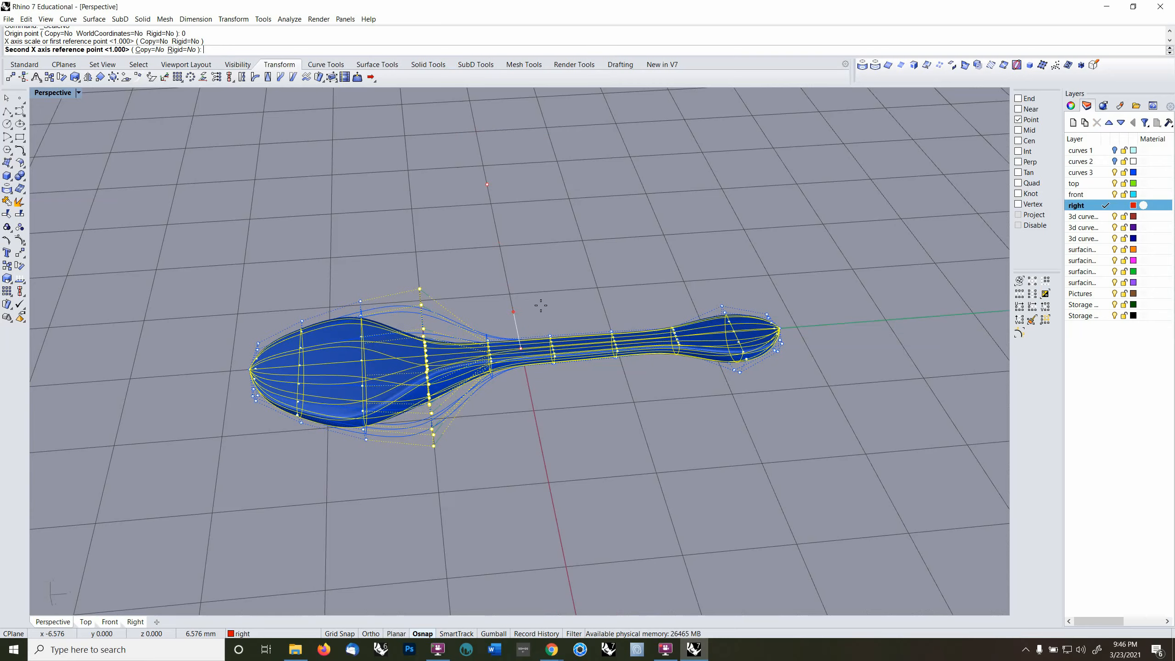
{"action": "left_click", "coordinate": [540, 306]}
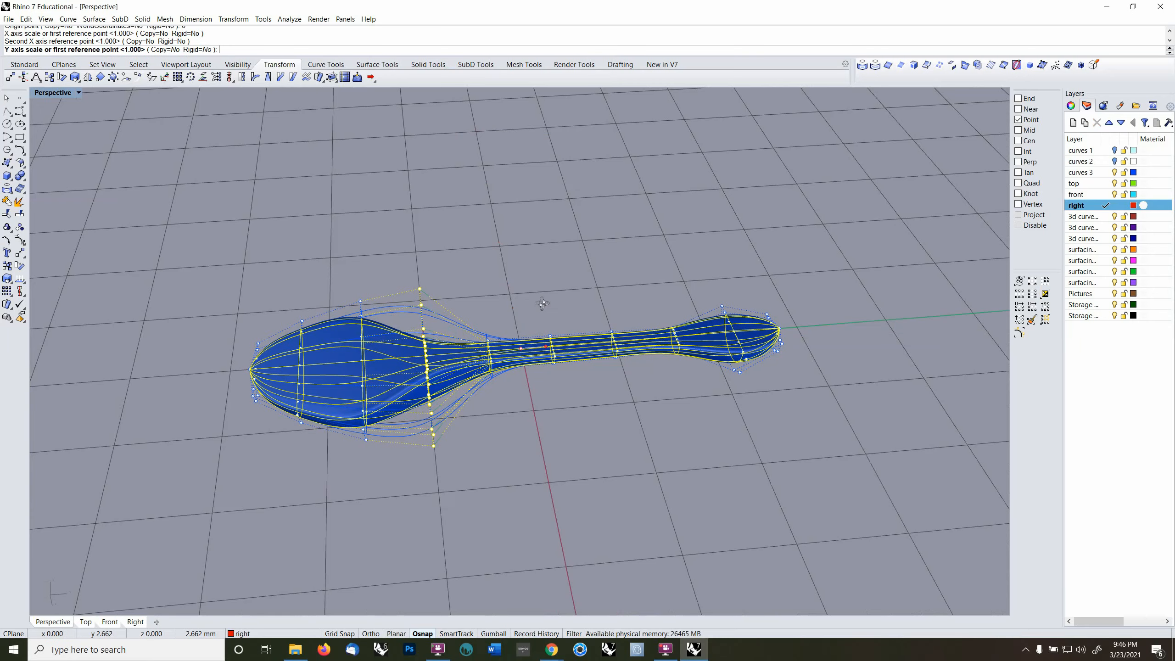
{"action": "right_click_drag", "start_coordinate": [541, 304], "coordinate": [538, 327]}
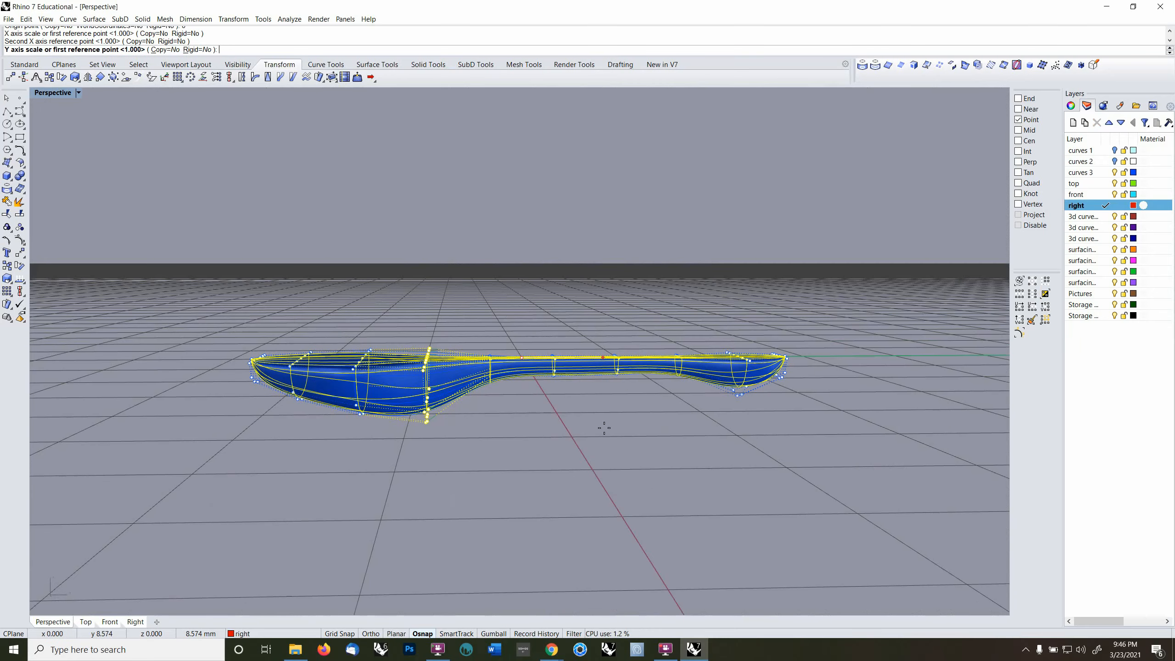
{"action": "key", "text": "Return"}
{"action": "left_click", "coordinate": [556, 463]}
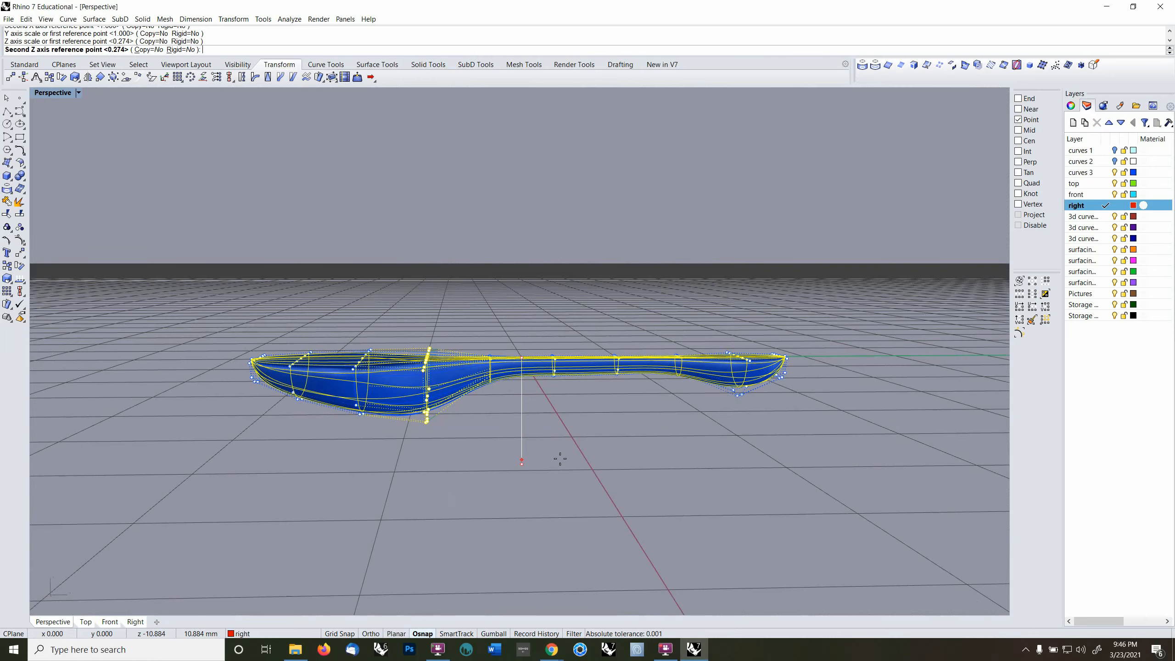
{"action": "left_click", "coordinate": [575, 426]}
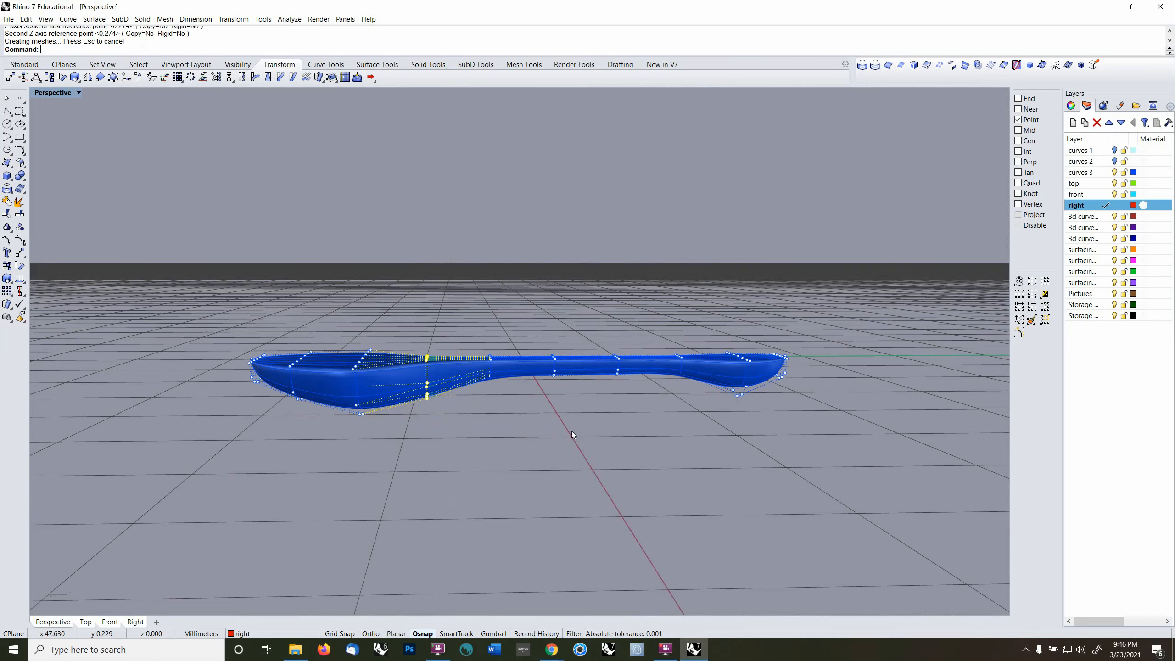
- Move the adjacent 12-point row across the bowl's widest part about 2.57 mm straight toward the handle
{"action": "right_click_drag", "start_coordinate": [571, 431], "coordinate": [500, 205]}
{"action": "left_click_drag", "start_coordinate": [522, 302], "coordinate": [553, 537]}
{"action": "right_click_drag", "start_coordinate": [552, 537], "coordinate": [610, 439]}
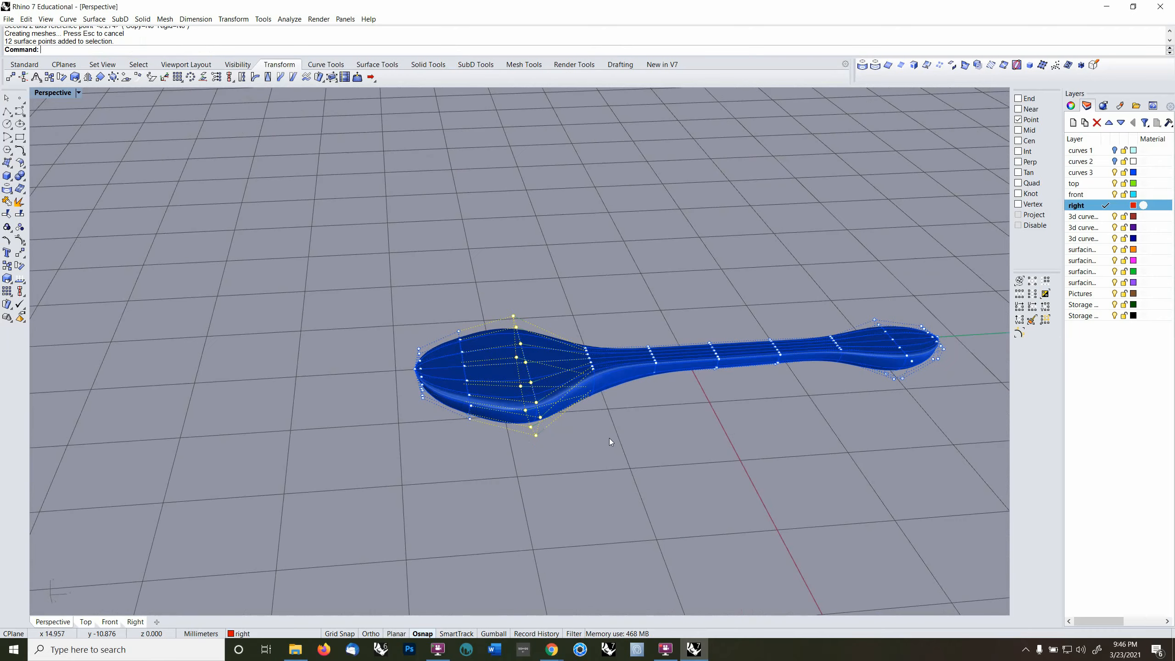
{"action": "type", "text": "m"}
{"action": "key", "text": "Return"}
{"action": "left_click", "coordinate": [601, 446]}
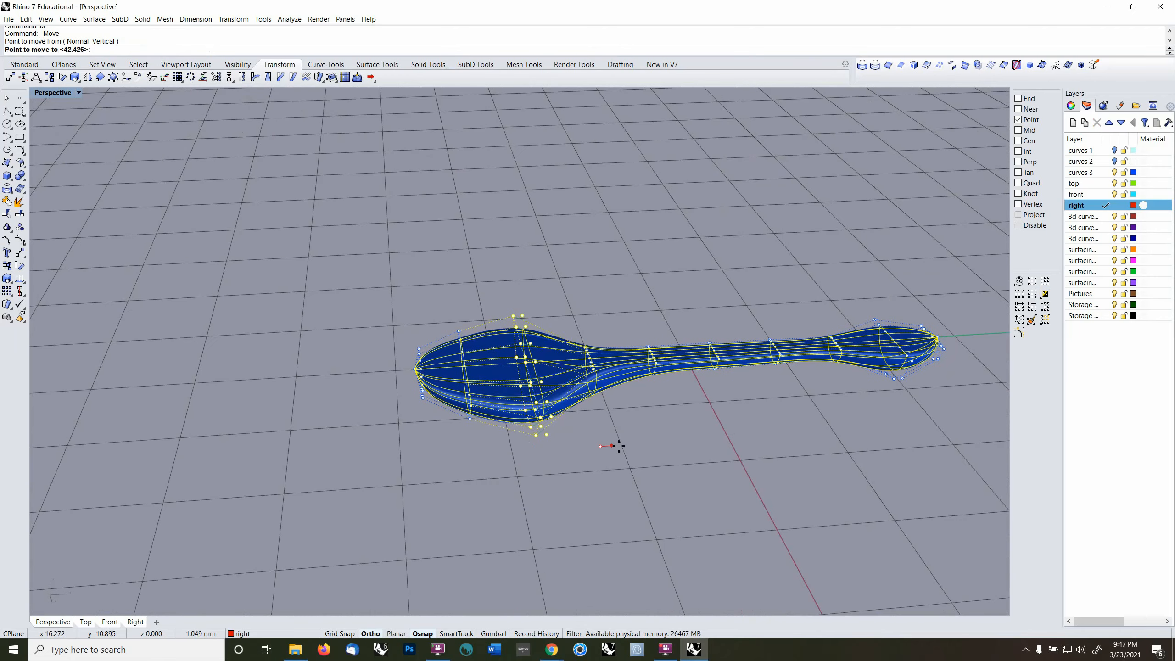
{"action": "left_click", "coordinate": [624, 445]}
{"action": "right_click_drag", "start_coordinate": [653, 415], "coordinate": [643, 464]}
{"action": "type", "text": "m"}
{"action": "key", "text": "Return"}
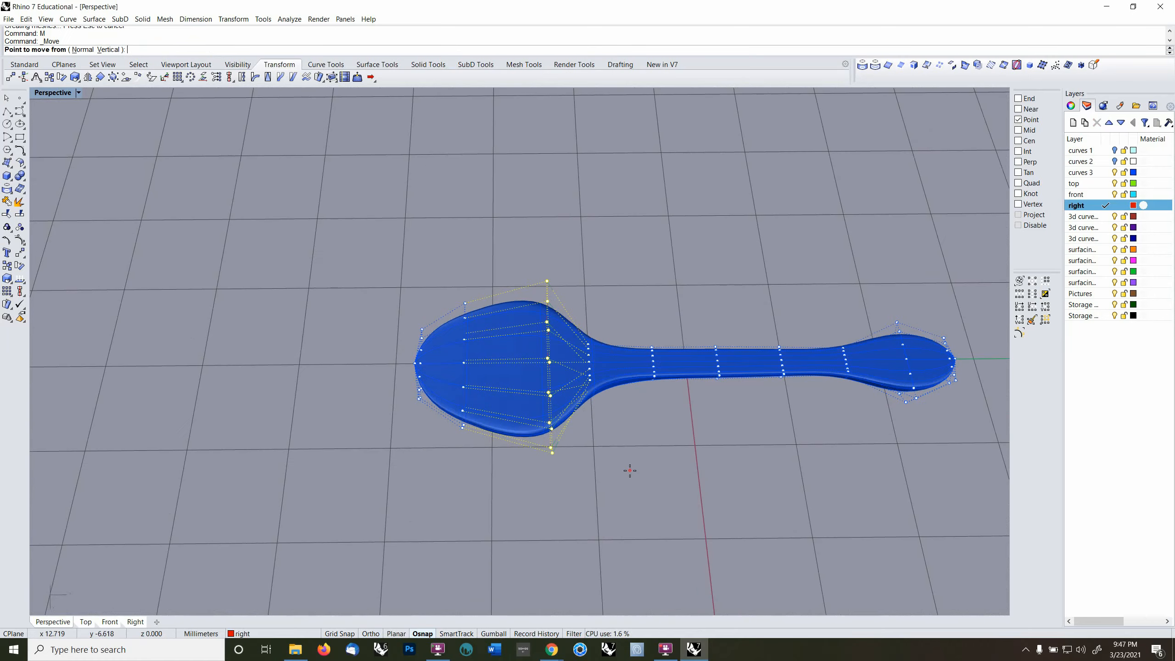
{"action": "type", "text": "0"}
{"action": "key", "text": "Return"}
{"action": "key", "text": "Escape"}
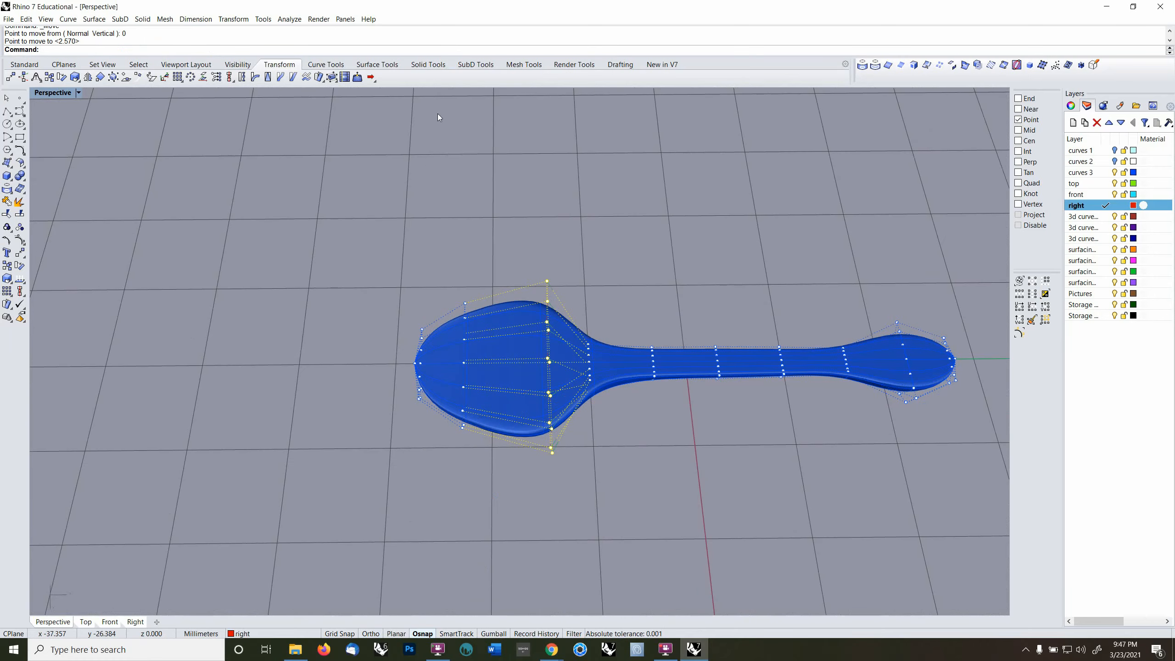
- Narrow the bowl's selected control point row in X with a non-uniform scale about origin 0, keeping Y and Z at 1
{"action": "right_click", "coordinate": [465, 51]}
{"action": "left_click", "coordinate": [506, 140]}
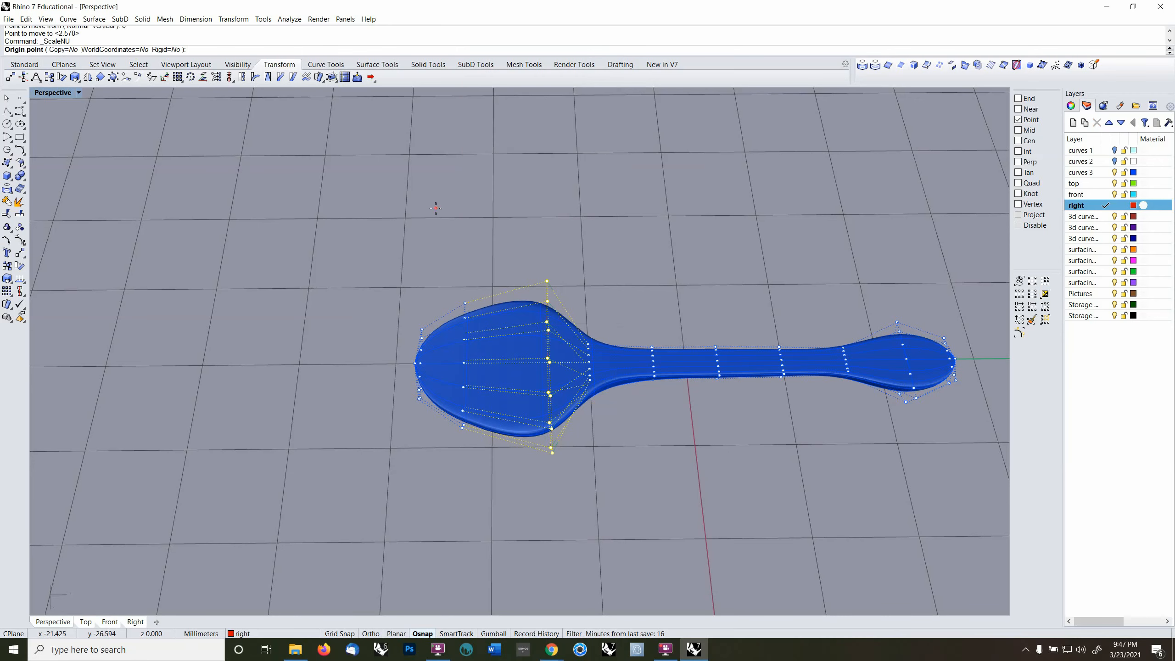
{"action": "type", "text": "0"}
{"action": "key", "text": "Return"}
{"action": "left_click", "coordinate": [690, 229]}
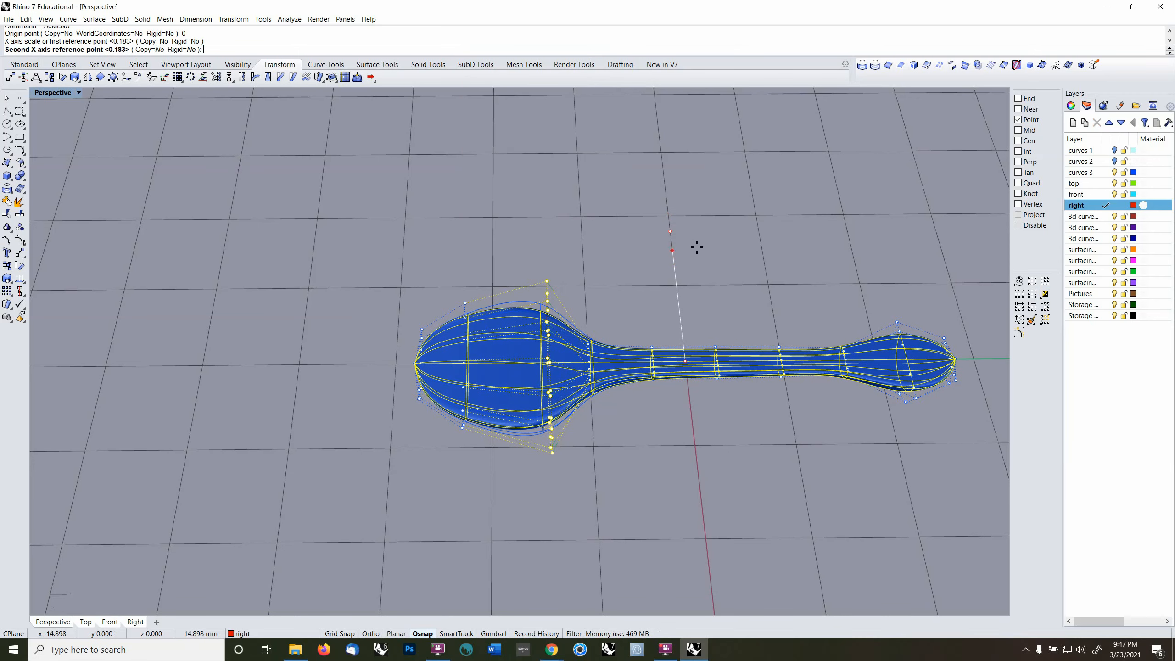
{"action": "left_click", "coordinate": [697, 245]}
{"action": "key", "text": "Return"}
{"action": "type", "text": "1"}
{"action": "key", "text": "Return"}
- Flatten the five lower control points at the bowl-handle junction with a non-uniform Z scale from a point-snapped top origin, keeping X and Y at 1
{"action": "right_click_drag", "start_coordinate": [661, 546], "coordinate": [623, 436]}
{"action": "scroll", "coordinate": [623, 438], "scroll_direction": "up", "scroll_amount": 5}
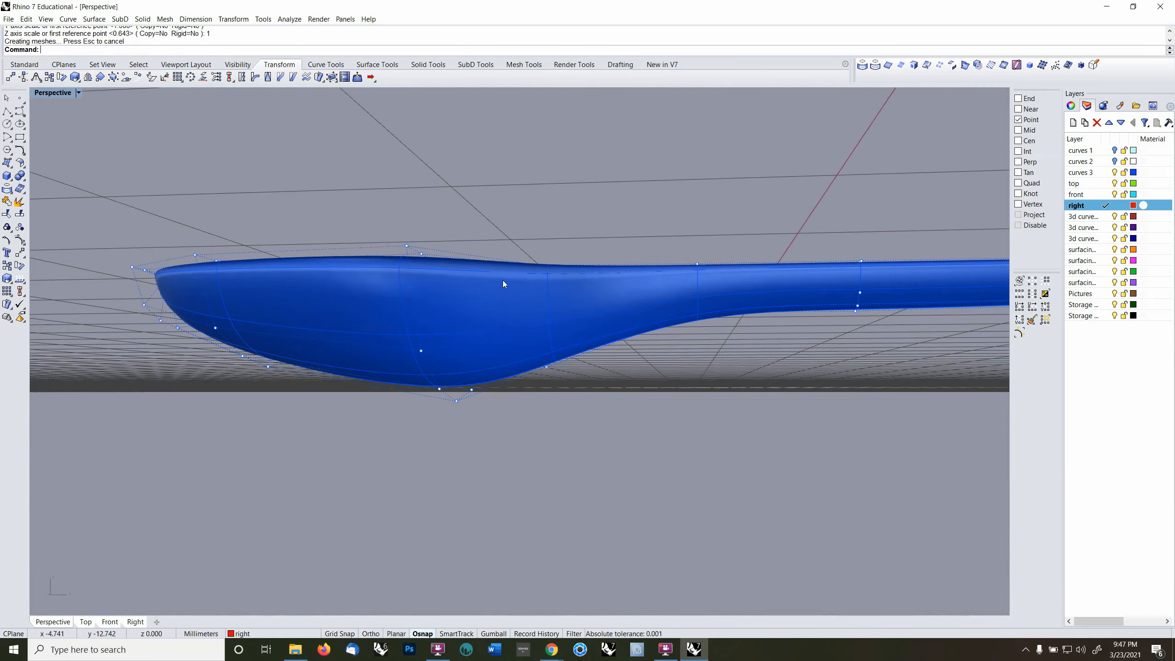
{"action": "left_click_drag", "start_coordinate": [514, 283], "coordinate": [578, 415]}
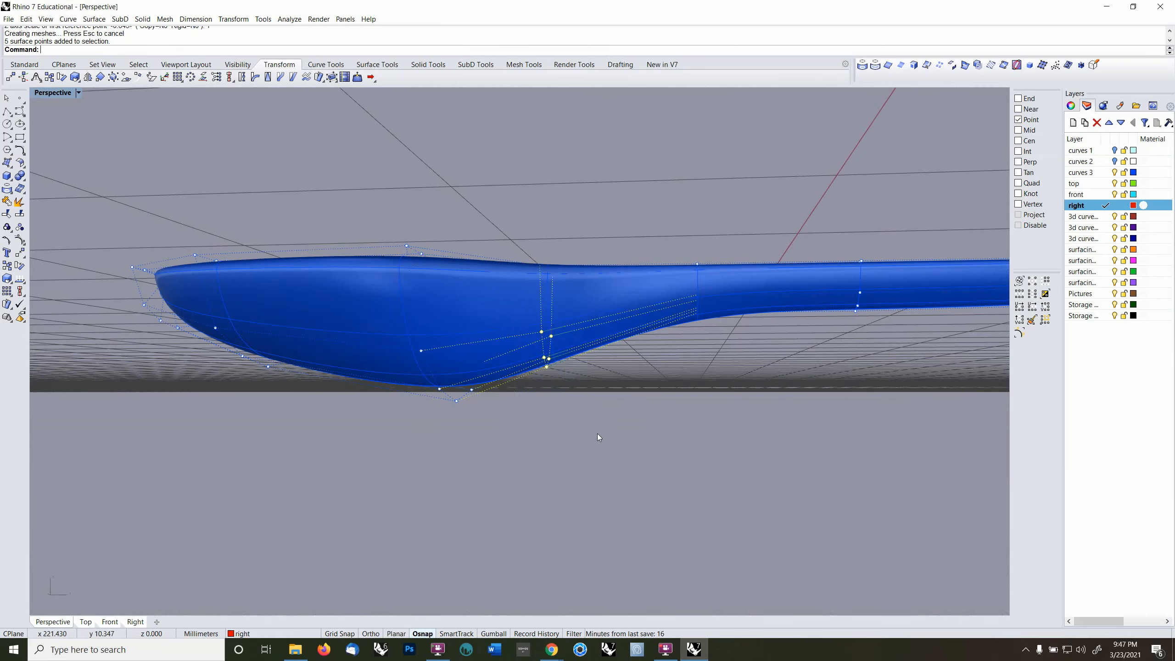
{"action": "mouse_move", "coordinate": [597, 434]}
{"action": "right_mouse_down"}
{"action": "mouse_move", "coordinate": [595, 422]}
{"action": "mouse_move", "coordinate": [604, 433]}
{"action": "right_mouse_up"}
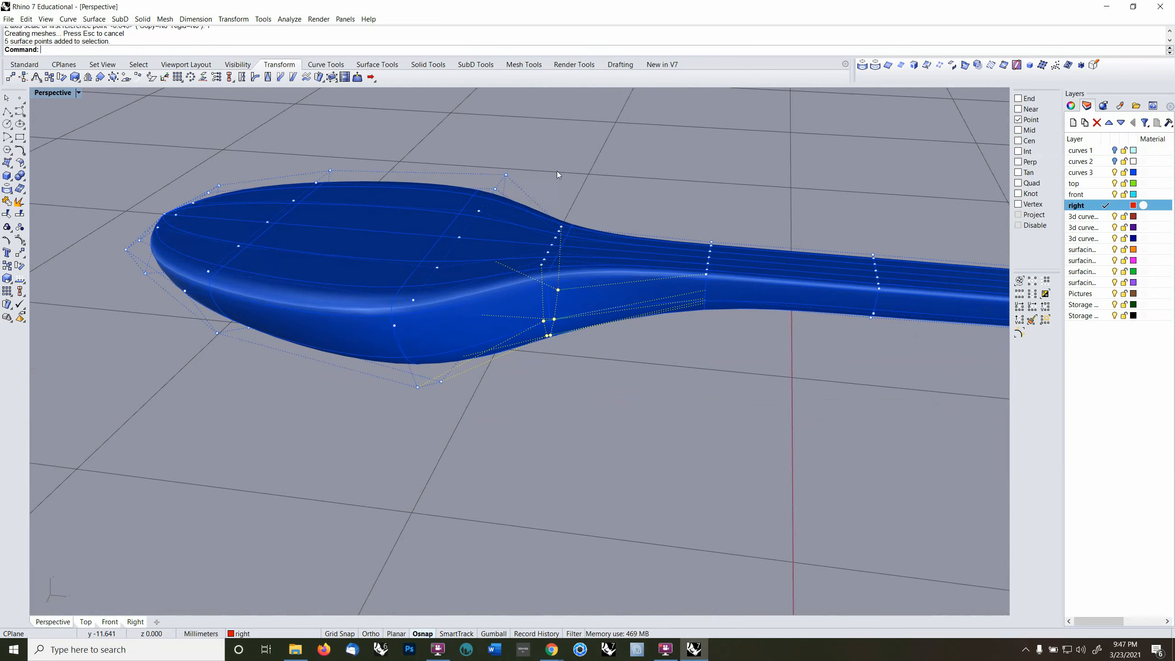
{"action": "right_click", "coordinate": [491, 48]}
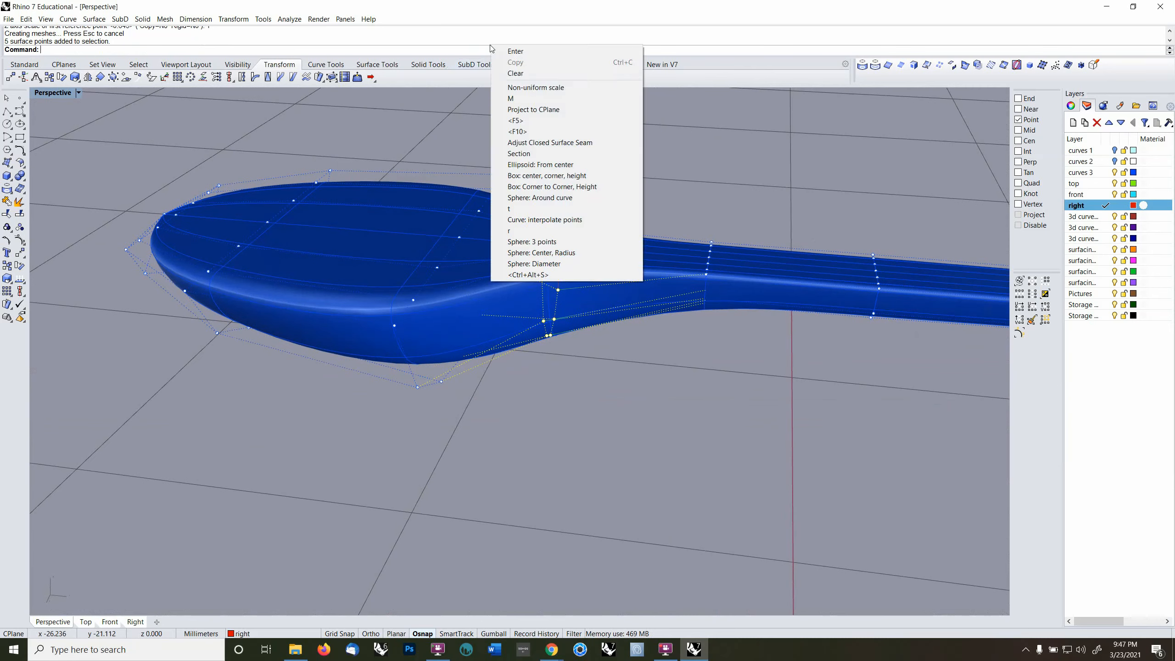
{"action": "left_click", "coordinate": [536, 87]}
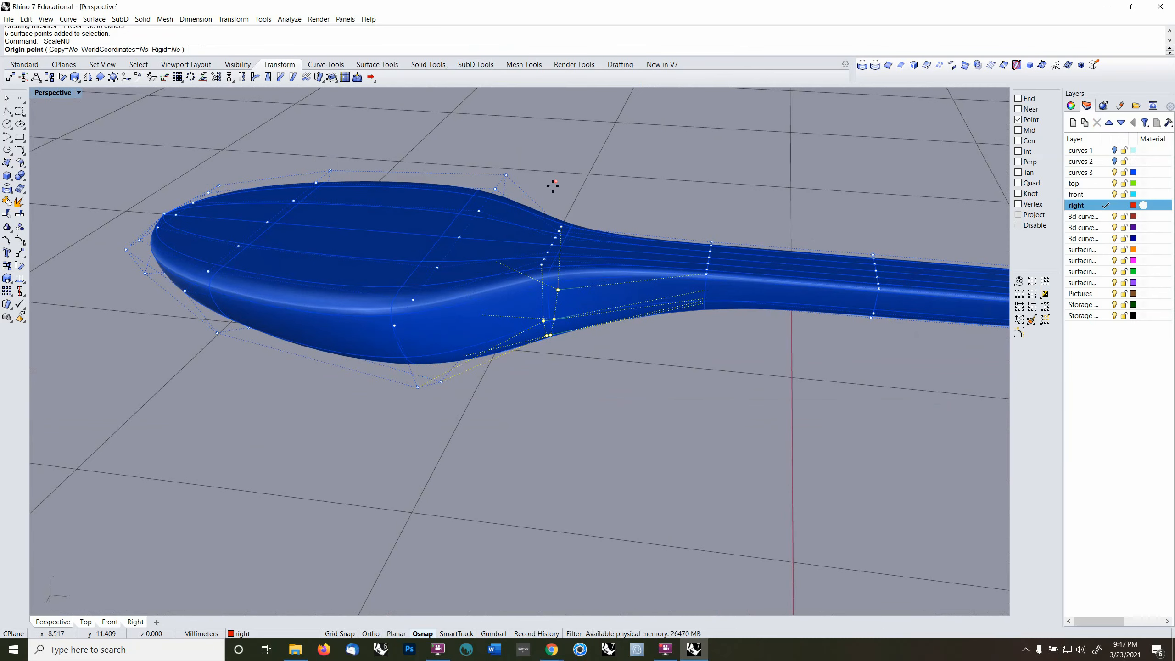
{"action": "left_click", "coordinate": [542, 266]}
{"action": "right_click_drag", "start_coordinate": [656, 442], "coordinate": [694, 436]}
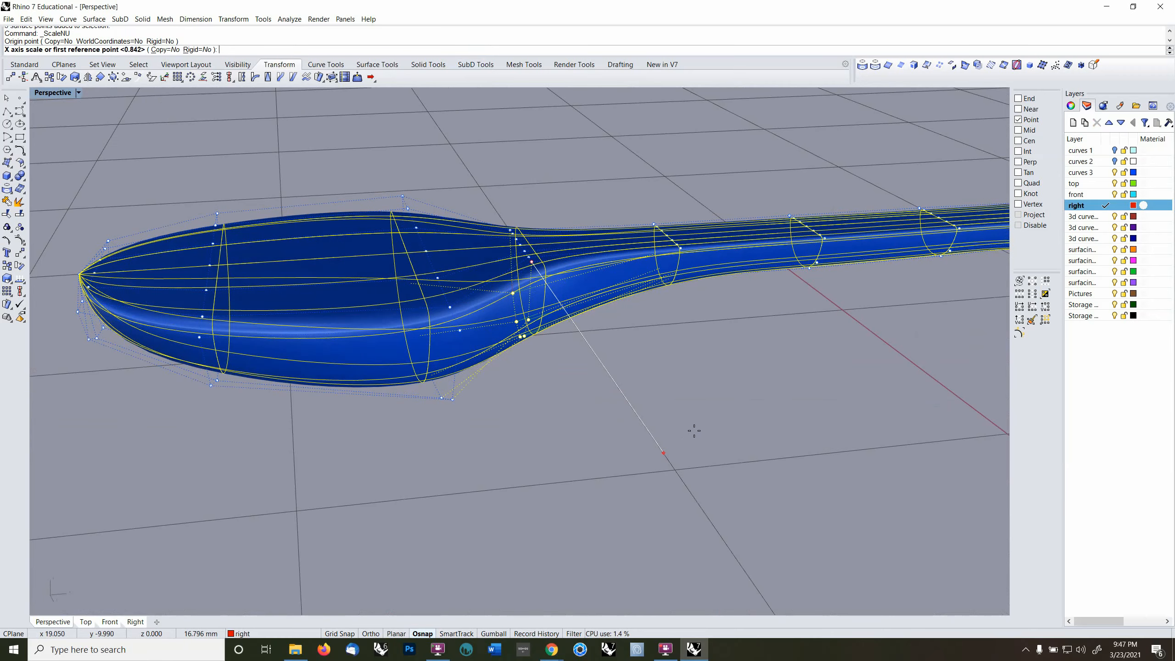
{"action": "type", "text": "1"}
{"action": "key", "text": "Return"}
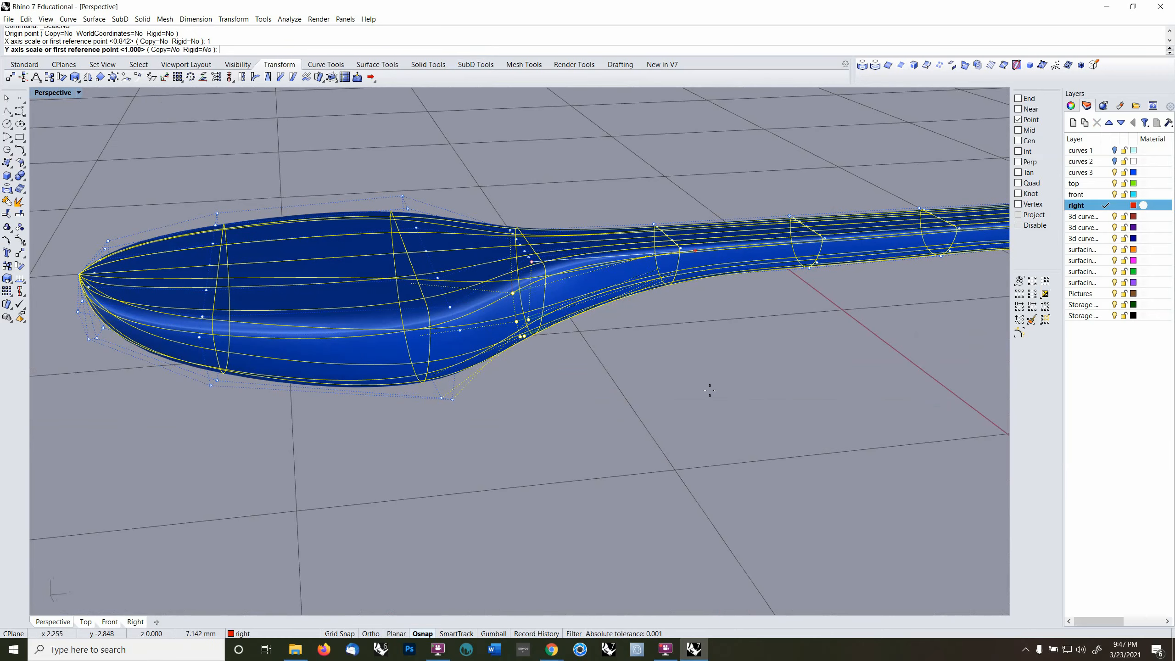
{"action": "key", "text": "Return"}
{"action": "left_click", "coordinate": [672, 471]}
{"action": "right_click_drag", "start_coordinate": [687, 416], "coordinate": [679, 415]}
{"action": "left_click", "coordinate": [678, 416]}
{"action": "scroll", "coordinate": [679, 415], "scroll_direction": "down", "scroll_amount": 9}
{"action": "right_click_drag", "start_coordinate": [666, 301], "coordinate": [669, 439]}
{"action": "left_click", "coordinate": [669, 439]}
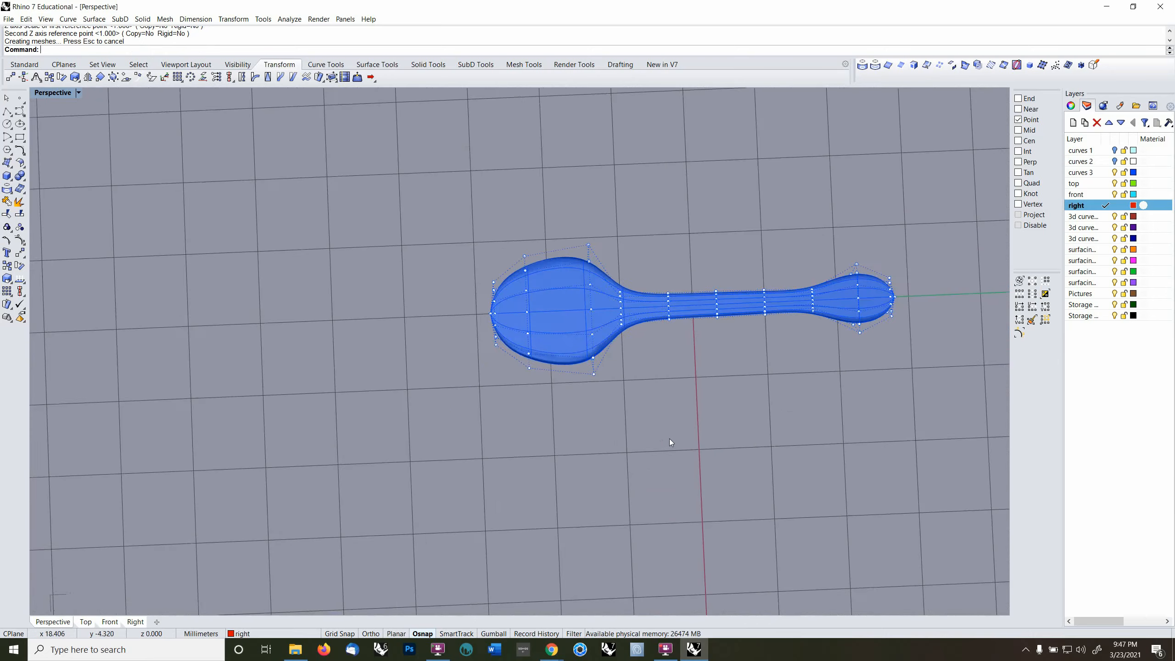
- Narrow the two control point rows at the handle side of the bowl in X about origin 0, keeping Y and Z at 1
{"action": "right_click_drag", "start_coordinate": [668, 379], "coordinate": [634, 424], "text": "shift"}
{"action": "left_click_drag", "start_coordinate": [544, 244], "coordinate": [604, 461]}
{"action": "scroll", "coordinate": [614, 376], "scroll_direction": "up", "scroll_amount": 4}
{"action": "right_click_drag", "start_coordinate": [614, 376], "coordinate": [613, 380], "text": "ctrl"}
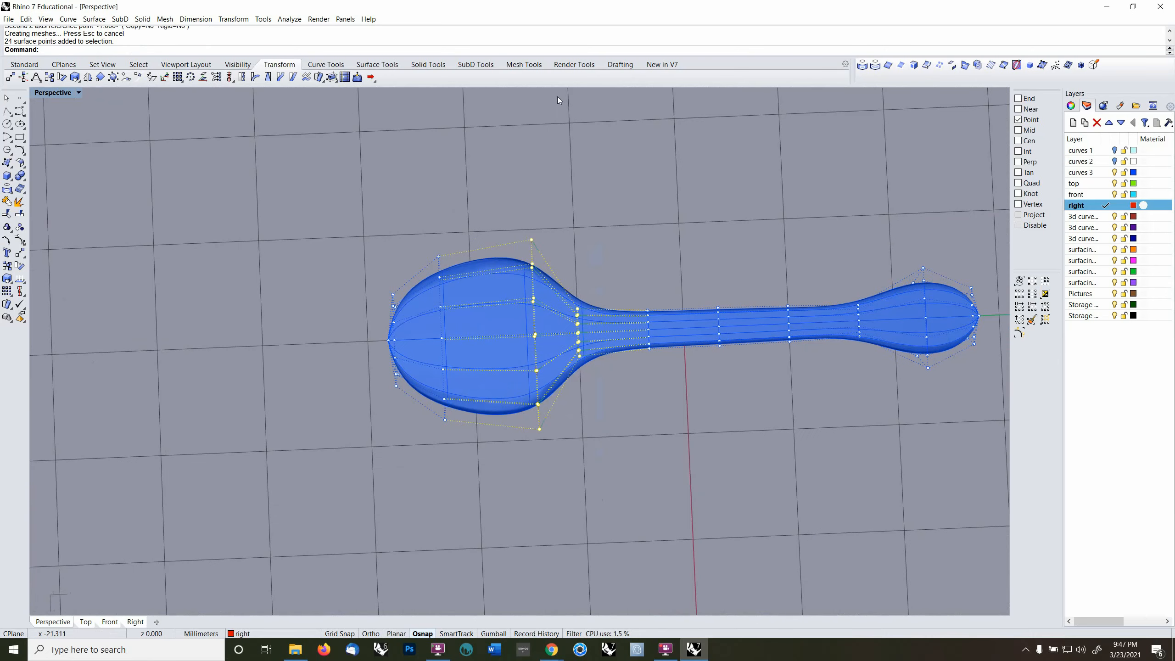
{"action": "right_click", "coordinate": [560, 47]}
{"action": "left_click", "coordinate": [610, 124]}
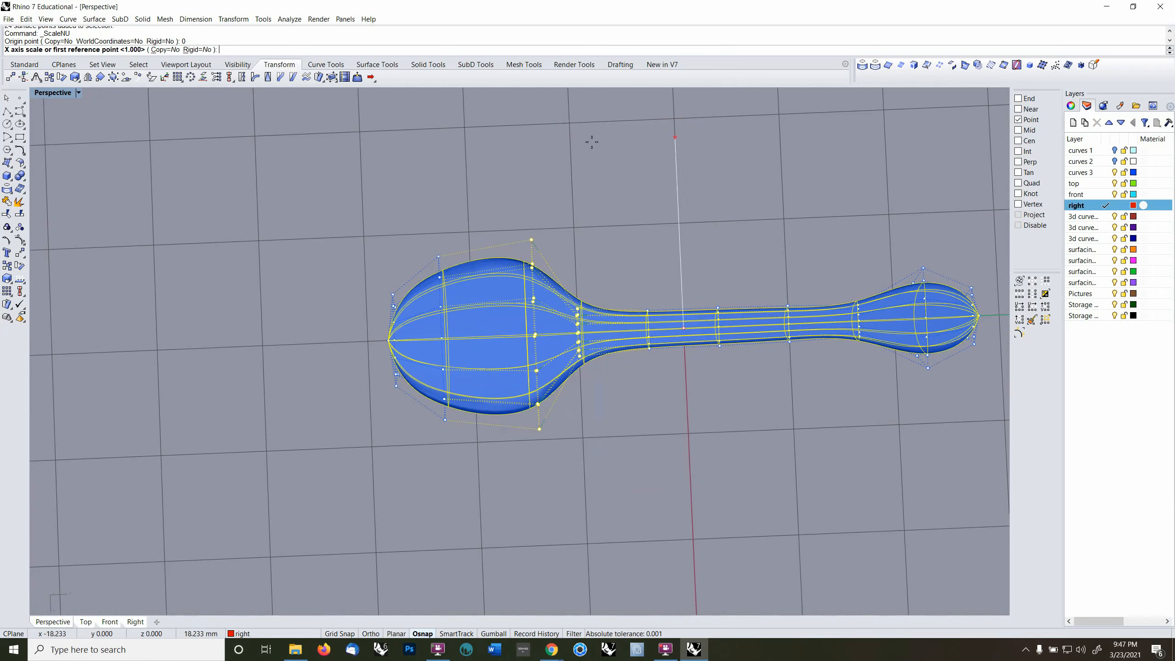
{"action": "left_click", "coordinate": [676, 184]}
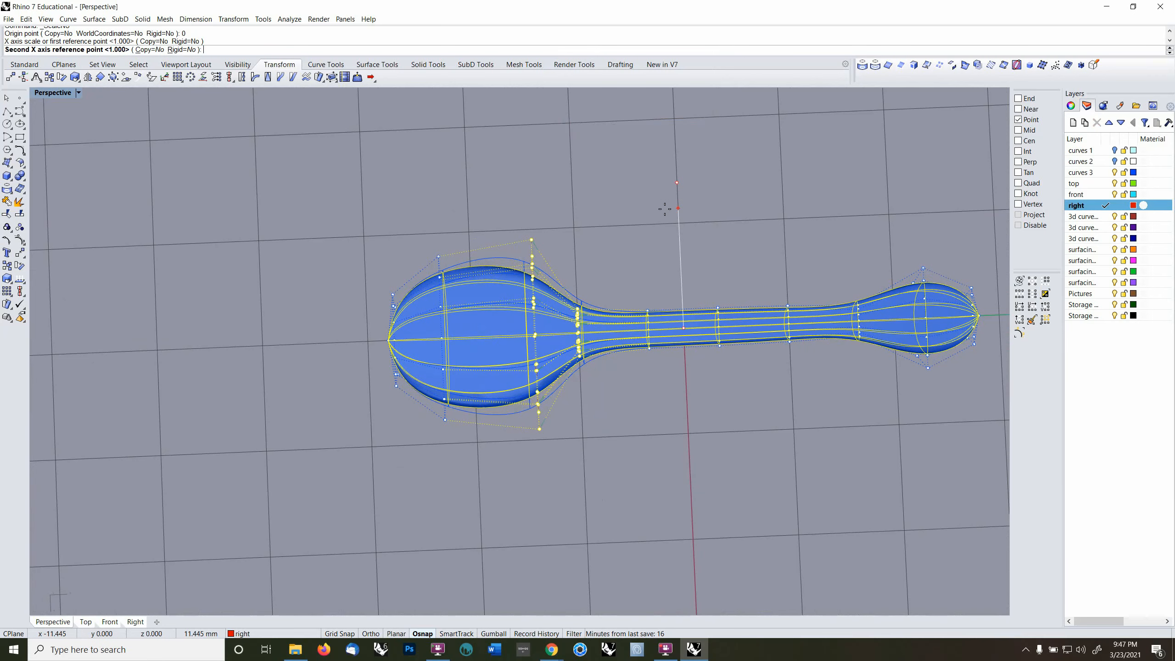
{"action": "left_click", "coordinate": [662, 212]}
{"action": "right_click_drag", "start_coordinate": [661, 214], "coordinate": [670, 169]}
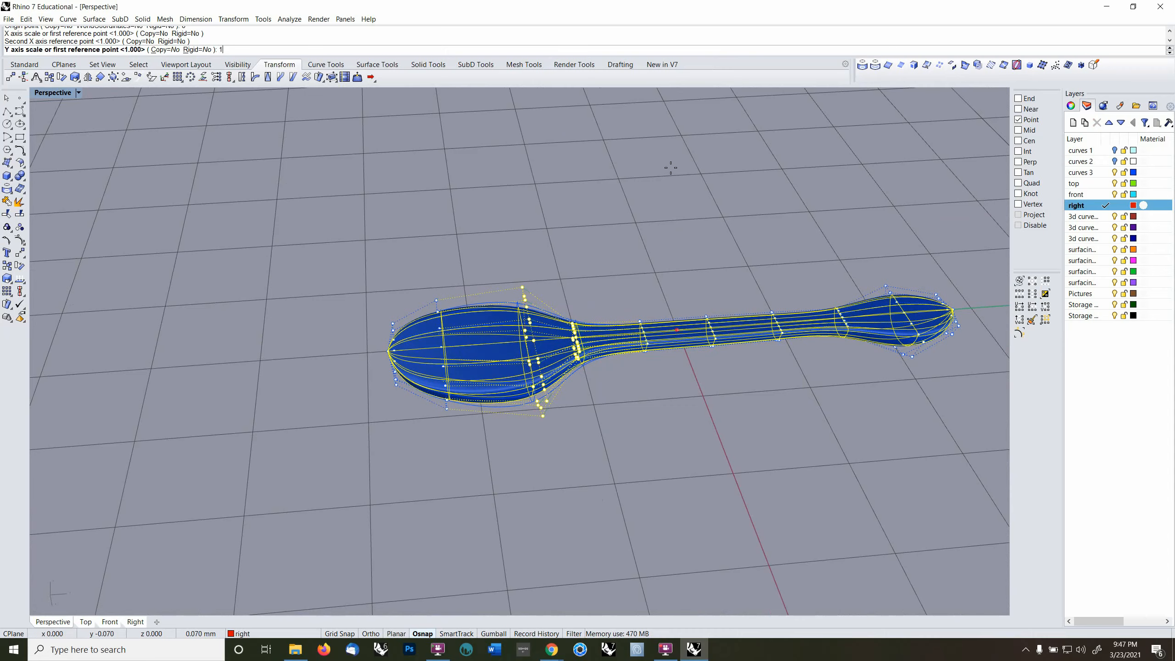
{"action": "type", "text": "1"}
{"action": "key", "text": "Return"}
{"action": "key", "text": "Return"}
{"action": "left_click", "coordinate": [703, 441]}
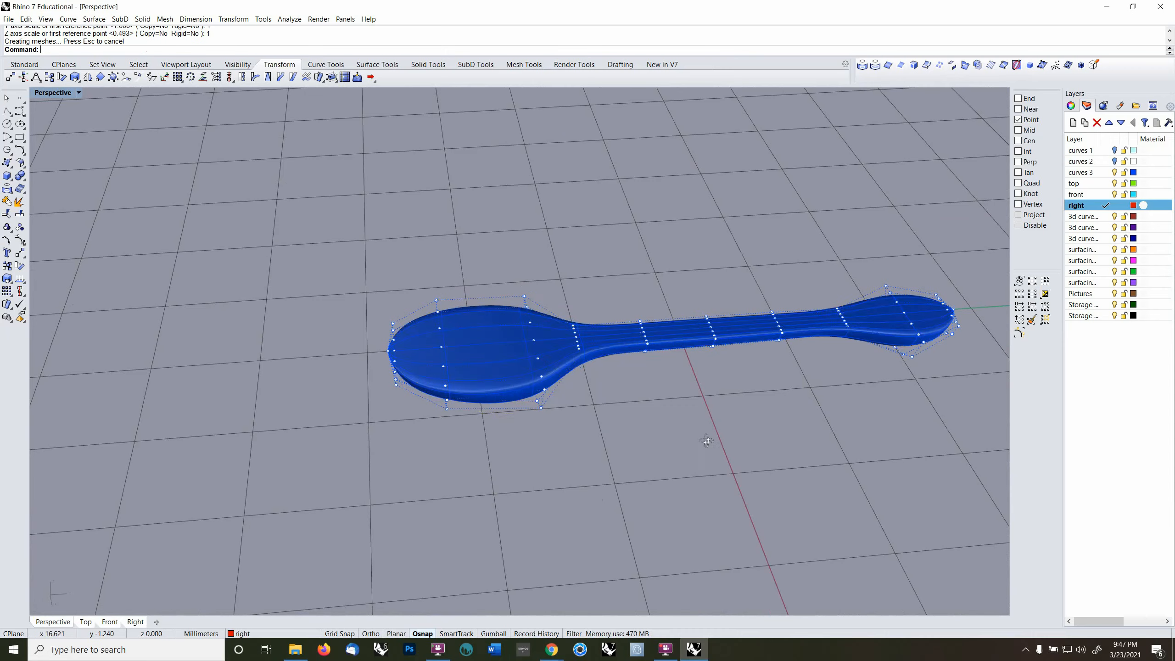
{"action": "right_click_drag", "start_coordinate": [703, 441], "coordinate": [517, 366]}
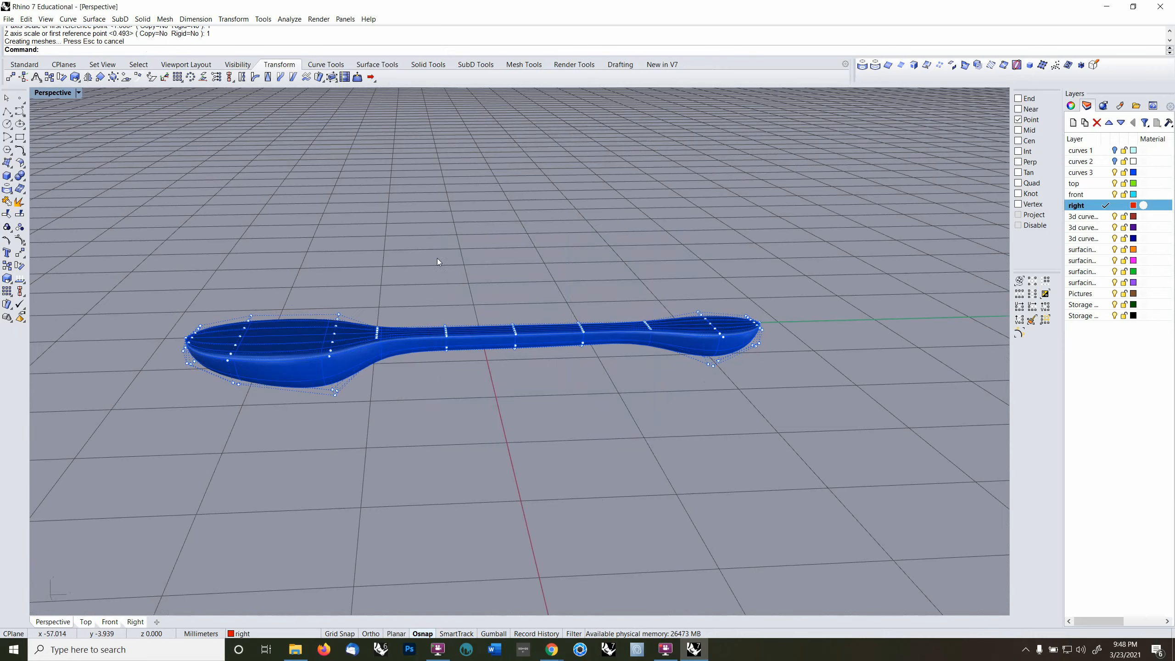
{"action": "left_click_drag", "start_coordinate": [428, 226], "coordinate": [823, 442]}
{"action": "right_click_drag", "start_coordinate": [823, 442], "coordinate": [822, 405]}
{"action": "left_click_drag", "start_coordinate": [620, 320], "coordinate": [819, 407]}
{"action": "right_click_drag", "start_coordinate": [781, 417], "coordinate": [782, 333]}
{"action": "left_click", "coordinate": [804, 415]}
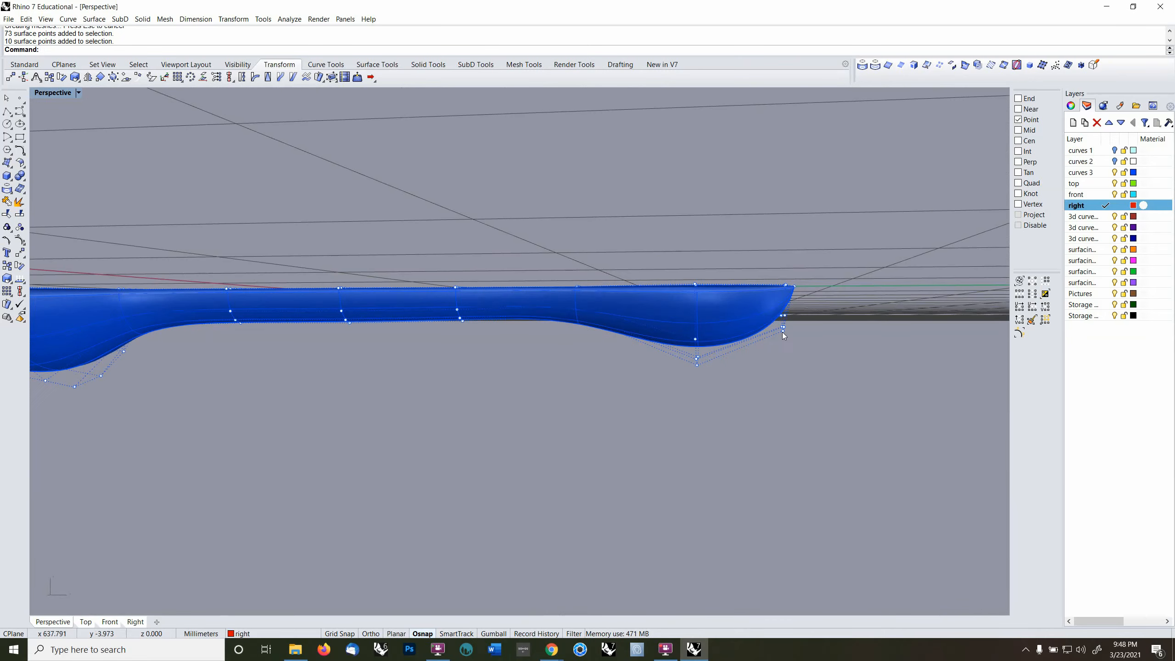
- Flatten the five lower control points of the handle's end bulge in Z from a point-snapped top origin, keeping X and Y at 1
{"action": "left_click_drag", "start_coordinate": [673, 304], "coordinate": [740, 428]}
{"action": "right_click_drag", "start_coordinate": [800, 296], "coordinate": [808, 307]}
{"action": "mouse_move", "coordinate": [768, 353]}
{"action": "right_mouse_down"}
{"action": "mouse_move", "coordinate": [690, 361]}
{"action": "mouse_move", "coordinate": [677, 403]}
{"action": "mouse_move", "coordinate": [647, 417]}
{"action": "mouse_move", "coordinate": [809, 357]}
{"action": "mouse_move", "coordinate": [767, 333]}
{"action": "right_mouse_up"}
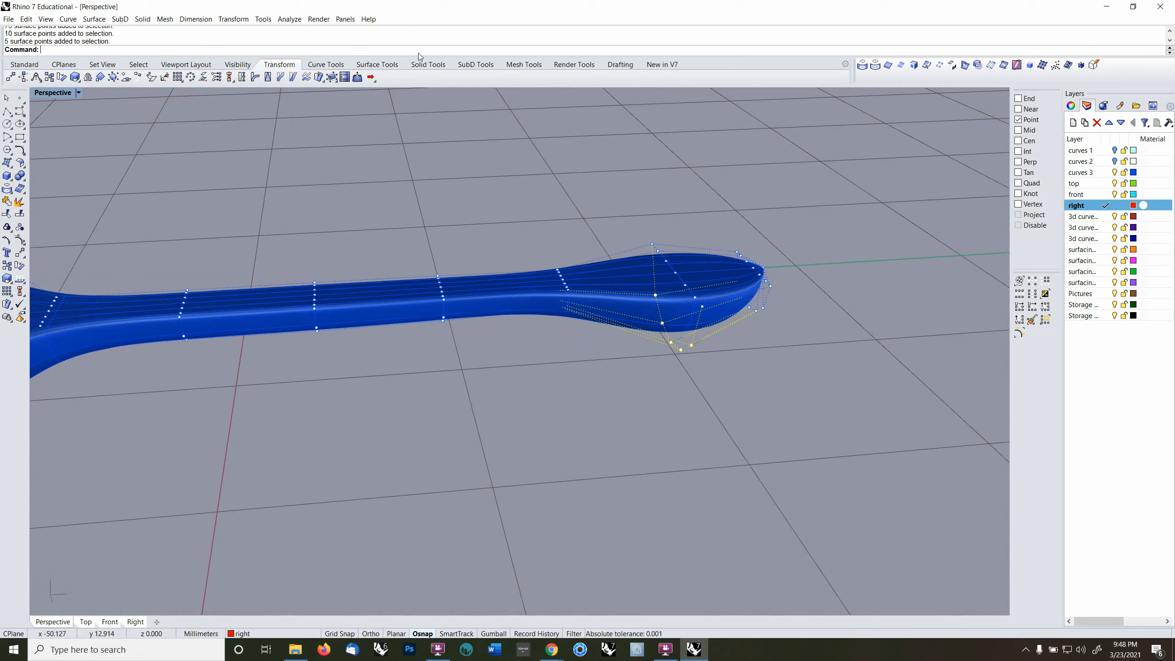
{"action": "right_click", "coordinate": [447, 50]}
{"action": "left_click", "coordinate": [486, 126]}
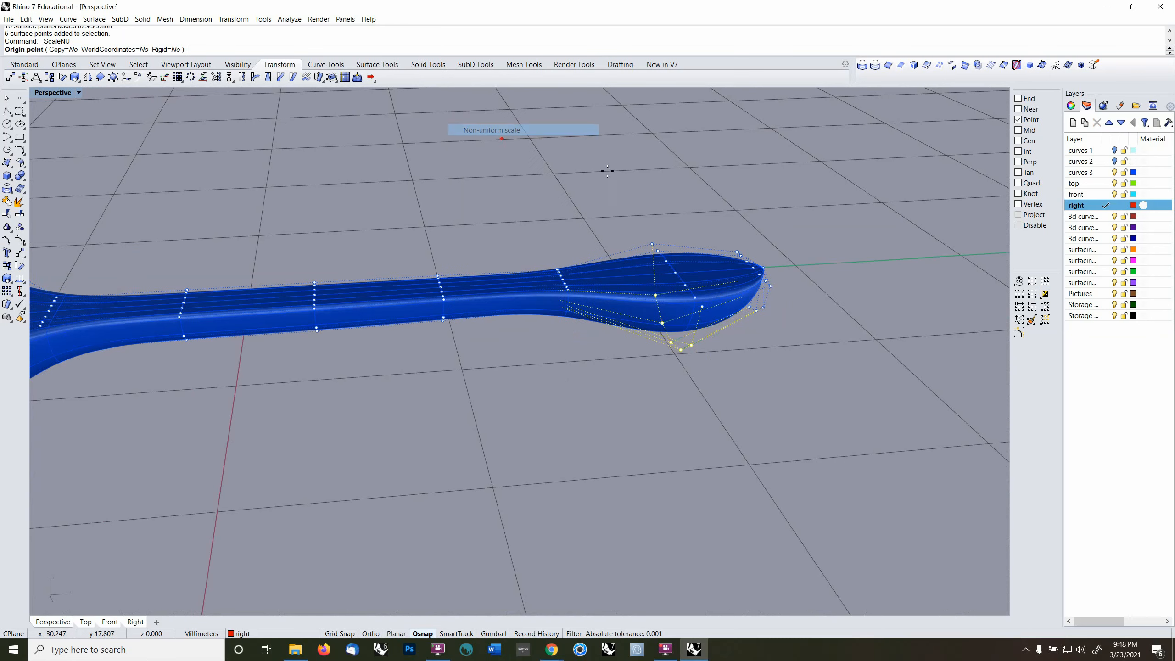
{"action": "left_click", "coordinate": [667, 259]}
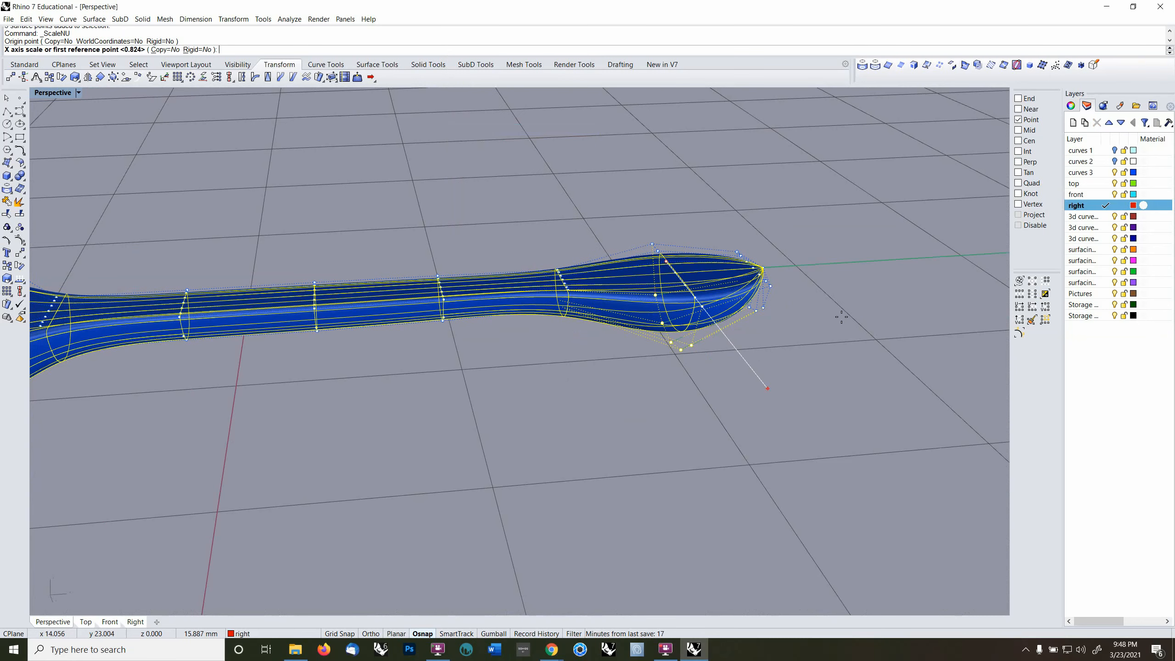
{"action": "type", "text": "1"}
{"action": "key", "text": "Return"}
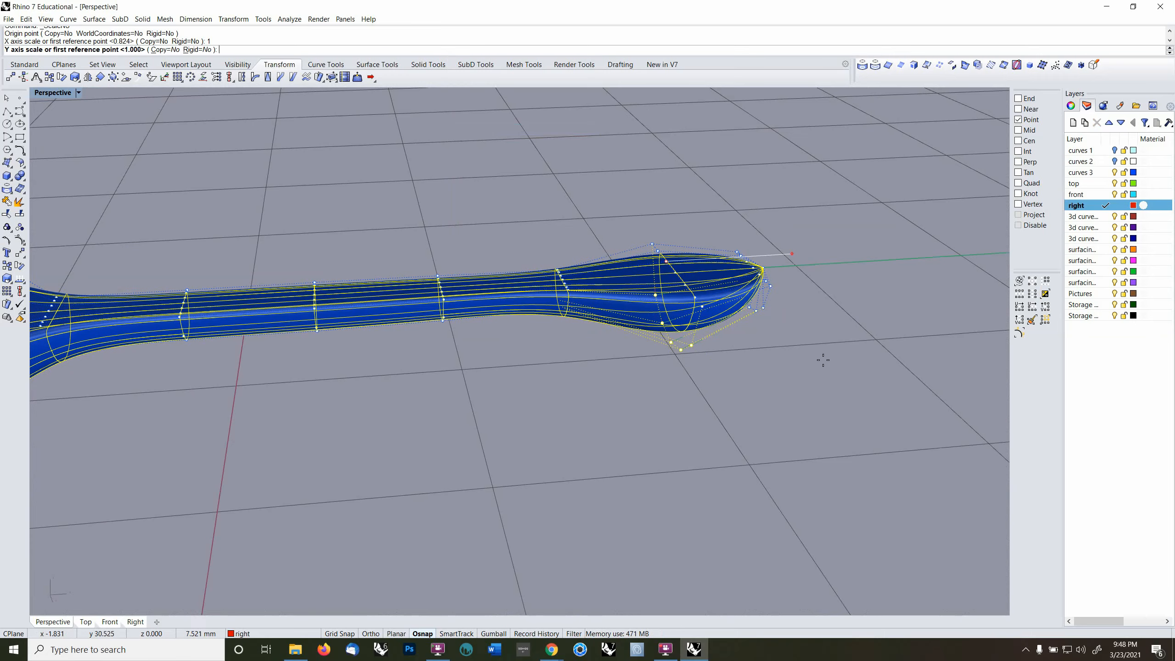
{"action": "key", "text": "Return"}
{"action": "left_click", "coordinate": [779, 441]}
{"action": "mouse_move", "coordinate": [781, 425]}
{"action": "right_mouse_down"}
{"action": "mouse_move", "coordinate": [768, 389]}
{"action": "mouse_move", "coordinate": [767, 417]}
{"action": "right_mouse_up"}
{"action": "left_click", "coordinate": [763, 416]}
- Select all handle control points beyond the bowl junction and set the construction plane to world Right
{"action": "left_click_drag", "start_coordinate": [828, 407], "coordinate": [153, 273]}
{"action": "right_click_drag", "start_coordinate": [417, 379], "coordinate": [758, 444], "text": "shift"}
{"action": "left_click", "coordinate": [63, 65]}
{"action": "left_click", "coordinate": [177, 77]}
{"action": "left_click", "coordinate": [283, 65]}
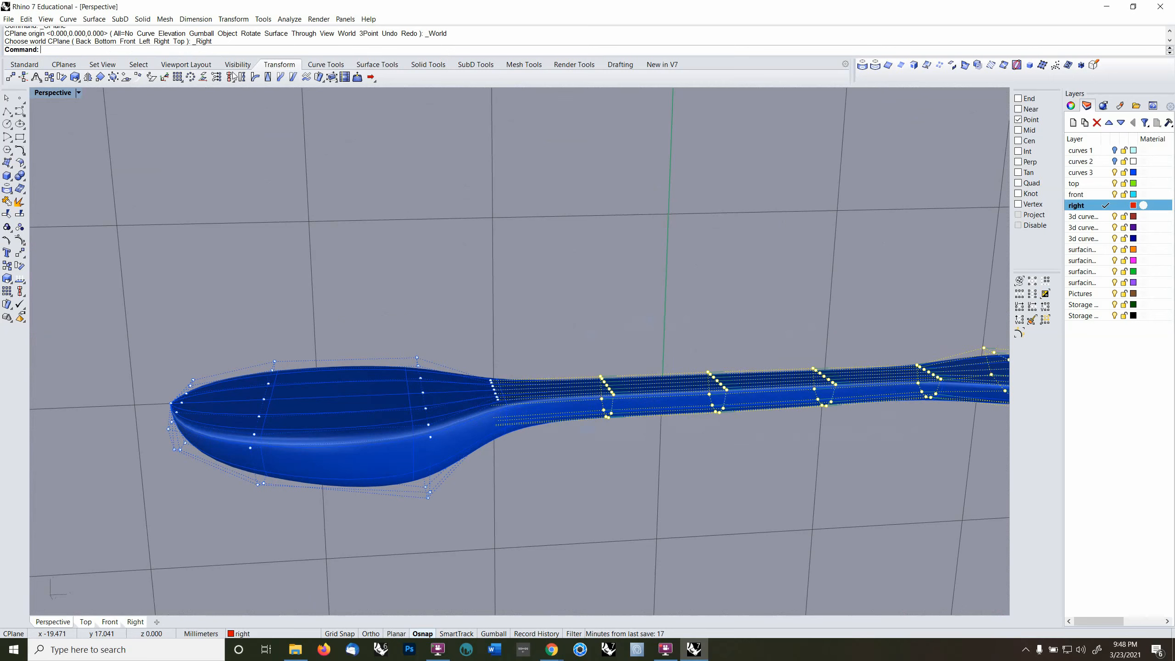
- Rotate the selected handle points upward about 8.25 degrees around the top control point at the bowl-handle junction
{"action": "left_click", "coordinate": [62, 78]}
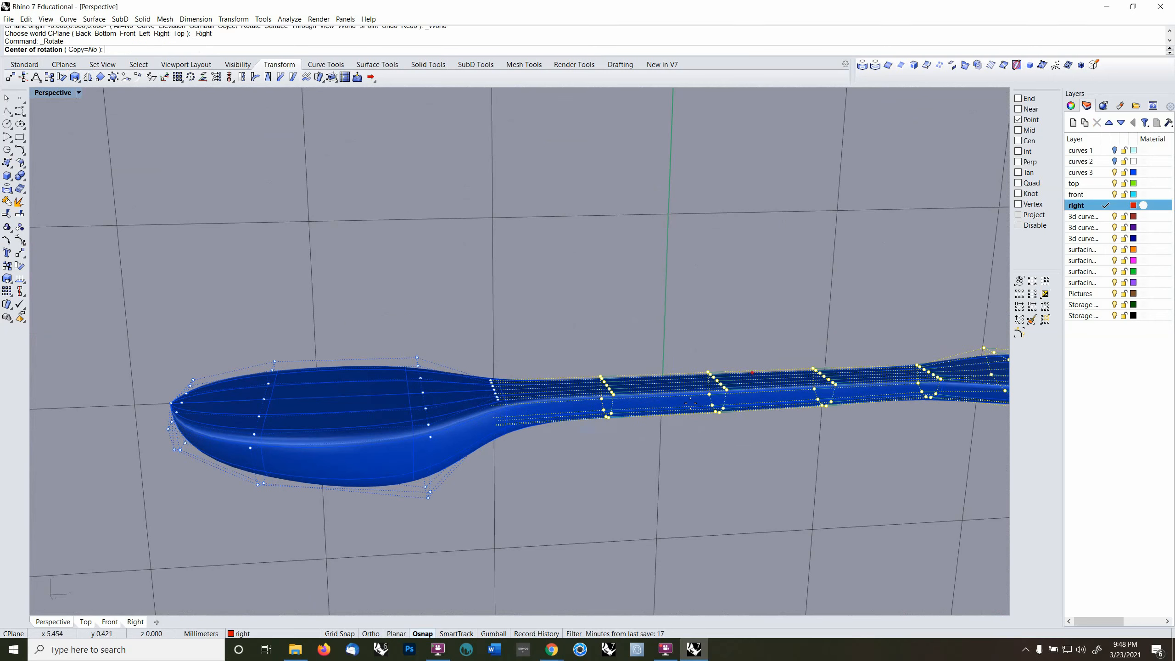
{"action": "left_click", "coordinate": [492, 386]}
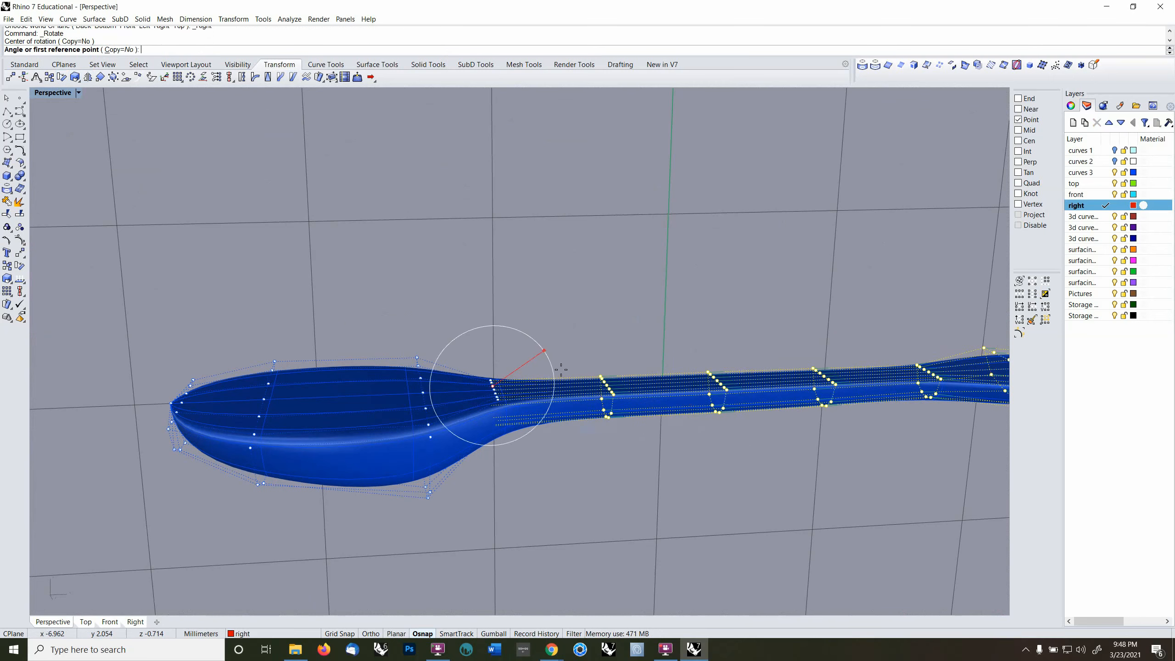
{"action": "left_click", "coordinate": [802, 489]}
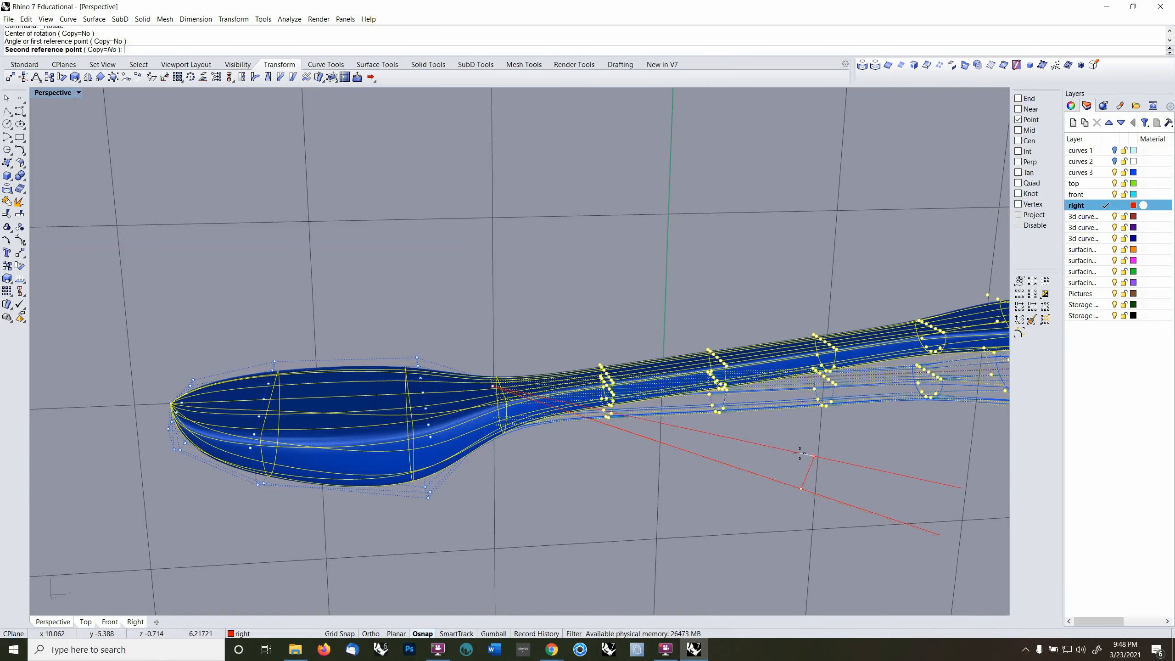
{"action": "right_click_drag", "start_coordinate": [806, 453], "coordinate": [806, 431]}
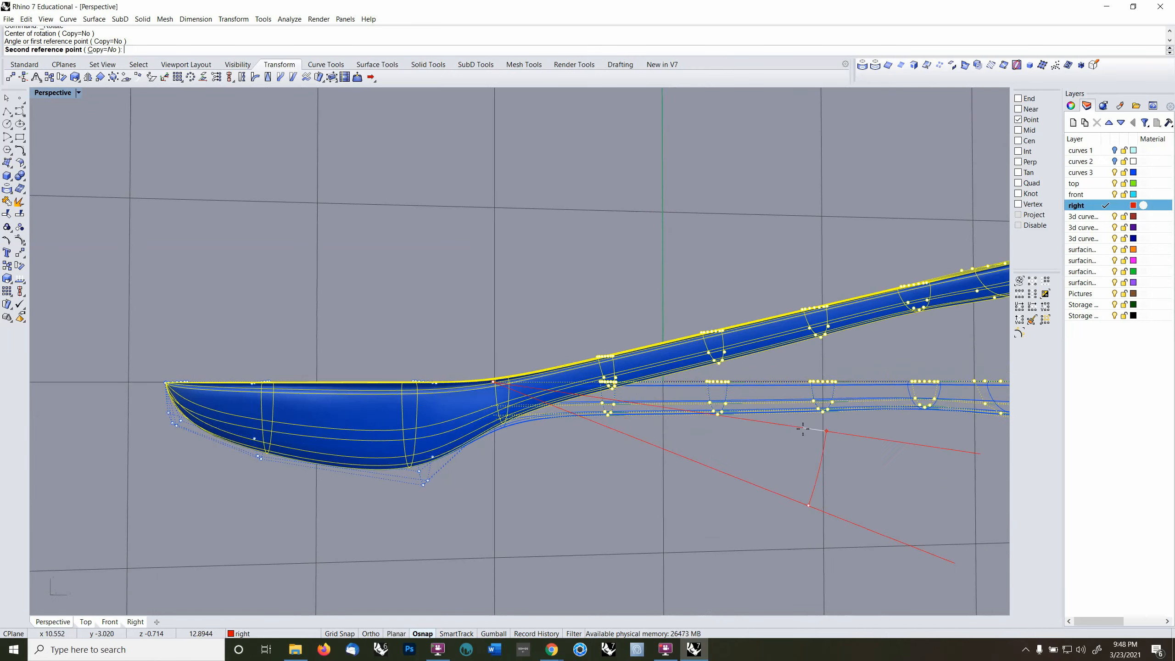
{"action": "left_click", "coordinate": [796, 453]}
- Deselect the handle row nearest the bowl and rotate the remaining handle points about -3.6 degrees around that row's top control point
{"action": "scroll", "coordinate": [721, 412], "scroll_direction": "down", "scroll_amount": 6}
{"action": "right_click_drag", "start_coordinate": [608, 447], "coordinate": [549, 329]}
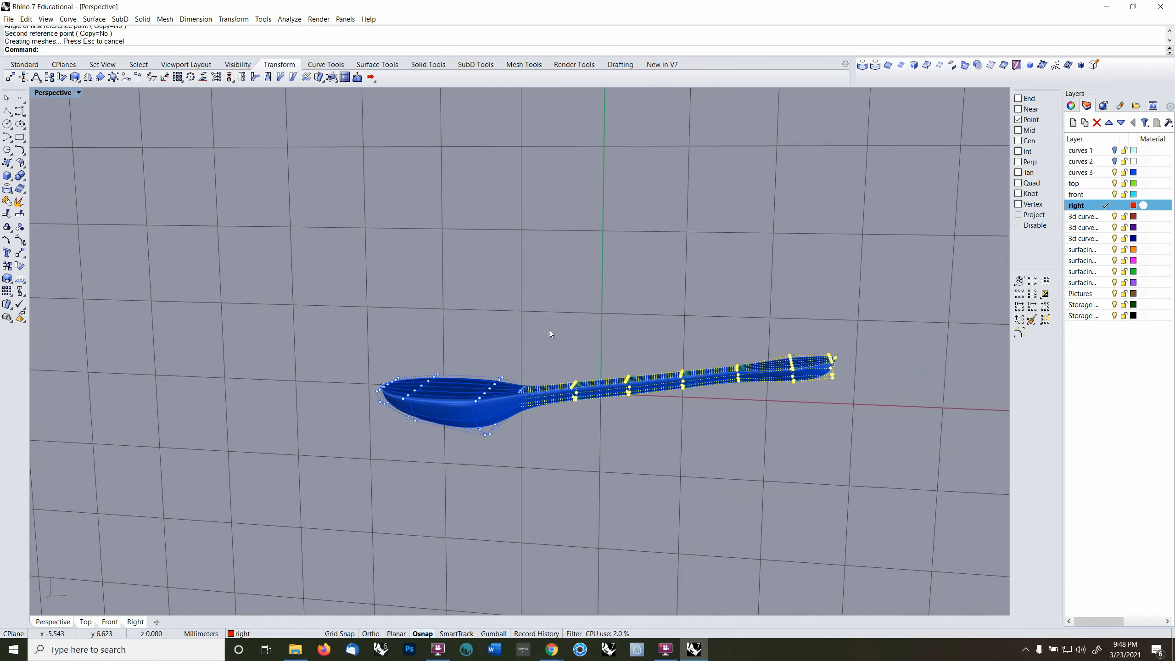
{"action": "left_click_drag", "start_coordinate": [546, 314], "coordinate": [614, 476], "text": "ctrl"}
{"action": "scroll", "coordinate": [622, 368], "scroll_direction": "up", "scroll_amount": 8}
{"action": "right_click", "coordinate": [583, 375]}
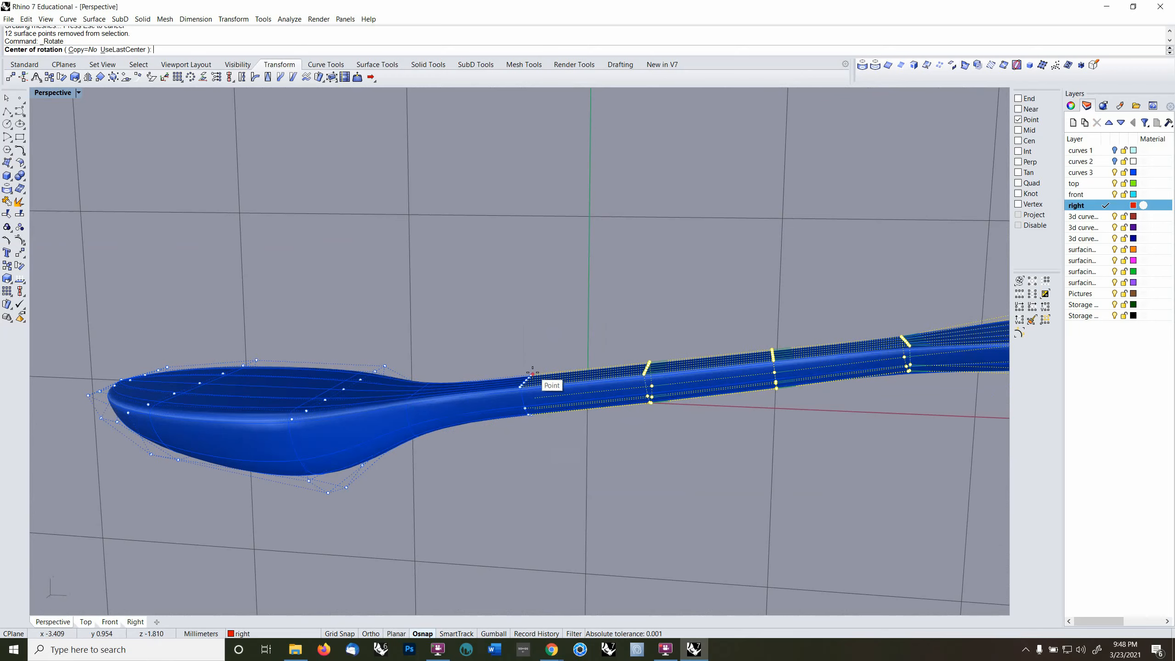
{"action": "left_click", "coordinate": [533, 373]}
{"action": "right_click_drag", "start_coordinate": [656, 491], "coordinate": [676, 477]}
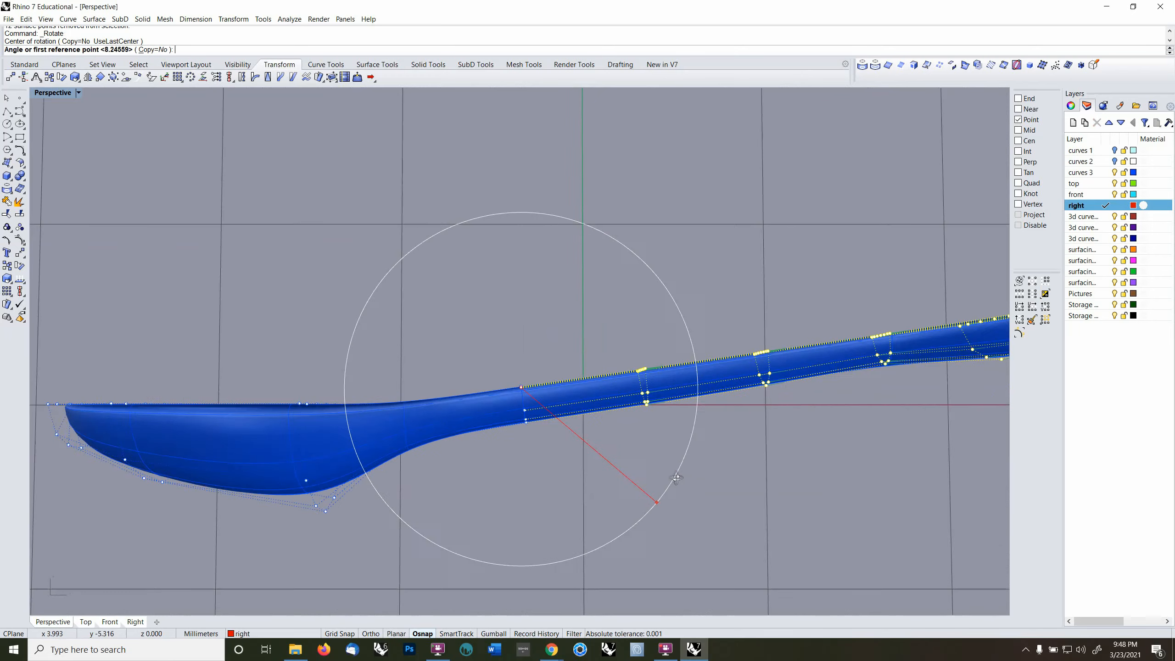
{"action": "scroll", "coordinate": [708, 494], "scroll_direction": "down", "scroll_amount": 4}
{"action": "left_click", "coordinate": [713, 509]}
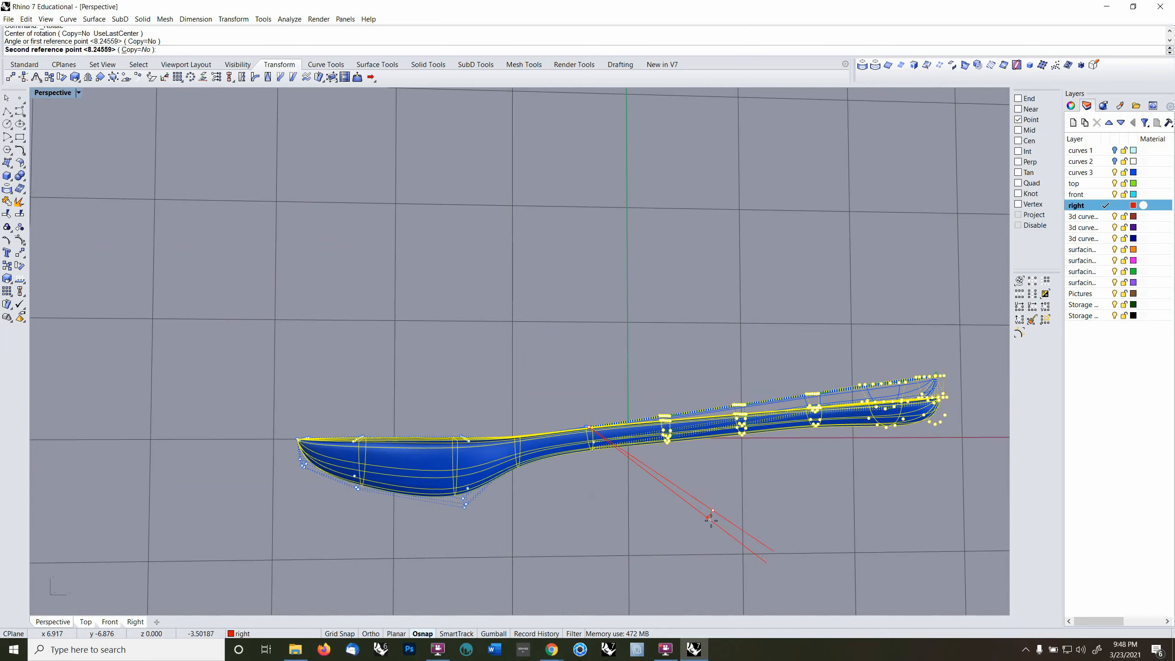
{"action": "left_click", "coordinate": [711, 520]}
- Keep only the handle's end-bulge points selected and rotate them slightly downward around the top point of the preceding row
{"action": "right_click_drag", "start_coordinate": [826, 487], "coordinate": [494, 385]}
{"action": "left_click_drag", "start_coordinate": [626, 501], "coordinate": [676, 513], "text": "ctrl"}
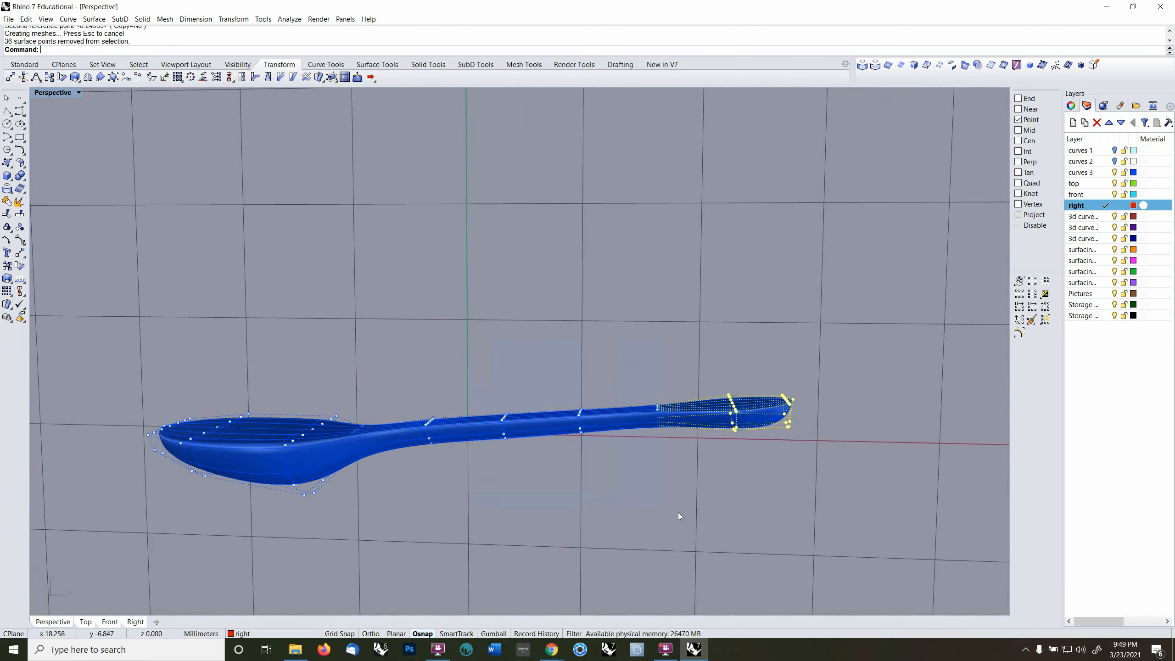
{"action": "scroll", "coordinate": [717, 422], "scroll_direction": "up", "scroll_amount": 8}
{"action": "right_click", "coordinate": [619, 408]}
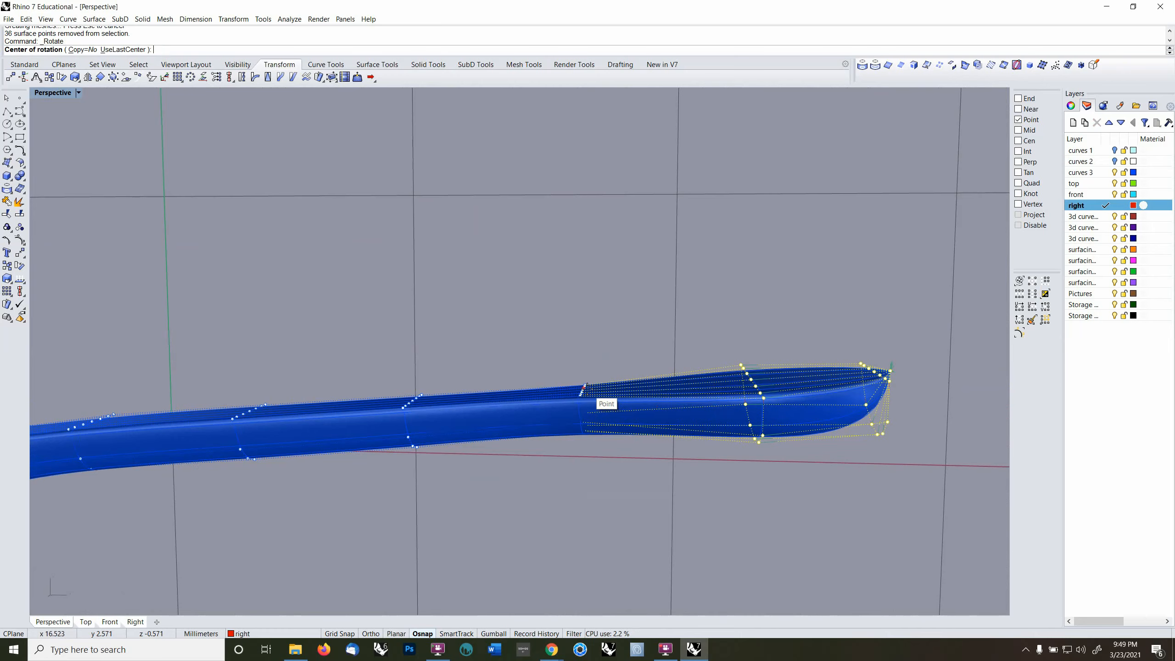
{"action": "left_click", "coordinate": [597, 399]}
{"action": "right_click_drag", "start_coordinate": [597, 399], "coordinate": [680, 476]}
{"action": "left_click", "coordinate": [776, 533]}
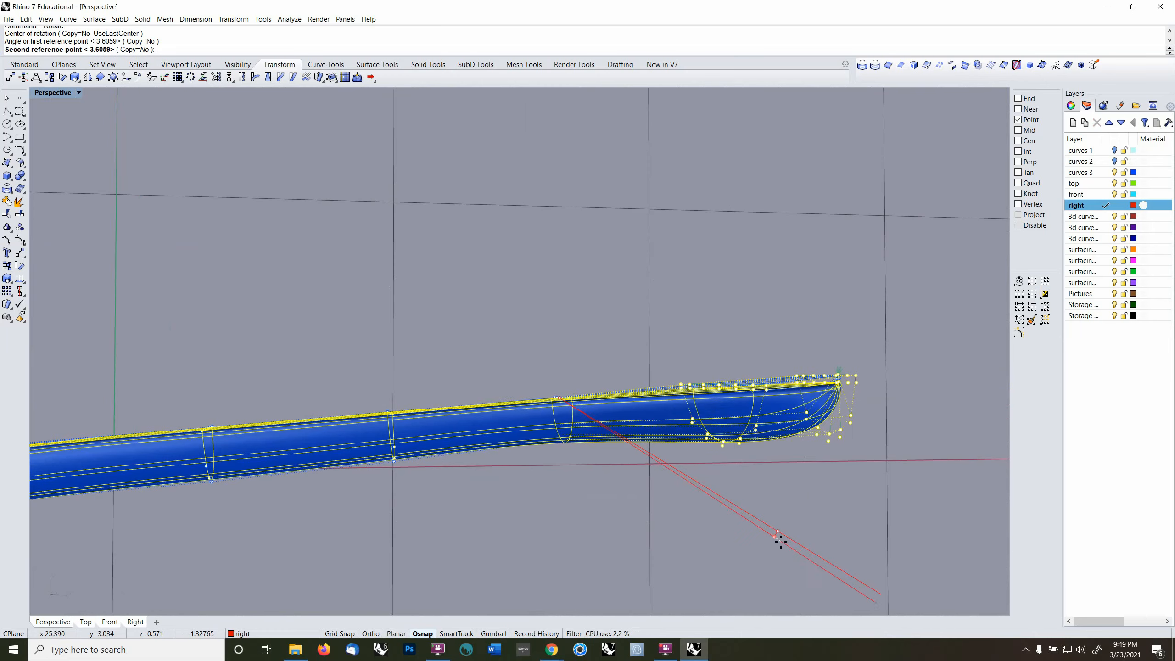
{"action": "left_click", "coordinate": [773, 564]}
- Inspect the spoon's surface with an EMap environment map preview, then end the preview
{"action": "scroll", "coordinate": [773, 555], "scroll_direction": "down", "scroll_amount": 8}
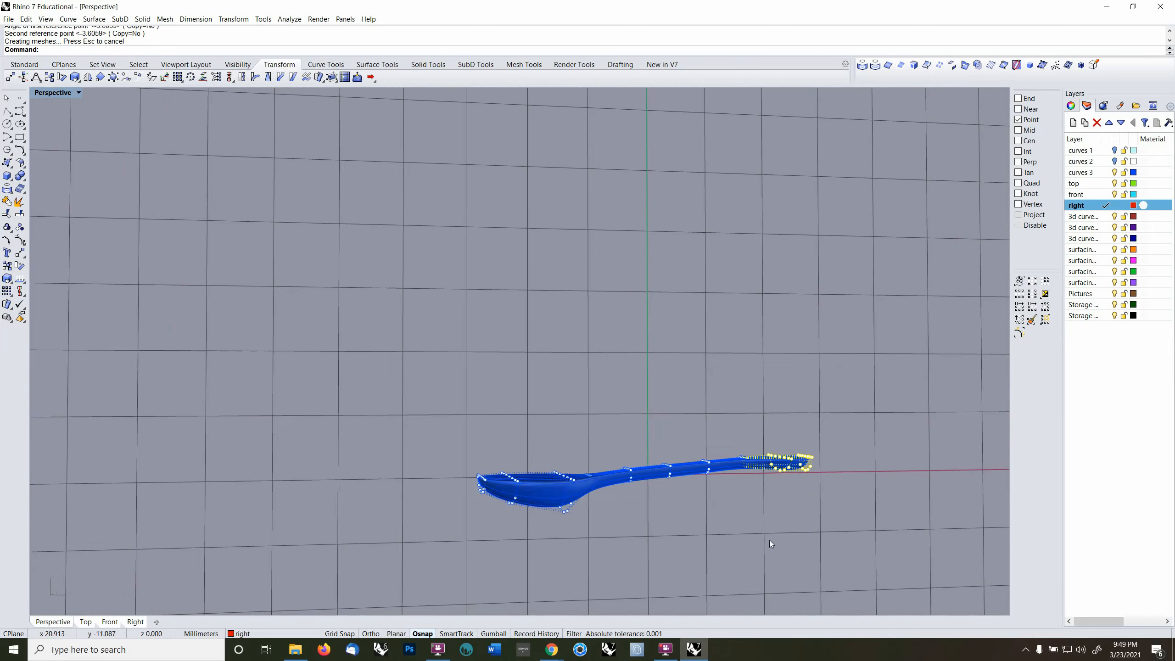
{"action": "left_click", "coordinate": [689, 480]}
{"action": "right_click_drag", "start_coordinate": [688, 480], "coordinate": [714, 544]}
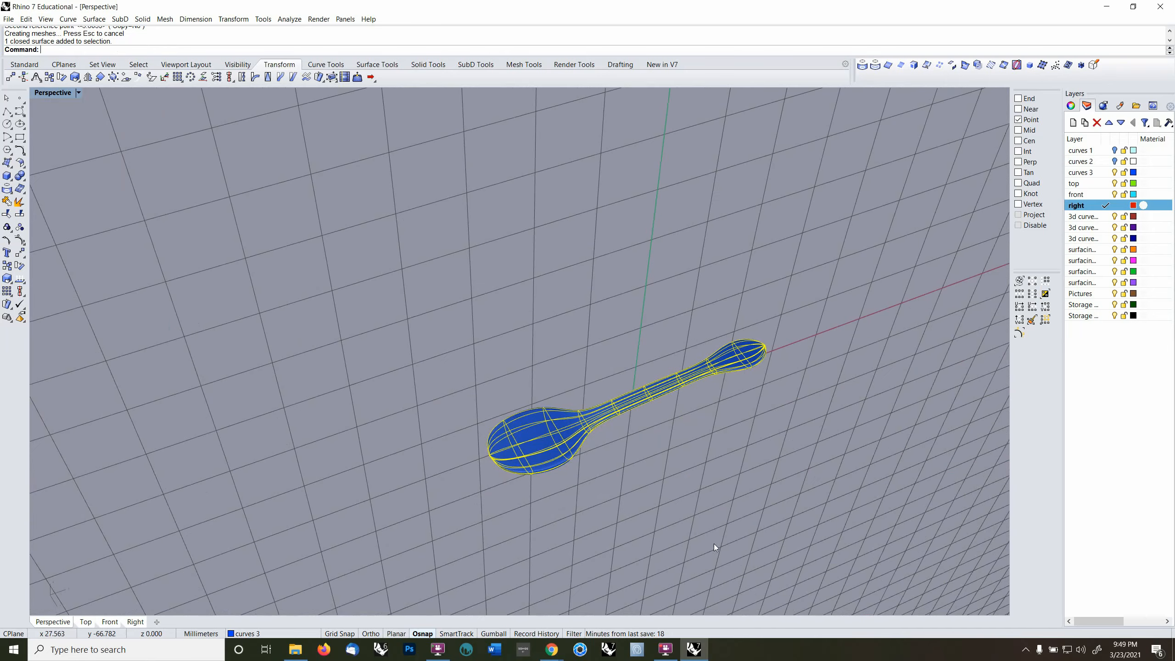
{"action": "type", "text": "EMap"}
{"action": "key", "text": "Return"}
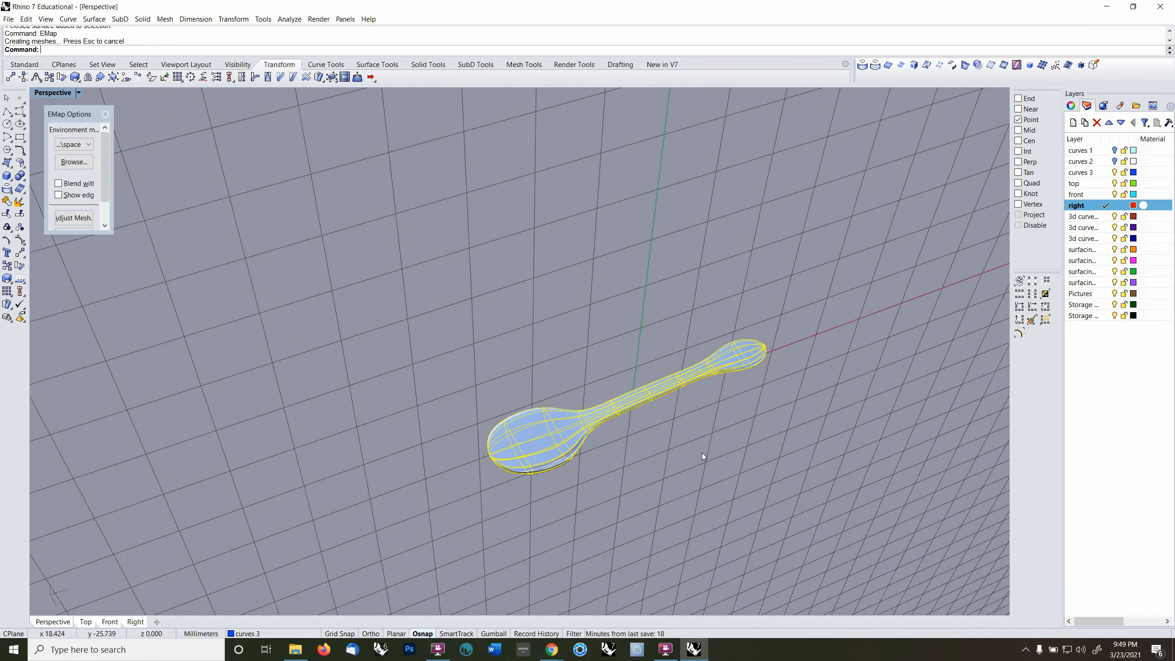
{"action": "mouse_move", "coordinate": [705, 451]}
{"action": "right_mouse_down"}
{"action": "mouse_move", "coordinate": [637, 491]}
{"action": "mouse_move", "coordinate": [590, 315]}
{"action": "mouse_move", "coordinate": [101, 120]}
{"action": "right_mouse_up"}
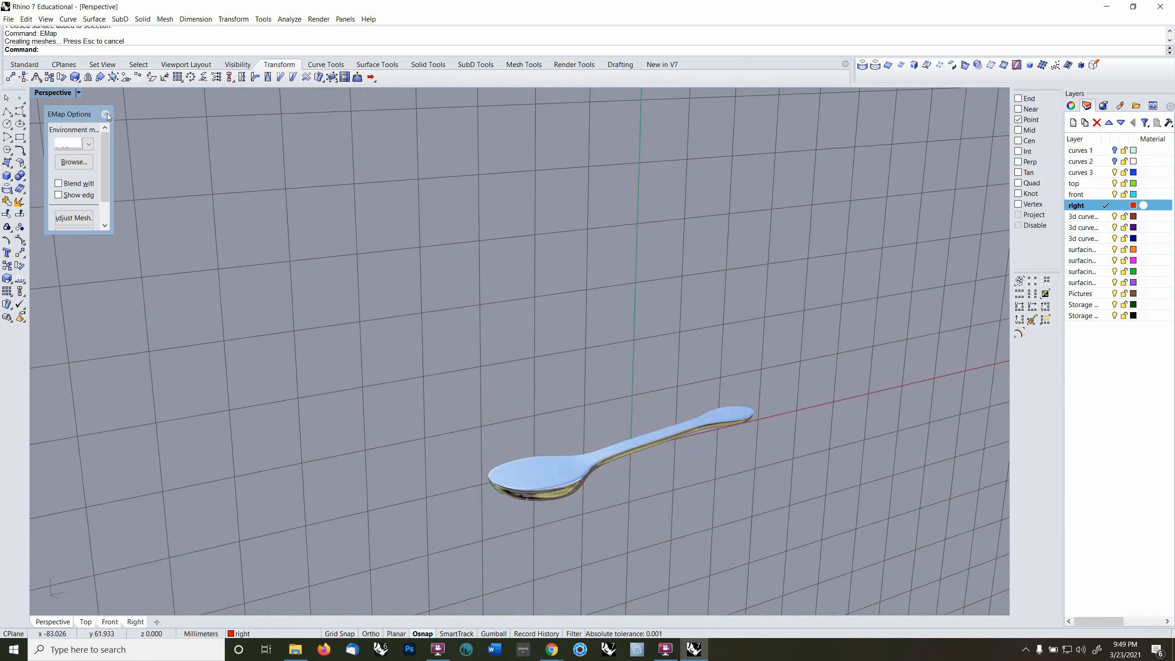
{"action": "left_click", "coordinate": [106, 114]}
- Set the construction plane back to world Top and hide the spoon's layer, curves 3
{"action": "mouse_move", "coordinate": [572, 402]}
{"action": "right_mouse_down"}
{"action": "mouse_move", "coordinate": [549, 417]}
{"action": "mouse_move", "coordinate": [453, 416]}
{"action": "right_mouse_up"}
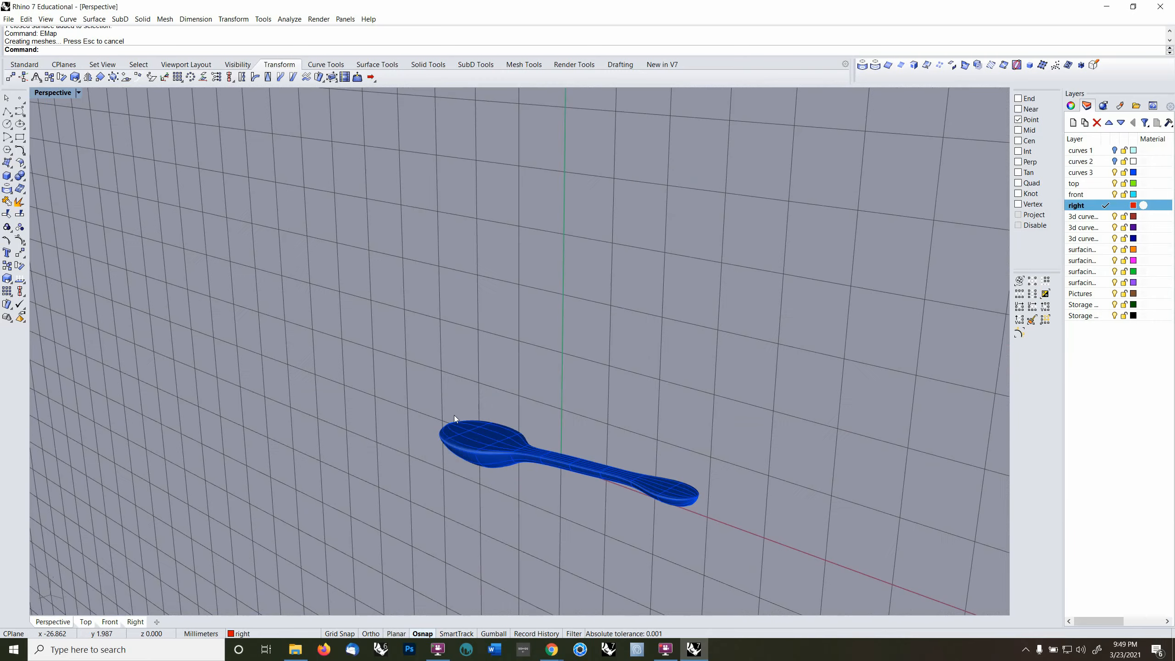
{"action": "key", "text": "F5"}
{"action": "right_click_drag", "start_coordinate": [583, 436], "coordinate": [842, 463]}
{"action": "left_click", "coordinate": [1114, 173]}
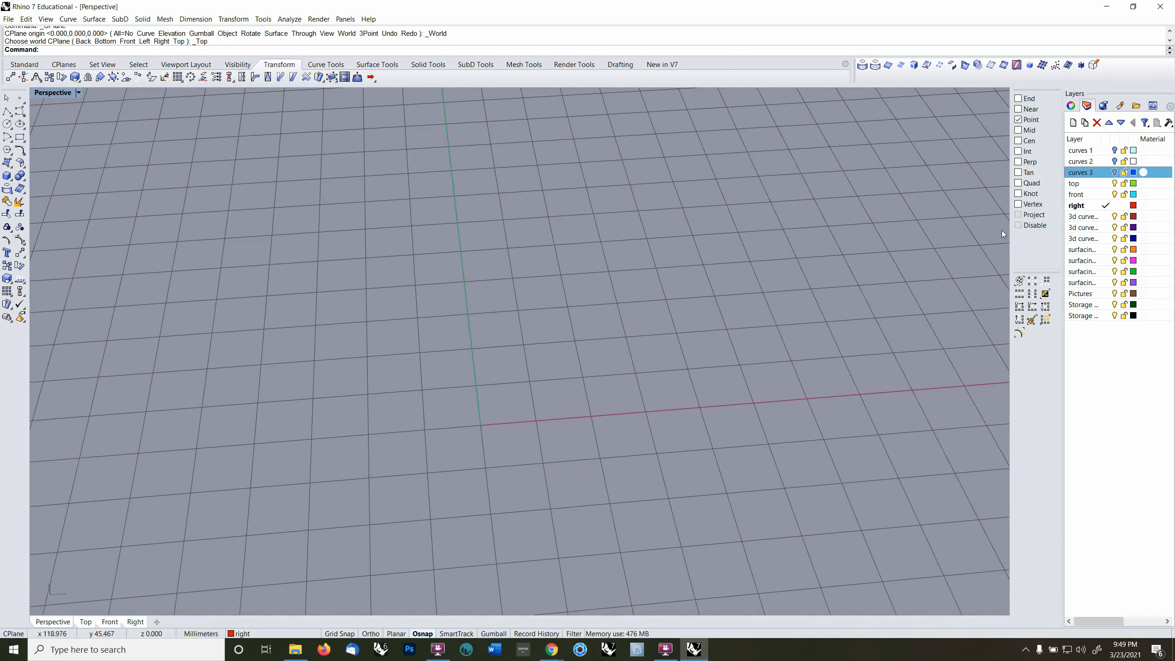
- Create a solid vertical cone based at origin 0 with a radius of about 8.4 mm, and select it
{"action": "right_click_drag", "start_coordinate": [470, 384], "coordinate": [509, 380], "text": "shift"}
{"action": "left_click", "coordinate": [422, 68]}
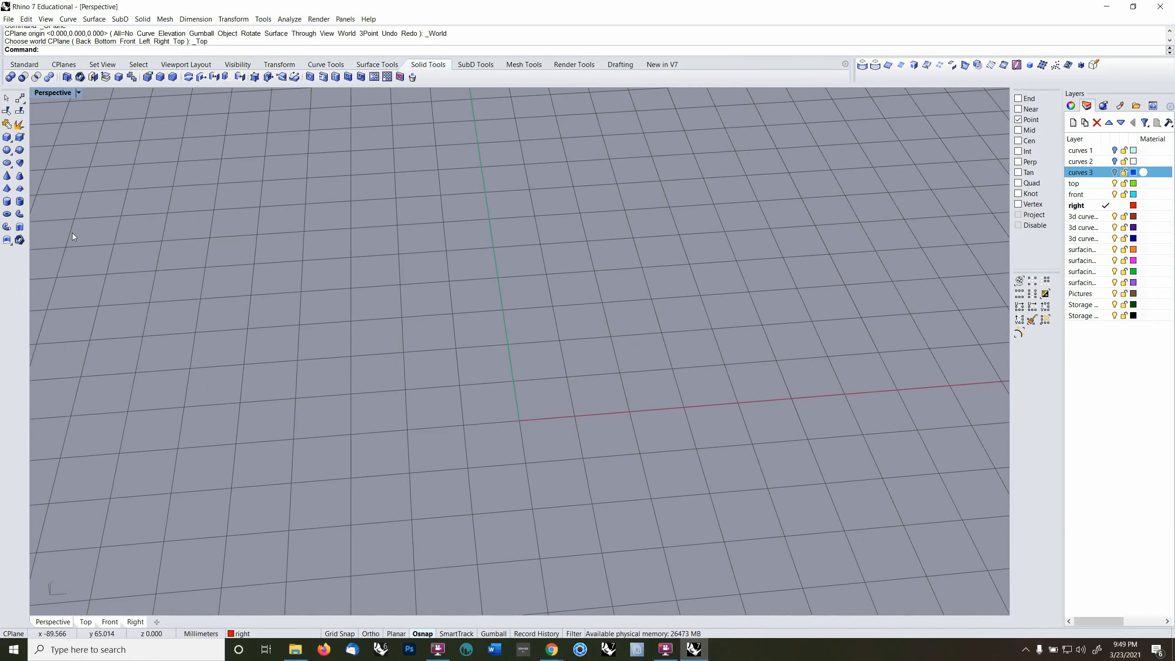
{"action": "left_click", "coordinate": [7, 176]}
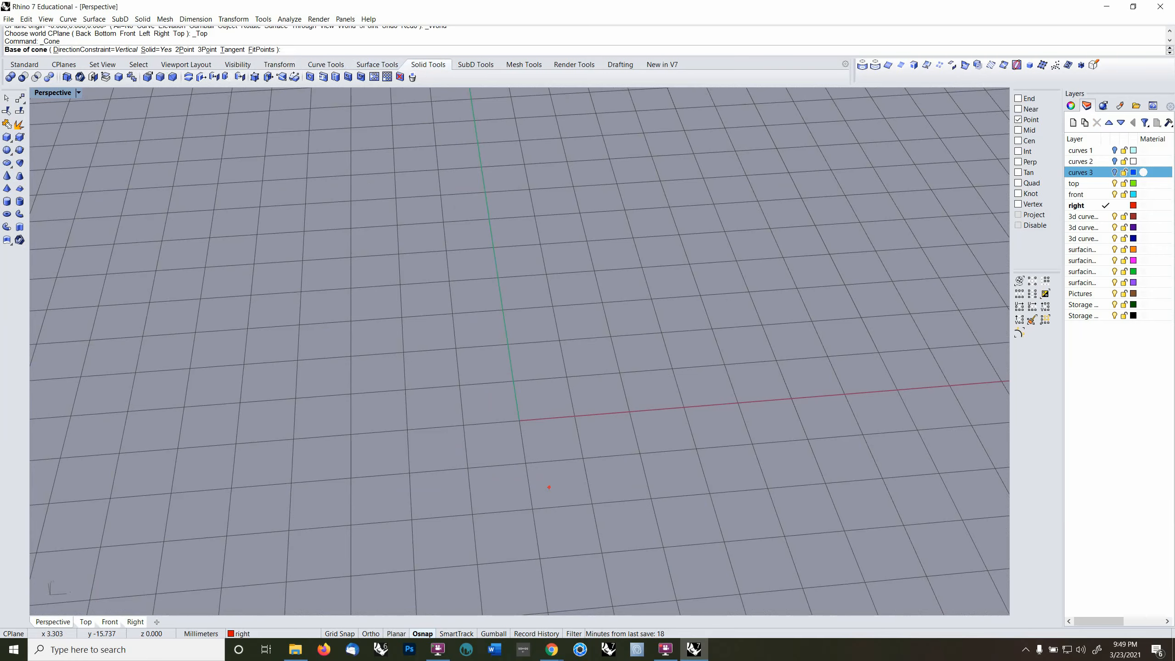
{"action": "type", "text": "0"}
{"action": "key", "text": "Return"}
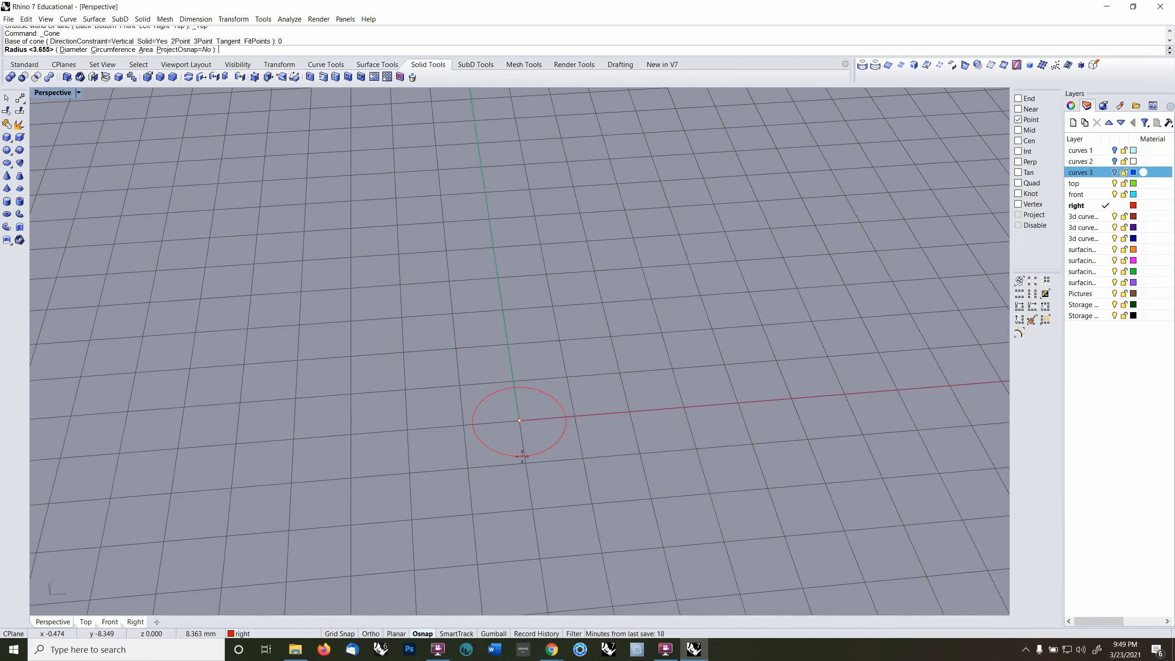
{"action": "left_click", "coordinate": [522, 457]}
{"action": "right_click_drag", "start_coordinate": [527, 369], "coordinate": [1036, 324]}
{"action": "left_click", "coordinate": [519, 304]}
{"action": "left_click", "coordinate": [548, 435]}
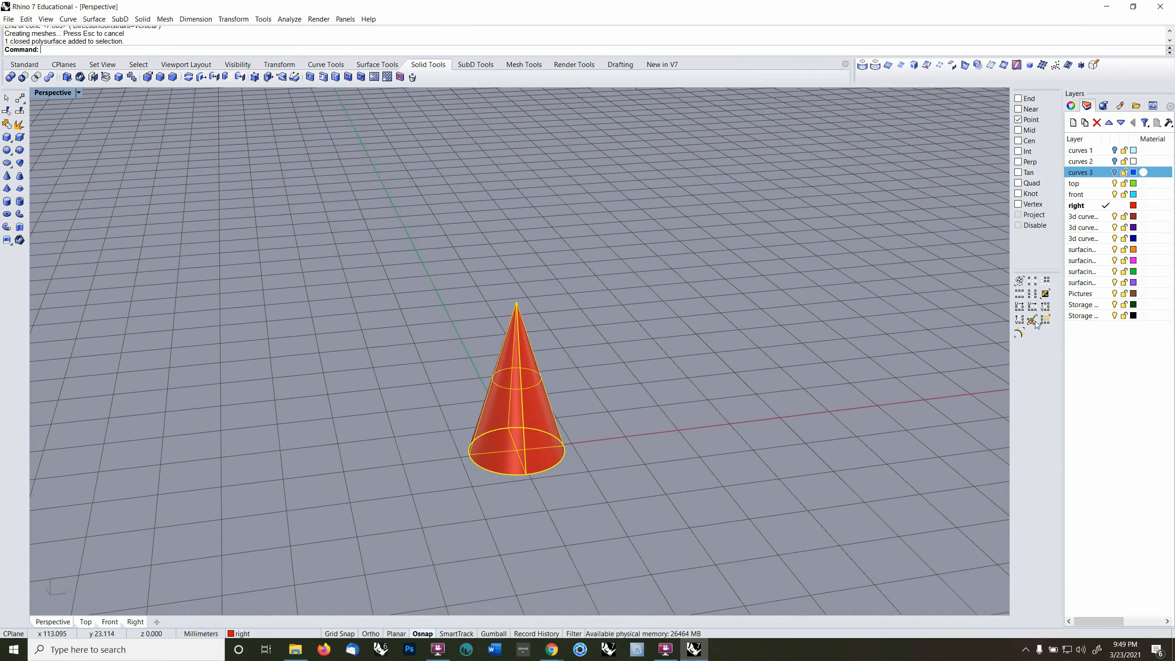
- Make the front layer current and hide the right layer holding the cone
{"action": "left_click", "coordinate": [1106, 196]}
{"action": "left_click", "coordinate": [1115, 206]}
{"action": "right_click_drag", "start_coordinate": [685, 356], "coordinate": [579, 345]}
- Create a 7-sided inscribed solid pyramid centred at 0, about 30 mm high, using Ortho to align its base corner
{"action": "left_click", "coordinate": [7, 188]}
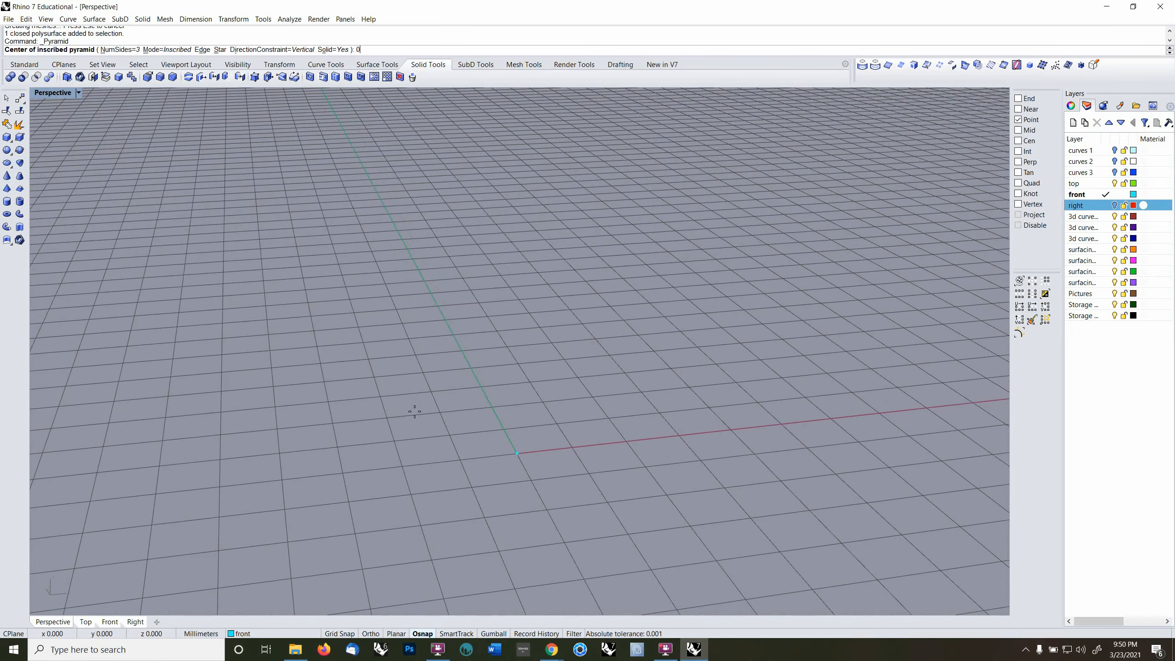
{"action": "type", "text": "0"}
{"action": "key", "text": "Return"}
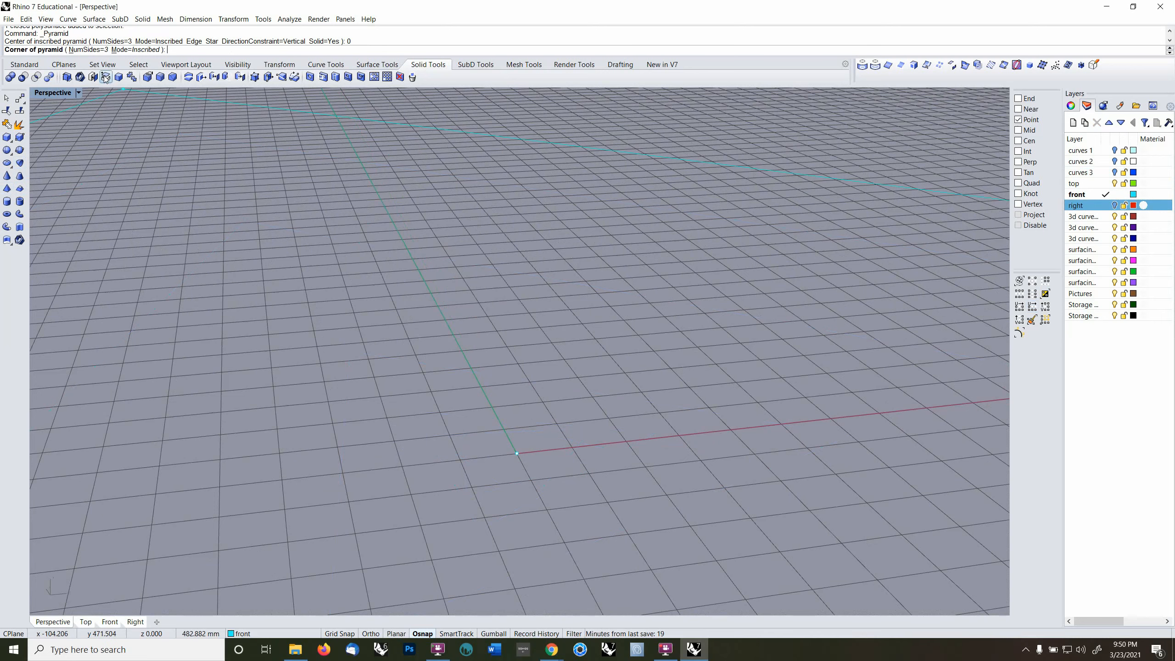
{"action": "left_click", "coordinate": [88, 49]}
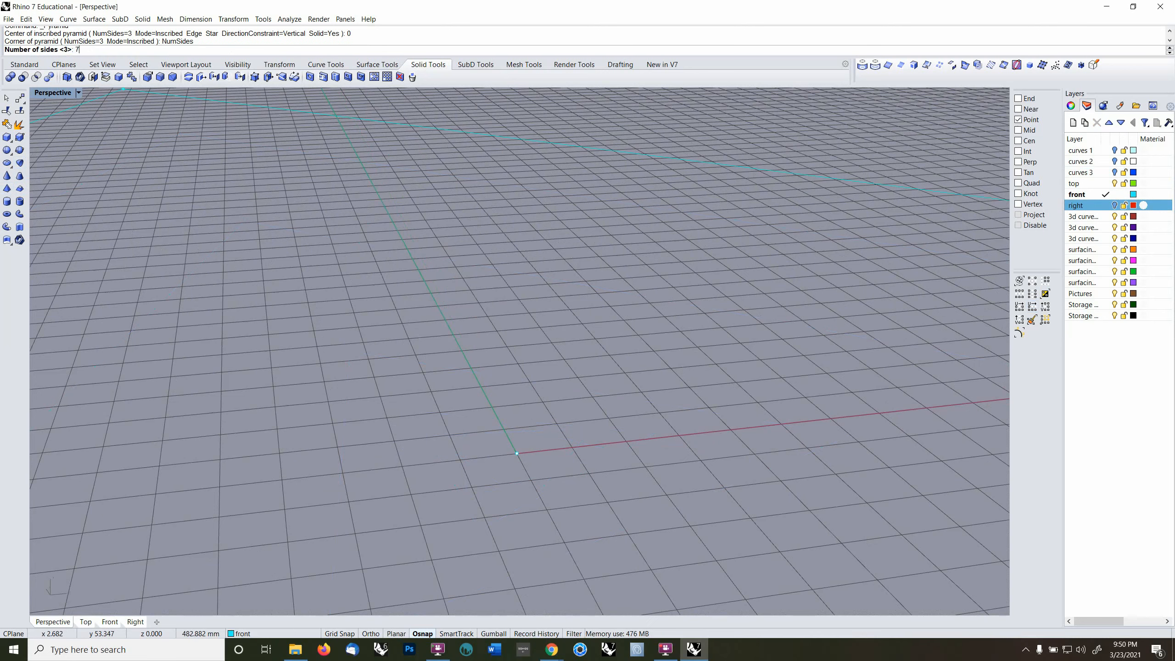
{"action": "key", "text": "Return"}
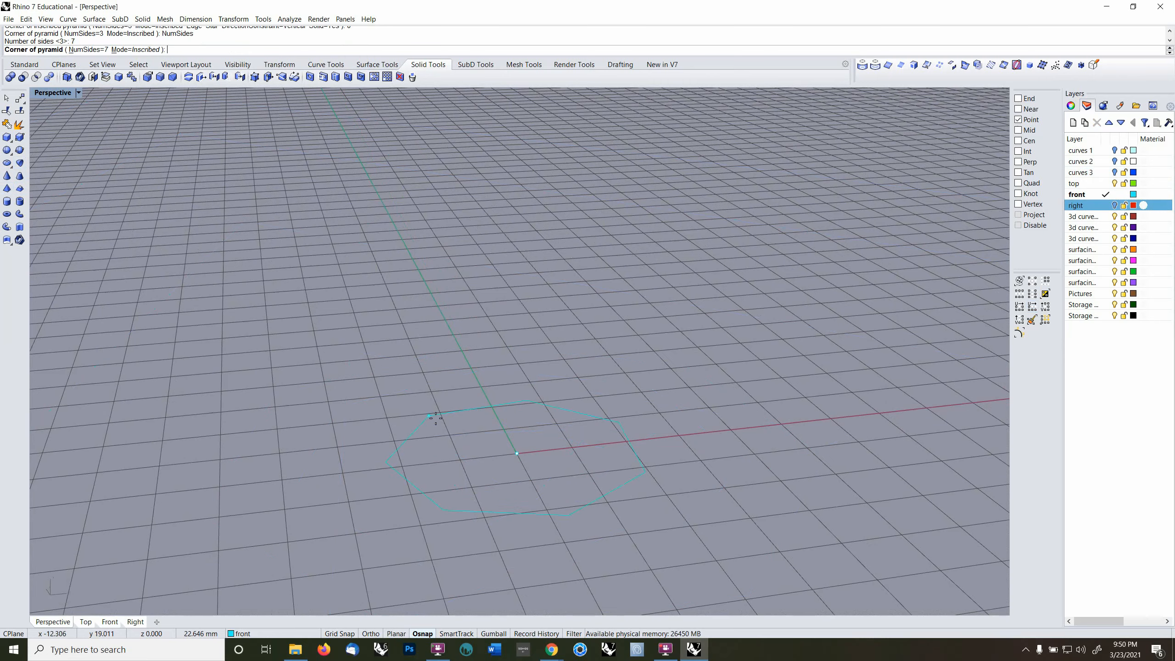
{"action": "key", "text": "F8"}
{"action": "left_click", "coordinate": [479, 457]}
{"action": "key", "text": "F8"}
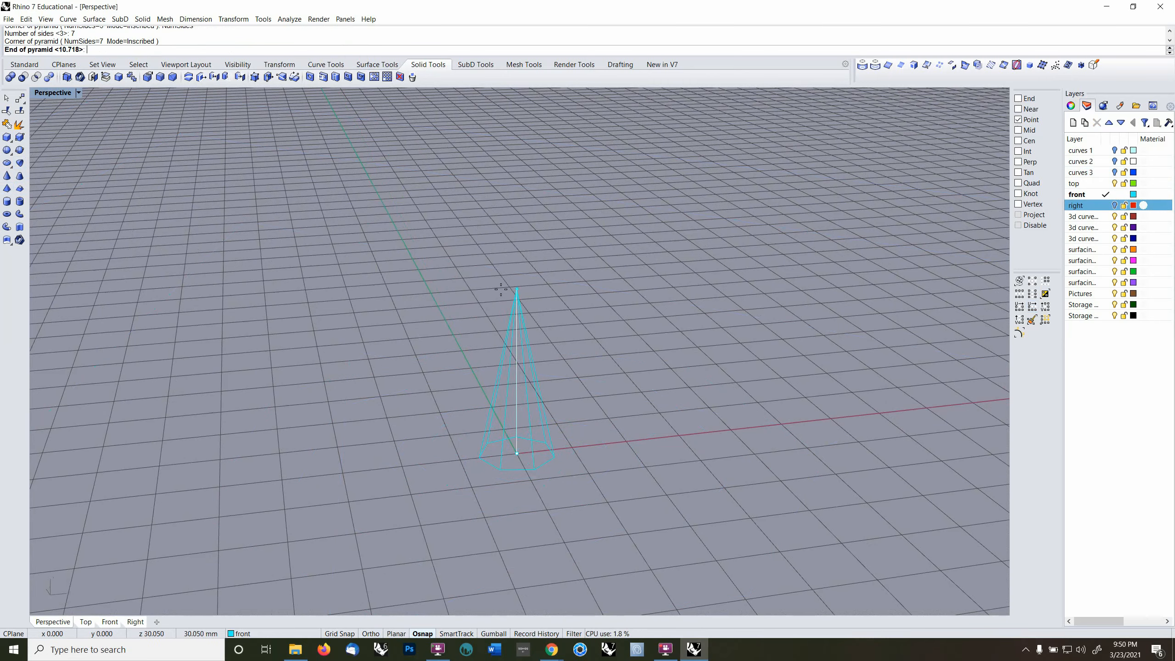
{"action": "left_click", "coordinate": [501, 289]}
{"action": "right_click_drag", "start_coordinate": [526, 372], "coordinate": [472, 416]}
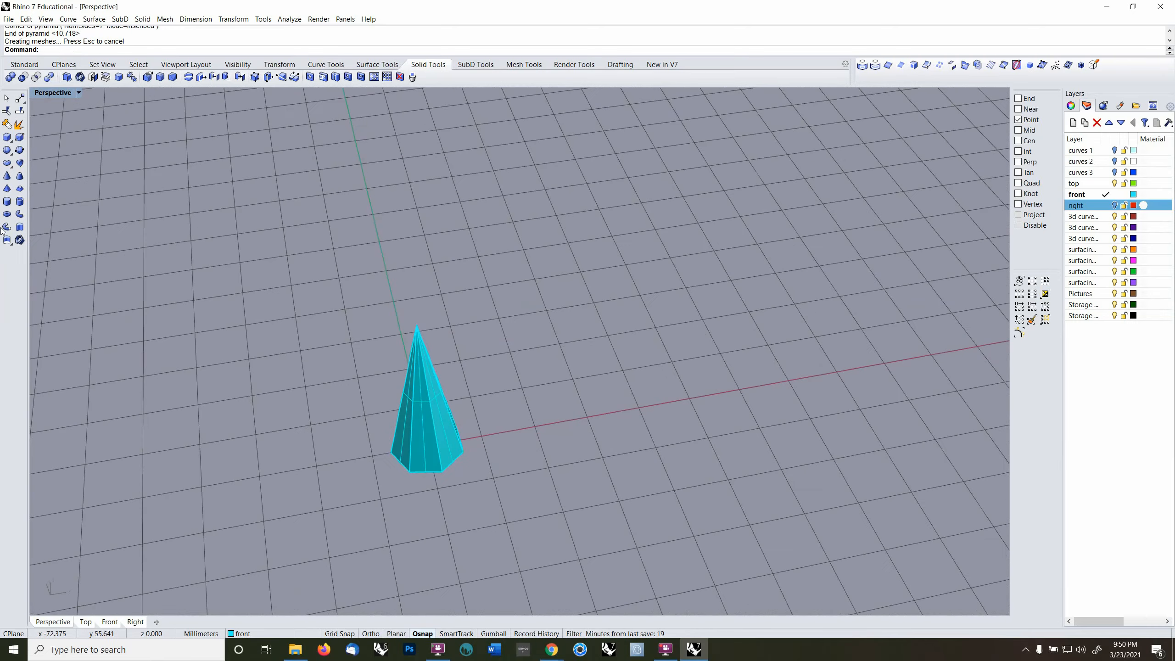
{"action": "left_click", "coordinate": [19, 188]}
{"action": "right_click_drag", "start_coordinate": [324, 300], "coordinate": [382, 472]}
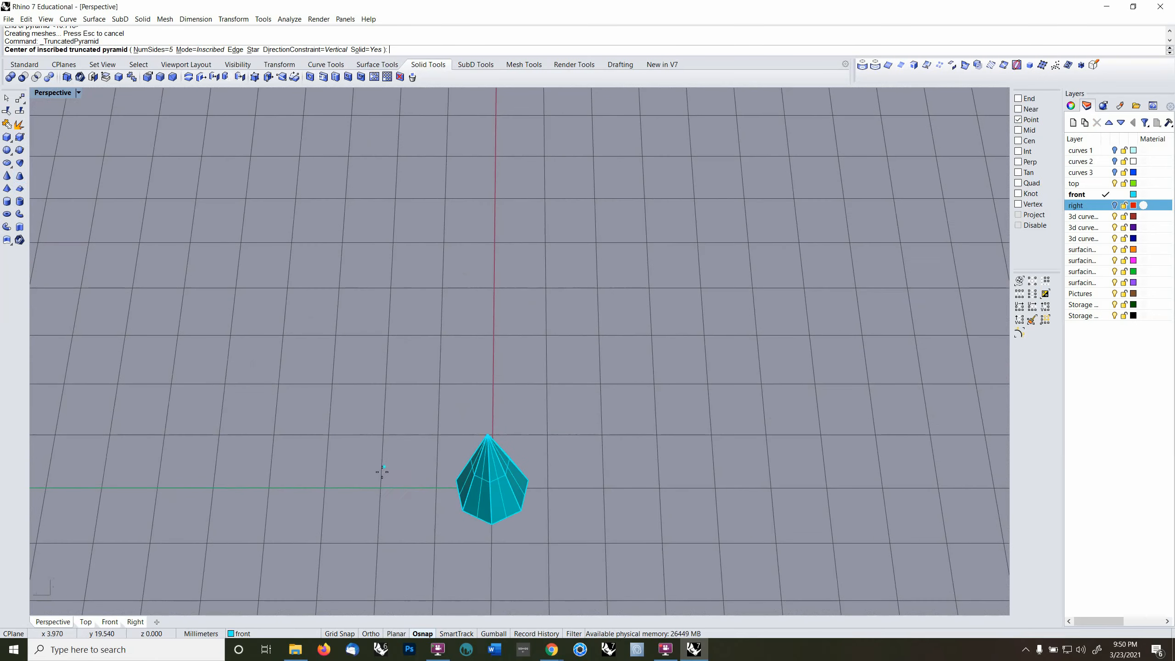
{"action": "type", "text": "s"}
{"action": "key", "text": "Return"}
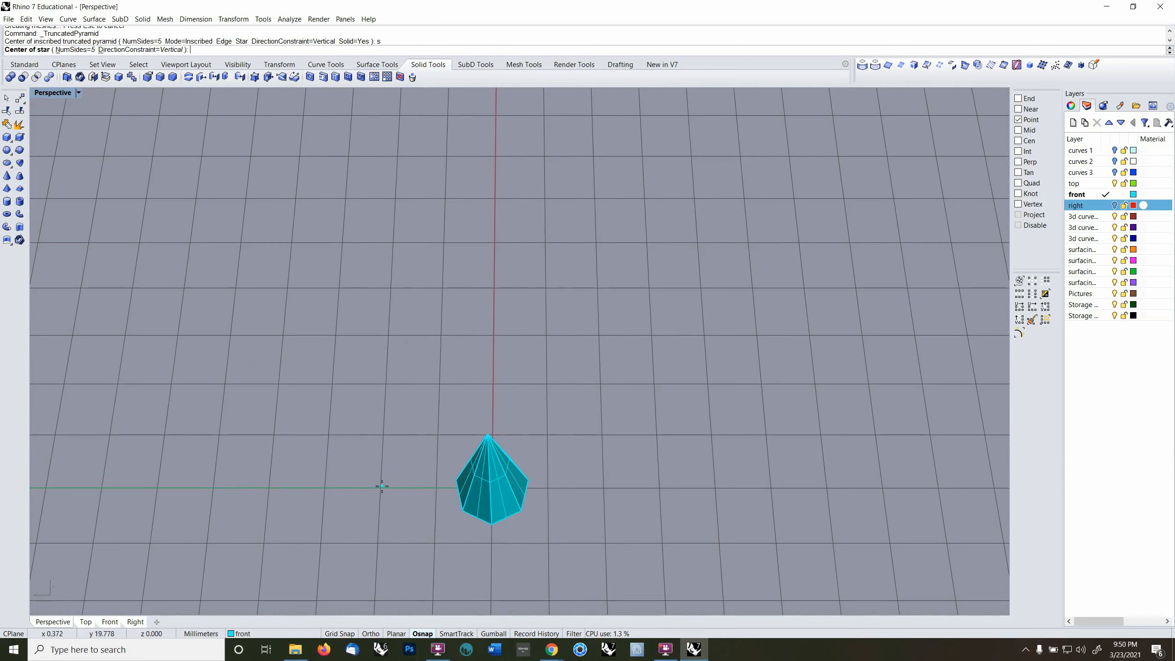
{"action": "key", "text": "F9"}
{"action": "key", "text": "Escape"}
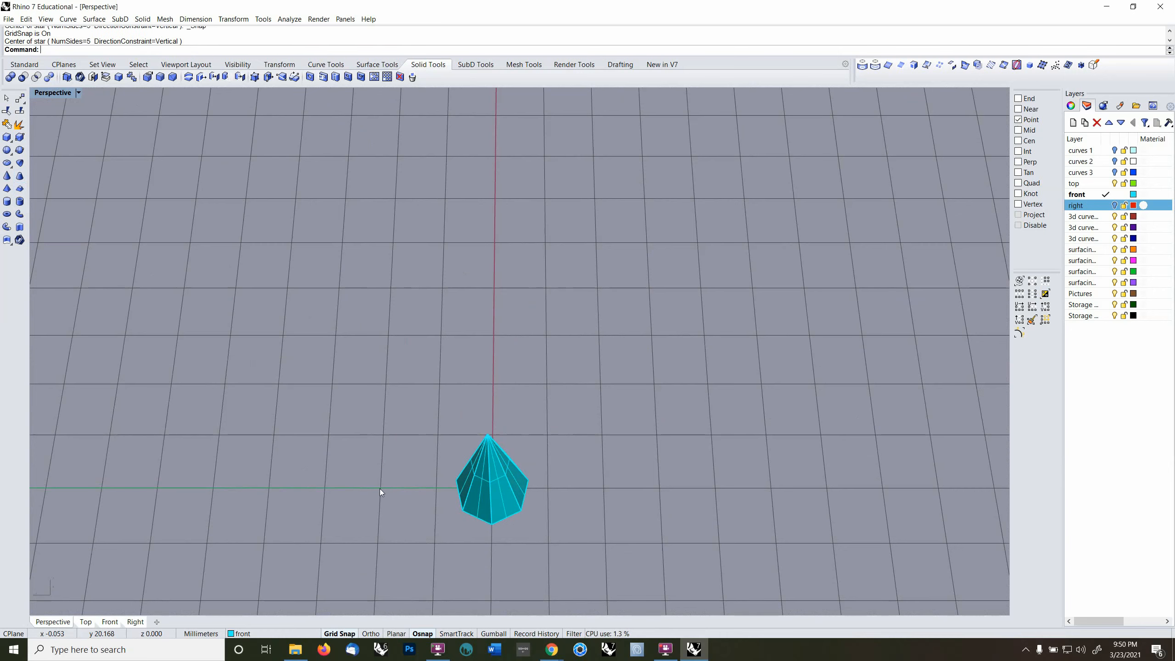
- Create a solid 5-sided inscribed truncated pyramid centred at 0,20 beside the pyramid, about 18 mm high with a smaller top, using Grid Snap for the base
{"action": "right_click", "coordinate": [380, 493]}
{"action": "left_click", "coordinate": [348, 634]}
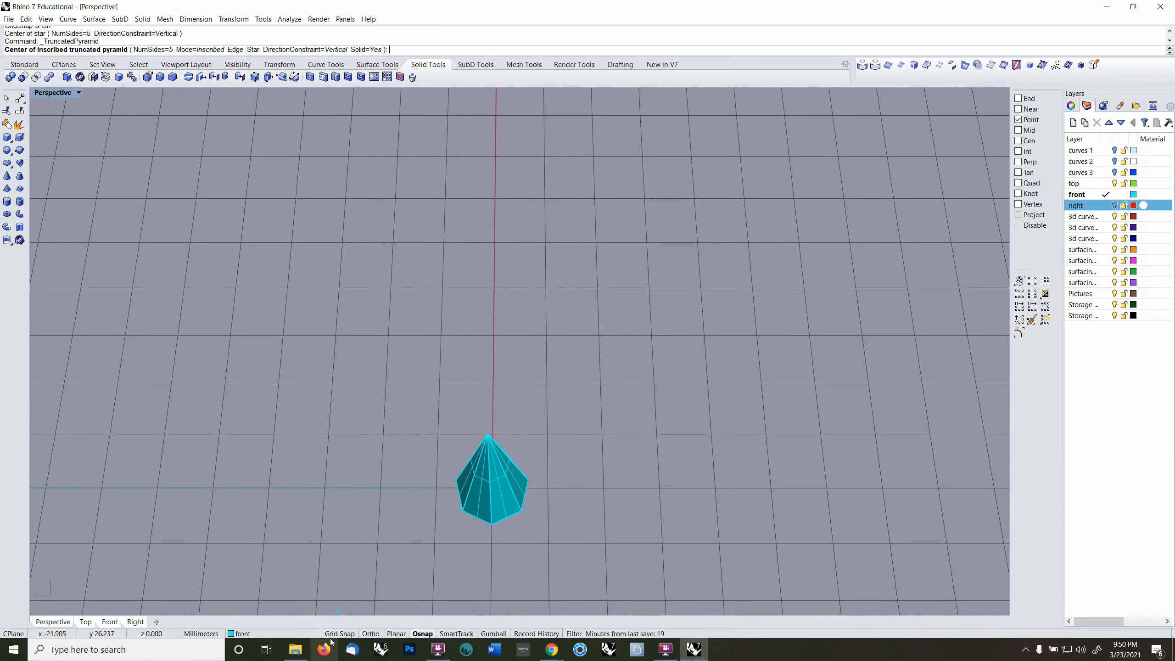
{"action": "left_click", "coordinate": [334, 635]}
{"action": "left_click", "coordinate": [387, 495]}
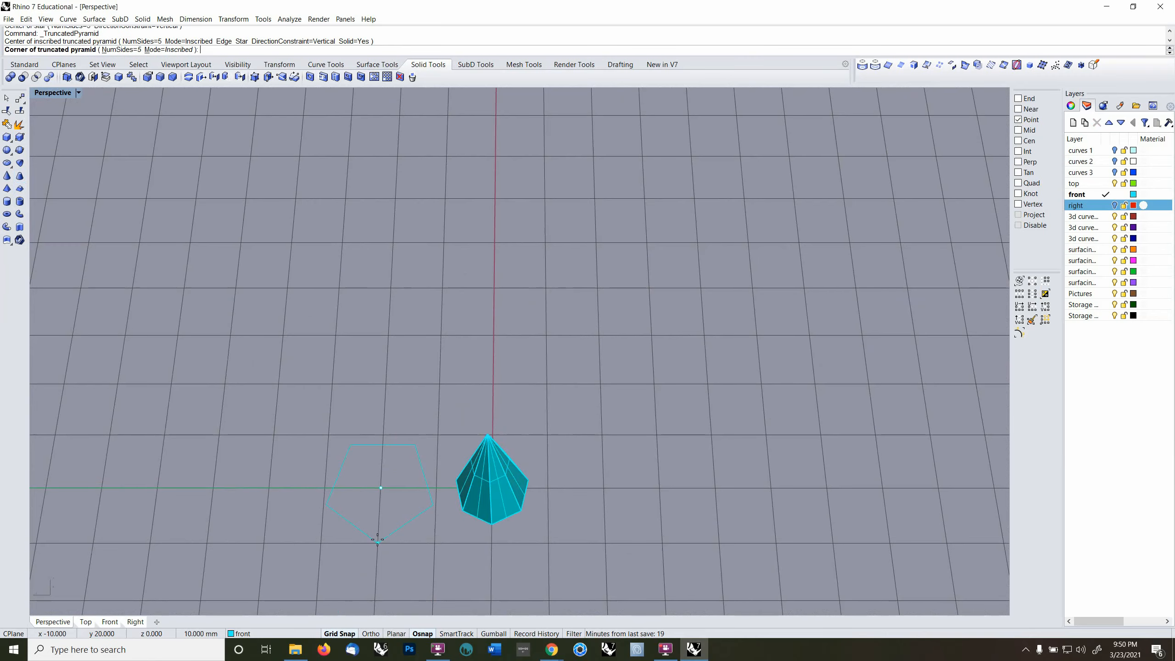
{"action": "right_click_drag", "start_coordinate": [383, 540], "coordinate": [364, 472]}
{"action": "left_click", "coordinate": [294, 513]}
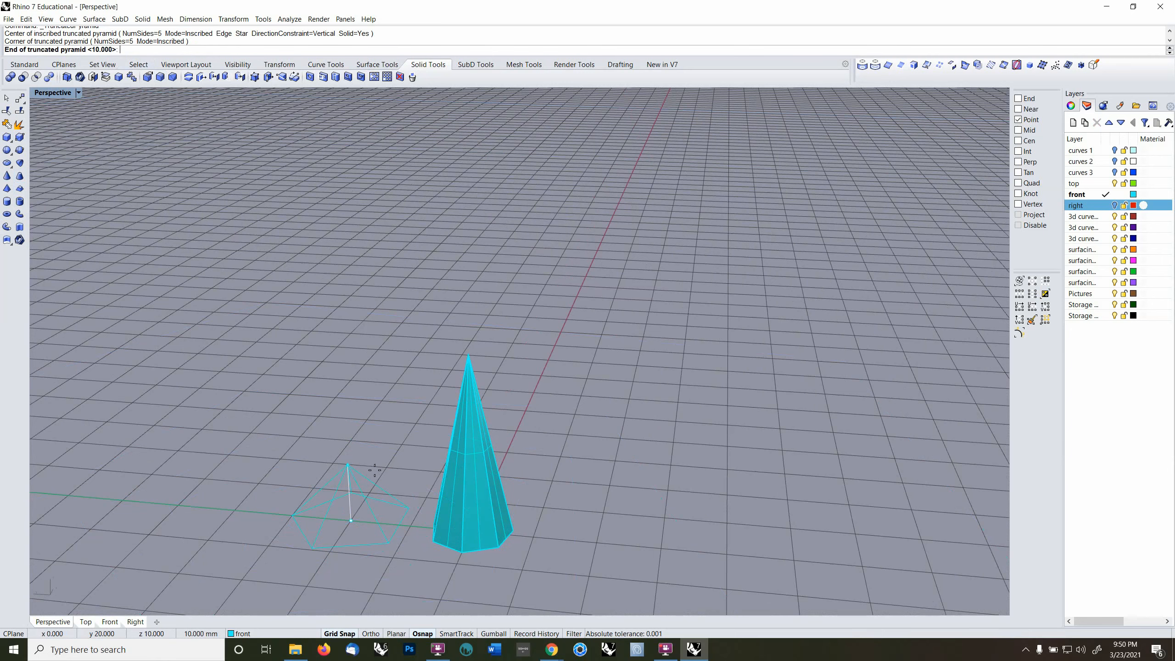
{"action": "left_click", "coordinate": [345, 634]}
{"action": "left_click", "coordinate": [362, 417]}
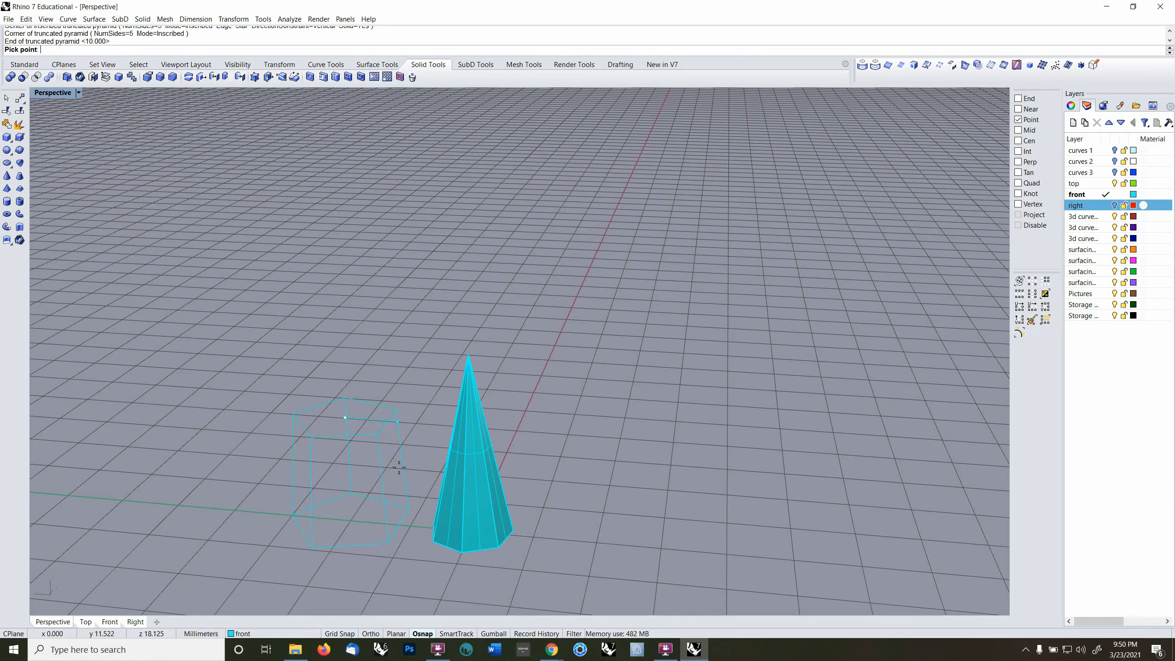
{"action": "left_click", "coordinate": [368, 474]}
{"action": "mouse_move", "coordinate": [370, 493]}
{"action": "right_mouse_down"}
{"action": "mouse_move", "coordinate": [384, 495]}
{"action": "mouse_move", "coordinate": [372, 498]}
{"action": "right_mouse_up"}
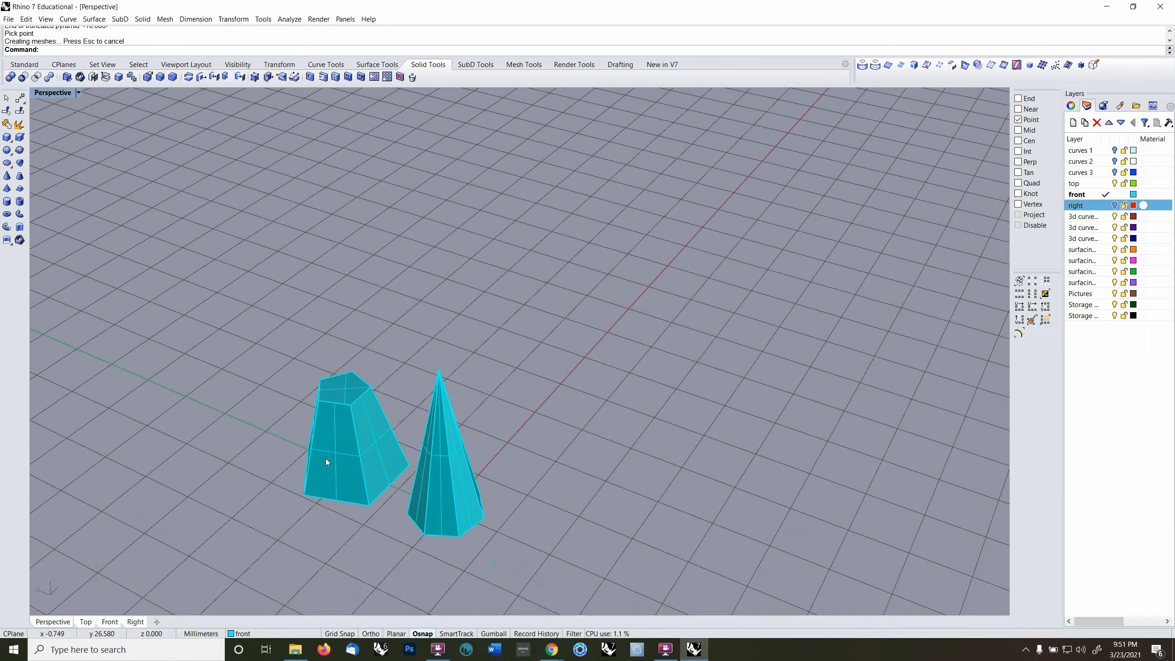
- Make the top layer current with front hidden, and create a solid vertical cylinder based at origin 0, about 10.8 mm radius and 38 mm high
{"action": "left_click", "coordinate": [1106, 184]}
{"action": "left_click", "coordinate": [1114, 195]}
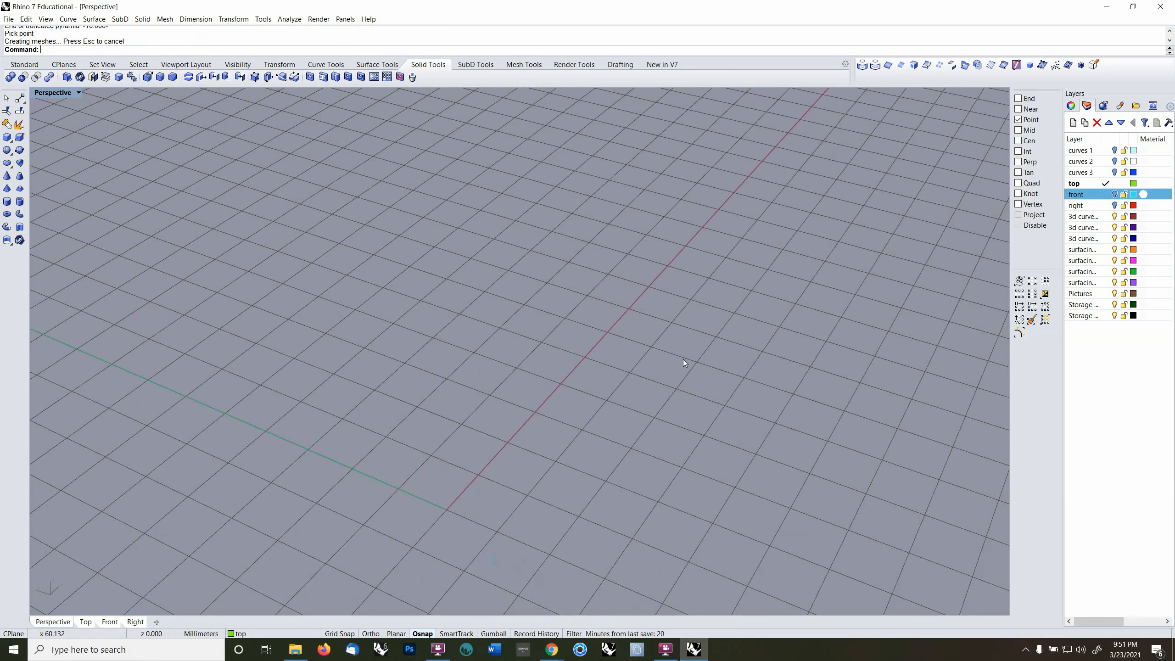
{"action": "left_click", "coordinate": [7, 202]}
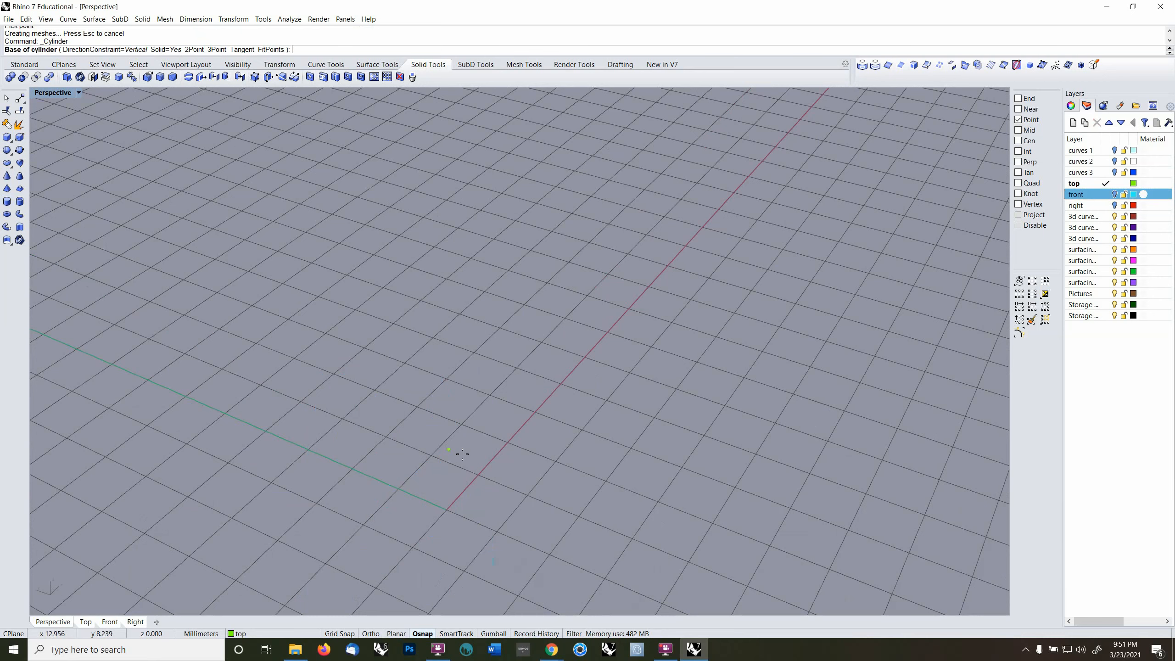
{"action": "type", "text": "0"}
{"action": "key", "text": "Return"}
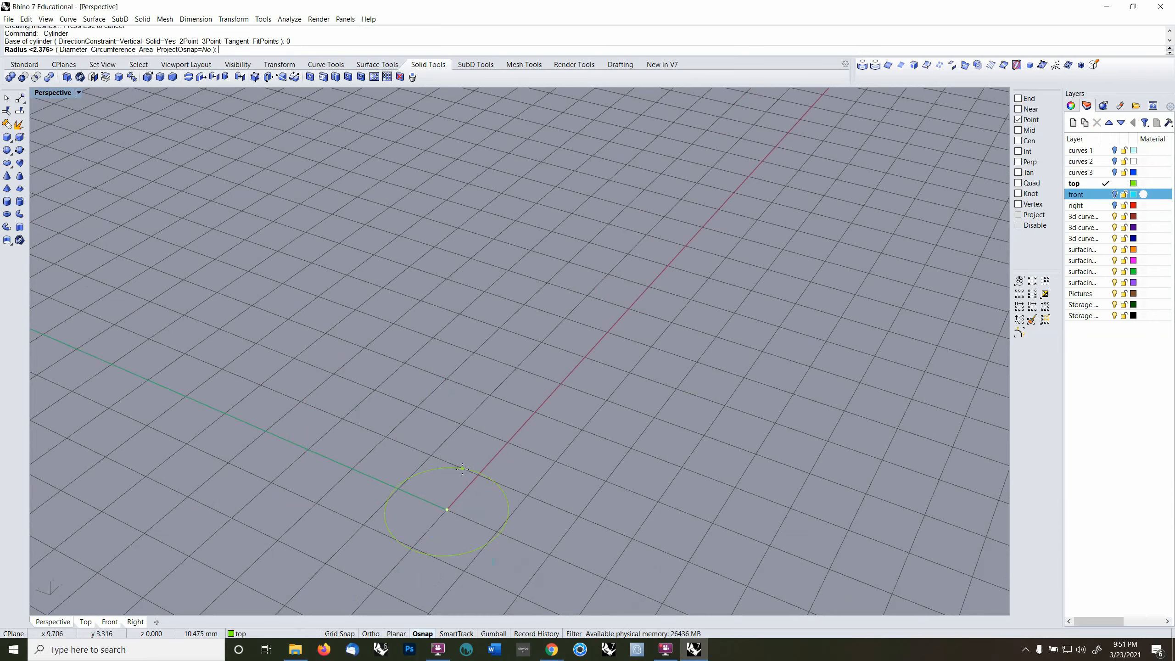
{"action": "left_click", "coordinate": [471, 464]}
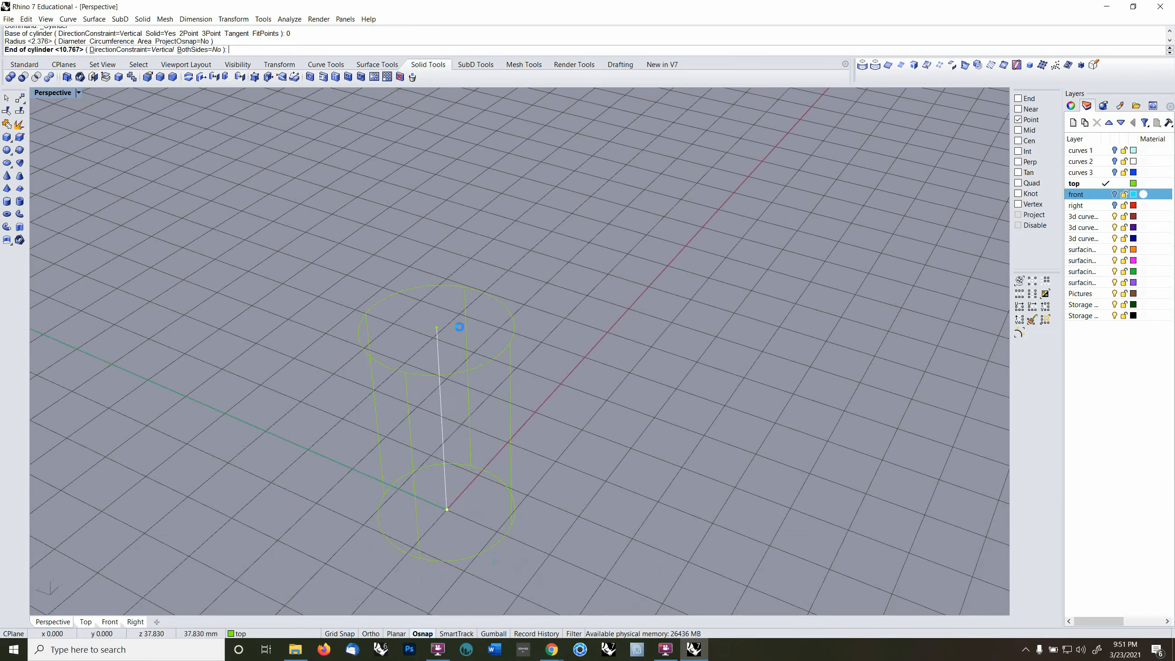
{"action": "left_click", "coordinate": [456, 326]}
{"action": "mouse_move", "coordinate": [554, 435]}
{"action": "right_mouse_down"}
{"action": "mouse_move", "coordinate": [515, 443]}
{"action": "mouse_move", "coordinate": [567, 443]}
{"action": "right_mouse_up"}
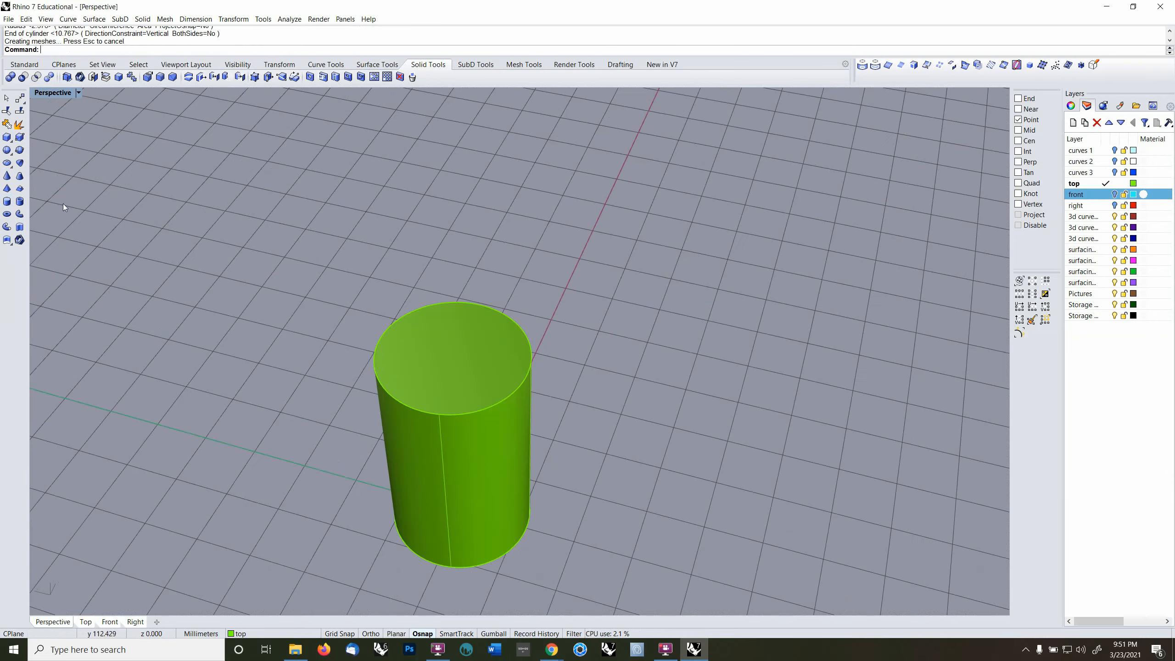
{"action": "left_click", "coordinate": [19, 202]}
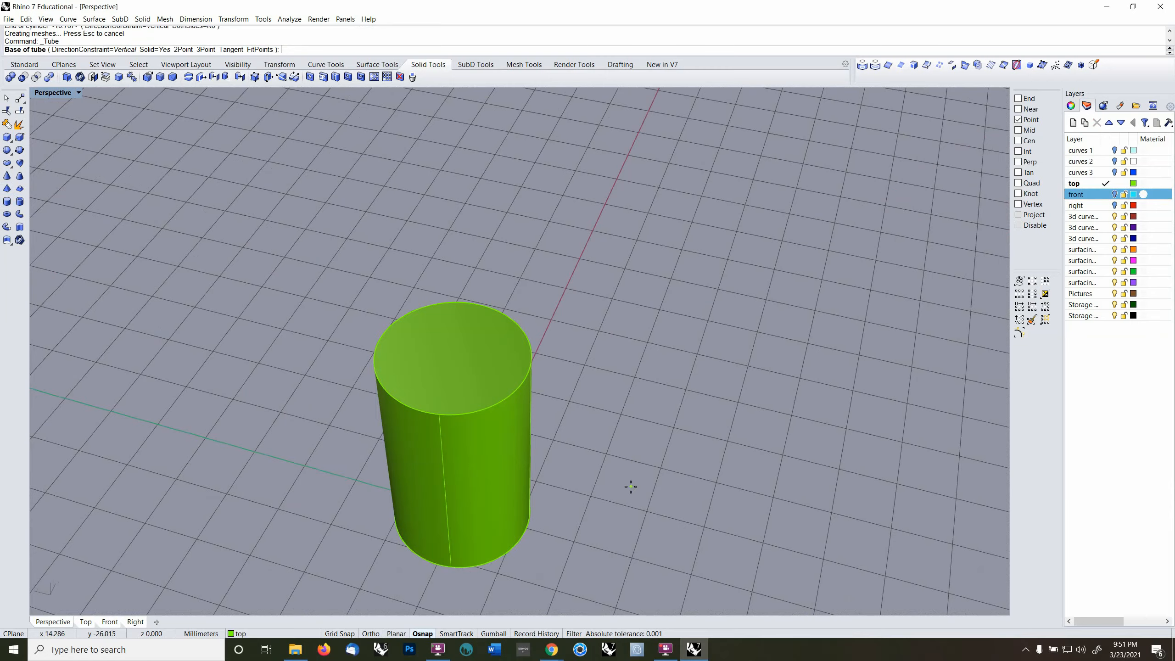
{"action": "right_click_drag", "start_coordinate": [631, 487], "coordinate": [523, 415]}
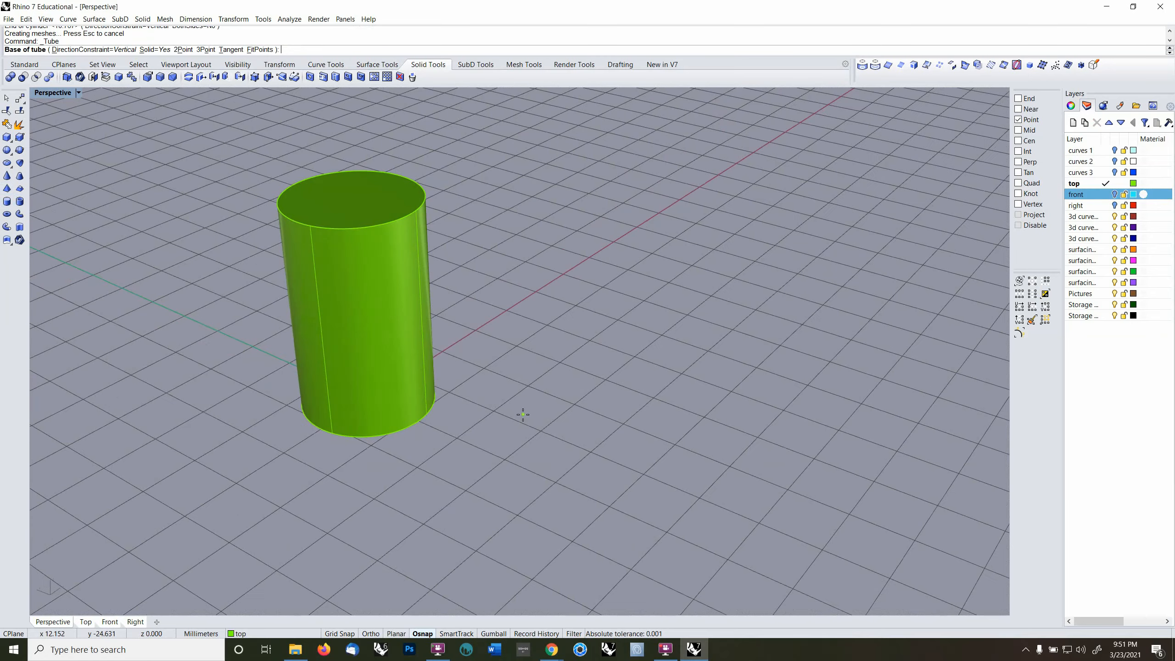
{"action": "key", "text": "Escape"}
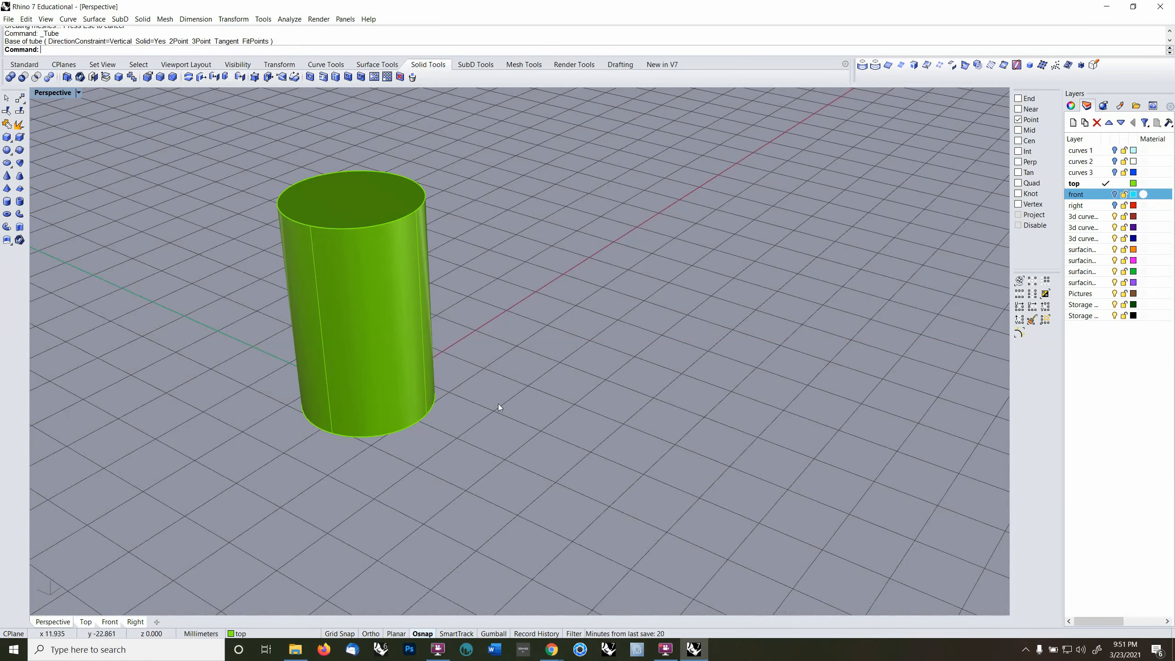
- Move the cylinder about 30 mm along the Y axis away from the origin, using Grid Snap
{"action": "left_click", "coordinate": [415, 391]}
{"action": "type", "text": "M"}
{"action": "key", "text": "Return"}
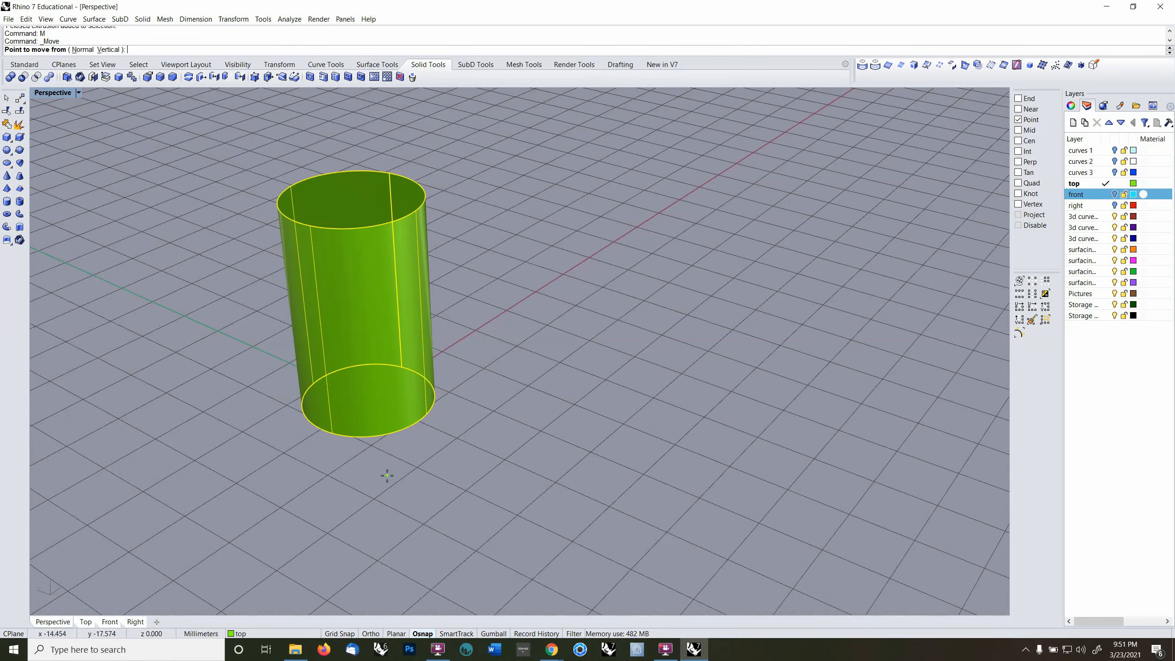
{"action": "key", "text": "F9"}
{"action": "left_click", "coordinate": [374, 498]}
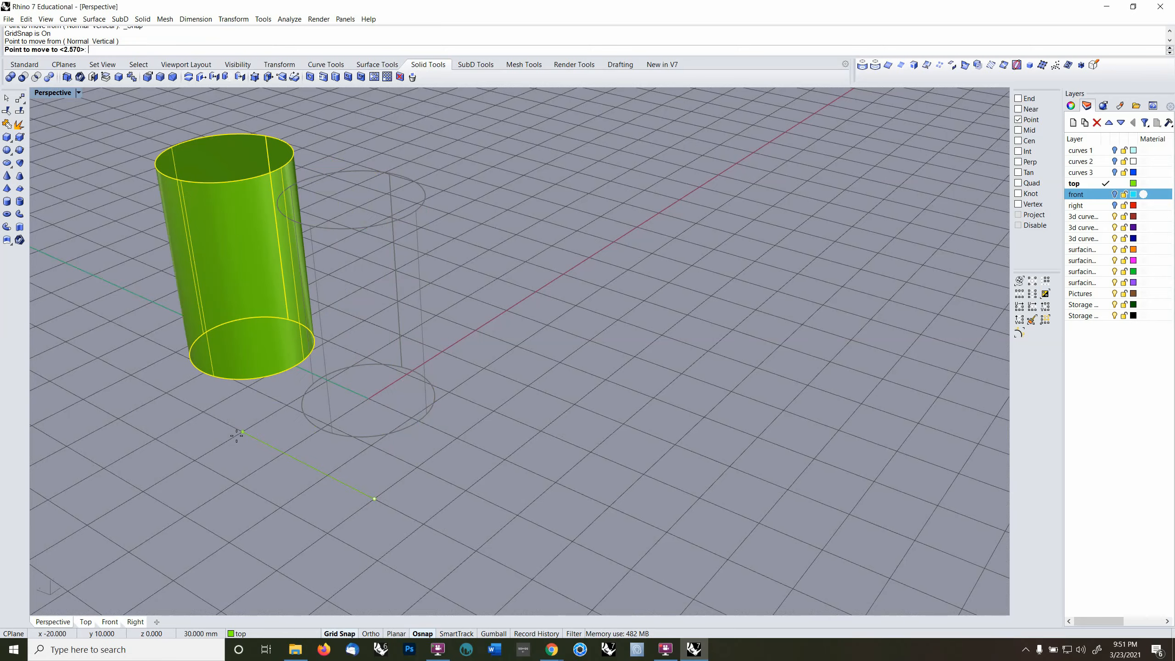
{"action": "left_click", "coordinate": [222, 426]}
{"action": "right_click_drag", "start_coordinate": [396, 453], "coordinate": [378, 423]}
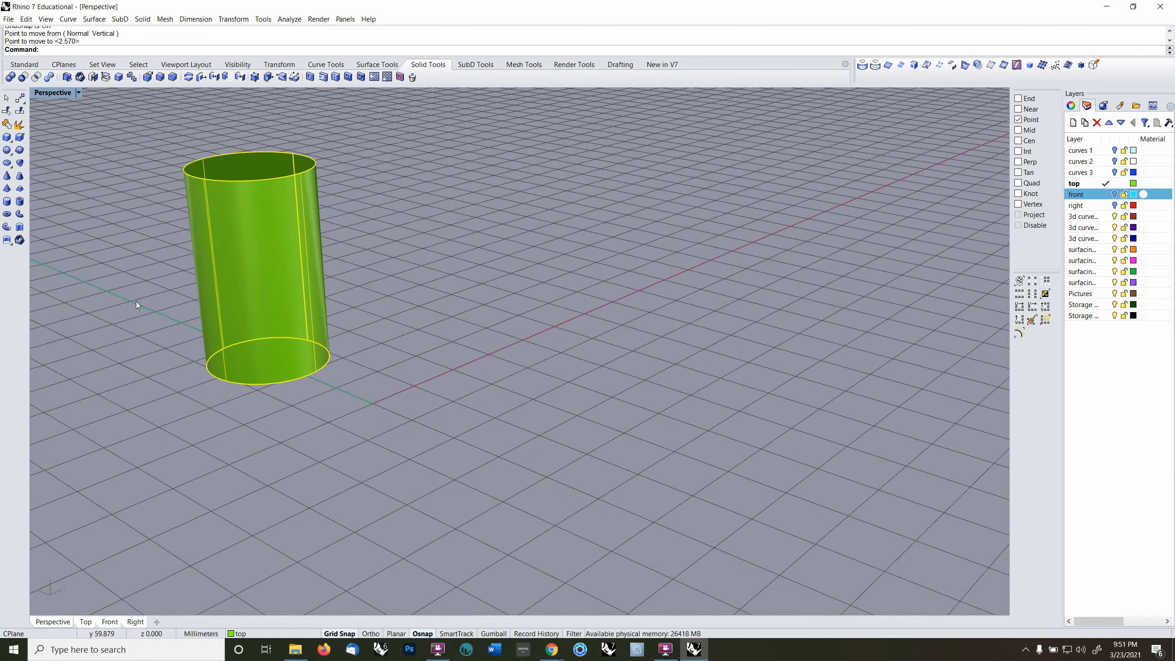
{"action": "left_click", "coordinate": [18, 201]}
{"action": "type", "text": "f"}
{"action": "key", "text": "Return"}
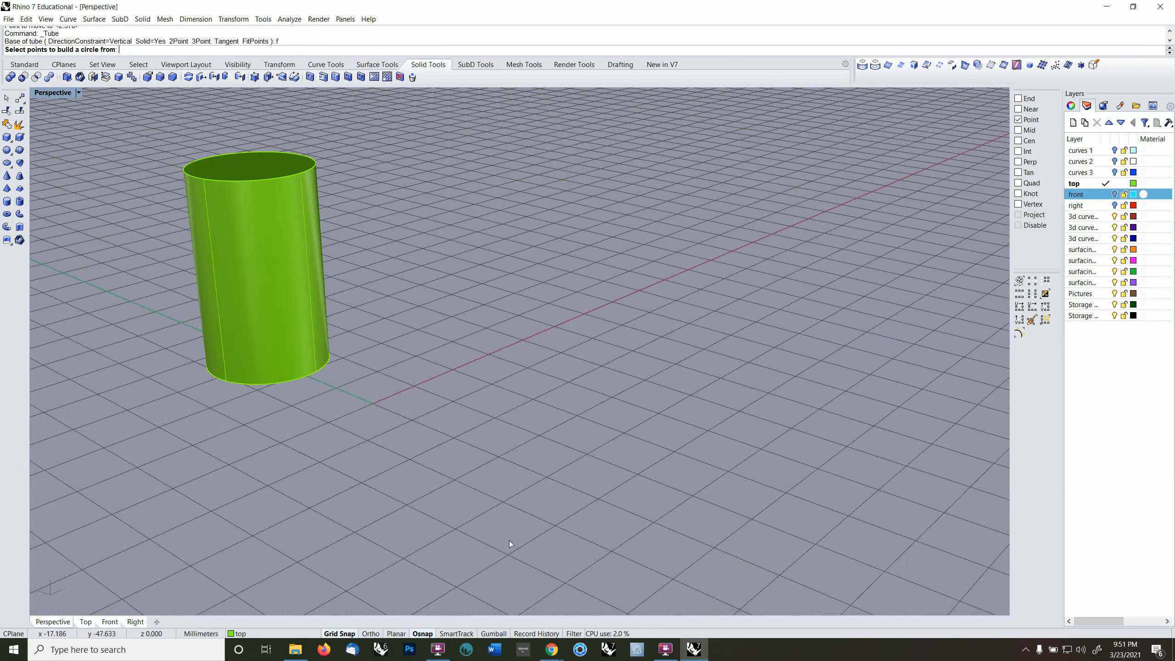
{"action": "key", "text": "Escape"}
- Set the construction plane to world Front and create a solid tube centred at 0, about 11 mm long, with BothSides set to Yes
{"action": "key", "text": "F2"}
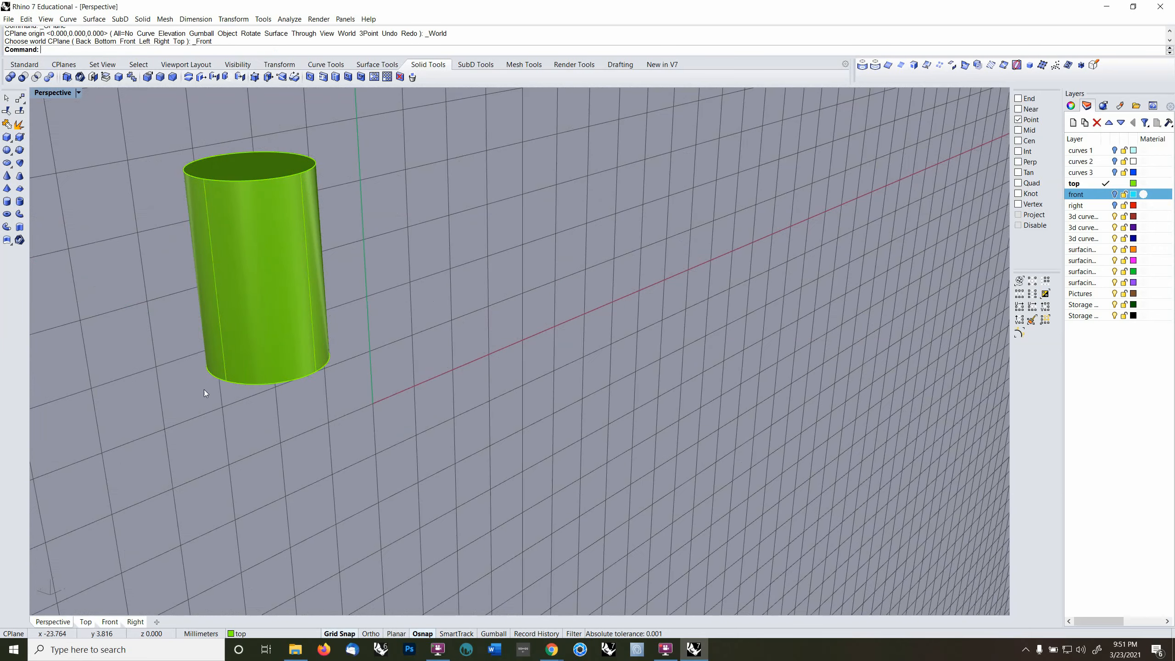
{"action": "left_click", "coordinate": [19, 202]}
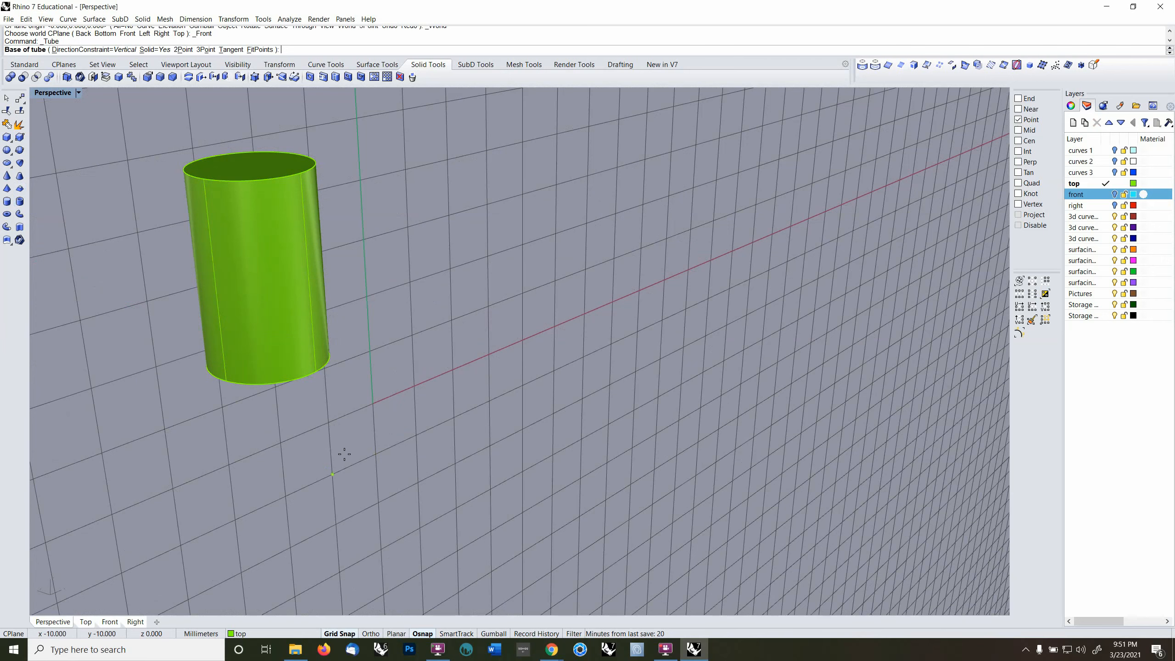
{"action": "type", "text": "0"}
{"action": "key", "text": "Return"}
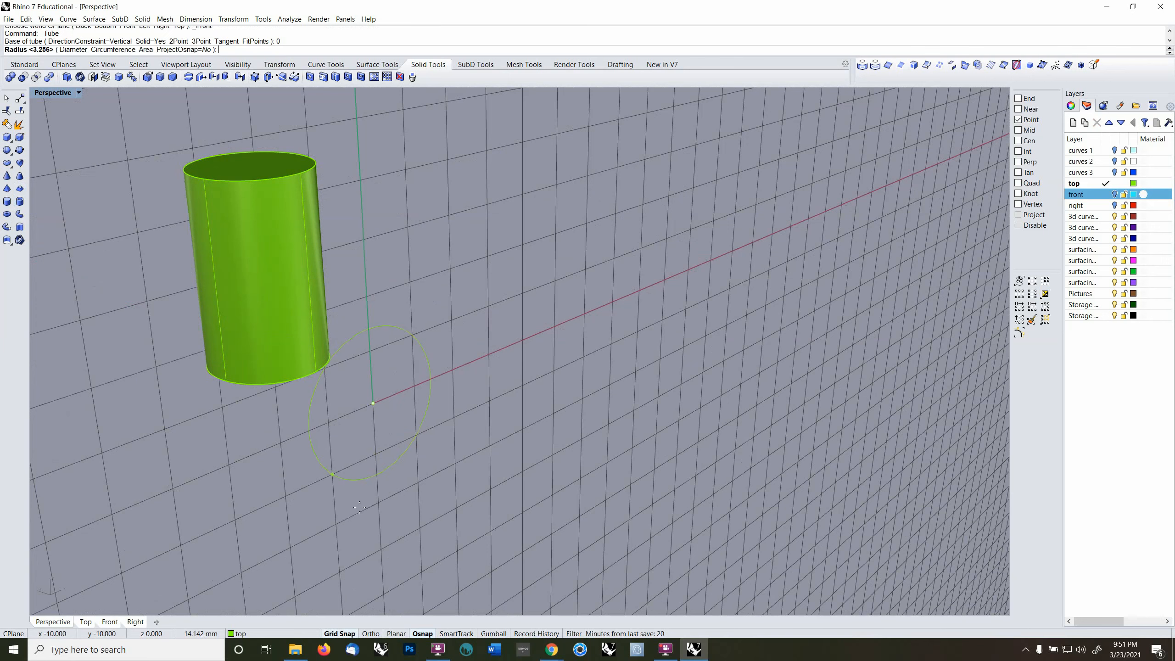
{"action": "left_click", "coordinate": [339, 633]}
{"action": "left_click", "coordinate": [322, 472]}
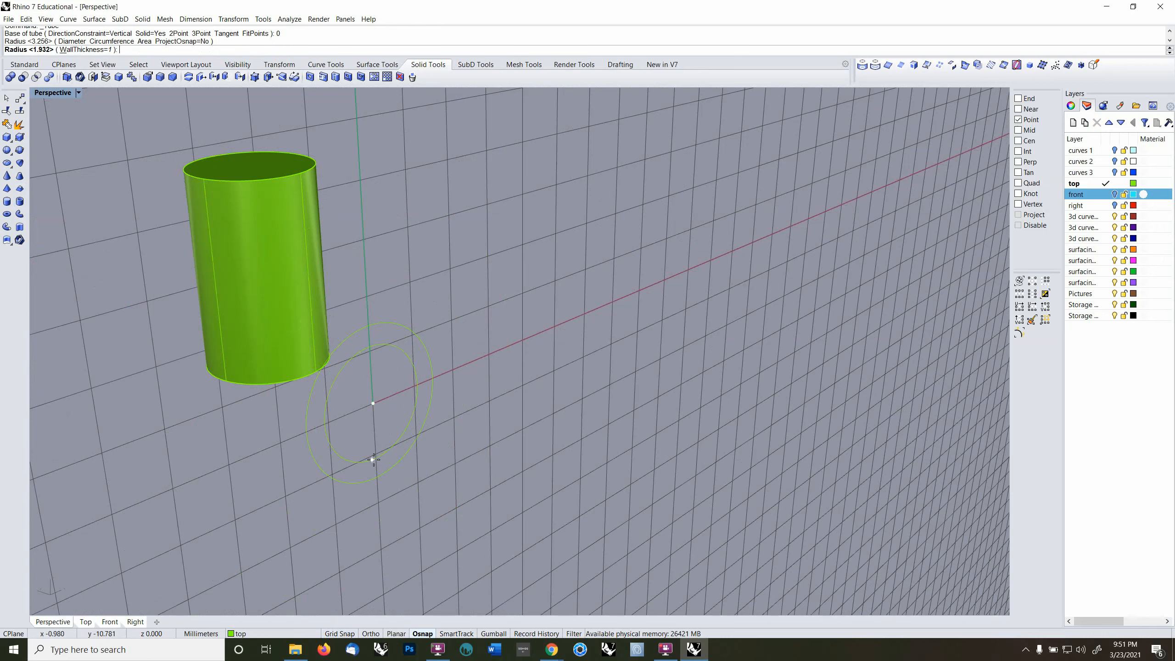
{"action": "left_click", "coordinate": [362, 458]}
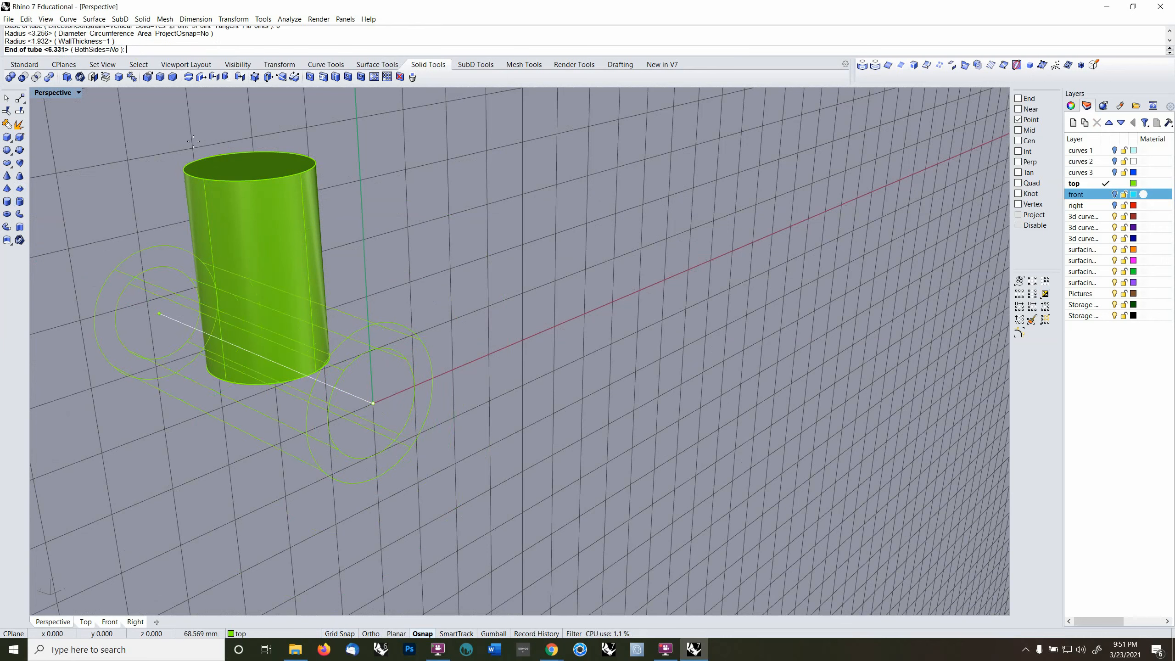
{"action": "left_click", "coordinate": [91, 49]}
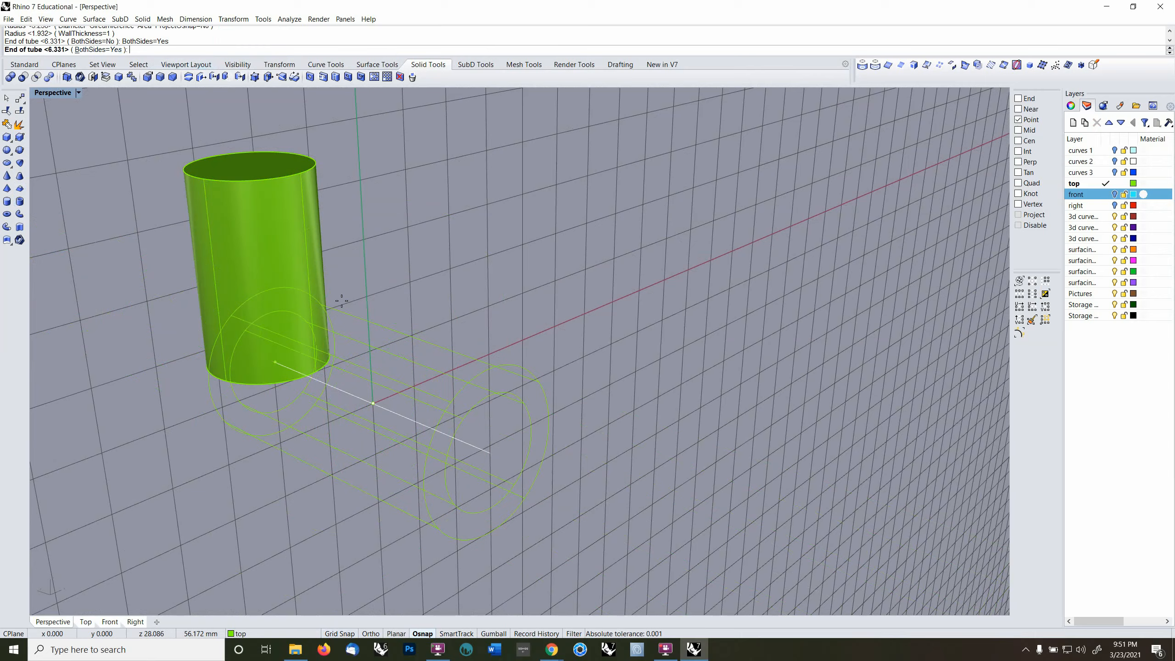
{"action": "left_click", "coordinate": [401, 398]}
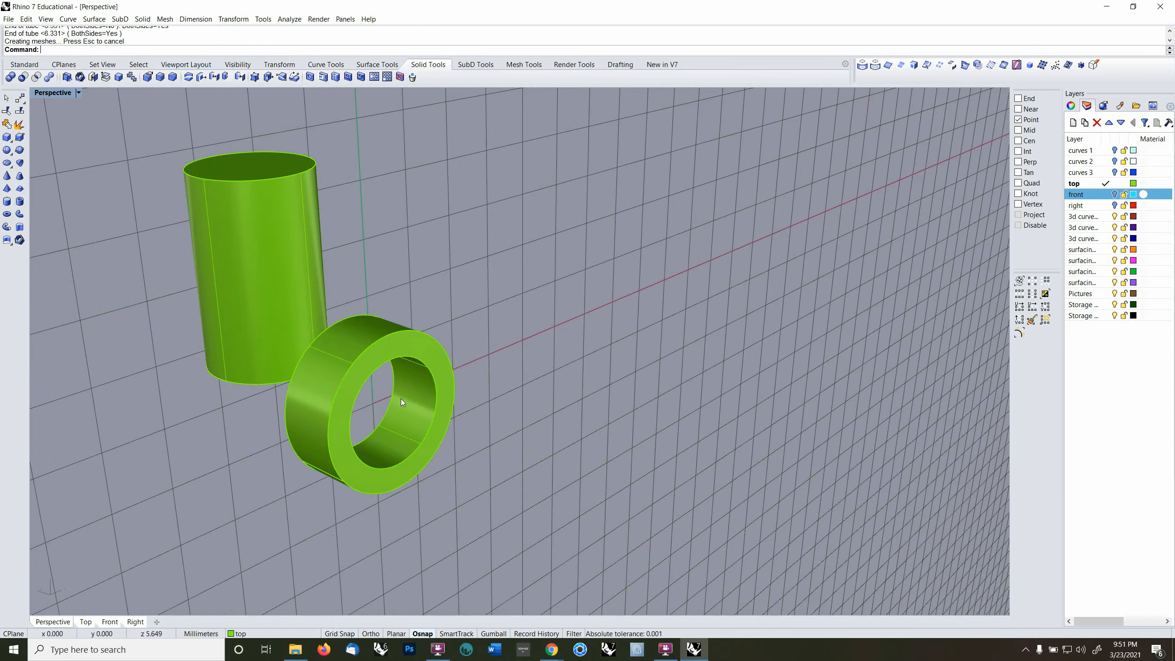
- Set the construction plane back to world Top, and switch the current layer to 3d curves I with the top layer hidden
{"action": "right_click_drag", "start_coordinate": [401, 399], "coordinate": [424, 400]}
{"action": "key", "text": "F4"}
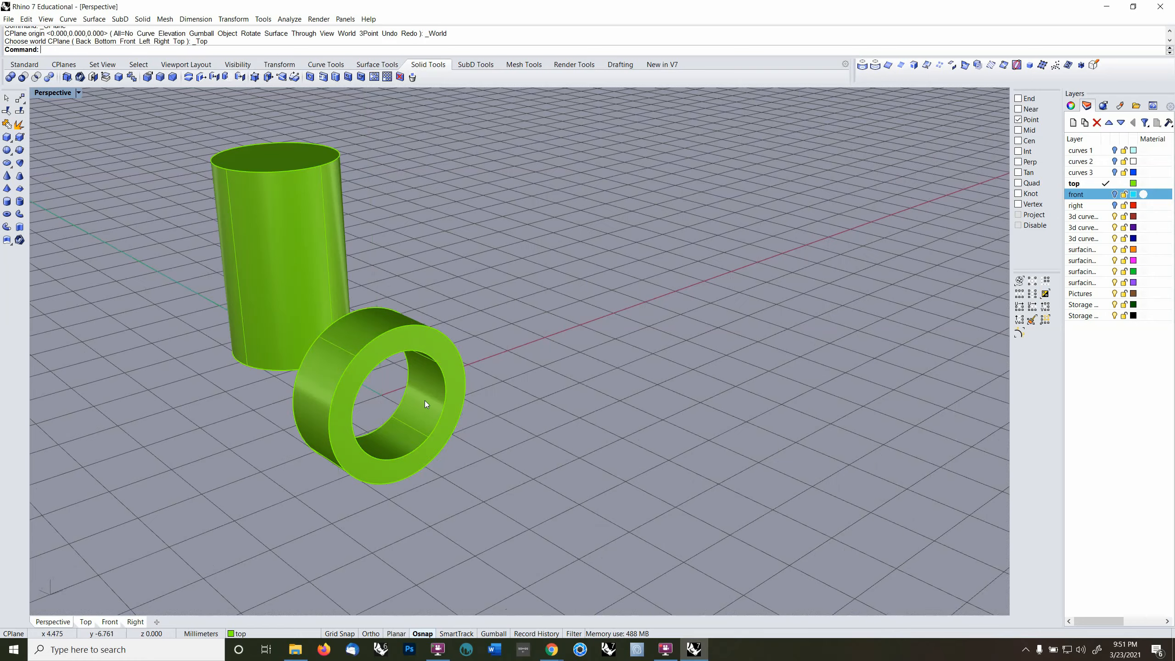
{"action": "left_click", "coordinate": [439, 394]}
{"action": "right_click_drag", "start_coordinate": [439, 395], "coordinate": [468, 402]}
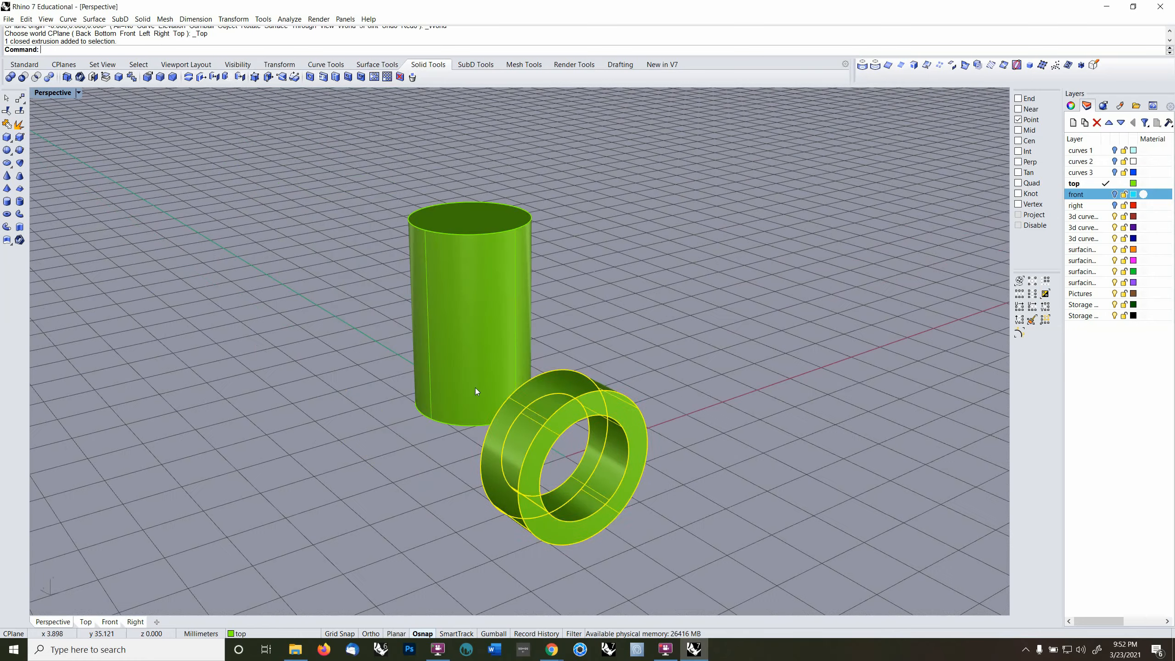
{"action": "left_click", "coordinate": [659, 384]}
{"action": "right_click_drag", "start_coordinate": [663, 390], "coordinate": [625, 389]}
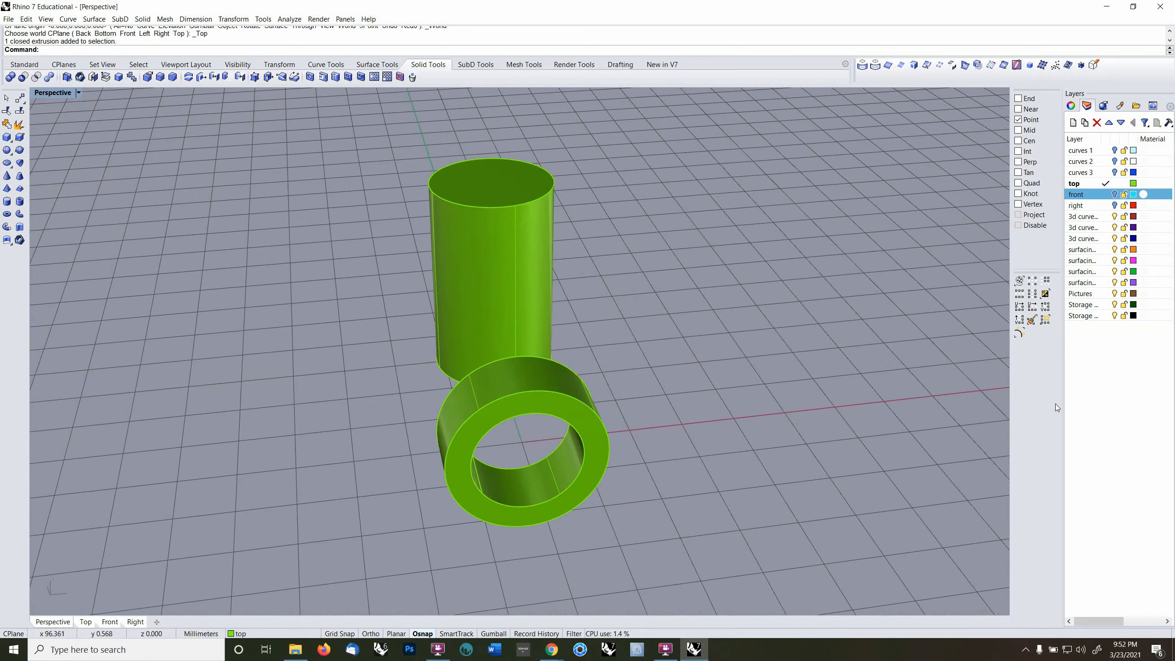
{"action": "left_click", "coordinate": [1106, 216]}
{"action": "left_click", "coordinate": [1114, 183]}
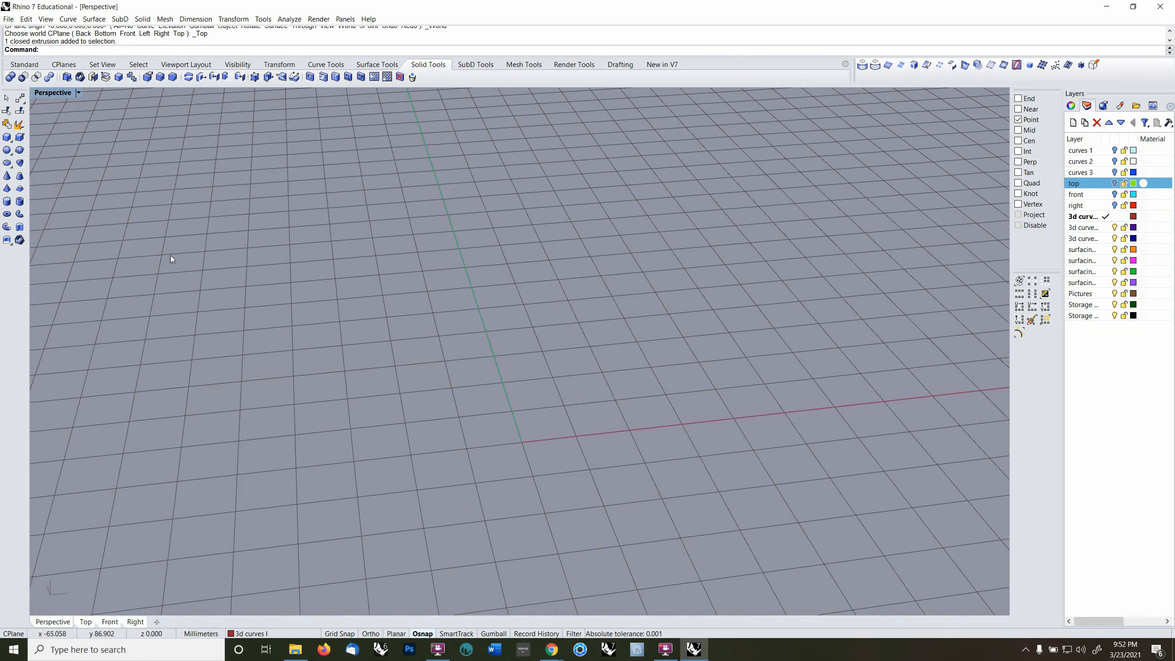
{"action": "left_click", "coordinate": [10, 215]}
{"action": "right_click_drag", "start_coordinate": [511, 459], "coordinate": [548, 448]}
{"action": "type", "text": "f"}
{"action": "key", "text": "Return"}
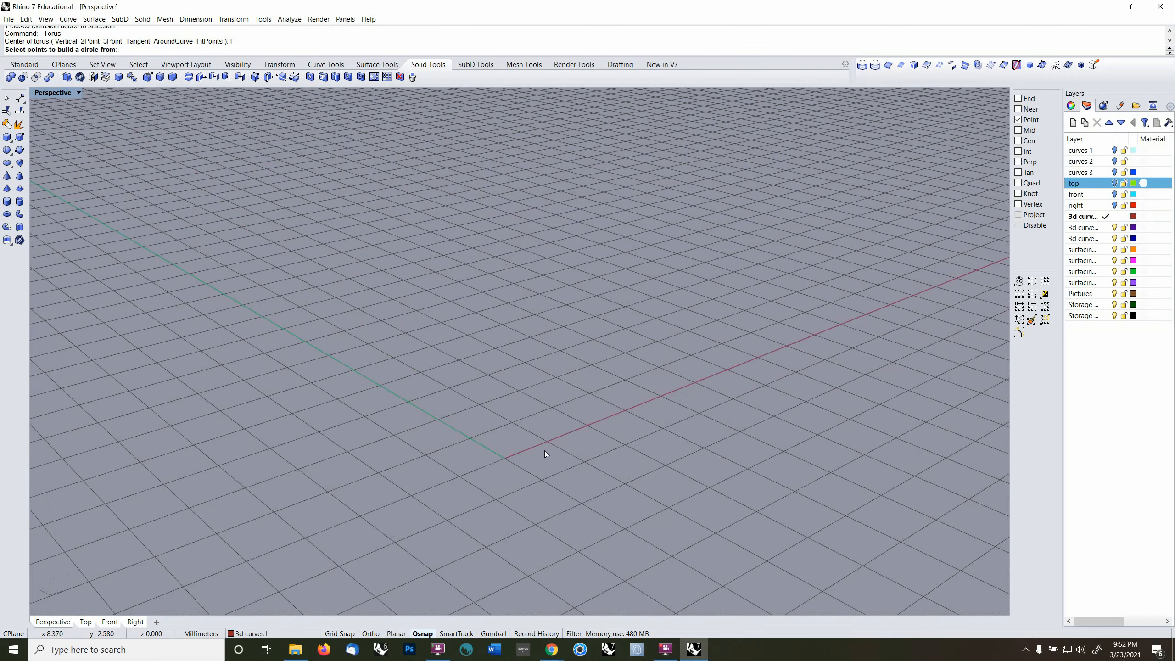
{"action": "key", "text": "Escape"}
- Set the construction plane to world Front and create a torus centred at 0 with a radius of about 14 mm, using Ortho
{"action": "type", "text": "f"}
{"action": "key", "text": "Return"}
{"action": "left_click", "coordinate": [7, 214]}
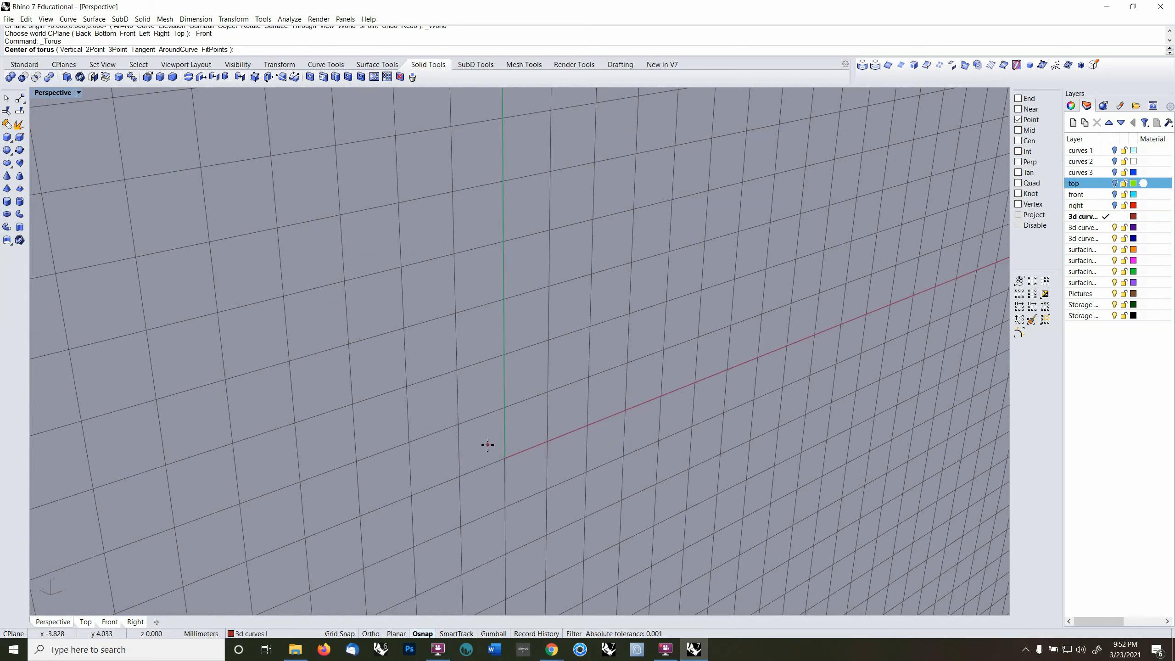
{"action": "type", "text": "0"}
{"action": "key", "text": "Return"}
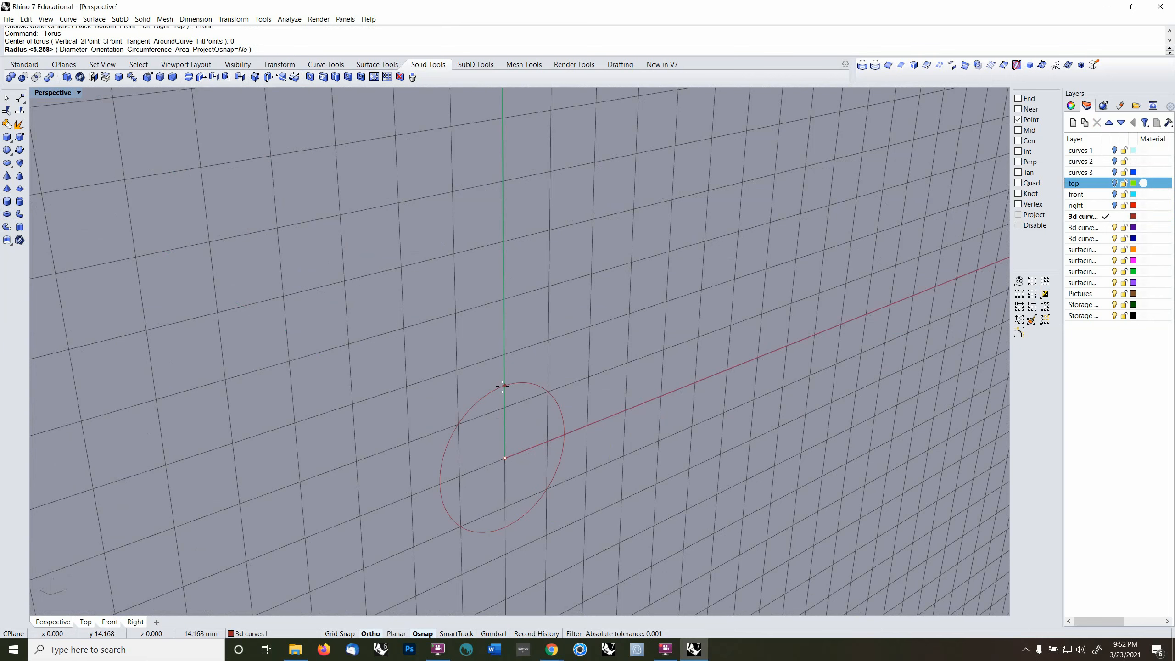
{"action": "left_click", "coordinate": [502, 393]}
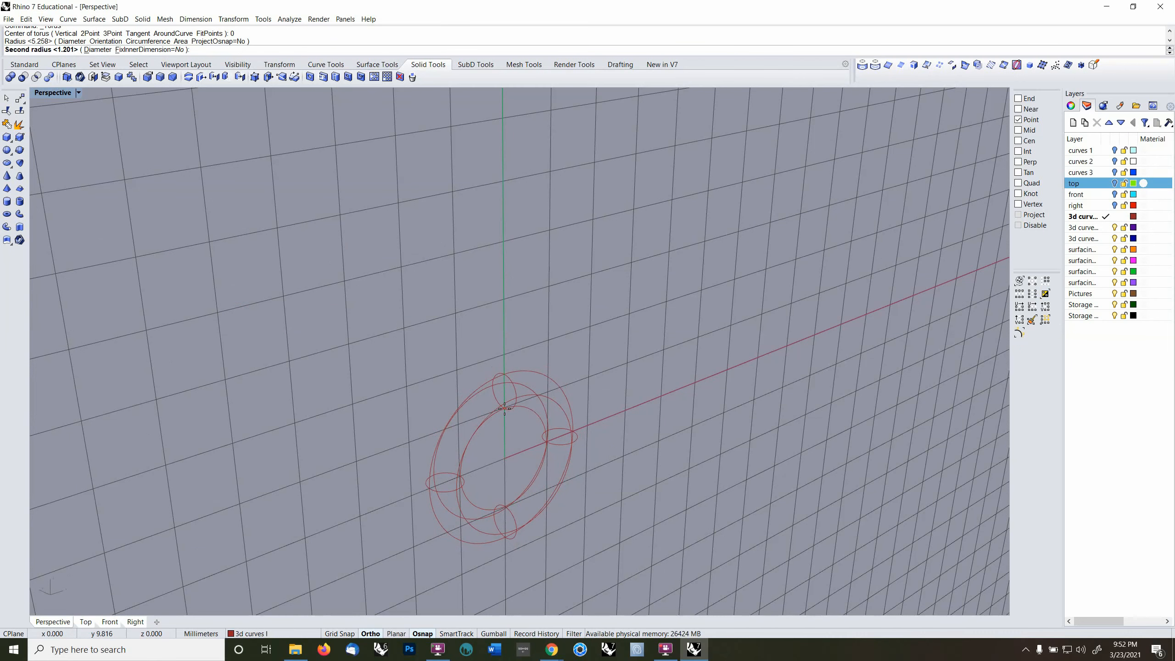
{"action": "left_click", "coordinate": [506, 409]}
{"action": "right_click_drag", "start_coordinate": [573, 398], "coordinate": [615, 371]}
- Set the torus's second radius, turn on its control points and select those on the upper part of the ring
{"action": "left_click", "coordinate": [585, 445]}
{"action": "key", "text": "F10"}
{"action": "mouse_move", "coordinate": [462, 268]}
{"action": "left_mouse_down"}
{"action": "mouse_move", "coordinate": [579, 427]}
{"action": "mouse_move", "coordinate": [597, 425]}
{"action": "mouse_move", "coordinate": [581, 424]}
{"action": "left_mouse_up"}
{"action": "right_click_drag", "start_coordinate": [575, 436], "coordinate": [349, 442]}
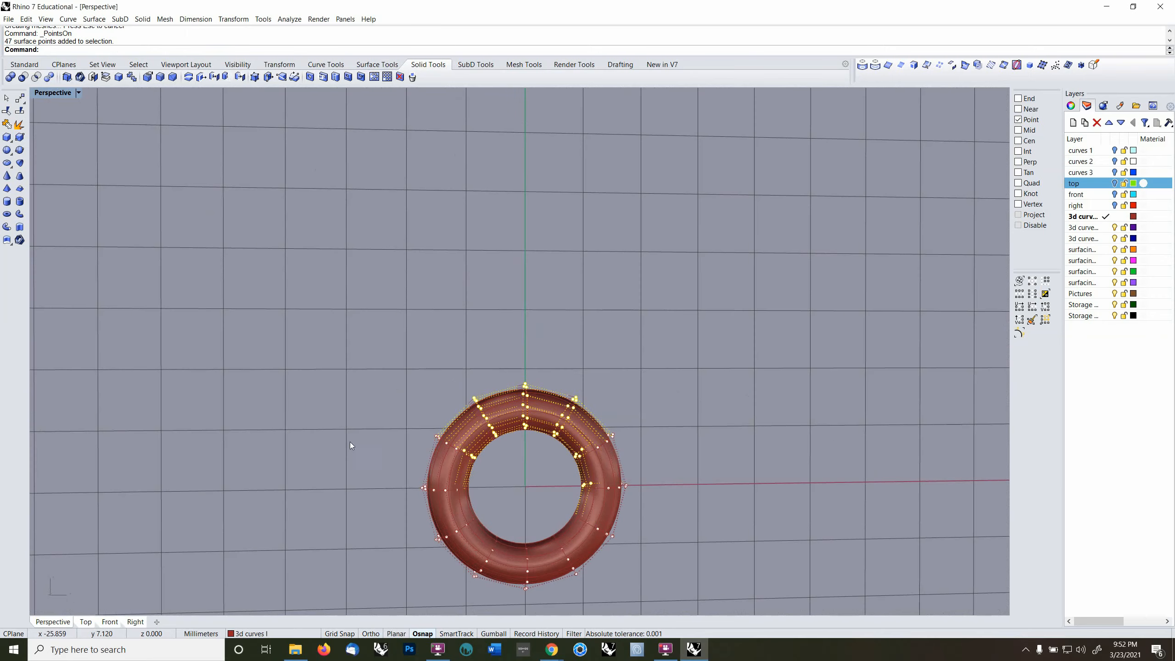
- Remove the stray points on both sides from the selection, keeping only the three upper rings of control points
{"action": "left_click_drag", "start_coordinate": [369, 428], "coordinate": [490, 548]}
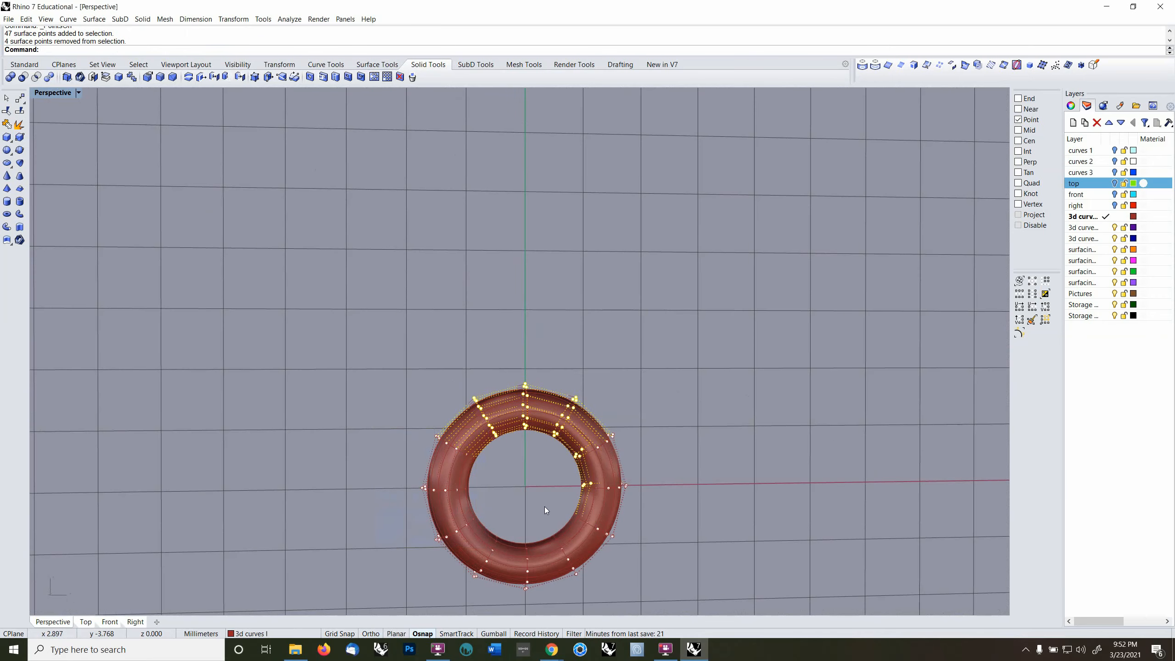
{"action": "left_click_drag", "start_coordinate": [553, 450], "coordinate": [610, 527], "text": "ctrl"}
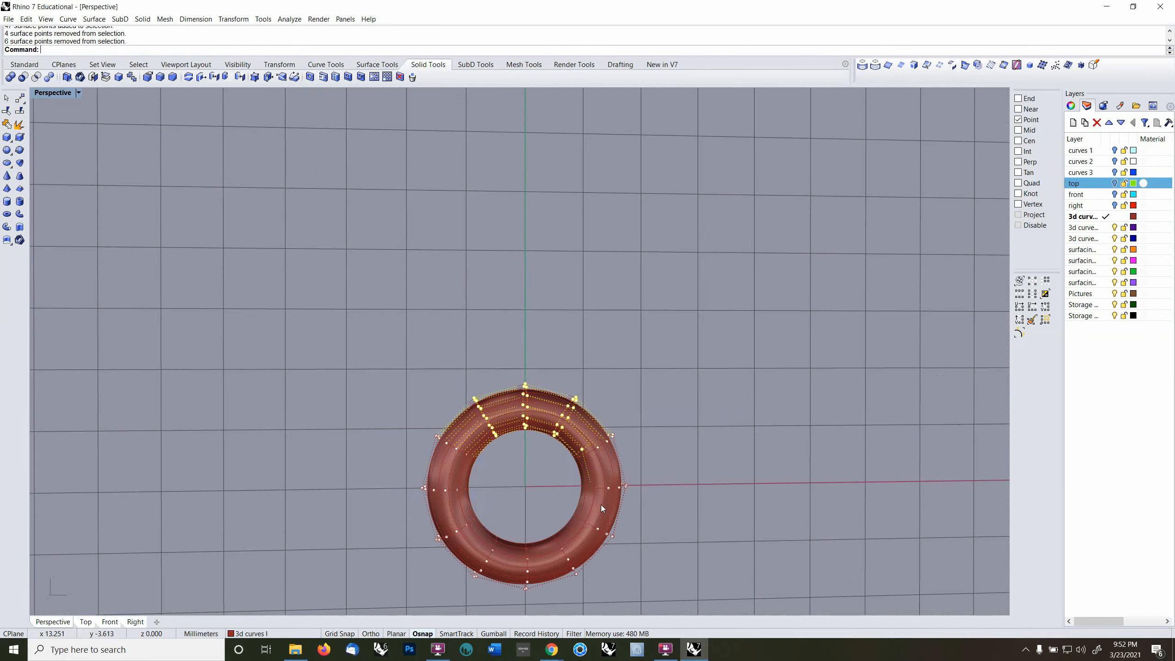
{"action": "scroll", "coordinate": [568, 473], "scroll_direction": "up", "scroll_amount": 10}
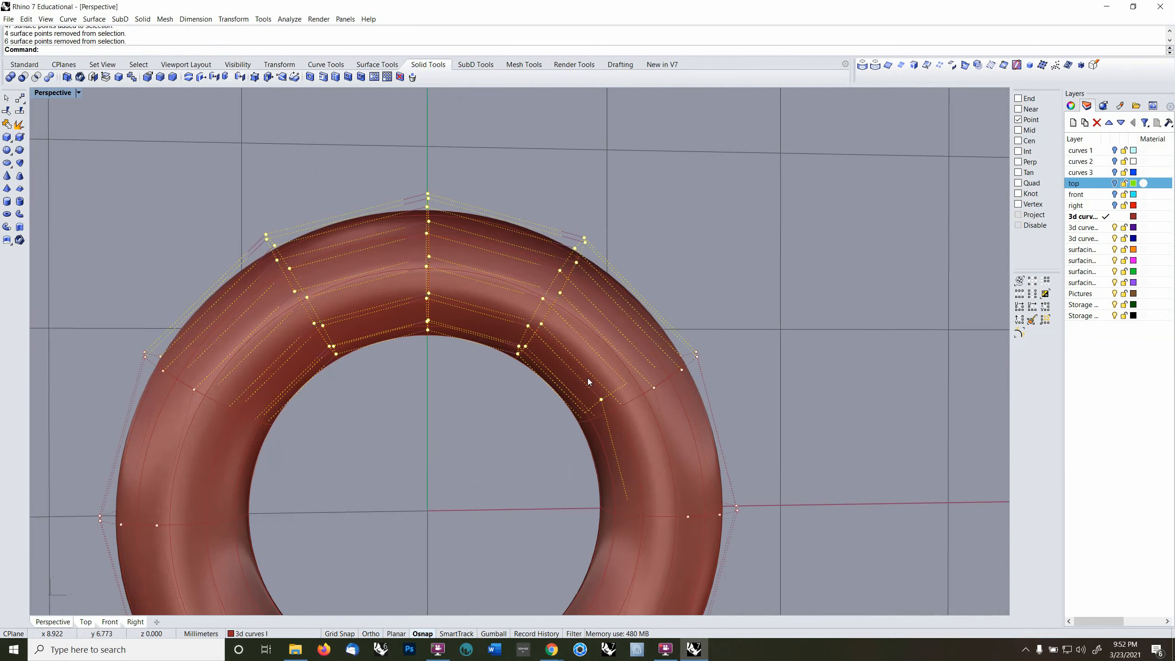
{"action": "left_click_drag", "start_coordinate": [587, 380], "coordinate": [620, 460], "text": "ctrl"}
{"action": "scroll", "coordinate": [482, 437], "scroll_direction": "down", "scroll_amount": 8}
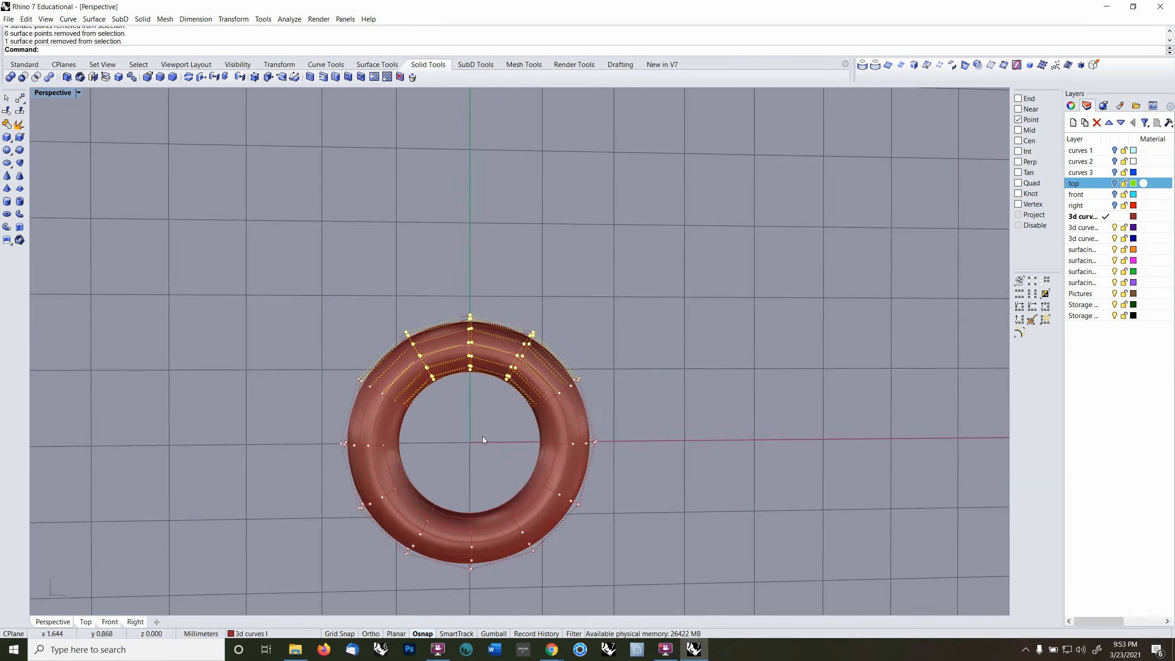
- Check the selected points in the other views and set the perspective view's construction plane to world Top
{"action": "key", "text": "ctrl+Tab"}
{"action": "key", "text": "ctrl+Tab"}
{"action": "key", "text": "ctrl+Tab"}
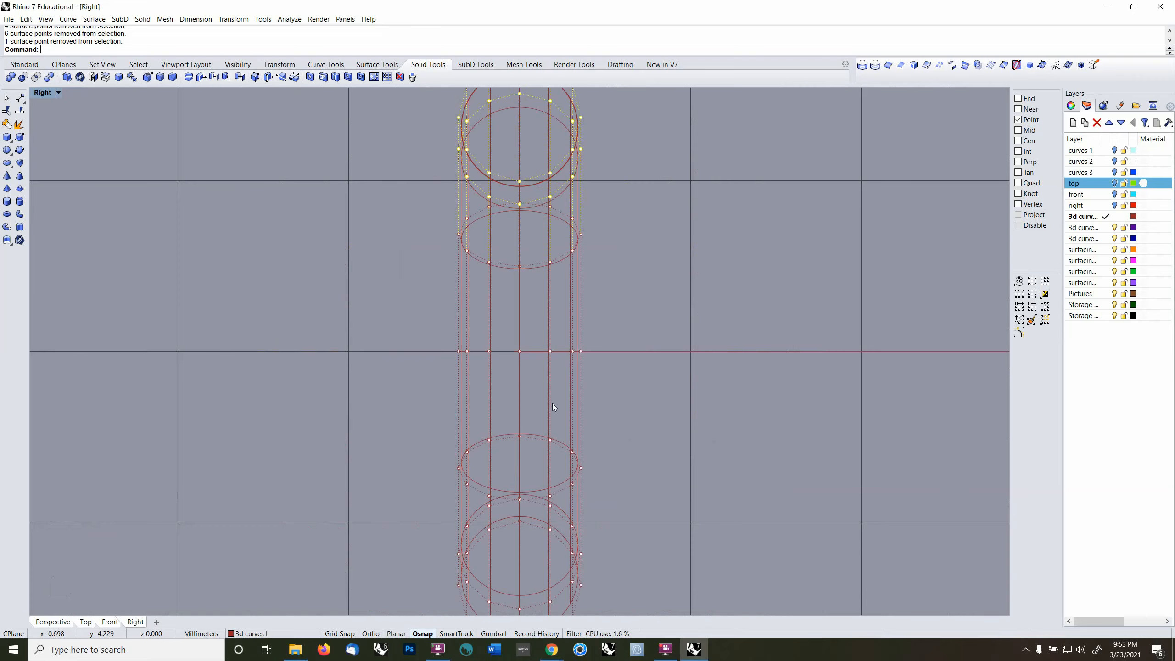
{"action": "key", "text": "ctrl+Tab"}
{"action": "right_click_drag", "start_coordinate": [574, 427], "coordinate": [536, 413]}
{"action": "key", "text": "F4"}
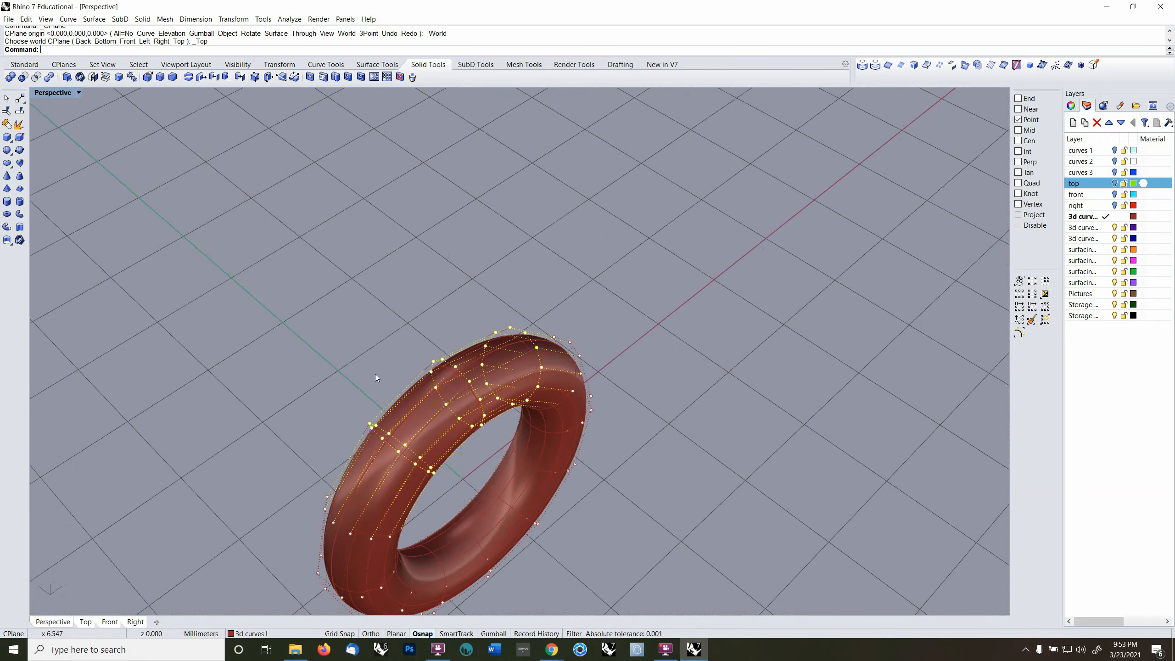
- Scale the three upper point rings non-uniformly from origin 0, by about 2.7 along Y with X and Z at 1
{"action": "left_click", "coordinate": [274, 64]}
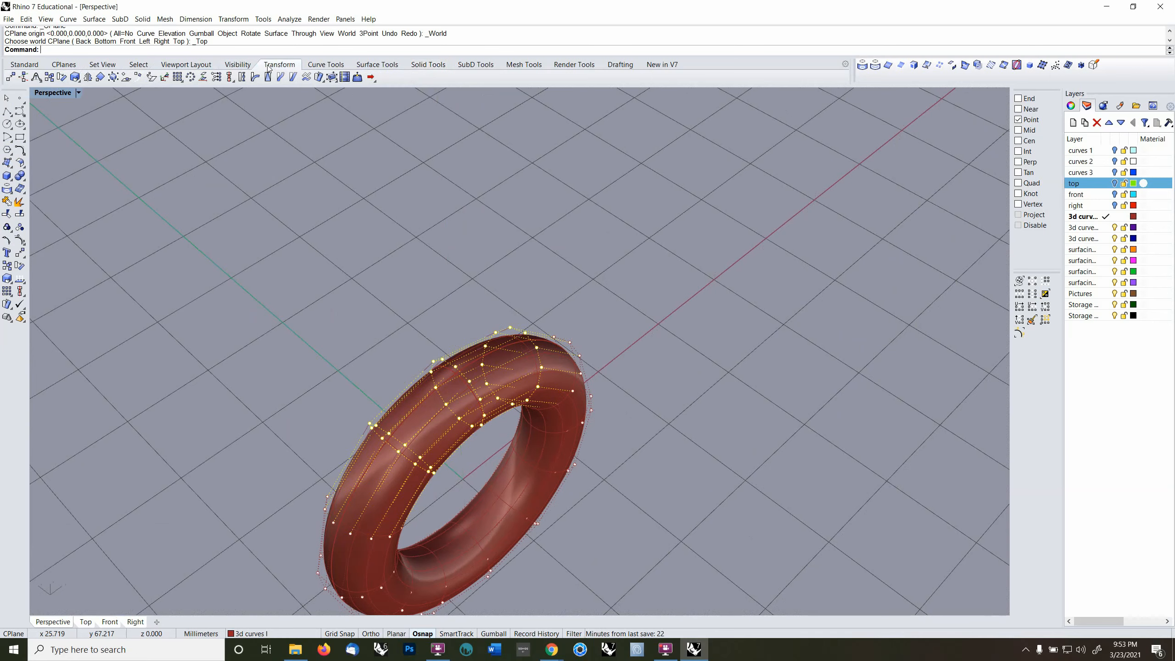
{"action": "left_click", "coordinate": [78, 78]}
{"action": "left_click", "coordinate": [114, 97]}
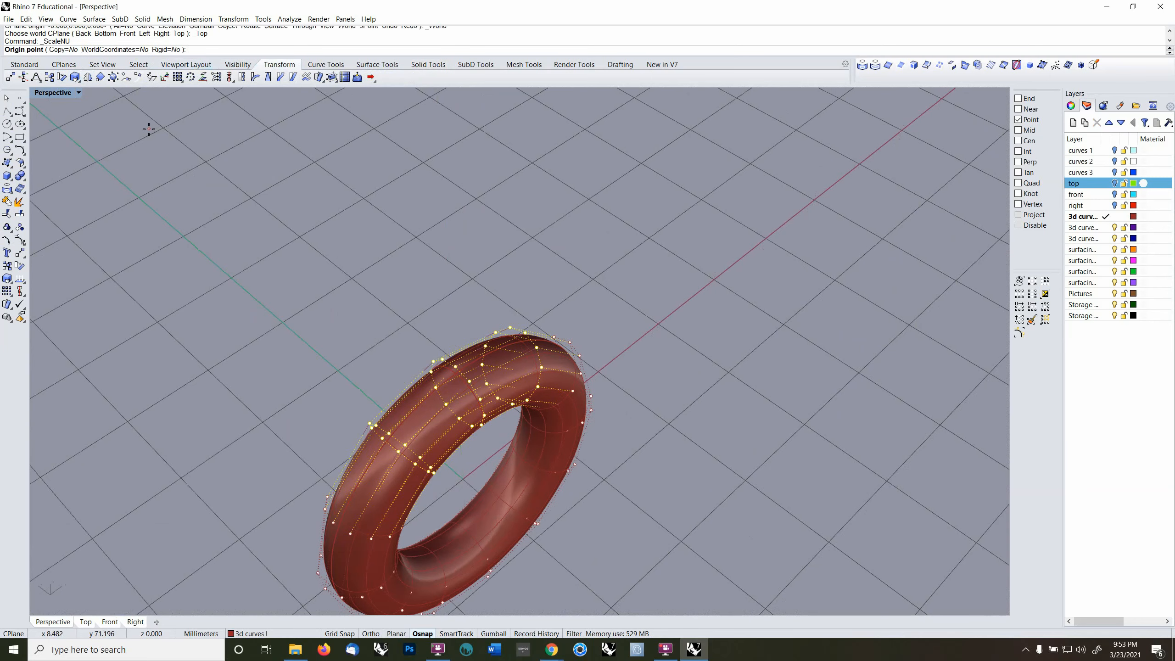
{"action": "type", "text": "0"}
{"action": "key", "text": "Return"}
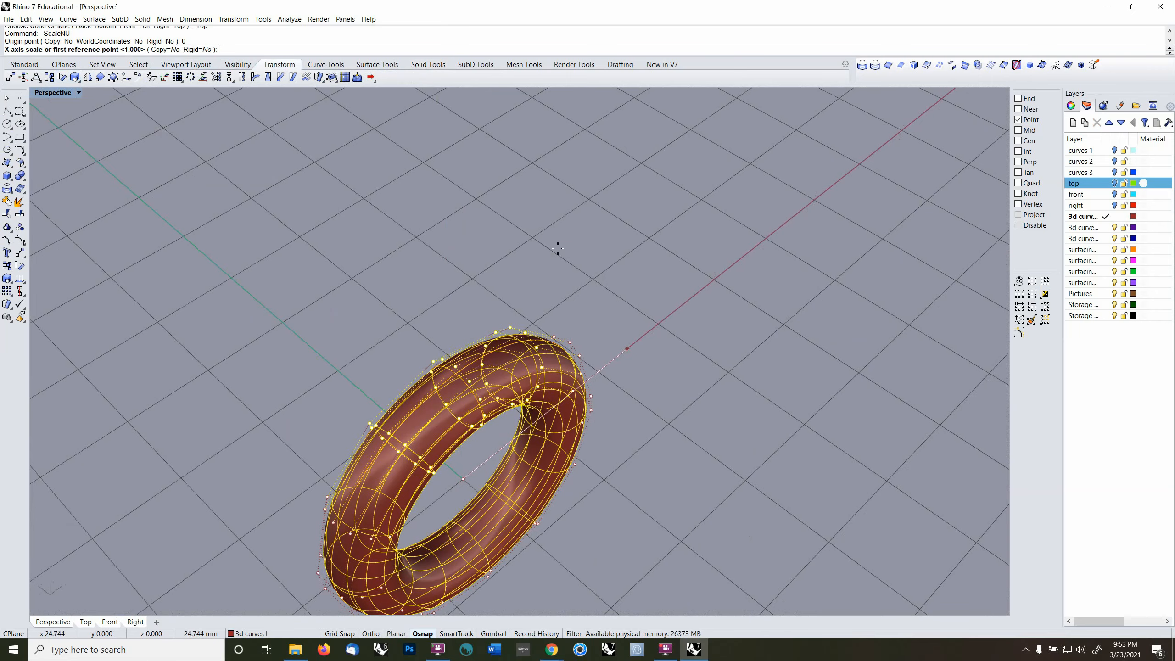
{"action": "key", "text": "Return"}
{"action": "right_click_drag", "start_coordinate": [561, 465], "coordinate": [597, 425]}
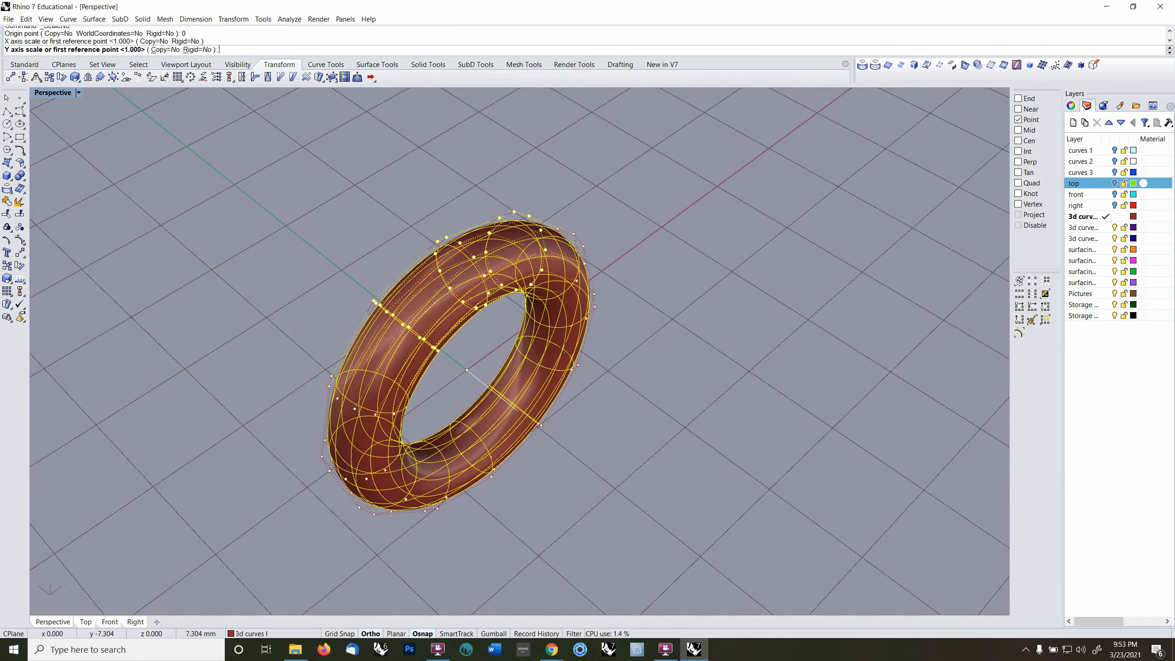
{"action": "left_click", "coordinate": [598, 425]}
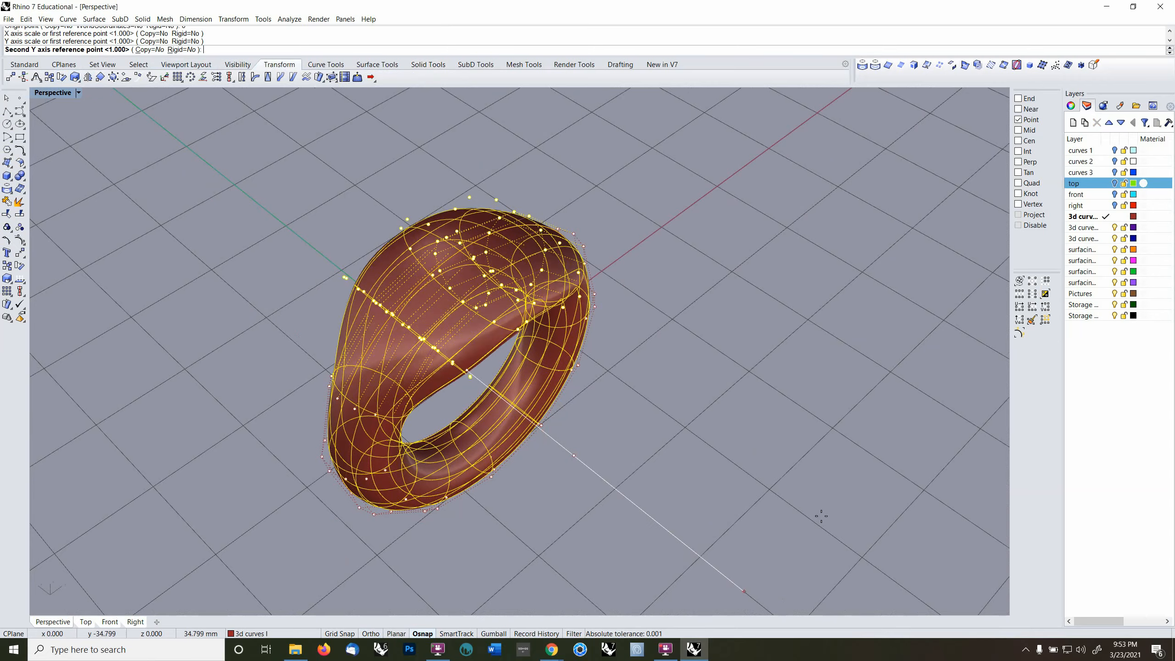
{"action": "right_click_drag", "start_coordinate": [742, 522], "coordinate": [645, 462]}
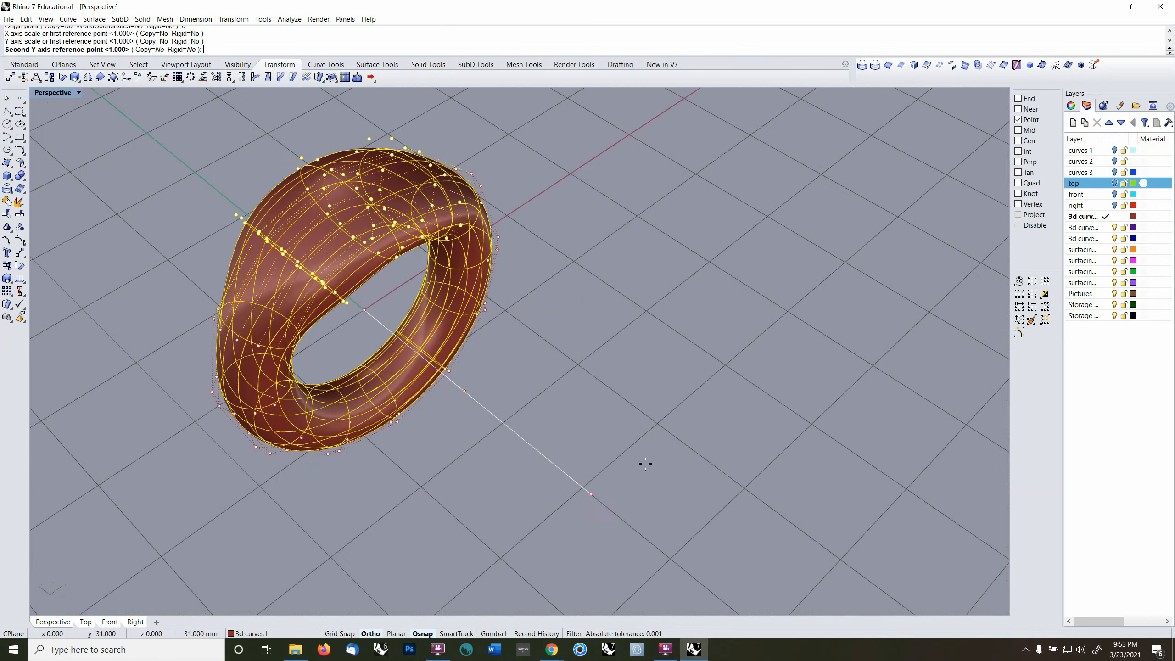
{"action": "left_click", "coordinate": [655, 500]}
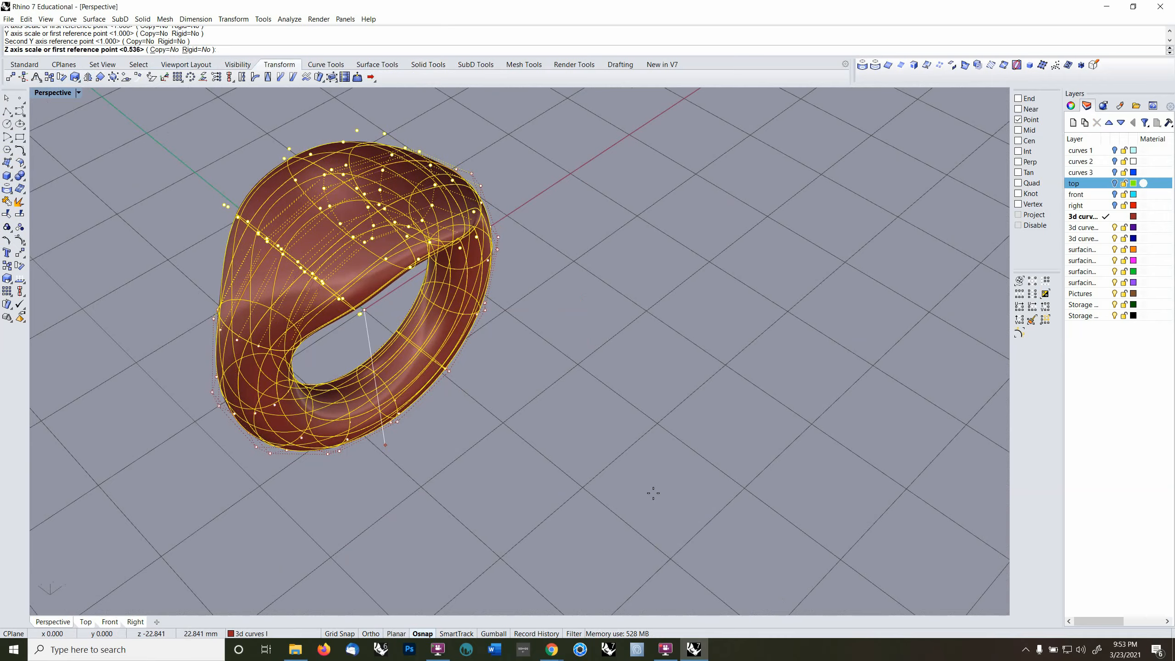
{"action": "type", "text": "1"}
{"action": "key", "text": "Return"}
- Select the two full control-point rings flanking the widened top, using one point on each side and Select V
{"action": "right_click_drag", "start_coordinate": [653, 493], "coordinate": [472, 393]}
{"action": "left_click", "coordinate": [377, 402]}
{"action": "left_click", "coordinate": [457, 235], "text": "shift"}
{"action": "right_click", "coordinate": [436, 344]}
{"action": "left_click", "coordinate": [471, 126]}
- Scale the two flanking rings non-uniformly from origin 0, by about 1.6 along Y with X and Z at 1
{"action": "right_click", "coordinate": [436, 344]}
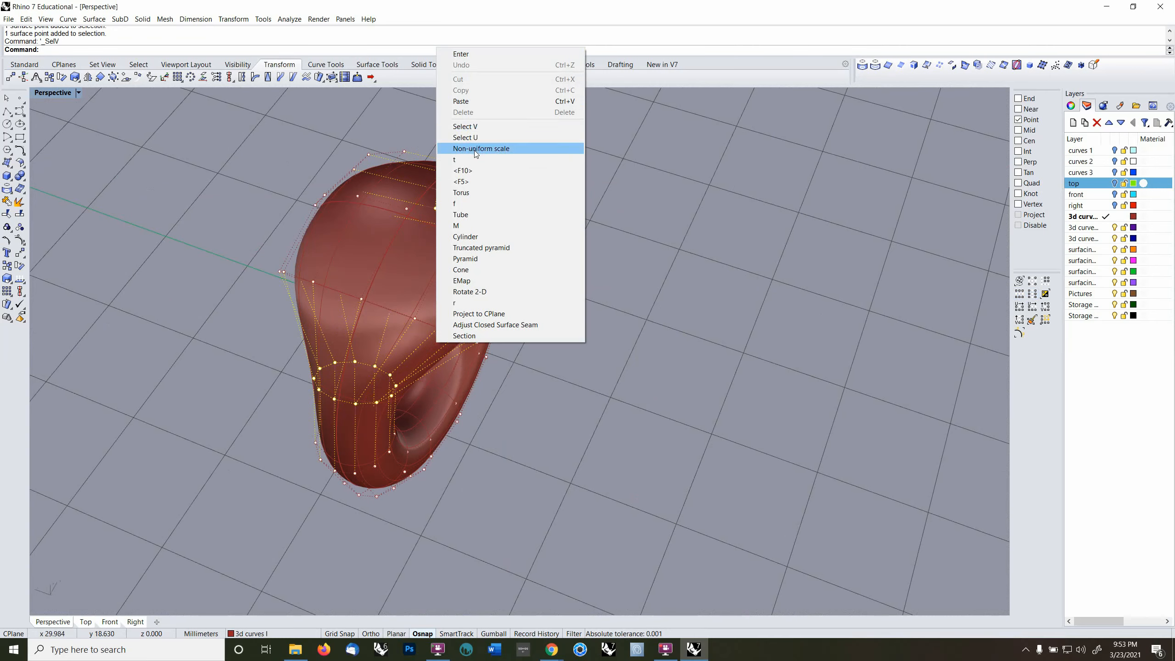
{"action": "left_click", "coordinate": [475, 149]}
{"action": "type", "text": "0"}
{"action": "key", "text": "Return"}
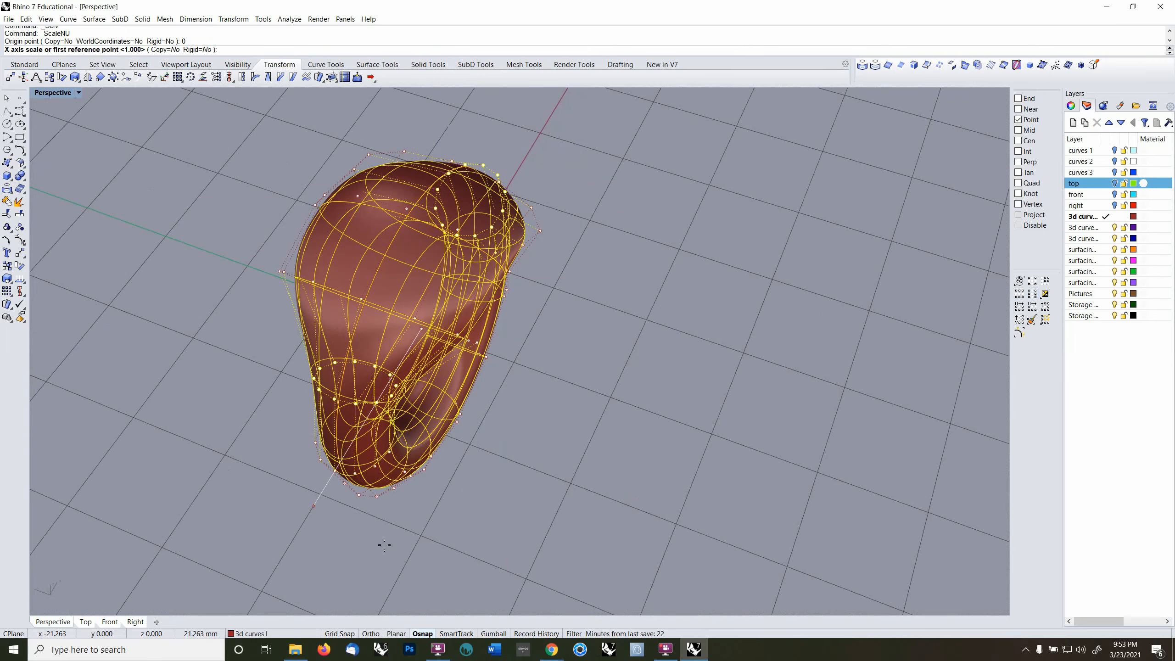
{"action": "key", "text": "Return"}
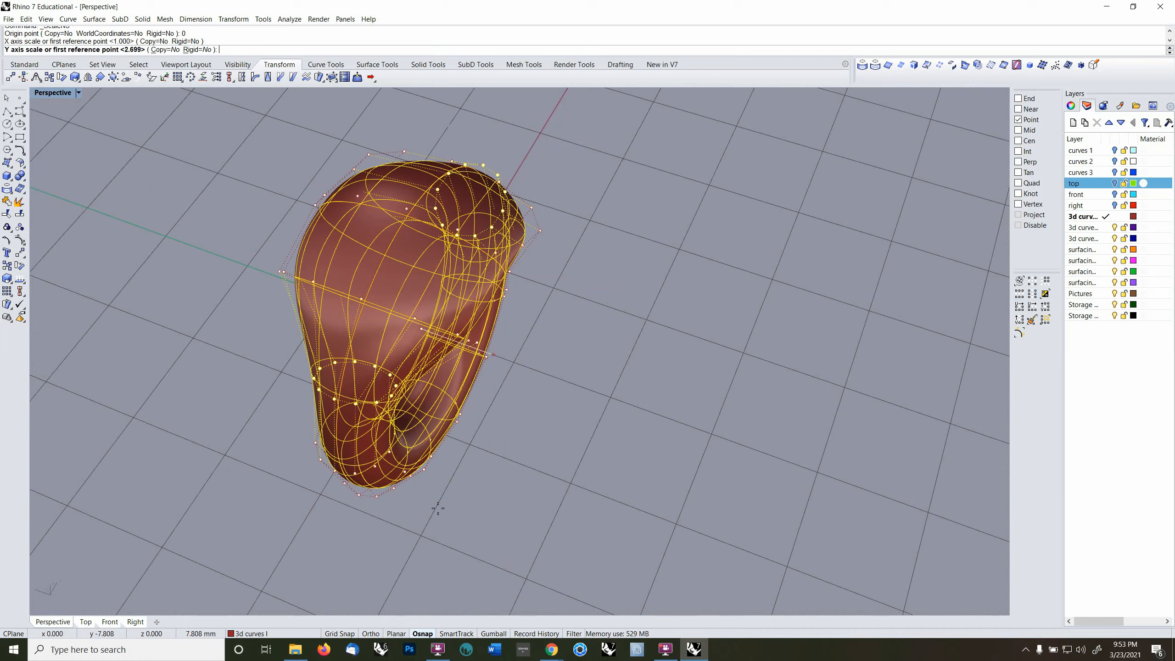
{"action": "left_click", "coordinate": [504, 490]}
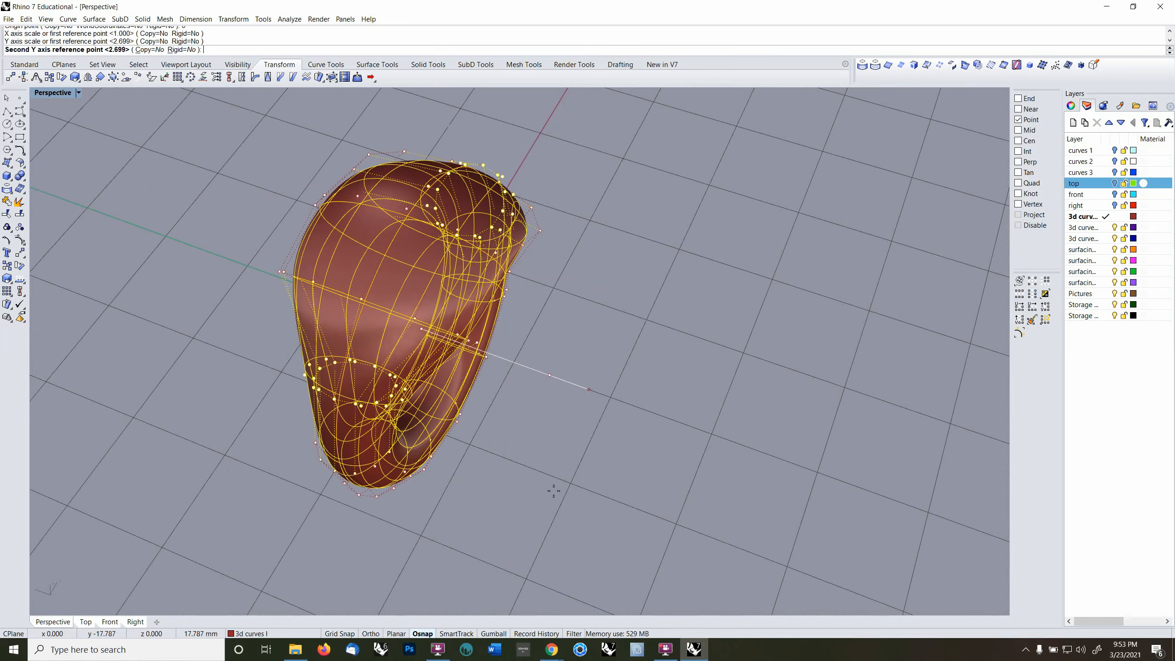
{"action": "left_click", "coordinate": [594, 498]}
{"action": "key", "text": "Return"}
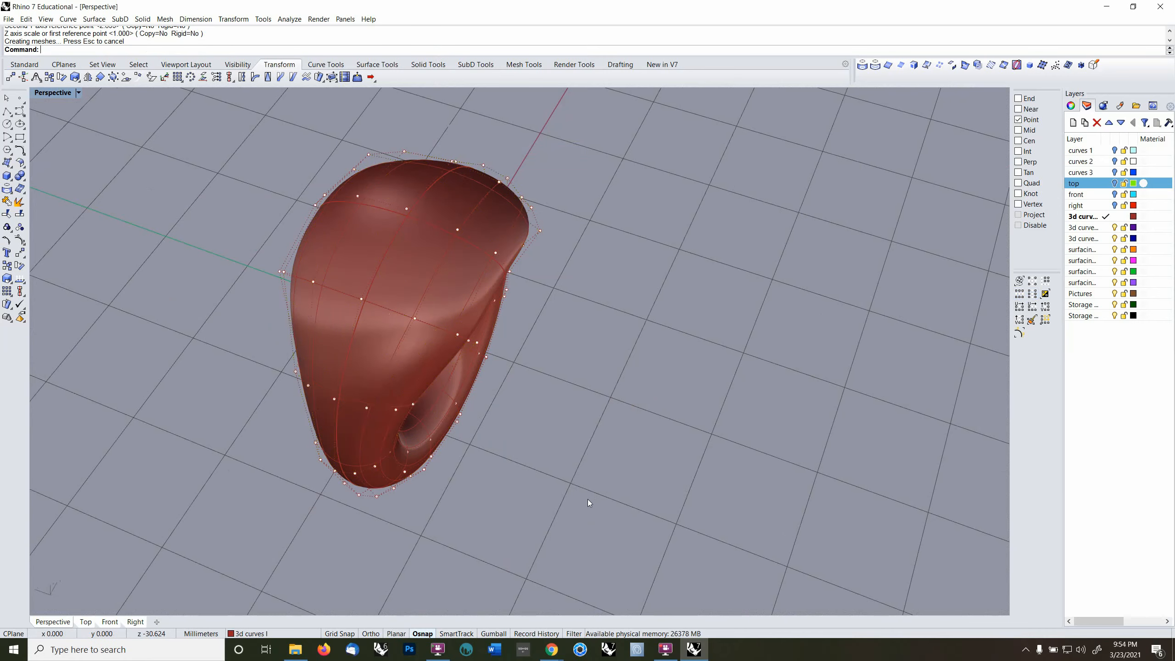
- Select only the control-point ring at the very bottom of the torus, excluding the neighbouring ring's points
{"action": "right_click_drag", "start_coordinate": [588, 500], "coordinate": [525, 452]}
{"action": "left_click_drag", "start_coordinate": [517, 401], "coordinate": [622, 599]}
{"action": "right_click_drag", "start_coordinate": [623, 600], "coordinate": [583, 551]}
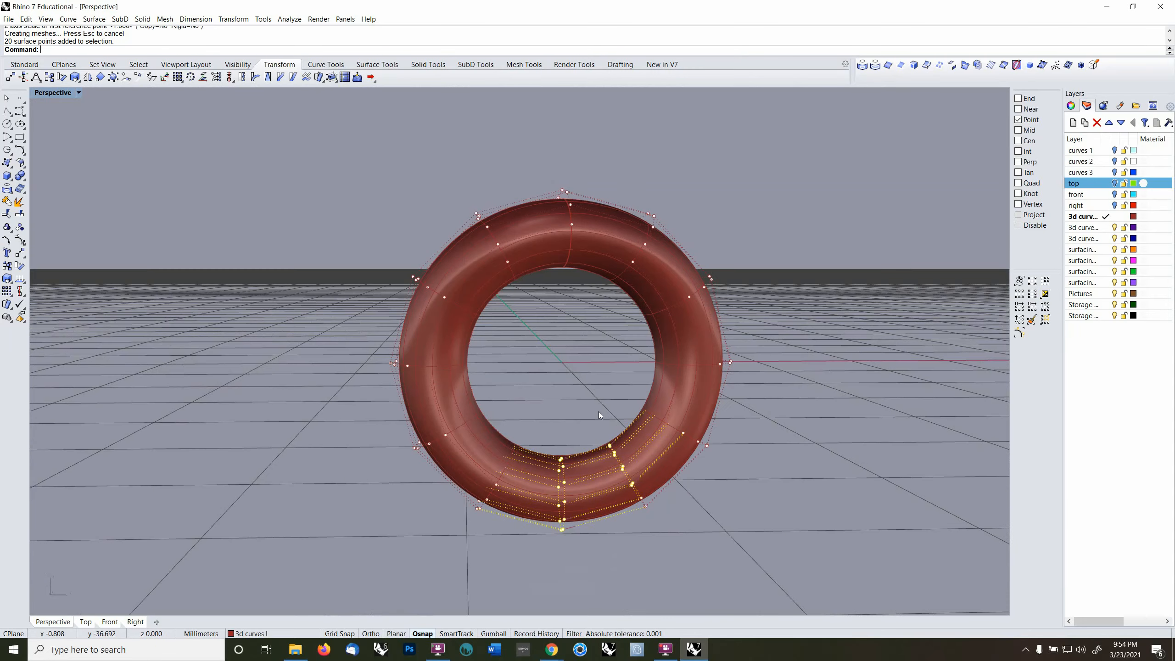
{"action": "left_click_drag", "start_coordinate": [598, 411], "coordinate": [688, 540]}
{"action": "right_click_drag", "start_coordinate": [688, 540], "coordinate": [717, 573]}
- Flatten the bottom ring with a non-uniform scale along Z from its inner point, keeping X and Y at 1
{"action": "left_click", "coordinate": [75, 77]}
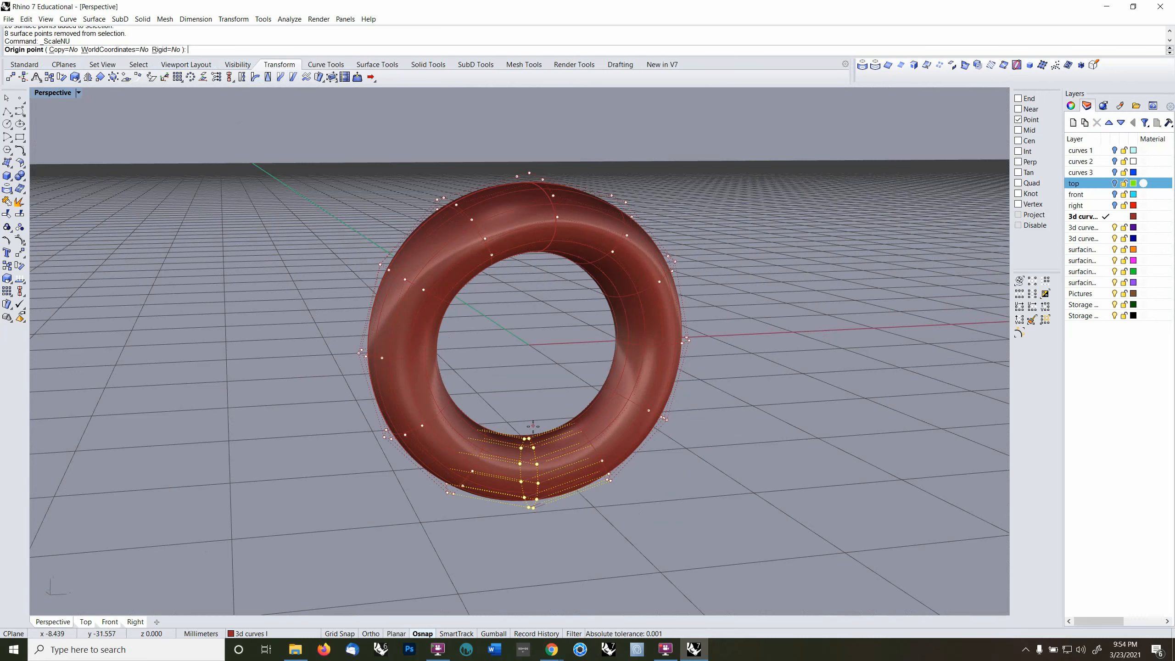
{"action": "left_click", "coordinate": [528, 438]}
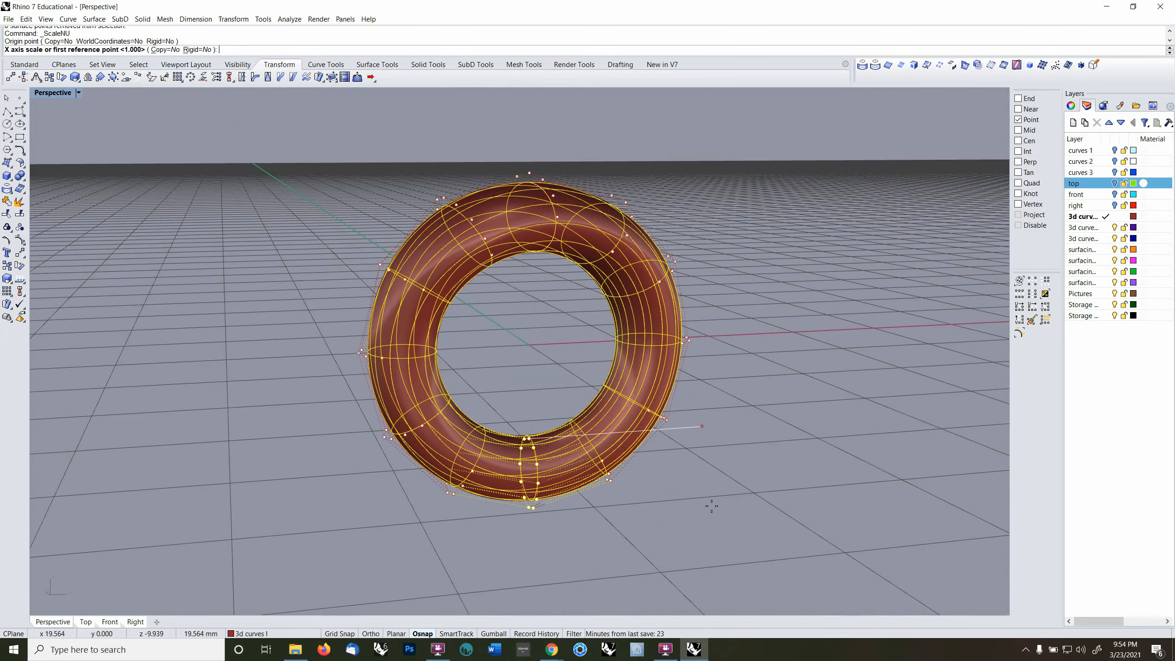
{"action": "key", "text": "Return"}
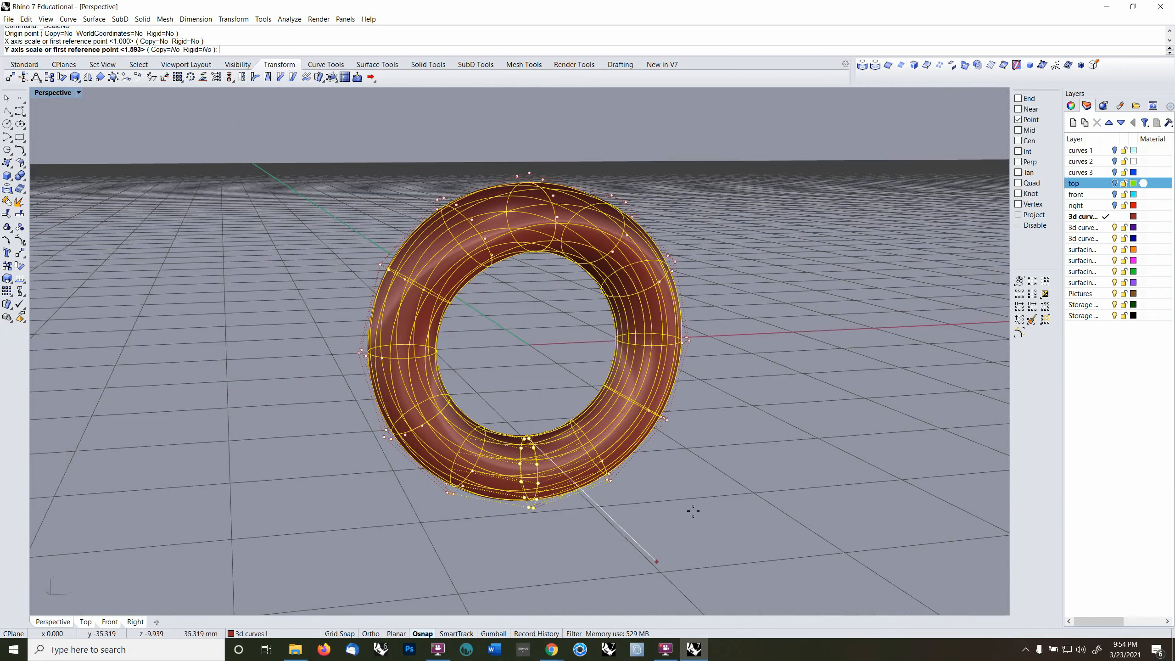
{"action": "type", "text": "1"}
{"action": "key", "text": "Return"}
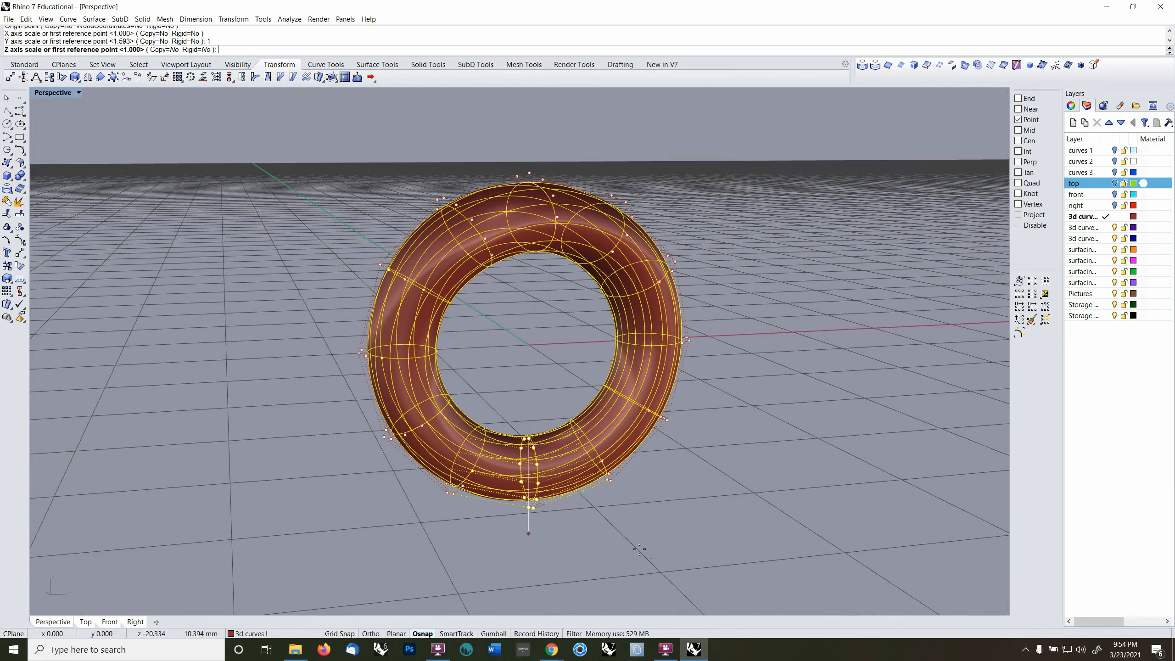
{"action": "left_click", "coordinate": [528, 553]}
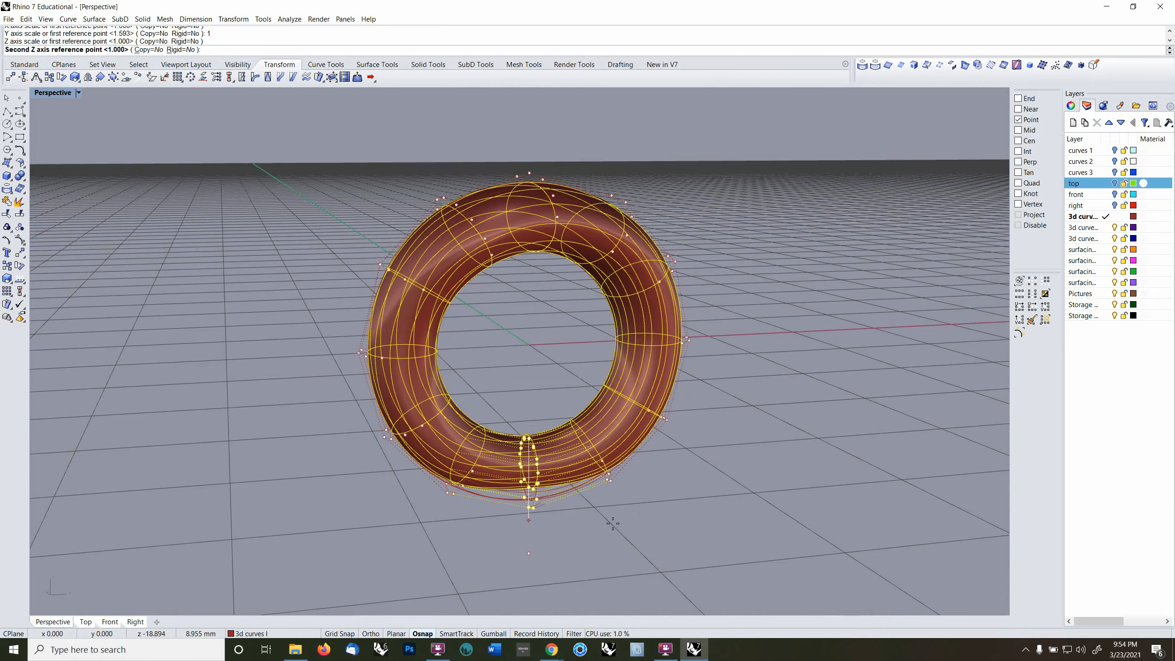
{"action": "left_click", "coordinate": [612, 522]}
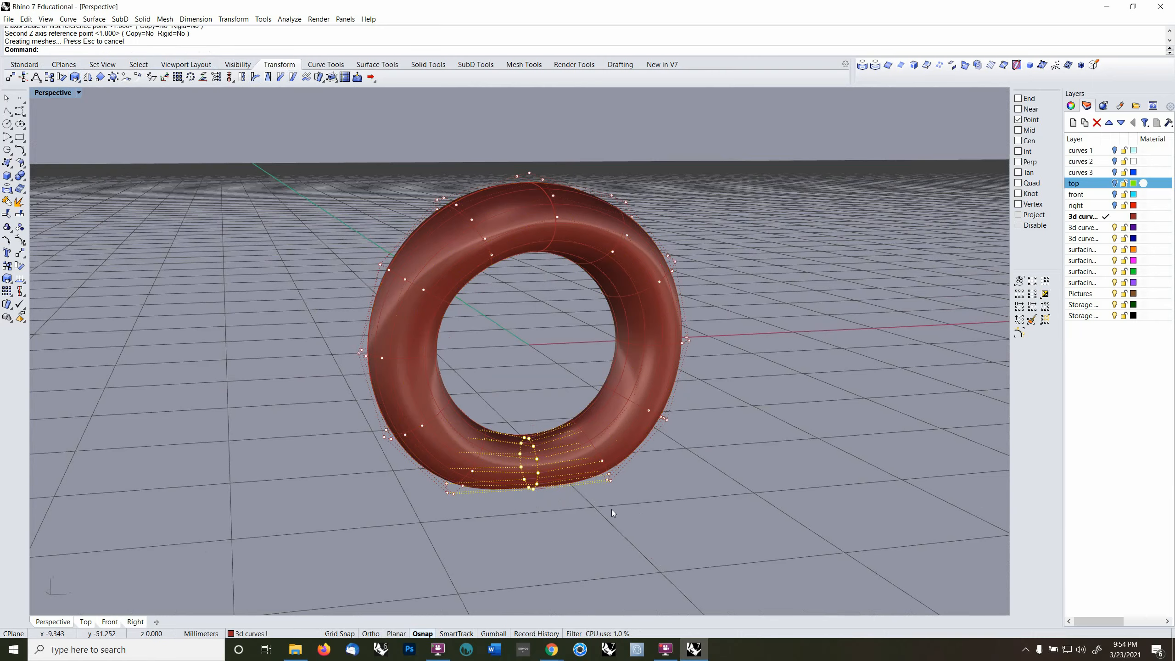
- Select the two full control-point rings on either side of the flattened bottom with Select V
{"action": "mouse_move", "coordinate": [611, 508]}
{"action": "right_mouse_down"}
{"action": "mouse_move", "coordinate": [610, 482]}
{"action": "mouse_move", "coordinate": [607, 509]}
{"action": "right_mouse_up"}
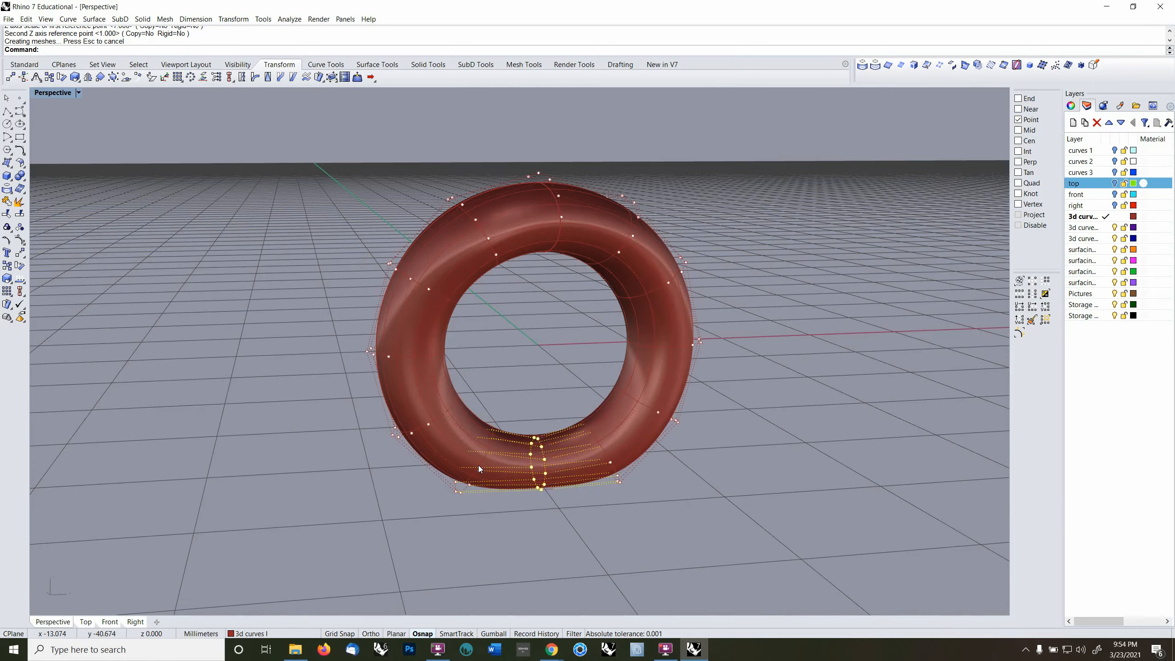
{"action": "left_click", "coordinate": [479, 469]}
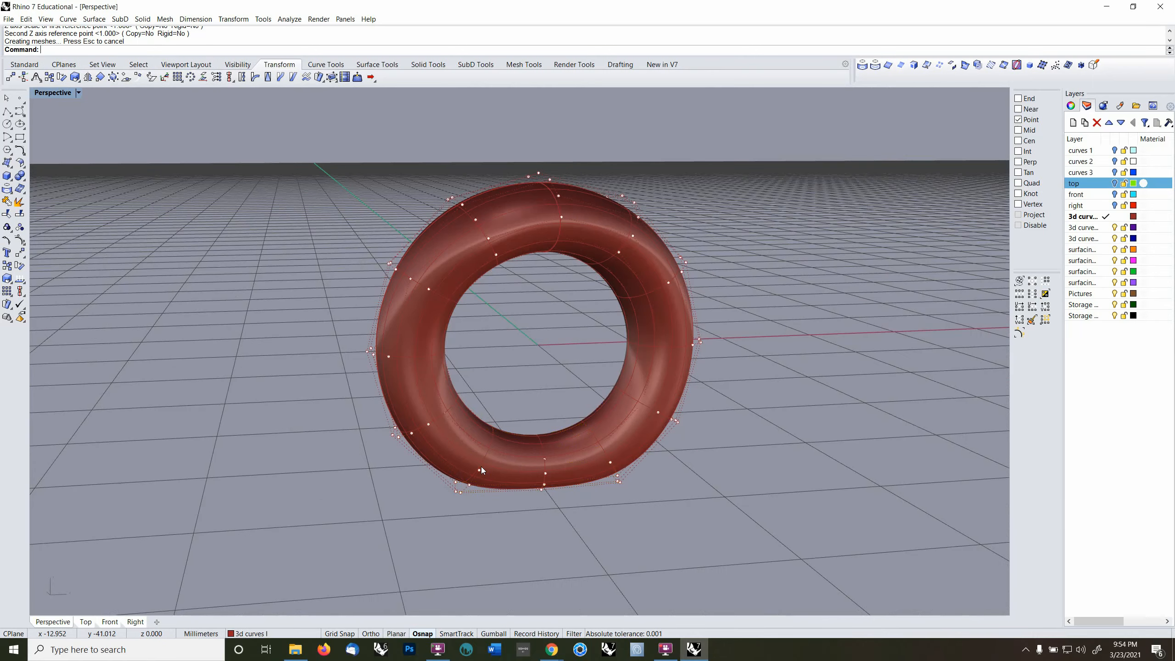
{"action": "left_click", "coordinate": [611, 463], "text": "shift"}
{"action": "right_click_drag", "start_coordinate": [609, 458], "coordinate": [566, 452]}
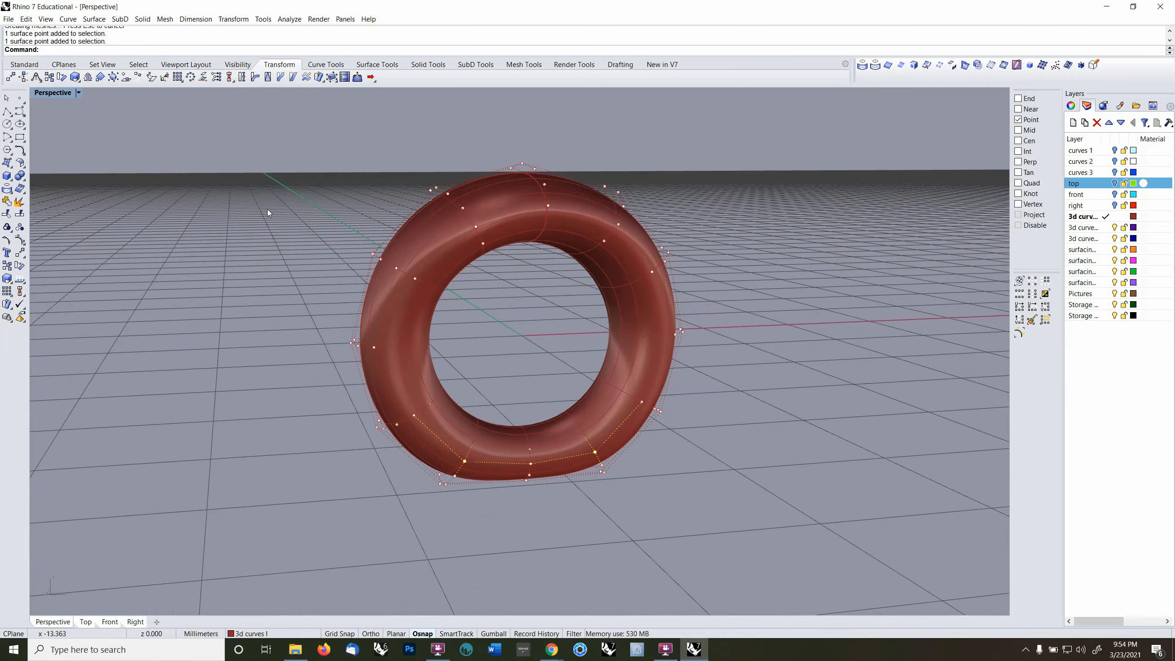
{"action": "left_click", "coordinate": [1032, 293]}
{"action": "right_click_drag", "start_coordinate": [670, 398], "coordinate": [555, 428]}
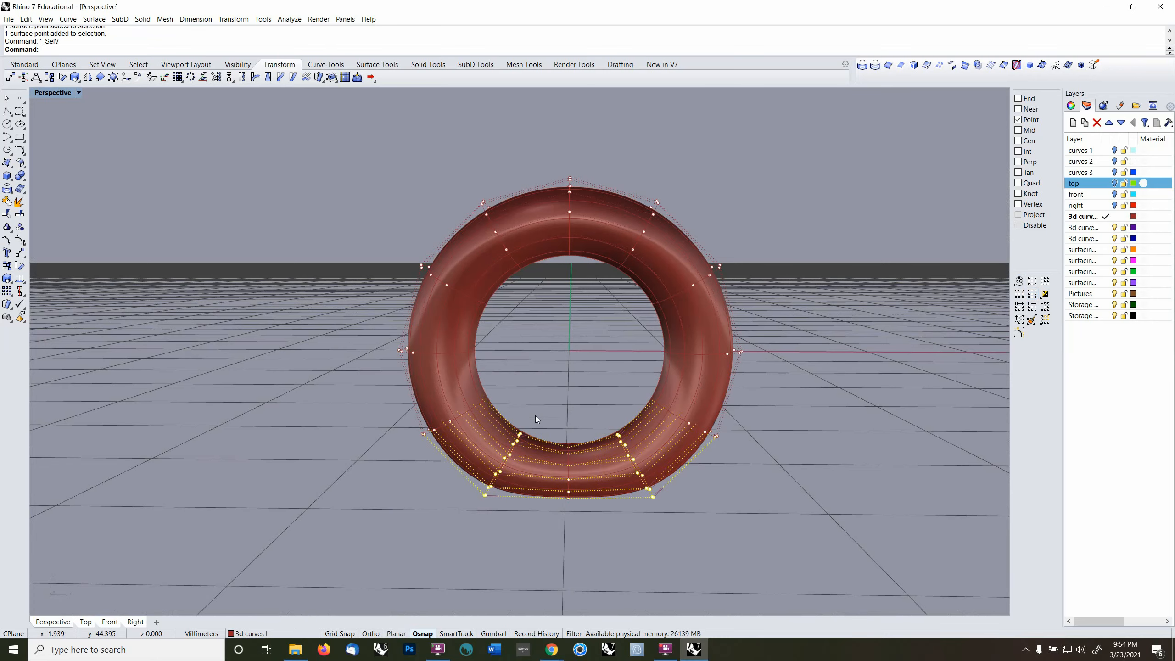
{"action": "right_click_drag", "start_coordinate": [535, 416], "coordinate": [593, 392]}
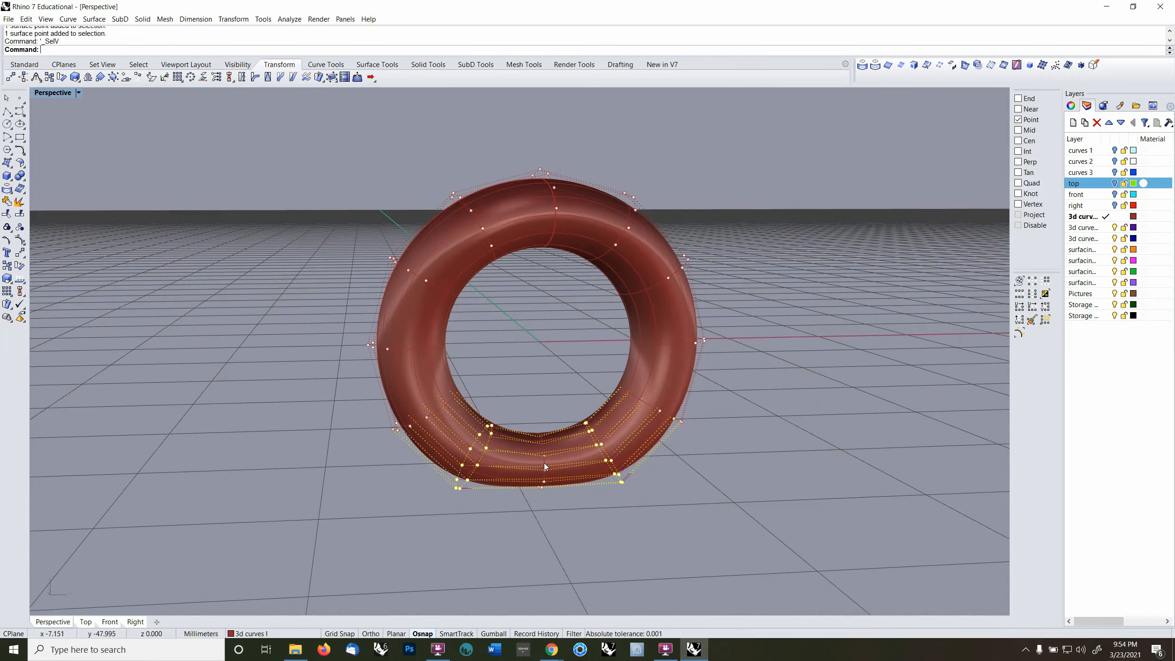
{"action": "mouse_move", "coordinate": [544, 462]}
{"action": "right_mouse_down"}
{"action": "mouse_move", "coordinate": [542, 444]}
{"action": "mouse_move", "coordinate": [552, 480]}
{"action": "right_mouse_up"}
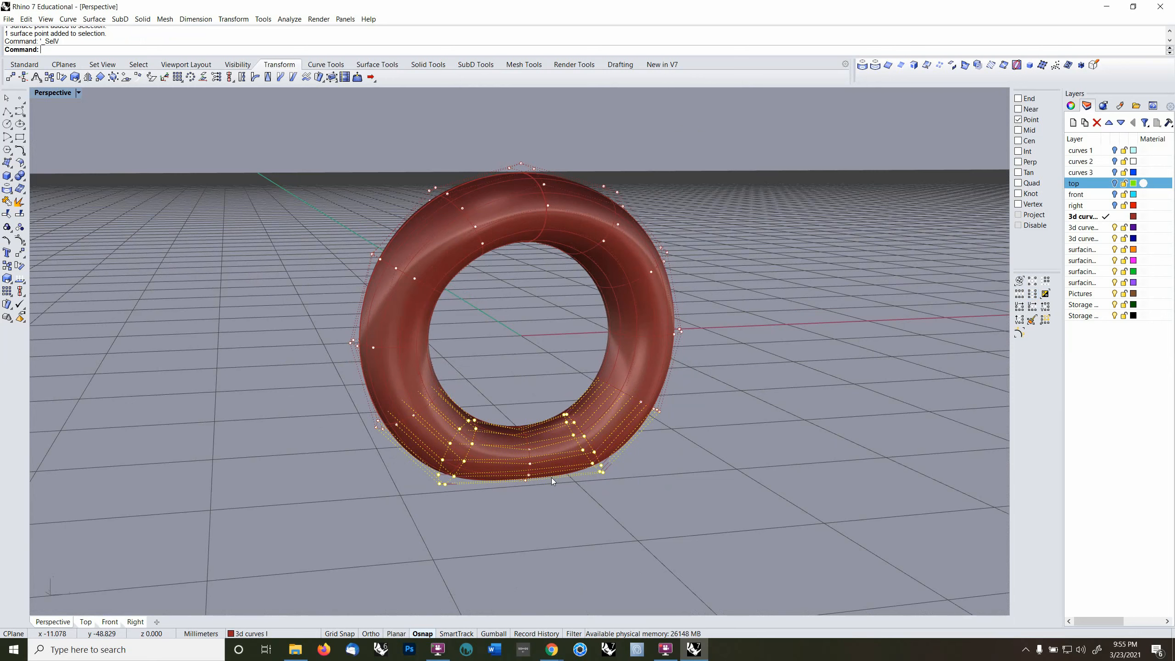
{"action": "left_click_drag", "start_coordinate": [556, 377], "coordinate": [636, 504]}
{"action": "left_click", "coordinate": [494, 634]}
{"action": "scroll", "coordinate": [462, 442], "scroll_direction": "up", "scroll_amount": 1}
{"action": "key", "text": "Escape"}
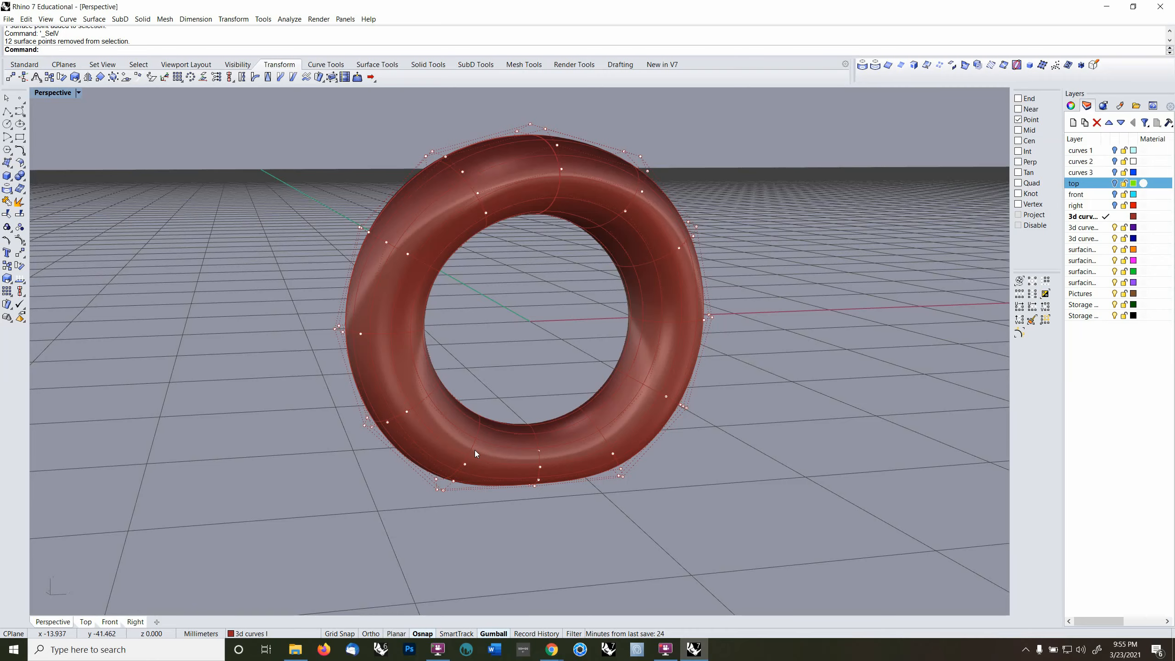
{"action": "left_click", "coordinate": [465, 463]}
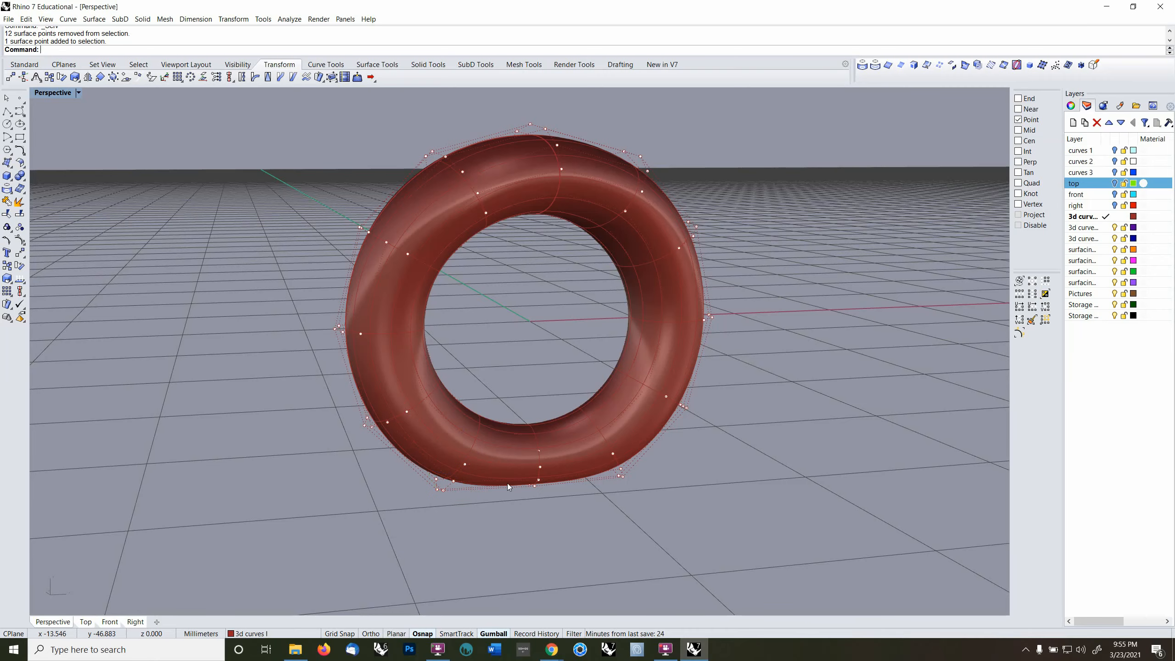
- Align the construction plane with the ring's face and switch the perspective view to Wireframe display
{"action": "right_click_drag", "start_coordinate": [508, 484], "coordinate": [561, 437]}
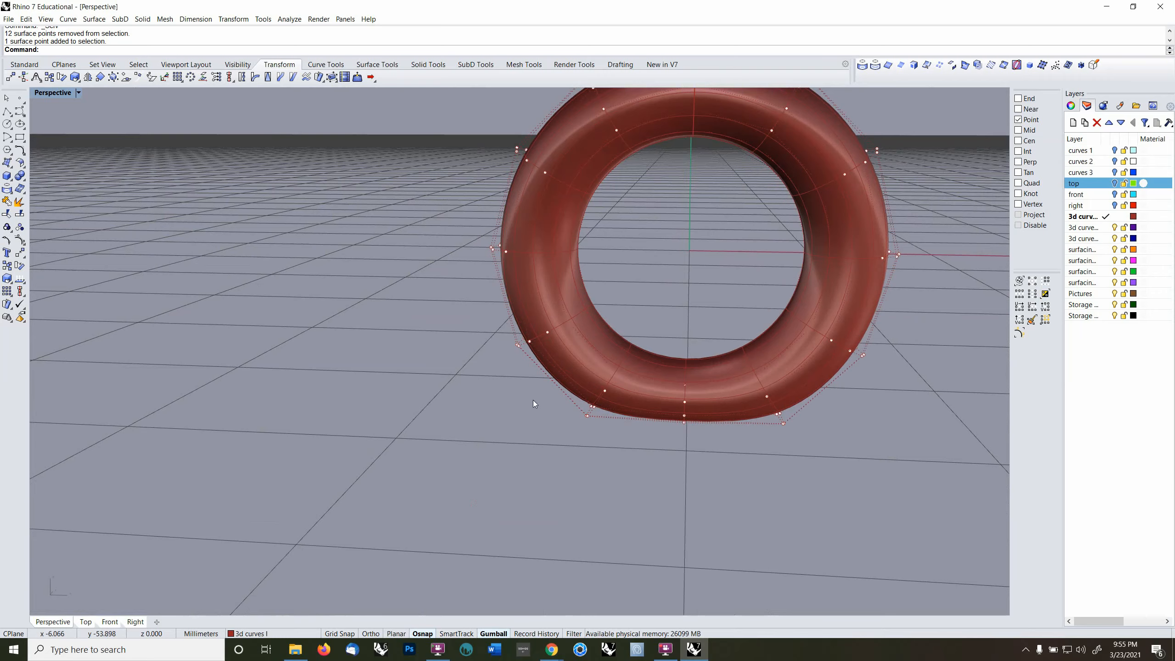
{"action": "right_click_drag", "start_coordinate": [533, 400], "coordinate": [564, 445]}
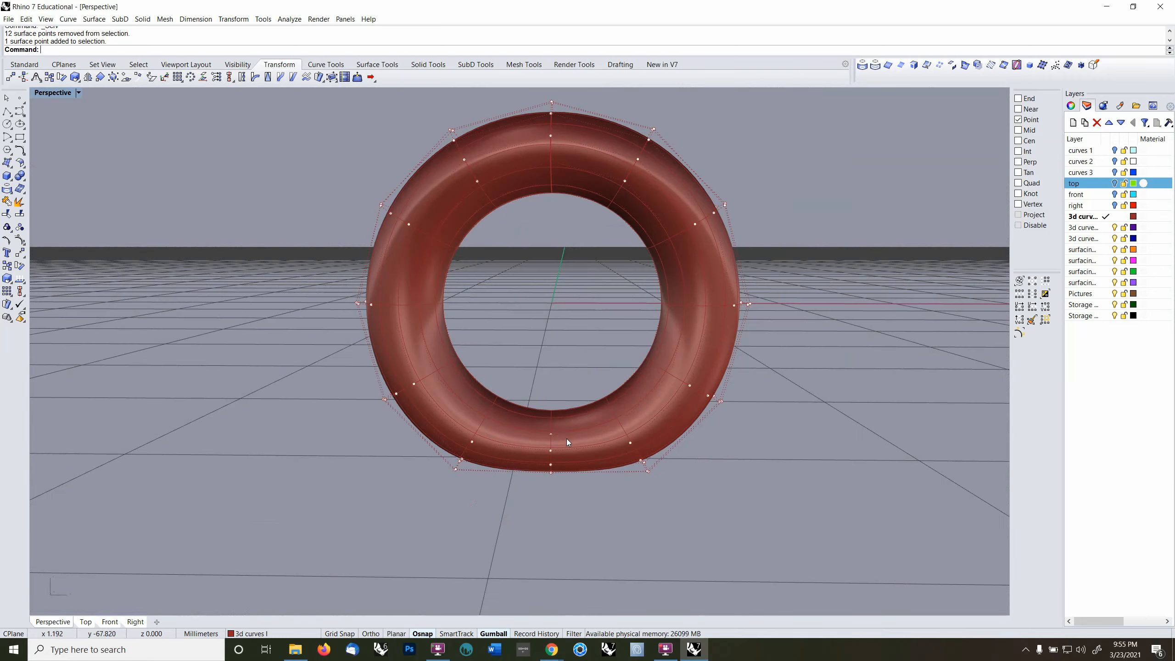
{"action": "key", "text": "F4"}
{"action": "key", "text": "ctrl+alt+w"}
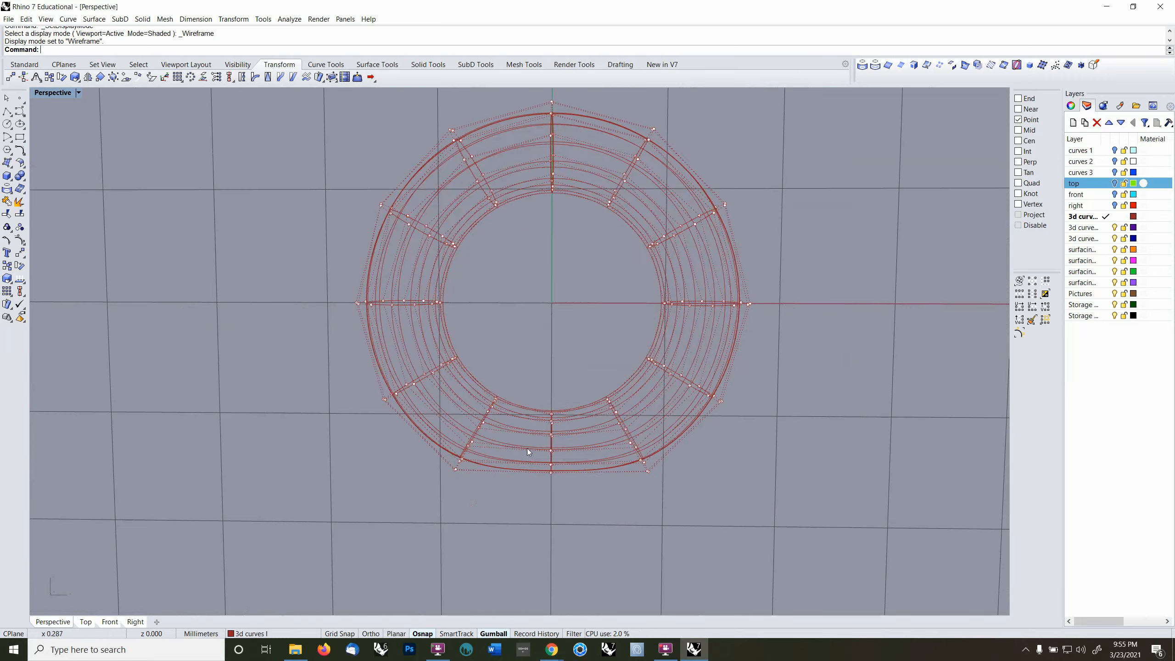
- Select one control point on each ring flanking the bottom, restore Shaded display, and extend the selection to both full rings with Select V
{"action": "right_click_drag", "start_coordinate": [526, 448], "coordinate": [578, 419]}
{"action": "left_click", "coordinate": [492, 402]}
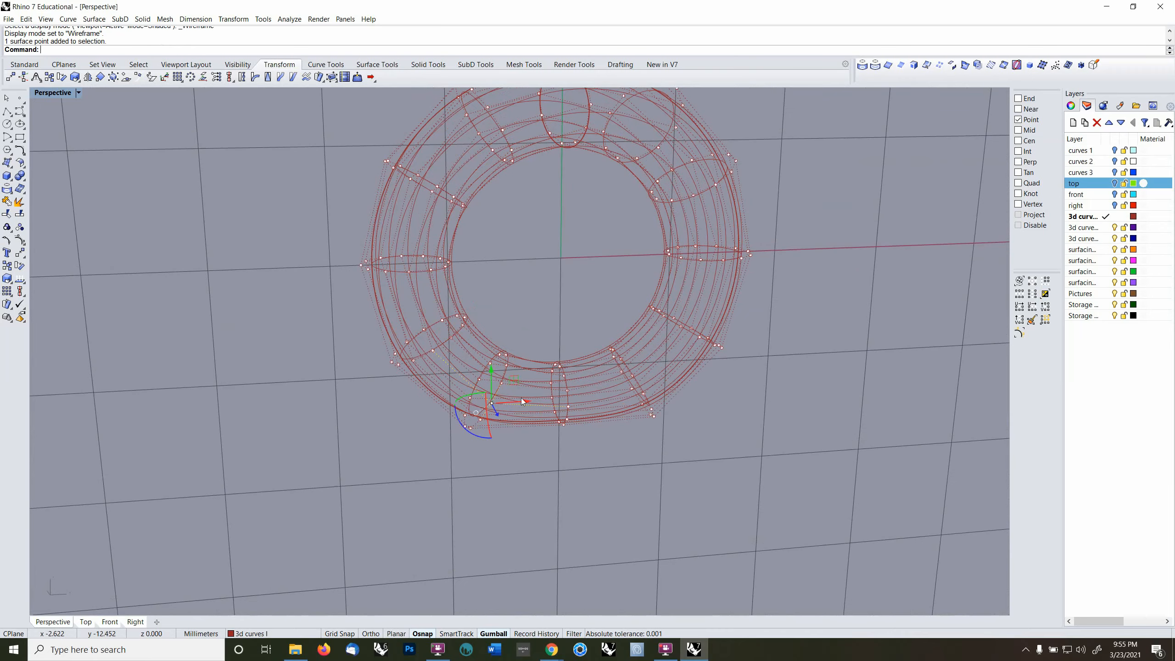
{"action": "left_click", "coordinate": [631, 388], "text": "shift"}
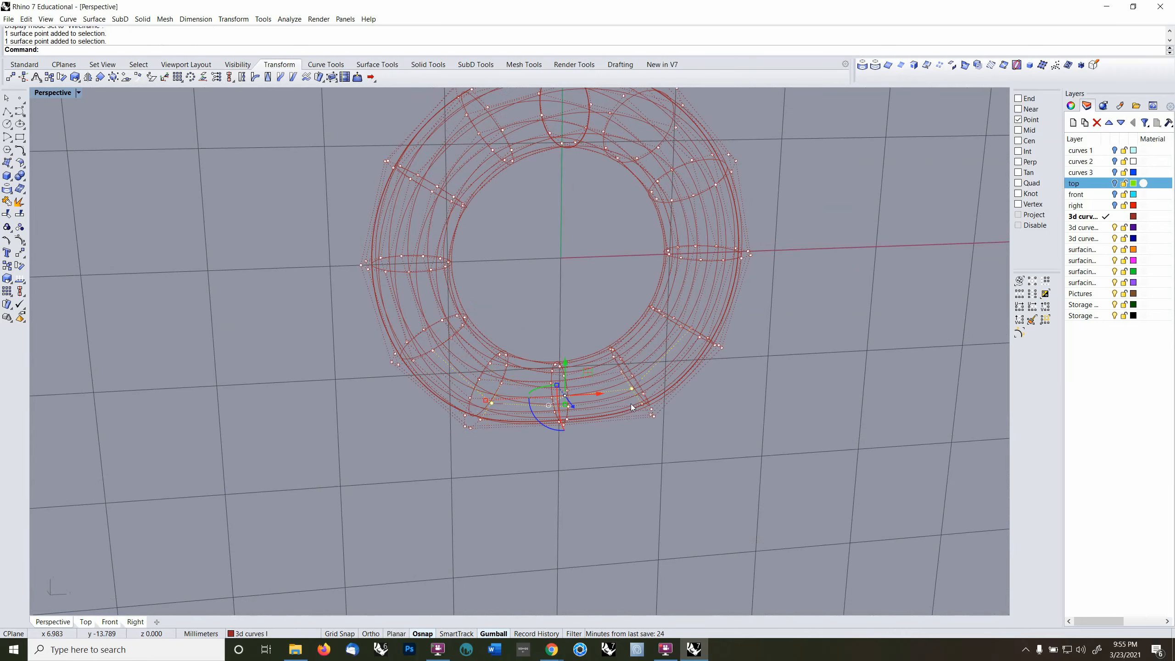
{"action": "key", "text": "ctrl+alt+s"}
{"action": "left_click", "coordinate": [1033, 295]}
- Remove the three near inner-side control points of each flanking ring from the selection
{"action": "scroll", "coordinate": [564, 398], "scroll_direction": "up", "scroll_amount": 10}
{"action": "right_click_drag", "start_coordinate": [564, 445], "coordinate": [587, 460]}
{"action": "left_click", "coordinate": [382, 375], "text": "ctrl"}
{"action": "left_click", "coordinate": [371, 327], "text": "ctrl"}
{"action": "left_click", "coordinate": [349, 306], "text": "ctrl"}
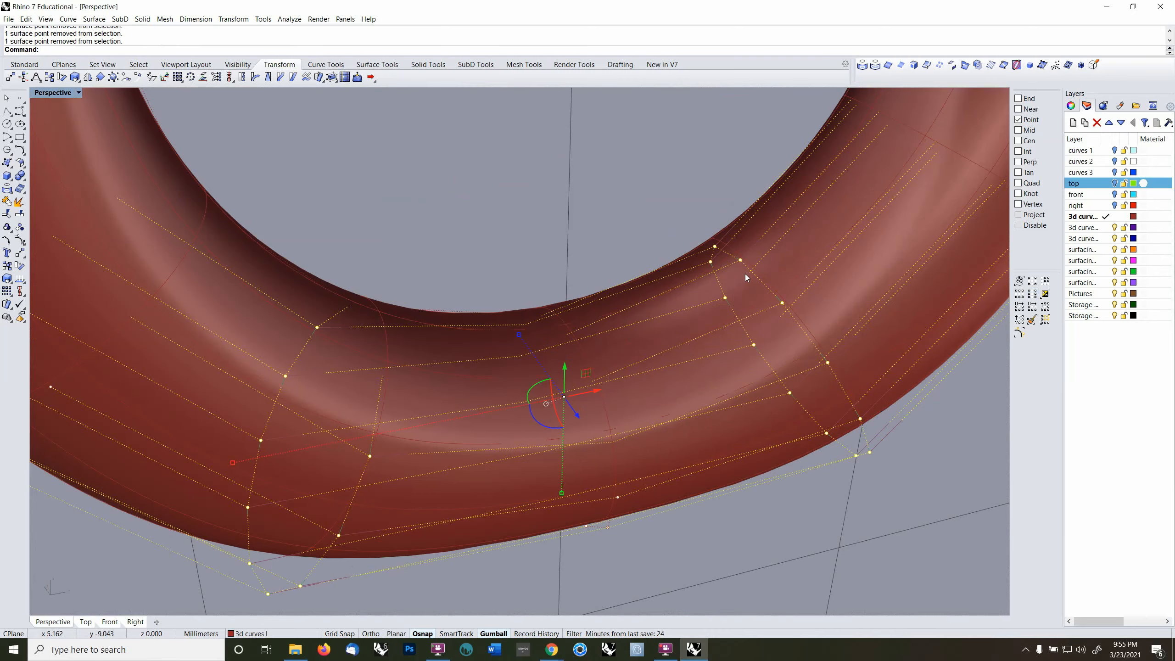
{"action": "left_click", "coordinate": [782, 303], "text": "ctrl"}
{"action": "left_click", "coordinate": [740, 260], "text": "ctrl"}
{"action": "left_click", "coordinate": [714, 247], "text": "ctrl"}
- Turn off the Gumball and move the selected control points about 1.25 mm straight up towards the ring's centre with Ortho on
{"action": "scroll", "coordinate": [748, 279], "scroll_direction": "down", "scroll_amount": 6}
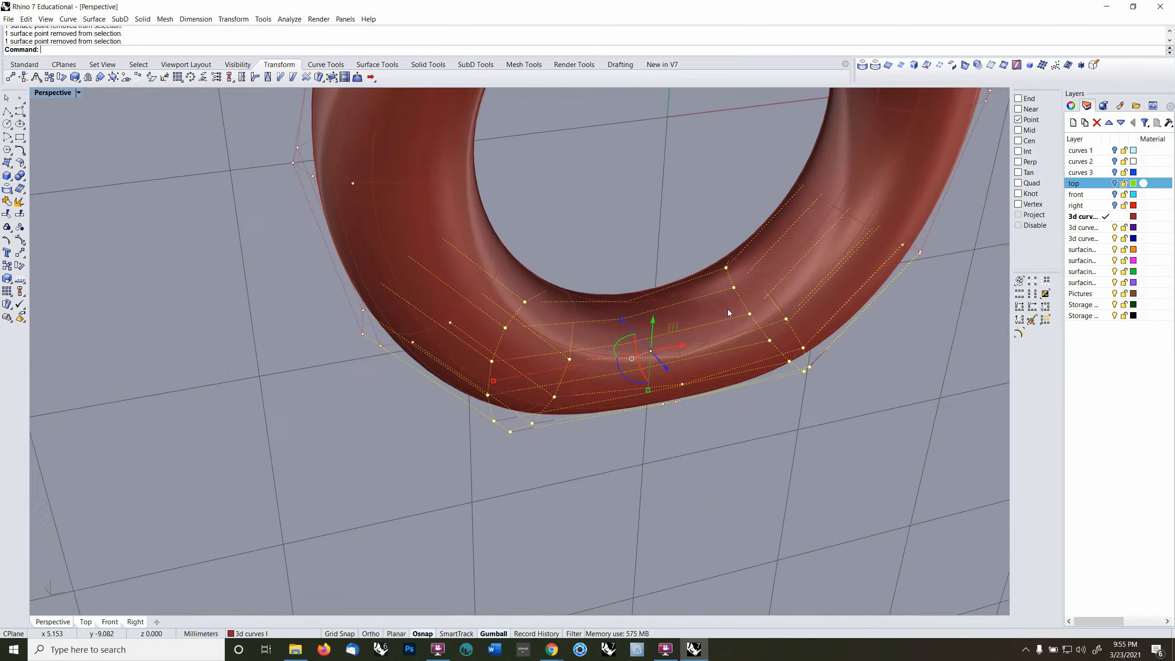
{"action": "right_click_drag", "start_coordinate": [711, 357], "coordinate": [597, 322]}
{"action": "left_click", "coordinate": [493, 634]}
{"action": "type", "text": "m"}
{"action": "key", "text": "Return"}
{"action": "left_click", "coordinate": [603, 301]}
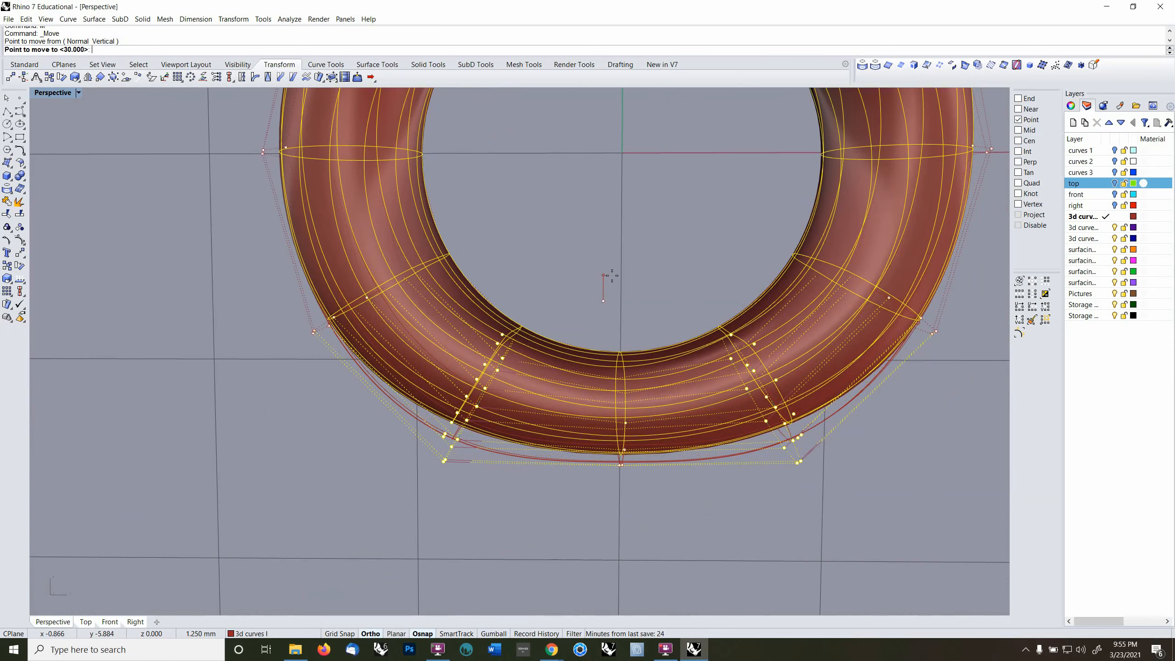
{"action": "left_click", "coordinate": [611, 275]}
{"action": "right_click_drag", "start_coordinate": [611, 275], "coordinate": [619, 446]}
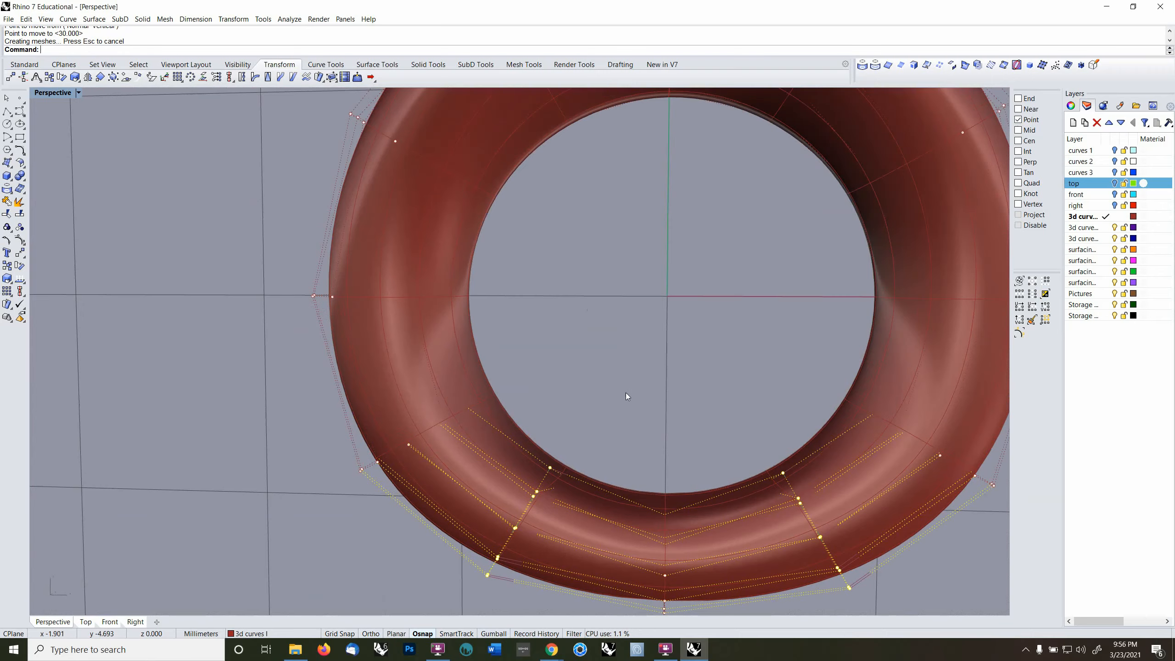
{"action": "right_click_drag", "start_coordinate": [626, 393], "coordinate": [572, 438], "text": "shift"}
{"action": "left_click_drag", "start_coordinate": [174, 294], "coordinate": [523, 389]}
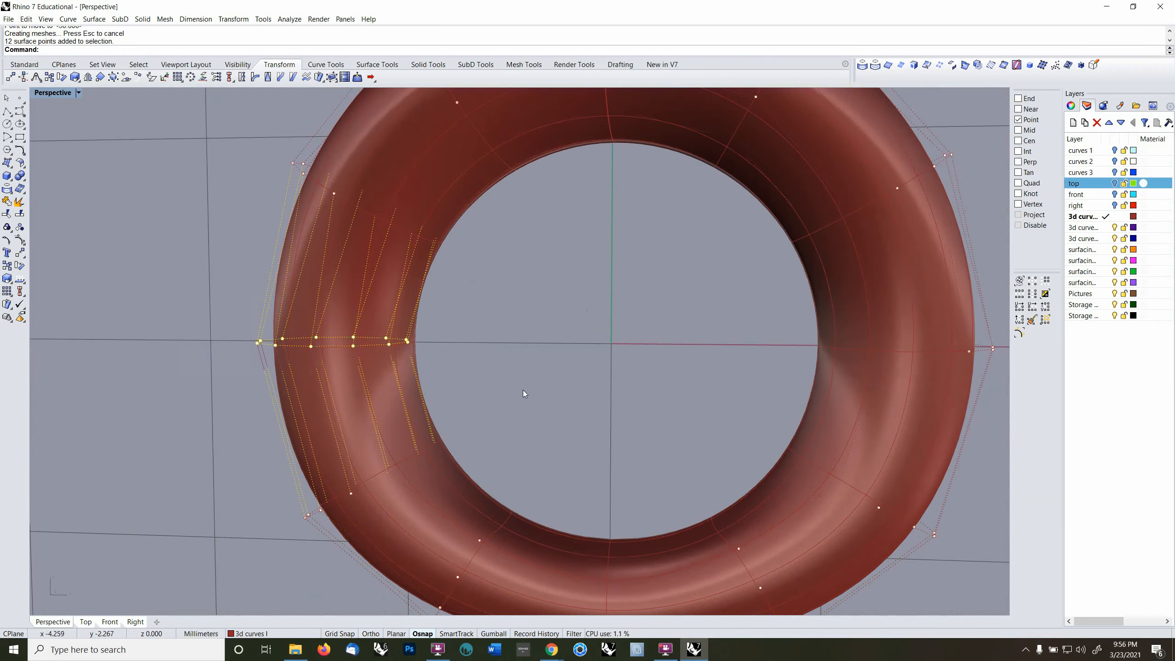
{"action": "right_click_drag", "start_coordinate": [523, 389], "coordinate": [493, 362]}
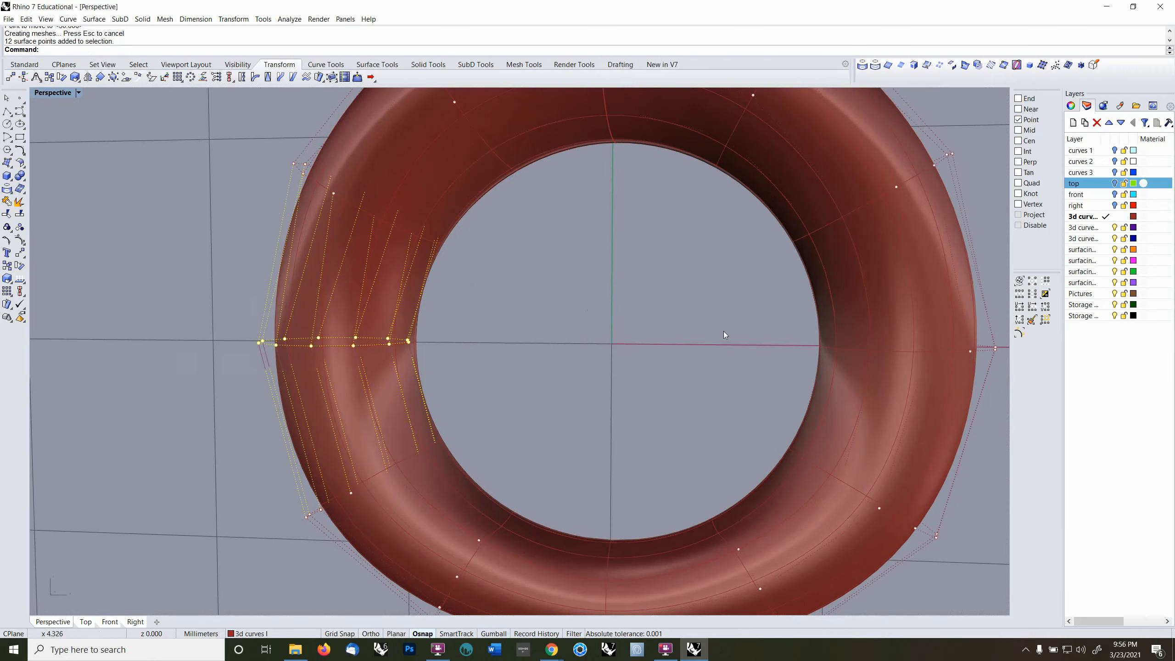
{"action": "right_click_drag", "start_coordinate": [723, 331], "coordinate": [647, 343], "text": "shift"}
{"action": "left_click_drag", "start_coordinate": [758, 320], "coordinate": [921, 391], "text": "shift"}
{"action": "key", "text": "Escape"}
- Turn off the ring's control points, make the 3d curves II layer current, and hide the 3d curves I layer
{"action": "key", "text": "Escape"}
{"action": "scroll", "coordinate": [642, 322], "scroll_direction": "down", "scroll_amount": 5}
{"action": "right_click_drag", "start_coordinate": [642, 322], "coordinate": [578, 259]}
{"action": "left_click", "coordinate": [555, 357]}
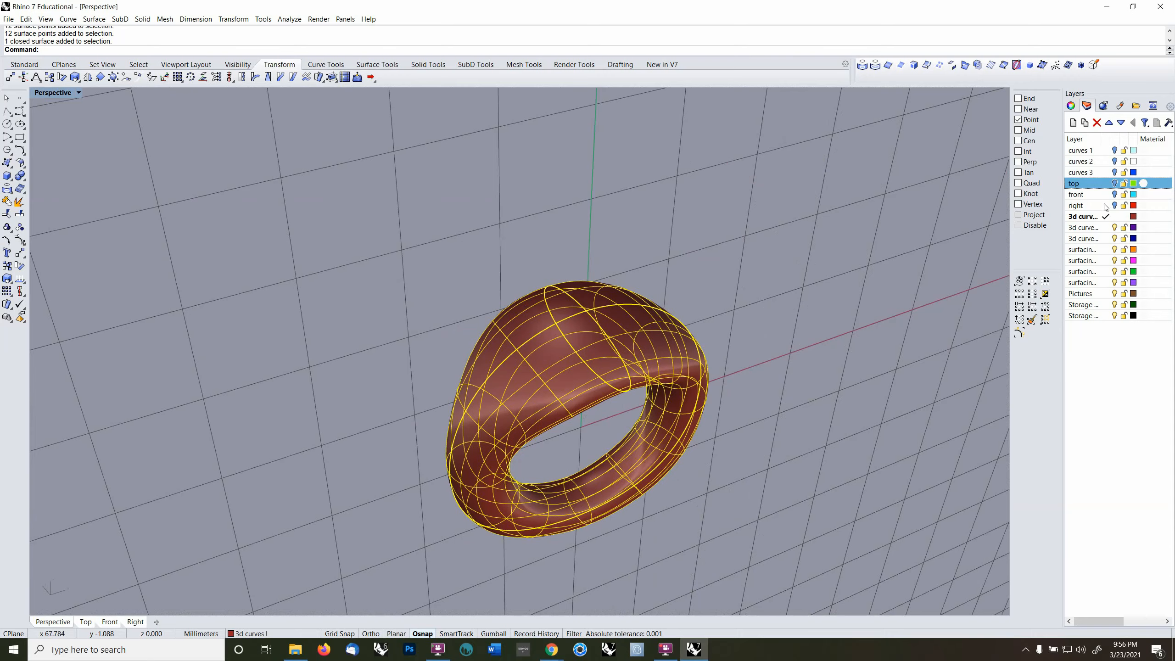
{"action": "left_click", "coordinate": [1105, 227]}
{"action": "left_click", "coordinate": [1114, 217]}
{"action": "scroll", "coordinate": [760, 388], "scroll_direction": "up", "scroll_amount": 5}
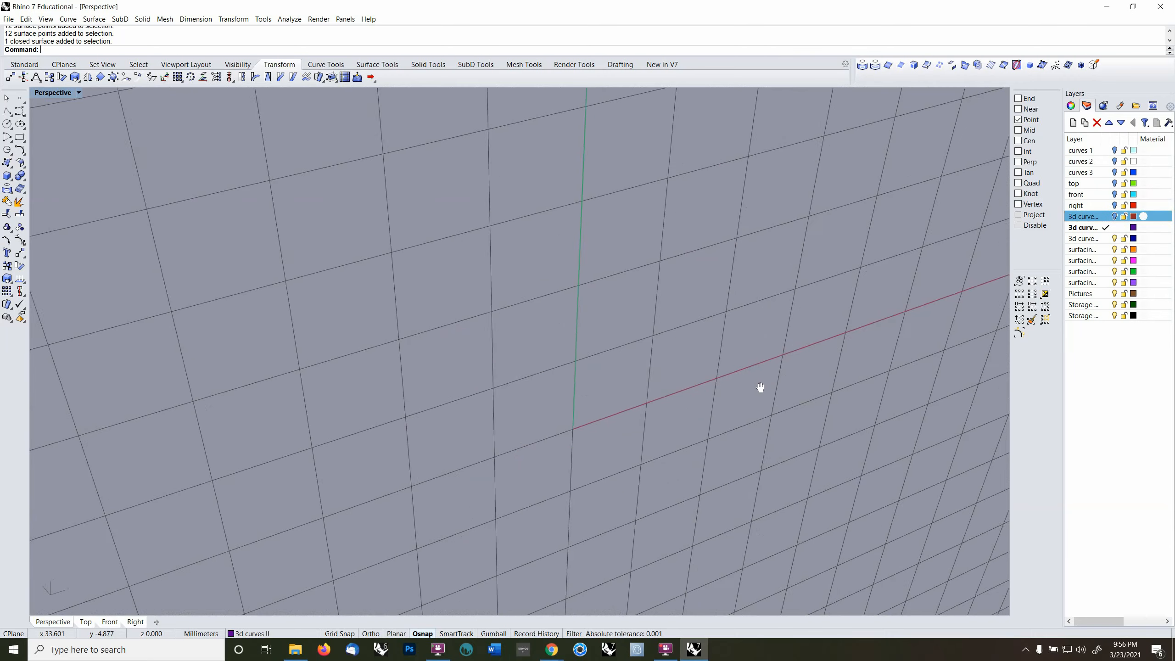
- Set the construction plane to world Right
{"action": "key", "text": "F4"}
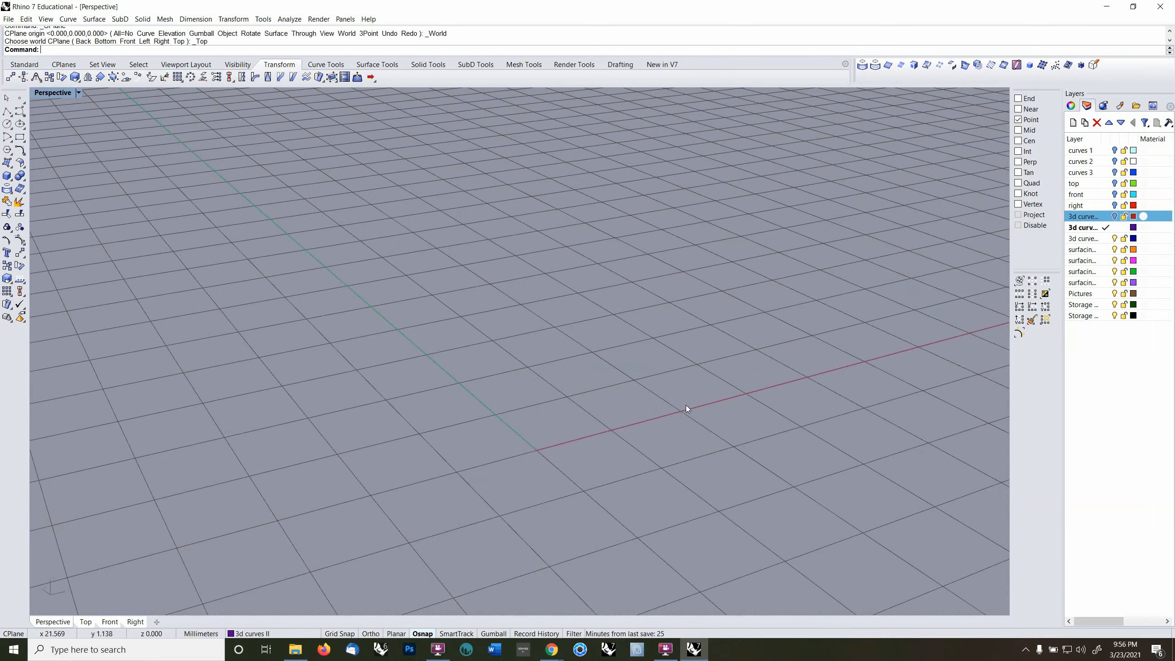
{"action": "left_click", "coordinate": [428, 65]}
{"action": "right_click_drag", "start_coordinate": [420, 393], "coordinate": [498, 353]}
{"action": "key", "text": "F6"}
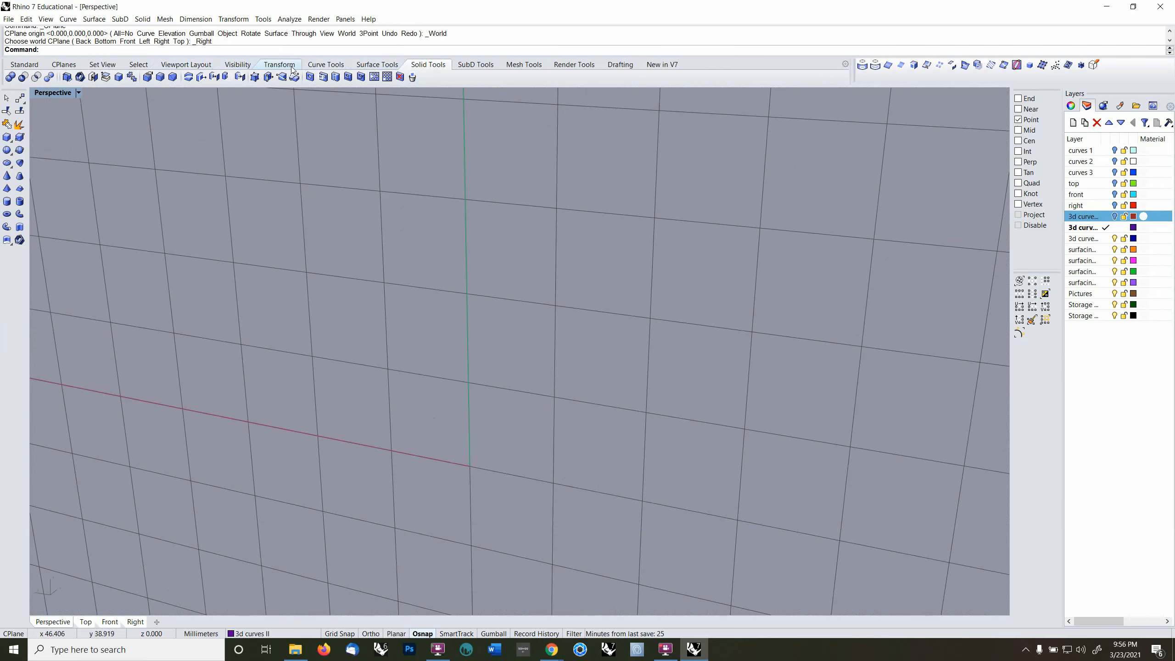
- Draw a single slanted line near the origin, crossing the horizontal axis at its lower end
{"action": "left_click", "coordinate": [325, 65]}
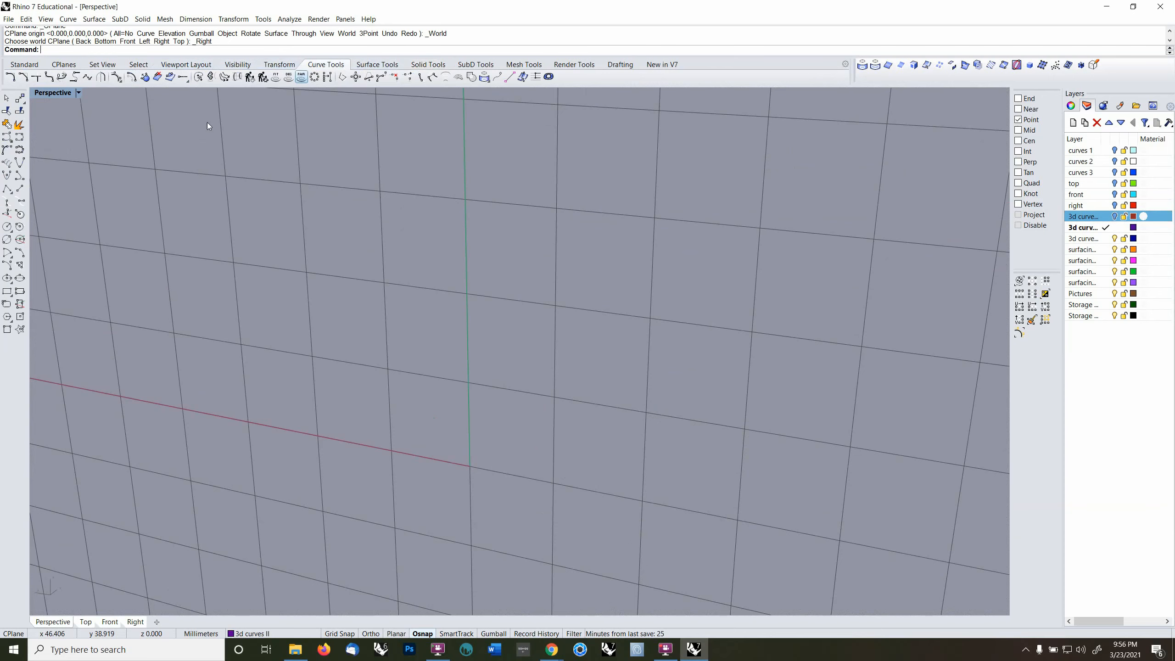
{"action": "left_click", "coordinate": [19, 200]}
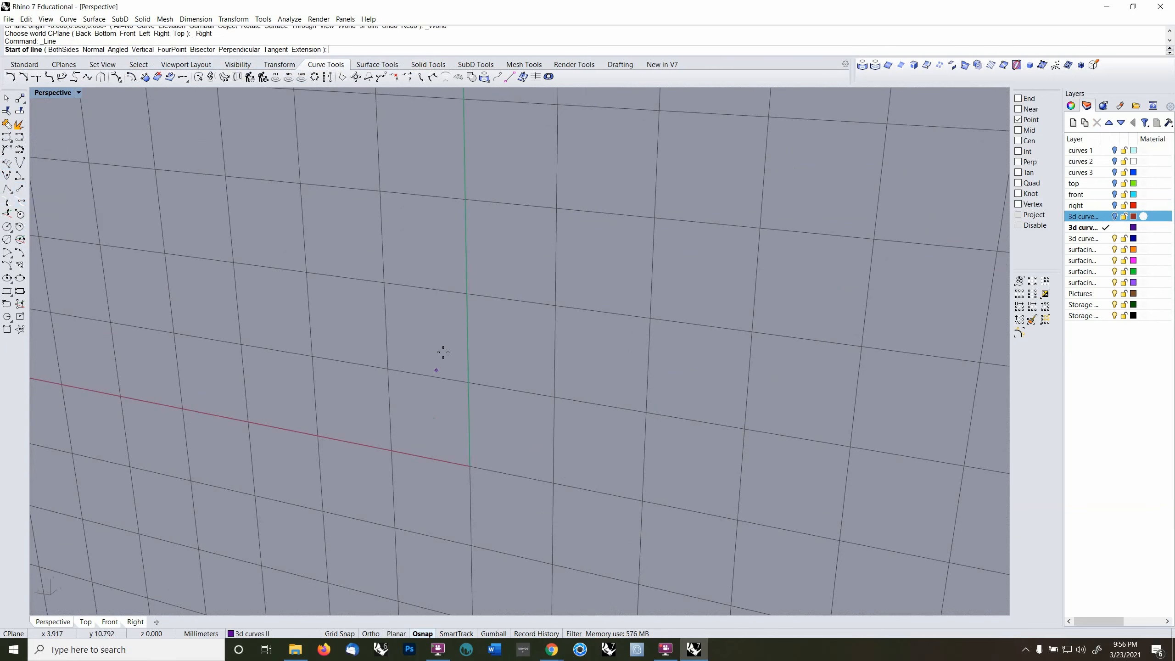
{"action": "left_click", "coordinate": [384, 281]}
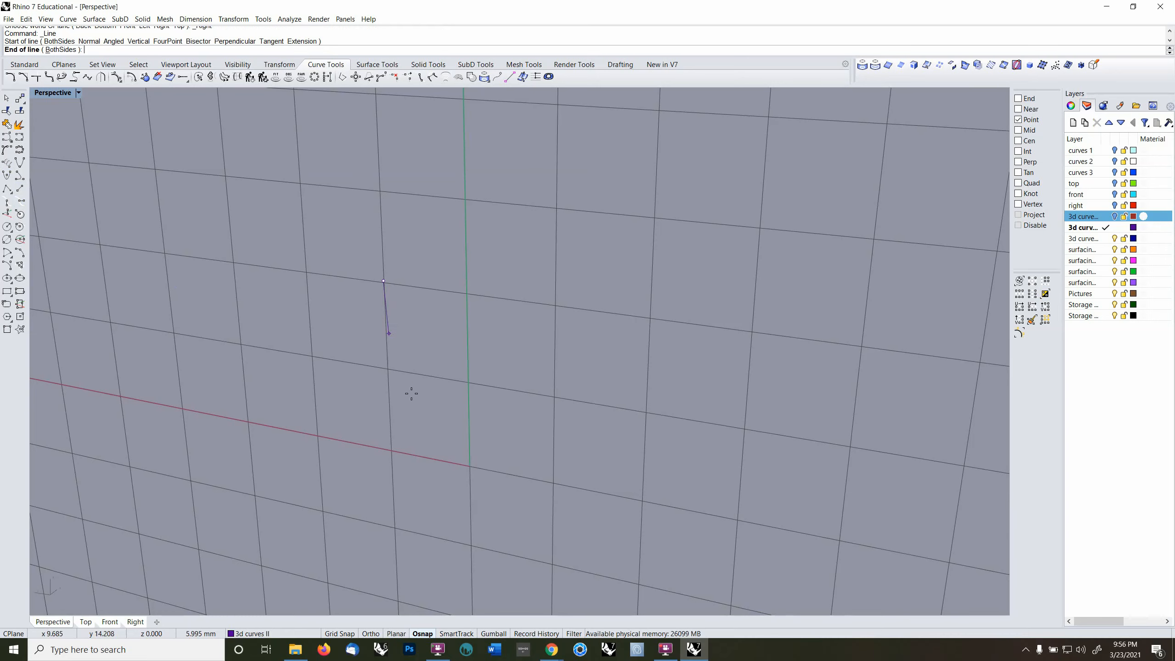
{"action": "left_click", "coordinate": [455, 506]}
- Rebuild the slanted line with four control points and turn its control points on
{"action": "left_click", "coordinate": [433, 440]}
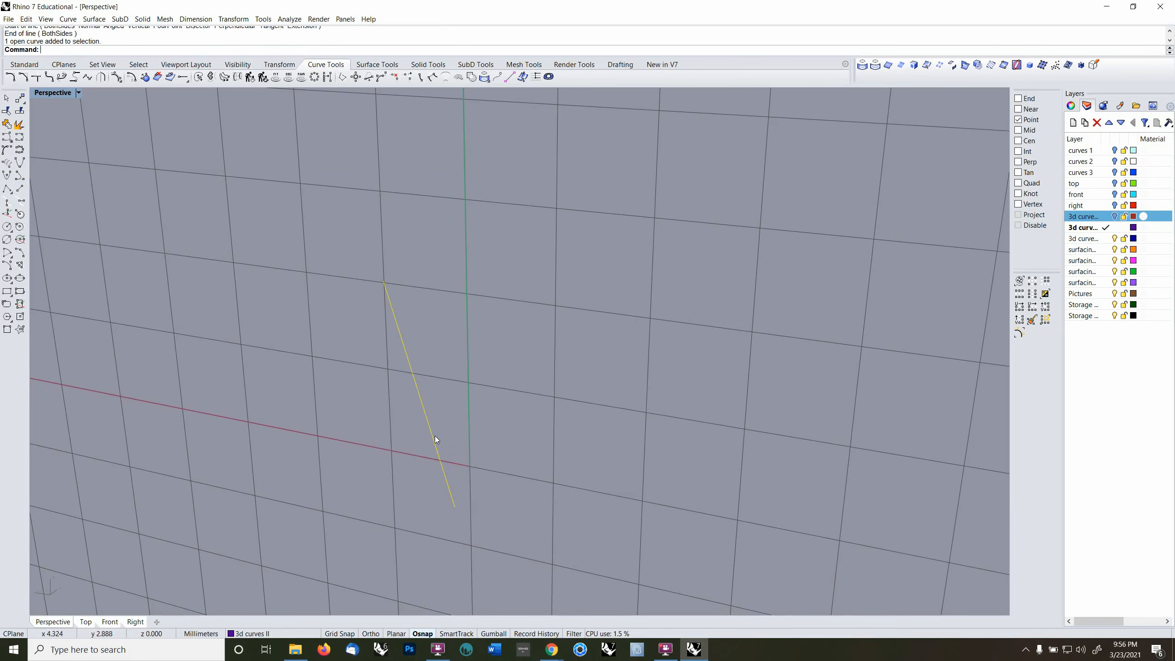
{"action": "mouse_move", "coordinate": [477, 428]}
{"action": "right_mouse_down", "text": "shift"}
{"action": "mouse_move", "coordinate": [506, 419]}
{"action": "mouse_move", "coordinate": [485, 415]}
{"action": "right_mouse_up", "text": "shift"}
{"action": "type", "text": "rebuild"}
{"action": "key", "text": "Return"}
{"action": "left_click", "coordinate": [695, 339]}
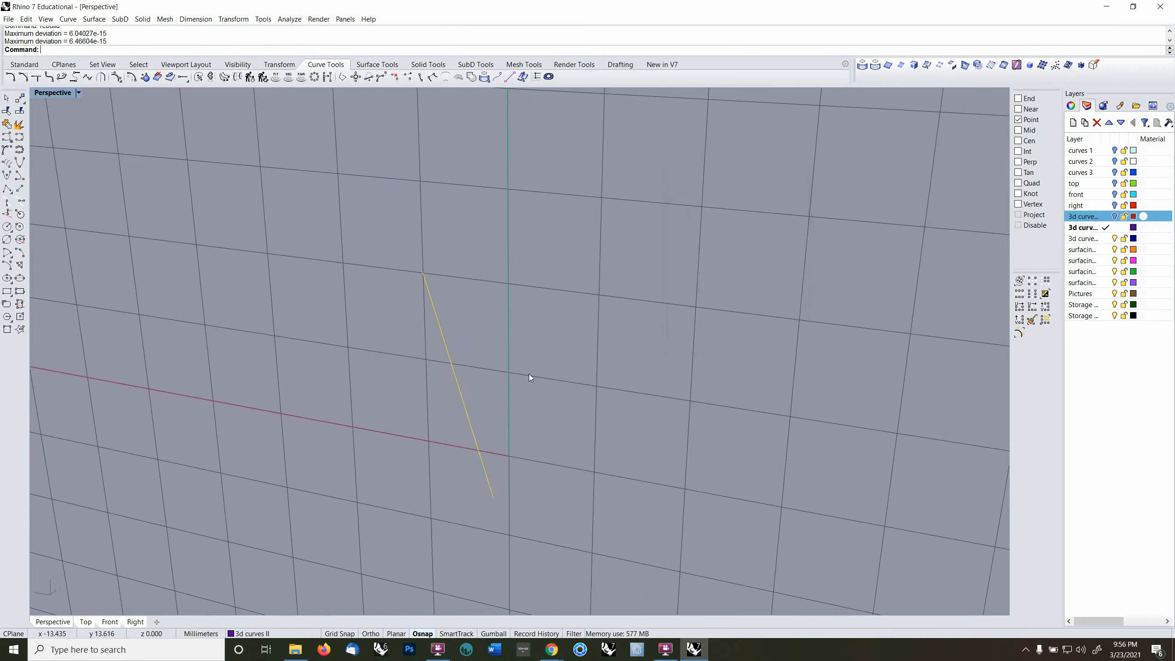
{"action": "right_click_drag", "start_coordinate": [529, 376], "coordinate": [501, 380]}
{"action": "key", "text": "F10"}
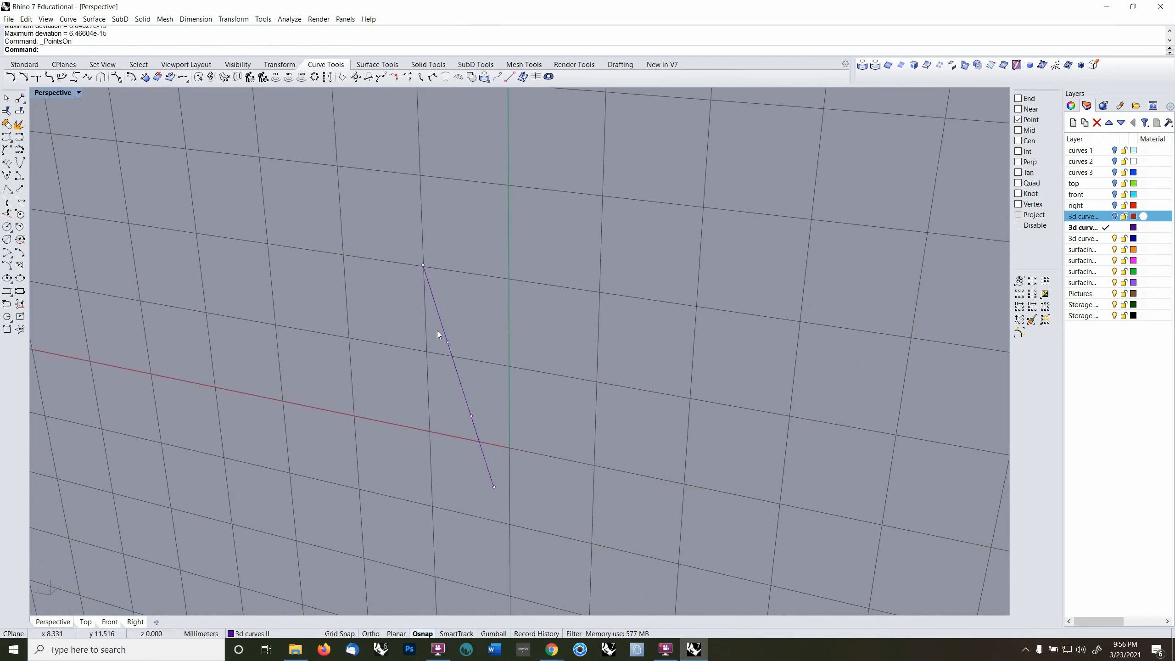
- Move the line's two middle control points about 2.3 mm sideways, away from the vertical axis, to bow it into a curve
{"action": "left_click_drag", "start_coordinate": [424, 315], "coordinate": [511, 430]}
{"action": "type", "text": "m"}
{"action": "key", "text": "Return"}
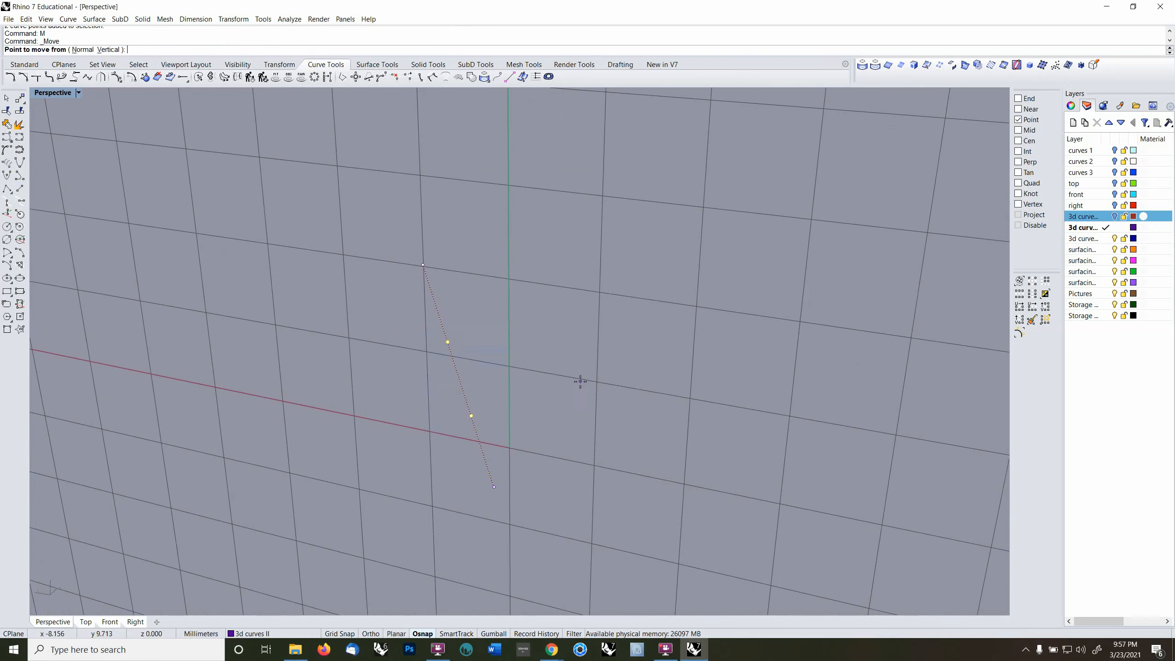
{"action": "left_click", "coordinate": [580, 381]}
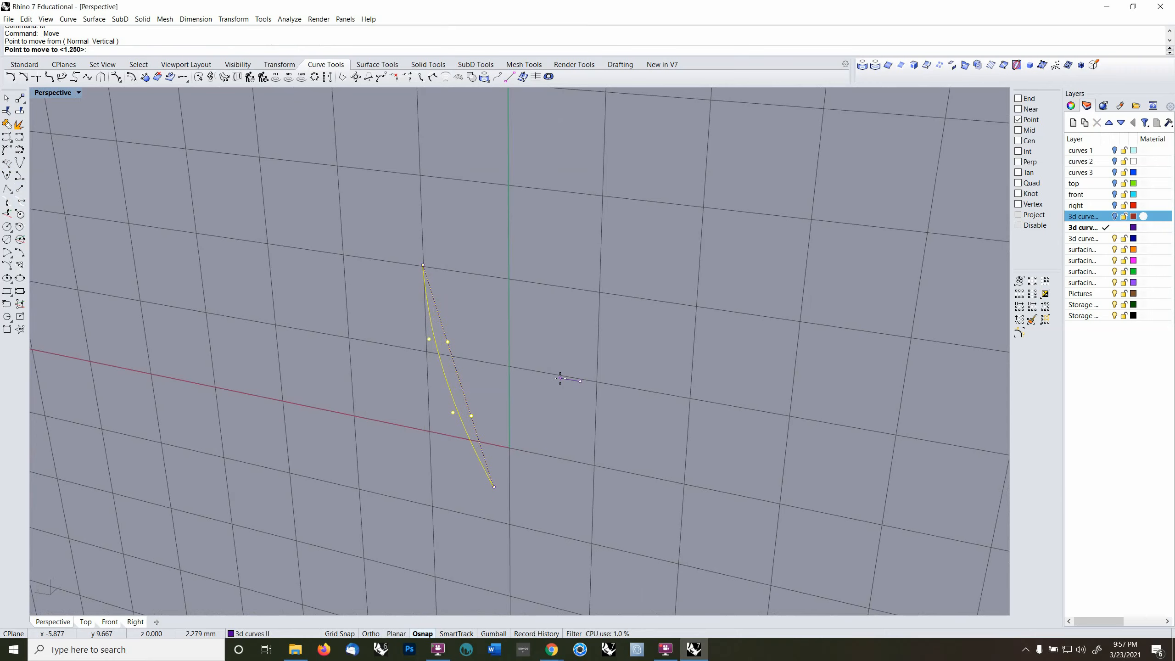
{"action": "left_click", "coordinate": [560, 378]}
- Examine the bowed curve with a curvature graph, widen the graph's settings window, and close the graph
{"action": "right_click_drag", "start_coordinate": [560, 379], "coordinate": [415, 373]}
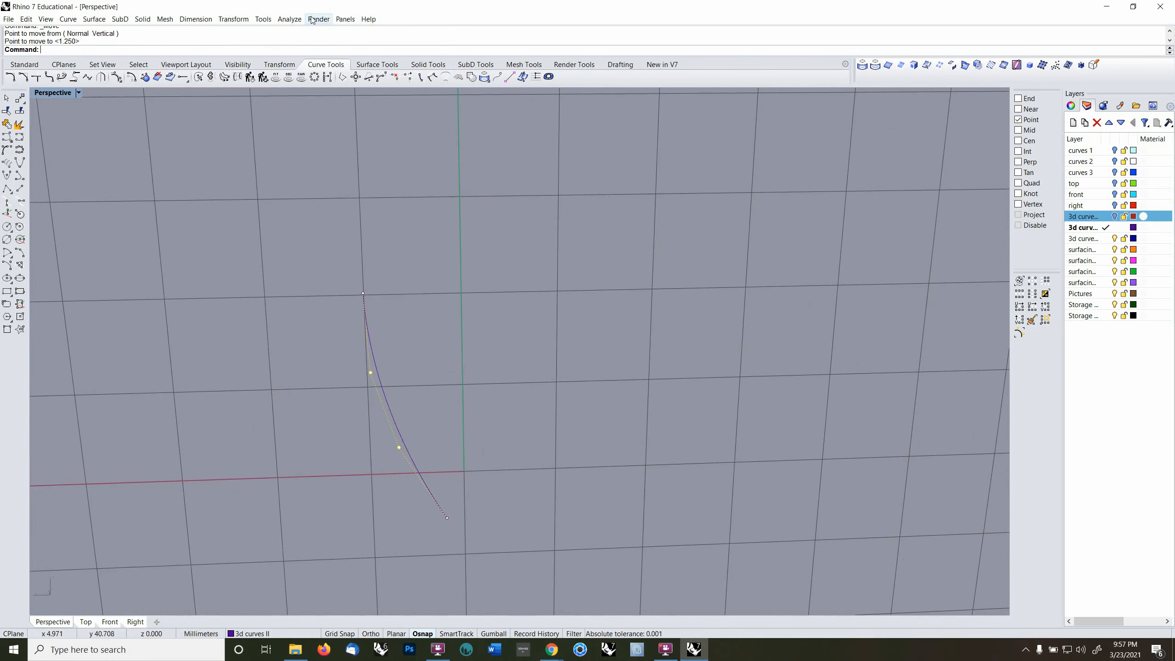
{"action": "left_click", "coordinate": [292, 19]}
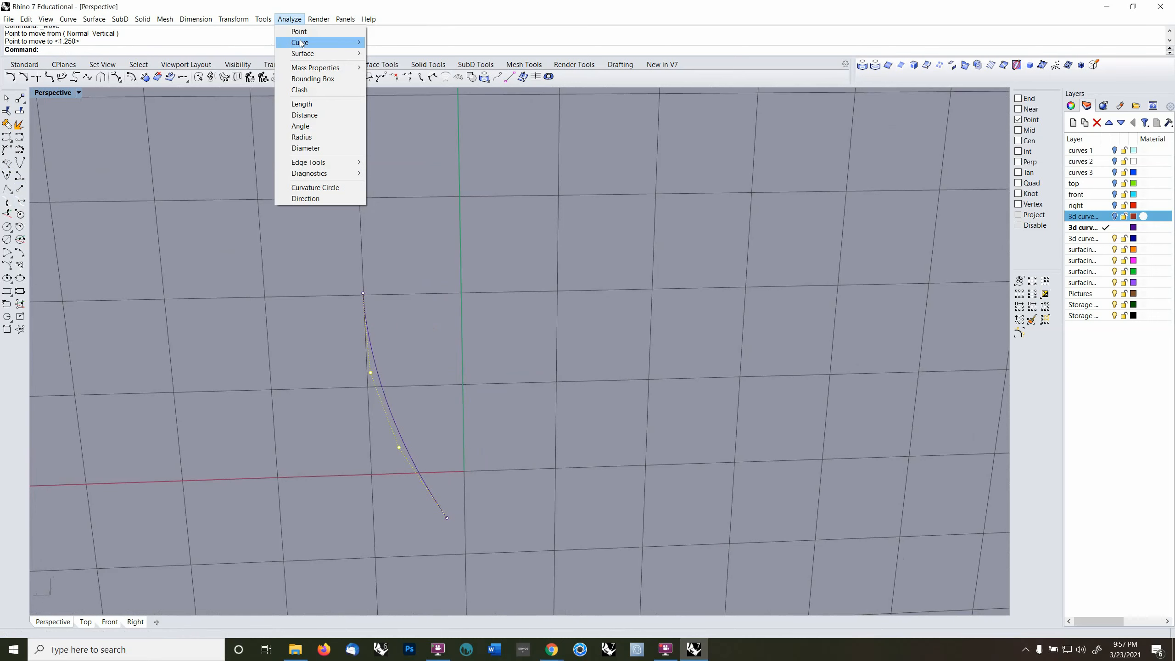
{"action": "mouse_move", "coordinate": [300, 43]}
{"action": "left_click", "coordinate": [391, 42]}
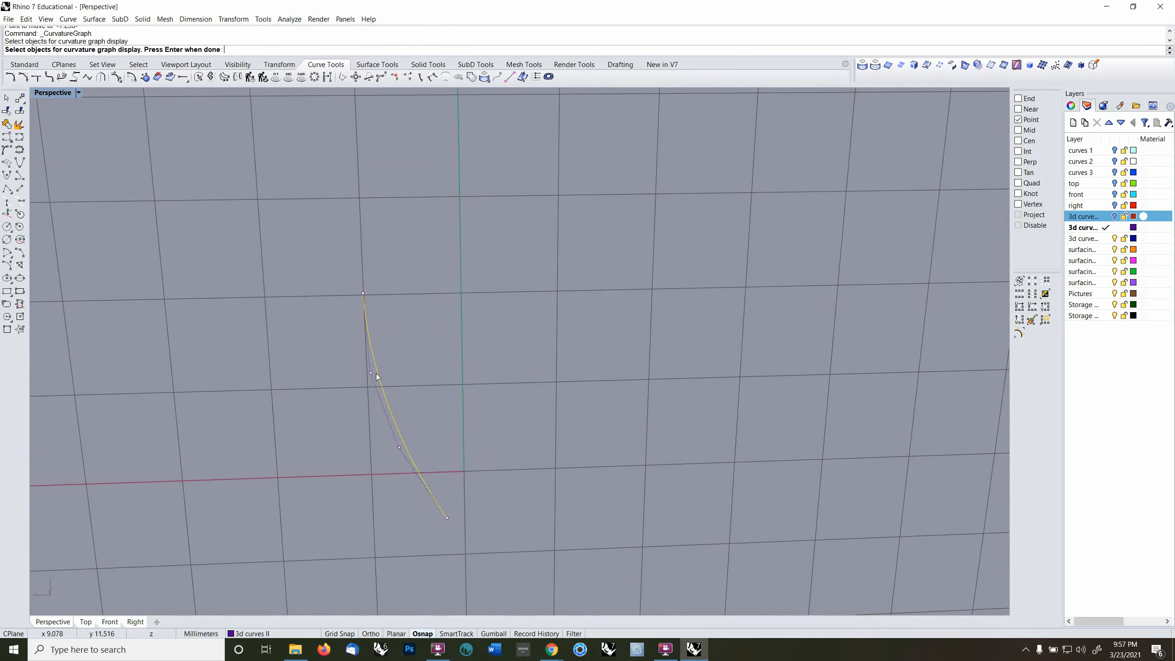
{"action": "key", "text": "Return"}
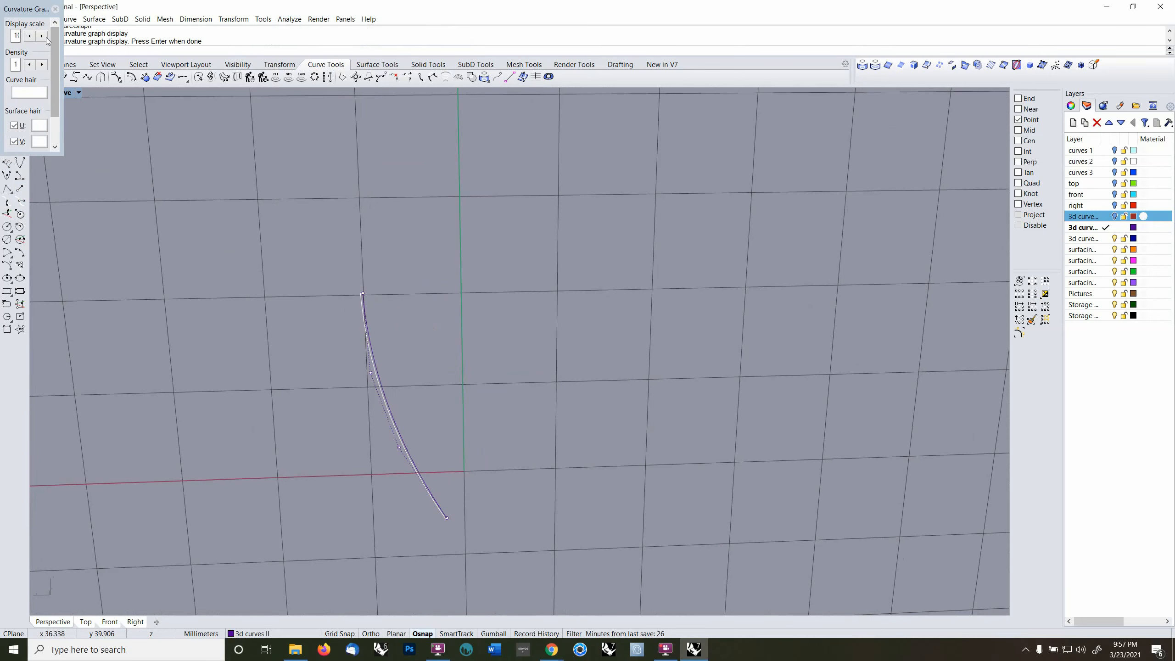
{"action": "left_click_drag", "start_coordinate": [27, 9], "coordinate": [160, 96]}
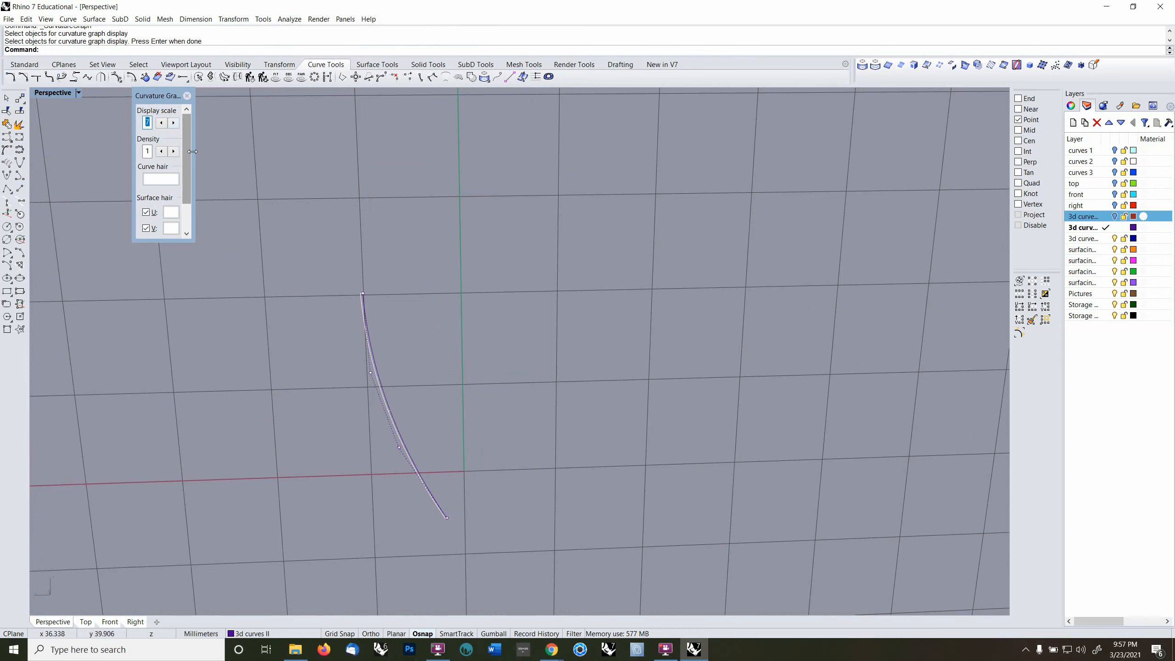
{"action": "left_click_drag", "start_coordinate": [195, 152], "coordinate": [235, 125]}
{"action": "left_click", "coordinate": [239, 96]}
- Pipe the bowed curve with start and end radii of about 1.7 mm, flat caps and no intermediate radii
{"action": "right_click_drag", "start_coordinate": [435, 347], "coordinate": [406, 356]}
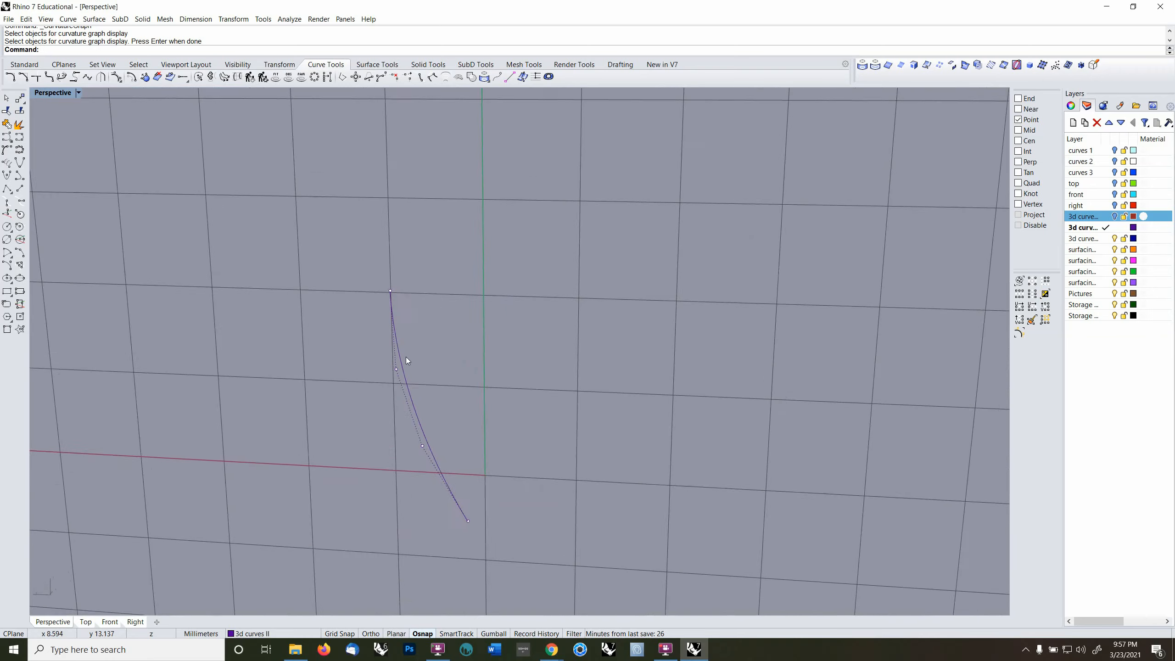
{"action": "scroll", "coordinate": [419, 379], "scroll_direction": "up", "scroll_amount": 6}
{"action": "scroll", "coordinate": [425, 357], "scroll_direction": "down", "scroll_amount": 5}
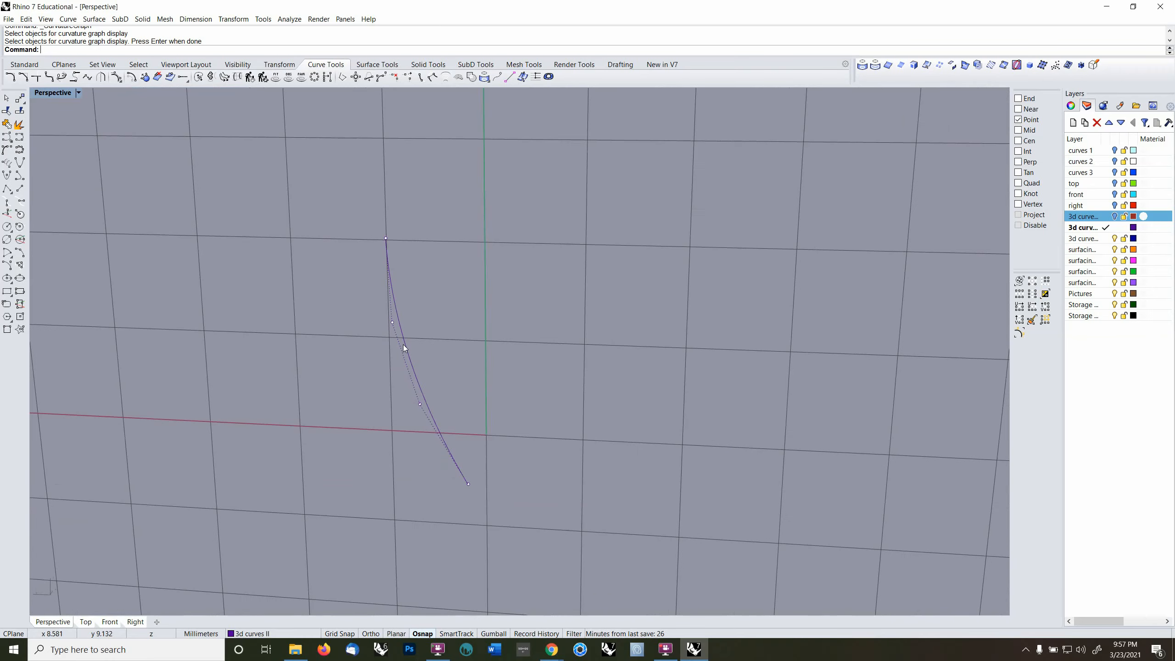
{"action": "left_click", "coordinate": [407, 343]}
{"action": "right_click_drag", "start_coordinate": [407, 343], "coordinate": [415, 351]}
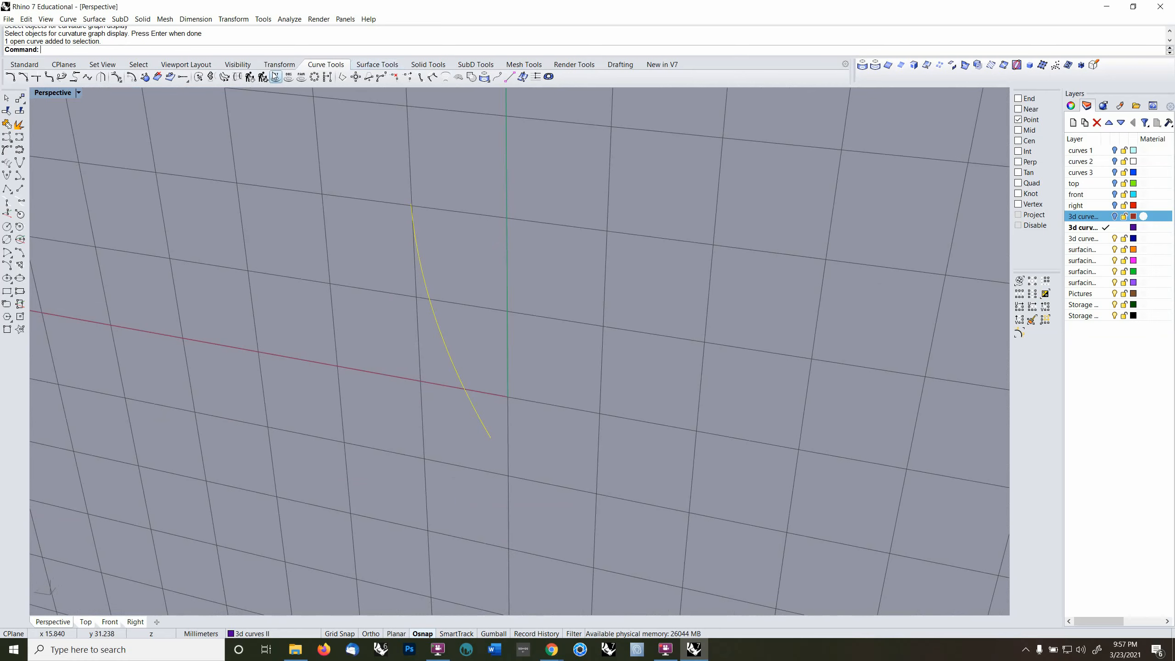
{"action": "left_click", "coordinate": [428, 64]}
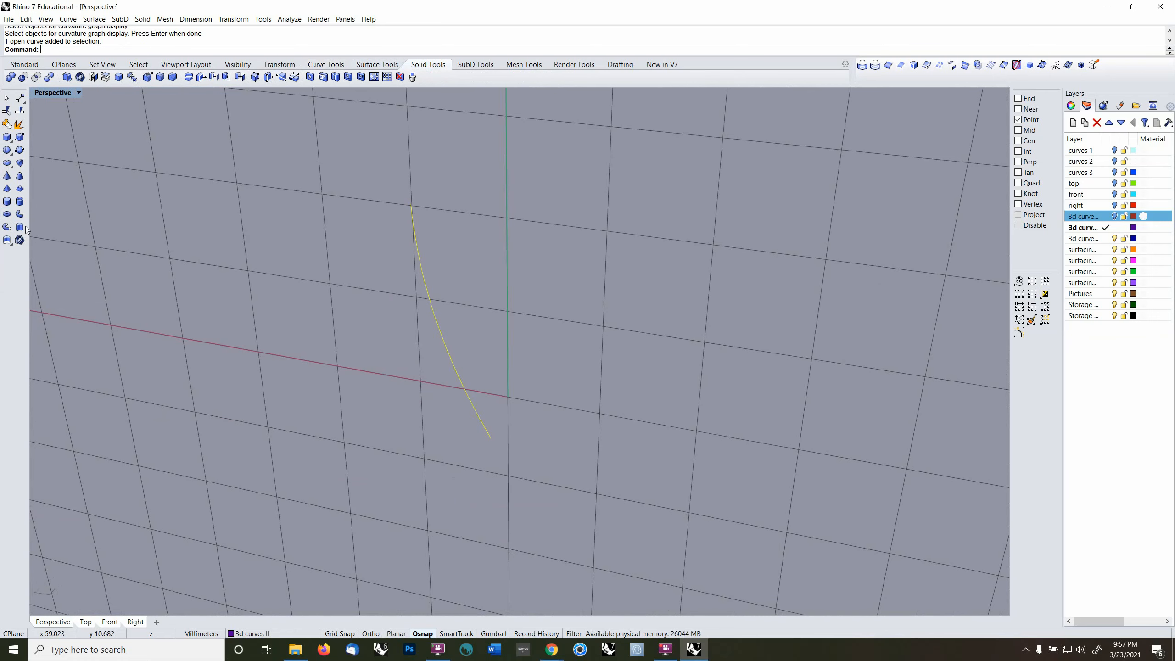
{"action": "left_click", "coordinate": [148, 20]}
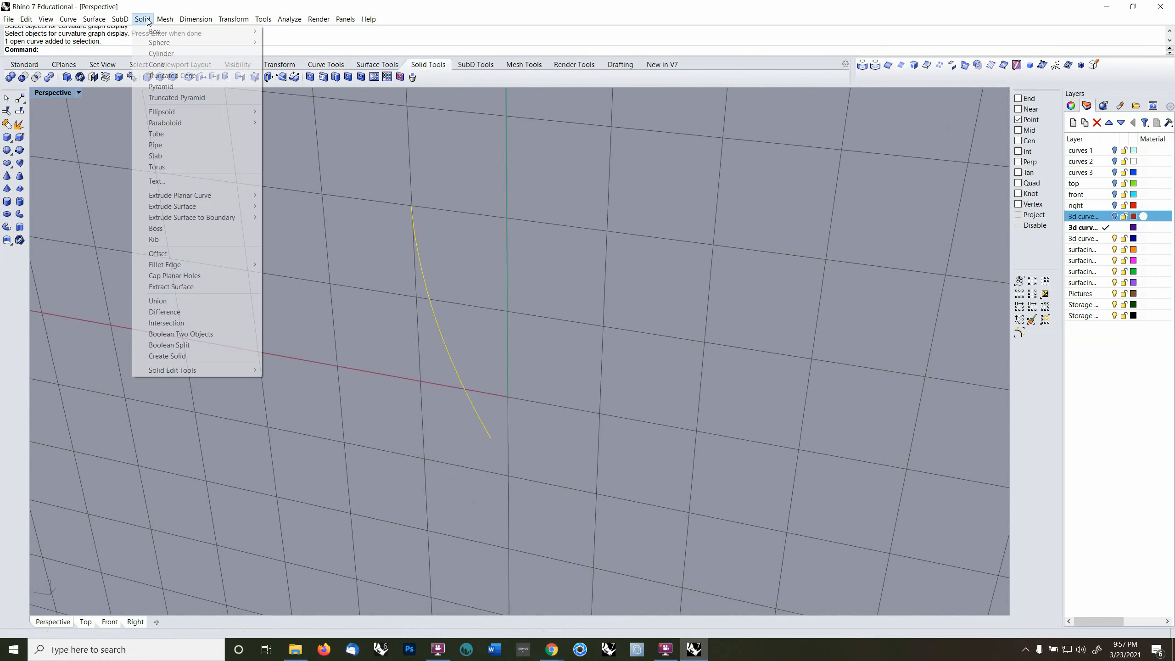
{"action": "left_click", "coordinate": [162, 144]}
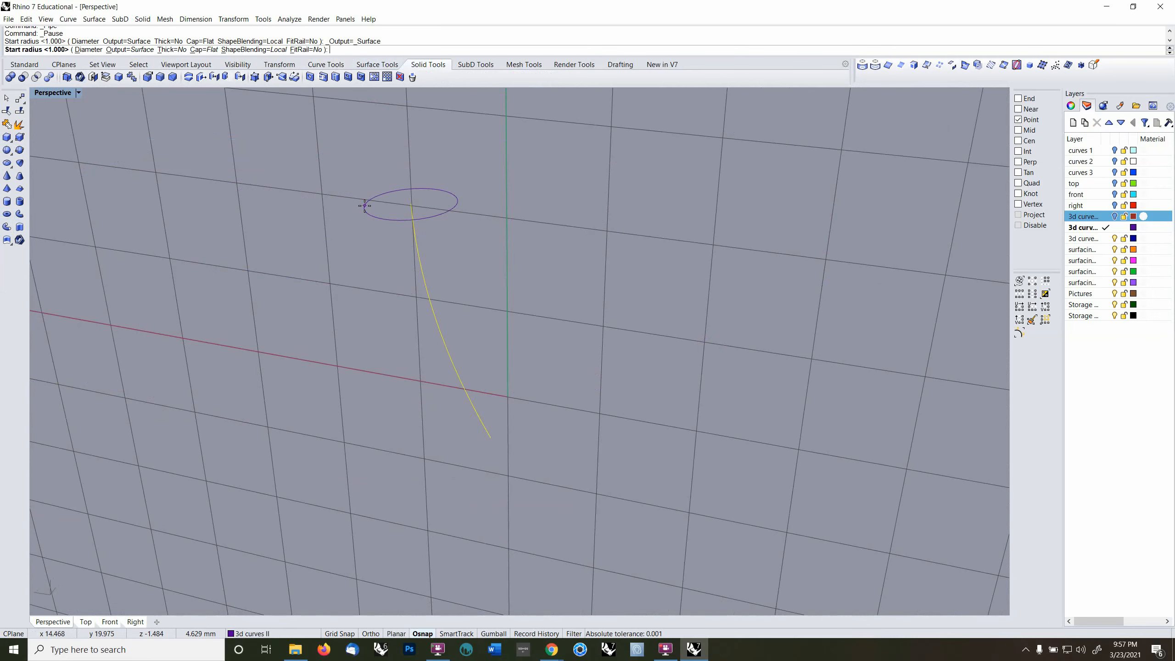
{"action": "left_click", "coordinate": [394, 207]}
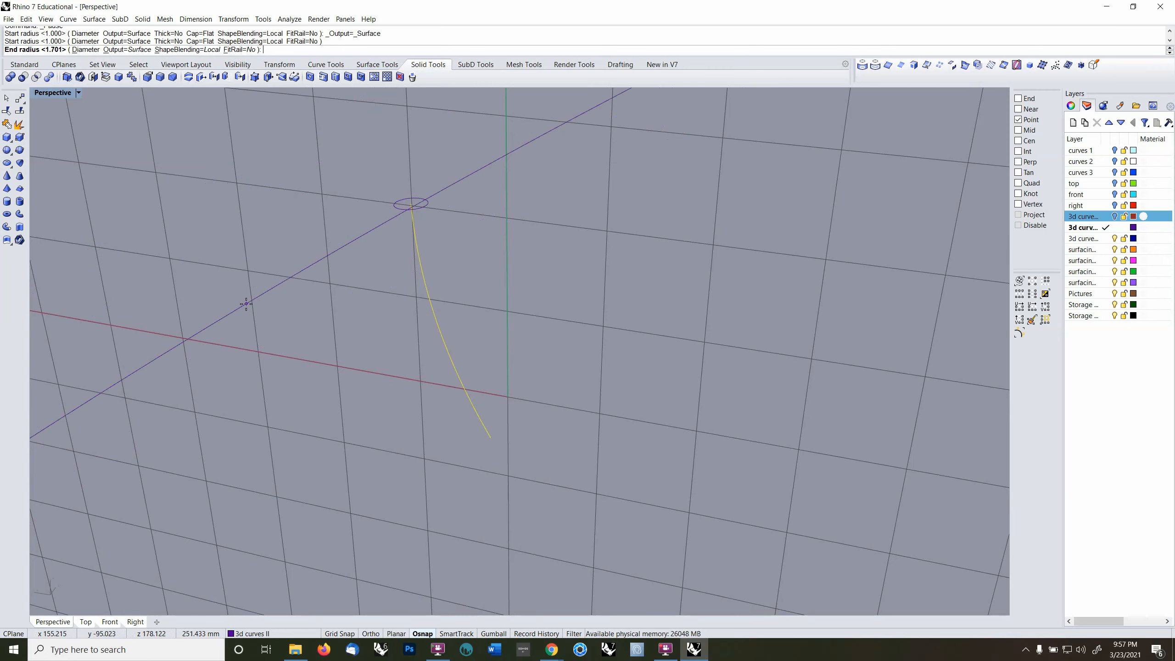
{"action": "key", "text": "Return"}
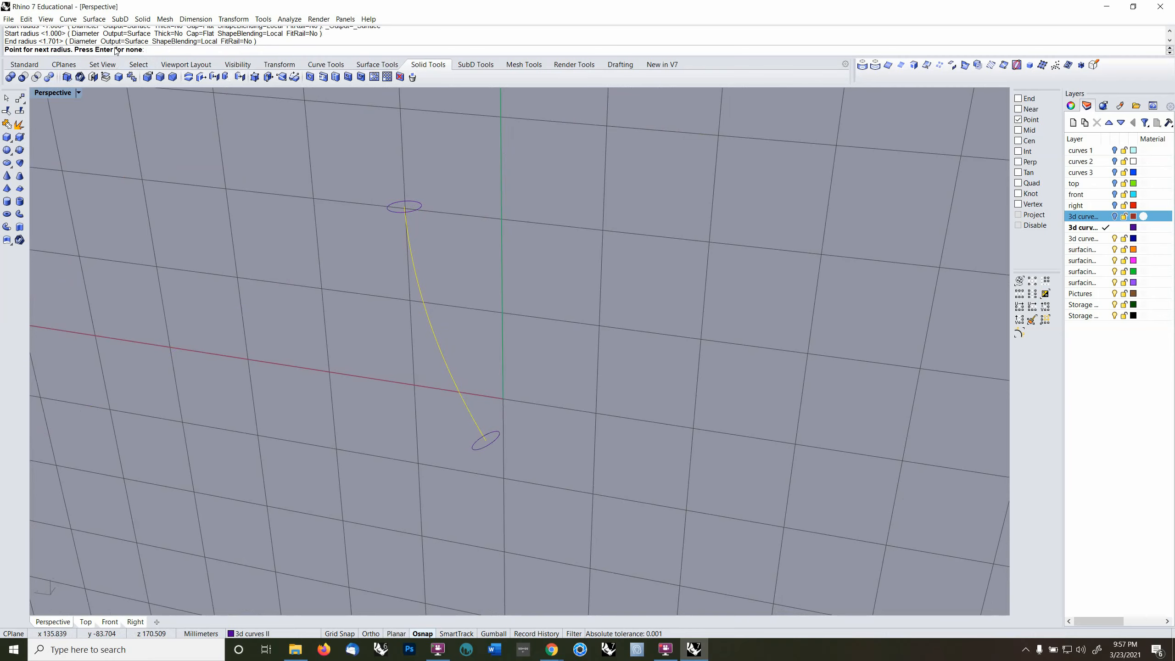
{"action": "key", "text": "Return"}
- Move the new pipe 10 mm sideways off its curve, toward and past the vertical axis, with grid snapping on
{"action": "mouse_move", "coordinate": [495, 319]}
{"action": "right_mouse_down"}
{"action": "mouse_move", "coordinate": [509, 414]}
{"action": "mouse_move", "coordinate": [506, 312]}
{"action": "right_mouse_up"}
{"action": "left_click", "coordinate": [446, 352]}
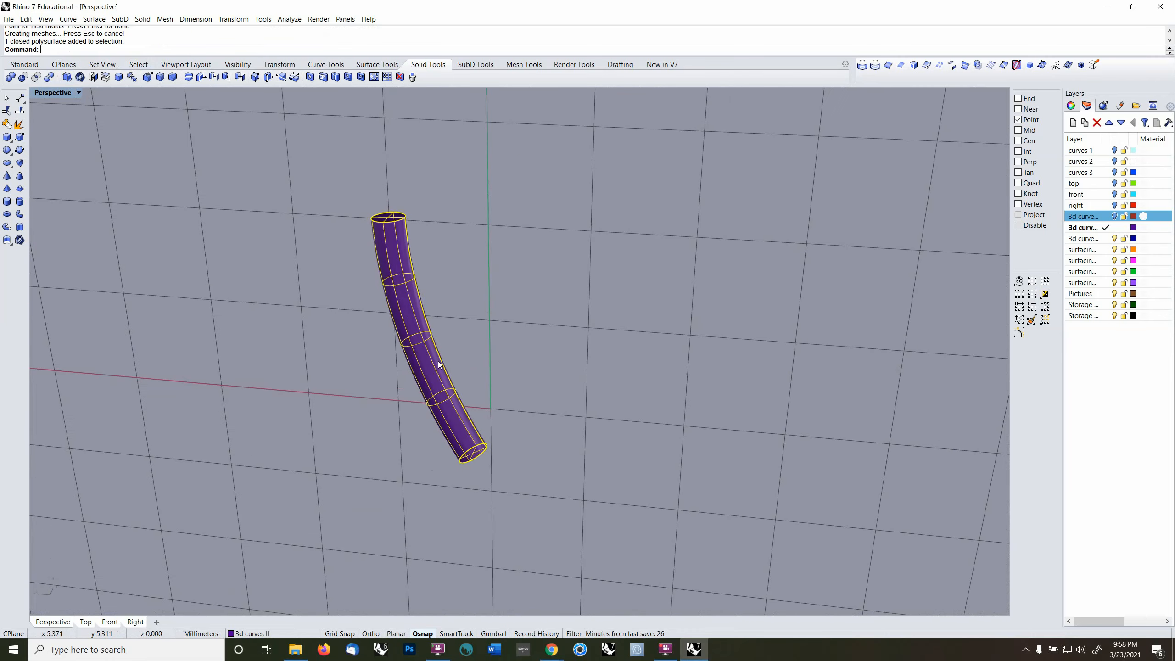
{"action": "right_click_drag", "start_coordinate": [454, 353], "coordinate": [496, 391]}
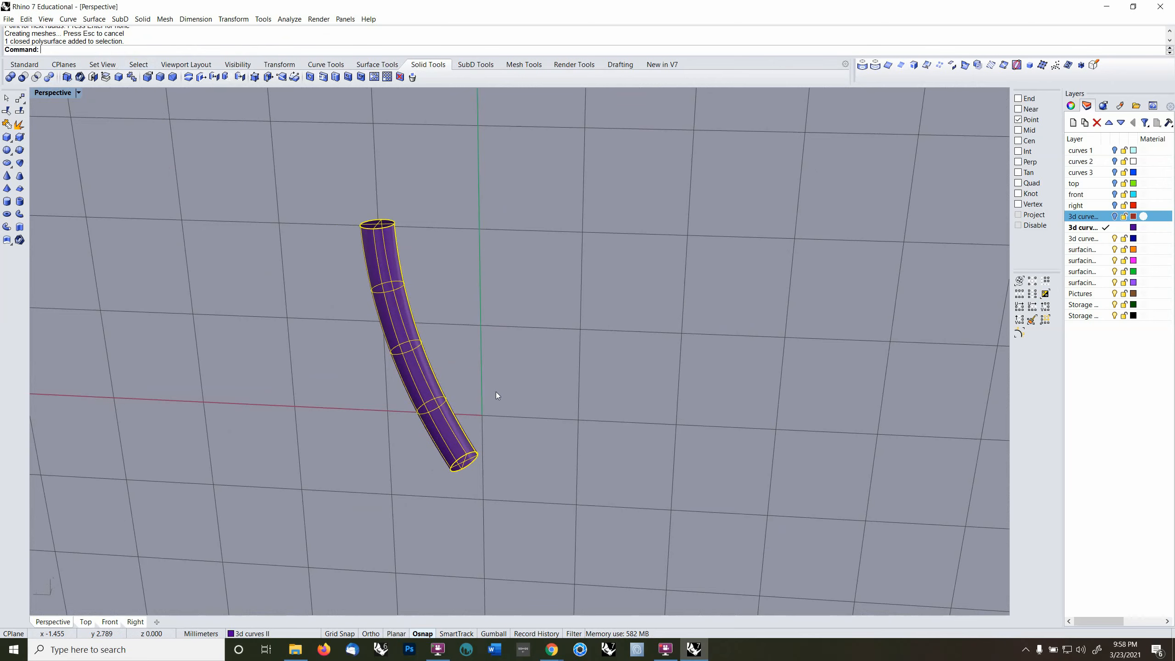
{"action": "type", "text": "m"}
{"action": "key", "text": "Return"}
{"action": "key", "text": "F9"}
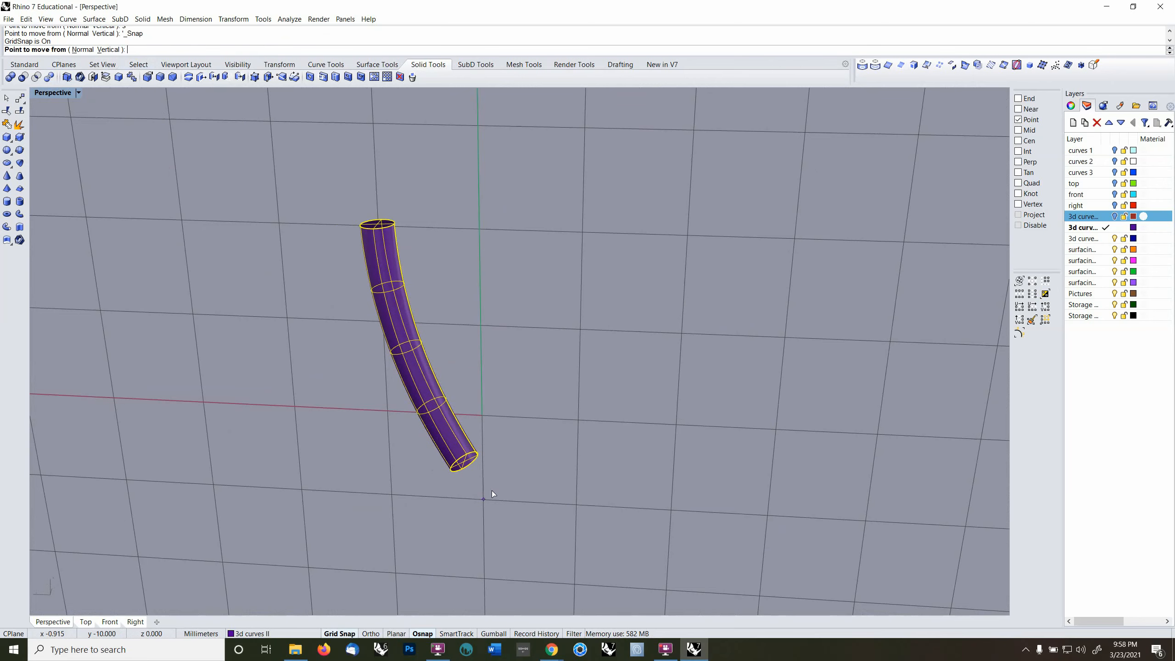
{"action": "left_click", "coordinate": [483, 499]}
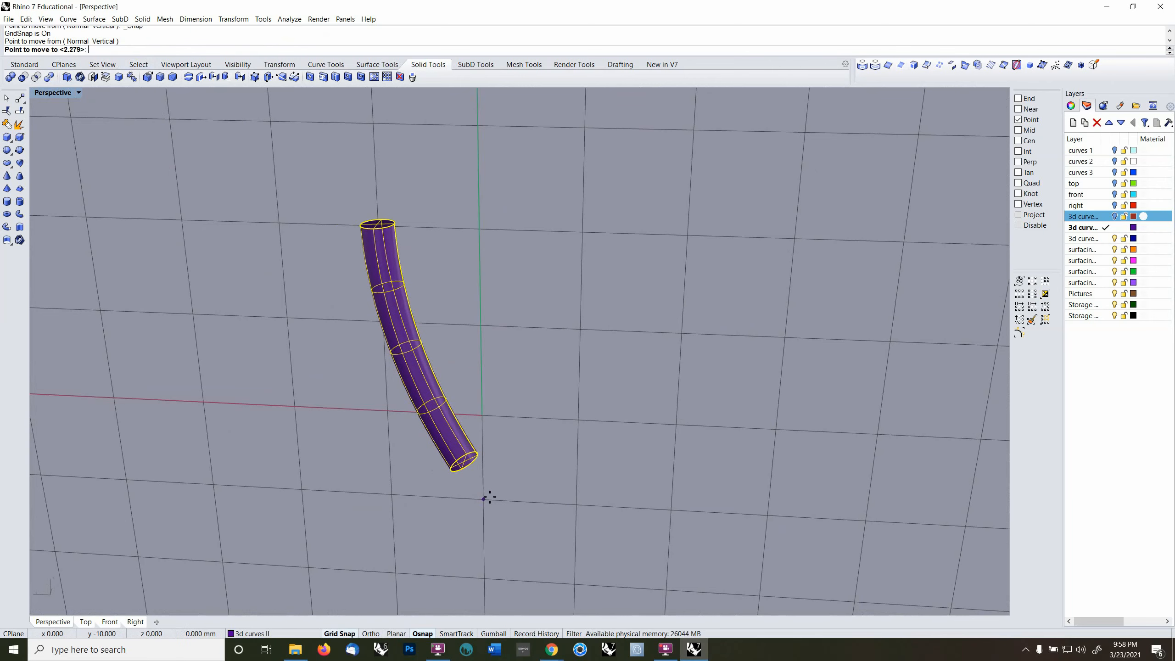
{"action": "left_click", "coordinate": [615, 519]}
{"action": "key", "text": "Escape"}
- Select the original bowed curve, make surfacing 2 the current layer, and turn on history recording
{"action": "right_click_drag", "start_coordinate": [559, 541], "coordinate": [479, 388]}
{"action": "left_click", "coordinate": [486, 385]}
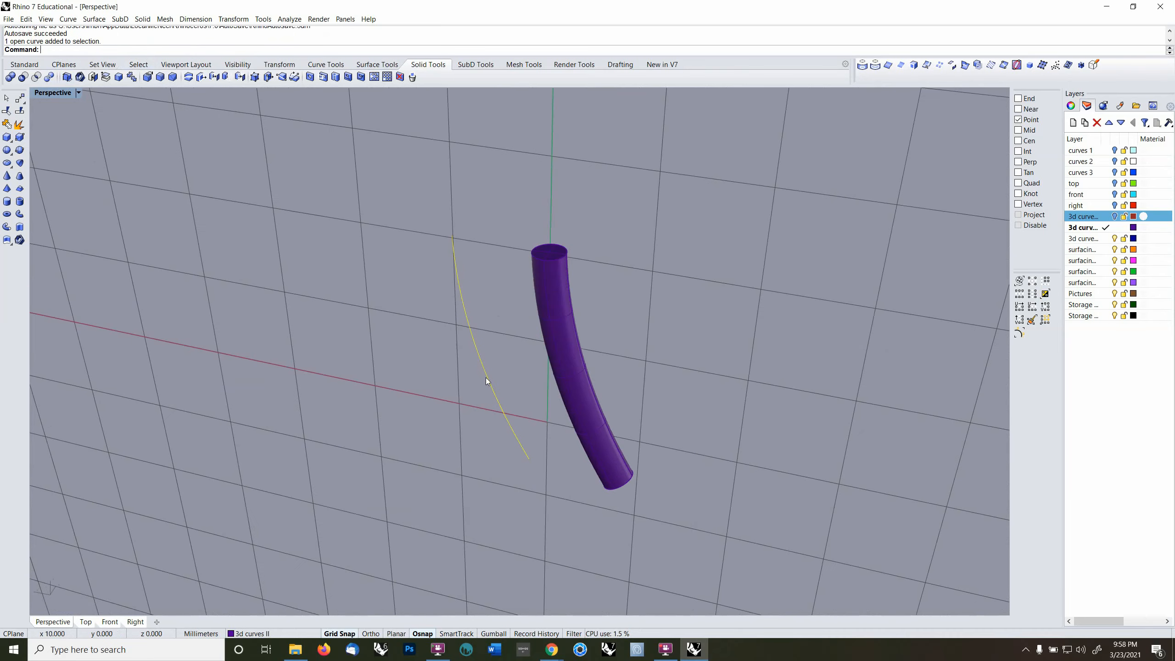
{"action": "left_click", "coordinate": [1106, 260]}
{"action": "right_click_drag", "start_coordinate": [446, 306], "coordinate": [464, 290]}
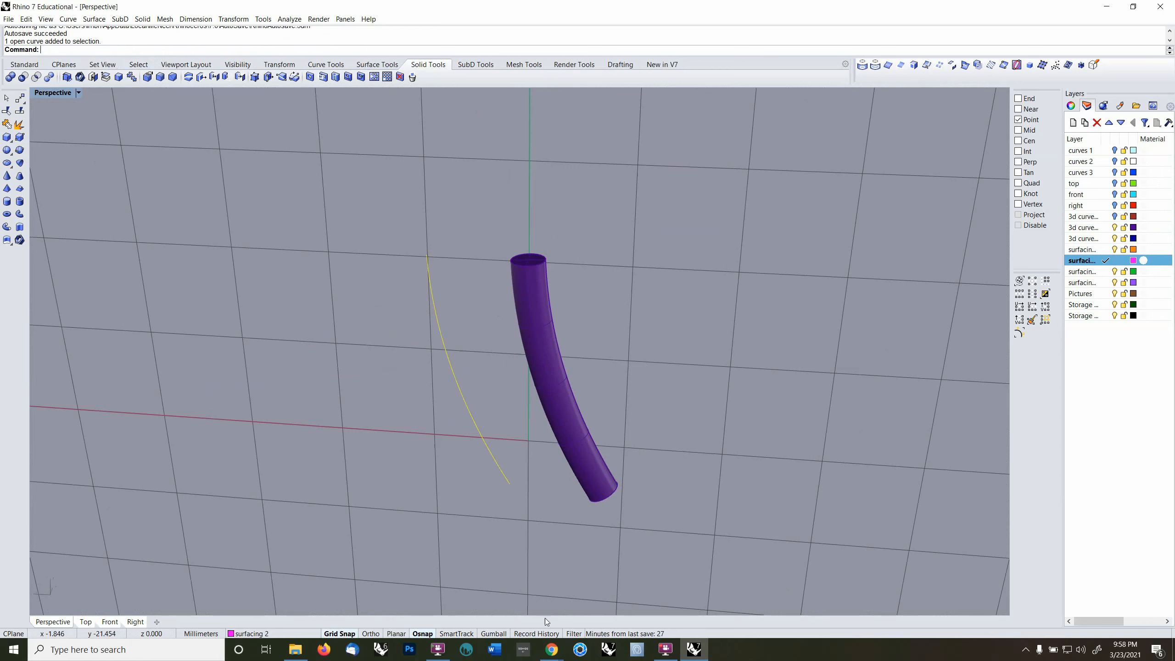
{"action": "left_click", "coordinate": [536, 633]}
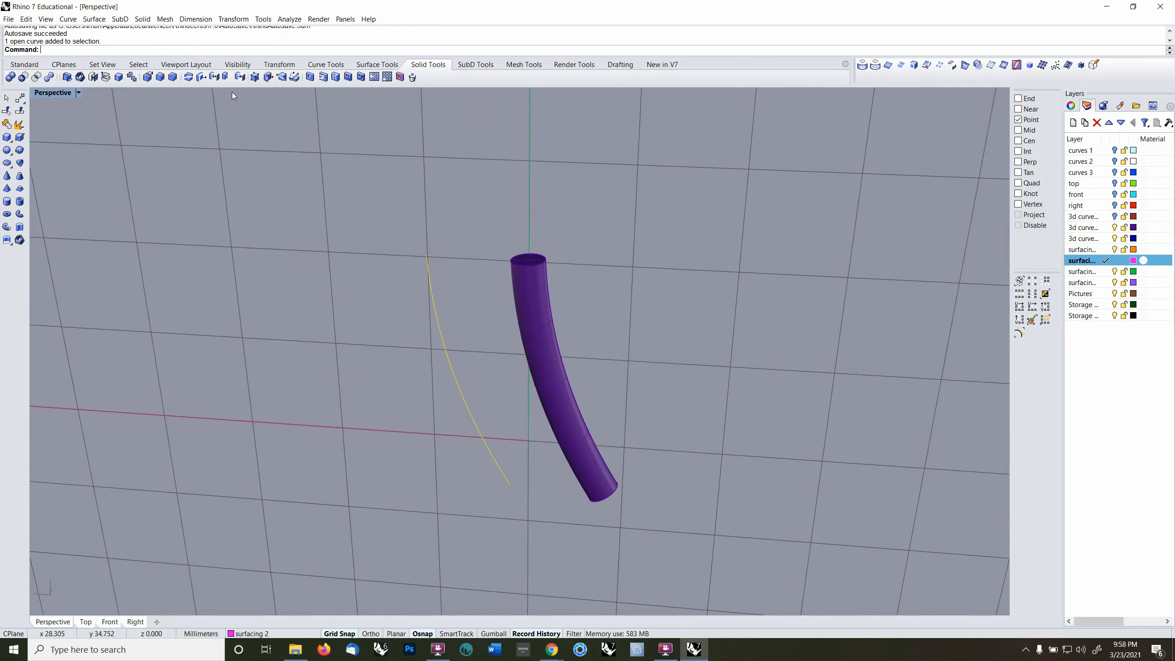
- Pipe the bowed curve again with a uniform radius of about 1.9 mm, with grid snapping off and no intermediate radii
{"action": "right_click", "coordinate": [180, 48]}
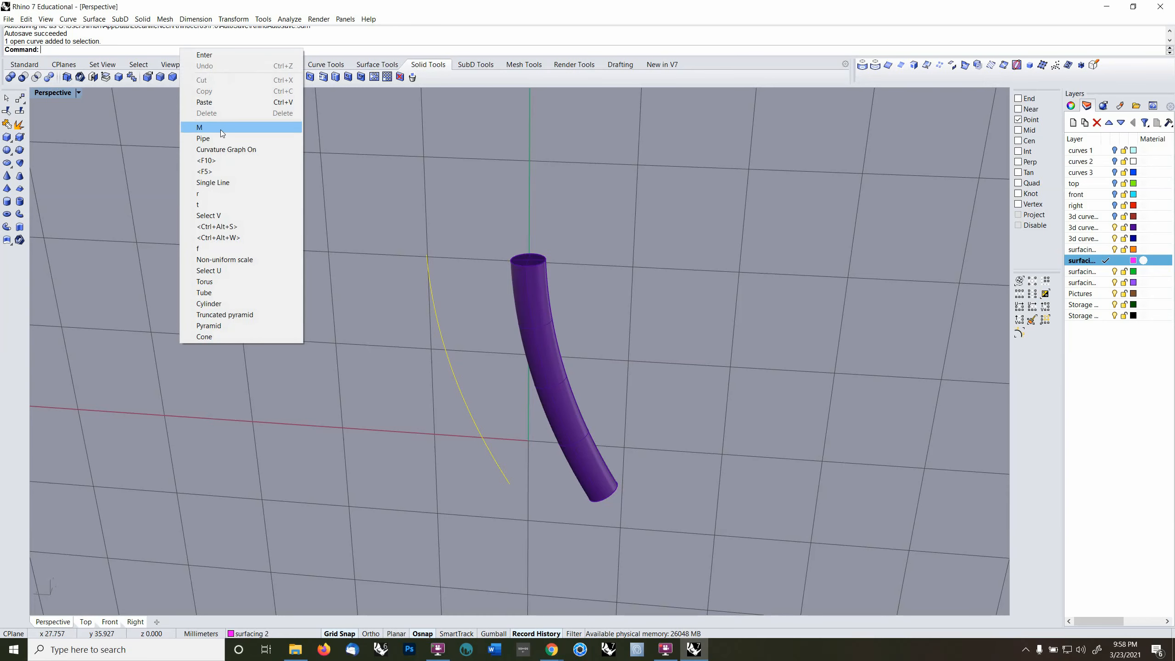
{"action": "left_click", "coordinate": [203, 139]}
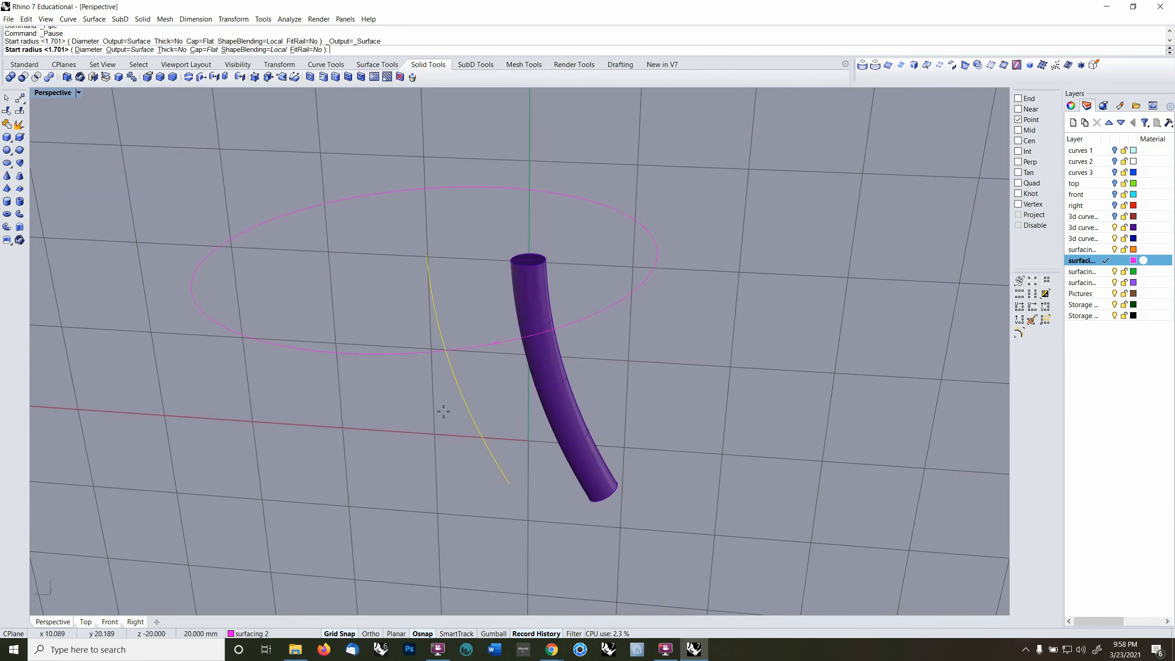
{"action": "left_click", "coordinate": [351, 633]}
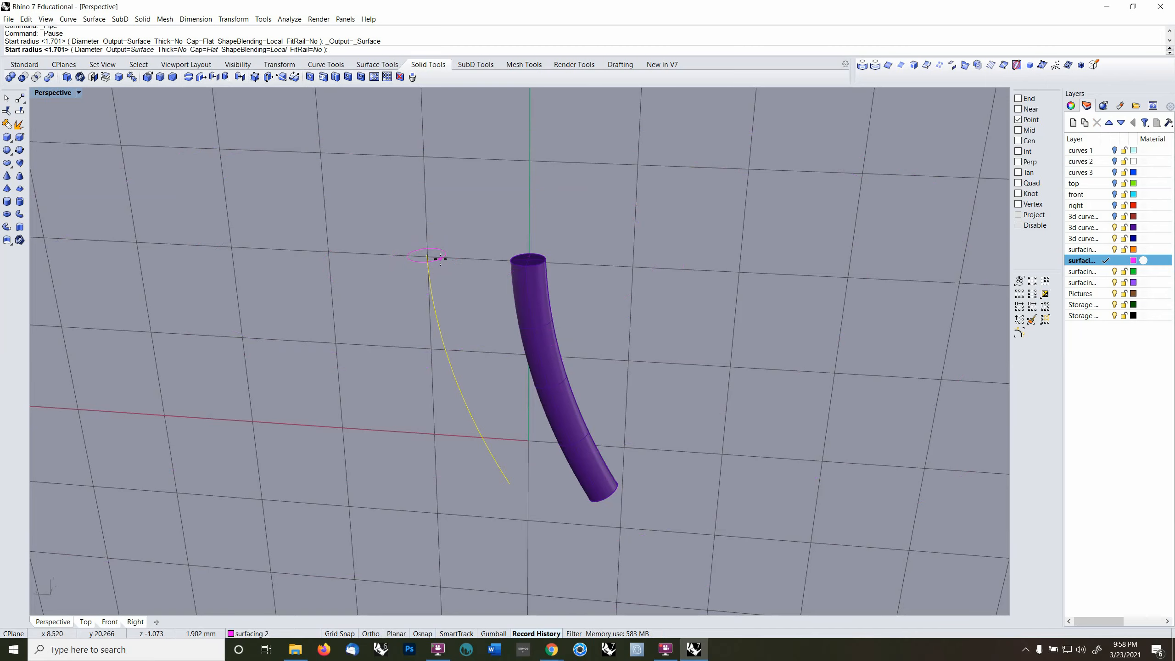
{"action": "left_click", "coordinate": [440, 259]}
{"action": "left_click", "coordinate": [440, 259]}
{"action": "key", "text": "Return"}
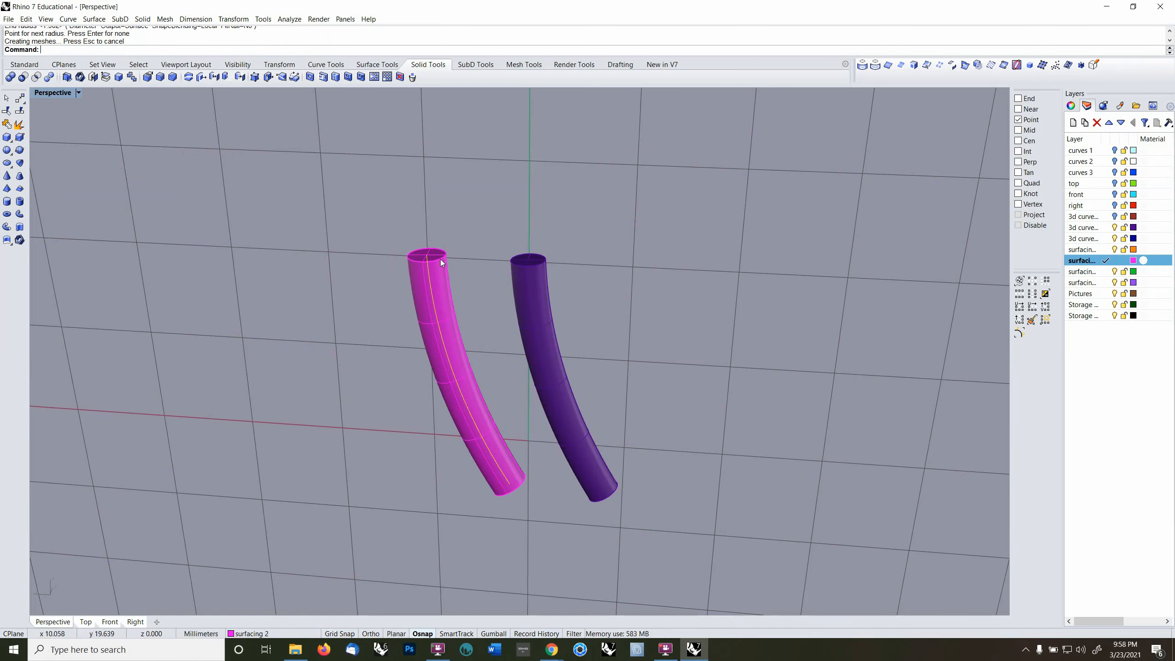
- Set the perspective view to Ghosted display to see the rail curve inside the pink pipe
{"action": "mouse_move", "coordinate": [446, 267]}
{"action": "right_mouse_down"}
{"action": "mouse_move", "coordinate": [416, 375]}
{"action": "mouse_move", "coordinate": [448, 268]}
{"action": "right_mouse_up"}
{"action": "scroll", "coordinate": [456, 317], "scroll_direction": "up", "scroll_amount": 2}
{"action": "scroll", "coordinate": [458, 318], "scroll_direction": "up", "scroll_amount": 1}
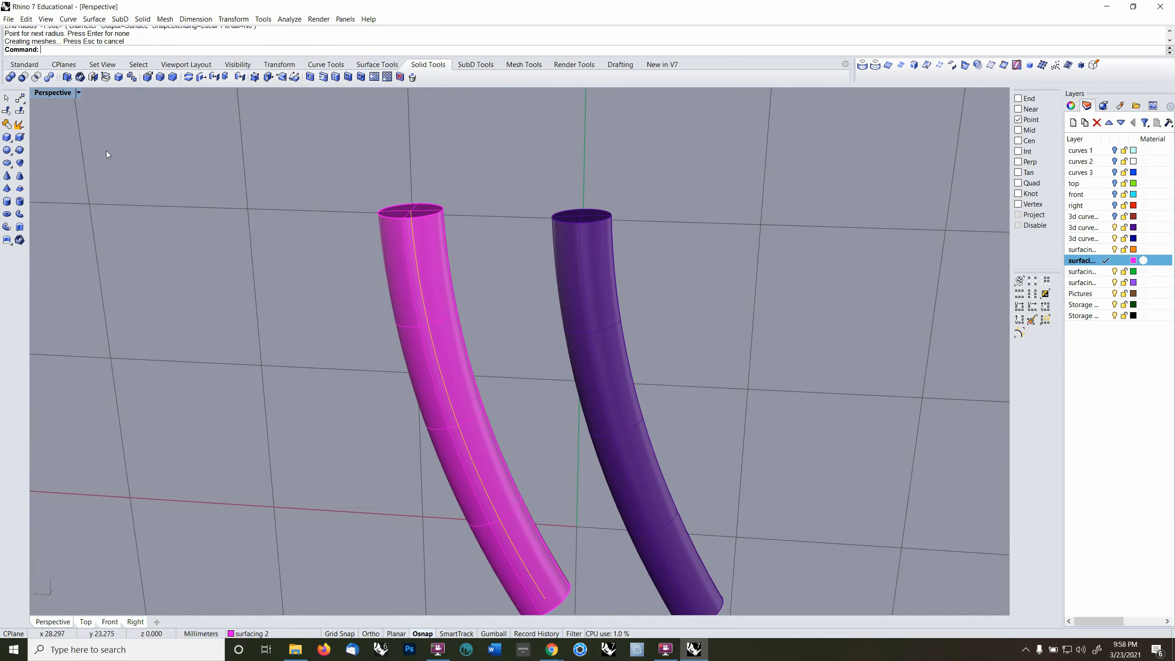
{"action": "left_click", "coordinate": [78, 93]}
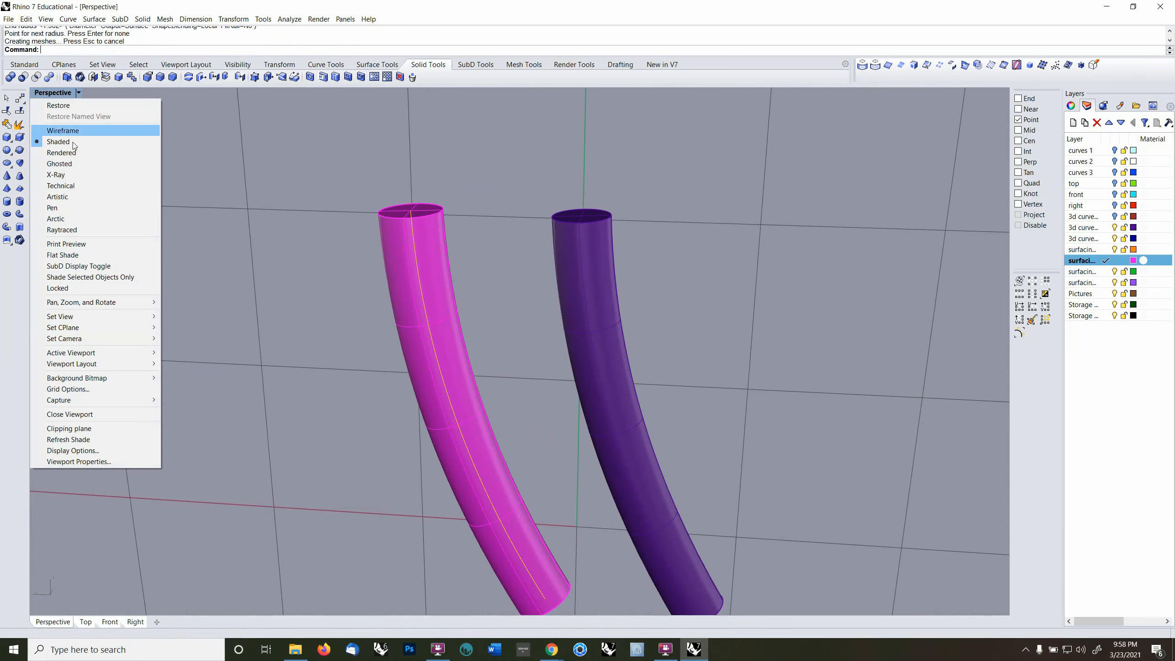
{"action": "left_click", "coordinate": [70, 167]}
{"action": "mouse_move", "coordinate": [493, 284]}
{"action": "right_mouse_down"}
{"action": "mouse_move", "coordinate": [444, 298]}
{"action": "mouse_move", "coordinate": [502, 282]}
{"action": "right_mouse_up"}
- Make surfacing 1 the current layer and lock the surfacing 2 layer
{"action": "left_click", "coordinate": [1106, 250]}
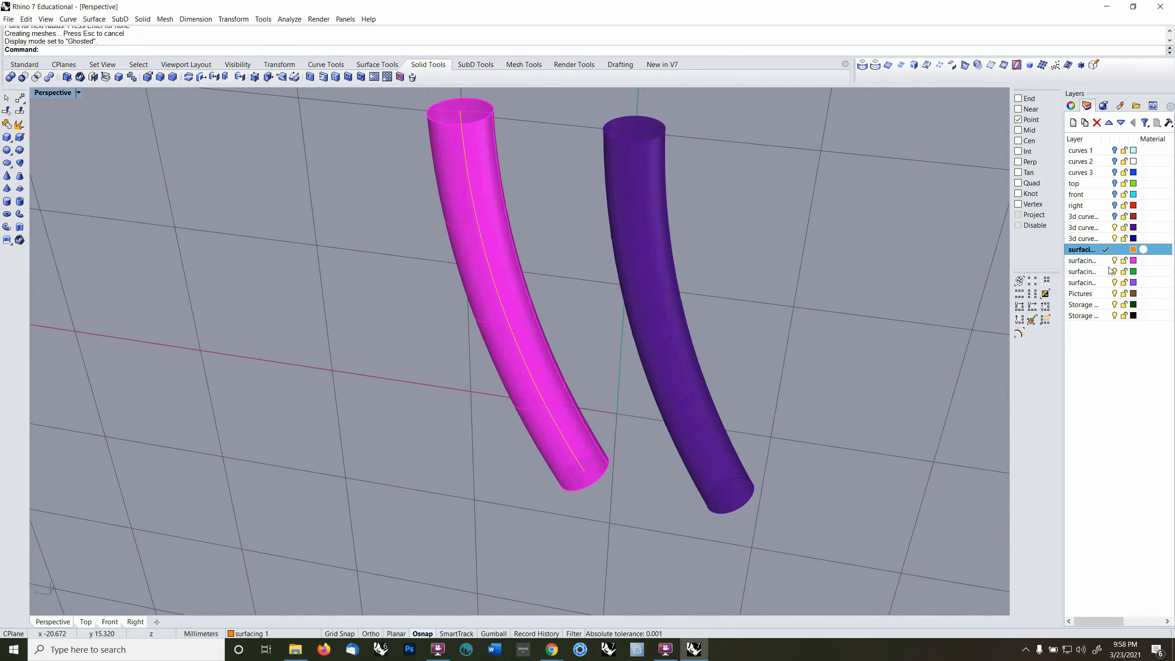
{"action": "left_click", "coordinate": [1124, 262]}
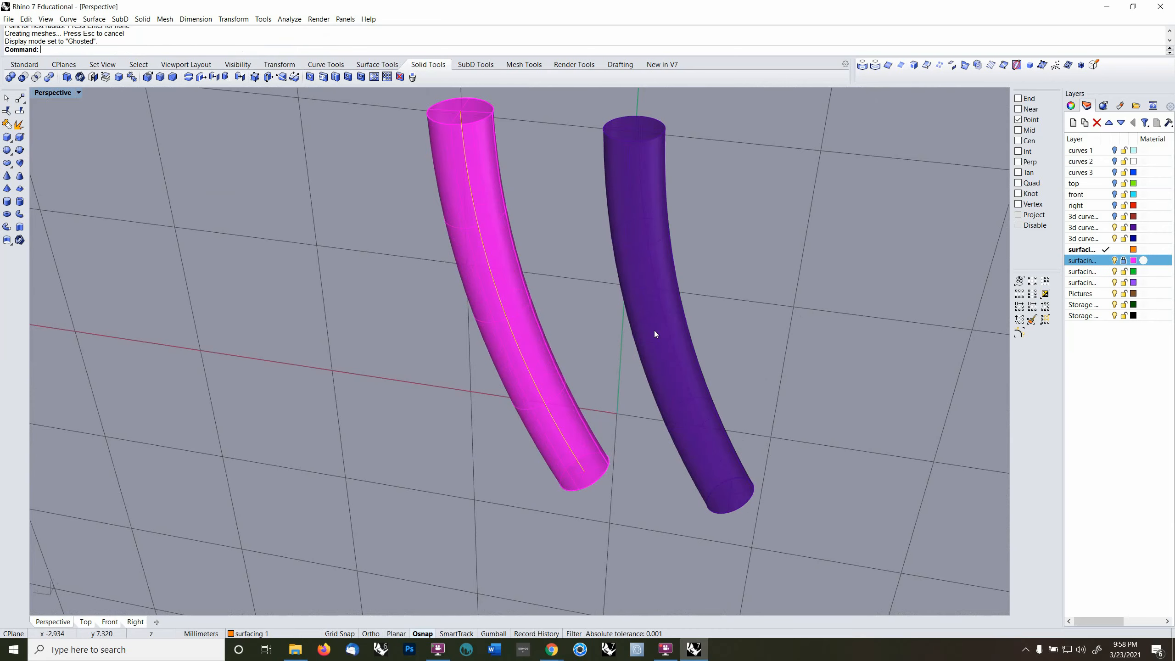
{"action": "right_click_drag", "start_coordinate": [564, 323], "coordinate": [584, 302]}
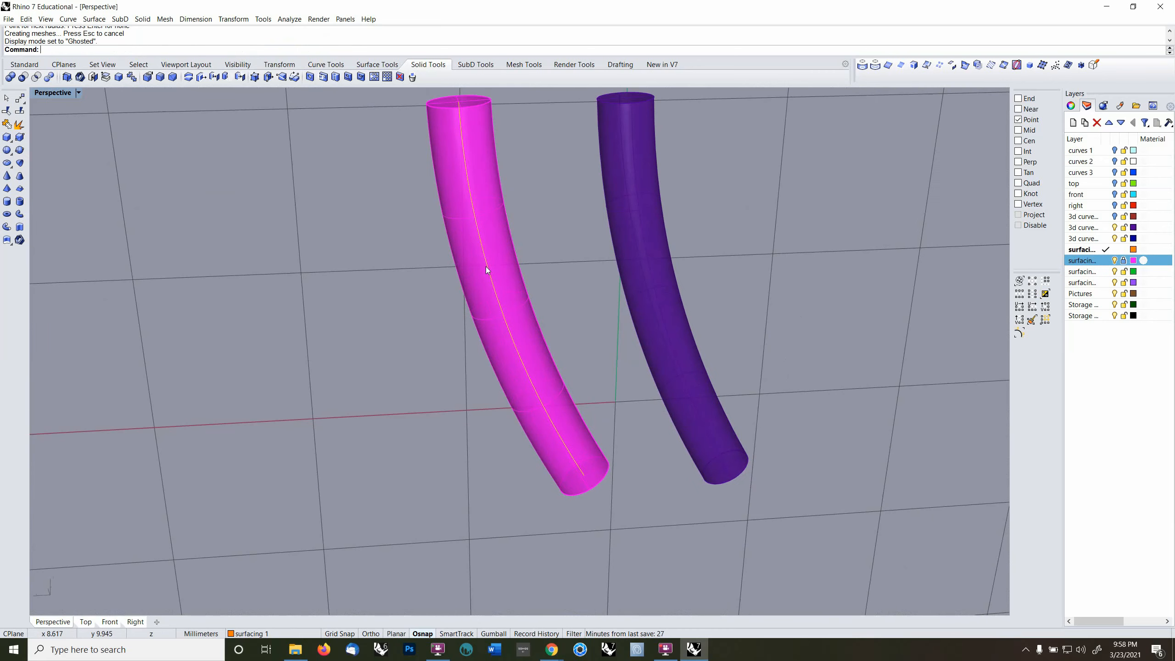
- Turn on the rail curve's control points and move the two middle ones about 5.1 mm away from the vertical axis
{"action": "key", "text": "F10"}
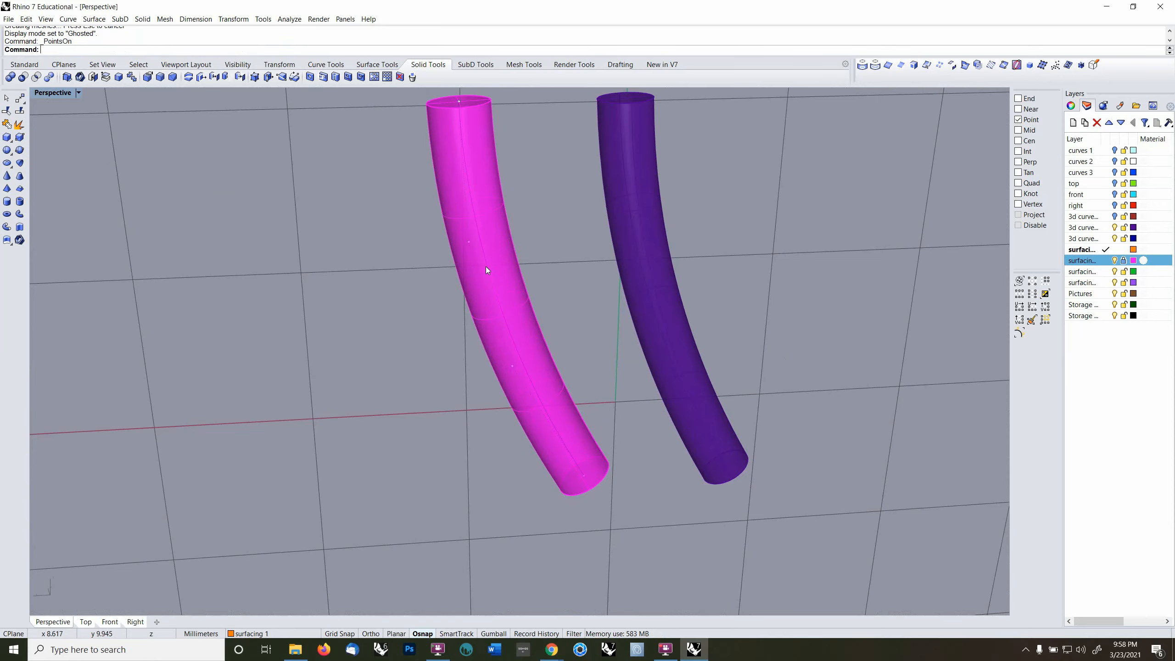
{"action": "left_click", "coordinate": [467, 243]}
{"action": "right_click_drag", "start_coordinate": [479, 245], "coordinate": [501, 326]}
{"action": "left_click", "coordinate": [470, 385]}
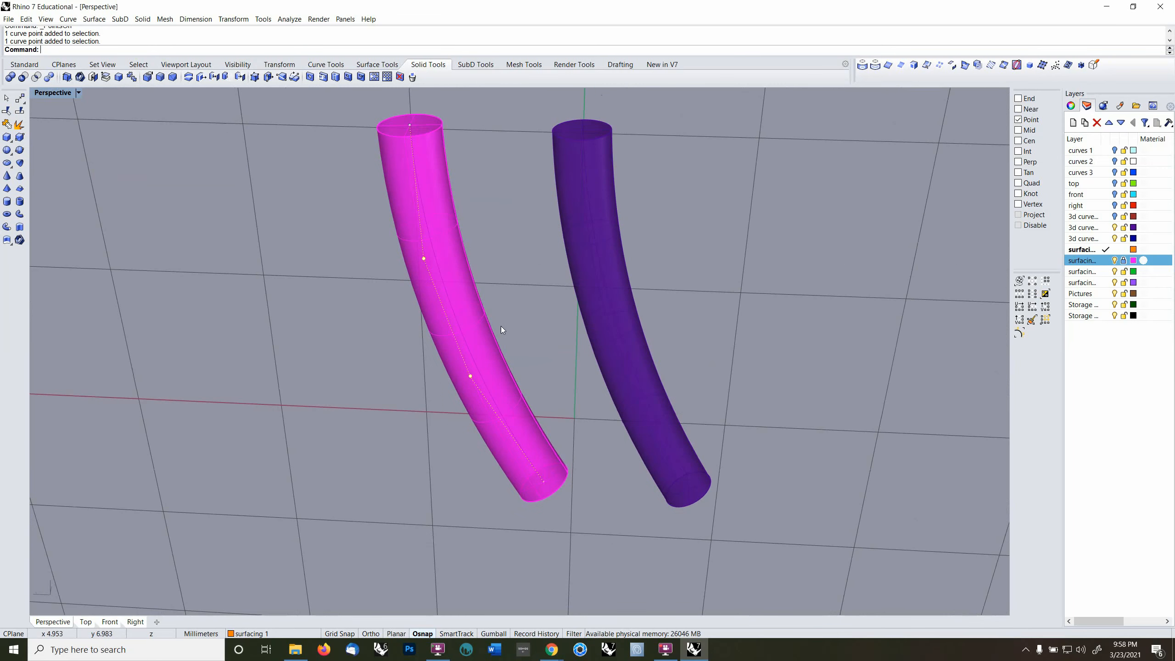
{"action": "type", "text": "M"}
{"action": "key", "text": "Return"}
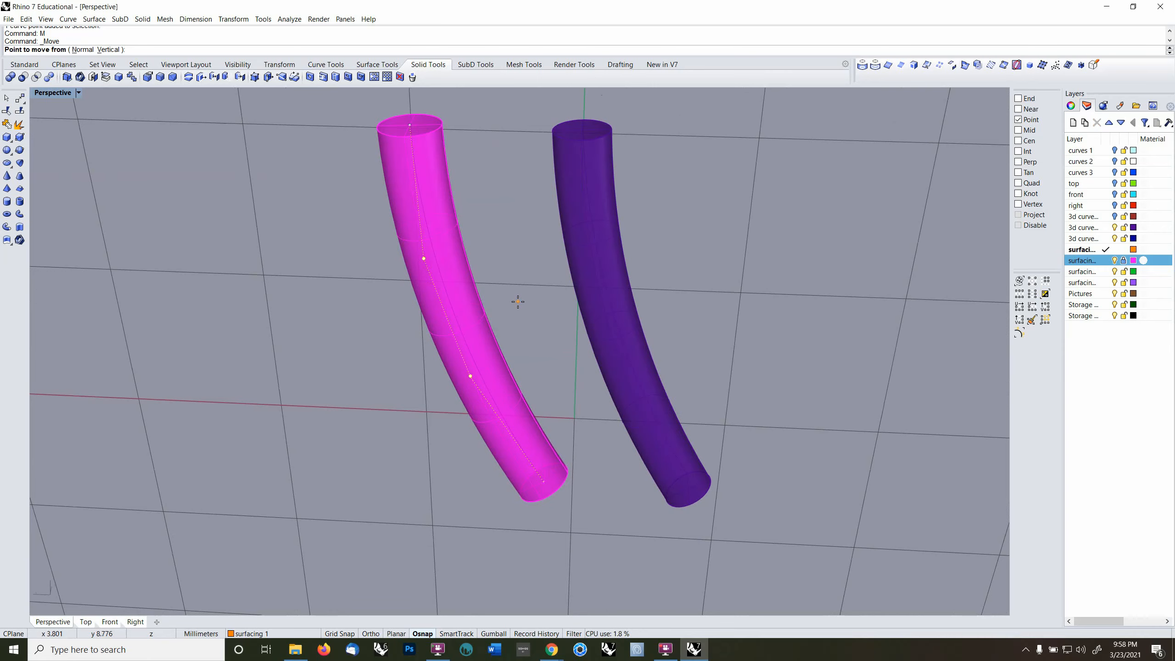
{"action": "left_click", "coordinate": [517, 301]}
{"action": "left_click", "coordinate": [437, 296]}
- Move the rail curve's upper end control point upward and toward the vertical axis
{"action": "right_click_drag", "start_coordinate": [465, 273], "coordinate": [448, 342], "text": "shift"}
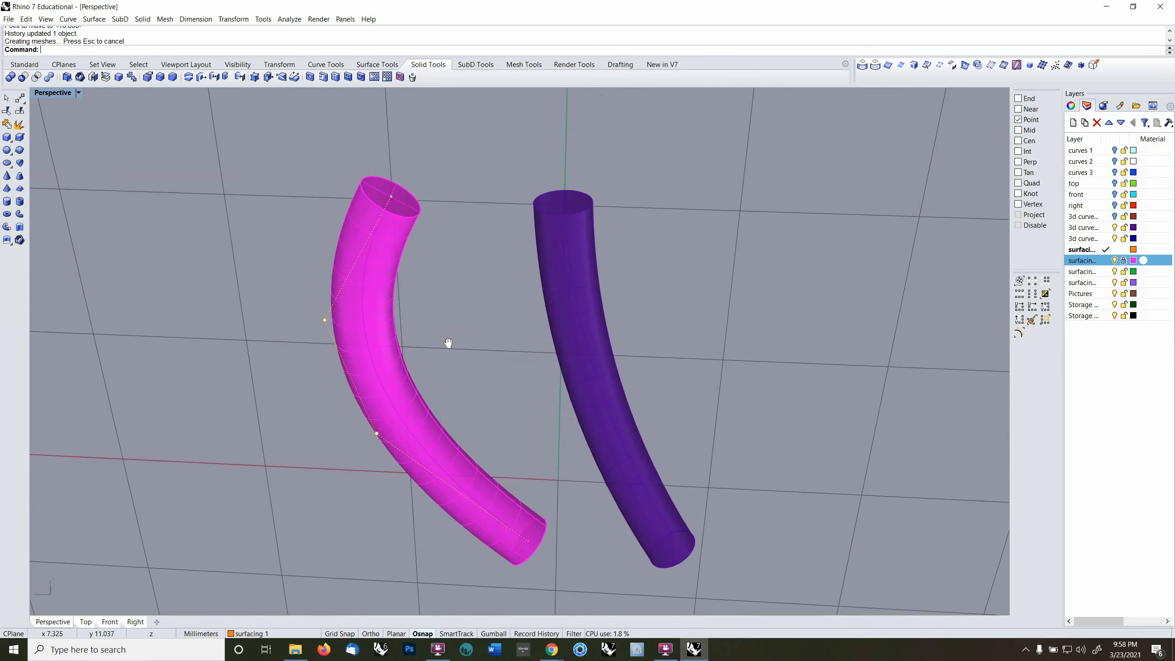
{"action": "left_click", "coordinate": [394, 199]}
{"action": "left_click_drag", "start_coordinate": [390, 195], "coordinate": [497, 147]}
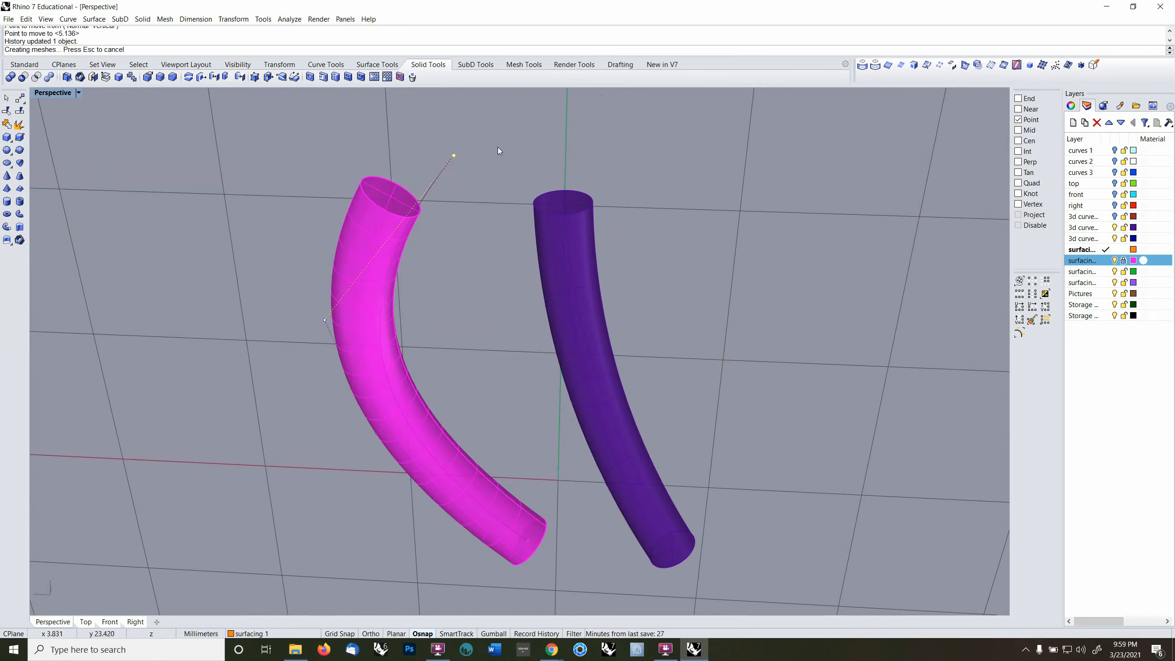
- Move the rail curve's upper middle control point about 8 mm upward to bend the pink pipe's upper part
{"action": "mouse_move", "coordinate": [430, 208]}
{"action": "right_mouse_down", "text": "shift"}
{"action": "mouse_move", "coordinate": [409, 219]}
{"action": "mouse_move", "coordinate": [423, 228]}
{"action": "right_mouse_up", "text": "shift"}
{"action": "left_click", "coordinate": [305, 329]}
{"action": "type", "text": "m"}
{"action": "key", "text": "Return"}
{"action": "left_click", "coordinate": [294, 331]}
{"action": "left_click", "coordinate": [280, 215]}
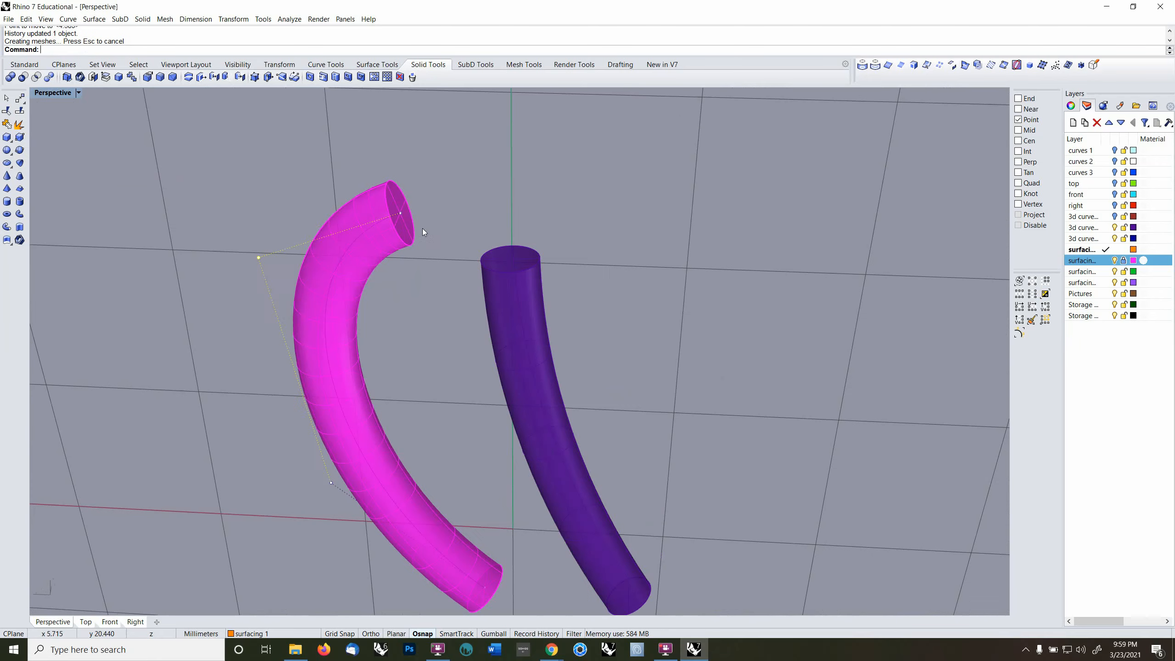
- Lower the rail curve's upper end control point by about 2.1 mm
{"action": "left_click", "coordinate": [401, 213]}
{"action": "type", "text": "m"}
{"action": "key", "text": "Return"}
{"action": "left_click", "coordinate": [414, 295]}
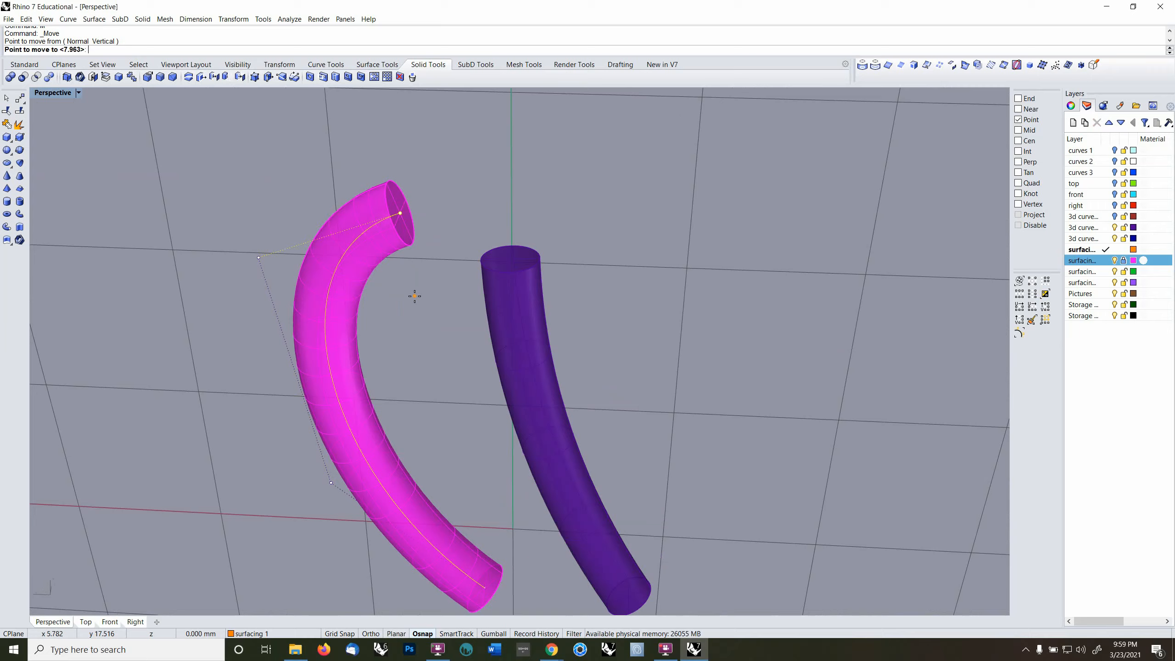
{"action": "left_click", "coordinate": [422, 327]}
- Move the rail curve's upper middle control point diagonally up and outward to tighten the hook in the pink pipe
{"action": "right_click_drag", "start_coordinate": [427, 330], "coordinate": [329, 199]}
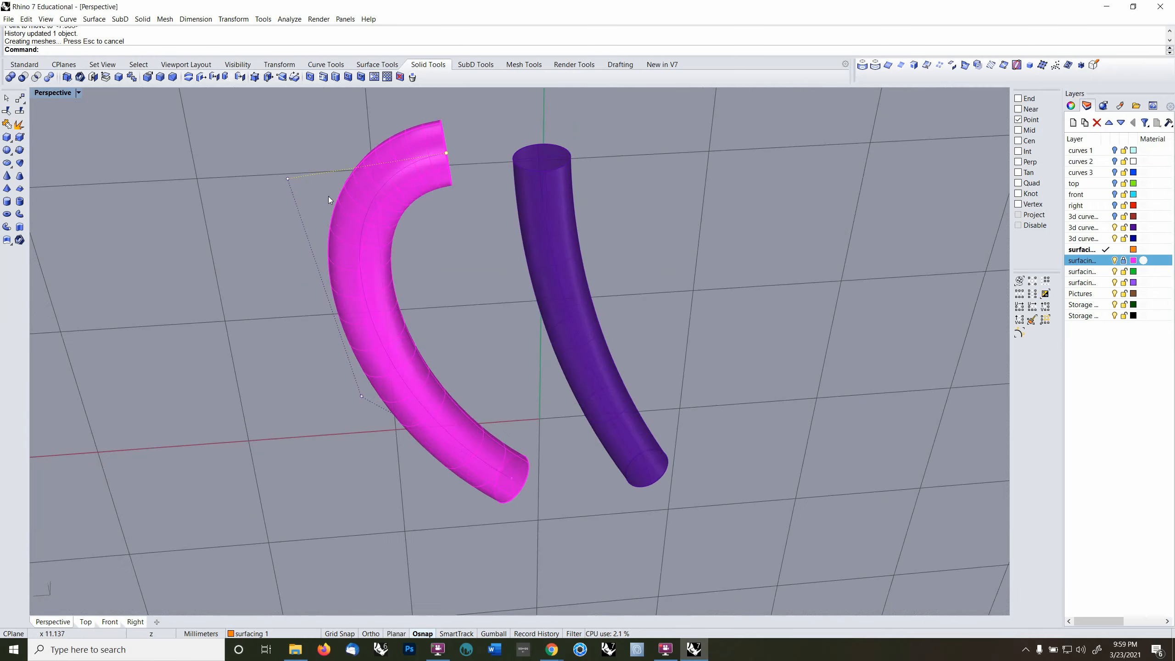
{"action": "left_click", "coordinate": [287, 178]}
{"action": "type", "text": "m"}
{"action": "key", "text": "Return"}
{"action": "left_click", "coordinate": [279, 241]}
{"action": "left_click", "coordinate": [240, 202]}
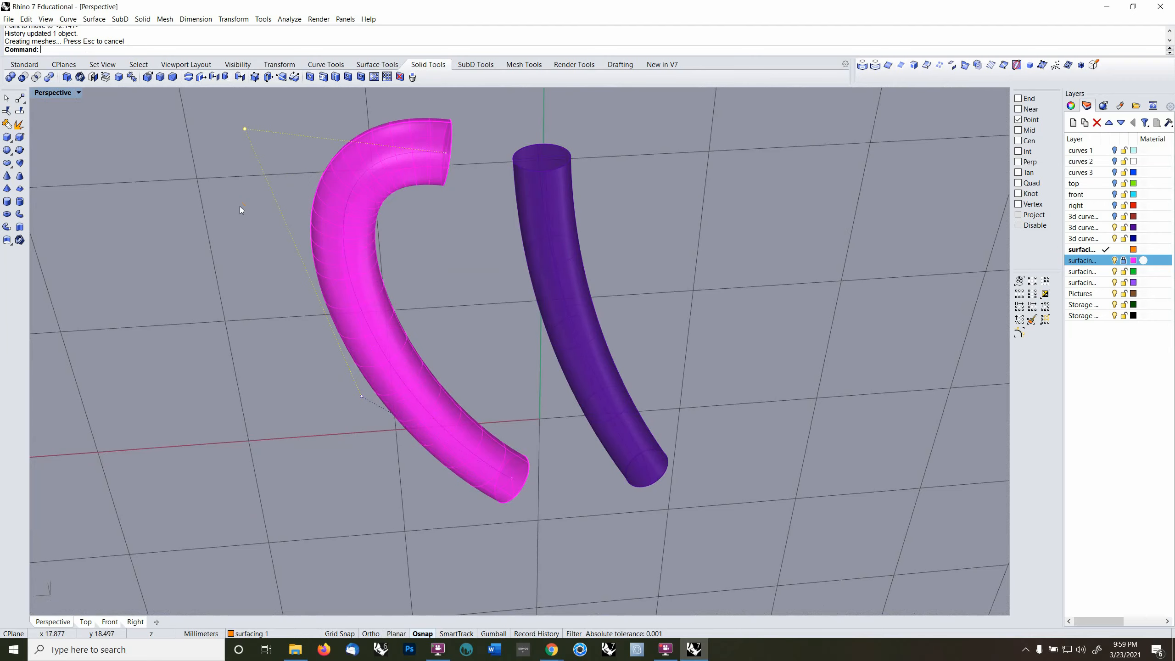
- Deselect the control point and delete the purple pipe that does not follow the rail curve
{"action": "right_click_drag", "start_coordinate": [454, 242], "coordinate": [498, 349]}
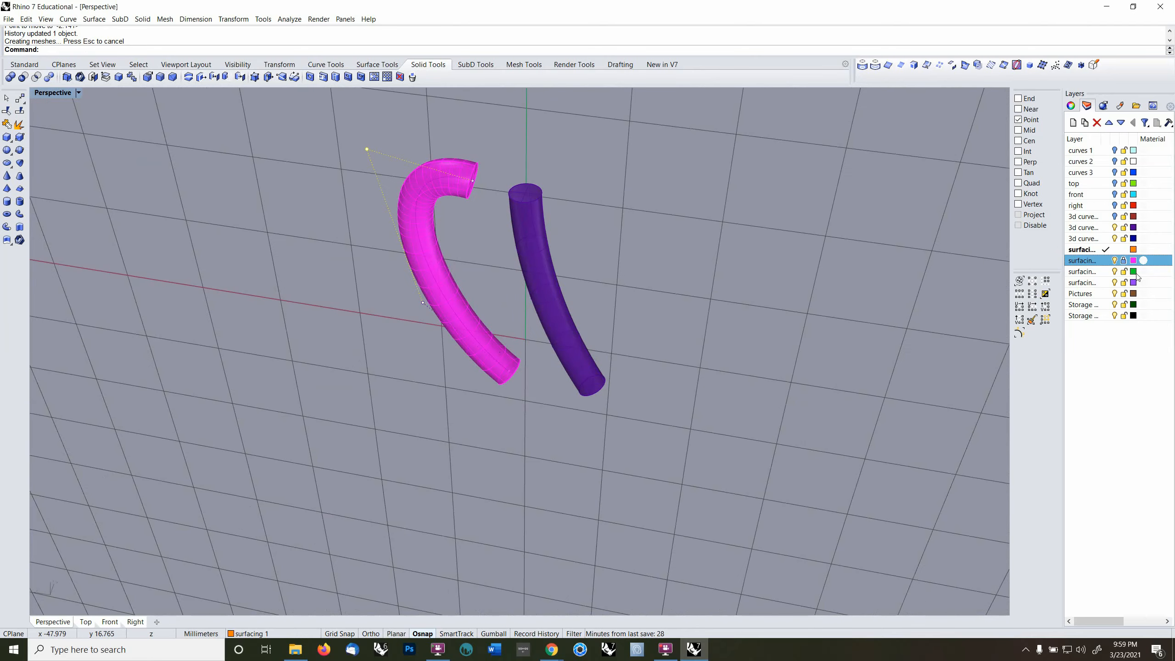
{"action": "left_click", "coordinate": [754, 314]}
{"action": "key", "text": "Escape"}
{"action": "left_click", "coordinate": [555, 296]}
{"action": "key", "text": "Delete"}
- Unlock the surfacing 2 layer, select the pink pipe, and set the construction plane to World Top
{"action": "left_click", "coordinate": [1124, 260]}
{"action": "left_click", "coordinate": [439, 278]}
{"action": "key", "text": "F5"}
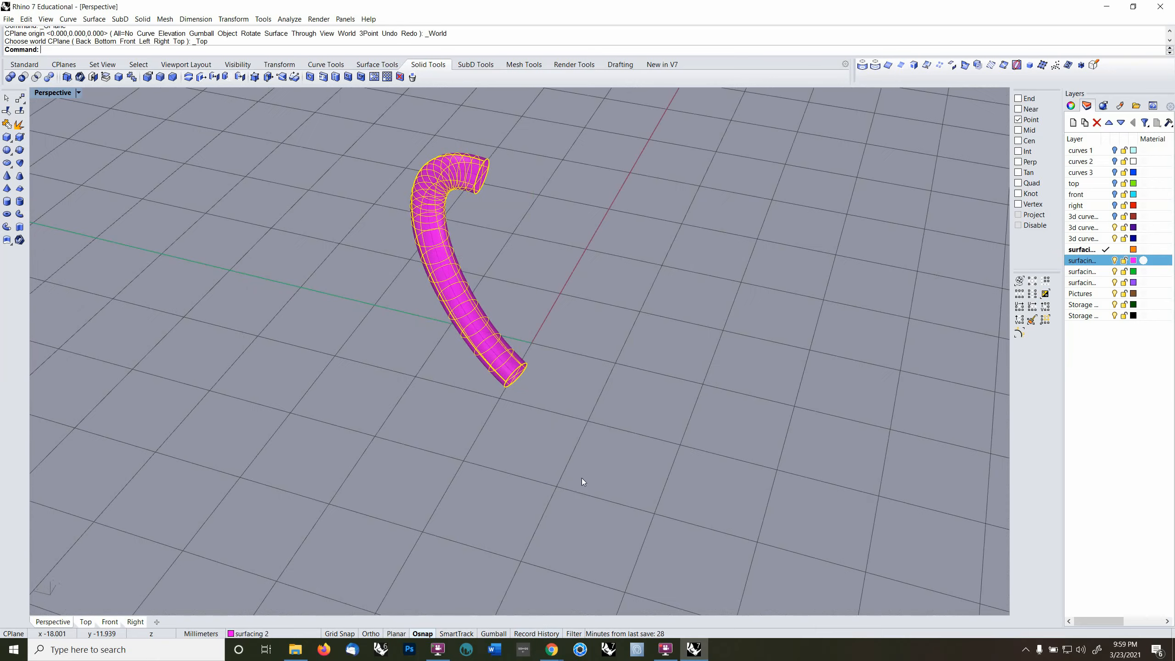
- Polar-array the pink pipe around the construction plane origin as 8 items over 360 degrees
{"action": "left_click", "coordinate": [279, 64]}
{"action": "left_click", "coordinate": [190, 77]}
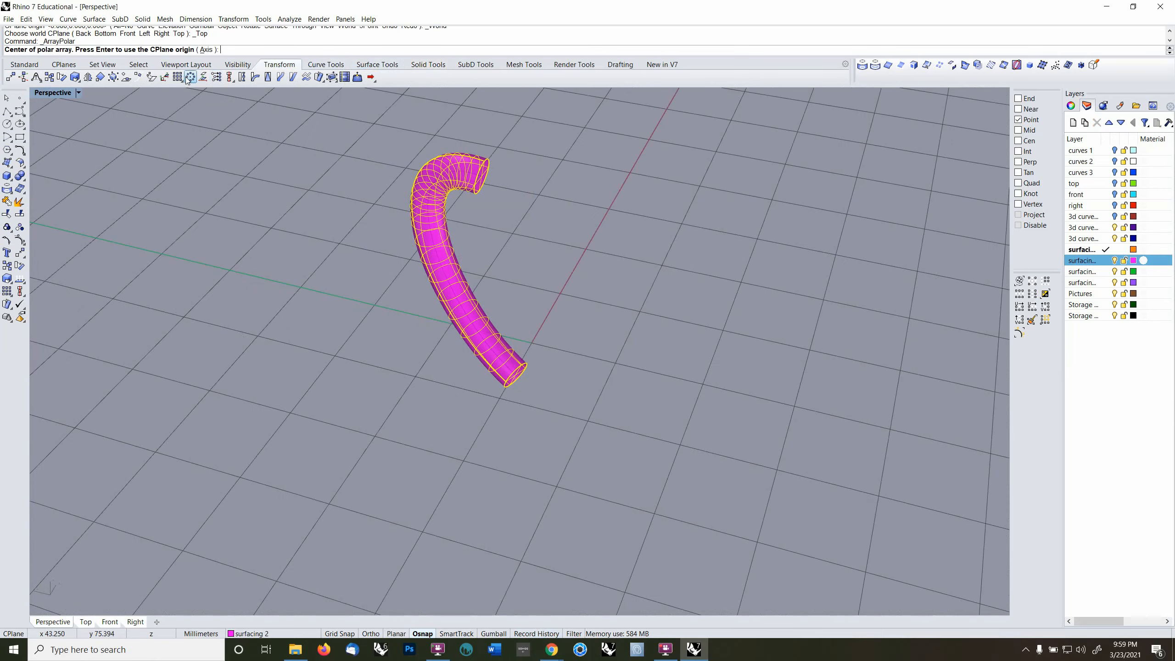
{"action": "key", "text": "Return"}
{"action": "key", "text": "Return"}
{"action": "key", "text": "Return"}
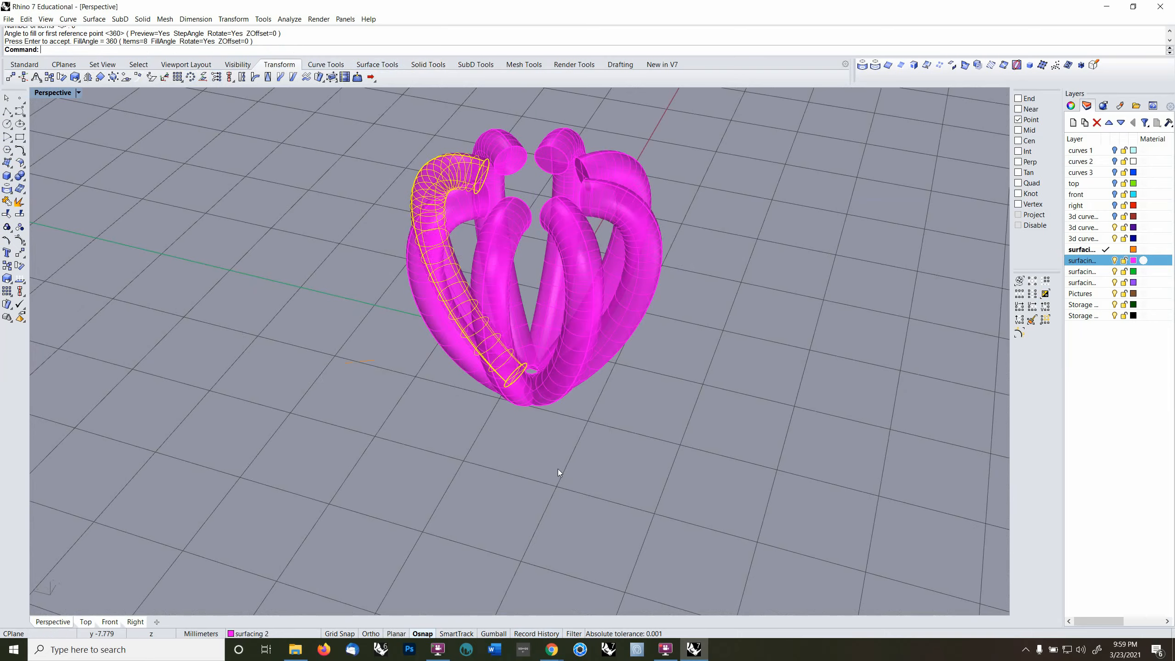
{"action": "key", "text": "Return"}
{"action": "right_click_drag", "start_coordinate": [556, 467], "coordinate": [472, 325]}
{"action": "scroll", "coordinate": [472, 324], "scroll_direction": "up", "scroll_amount": 3}
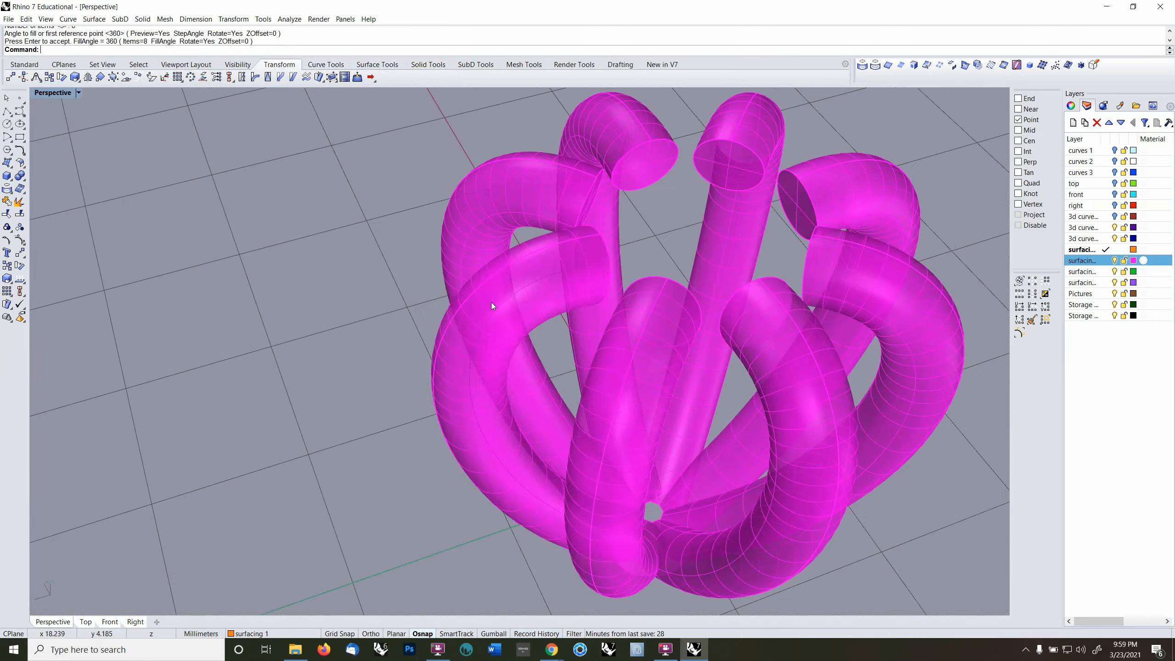
- With surfacing 2 locked, show the rail curve's control points on the World Right construction plane and select its upper end point
{"action": "left_click", "coordinate": [491, 302]}
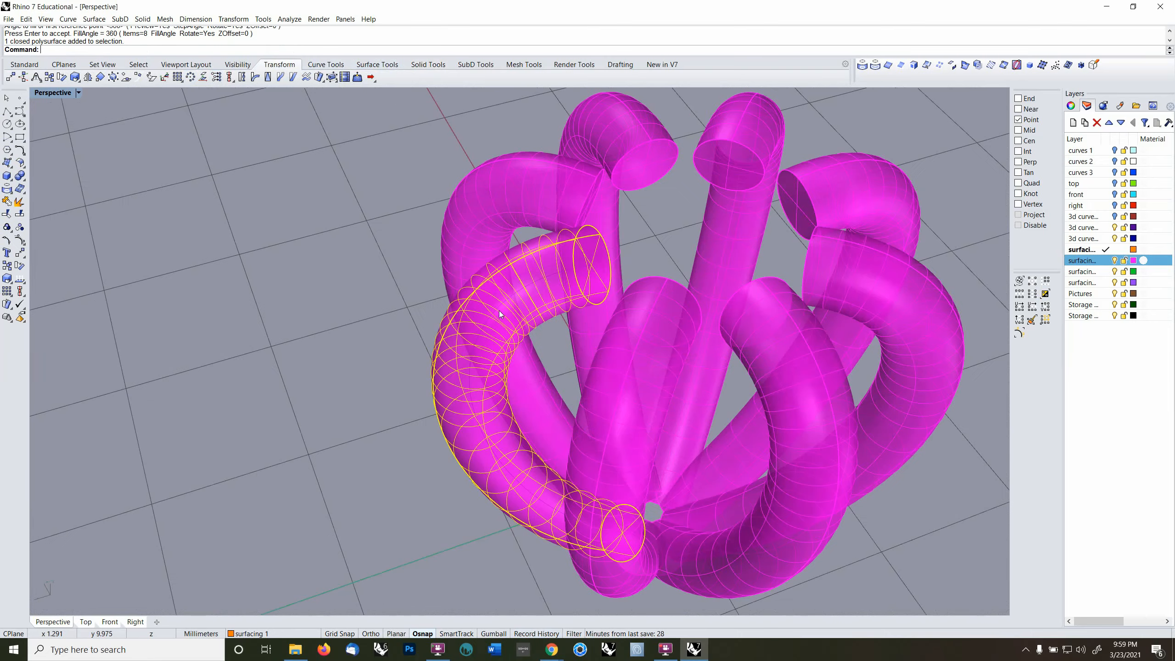
{"action": "left_click", "coordinate": [1124, 261]}
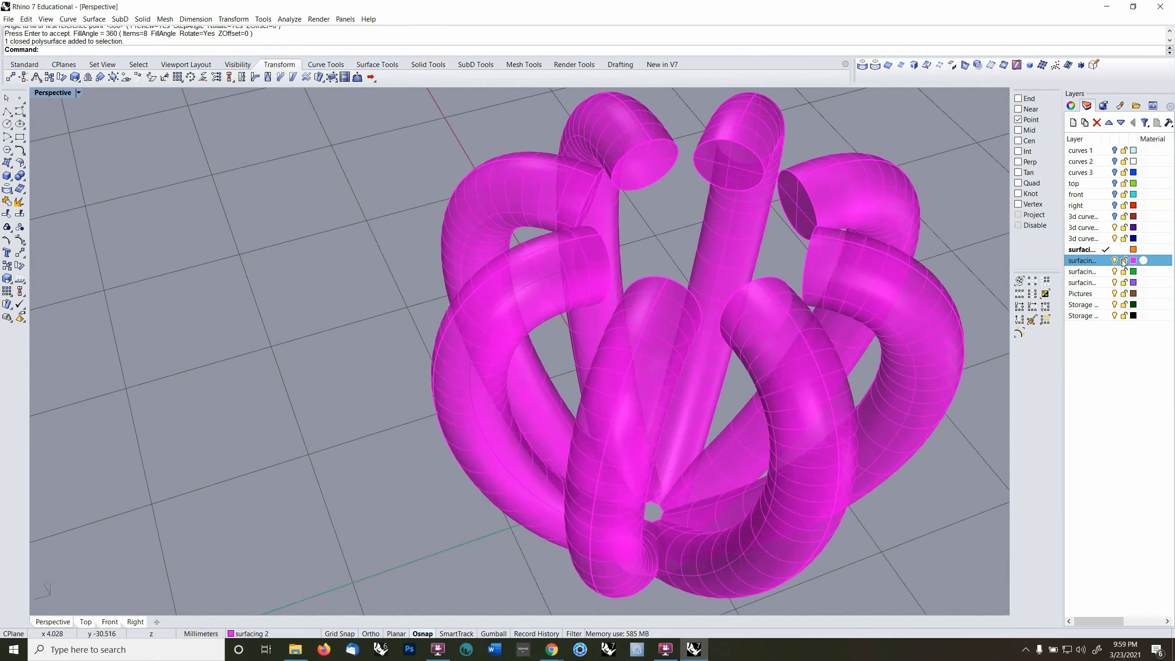
{"action": "left_click", "coordinate": [522, 291]}
{"action": "mouse_move", "coordinate": [523, 289]}
{"action": "right_mouse_down"}
{"action": "mouse_move", "coordinate": [549, 318]}
{"action": "mouse_move", "coordinate": [536, 298]}
{"action": "right_mouse_up"}
{"action": "key", "text": "F10"}
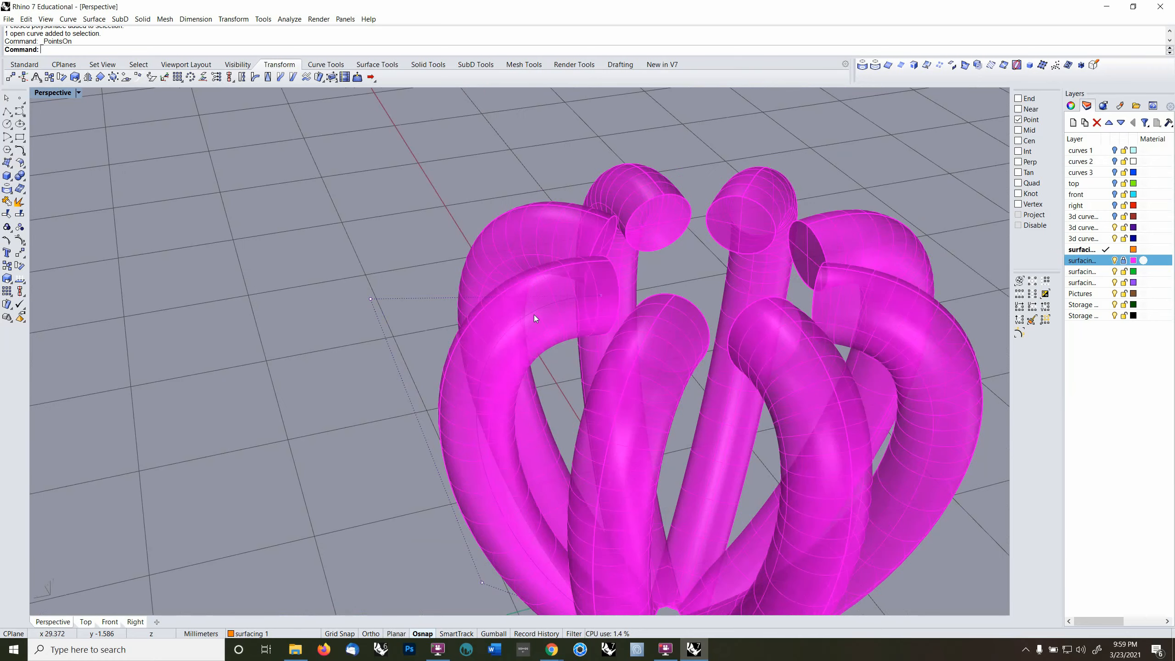
{"action": "key", "text": "F5"}
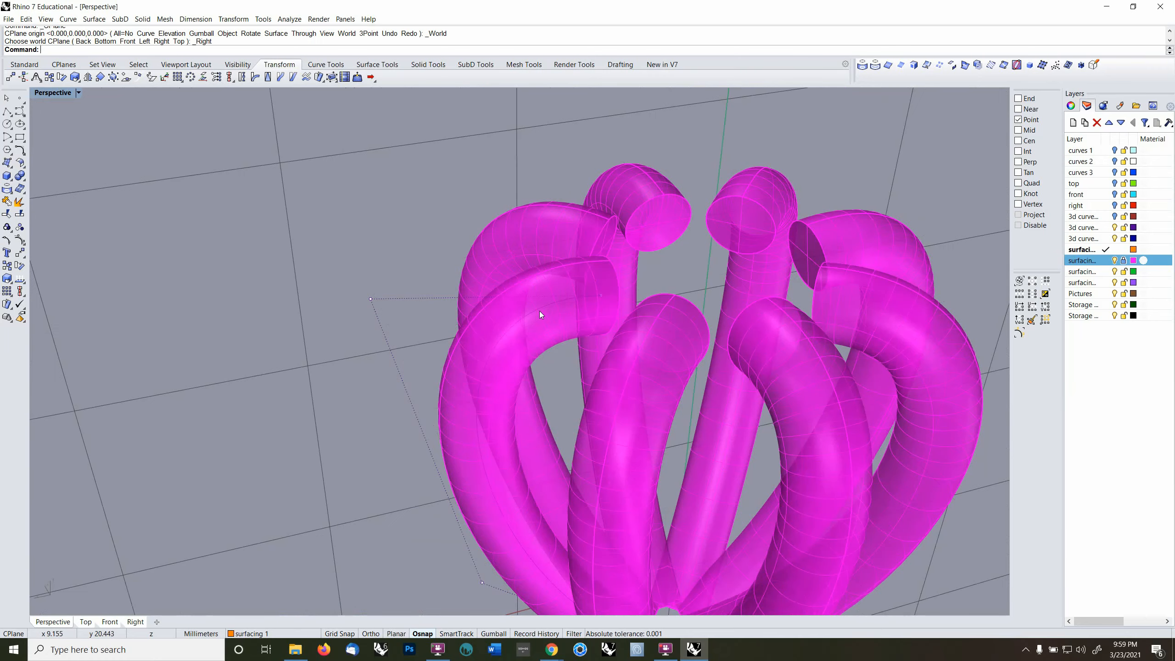
{"action": "left_click", "coordinate": [603, 297]}
{"action": "right_click_drag", "start_coordinate": [615, 297], "coordinate": [566, 345]}
- Unlock surfacing 2 and, with Record History on and World Top active, polar-array the pink pipe around the origin as 8 items over 360 degrees
{"action": "left_click", "coordinate": [1123, 261]}
{"action": "left_click", "coordinate": [523, 345]}
{"action": "key", "text": "F3"}
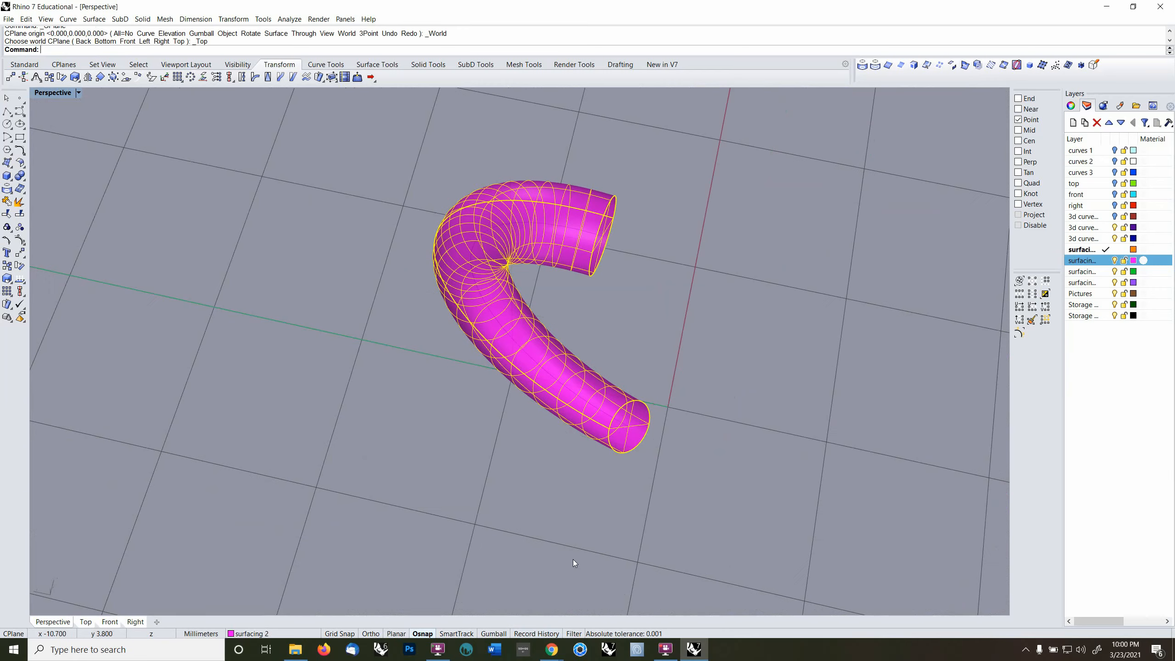
{"action": "left_click", "coordinate": [541, 633]}
{"action": "right_click", "coordinate": [303, 48]}
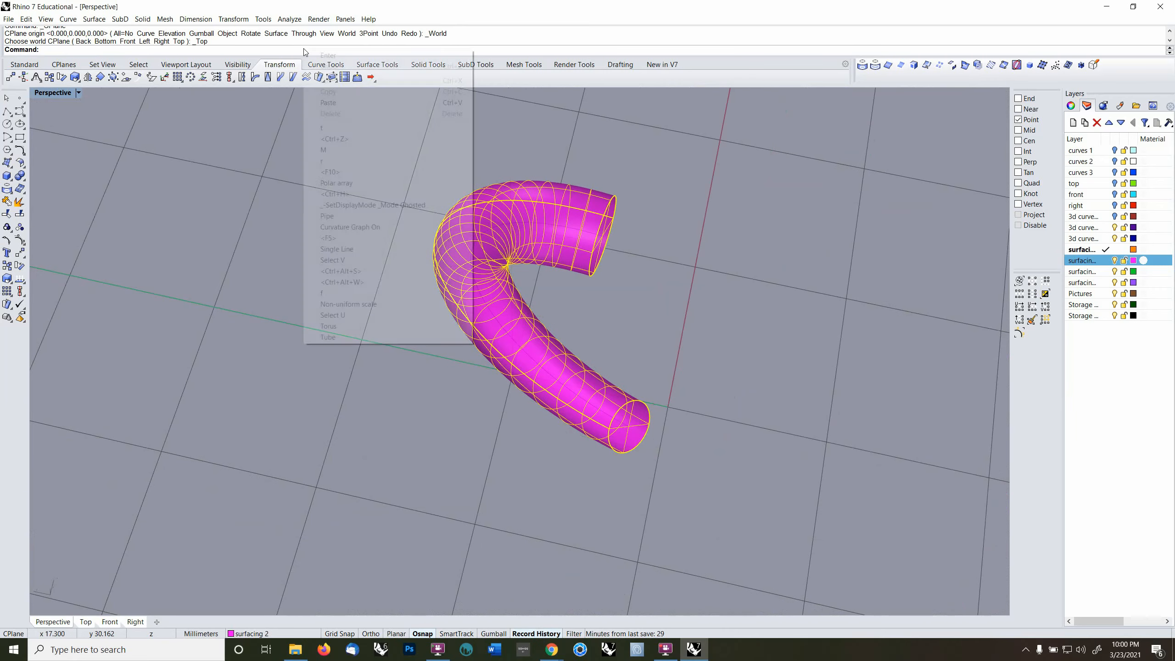
{"action": "left_click", "coordinate": [337, 182]}
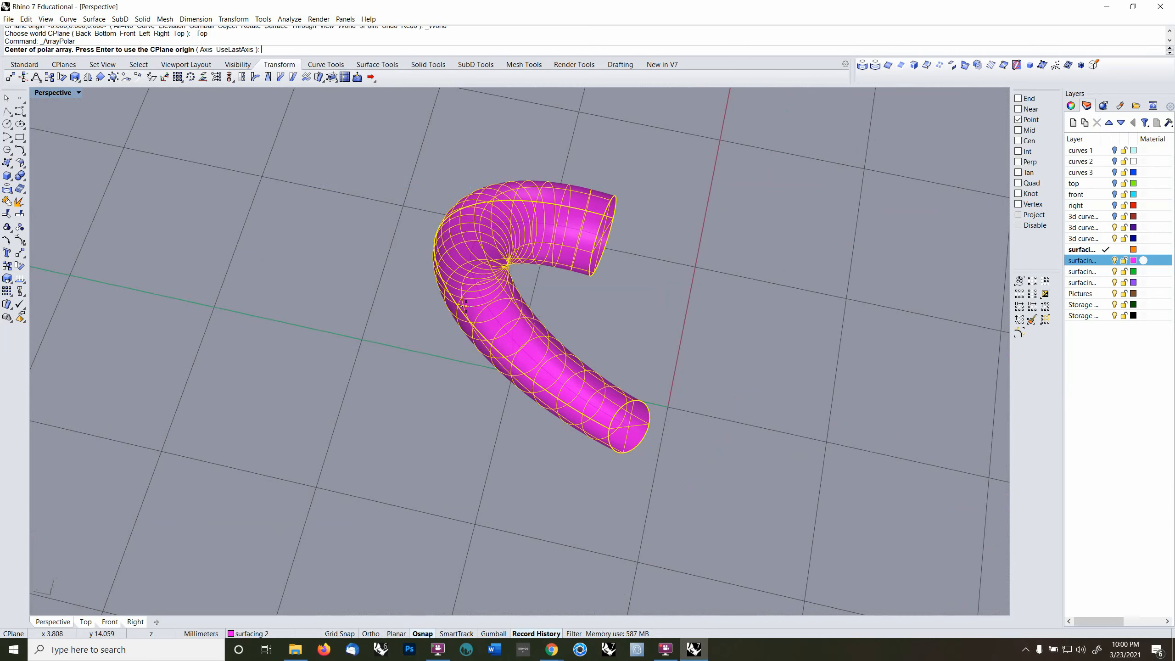
{"action": "type", "text": "0"}
{"action": "key", "text": "Return"}
{"action": "key", "text": "Return"}
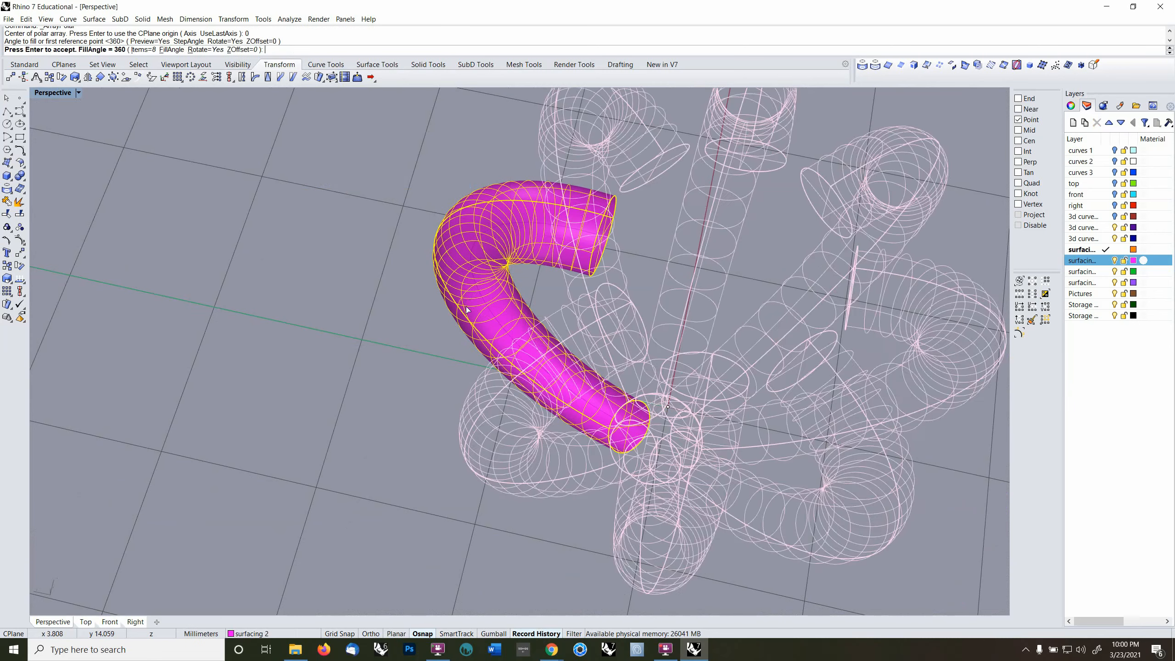
{"action": "key", "text": "Return"}
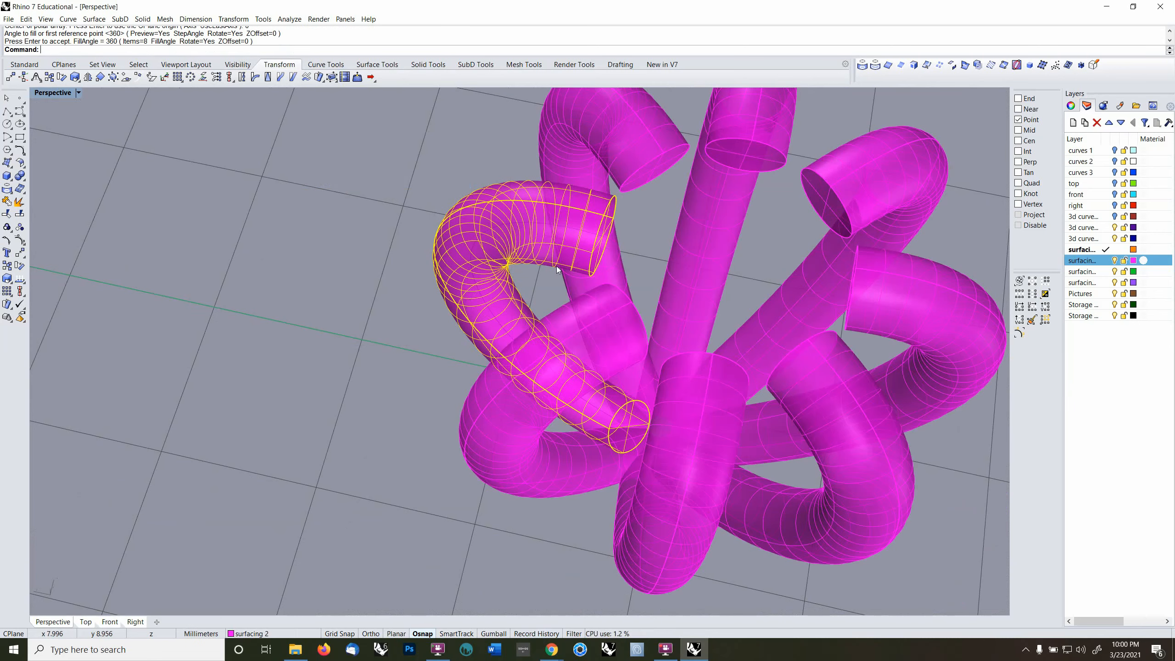
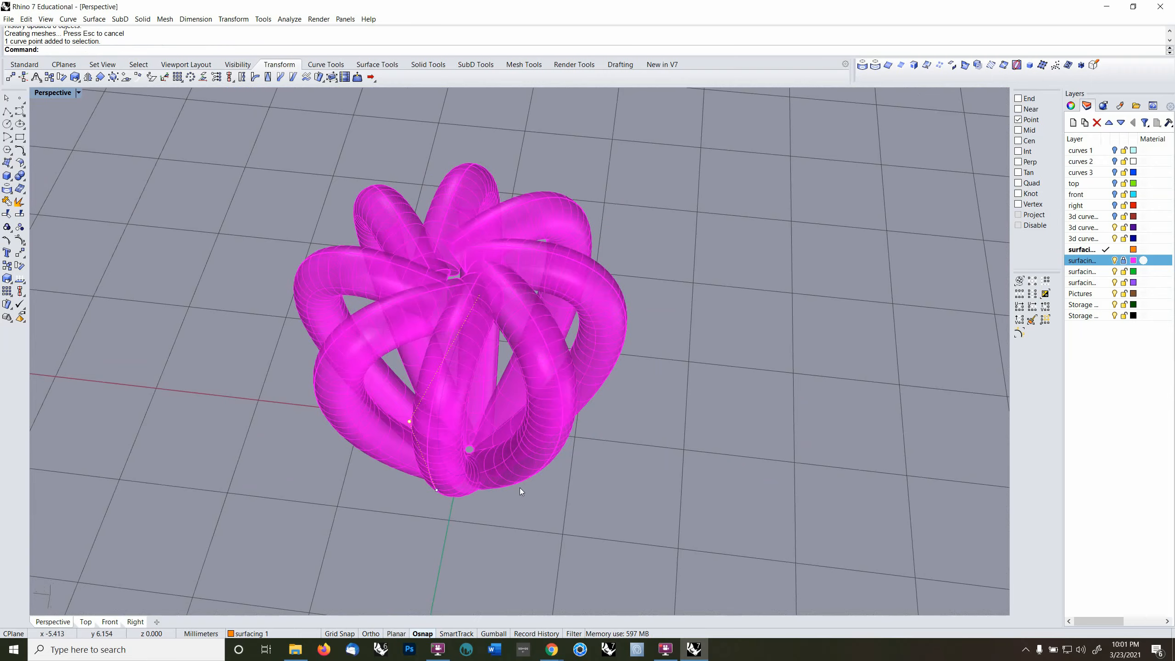
- Move the rail curve's upper middle control point a short distance outward to widen the arrayed pipes
{"action": "right_click_drag", "start_coordinate": [476, 479], "coordinate": [592, 473]}
{"action": "type", "text": "m"}
{"action": "key", "text": "Return"}
{"action": "left_click", "coordinate": [595, 472]}
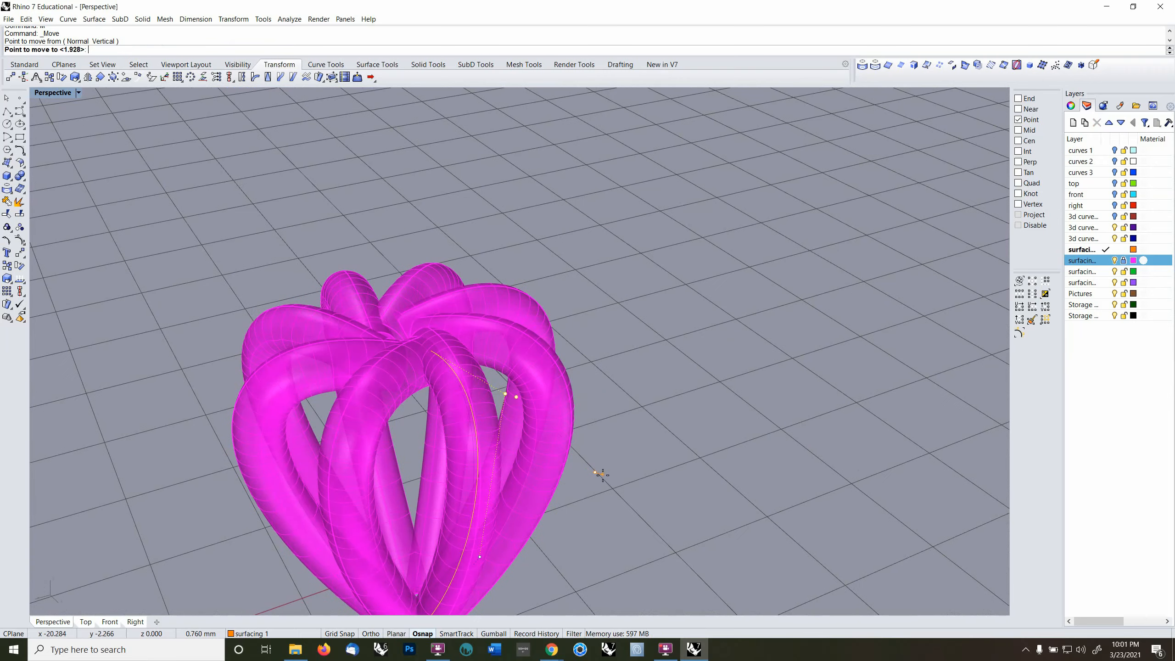
{"action": "left_click", "coordinate": [615, 479]}
- Select the rail curve's lower middle control point and move it a short distance sideways
{"action": "right_click_drag", "start_coordinate": [628, 463], "coordinate": [566, 498]}
{"action": "left_click", "coordinate": [496, 486]}
{"action": "type", "text": "m"}
{"action": "key", "text": "Return"}
{"action": "left_click", "coordinate": [599, 509]}
{"action": "left_click", "coordinate": [573, 500]}
- Raise the rail curve's lower middle control point about 3.2 mm and shift it sideways about 1.15 mm in the World Front plane
{"action": "type", "text": "m"}
{"action": "key", "text": "Return"}
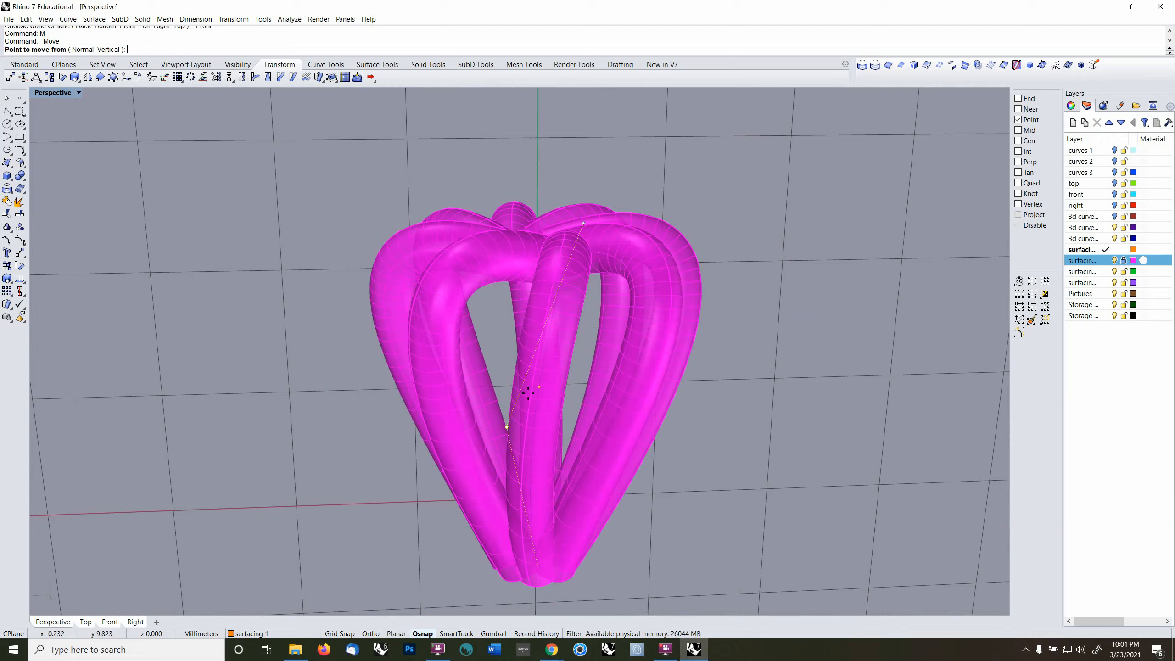
{"action": "left_click", "coordinate": [390, 530]}
{"action": "left_click", "coordinate": [381, 495]}
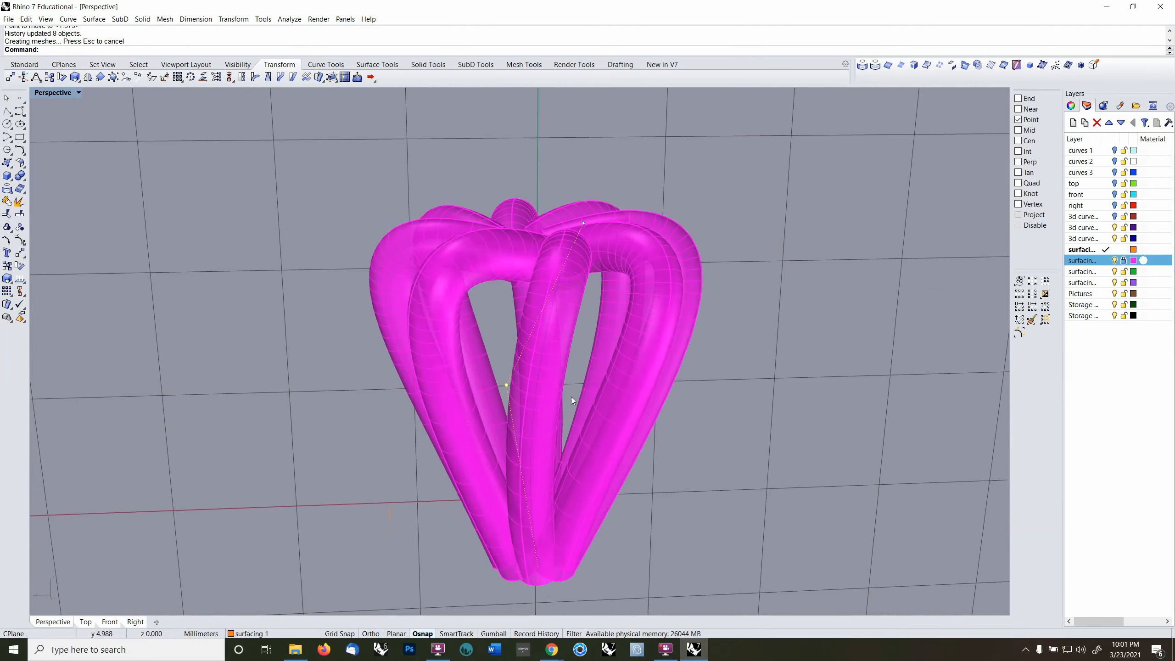
{"action": "right_click_drag", "start_coordinate": [571, 397], "coordinate": [584, 422]}
{"action": "type", "text": "m"}
{"action": "key", "text": "Return"}
{"action": "left_click", "coordinate": [647, 473]}
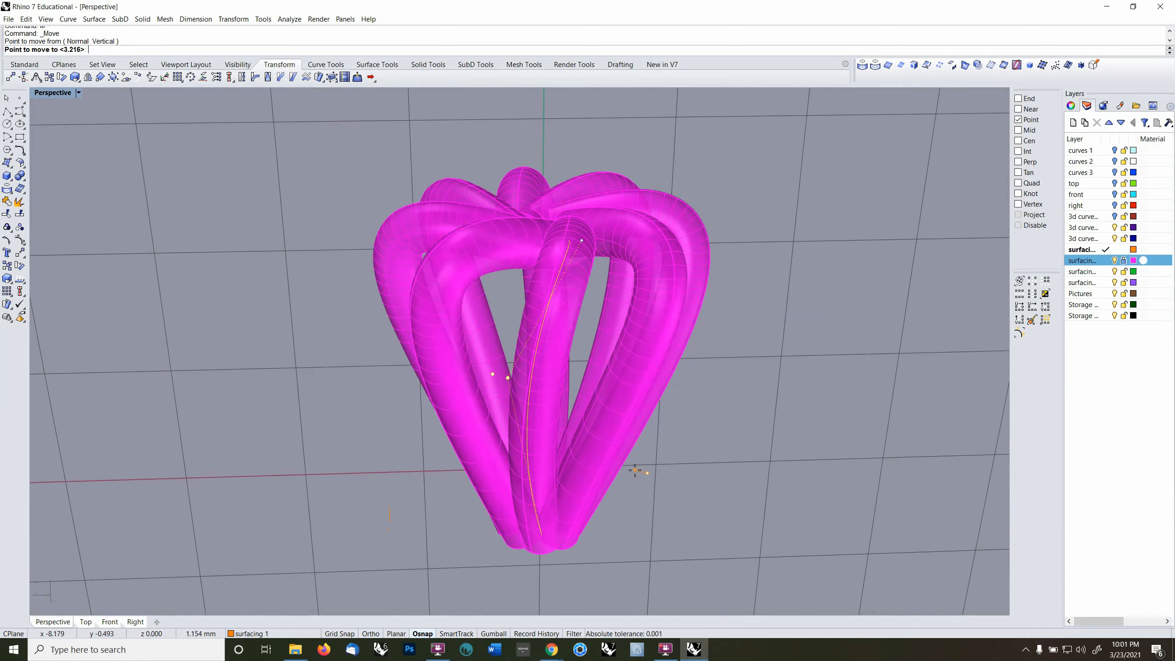
{"action": "left_click", "coordinate": [635, 472]}
- Set the construction plane to World Top and move the rail curve's upper end control point about 1.2 mm toward the array's central gap
{"action": "right_click_drag", "start_coordinate": [635, 470], "coordinate": [765, 400]}
{"action": "scroll", "coordinate": [696, 406], "scroll_direction": "up", "scroll_amount": 6}
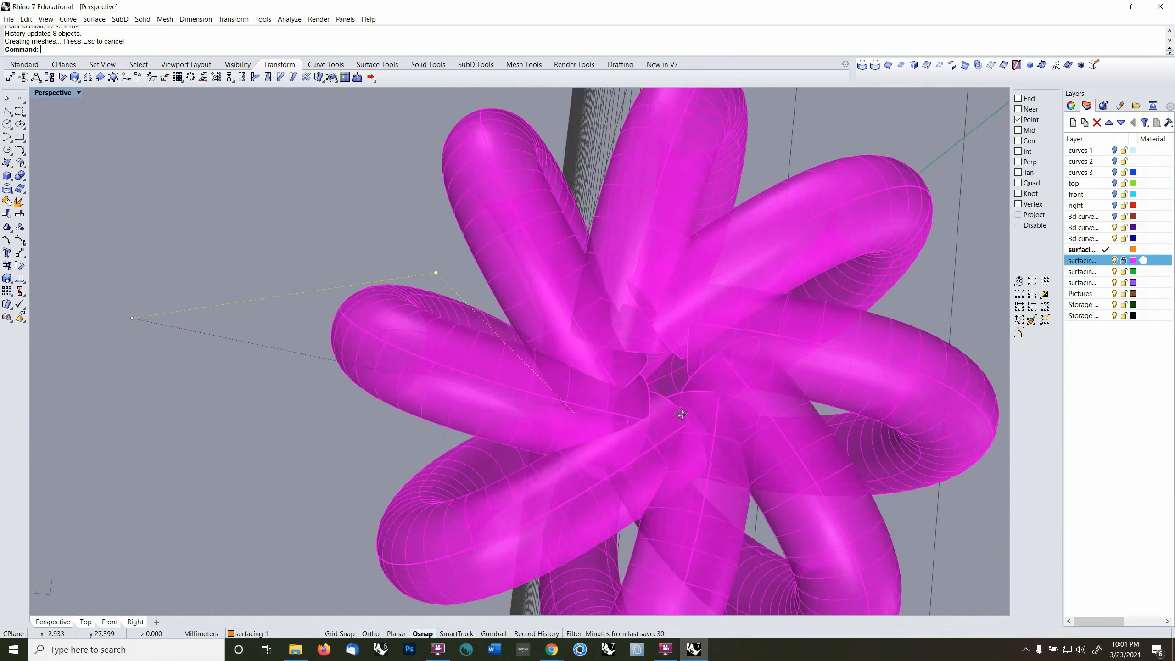
{"action": "left_click", "coordinate": [628, 421]}
{"action": "right_click_drag", "start_coordinate": [670, 439], "coordinate": [686, 370]}
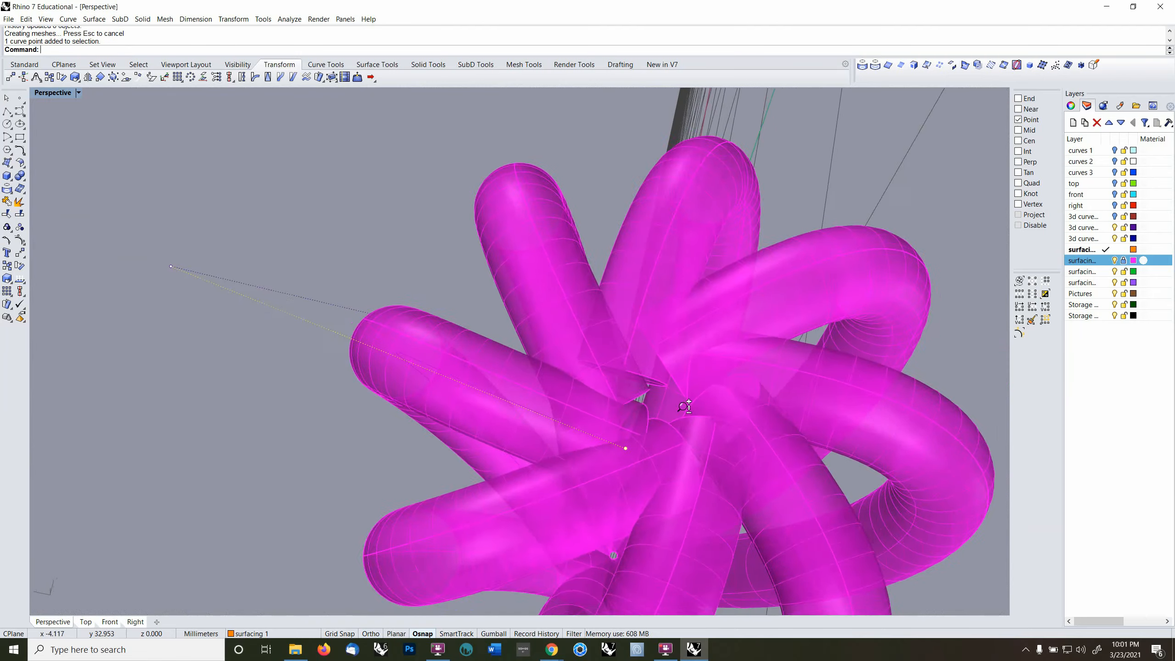
{"action": "scroll", "coordinate": [687, 368], "scroll_direction": "down", "scroll_amount": 5}
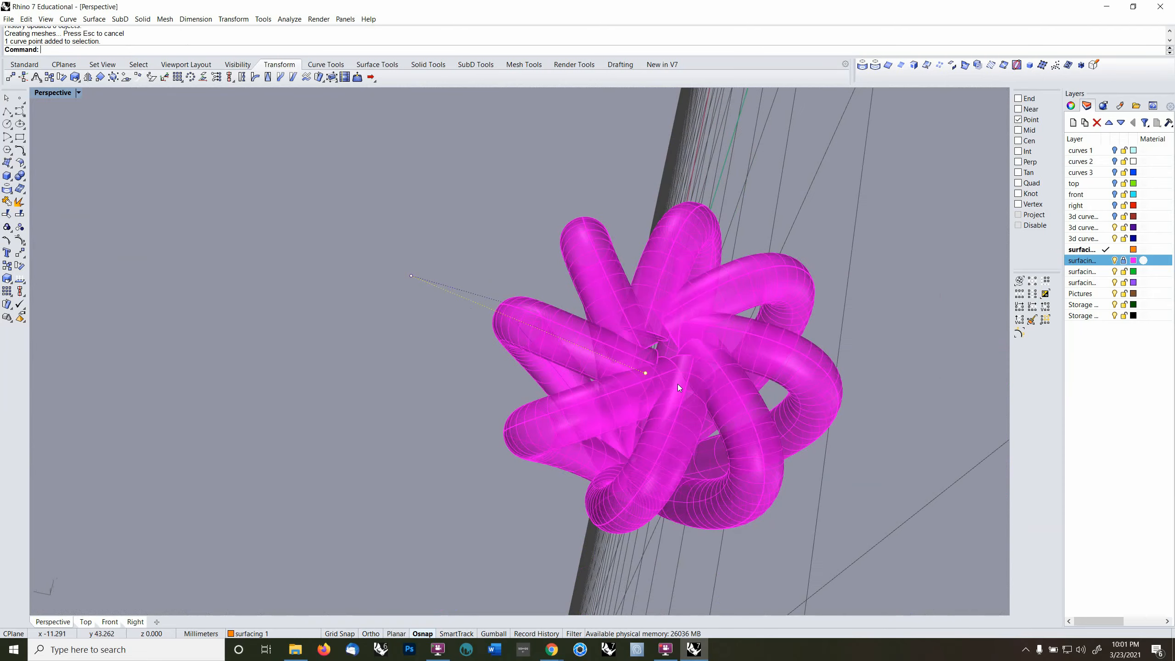
{"action": "key", "text": "F4"}
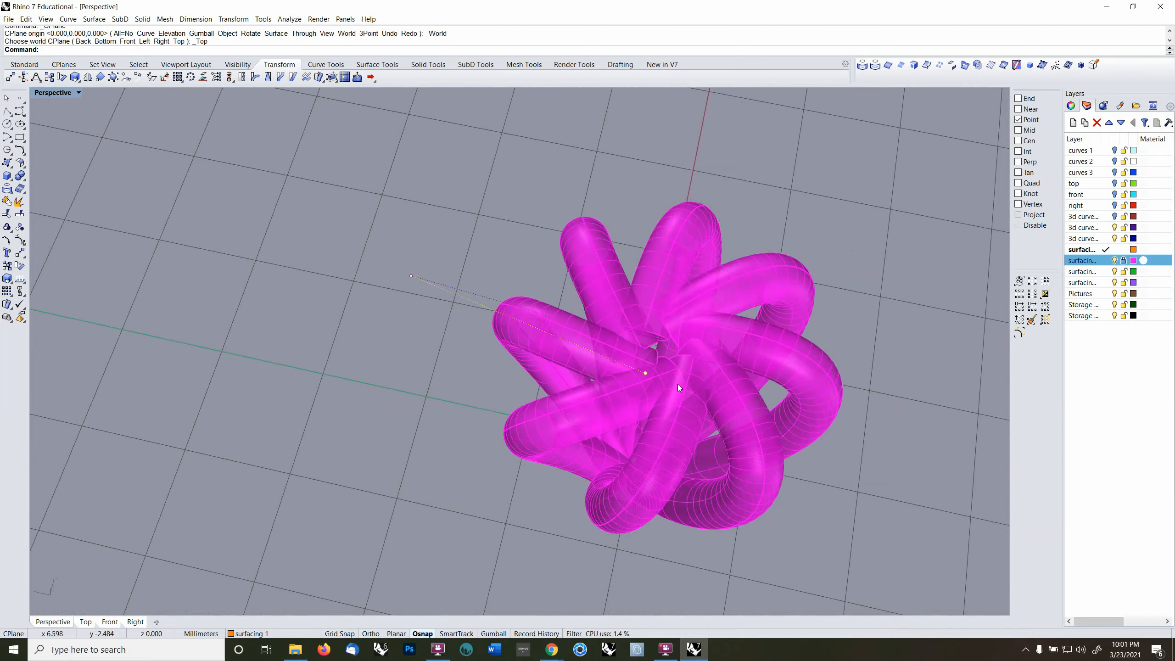
{"action": "type", "text": "M"}
{"action": "key", "text": "Return"}
{"action": "right_click_drag", "start_coordinate": [677, 387], "coordinate": [657, 403]}
{"action": "left_click", "coordinate": [658, 402]}
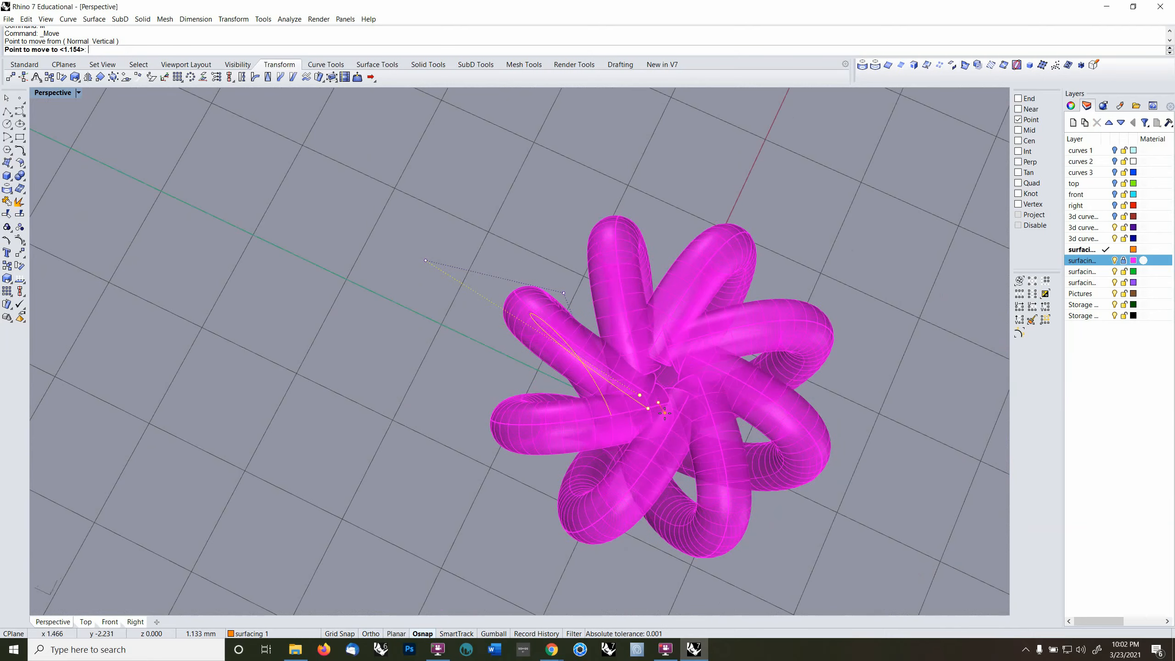
{"action": "left_click", "coordinate": [666, 414]}
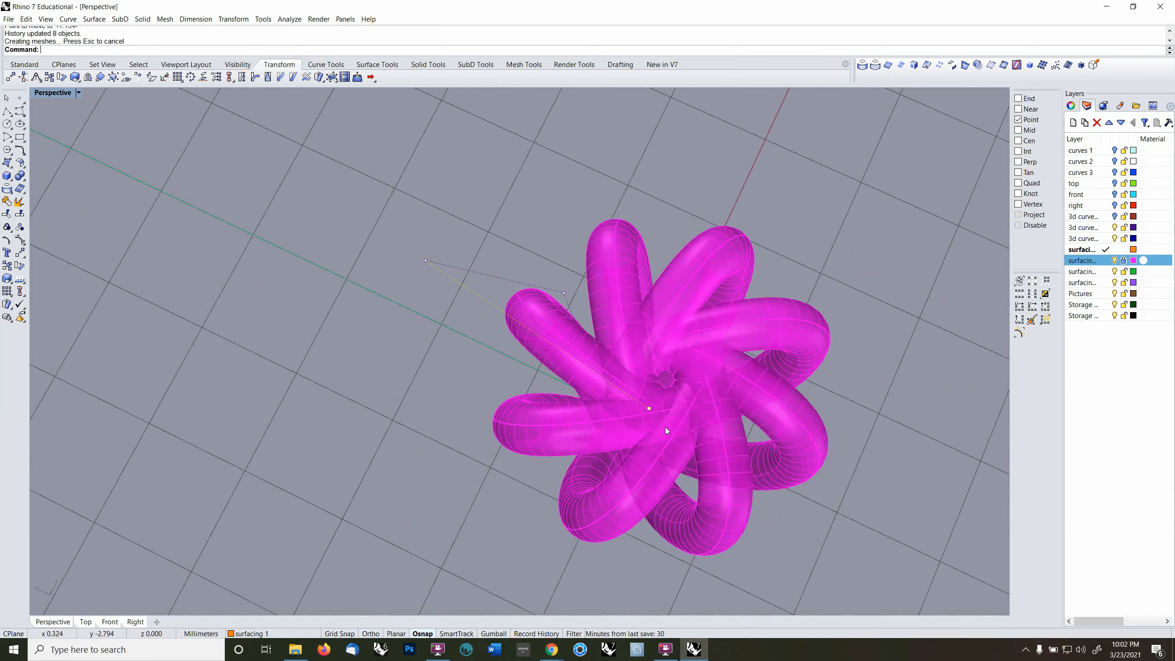
- Nudge the rail curve's upper end control point about 0.6 mm, plus one further small move, to close the gap between the pipe tips
{"action": "right_click_drag", "start_coordinate": [664, 427], "coordinate": [670, 424]}
{"action": "right_click", "coordinate": [669, 425]}
{"action": "left_click", "coordinate": [668, 424]}
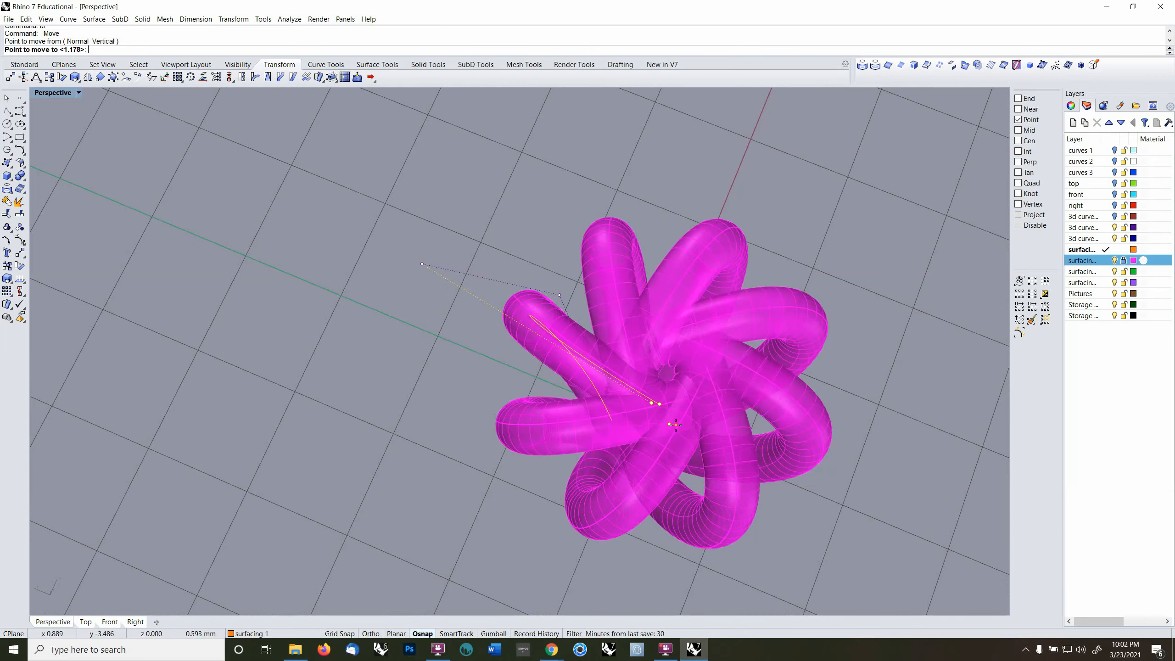
{"action": "left_click", "coordinate": [675, 425]}
{"action": "right_click", "coordinate": [675, 426]}
{"action": "left_click", "coordinate": [675, 425]}
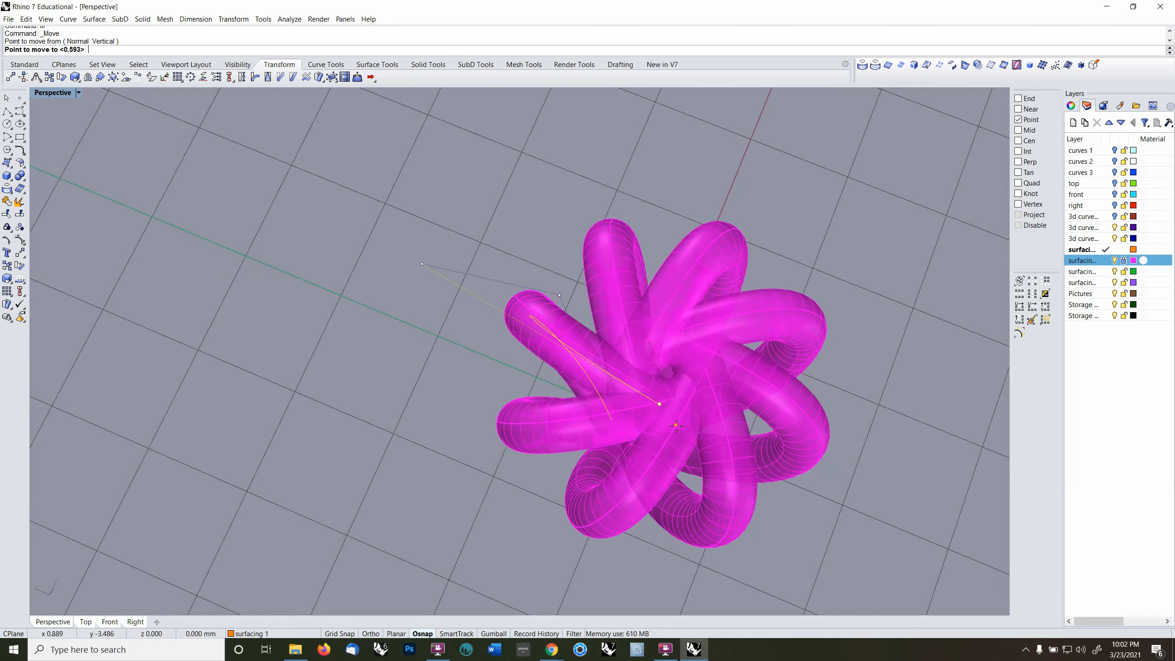
{"action": "left_click", "coordinate": [677, 430]}
{"action": "right_click_drag", "start_coordinate": [677, 430], "coordinate": [812, 378]}
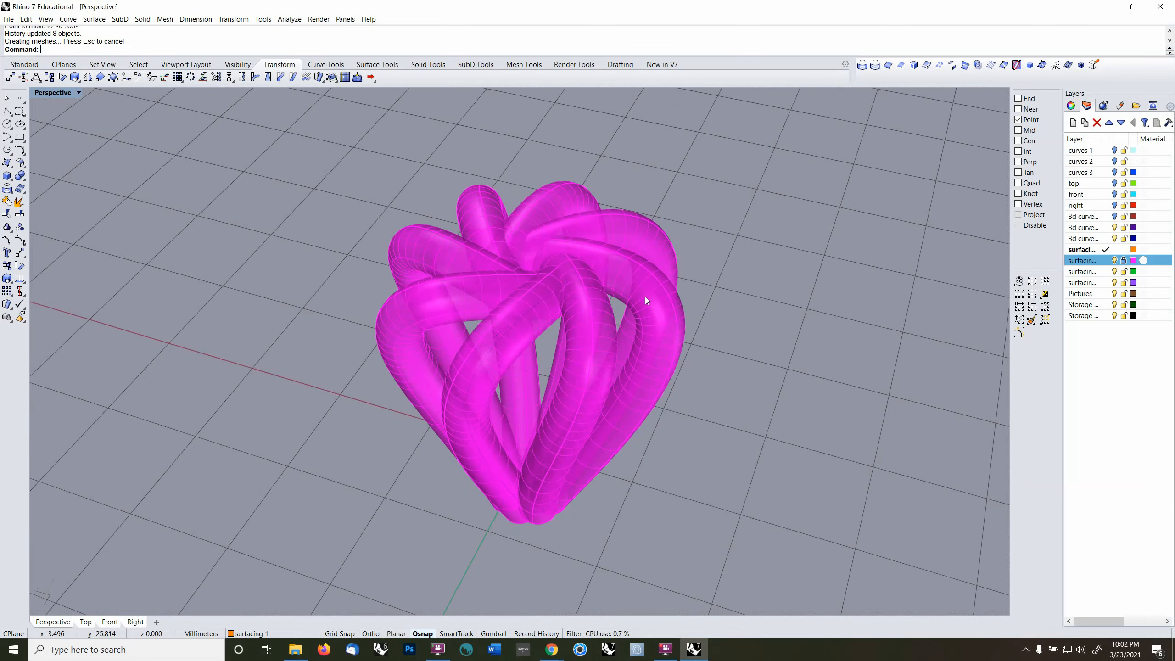
{"action": "right_click_drag", "start_coordinate": [644, 297], "coordinate": [685, 357]}
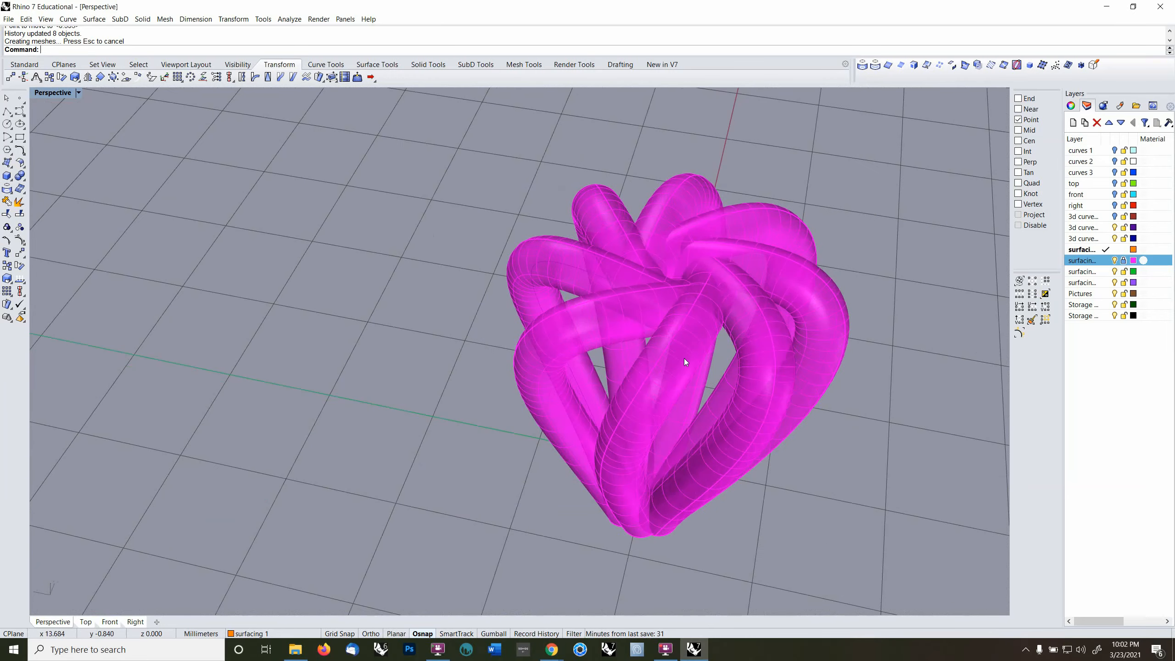
- Unlock the surfacing 2 layer, select all the arrayed pipes, and Boolean-union them into one solid
{"action": "left_click", "coordinate": [1124, 261]}
{"action": "left_click_drag", "start_coordinate": [451, 139], "coordinate": [921, 579]}
{"action": "left_click", "coordinate": [20, 176]}
{"action": "right_click_drag", "start_coordinate": [647, 467], "coordinate": [600, 403]}
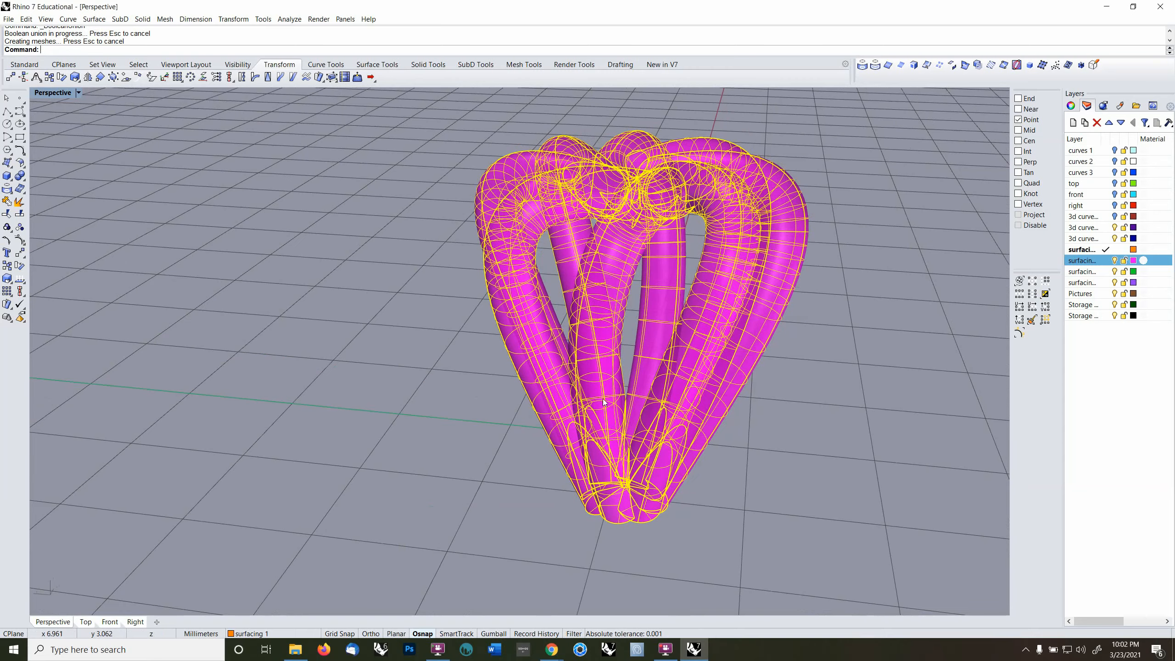
- Create a horizontal cutting plane through the lower ends of the joined pipes from the World Front construction plane, and select it
{"action": "key", "text": "F2"}
{"action": "right_click_drag", "start_coordinate": [694, 393], "coordinate": [601, 373]}
{"action": "right_click_drag", "start_coordinate": [601, 373], "coordinate": [440, 263], "text": "shift"}
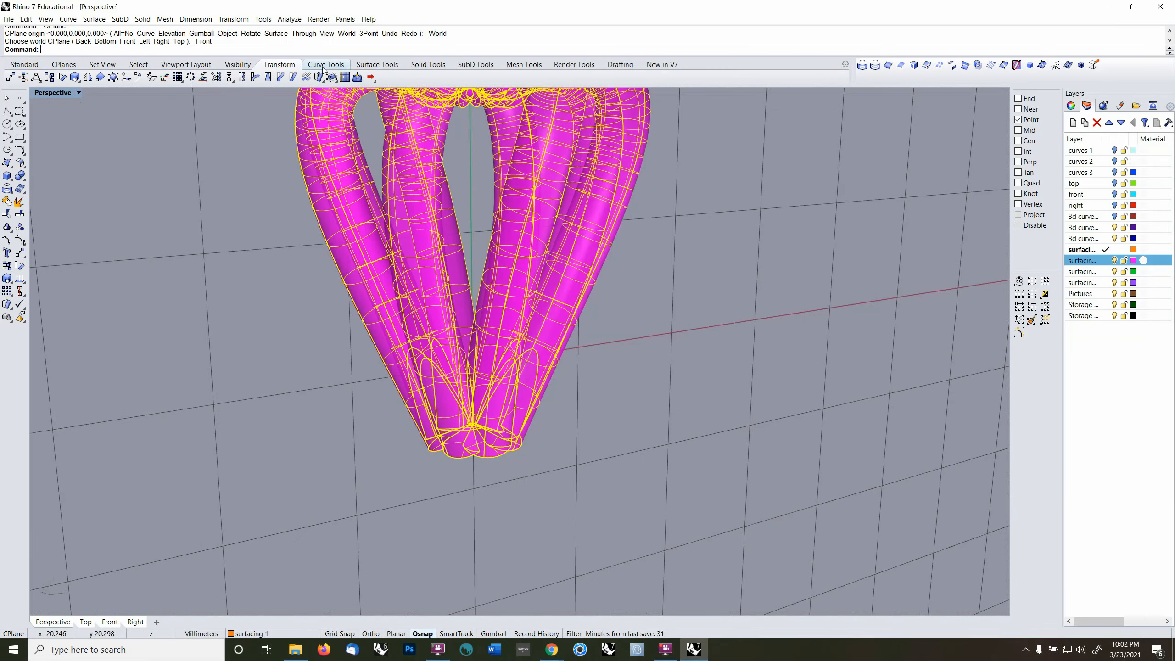
{"action": "left_click", "coordinate": [367, 67]}
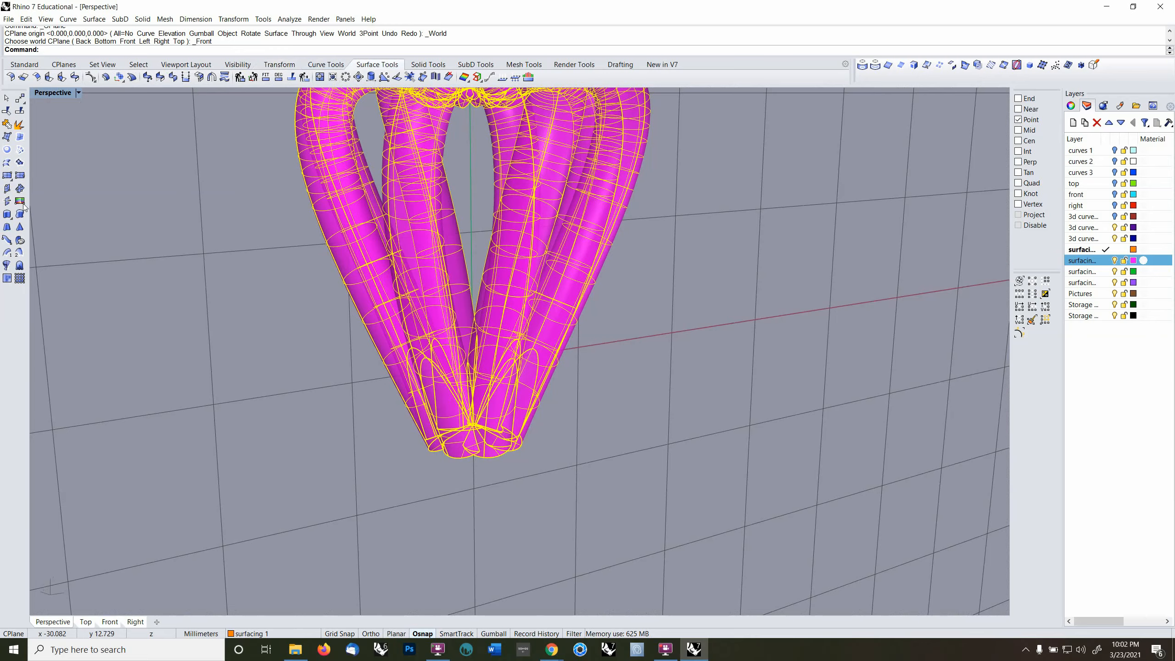
{"action": "left_click", "coordinate": [7, 202]}
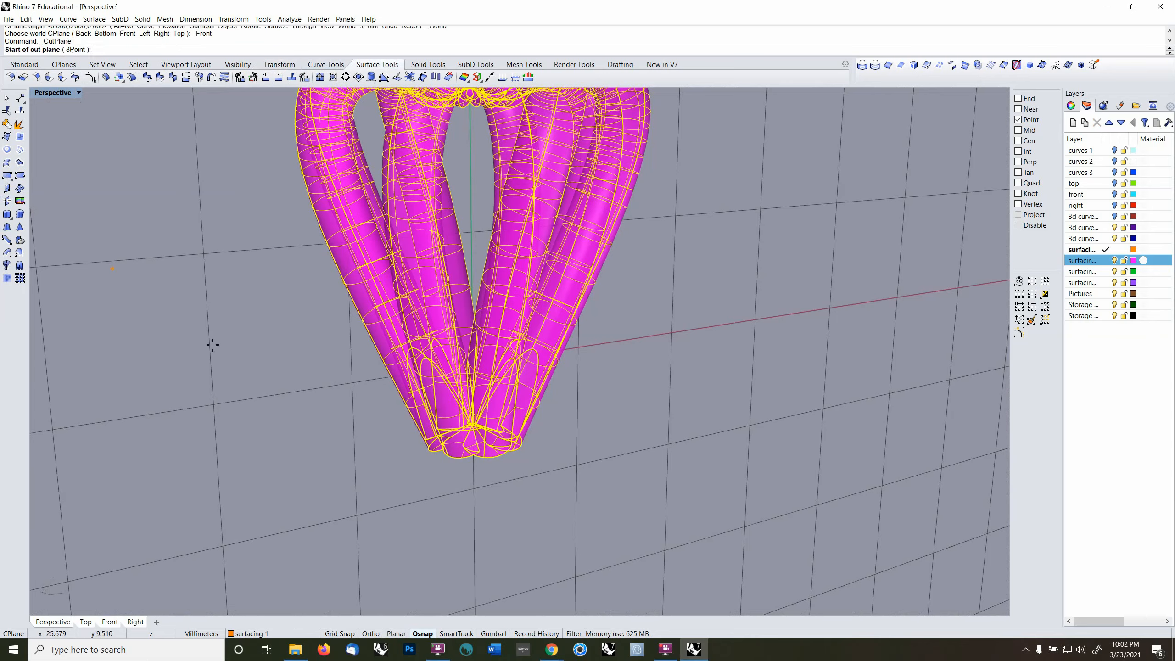
{"action": "left_click", "coordinate": [407, 437]}
{"action": "left_click", "coordinate": [515, 489], "text": "shift"}
{"action": "right_click", "coordinate": [521, 499]}
{"action": "right_click_drag", "start_coordinate": [522, 499], "coordinate": [599, 451]}
{"action": "left_click", "coordinate": [581, 461]}
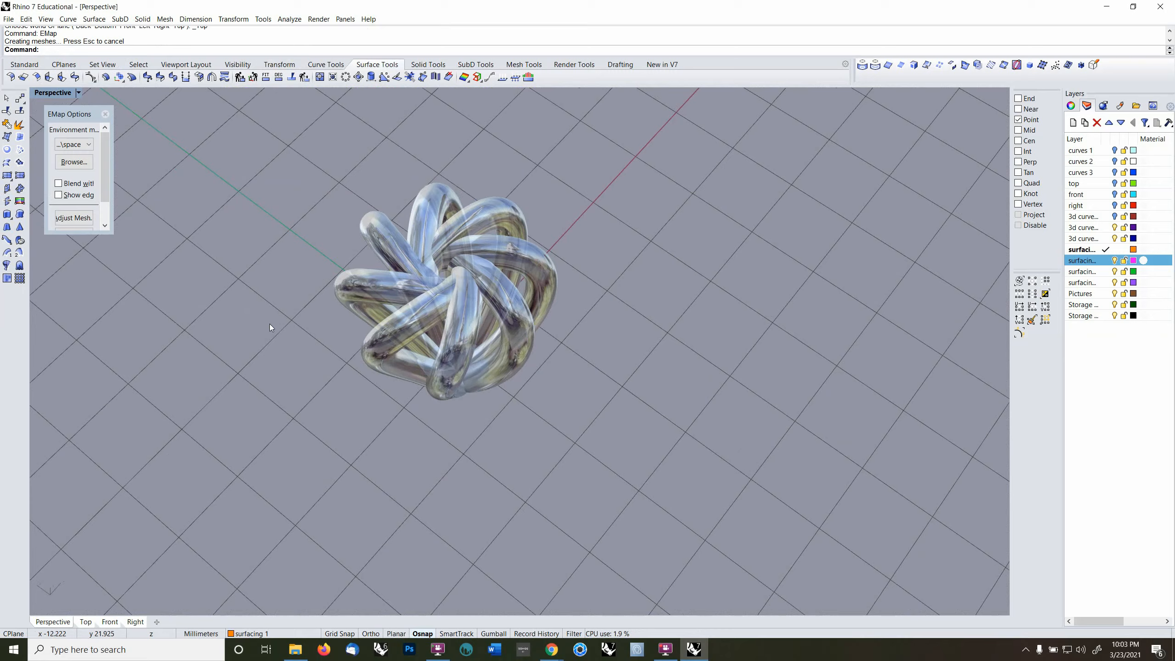
- Set the viewport to Shaded display, inspect the environment-mapped pipe solid, and end the environment map analysis
{"action": "key", "text": "ctrl+alt+s"}
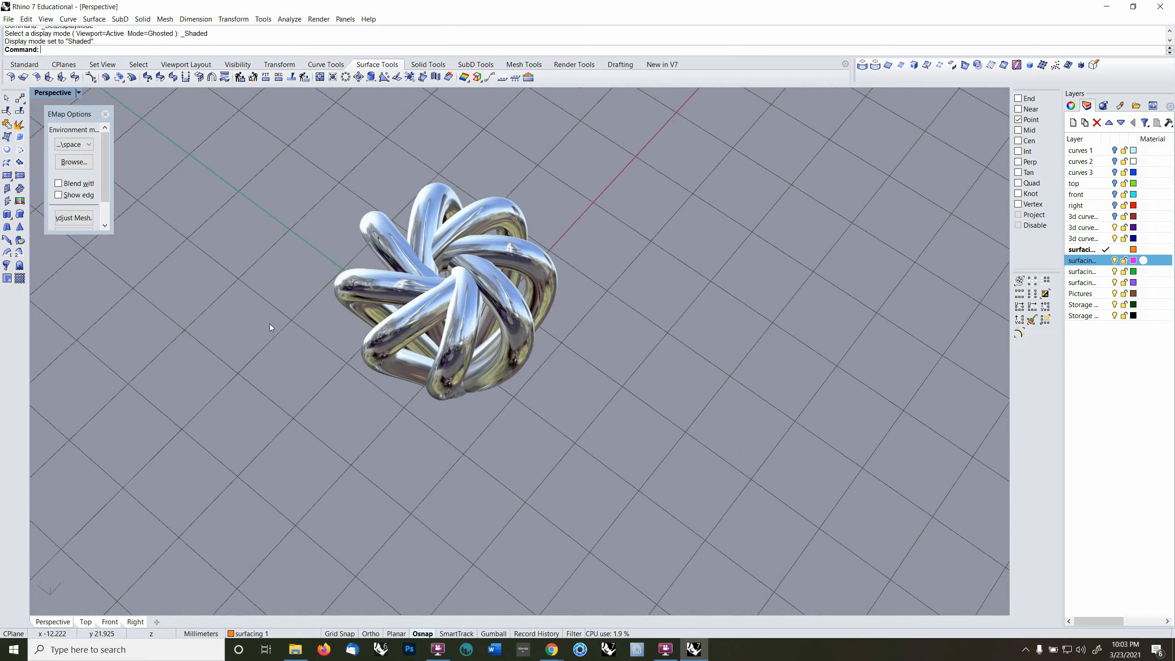
{"action": "mouse_move", "coordinate": [270, 324]}
{"action": "right_mouse_down"}
{"action": "mouse_move", "coordinate": [377, 351]}
{"action": "mouse_move", "coordinate": [662, 263]}
{"action": "mouse_move", "coordinate": [753, 357]}
{"action": "mouse_move", "coordinate": [740, 379]}
{"action": "mouse_move", "coordinate": [532, 259]}
{"action": "mouse_move", "coordinate": [416, 352]}
{"action": "right_mouse_up"}
{"action": "left_click", "coordinate": [106, 114]}
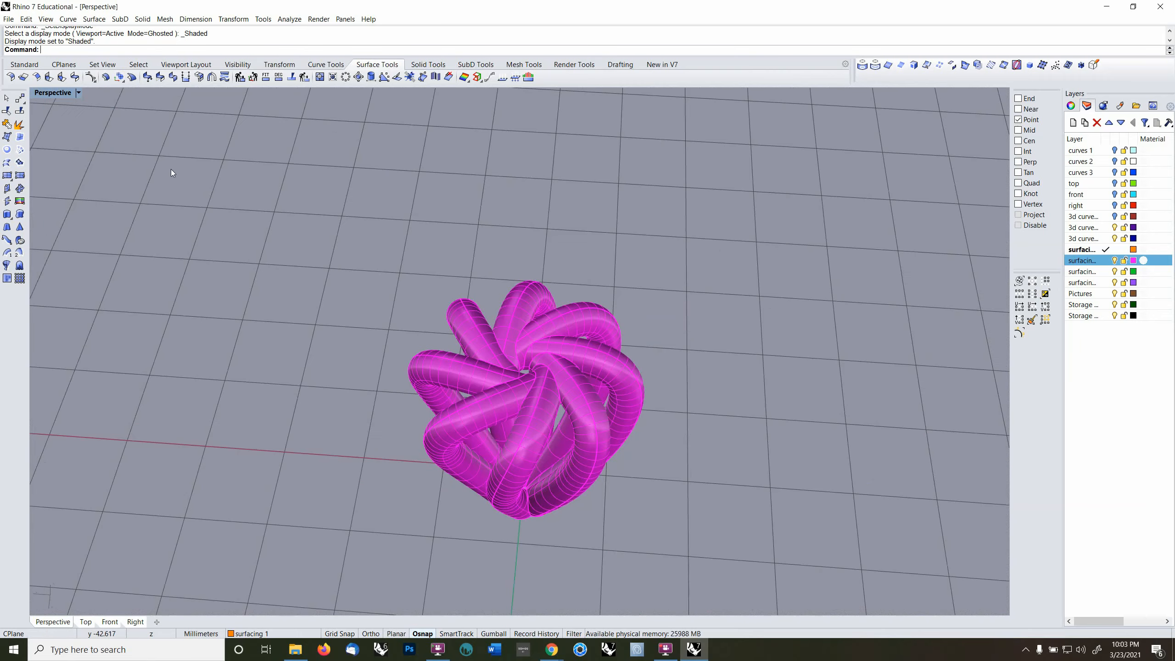
- Select the joined pipe solid on the surfacing 2 layer
{"action": "mouse_move", "coordinate": [601, 324]}
{"action": "right_mouse_down"}
{"action": "mouse_move", "coordinate": [668, 351]}
{"action": "mouse_move", "coordinate": [635, 342]}
{"action": "mouse_move", "coordinate": [571, 359]}
{"action": "right_mouse_up"}
{"action": "left_click", "coordinate": [611, 340]}
{"action": "scroll", "coordinate": [611, 361], "scroll_direction": "down", "scroll_amount": 4}
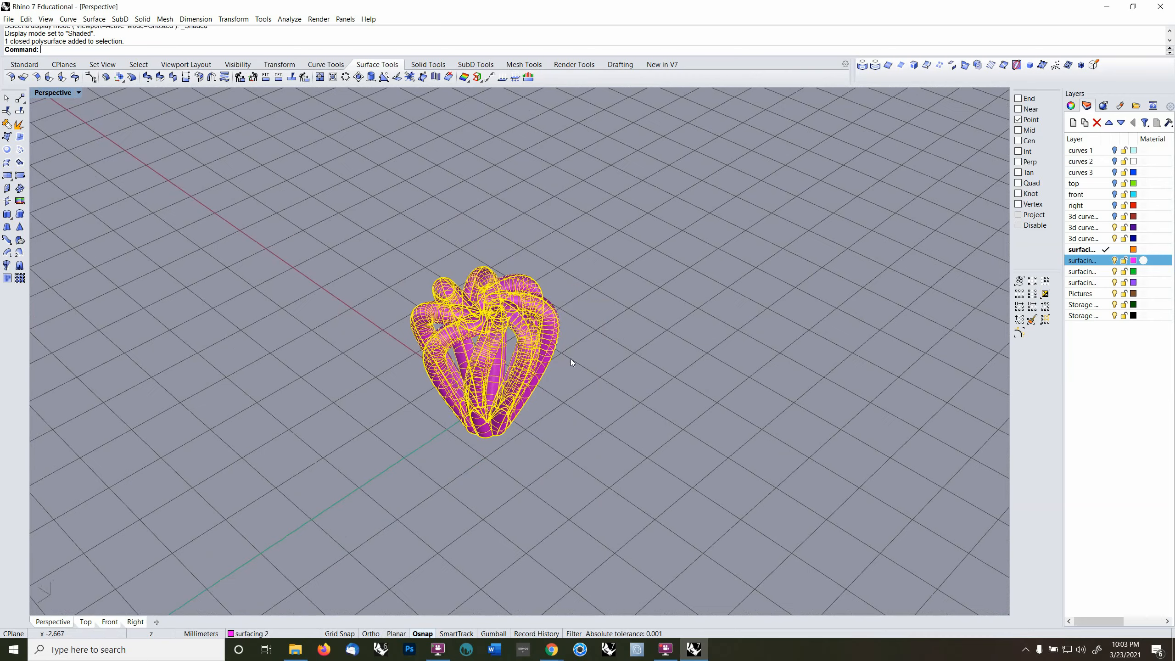
- Turn on grid snap and move the magenta multi-strand polysurface 50 mm away from the purple curve
{"action": "type", "text": "m"}
{"action": "key", "text": "Return"}
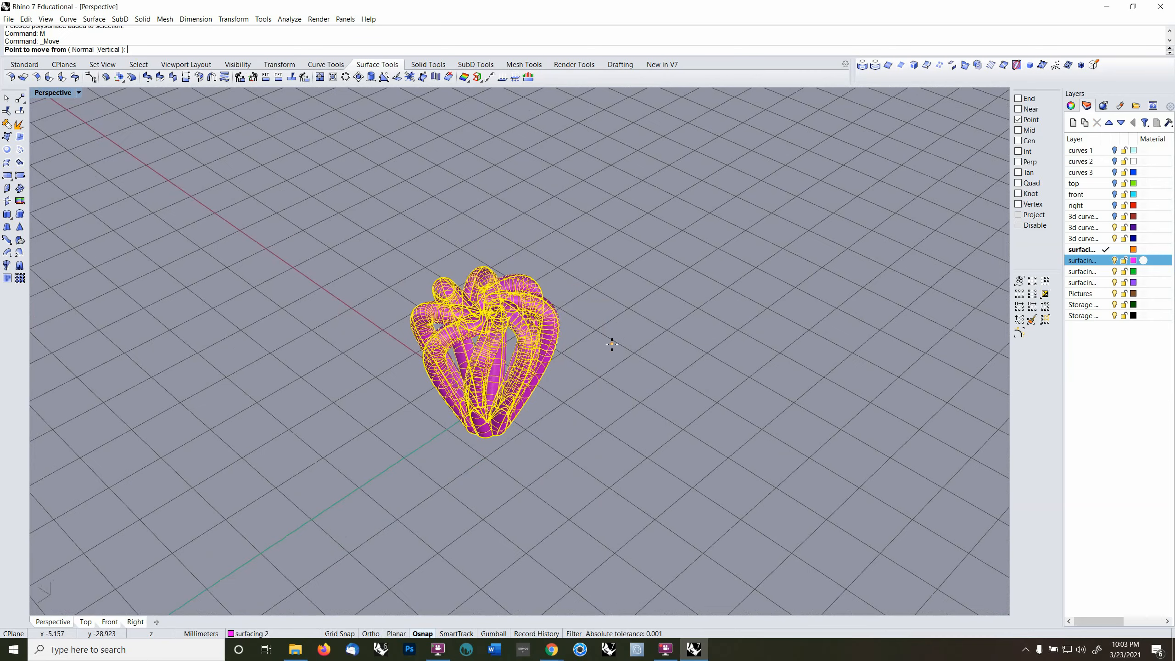
{"action": "type", "text": "s"}
{"action": "key", "text": "Return"}
{"action": "left_click", "coordinate": [613, 312]}
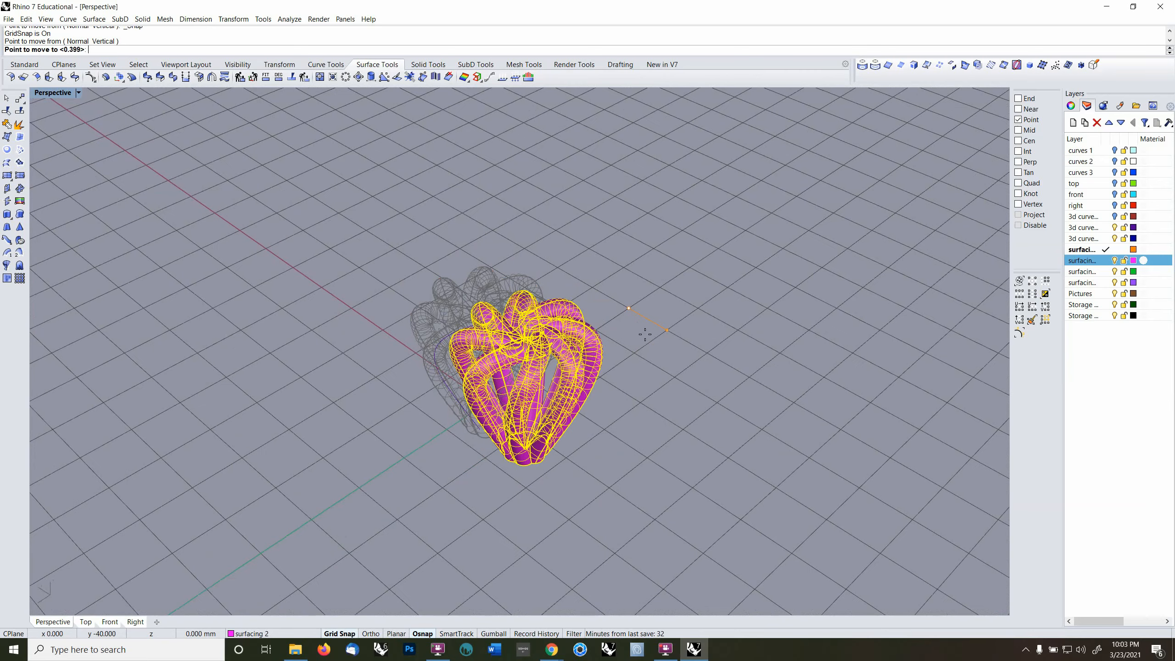
{"action": "left_click", "coordinate": [821, 417]}
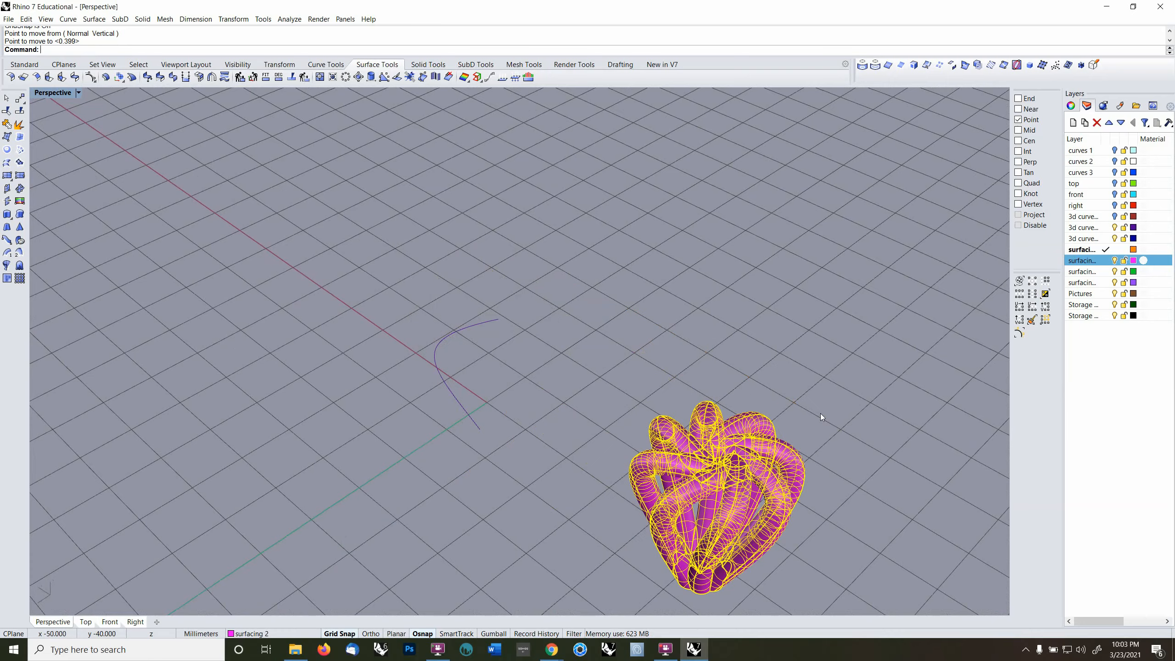
{"action": "right_click_drag", "start_coordinate": [745, 397], "coordinate": [657, 400]}
{"action": "left_click", "coordinate": [606, 377]}
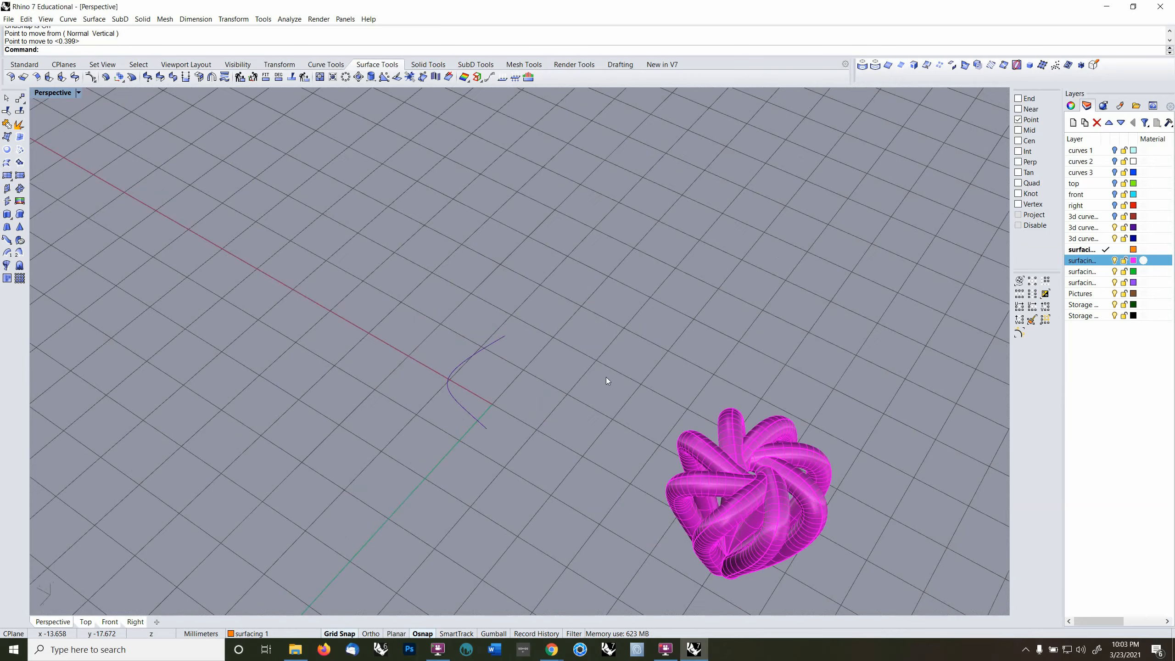
- Unhide only the hidden purple pipe so it shows beside the curve
{"action": "key", "text": "ctrl+shift+h"}
{"action": "left_click", "coordinate": [524, 396]}
{"action": "key", "text": "Return"}
{"action": "right_click_drag", "start_coordinate": [505, 400], "coordinate": [603, 407]}
- Move the purple pipe 20 mm along the grid, clear of the curve and toward the magenta polysurface
{"action": "left_click", "coordinate": [481, 410]}
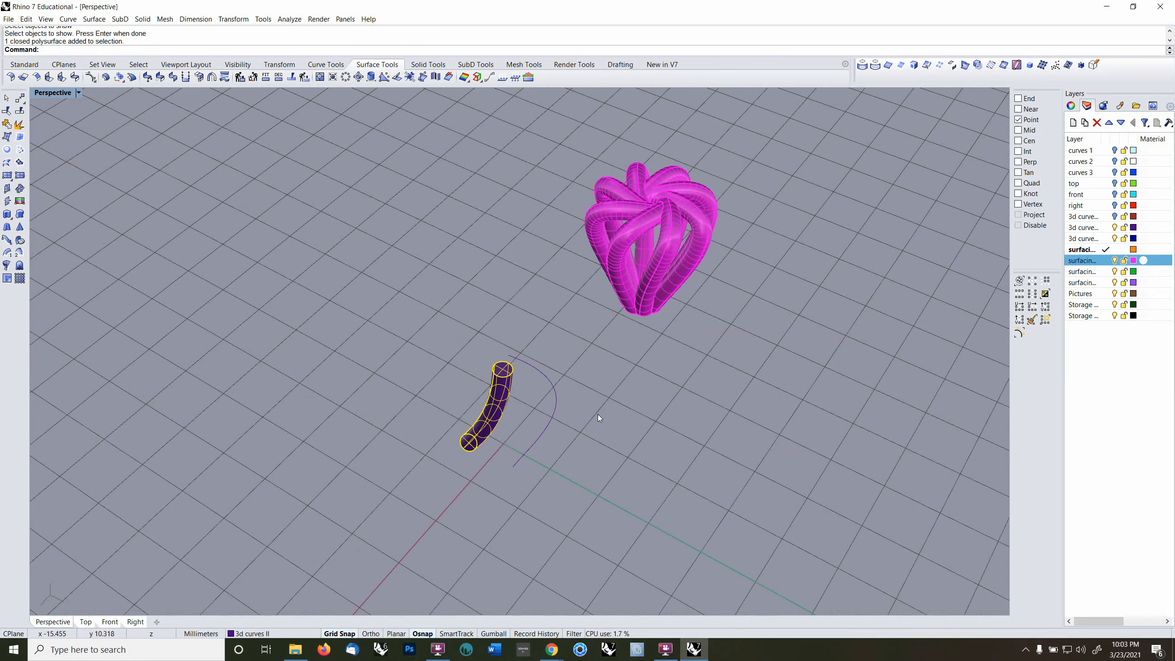
{"action": "type", "text": "M"}
{"action": "key", "text": "Return"}
{"action": "left_click", "coordinate": [606, 453]}
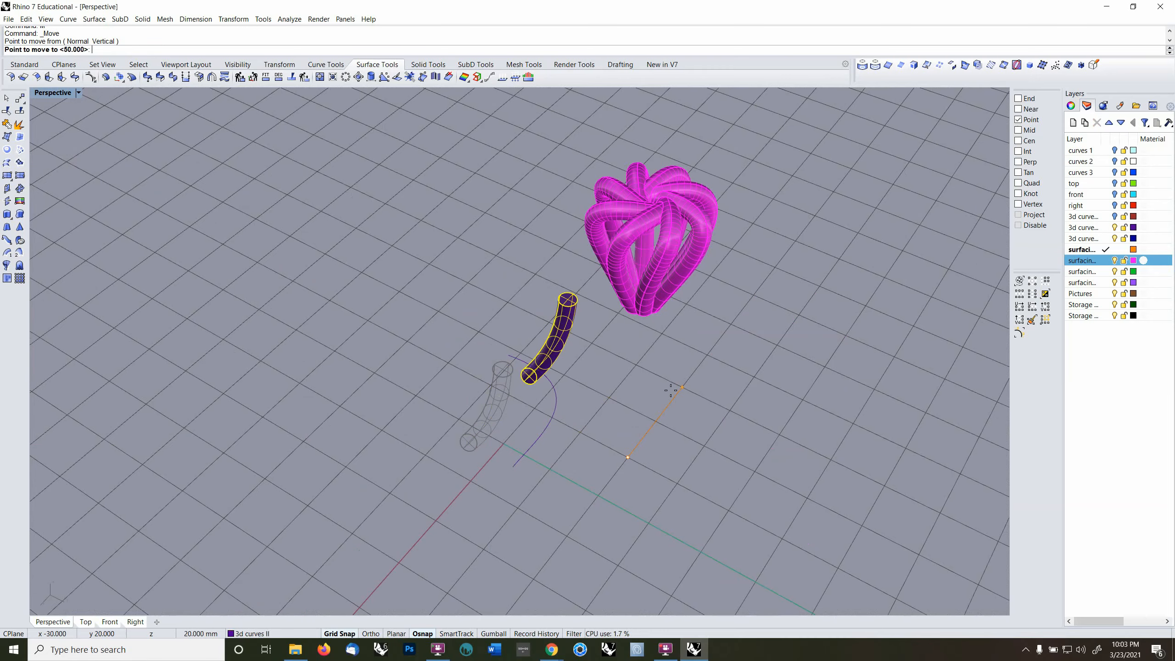
{"action": "left_click", "coordinate": [687, 370]}
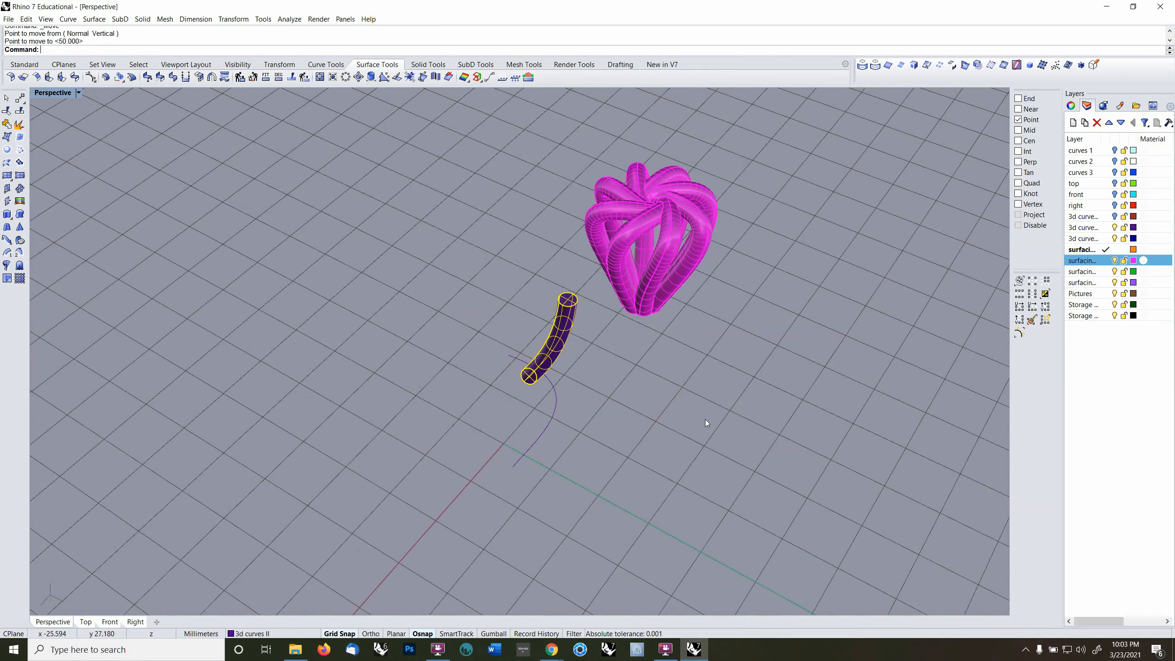
{"action": "right_click_drag", "start_coordinate": [705, 420], "coordinate": [546, 423]}
{"action": "left_click", "coordinate": [609, 439]}
- Pipe the purple curve with flat caps, using a start diameter of 1.5 mm and an end diameter of 3.5 mm
{"action": "scroll", "coordinate": [508, 400], "scroll_direction": "up", "scroll_amount": 5}
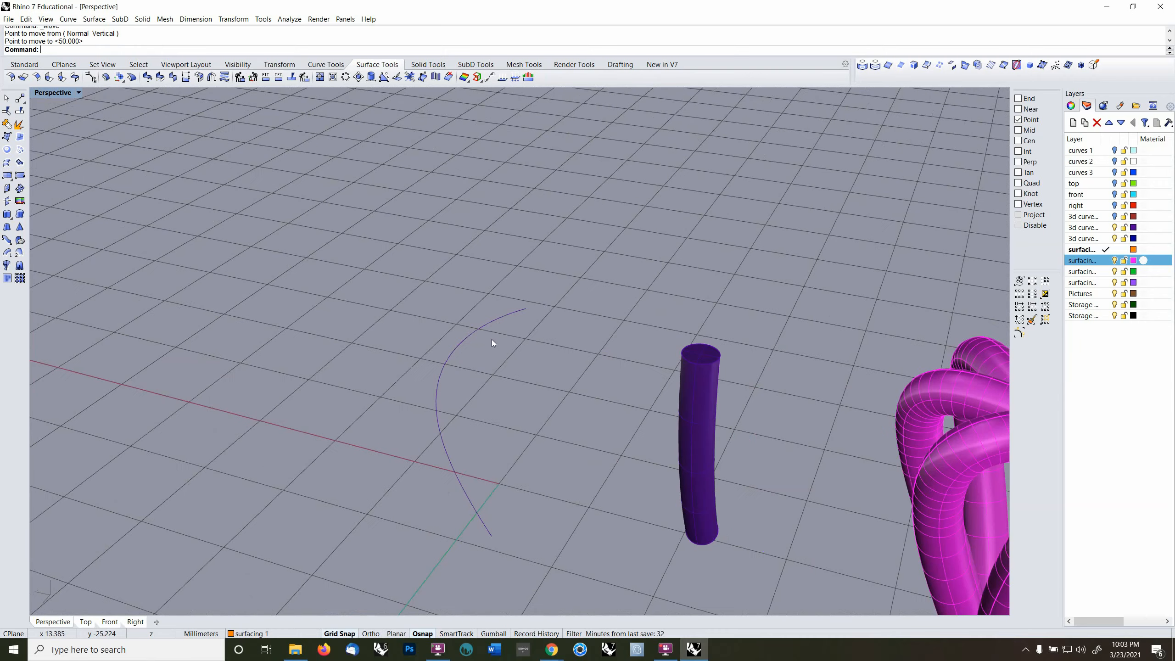
{"action": "left_click", "coordinate": [497, 319]}
{"action": "right_click_drag", "start_coordinate": [519, 375], "coordinate": [506, 352]}
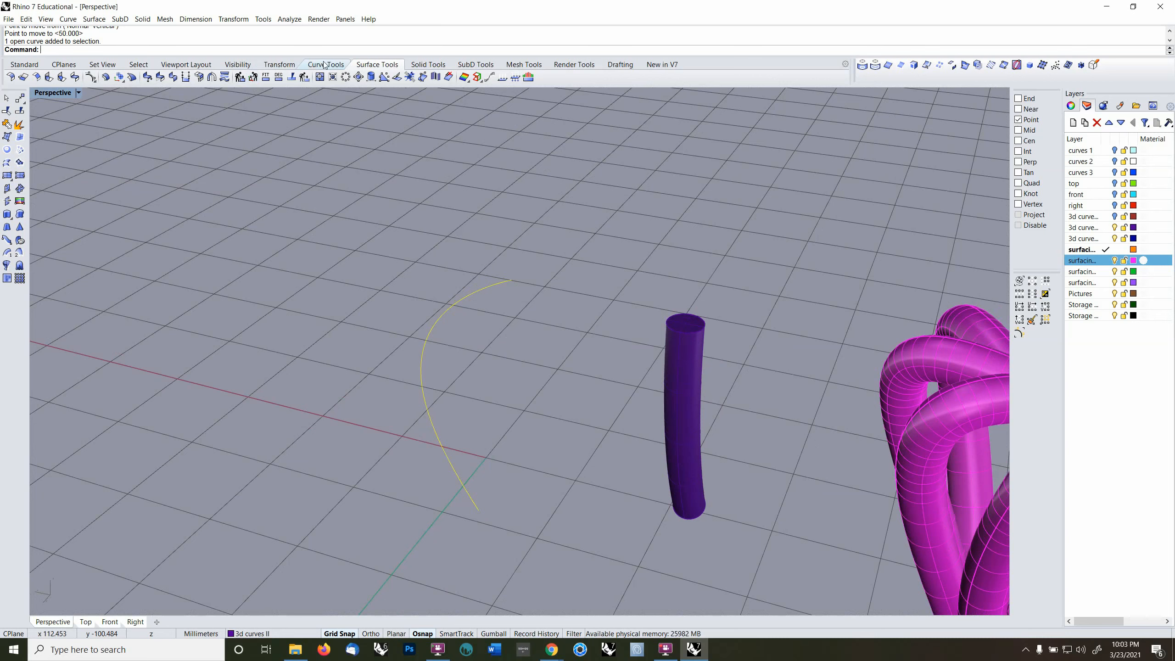
{"action": "left_click", "coordinate": [437, 65]}
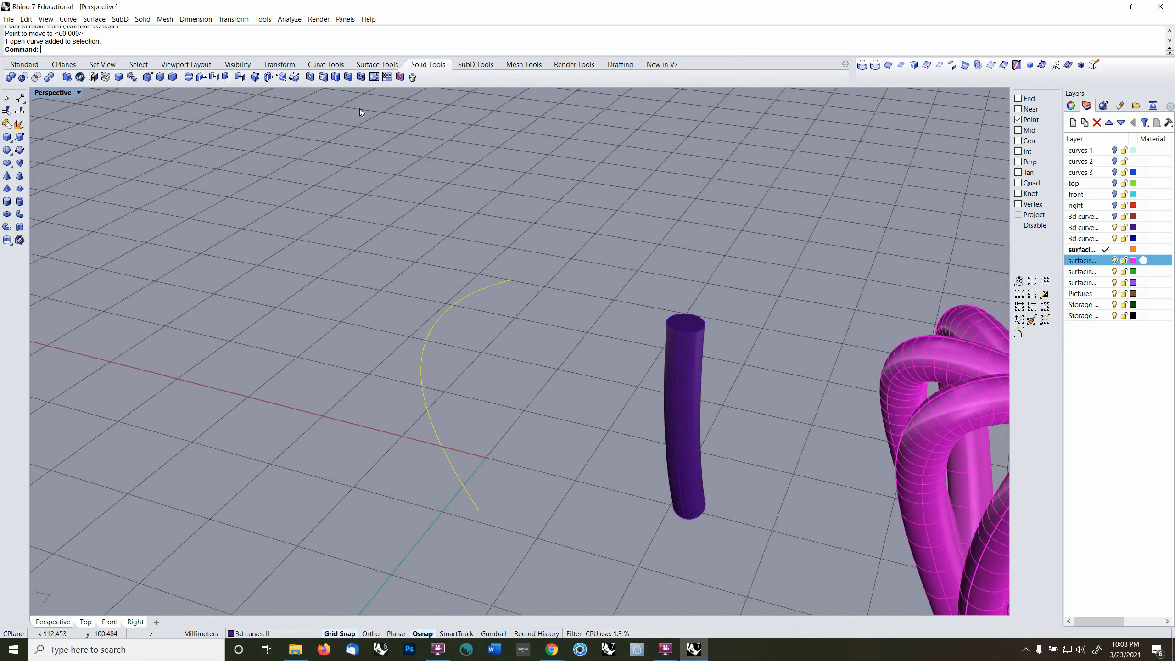
{"action": "left_click", "coordinate": [19, 214]}
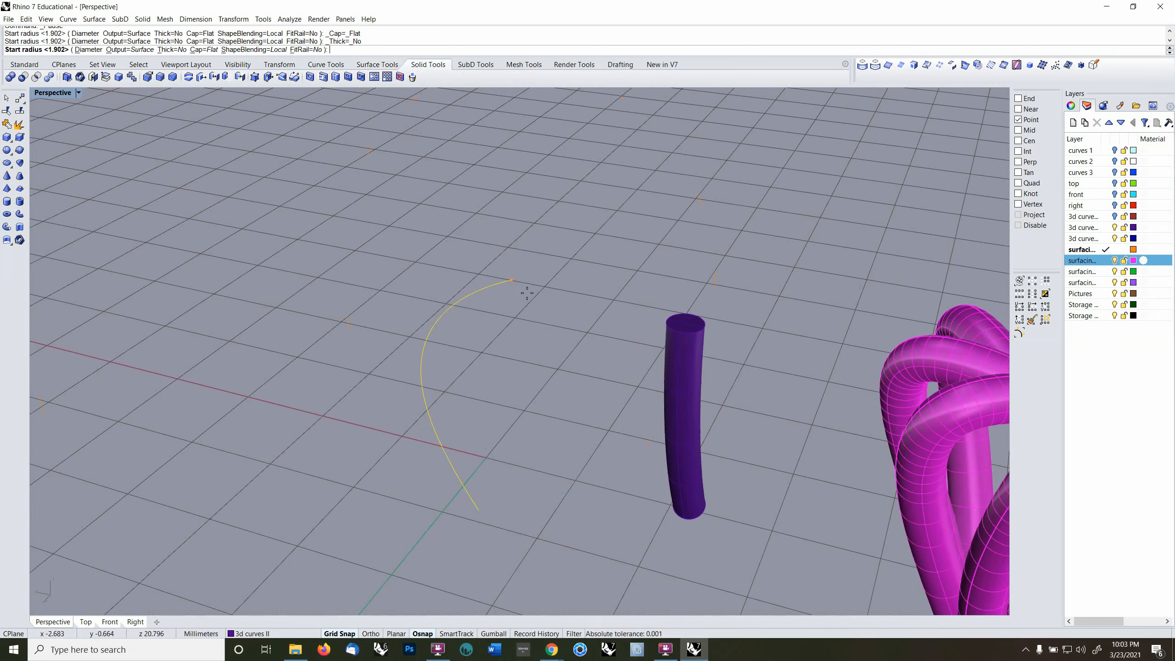
{"action": "left_click", "coordinate": [88, 50]}
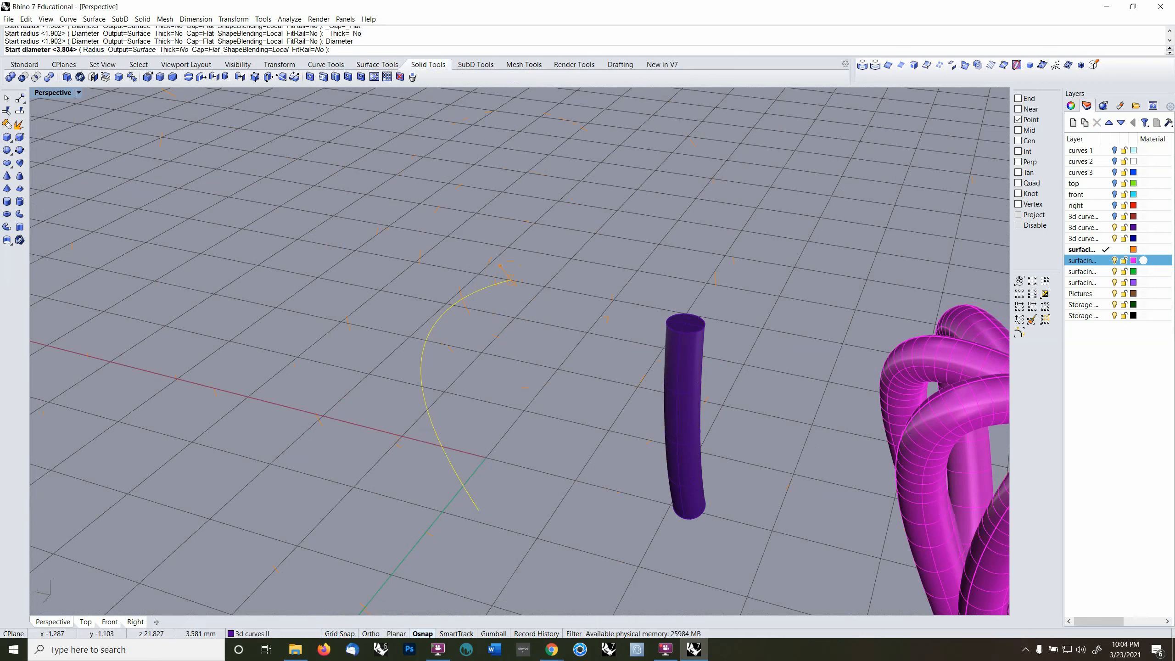
{"action": "key", "text": "Return"}
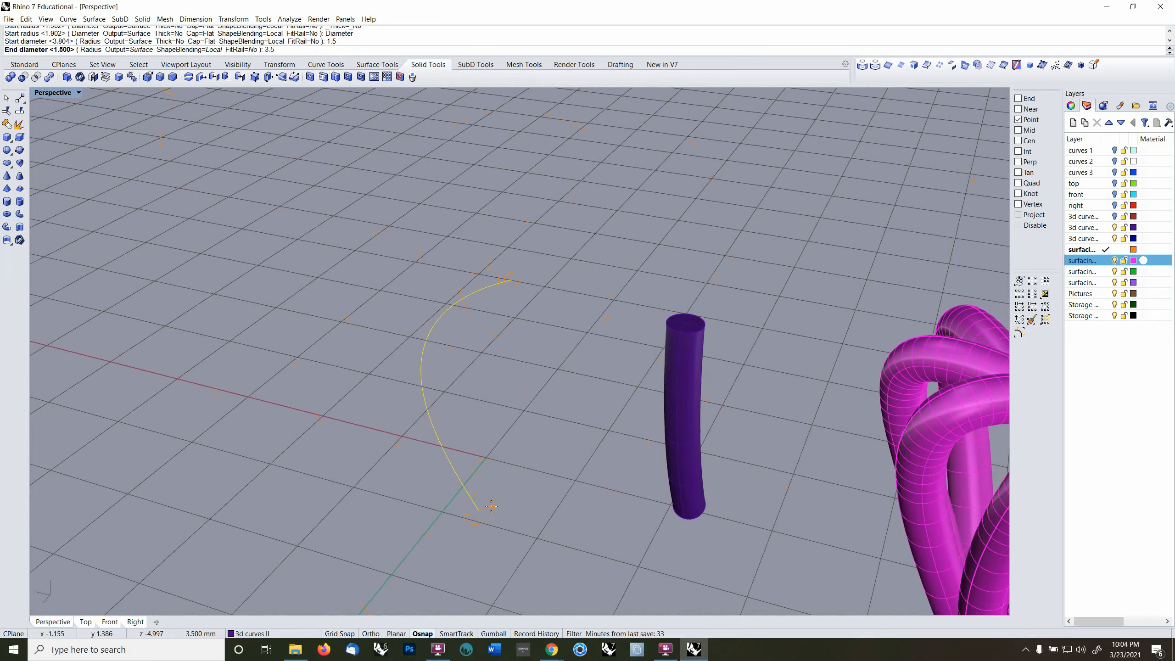
{"action": "key", "text": "Return"}
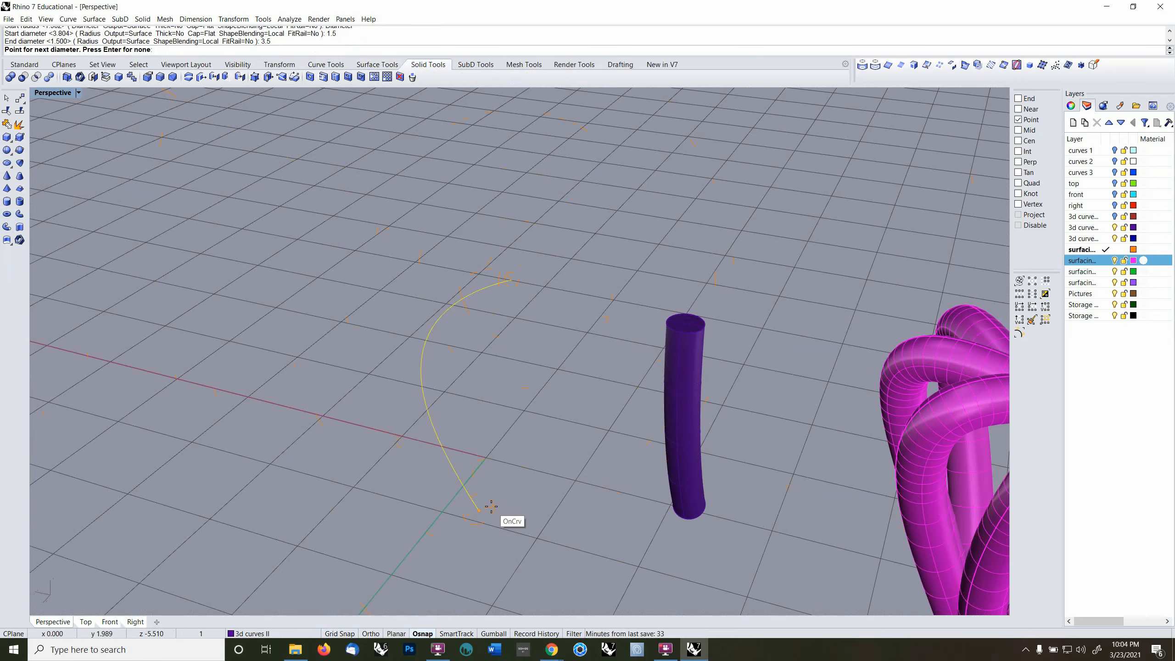
{"action": "key", "text": "Return"}
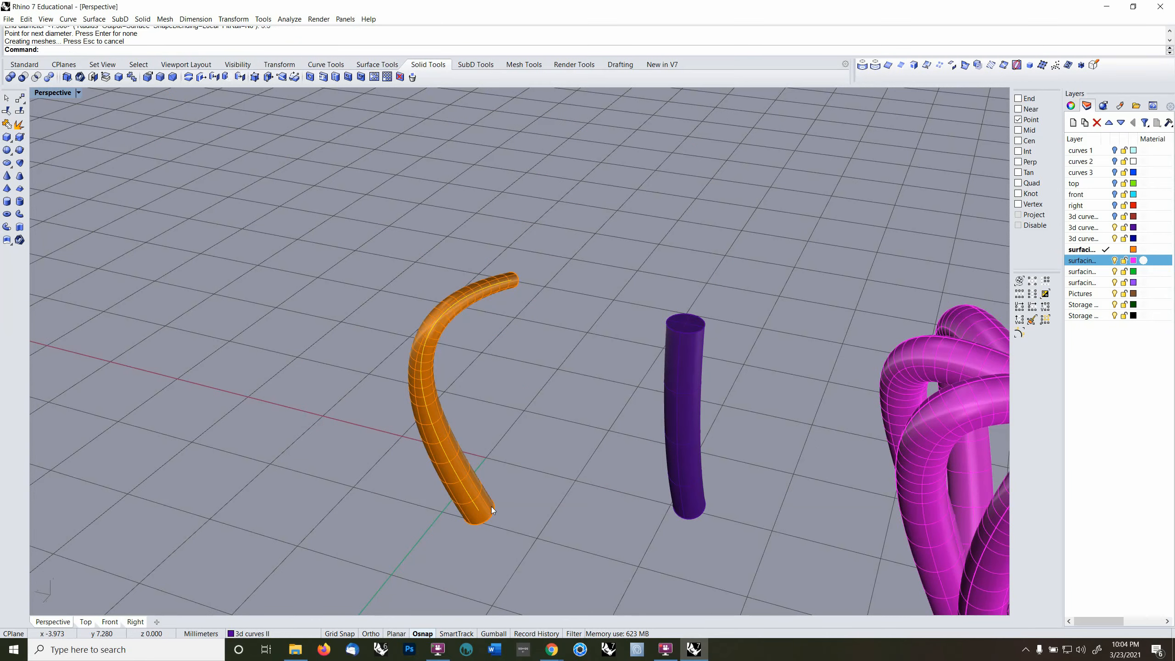
- Move the tapered orange pipe 10 mm off its curve with grid snap turned on
{"action": "right_click_drag", "start_coordinate": [492, 509], "coordinate": [514, 446]}
{"action": "left_click", "coordinate": [484, 503]}
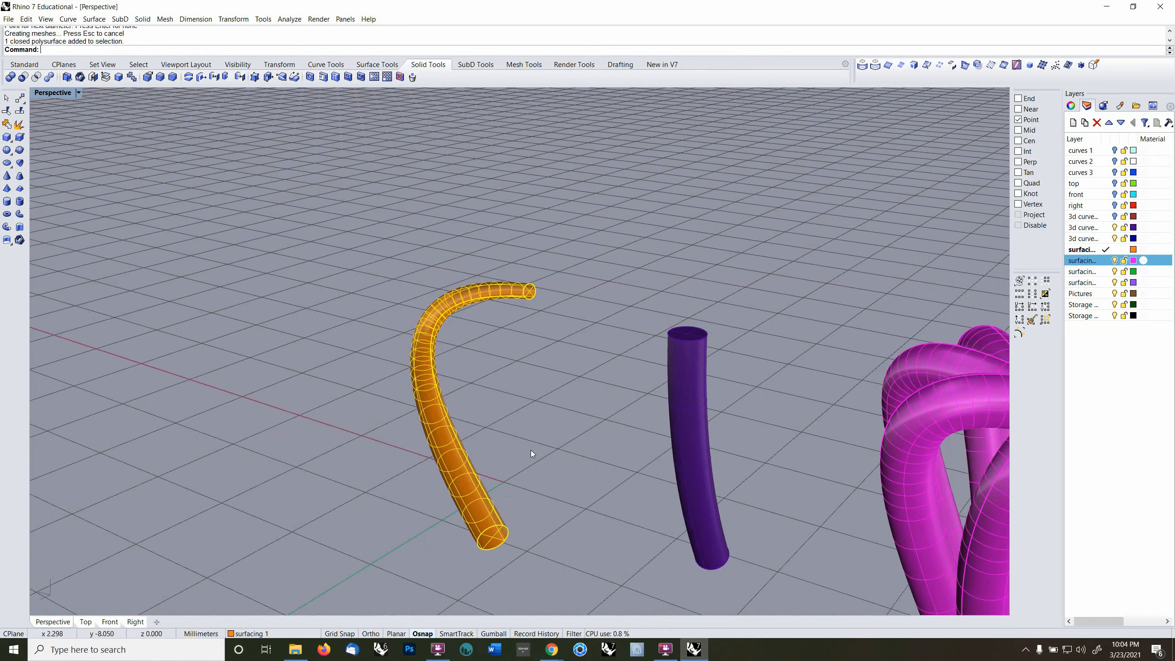
{"action": "type", "text": "m"}
{"action": "key", "text": "Return"}
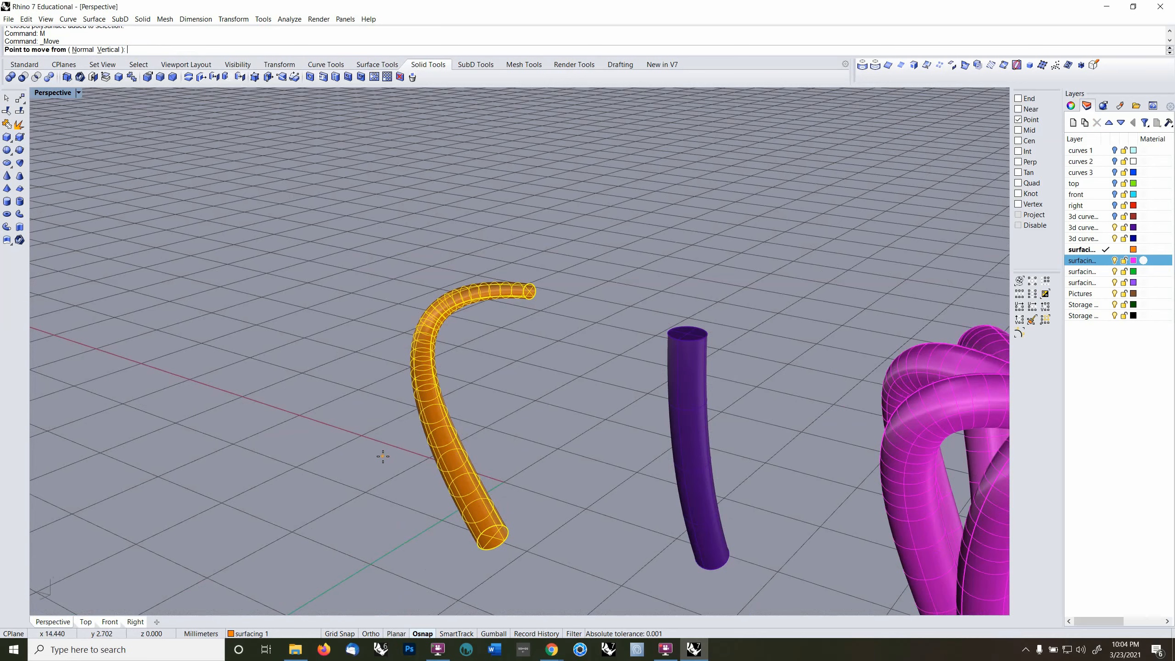
{"action": "key", "text": "F9"}
{"action": "left_click", "coordinate": [377, 438]}
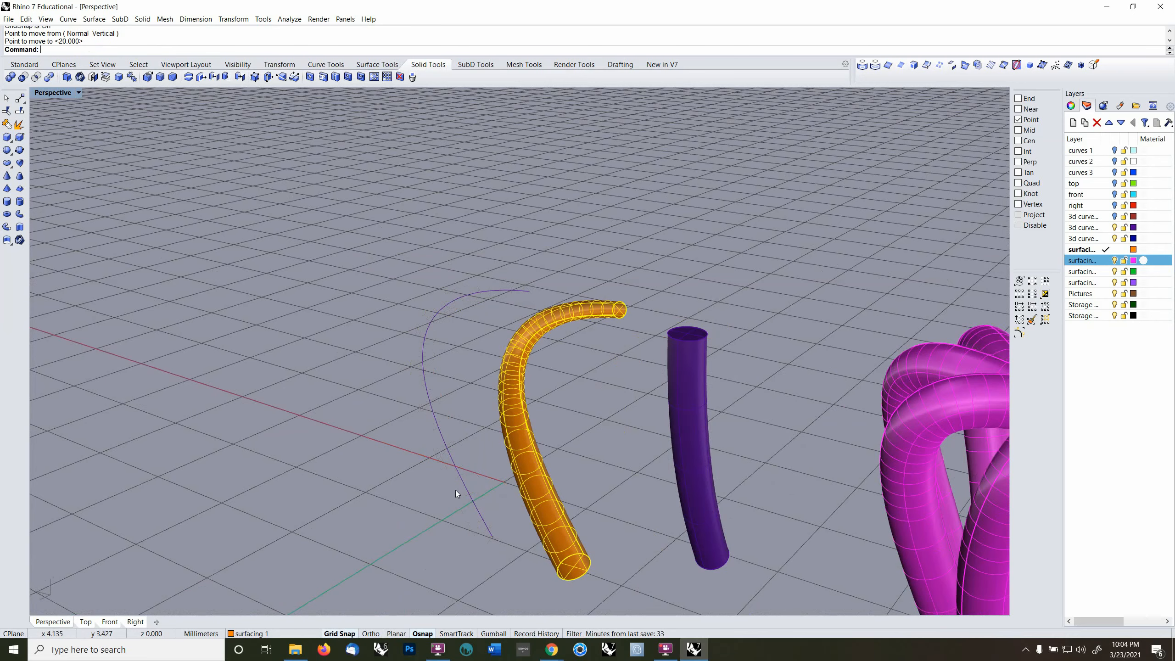
{"action": "left_click", "coordinate": [488, 472]}
- Pipe the curve again with flat caps, 2 mm in diameter at both ends and 4 mm at a point near its middle
{"action": "right_click_drag", "start_coordinate": [487, 473], "coordinate": [562, 473]}
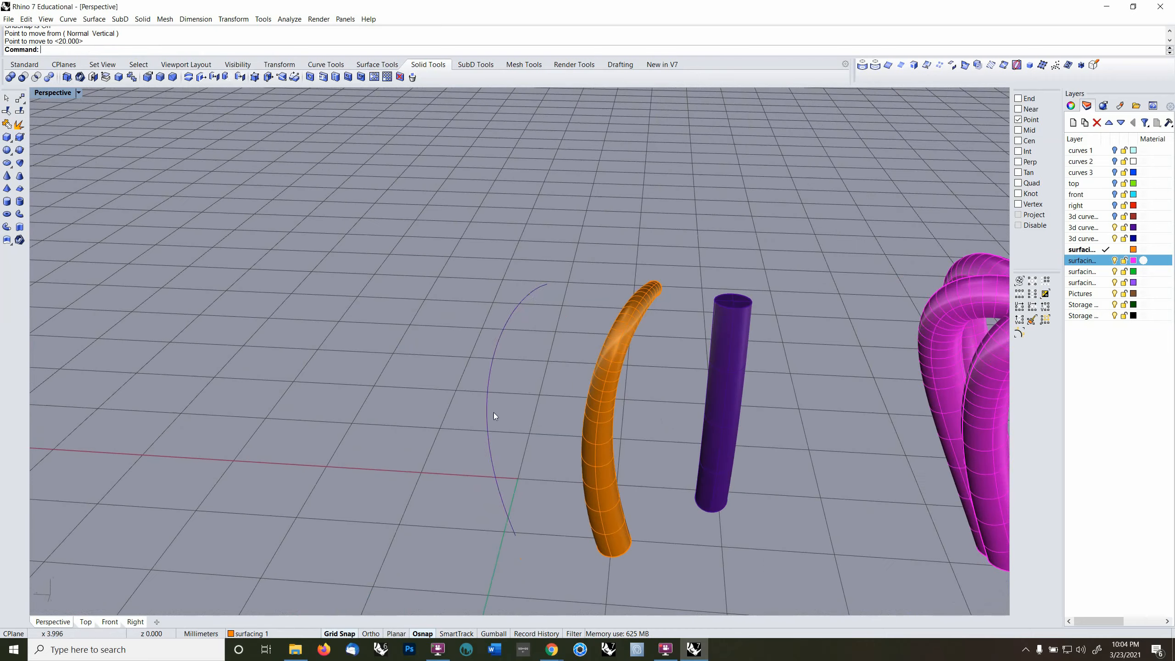
{"action": "left_click", "coordinate": [487, 422]}
{"action": "right_click_drag", "start_coordinate": [490, 420], "coordinate": [514, 416]}
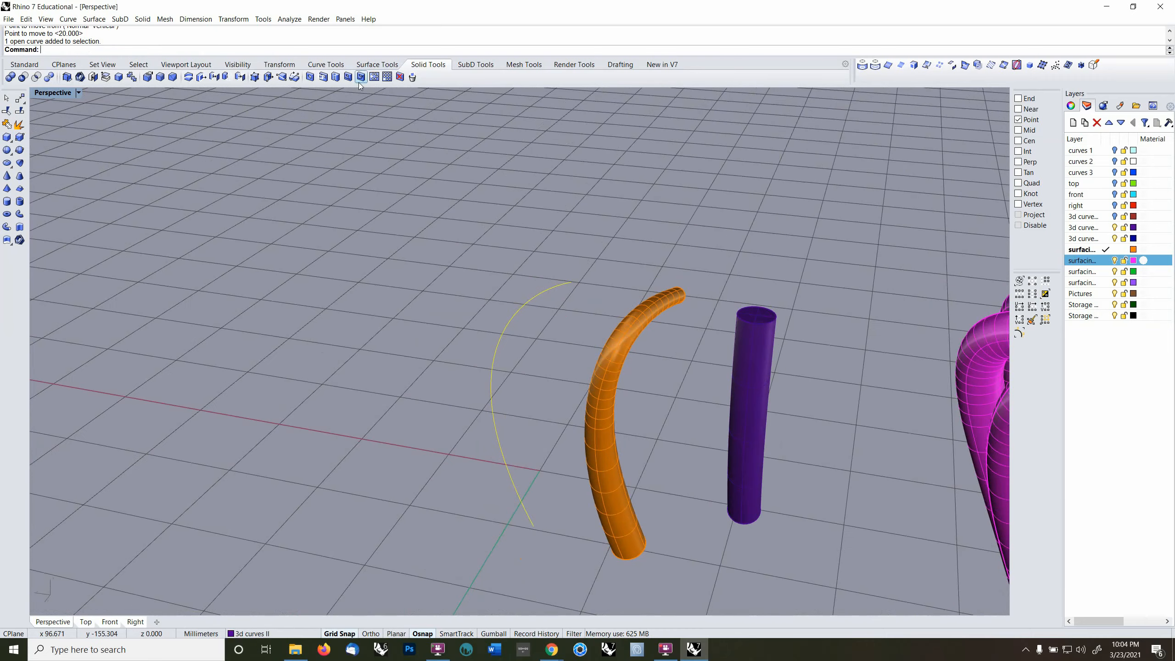
{"action": "right_click", "coordinate": [361, 51]}
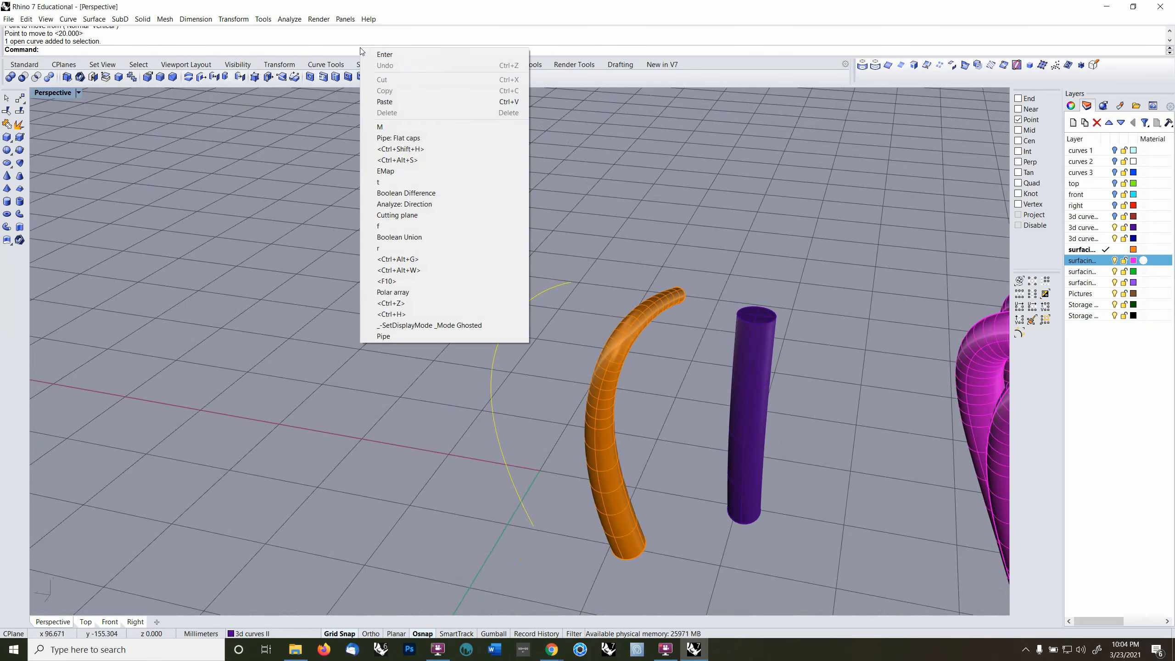
{"action": "left_click", "coordinate": [387, 138]}
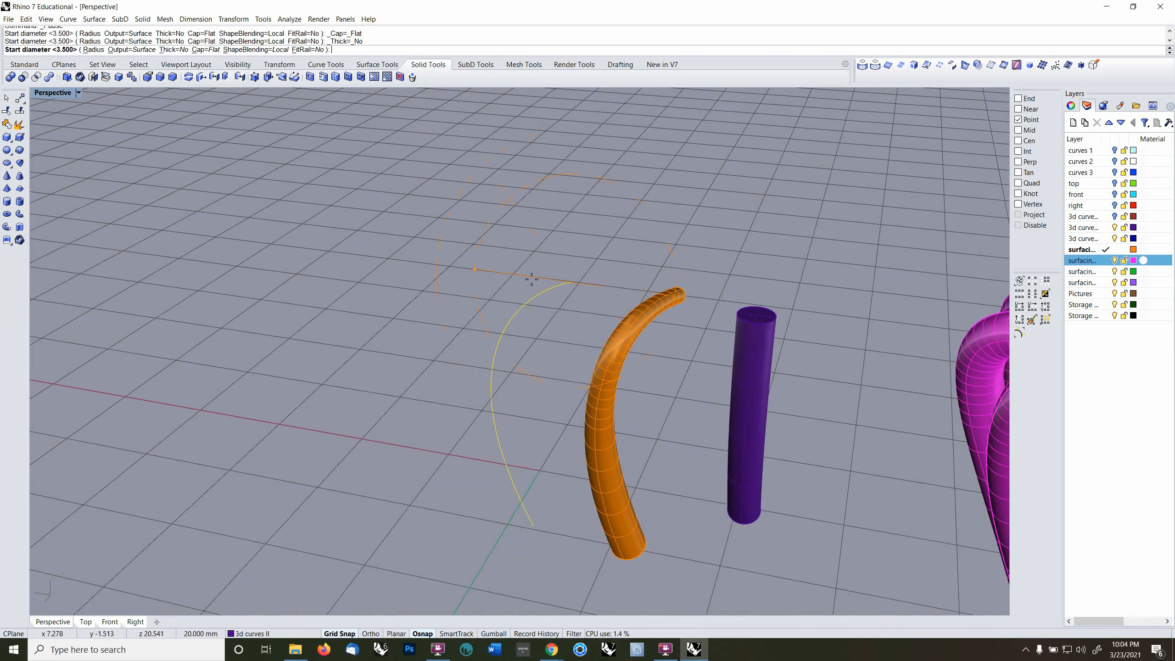
{"action": "type", "text": "2"}
{"action": "key", "text": "Return"}
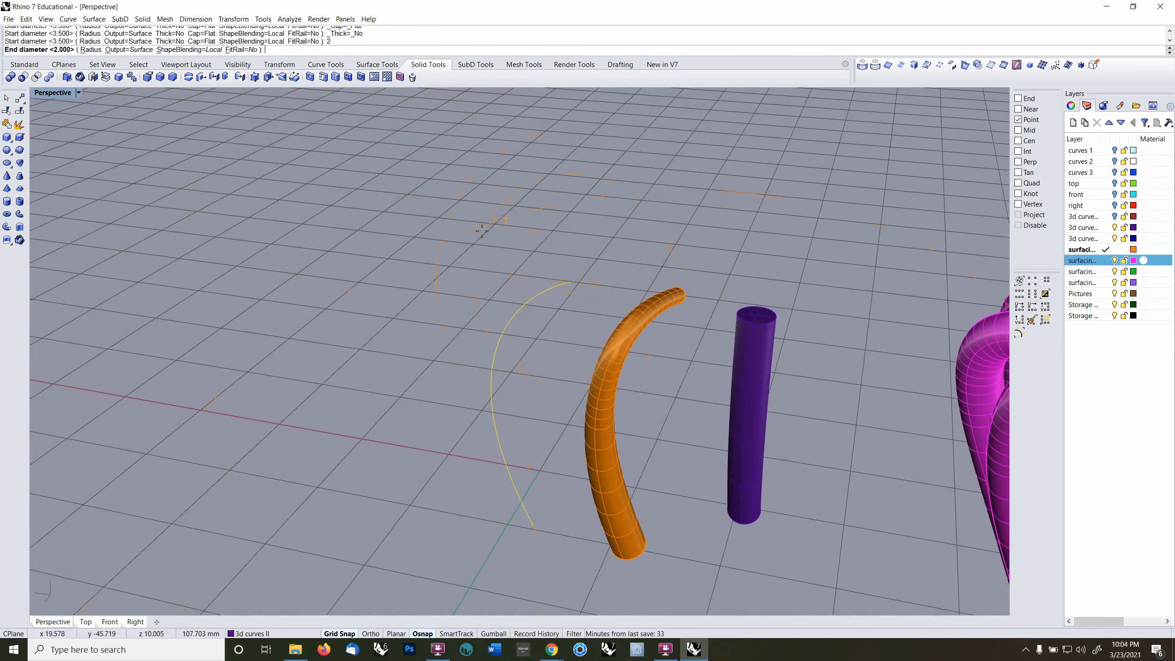
{"action": "key", "text": "Return"}
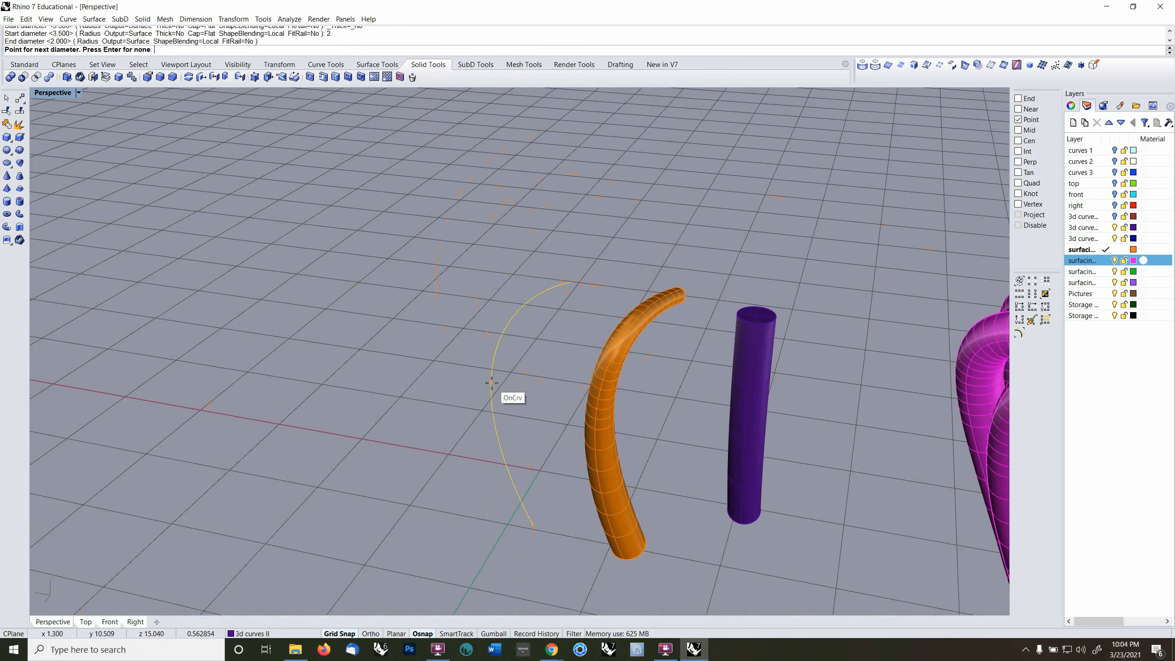
{"action": "left_click", "coordinate": [491, 382]}
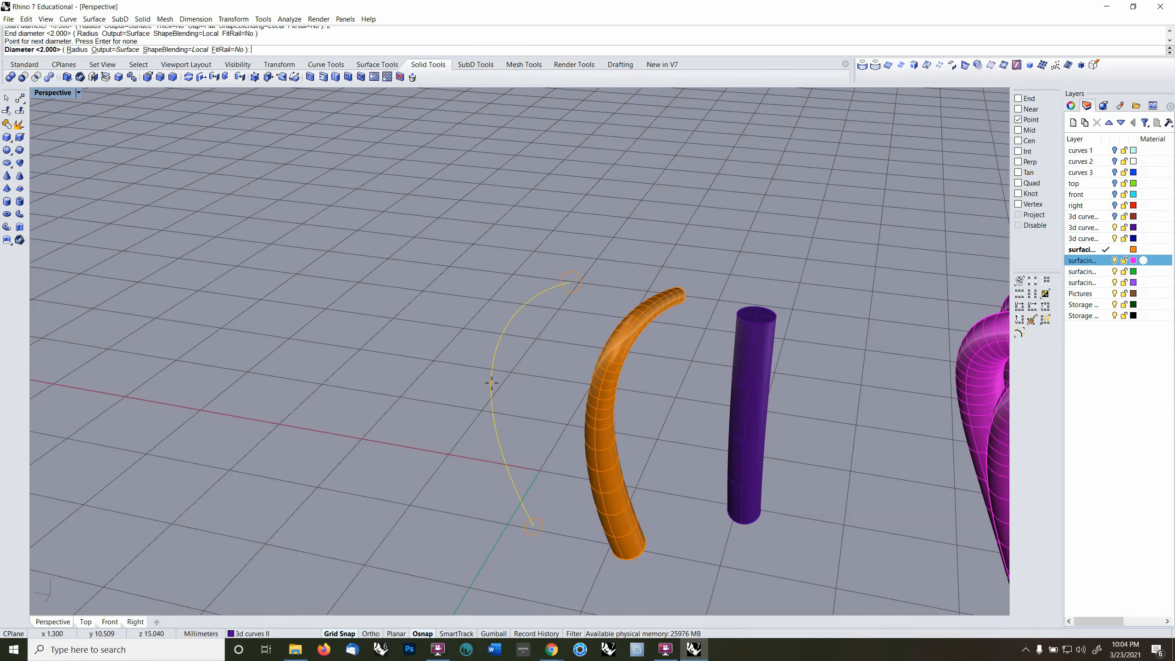
{"action": "type", "text": "4"}
{"action": "key", "text": "Return"}
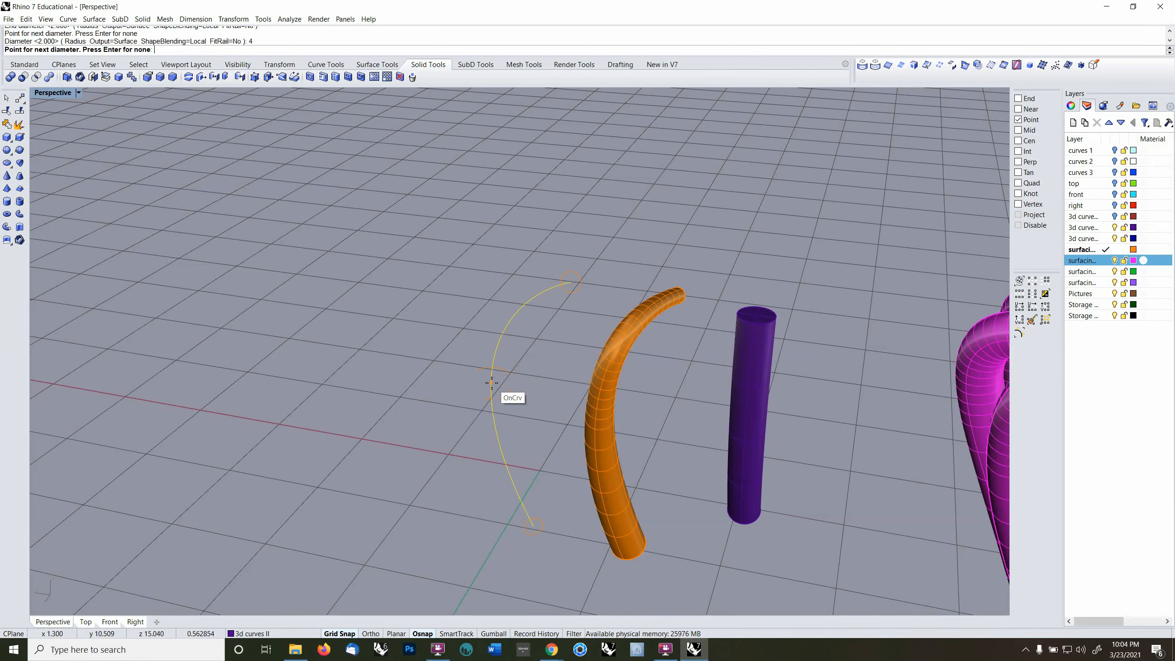
{"action": "key", "text": "Return"}
- Move the two orange pipes together along the grid, away from the source curve
{"action": "right_click_drag", "start_coordinate": [493, 391], "coordinate": [536, 382]}
{"action": "left_click", "coordinate": [534, 380]}
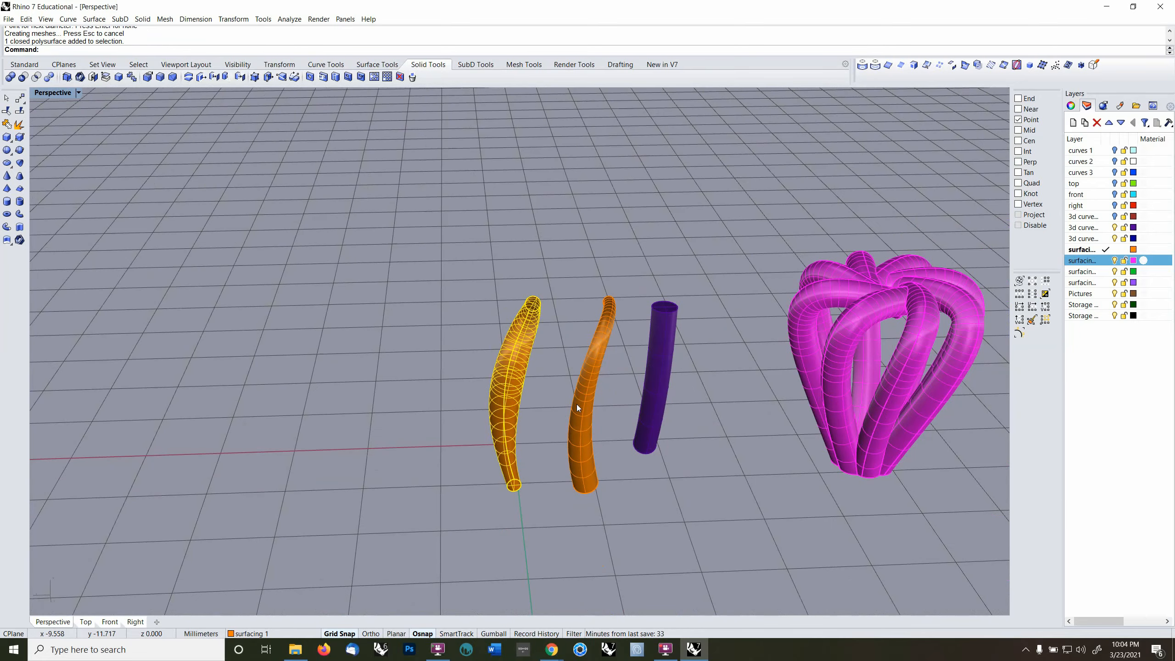
{"action": "left_click", "coordinate": [583, 463], "text": "shift"}
{"action": "left_click", "coordinate": [19, 98]}
{"action": "left_click", "coordinate": [583, 463]}
{"action": "left_click", "coordinate": [728, 459]}
{"action": "left_click", "coordinate": [615, 523]}
- Divide the purple curve into 7 segments with marking points along it
{"action": "right_click_drag", "start_coordinate": [615, 462], "coordinate": [545, 312]}
{"action": "left_click", "coordinate": [514, 416]}
{"action": "scroll", "coordinate": [546, 307], "scroll_direction": "up", "scroll_amount": 4}
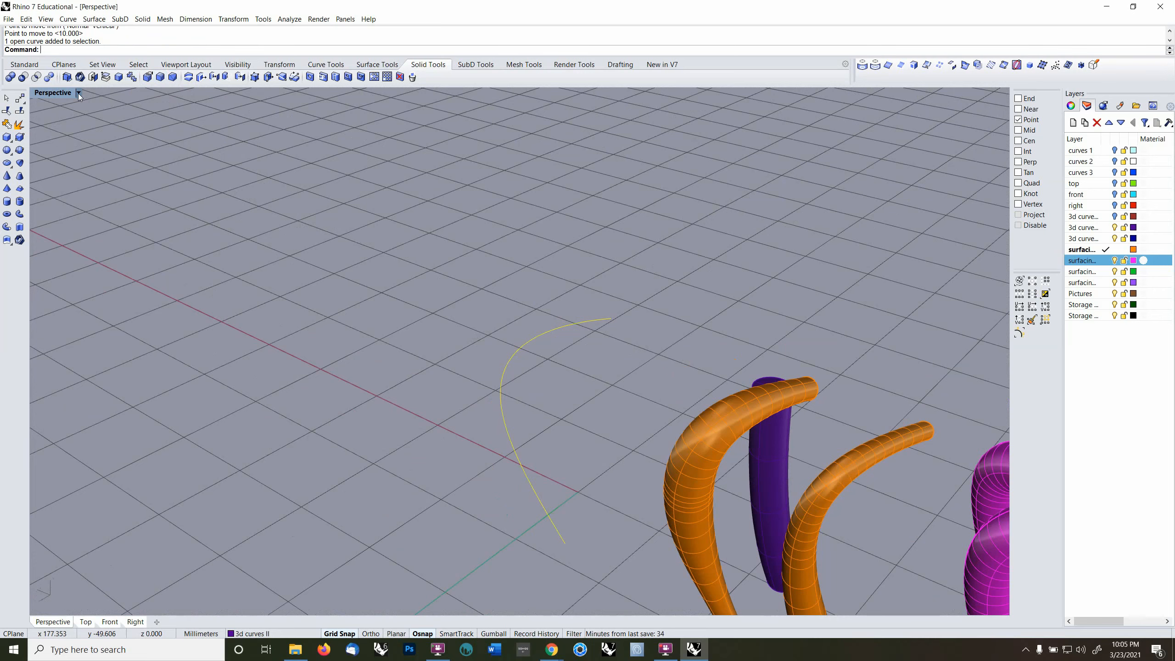
{"action": "left_click", "coordinate": [24, 64]}
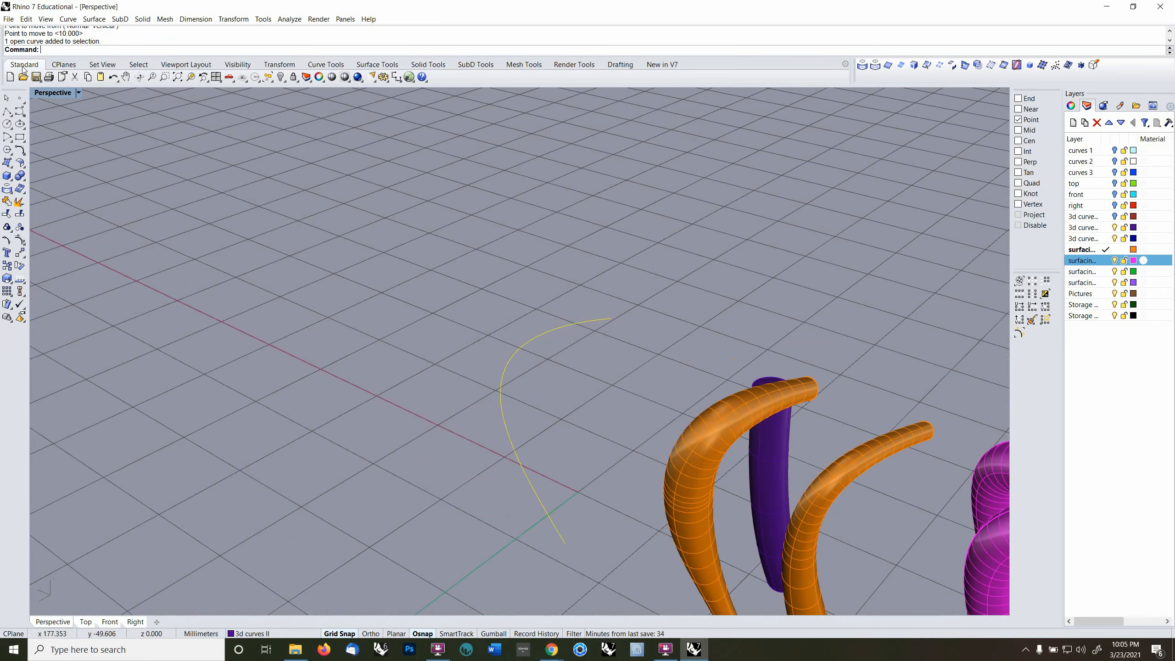
{"action": "left_click", "coordinate": [20, 99]}
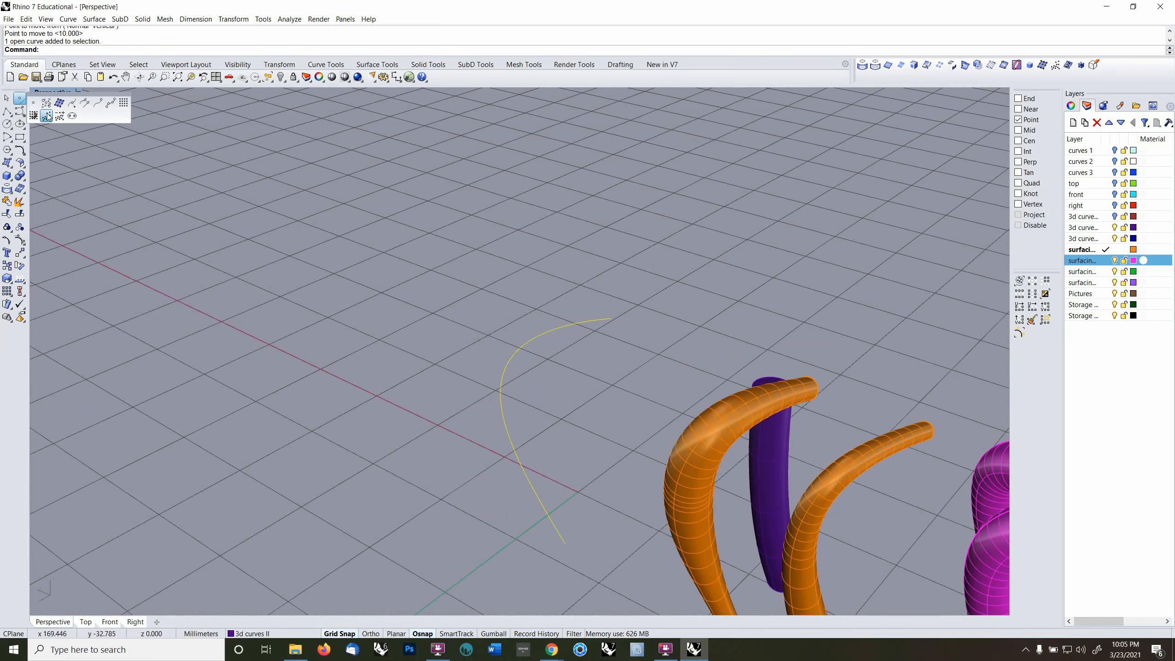
{"action": "left_click", "coordinate": [99, 107]}
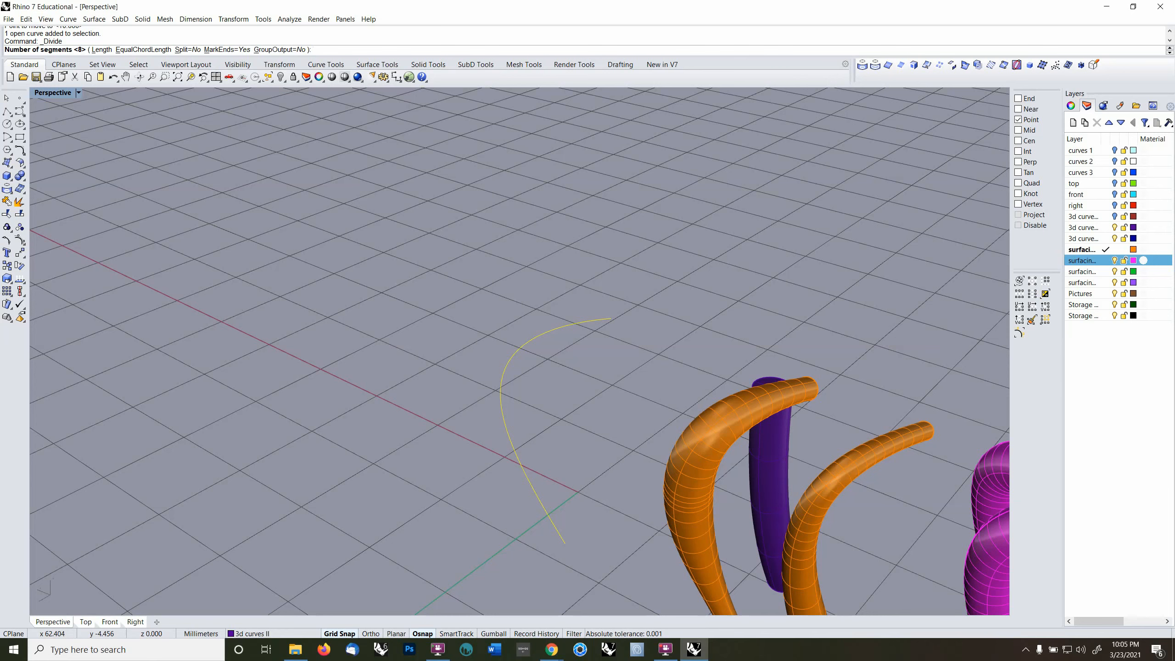
{"action": "key", "text": "Return"}
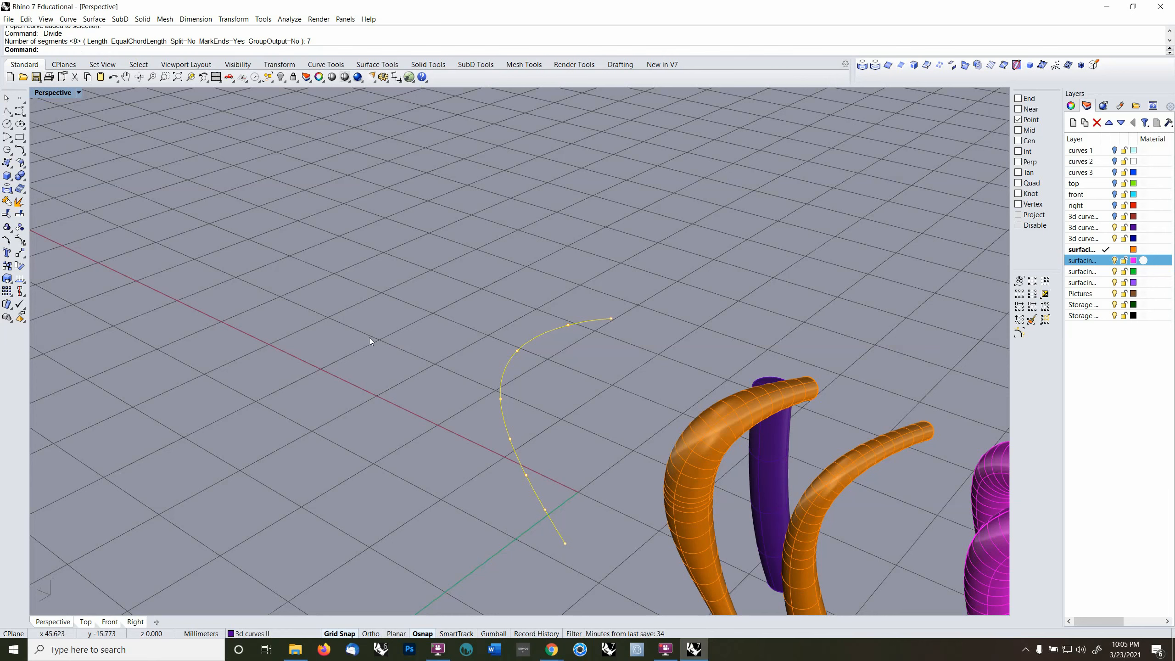
- Try to pipe the divided curve with flat caps, 2 mm at both ends and alternating 3 mm and 2 mm at the division points
{"action": "right_click", "coordinate": [377, 52]}
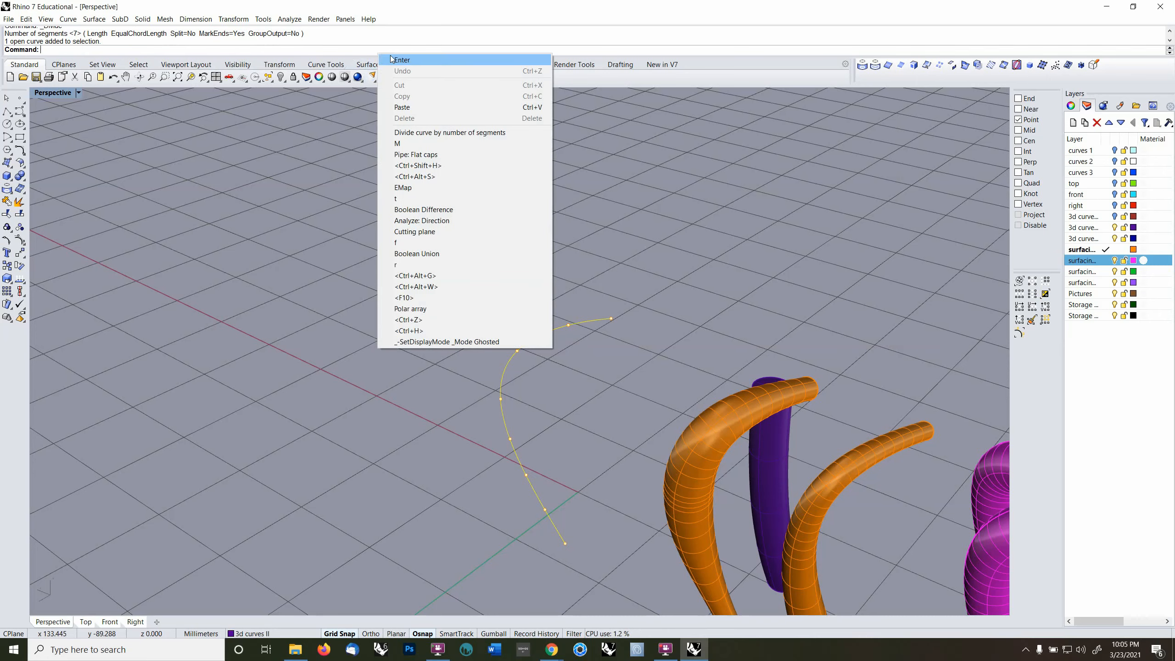
{"action": "left_click", "coordinate": [414, 154]}
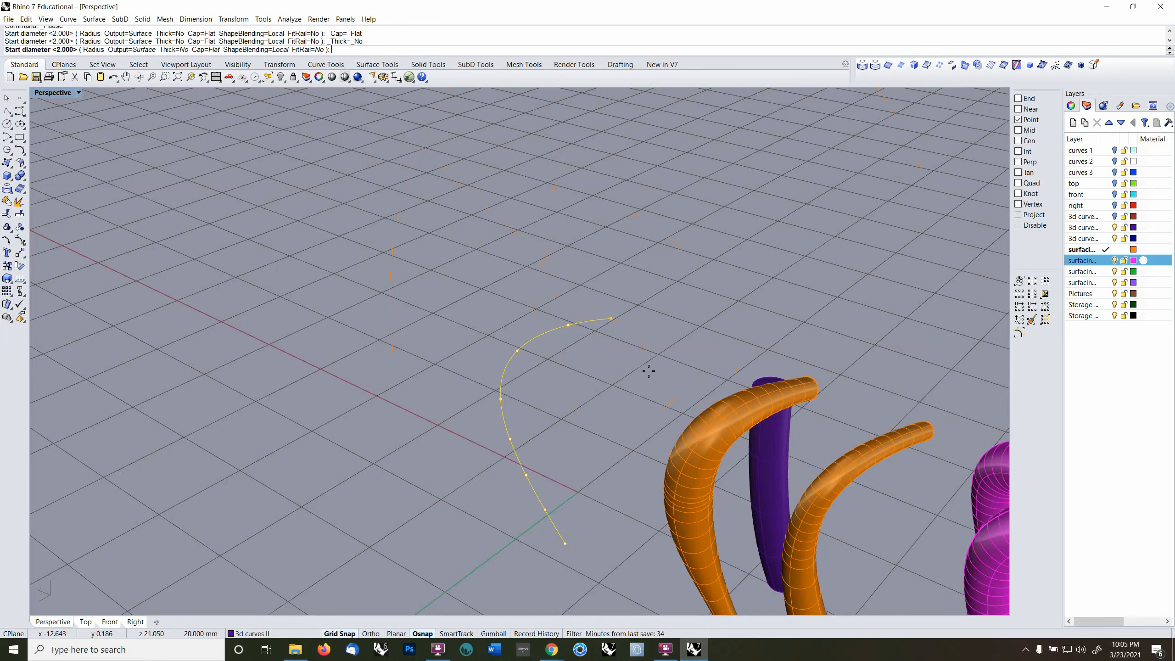
{"action": "type", "text": "2"}
{"action": "key", "text": "Return"}
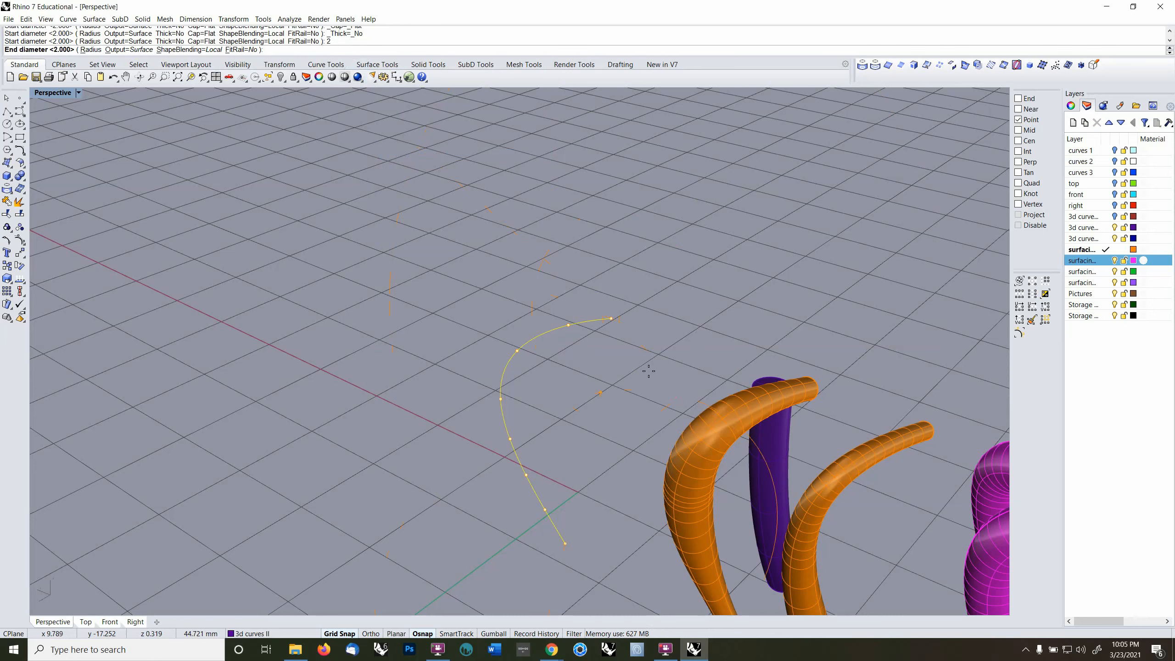
{"action": "key", "text": "Return"}
{"action": "left_click", "coordinate": [568, 325]}
{"action": "type", "text": "3"}
{"action": "key", "text": "Return"}
{"action": "left_click", "coordinate": [517, 350]}
{"action": "type", "text": "2"}
{"action": "key", "text": "Return"}
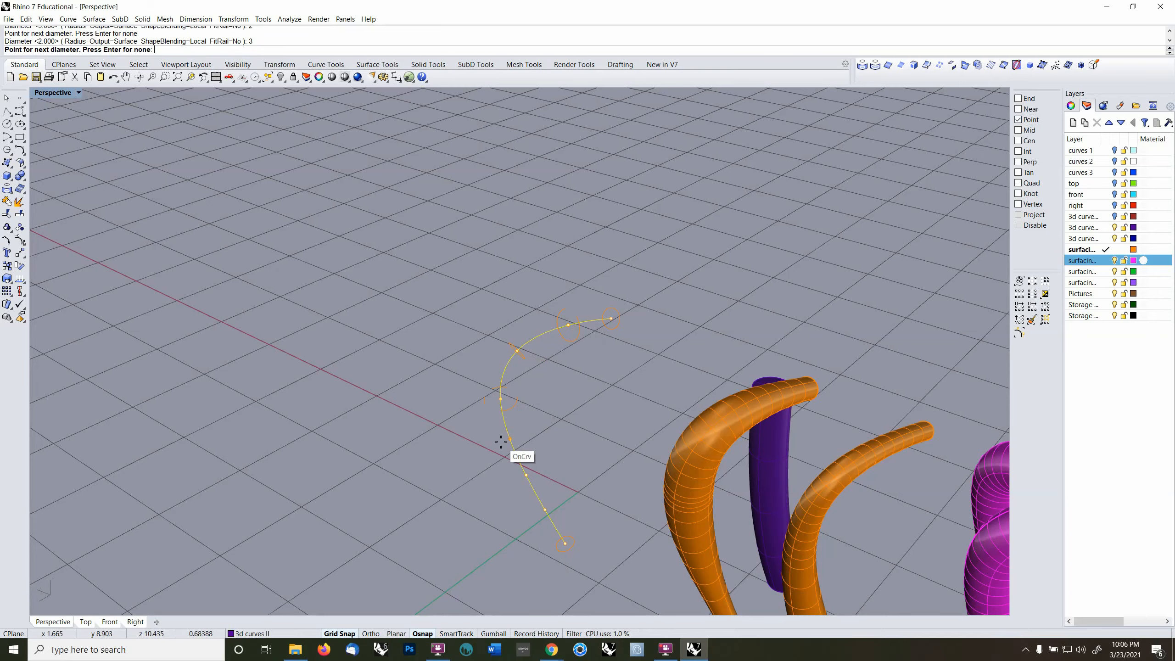
{"action": "left_click", "coordinate": [509, 439]}
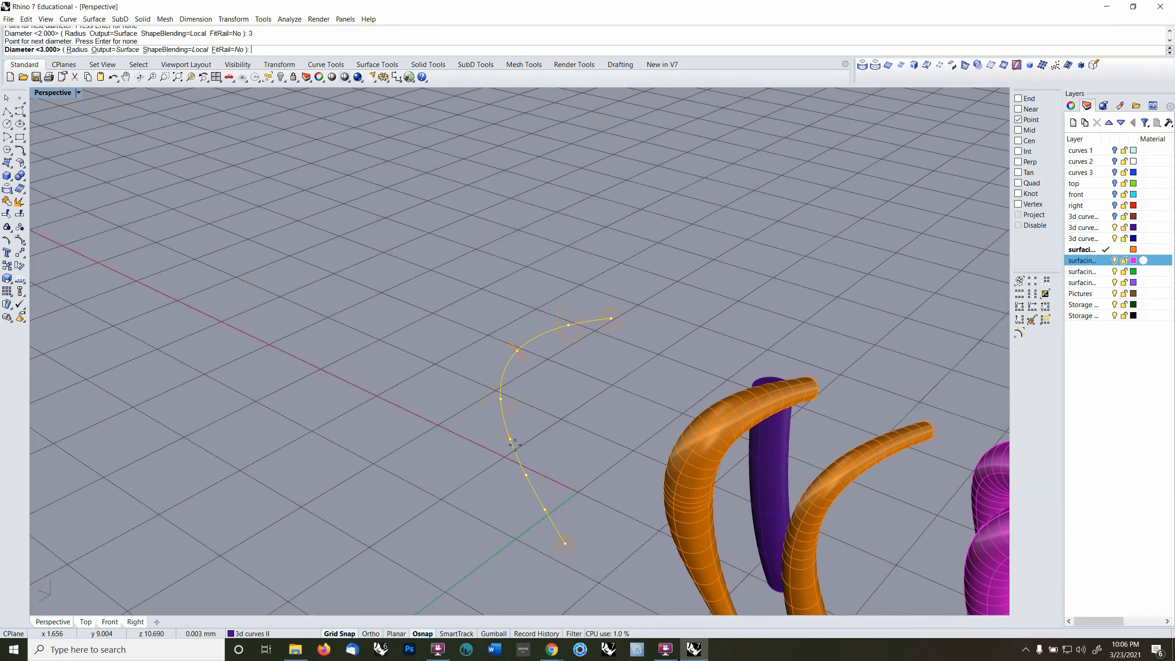
{"action": "key", "text": "Return"}
{"action": "right_click_drag", "start_coordinate": [510, 444], "coordinate": [603, 323]}
{"action": "key", "text": "ctrl+z"}
{"action": "scroll", "coordinate": [584, 354], "scroll_direction": "up", "scroll_amount": 4}
{"action": "right_click", "coordinate": [622, 312]}
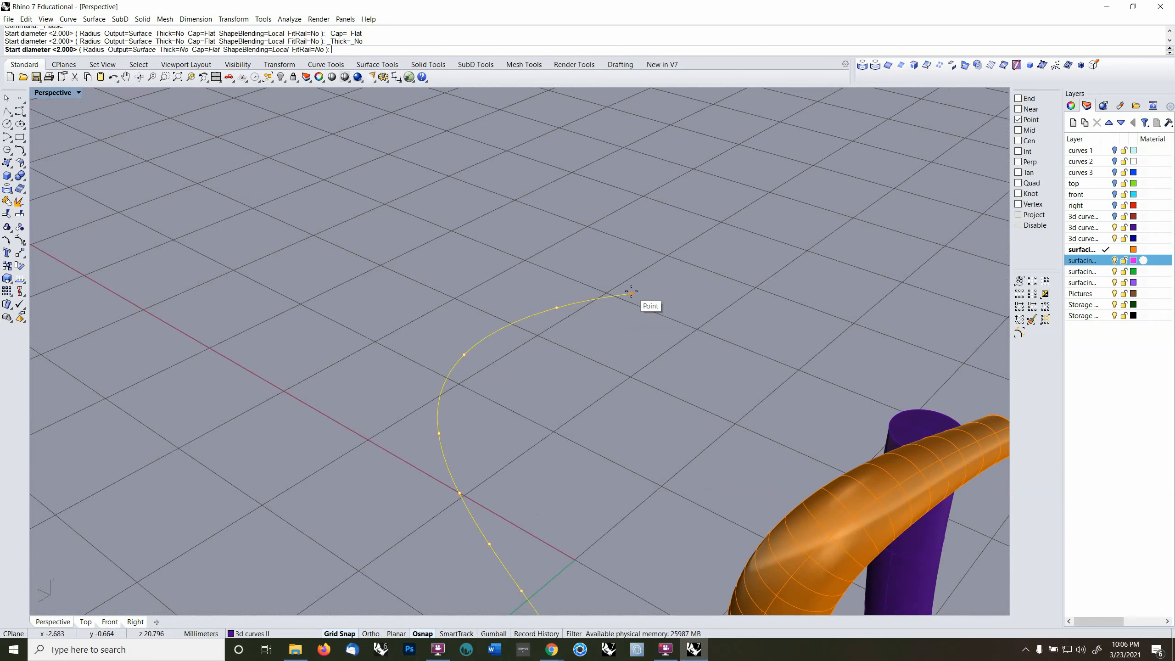
{"action": "left_click", "coordinate": [631, 293]}
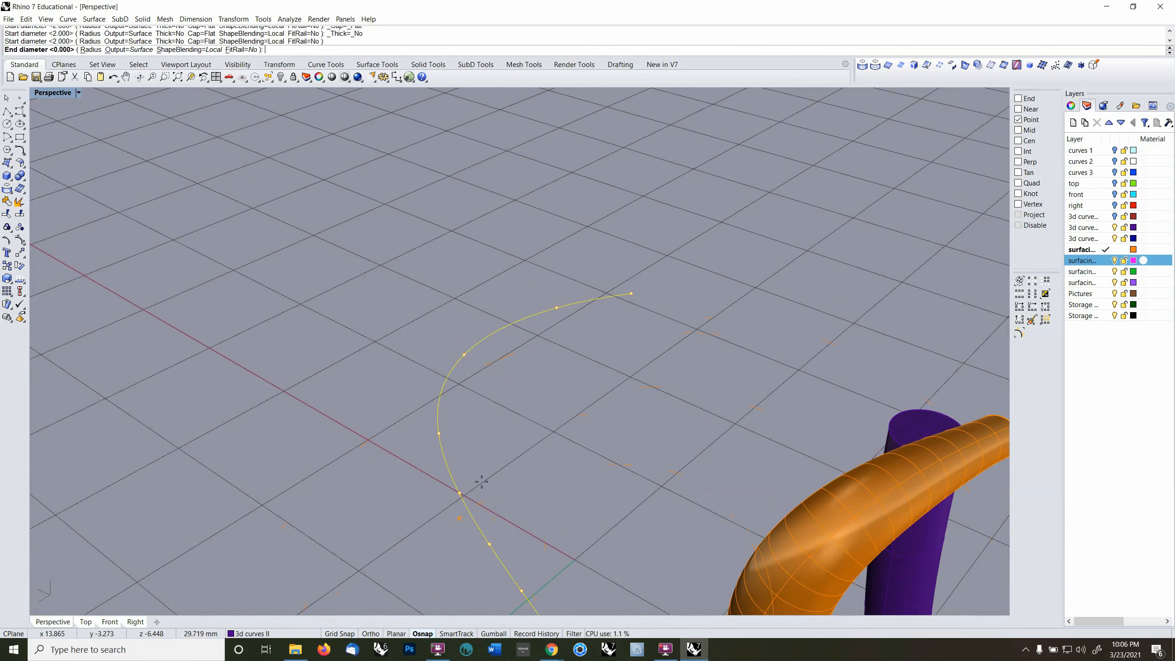
{"action": "key", "text": "Escape"}
- Try to pipe the curve with flat caps, 3 mm at both ends and alternating 5 mm and 3 mm at the division points
{"action": "right_click", "coordinate": [650, 299]}
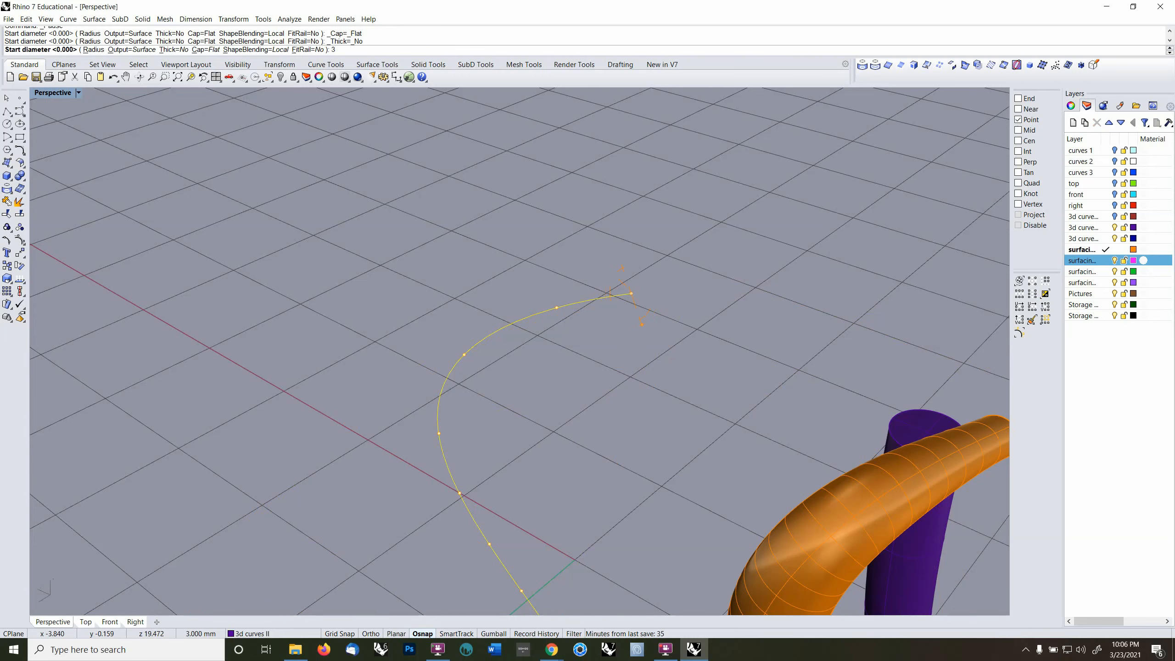
{"action": "type", "text": "3"}
{"action": "key", "text": "Return"}
{"action": "key", "text": "Return"}
{"action": "left_click", "coordinate": [557, 302]}
{"action": "type", "text": "5"}
{"action": "key", "text": "Return"}
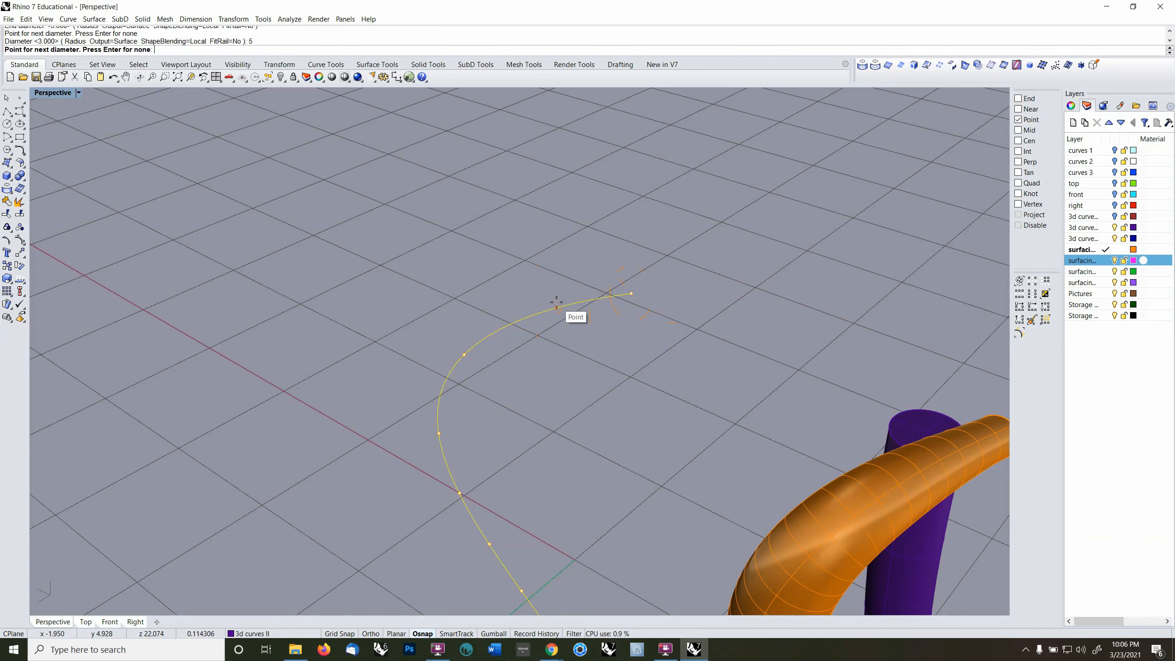
{"action": "left_click", "coordinate": [462, 355]}
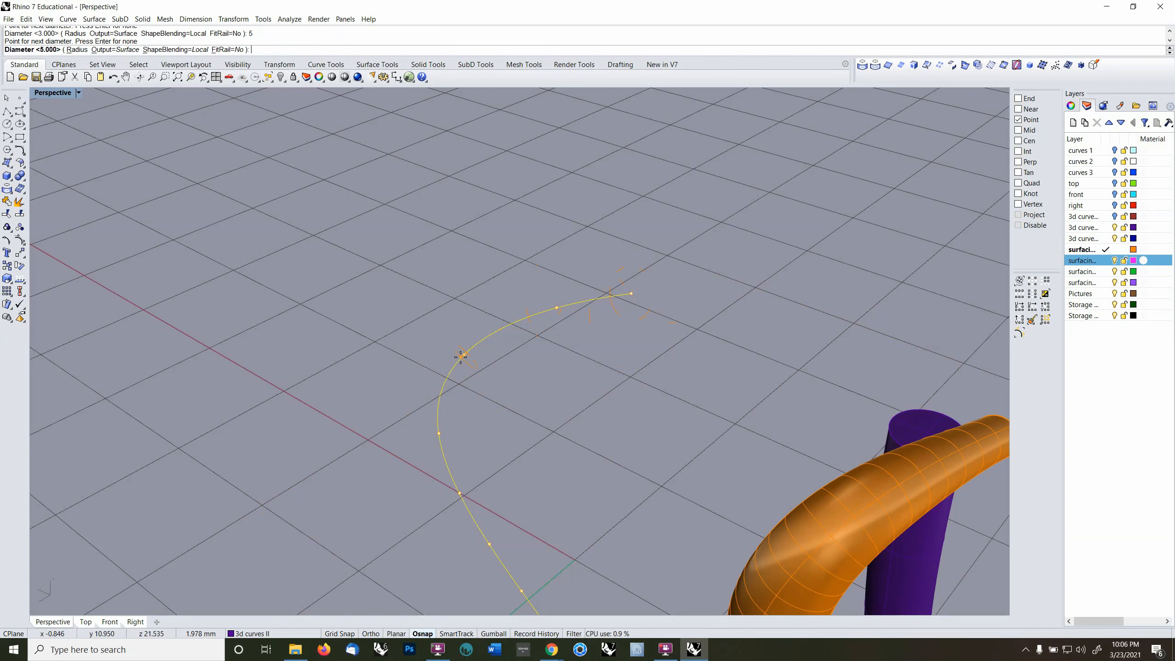
{"action": "type", "text": "3"}
{"action": "key", "text": "Return"}
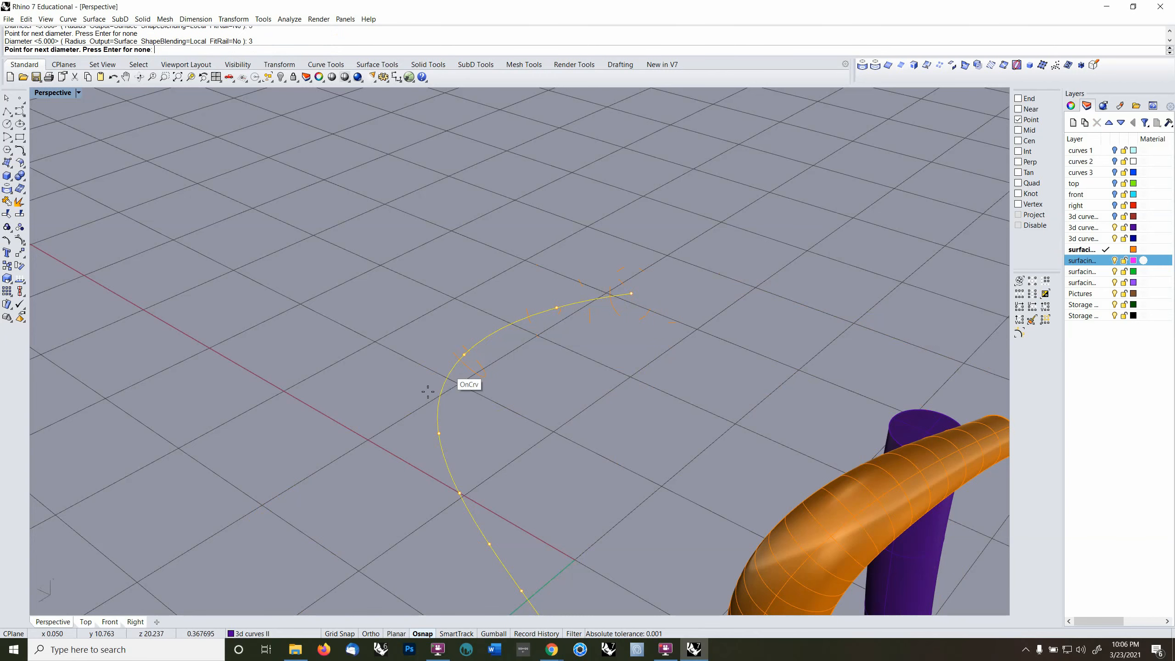
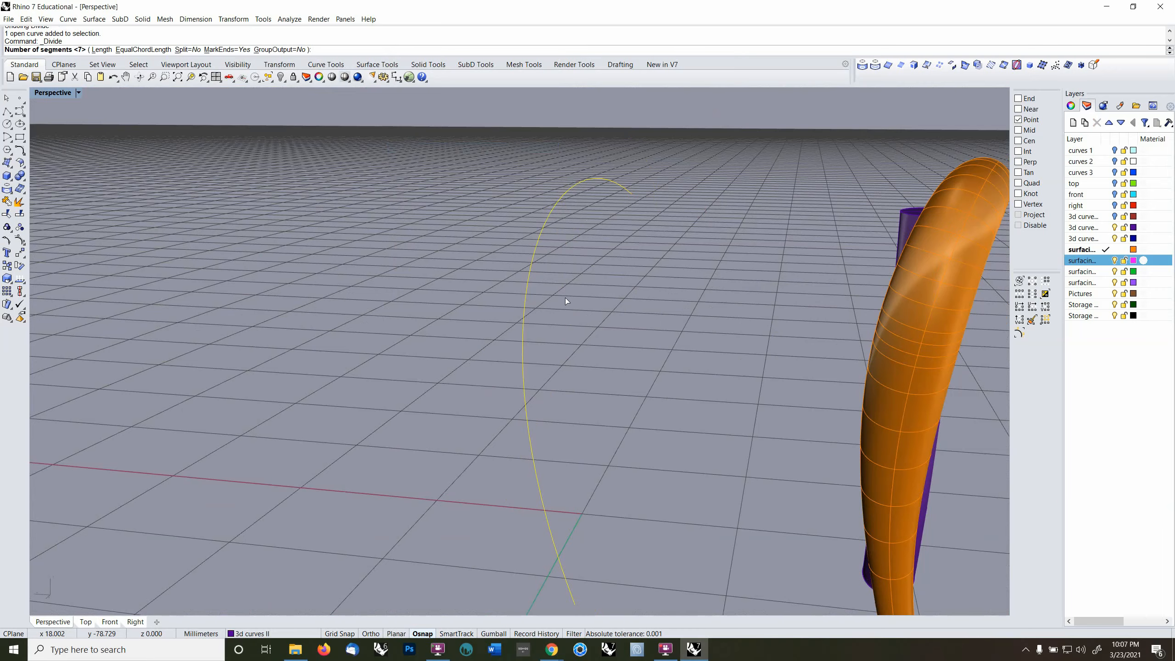
- Divide the curve into 12 segments with marking points along it
{"action": "type", "text": "12"}
{"action": "key", "text": "Return"}
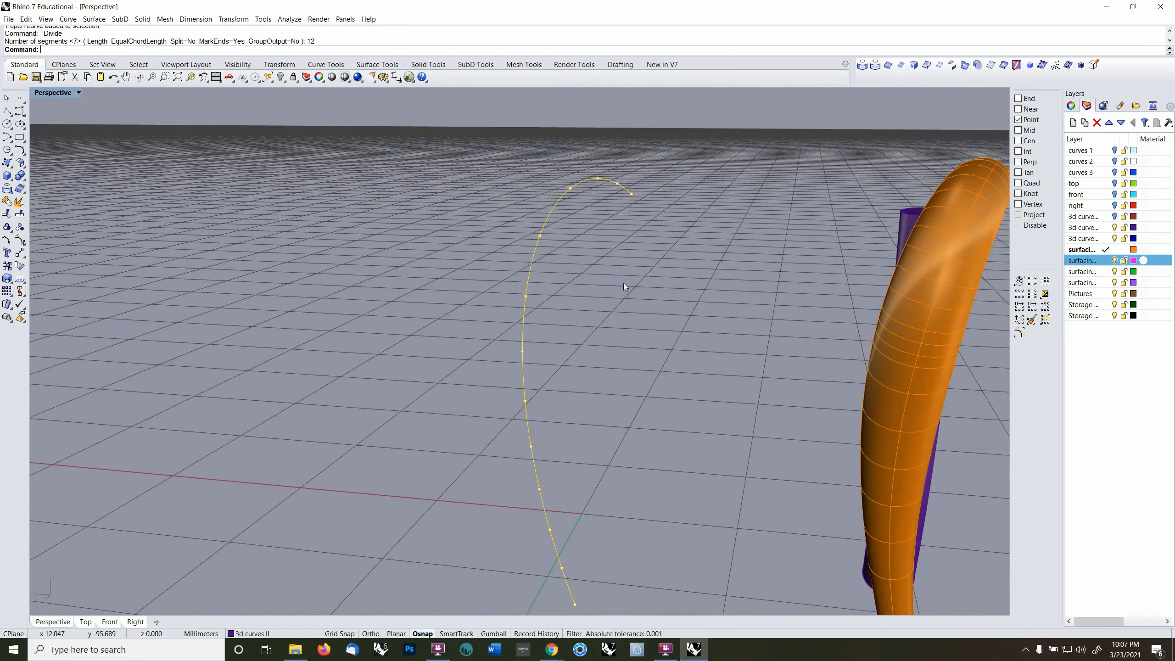
{"action": "right_click_drag", "start_coordinate": [625, 285], "coordinate": [589, 306]}
{"action": "right_click_drag", "start_coordinate": [620, 262], "coordinate": [601, 246], "text": "shift"}
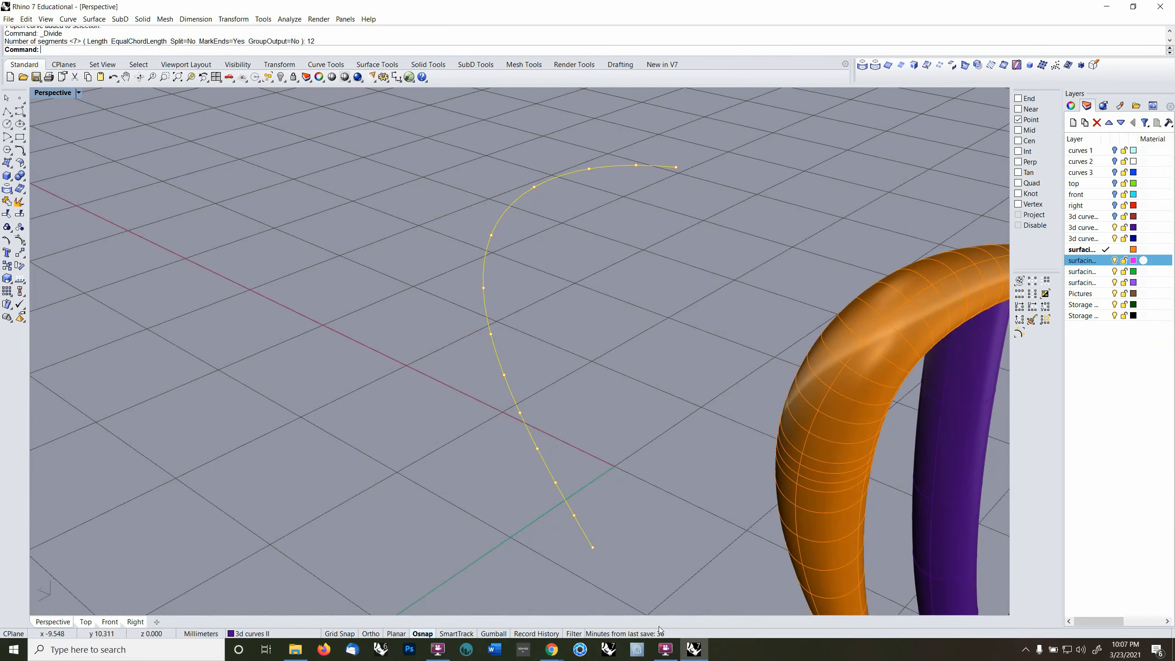
- Turn on Record History and make the surfacing 2 layer current
{"action": "left_click", "coordinate": [536, 633]}
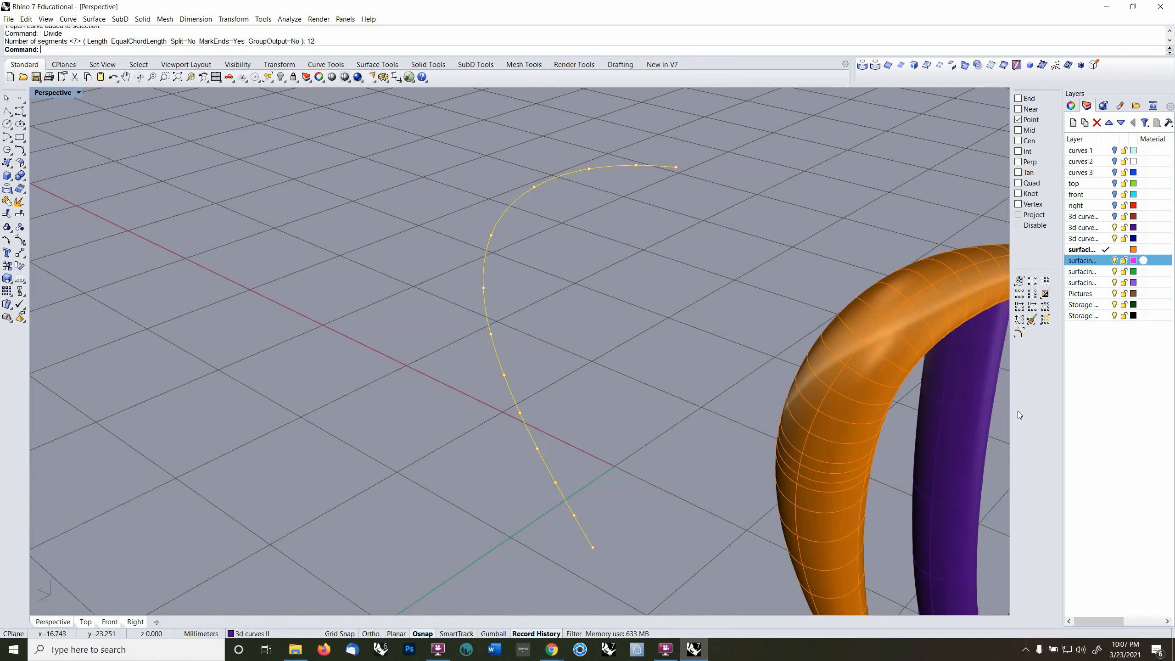
{"action": "left_click", "coordinate": [1106, 260]}
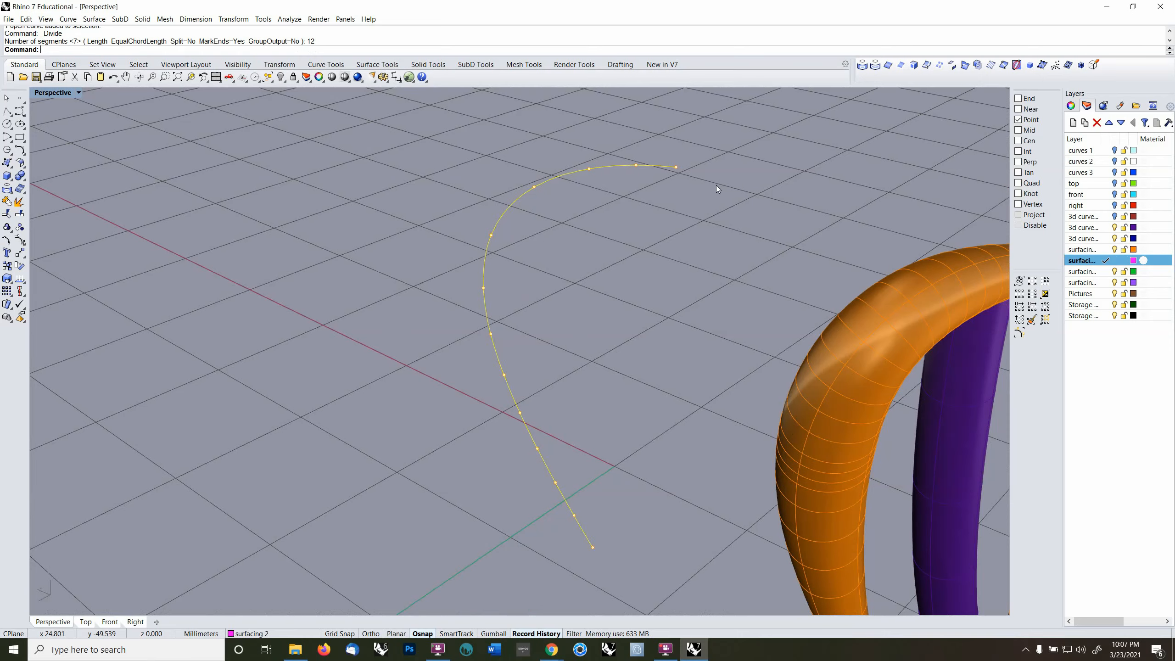
{"action": "right_click_drag", "start_coordinate": [716, 185], "coordinate": [582, 234], "text": "shift"}
- Start a flat-capped pipe along the divided curve with a 2.5 mm diameter at both ends
{"action": "right_click", "coordinate": [502, 48]}
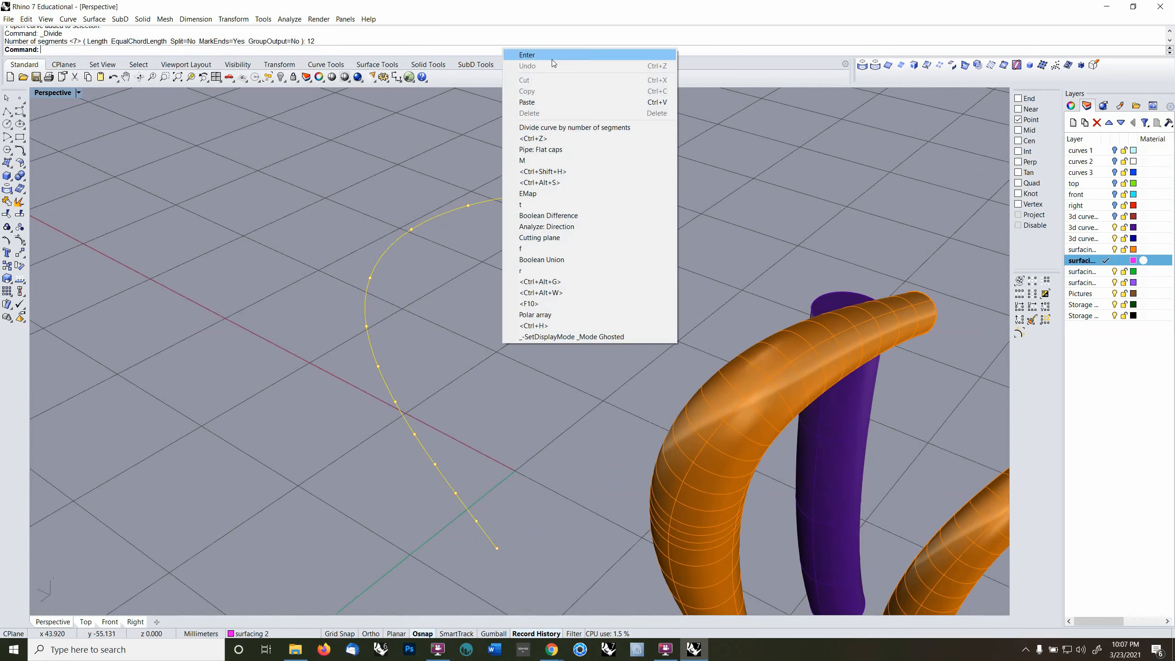
{"action": "left_click", "coordinate": [540, 149]}
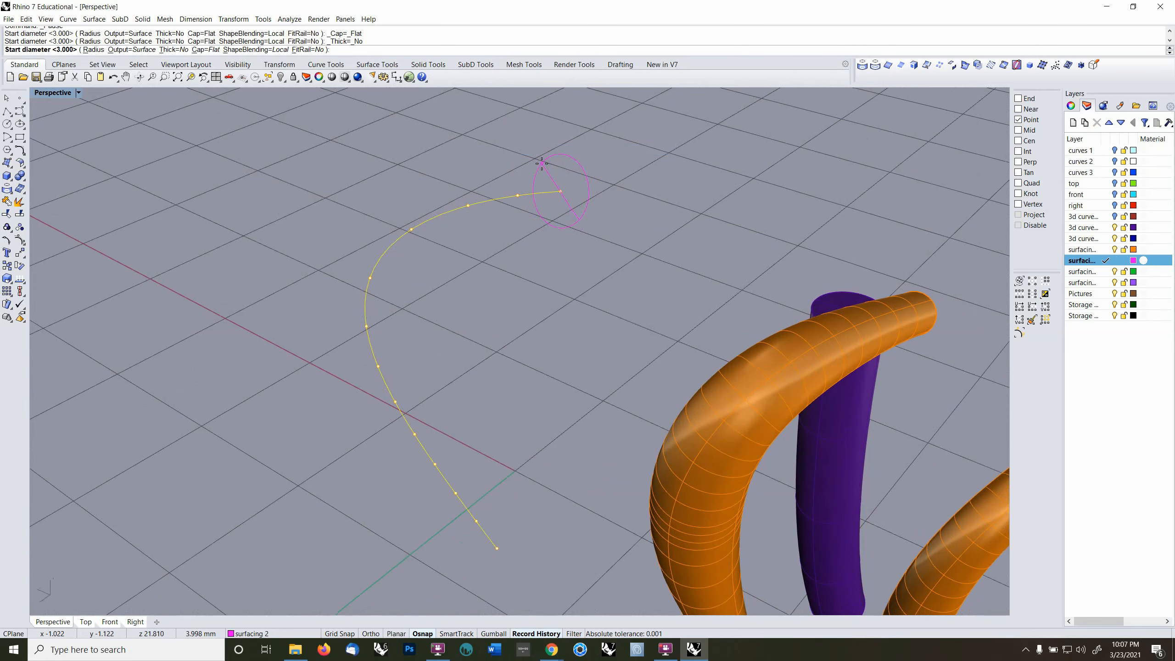
{"action": "type", "text": "2.5"}
{"action": "key", "text": "Return"}
{"action": "key", "text": "Return"}
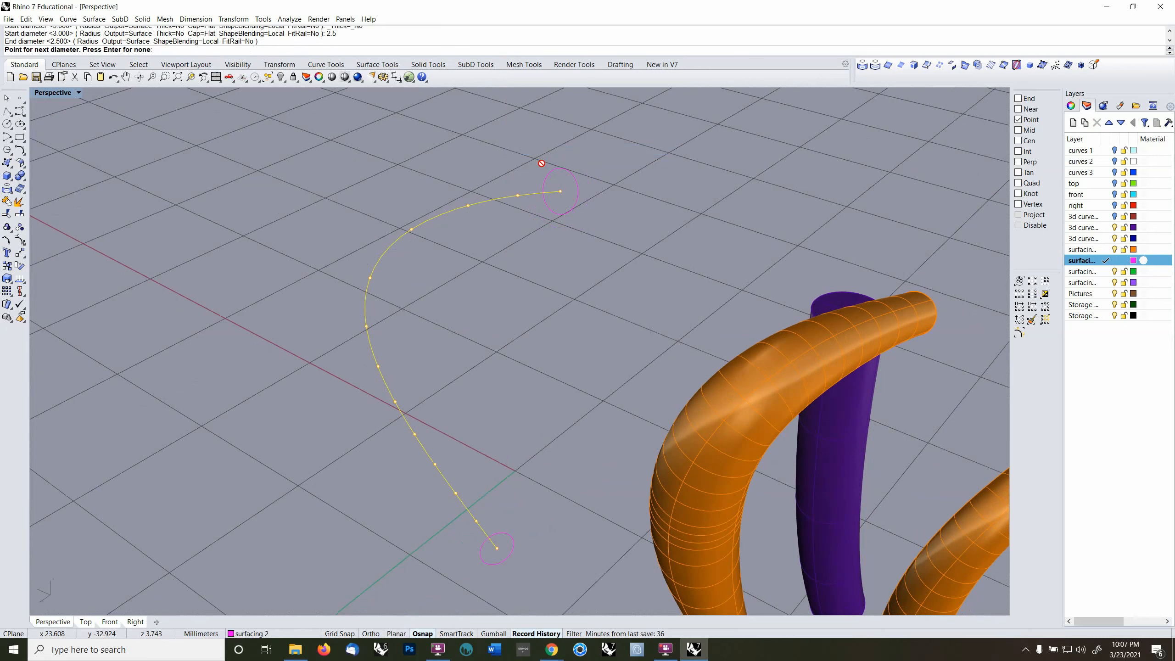
- Set the pipe diameters at the first three division points after the upper end to 3.5, 2.5 and 3.5 mm
{"action": "left_click", "coordinate": [512, 190]}
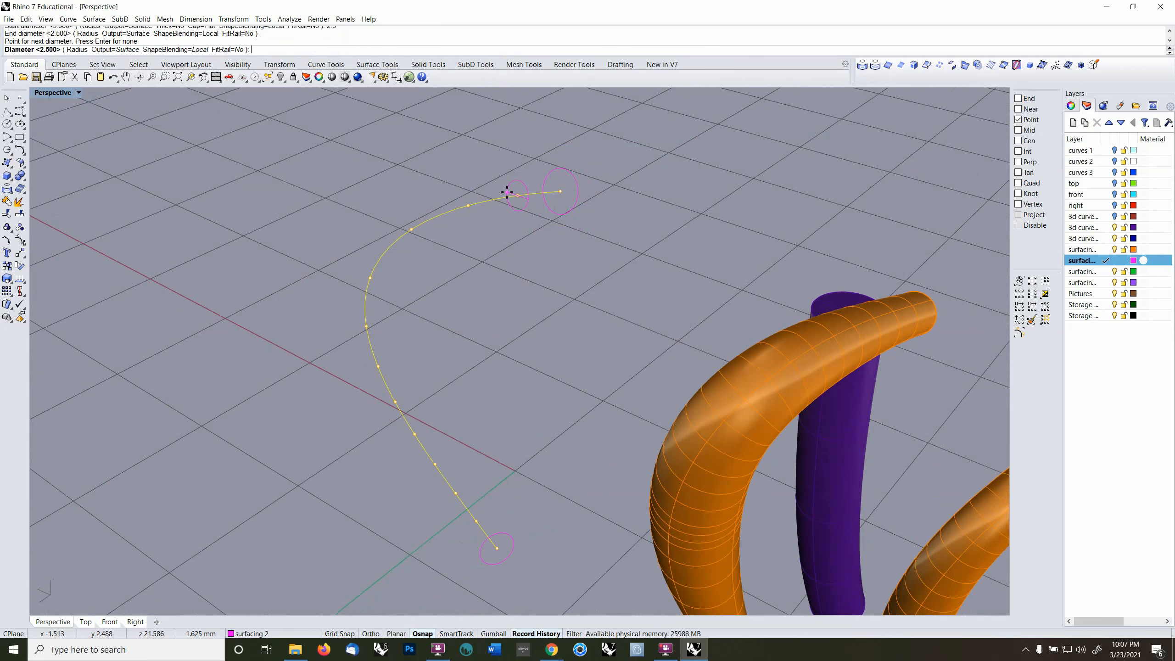
{"action": "type", "text": "3.5"}
{"action": "key", "text": "Return"}
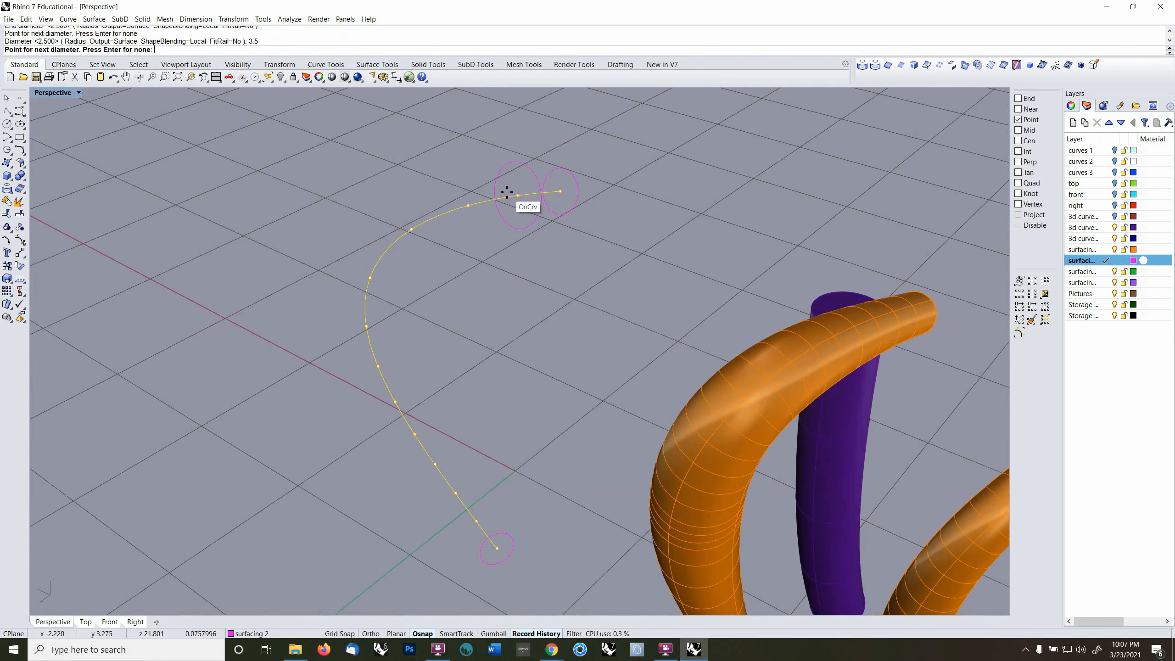
{"action": "left_click", "coordinate": [462, 204]}
{"action": "type", "text": "2.5"}
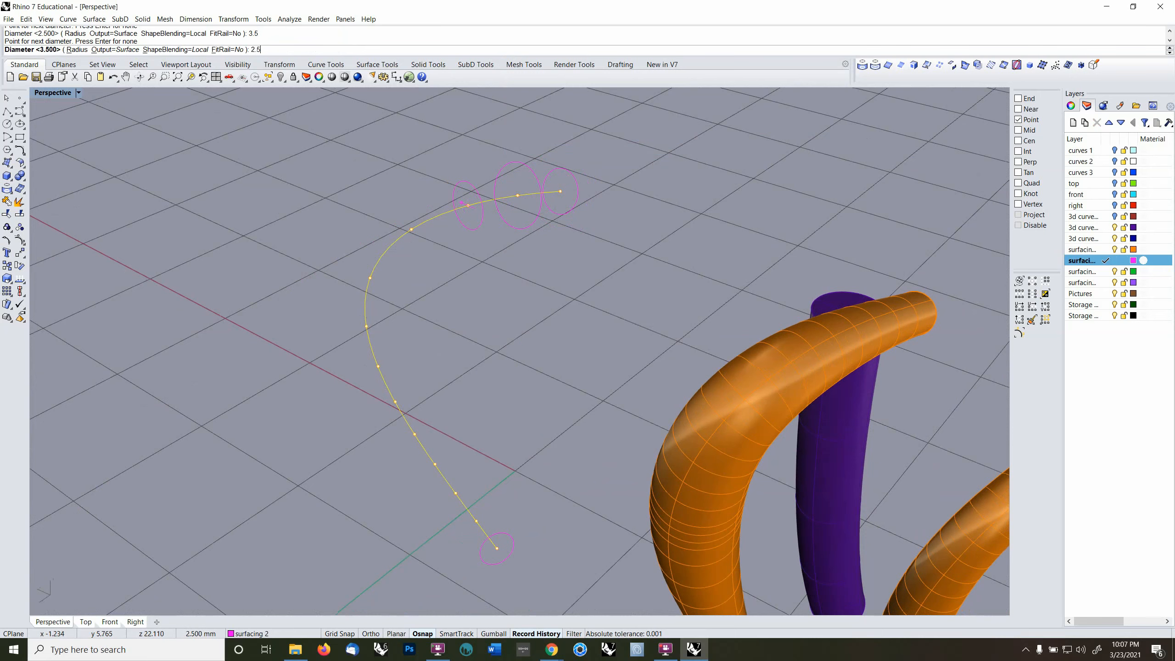
{"action": "key", "text": "Return"}
{"action": "left_click", "coordinate": [409, 228]}
{"action": "type", "text": "3.5"}
{"action": "key", "text": "Return"}
- Alternate the pipe diameter between 2.5 and 3.5 mm at the next five division points, starting and finishing with 2.5 mm
{"action": "left_click", "coordinate": [369, 277]}
{"action": "type", "text": "2.5"}
{"action": "key", "text": "Return"}
{"action": "left_click", "coordinate": [366, 326]}
{"action": "type", "text": "3.5"}
{"action": "key", "text": "Return"}
{"action": "left_click", "coordinate": [377, 367]}
{"action": "type", "text": "2.5"}
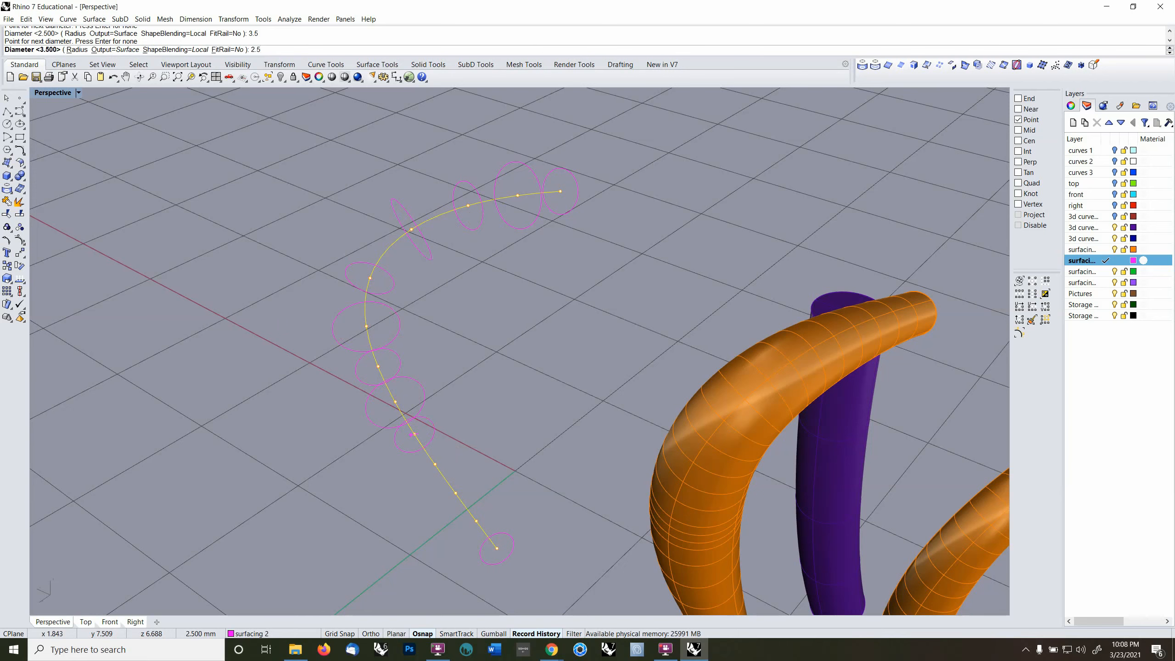
{"action": "key", "text": "Return"}
- Set the diameters at the last three division points before the lower end to 3.5, 2.5 and 3.5 mm and complete the pipe
{"action": "left_click", "coordinate": [438, 461]}
{"action": "type", "text": "3.5"}
{"action": "key", "text": "Return"}
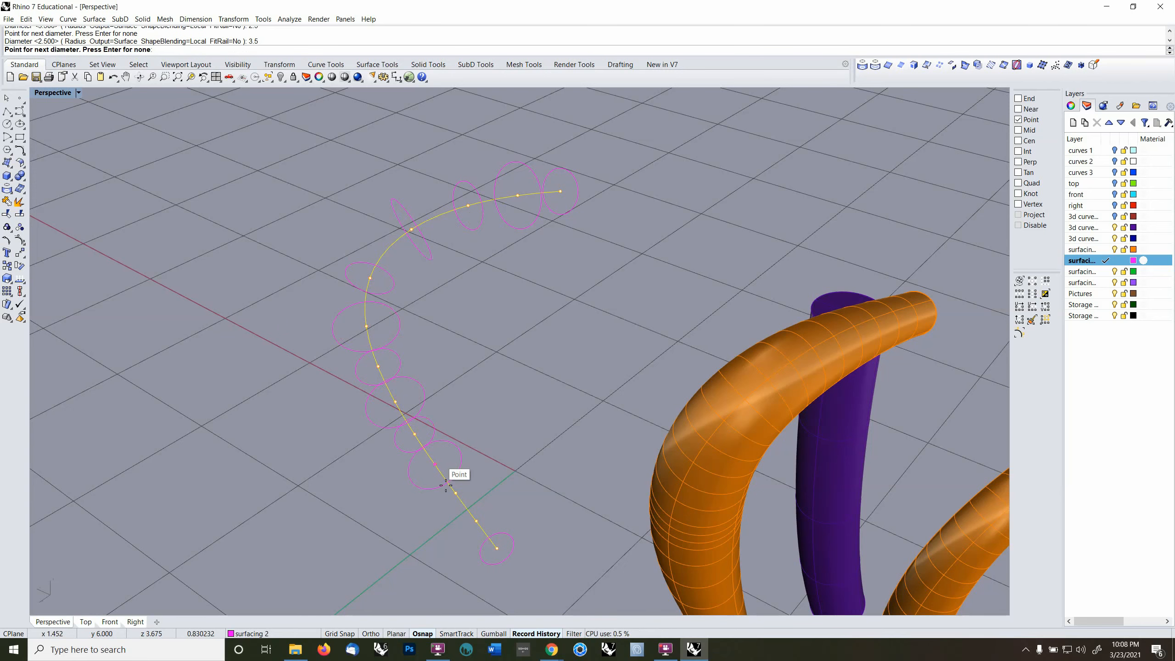
{"action": "left_click", "coordinate": [456, 493]}
{"action": "type", "text": "2"}
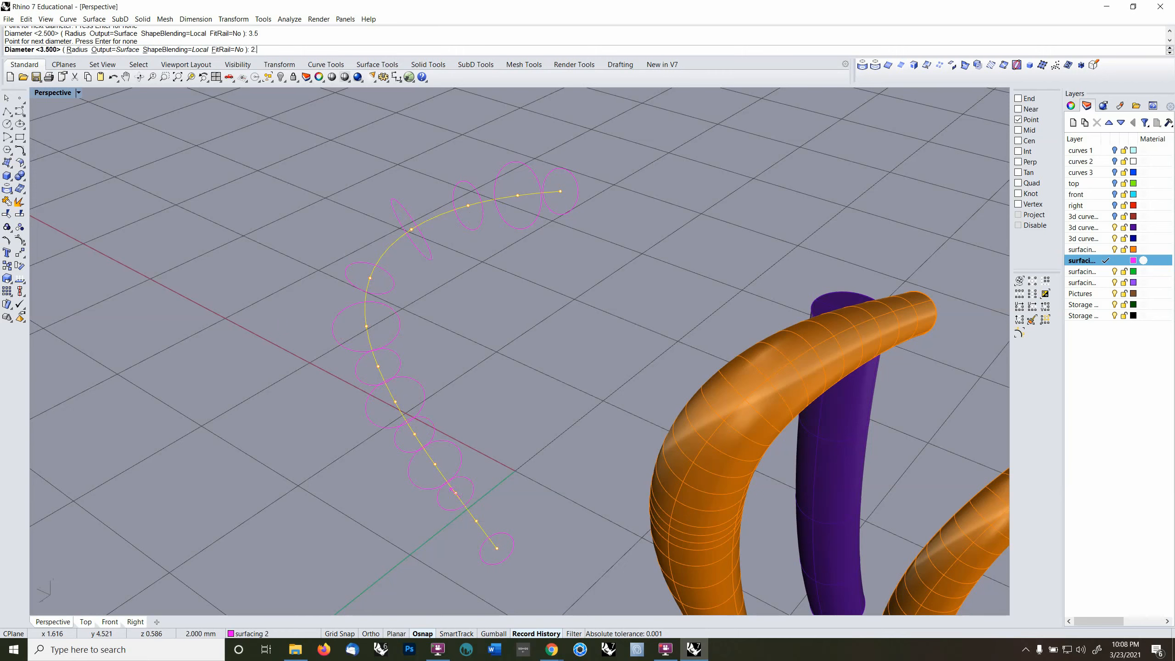
{"action": "type", "text": ".5"}
{"action": "key", "text": "Return"}
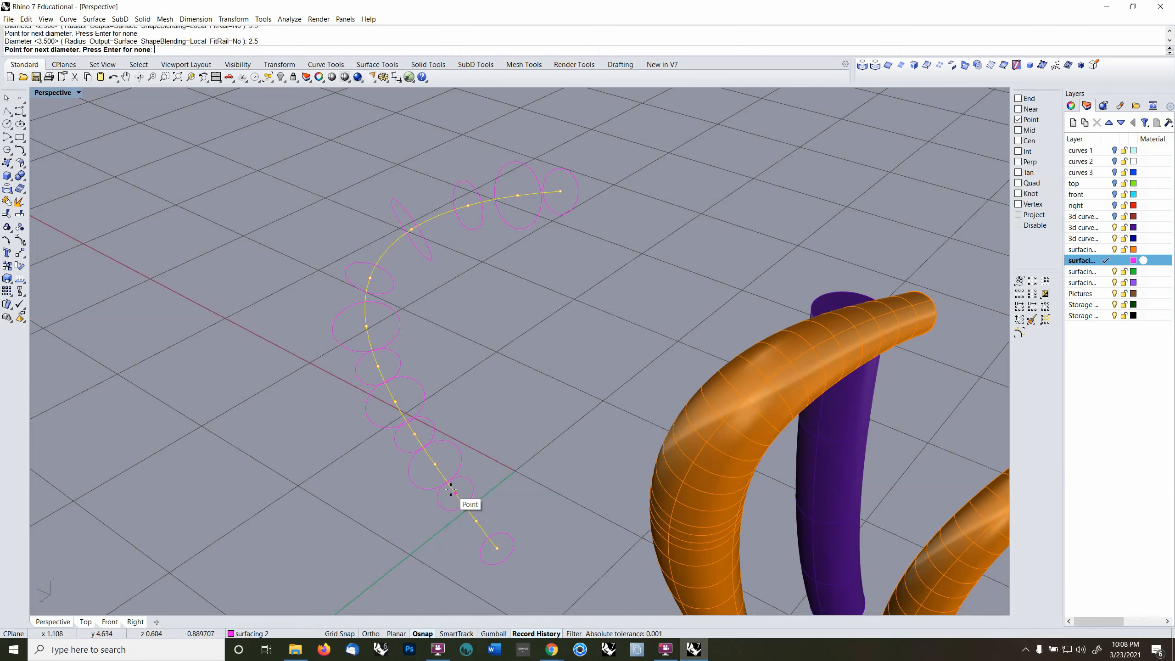
{"action": "left_click", "coordinate": [477, 514]}
{"action": "type", "text": "3.5"}
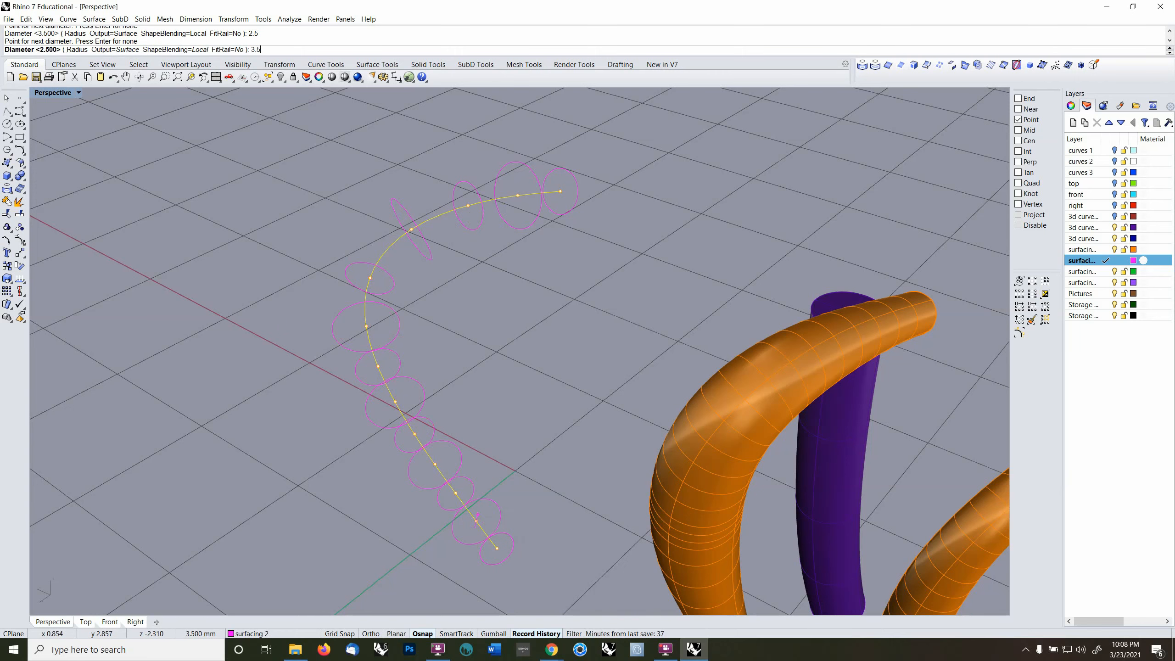
{"action": "key", "text": "Return"}
{"action": "key", "text": "Return"}
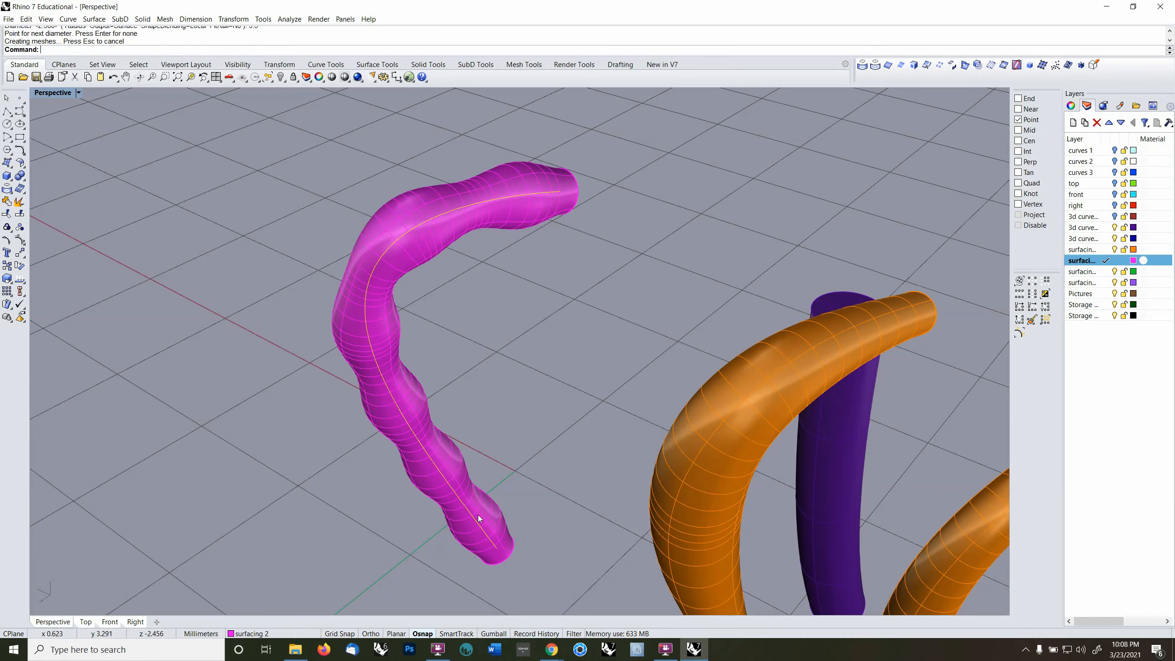
- Select all the point objects in the model and delete them
{"action": "right_click_drag", "start_coordinate": [455, 436], "coordinate": [744, 423]}
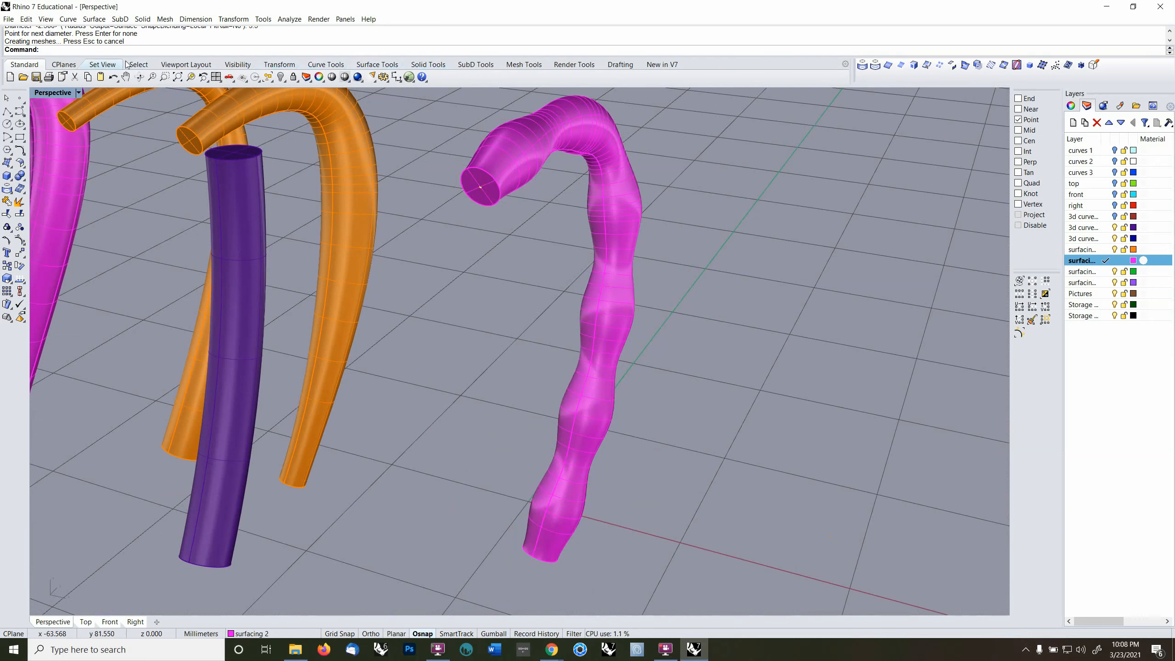
{"action": "left_click", "coordinate": [139, 67]}
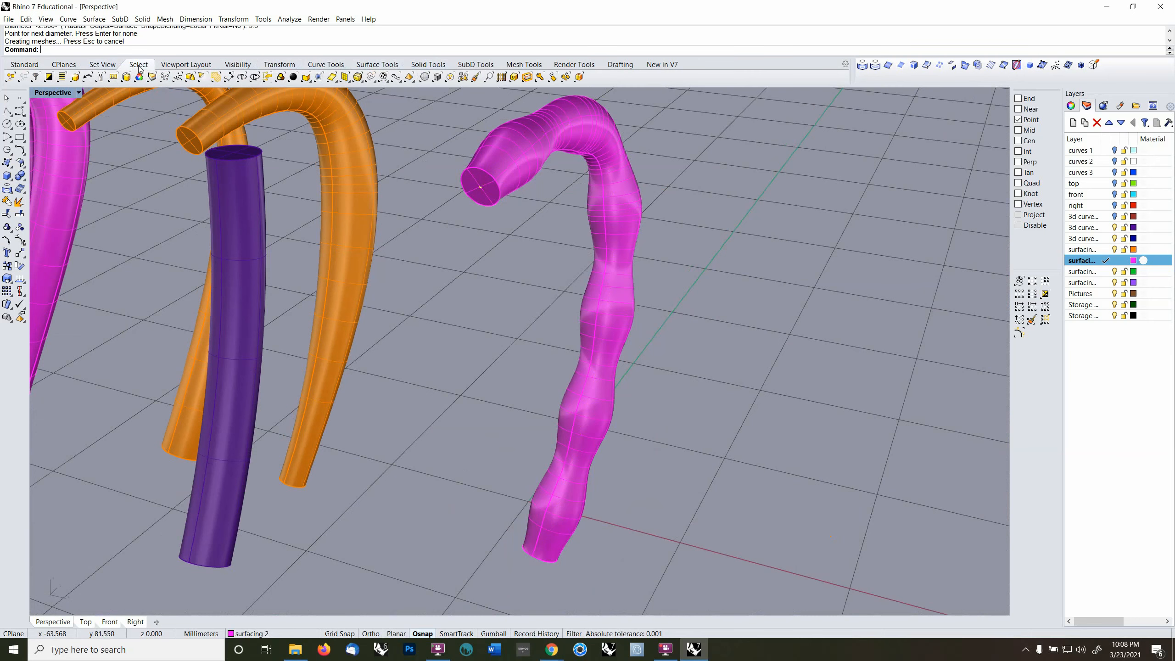
{"action": "left_click", "coordinate": [166, 77]}
{"action": "key", "text": "Delete"}
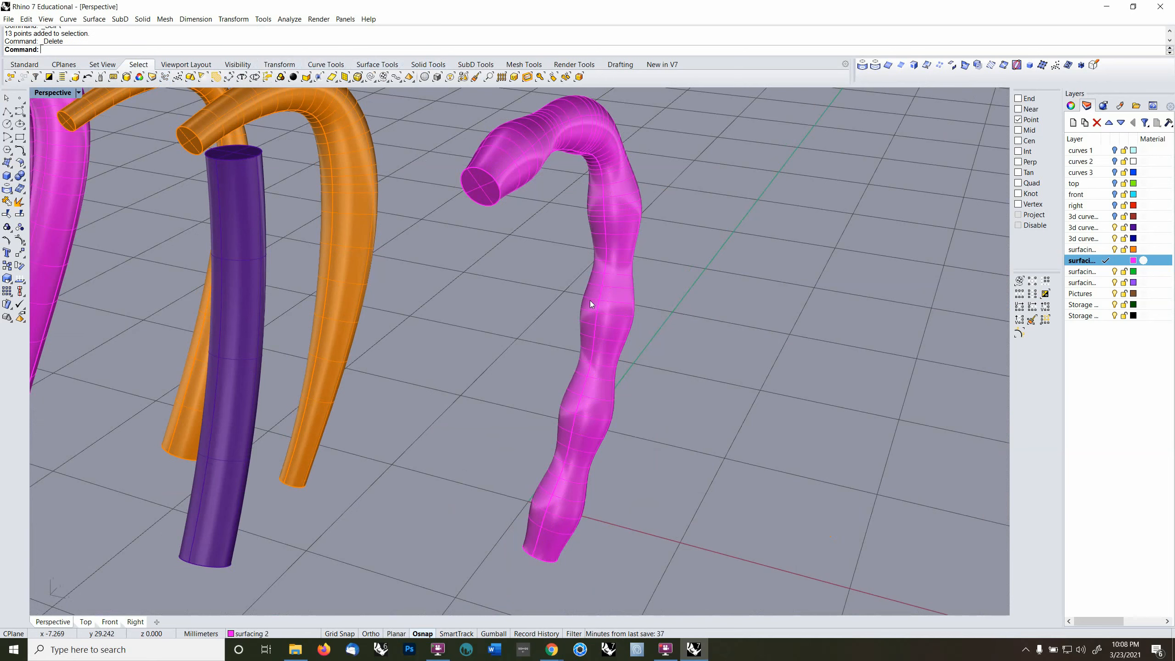
- Switch the viewport to Ghosted display and highlight the wavy magenta pipe to examine its shape
{"action": "key", "text": "ctrl+shift+g"}
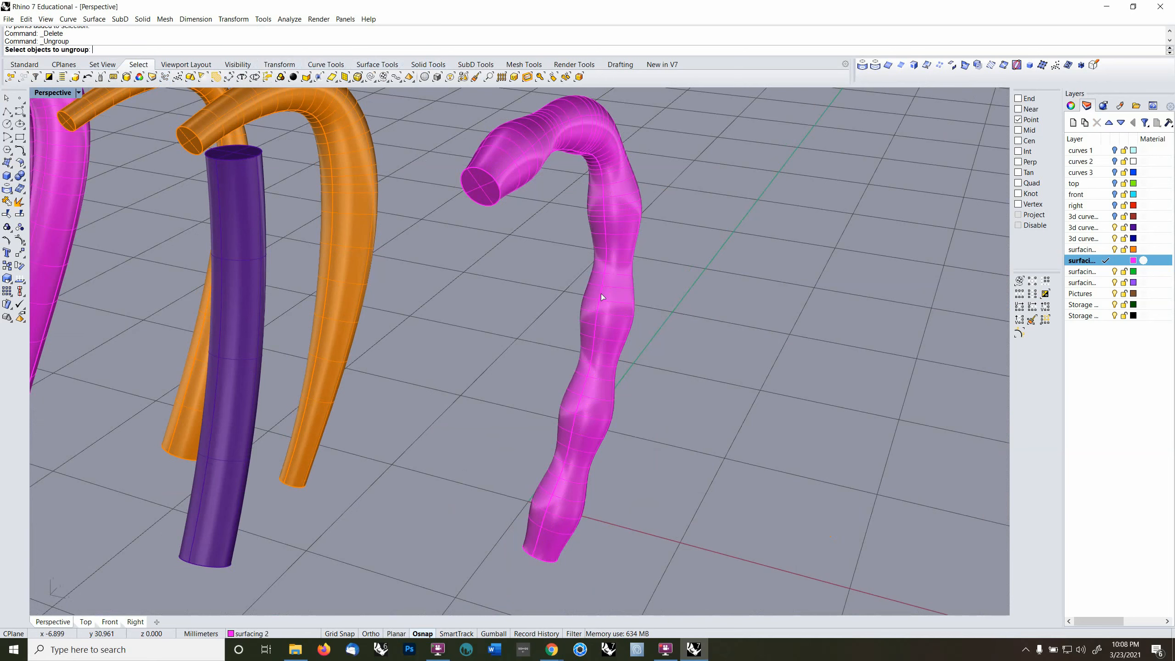
{"action": "key", "text": "Escape"}
{"action": "key", "text": "ctrl+alt+g"}
{"action": "right_click_drag", "start_coordinate": [740, 315], "coordinate": [592, 324]}
{"action": "left_click", "coordinate": [622, 323]}
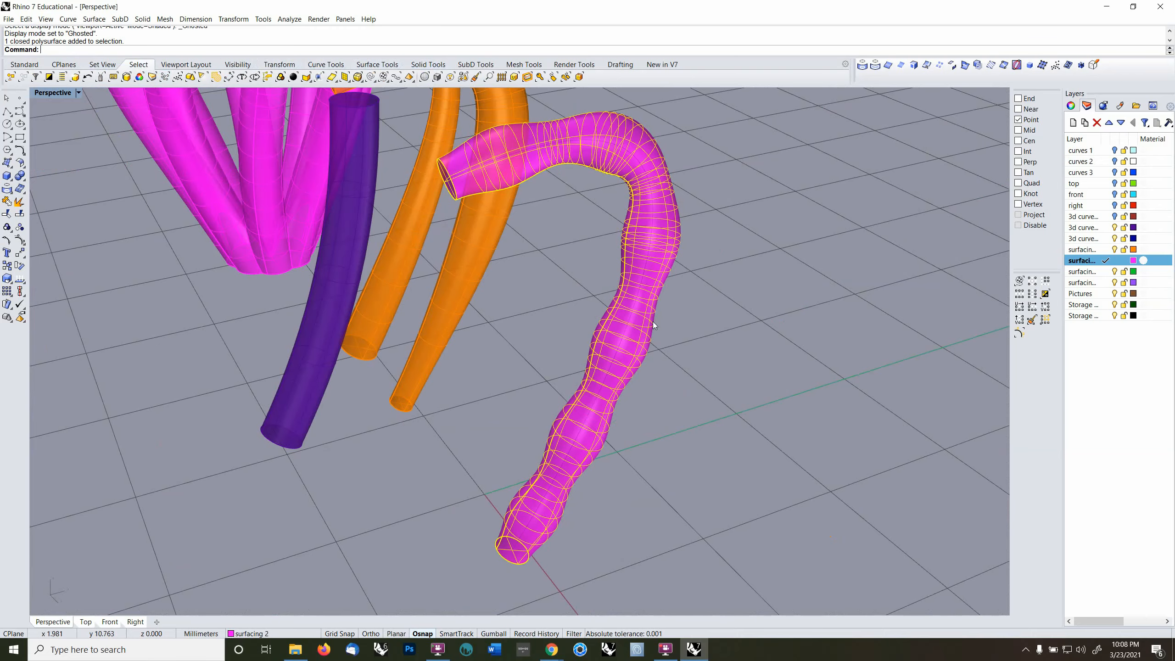
{"action": "left_click", "coordinate": [642, 277]}
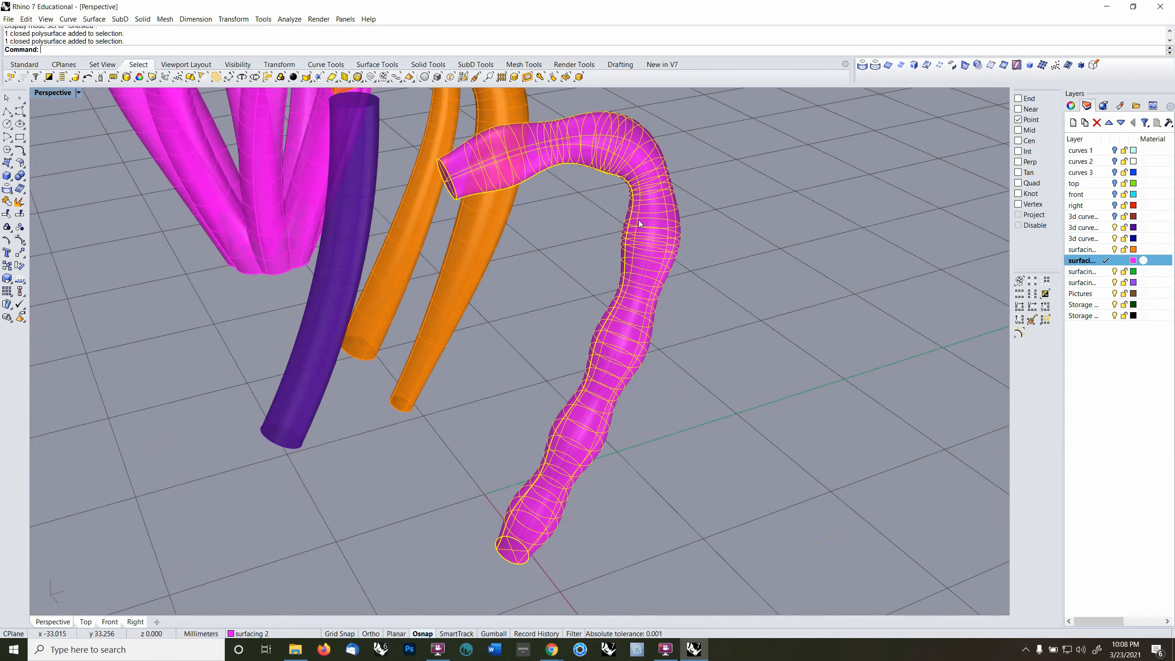
{"action": "right_click_drag", "start_coordinate": [638, 221], "coordinate": [671, 237]}
{"action": "left_click", "coordinate": [672, 239]}
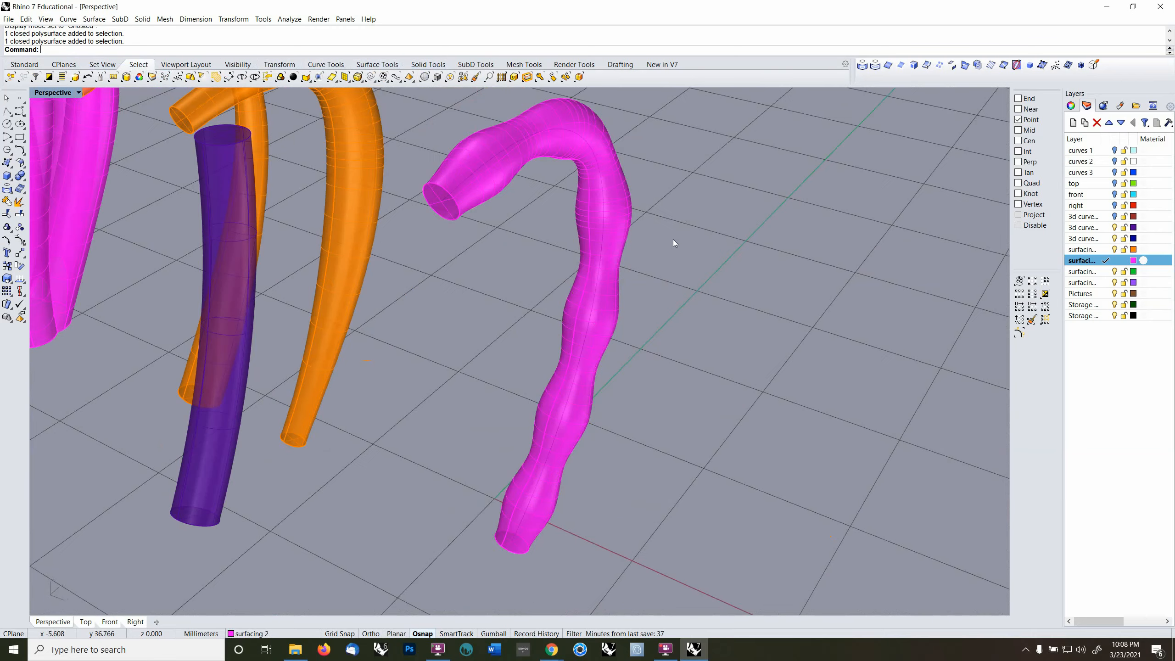
- Make the surfacing 3 layer current, lock the surfacing 2 layer and turn on the control points of the wavy pipe's centre curve
{"action": "left_click", "coordinate": [1110, 272]}
{"action": "left_click", "coordinate": [1124, 261]}
{"action": "left_click", "coordinate": [596, 204]}
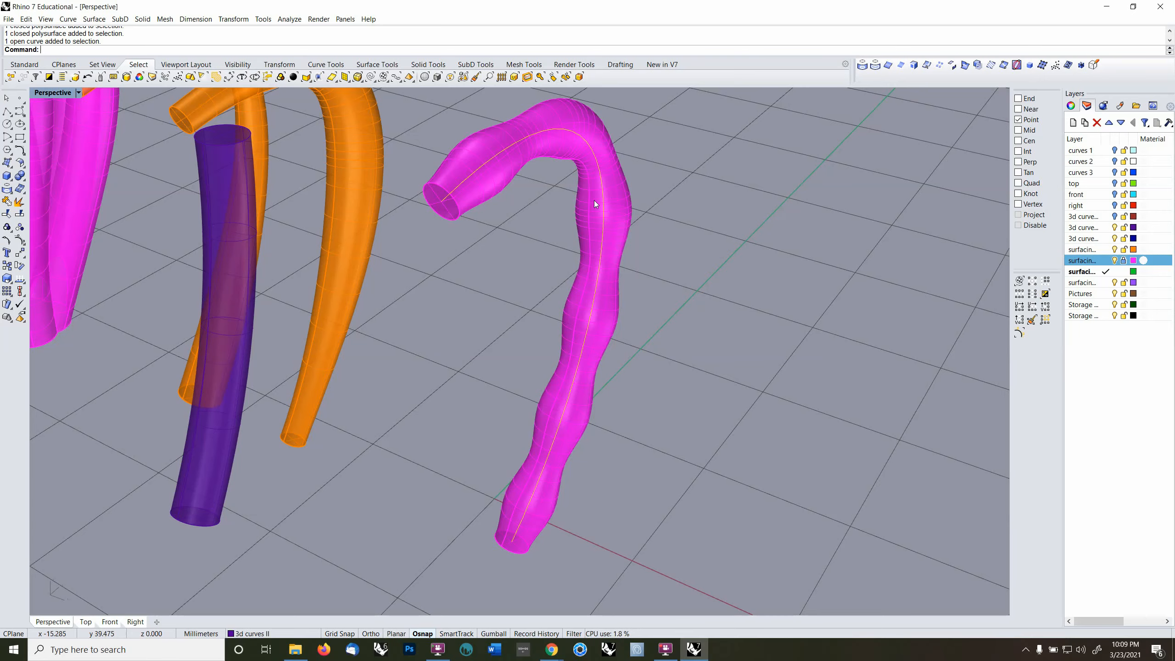
{"action": "key", "text": "F10"}
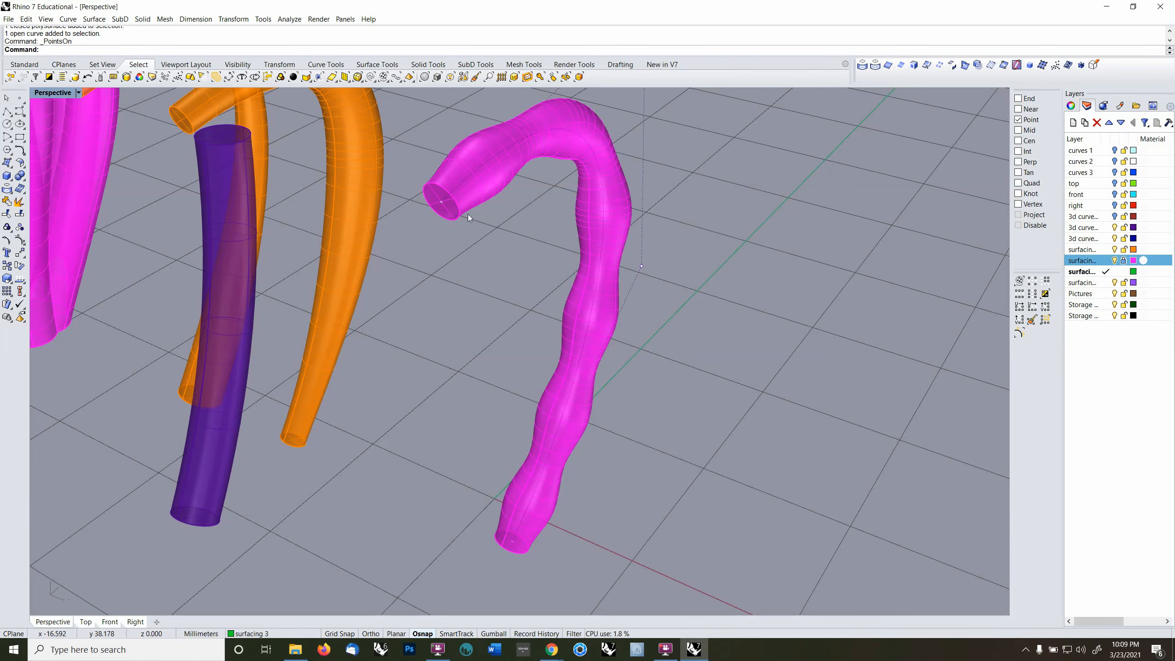
- Move the control point at the upper end of the wavy pipe's centre curve to reshape the pipe through its history
{"action": "left_click", "coordinate": [442, 202]}
{"action": "right_click_drag", "start_coordinate": [442, 203], "coordinate": [613, 366]}
{"action": "type", "text": "M"}
{"action": "key", "text": "Return"}
{"action": "left_click", "coordinate": [715, 383]}
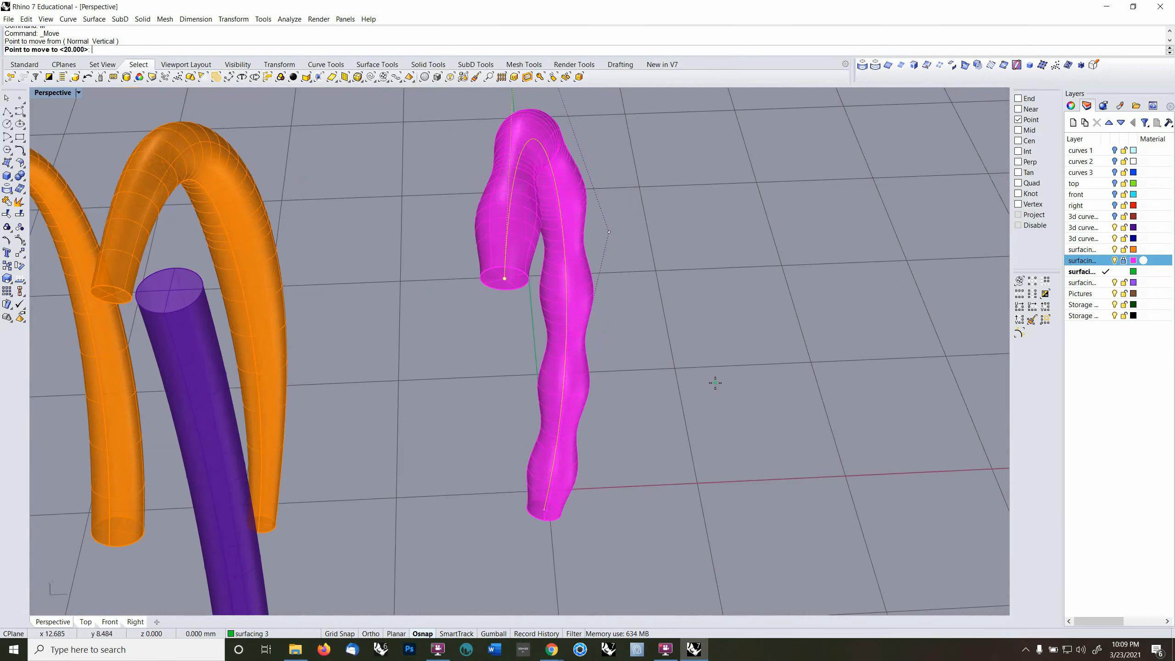
{"action": "left_click", "coordinate": [724, 510]}
{"action": "right_click_drag", "start_coordinate": [741, 469], "coordinate": [659, 342]}
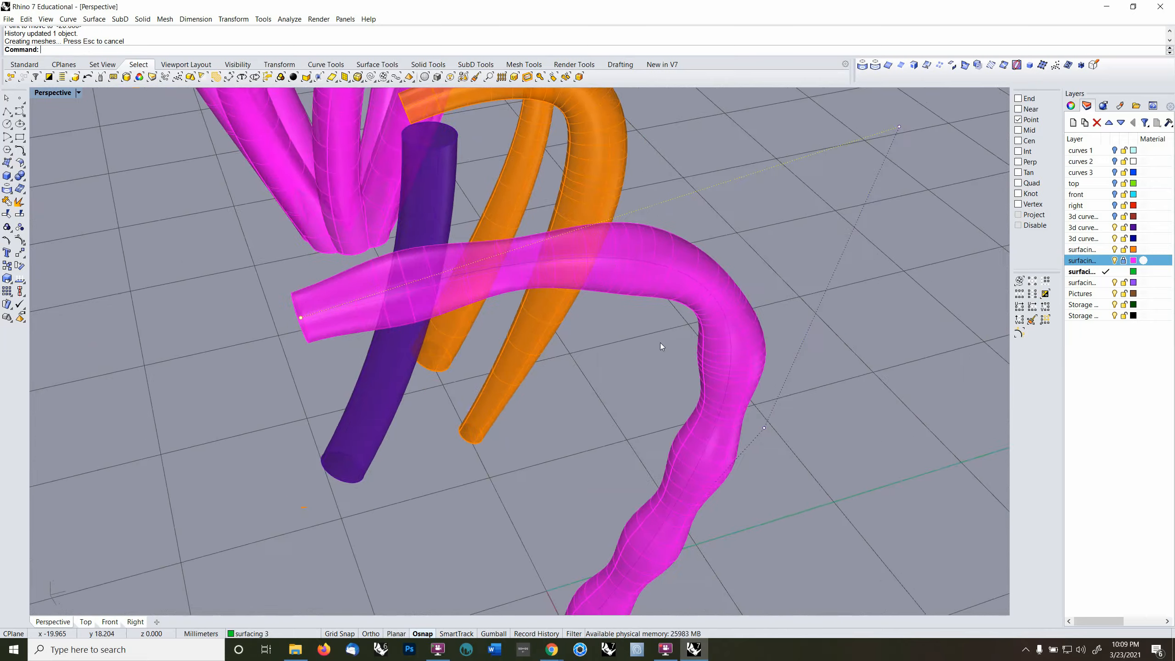
- Move the control point next to the centre curve's upper end by about 15 mm to bend the pipe further
{"action": "scroll", "coordinate": [708, 345], "scroll_direction": "down", "scroll_amount": 7}
{"action": "right_click_drag", "start_coordinate": [789, 359], "coordinate": [668, 353]}
{"action": "type", "text": "M"}
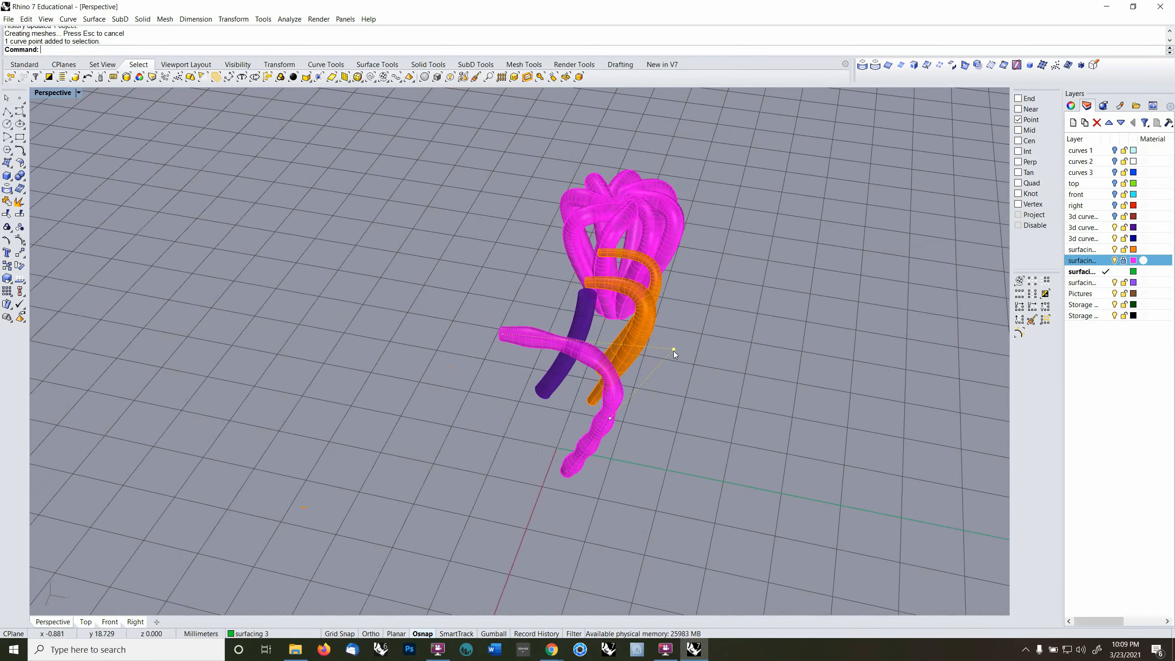
{"action": "key", "text": "Return"}
{"action": "left_click", "coordinate": [673, 348]}
{"action": "left_click", "coordinate": [652, 359]}
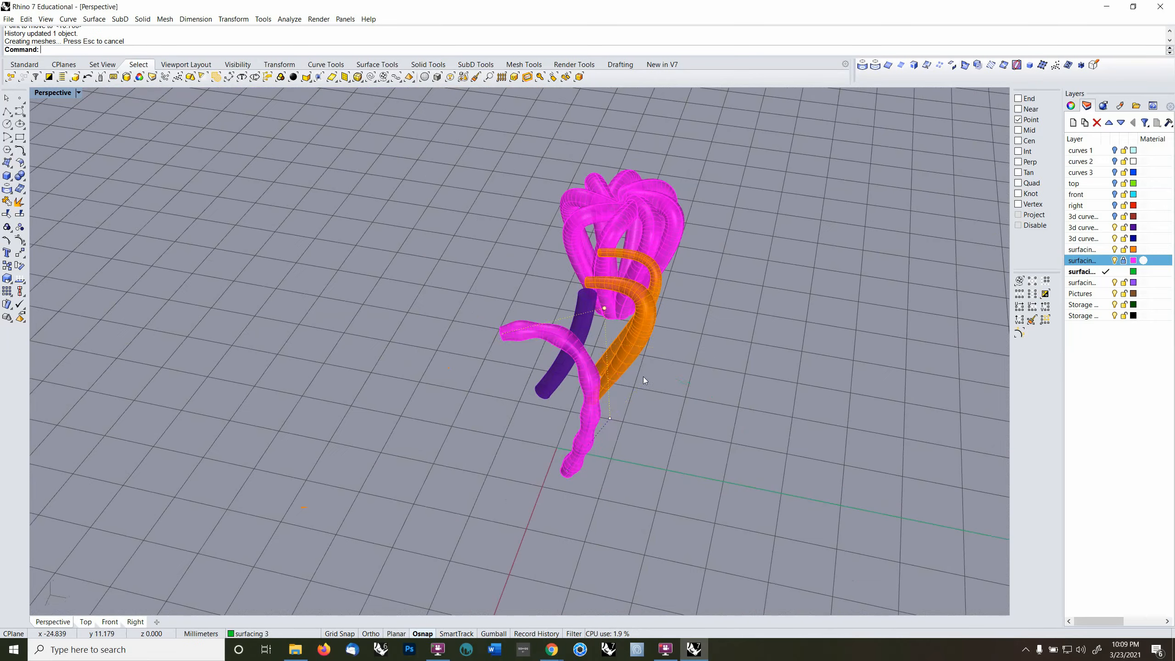
- Move the centre curve's control point next to its lower end across towards the other side of the pipe
{"action": "right_click_drag", "start_coordinate": [629, 399], "coordinate": [626, 391]}
{"action": "left_click", "coordinate": [619, 370]}
{"action": "type", "text": "M"}
{"action": "key", "text": "Return"}
{"action": "left_click", "coordinate": [619, 370]}
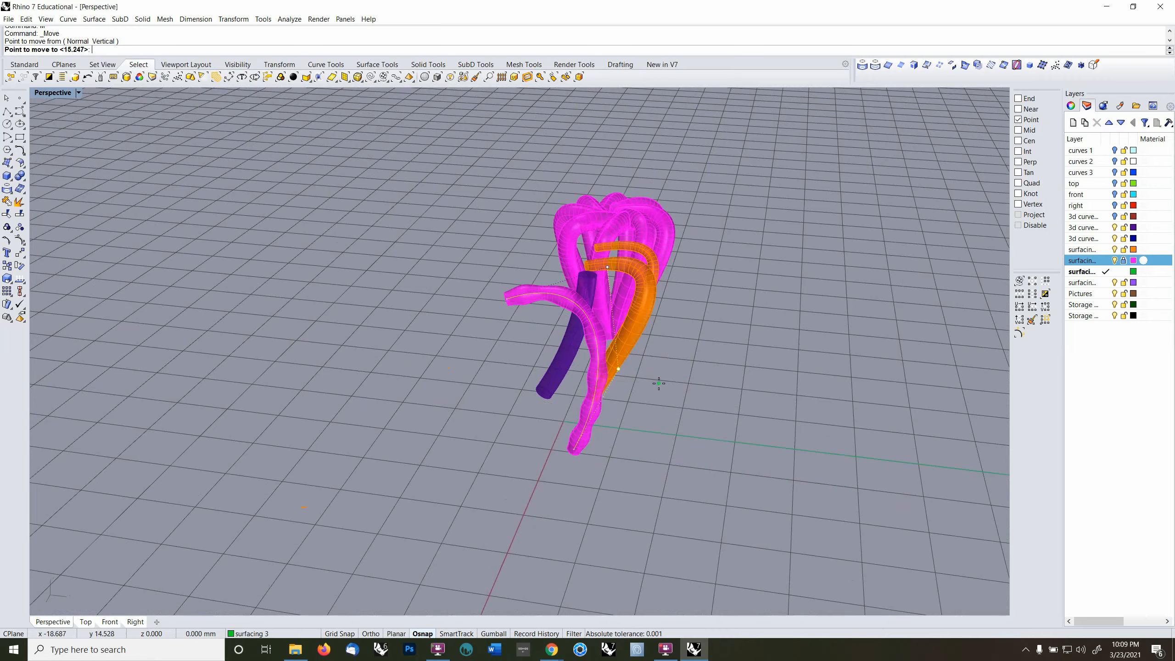
{"action": "left_click", "coordinate": [558, 362]}
{"action": "right_click_drag", "start_coordinate": [558, 362], "coordinate": [613, 358]}
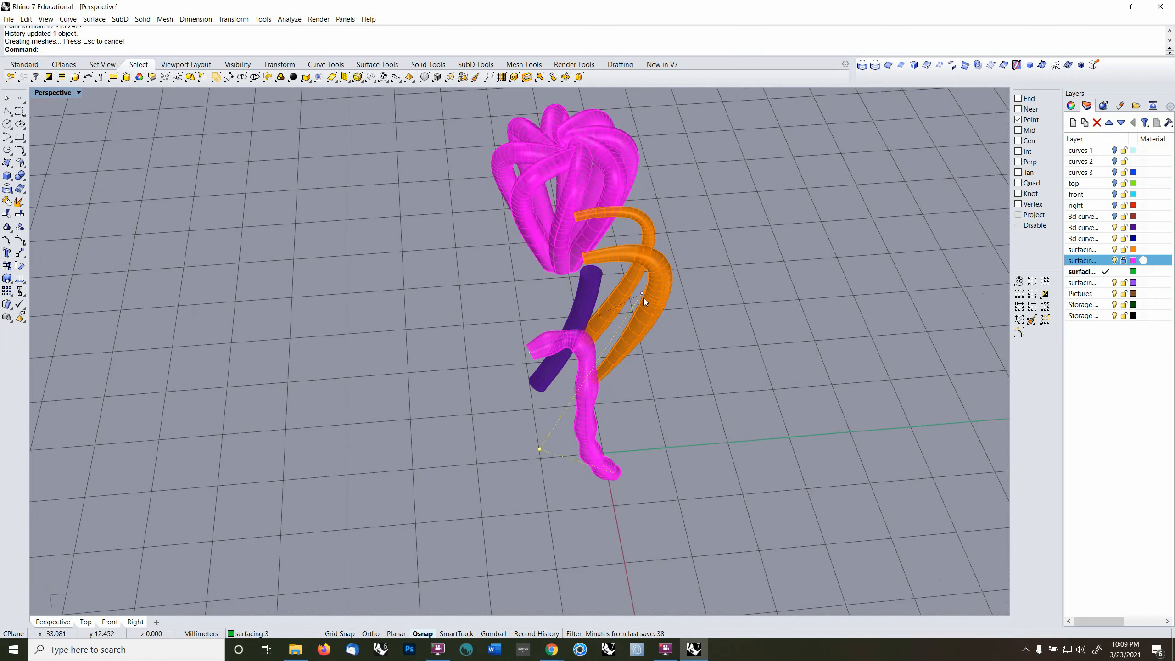
- Move the control point next to the centre curve's upper end once more to change the pipe's upper bend
{"action": "left_click", "coordinate": [642, 293]}
{"action": "type", "text": "M"}
{"action": "key", "text": "Return"}
{"action": "left_click", "coordinate": [643, 294]}
{"action": "left_click", "coordinate": [720, 383]}
{"action": "right_click_drag", "start_coordinate": [719, 384], "coordinate": [578, 324]}
- Turn off the centre curve's control points, unlock the surfacing 2 layer and clear the selection
{"action": "key", "text": "Escape"}
{"action": "key", "text": "Escape"}
{"action": "left_click", "coordinate": [1124, 260]}
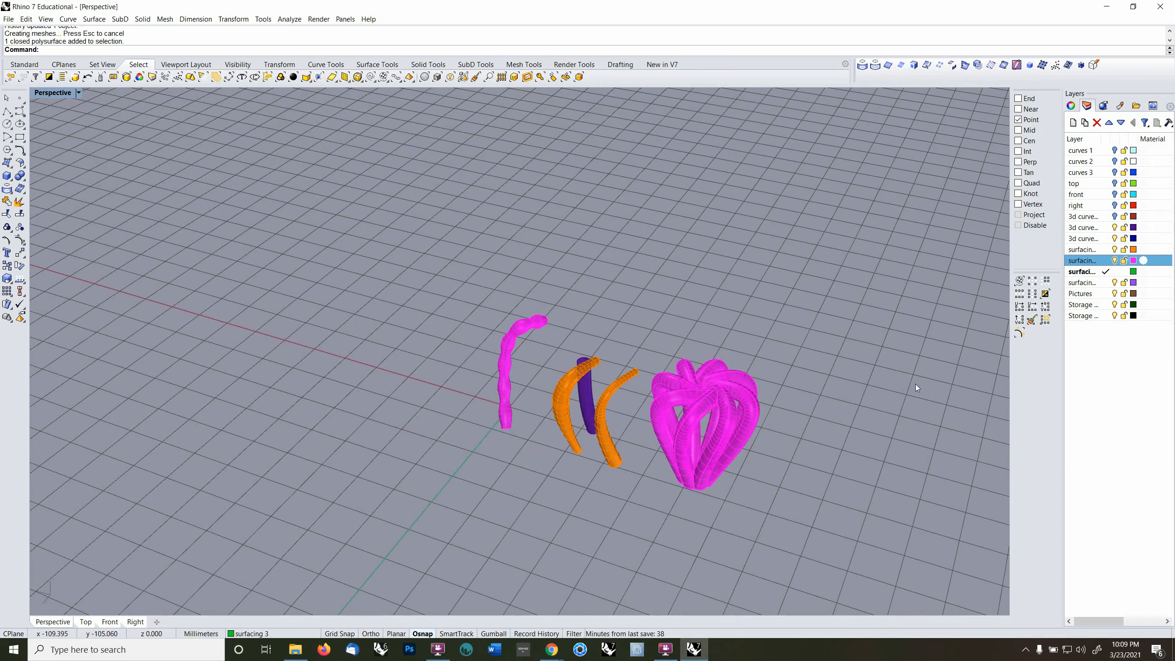
{"action": "left_click", "coordinate": [757, 410]}
{"action": "right_click_drag", "start_coordinate": [758, 411], "coordinate": [731, 393]}
{"action": "key", "text": "Escape"}
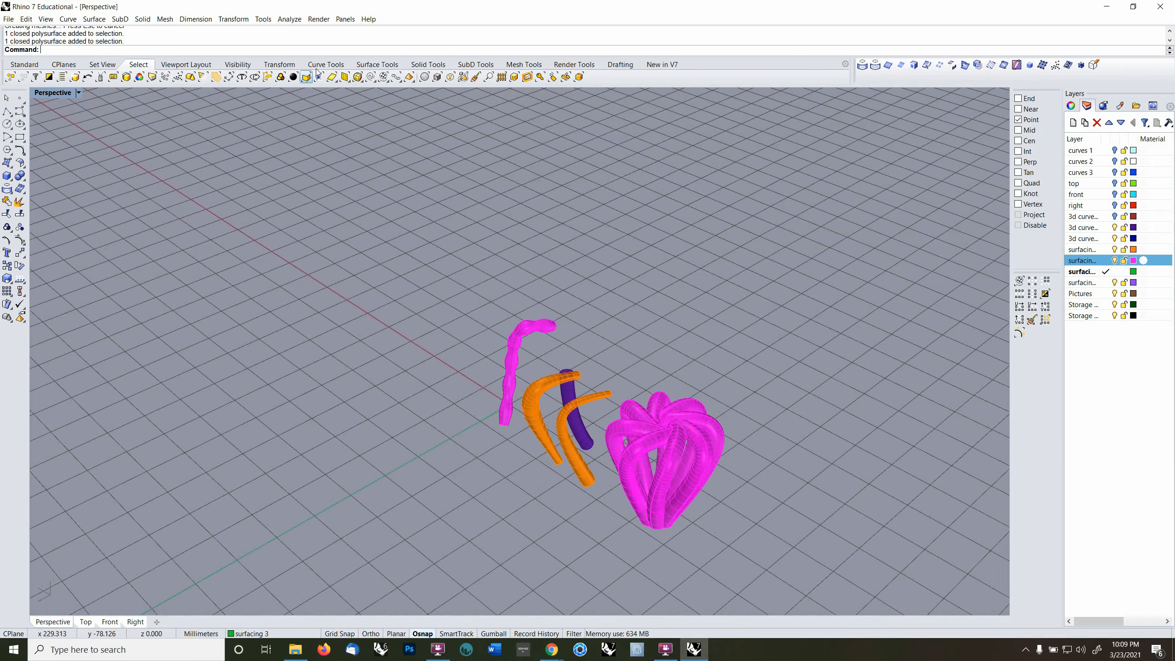
- Select all the pipes and move them to the surfacing 2 layer with the ChangeLayer command
{"action": "left_click", "coordinate": [371, 77]}
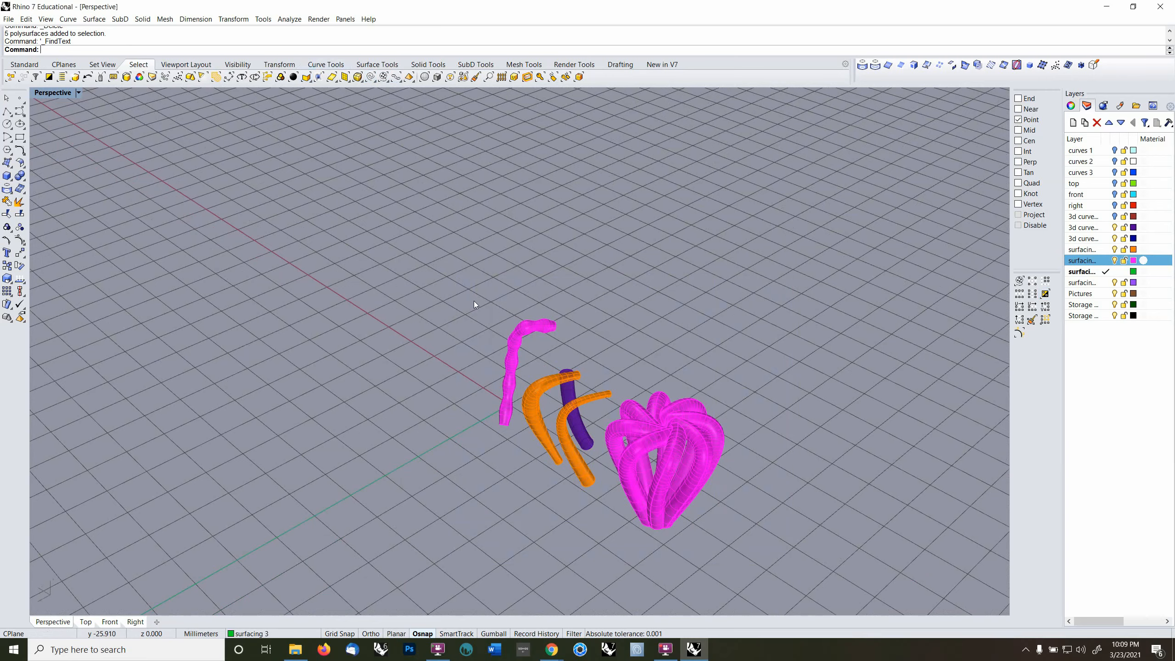
{"action": "left_click_drag", "start_coordinate": [434, 299], "coordinate": [749, 574]}
{"action": "type", "text": "changelayer"}
{"action": "key", "text": "Return"}
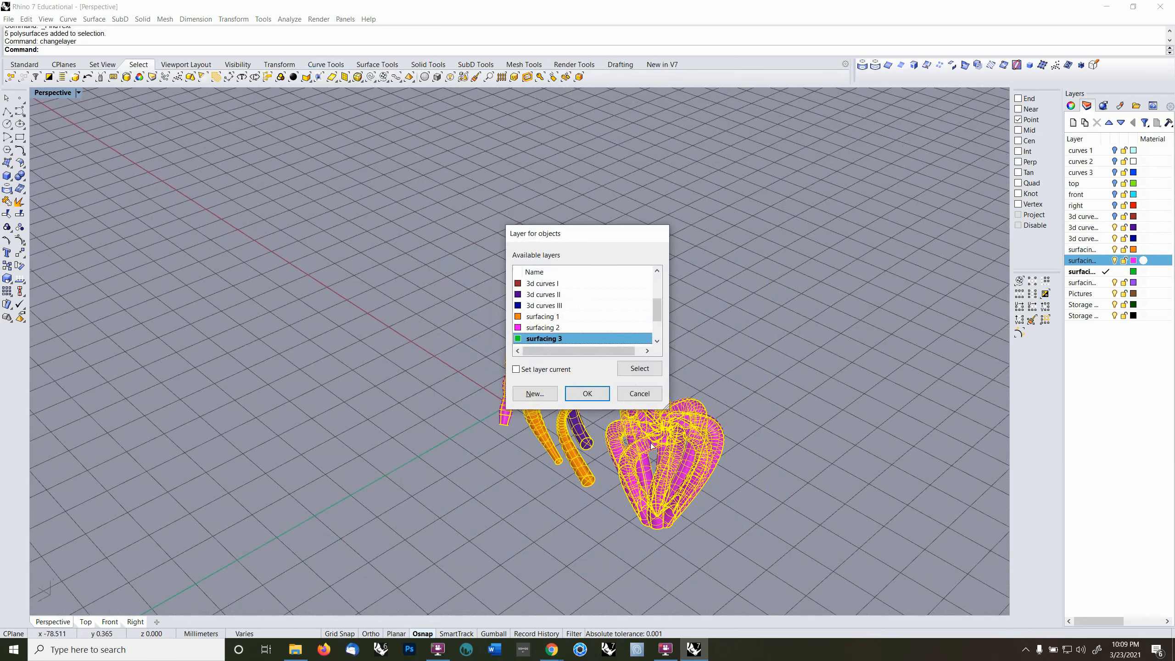
{"action": "left_click", "coordinate": [566, 327]}
{"action": "left_click", "coordinate": [587, 393]}
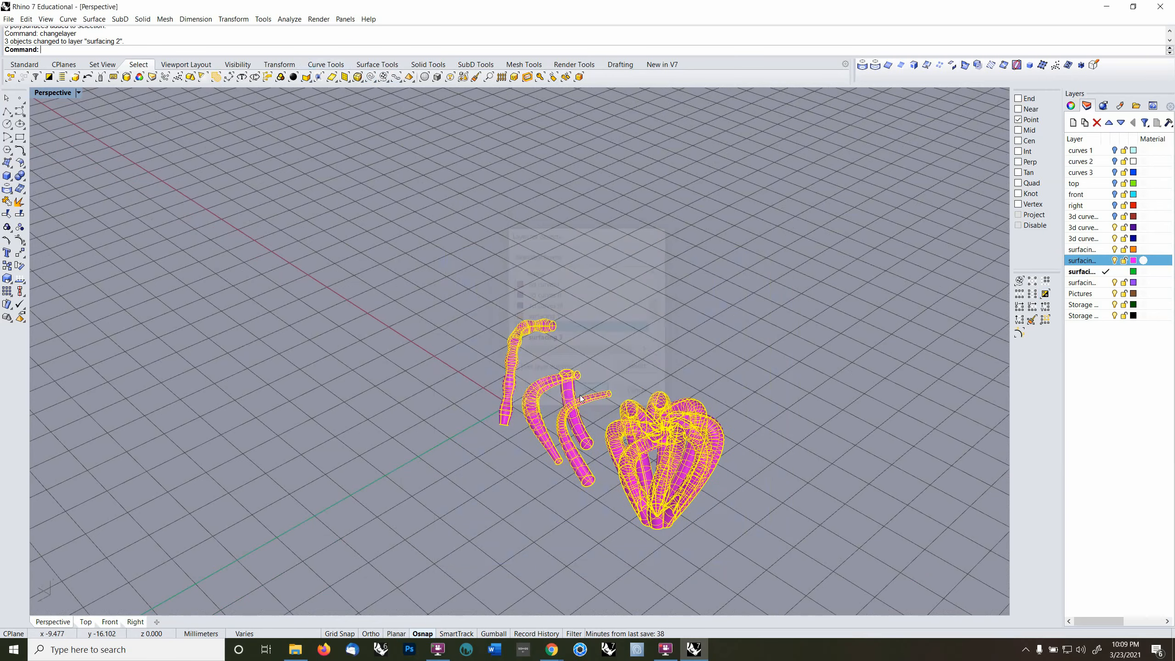
{"action": "right_click_drag", "start_coordinate": [762, 400], "coordinate": [764, 377]}
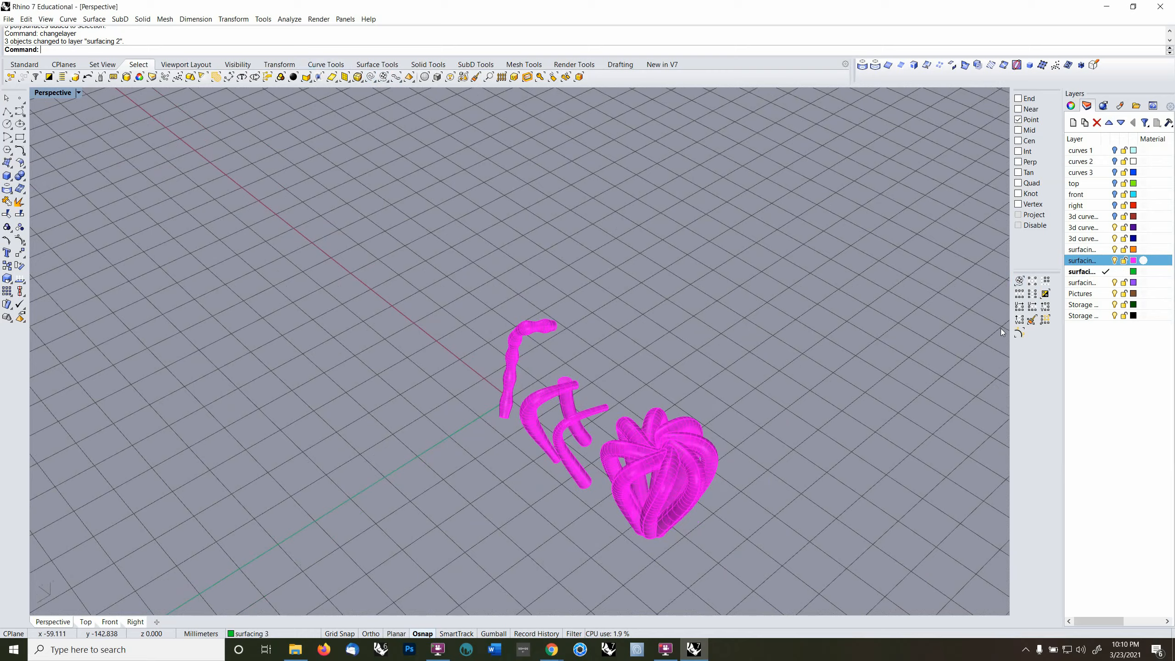
- Turn on the curves 1, curves 2 and curves 3 layers to view their objects beside the pipes
{"action": "right_click_drag", "start_coordinate": [995, 330], "coordinate": [946, 329]}
{"action": "left_click", "coordinate": [1114, 150]}
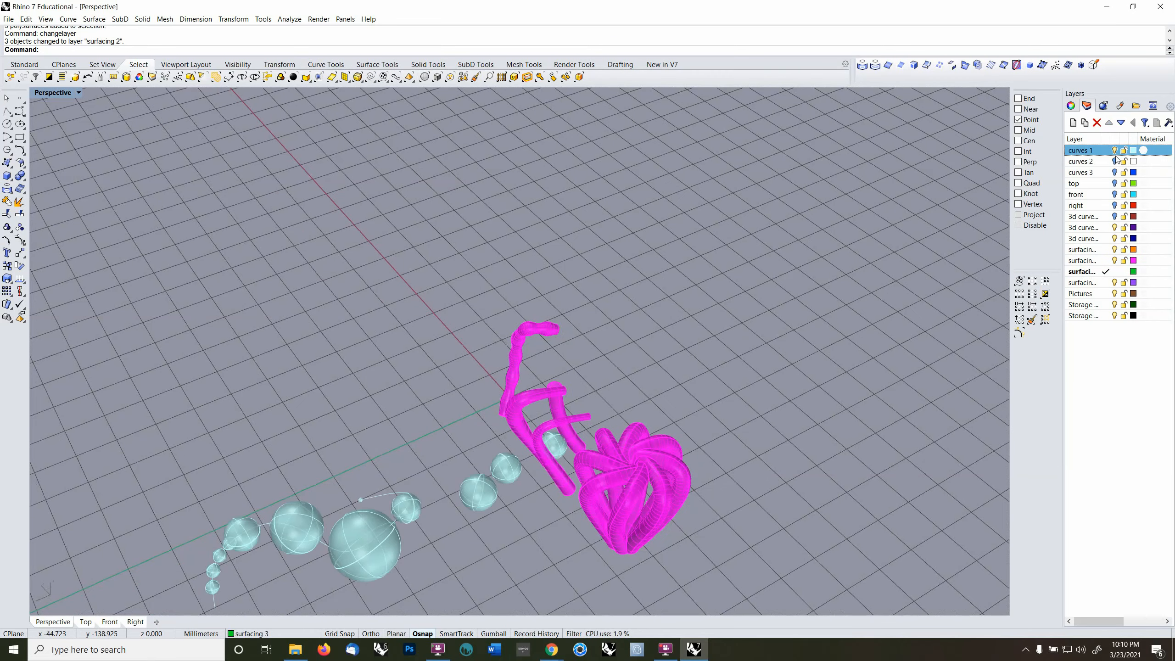
{"action": "left_click", "coordinate": [1114, 161]}
{"action": "left_click", "coordinate": [1113, 174]}
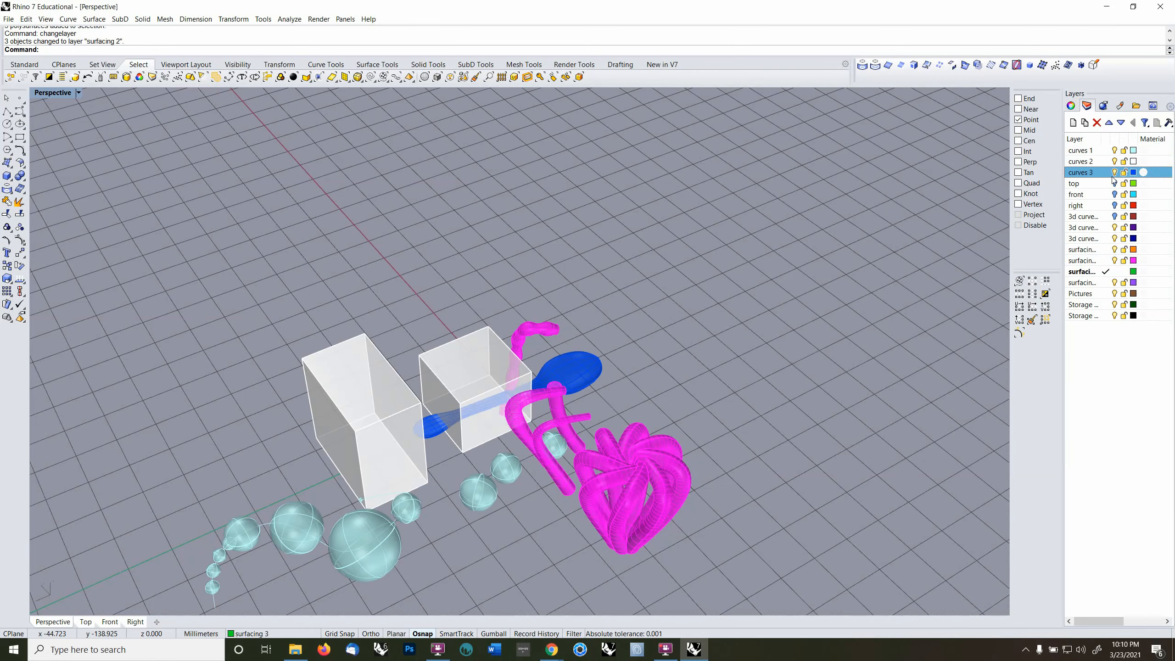
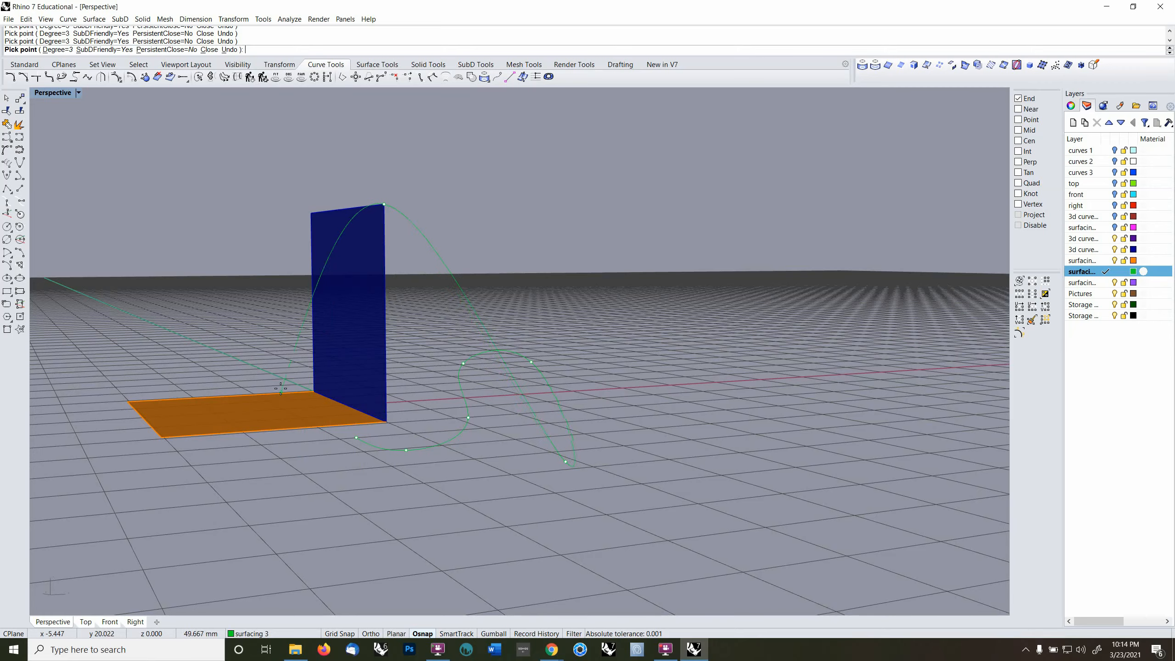
- Continue the degree 3 freeform curve with points on the ground behind and in front of the two planar surfaces
{"action": "left_click", "coordinate": [244, 356]}
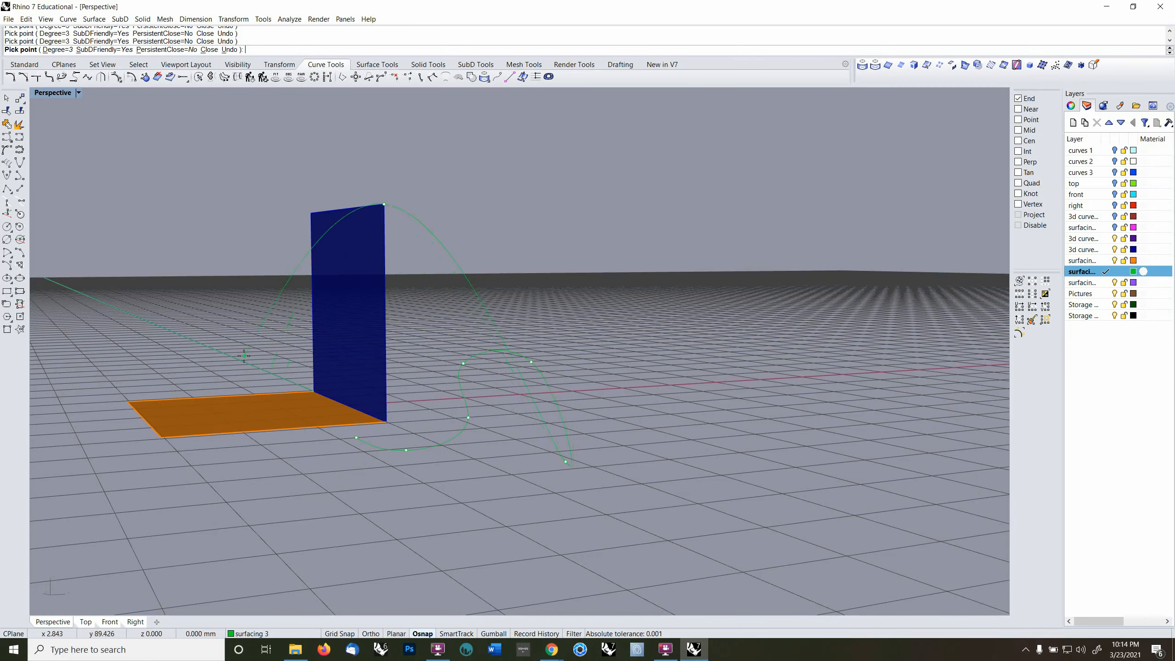
{"action": "left_click", "coordinate": [199, 375]}
{"action": "right_click_drag", "start_coordinate": [179, 383], "coordinate": [359, 449]}
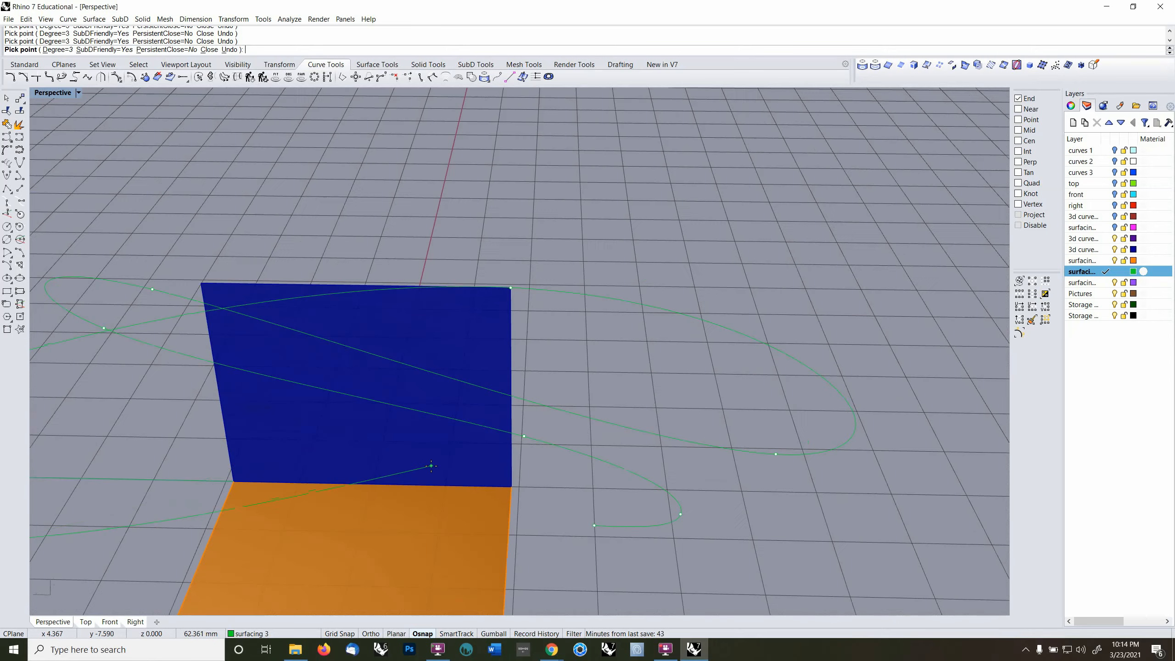
{"action": "scroll", "coordinate": [422, 504], "scroll_direction": "down", "scroll_amount": 5}
{"action": "scroll", "coordinate": [422, 504], "scroll_direction": "down", "scroll_amount": 1}
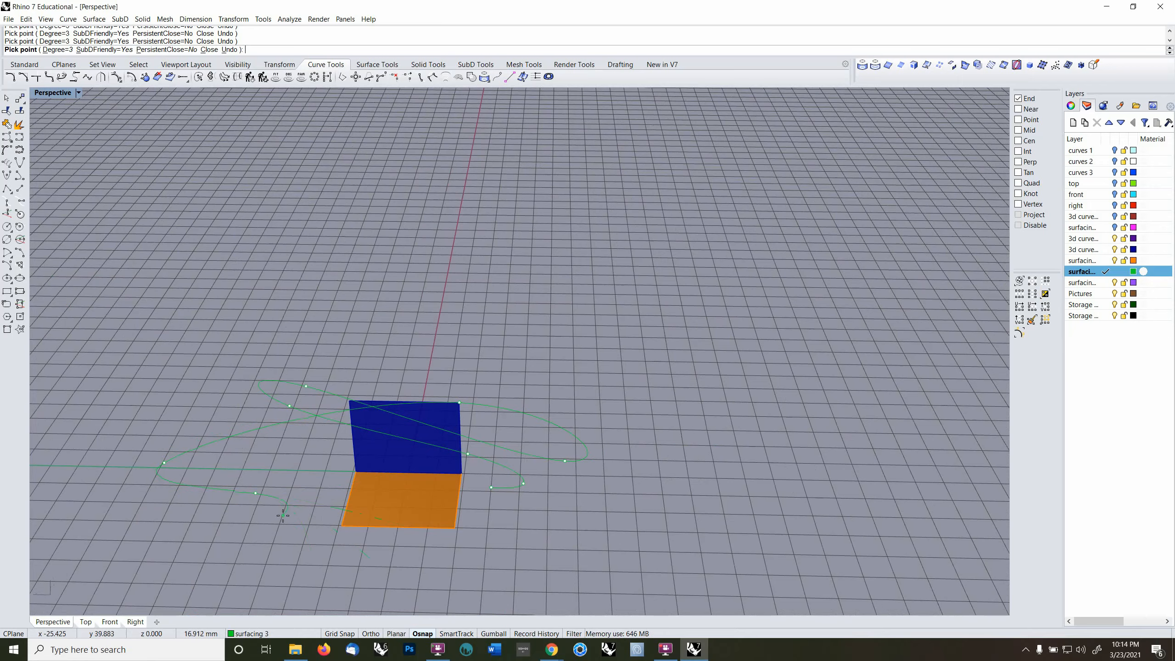
{"action": "left_click", "coordinate": [331, 546]}
{"action": "right_click_drag", "start_coordinate": [520, 525], "coordinate": [517, 478]}
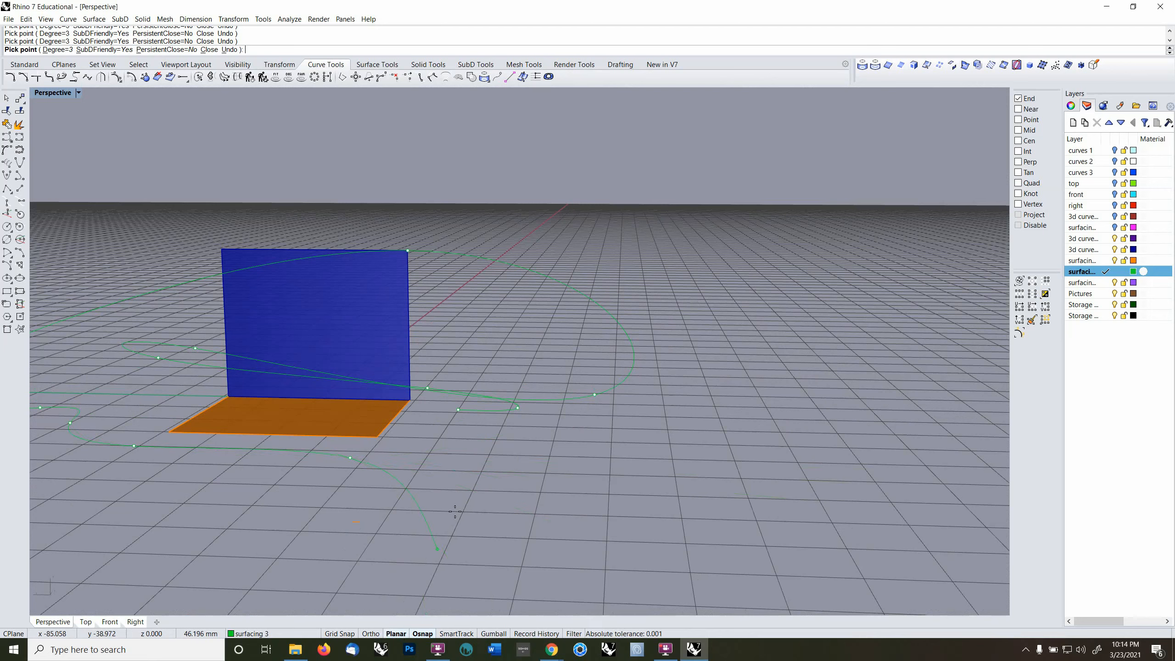
- Extend the freeform curve with elevated points using Planar mode, add the last points with Planar off, and finish the curve
{"action": "right_click_drag", "start_coordinate": [279, 271], "coordinate": [223, 218]}
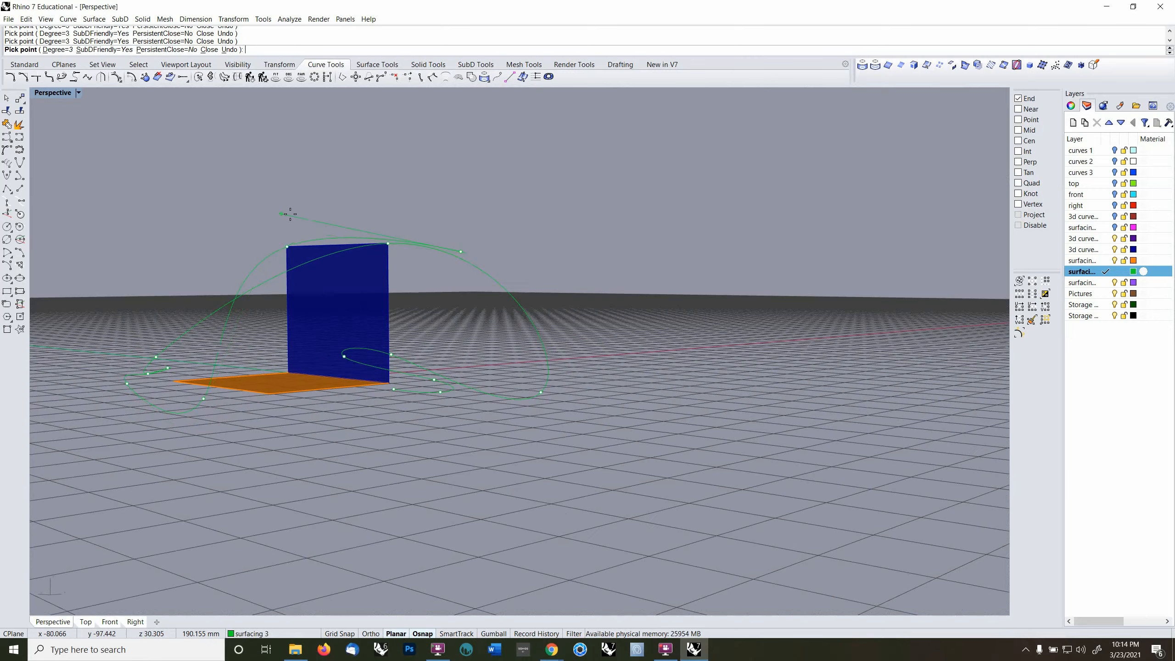
{"action": "left_click", "coordinate": [506, 251]}
{"action": "right_click_drag", "start_coordinate": [579, 263], "coordinate": [507, 276]}
{"action": "left_click", "coordinate": [592, 253]}
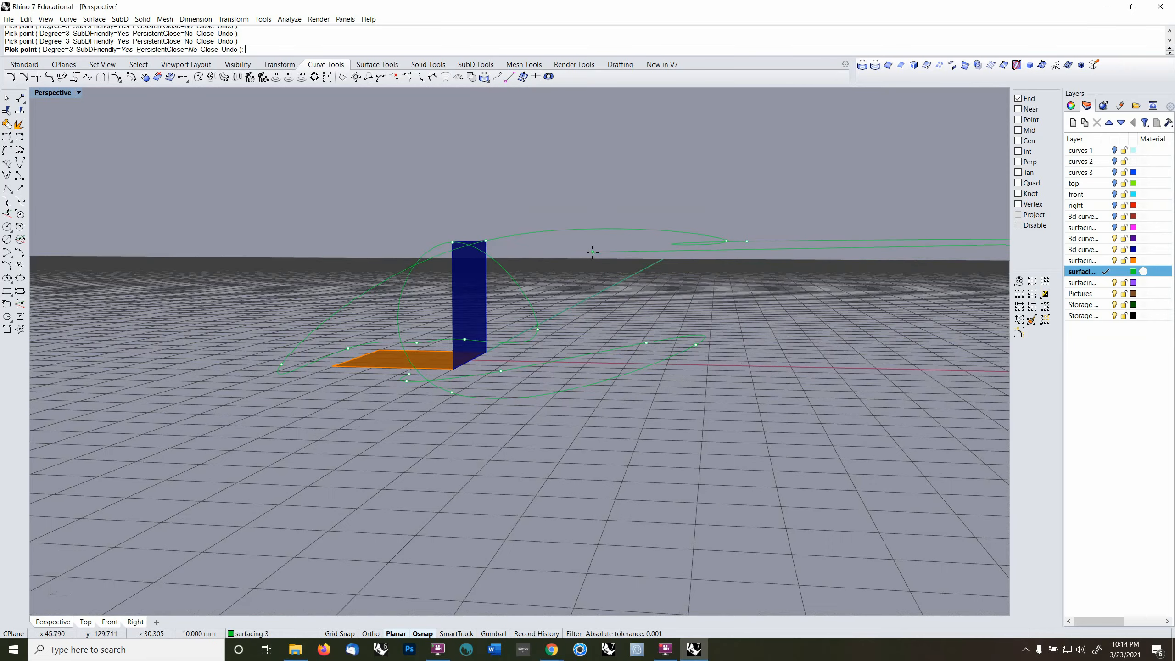
{"action": "right_click_drag", "start_coordinate": [600, 251], "coordinate": [759, 307], "text": "ctrl"}
{"action": "scroll", "coordinate": [601, 272], "scroll_direction": "up", "scroll_amount": 7}
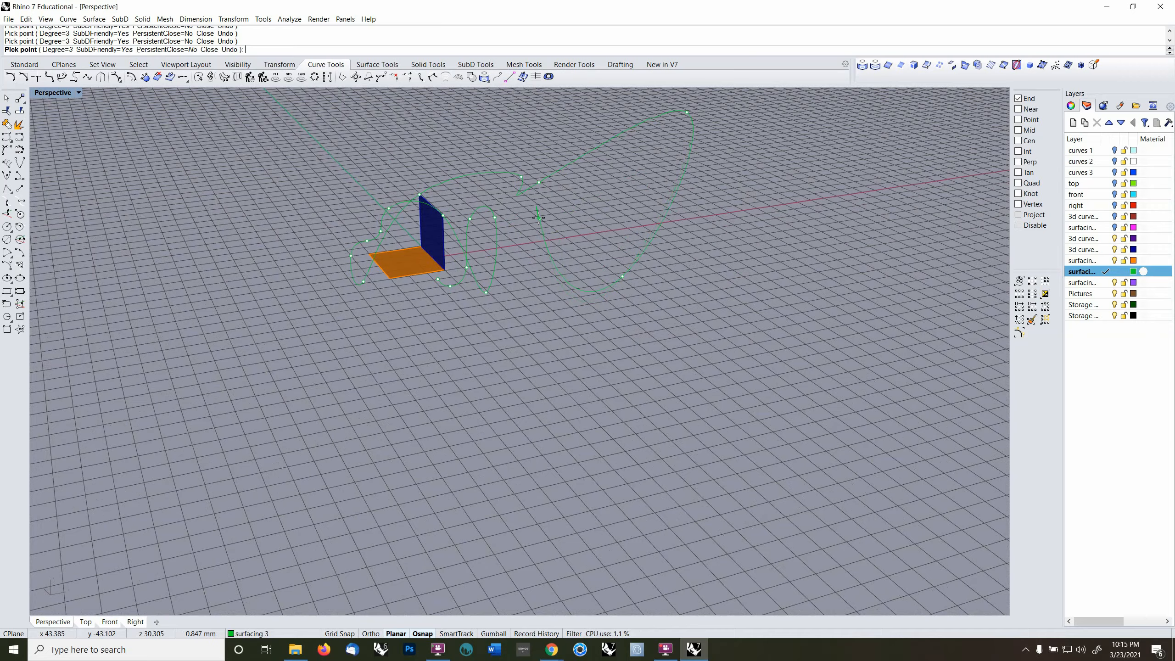
{"action": "right_click_drag", "start_coordinate": [542, 225], "coordinate": [538, 190]}
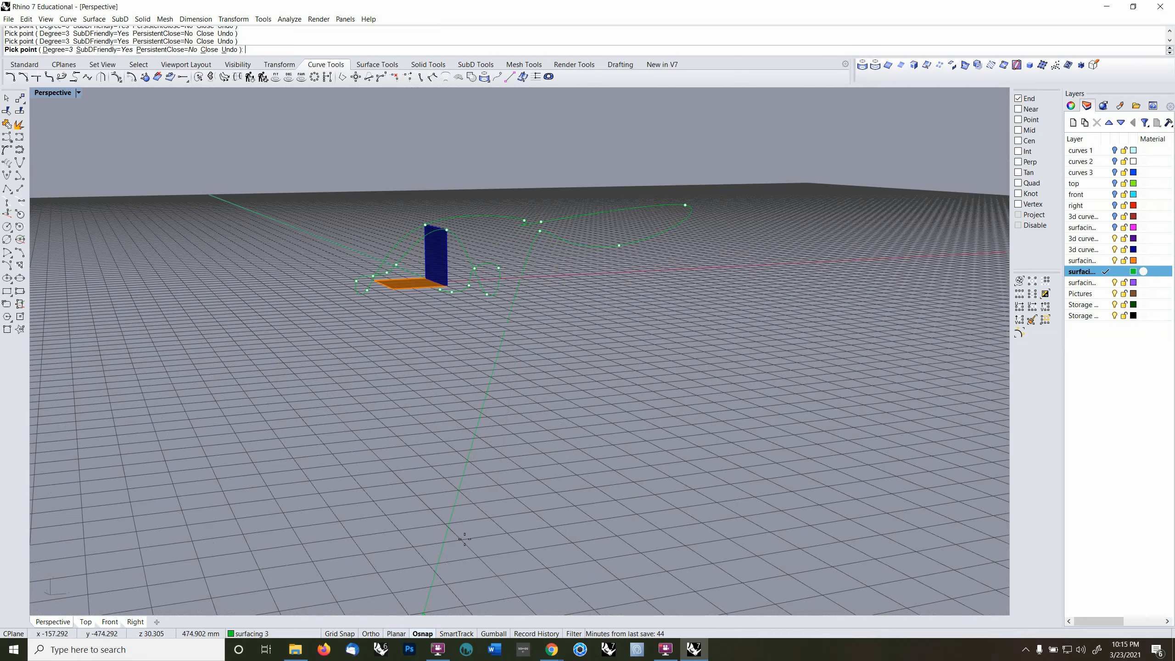
{"action": "left_click", "coordinate": [519, 284]}
{"action": "left_click", "coordinate": [458, 307]}
{"action": "key", "text": "Return"}
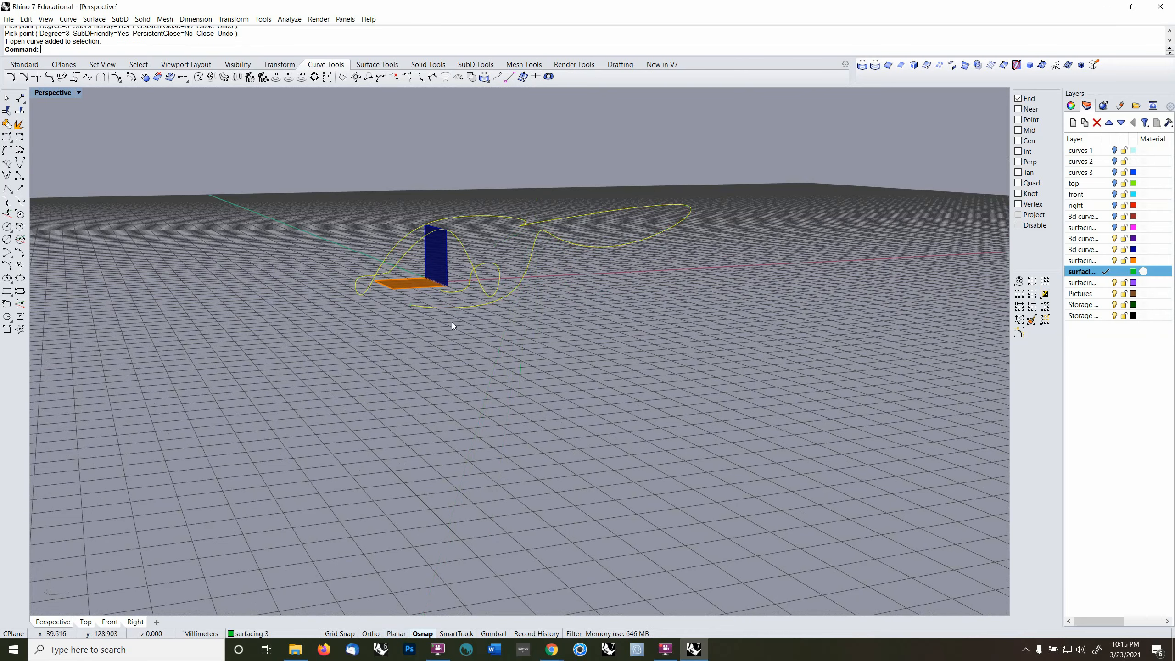
- Delete the freeform curve, the vertical blue surface and the horizontal orange surface
{"action": "right_click_drag", "start_coordinate": [452, 321], "coordinate": [481, 328]}
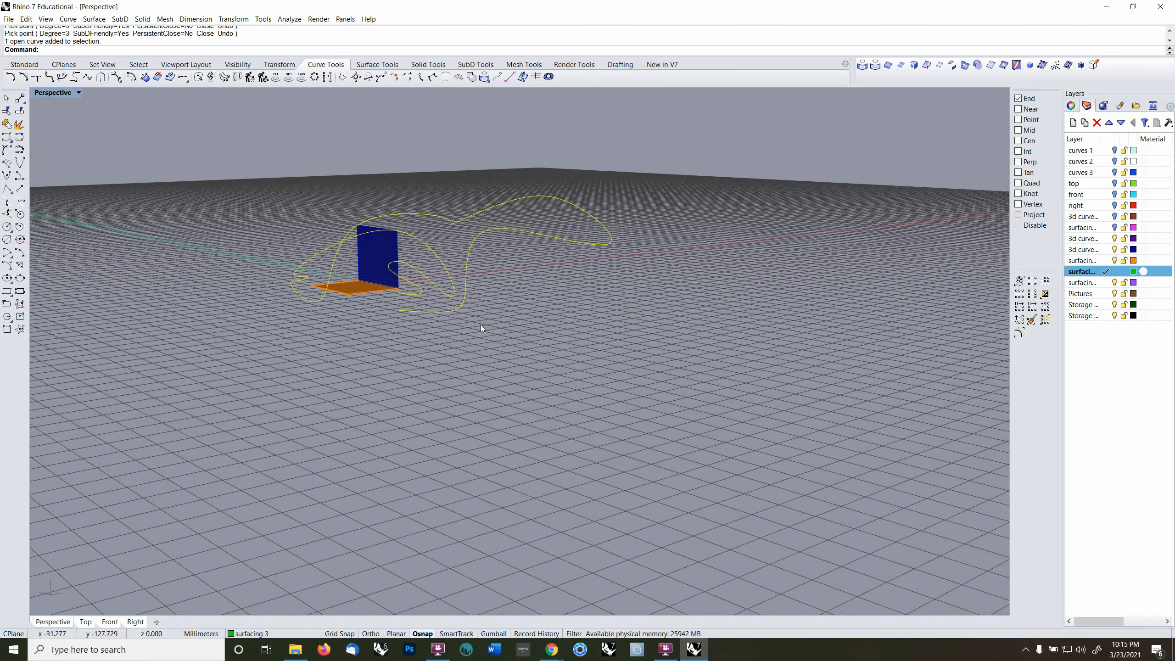
{"action": "key", "text": "Delete"}
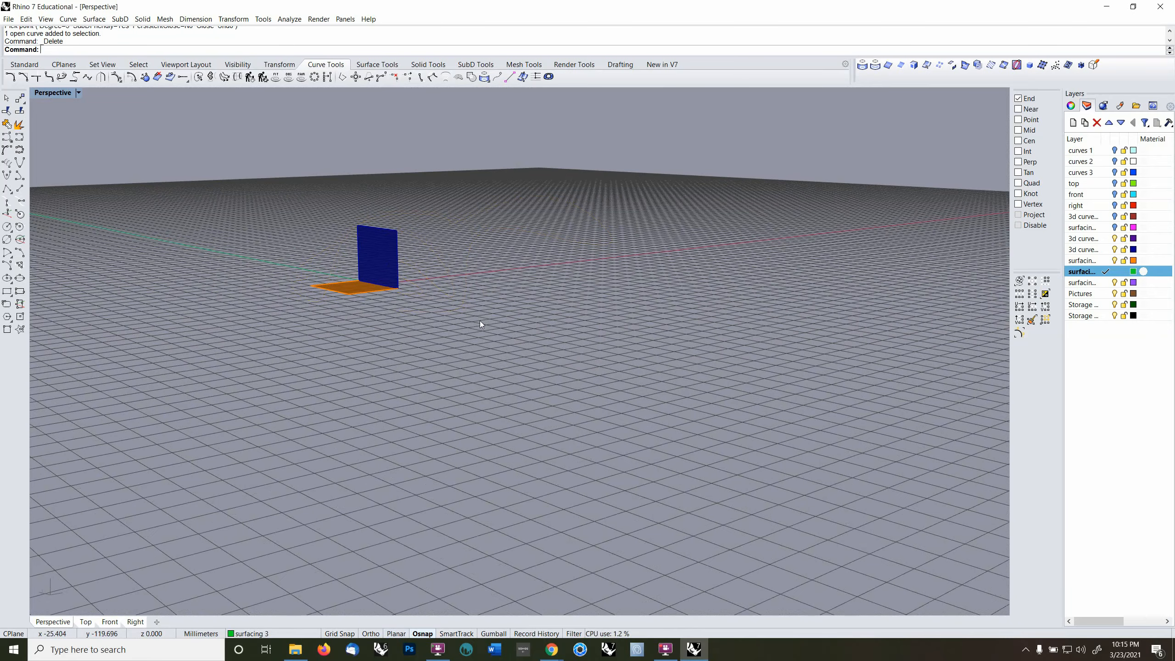
{"action": "left_click", "coordinate": [380, 253]}
{"action": "right_click_drag", "start_coordinate": [380, 269], "coordinate": [387, 211], "text": "ctrl"}
{"action": "right_click_drag", "start_coordinate": [386, 210], "coordinate": [527, 322], "text": "shift"}
{"action": "left_click", "coordinate": [426, 370], "text": "shift"}
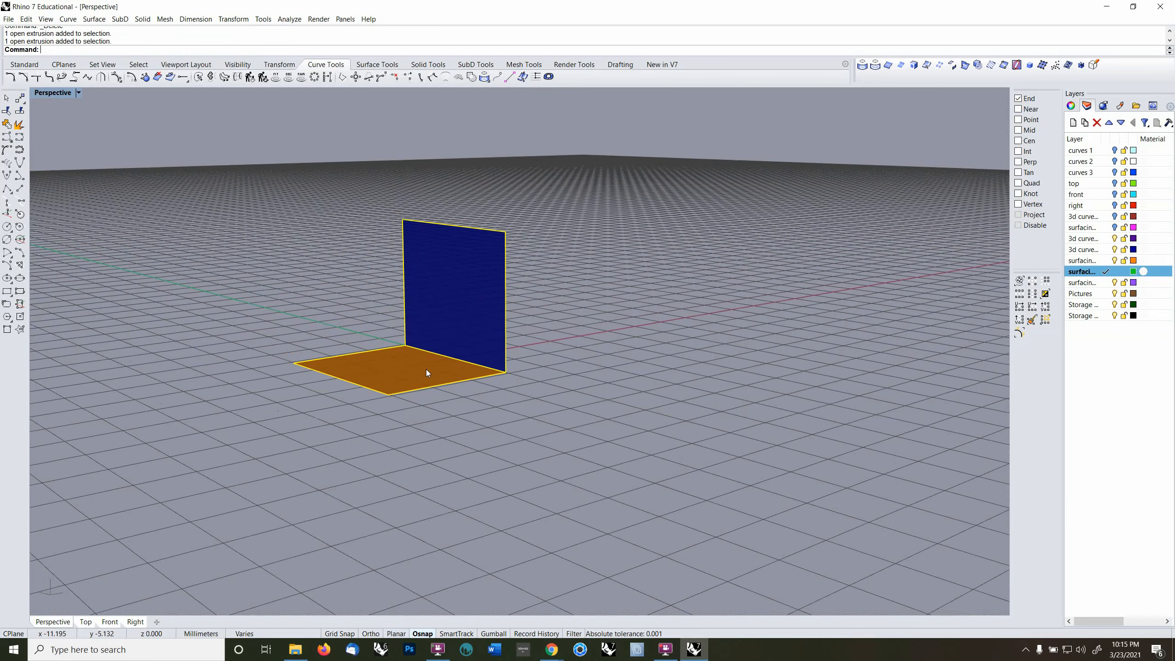
{"action": "key", "text": "Delete"}
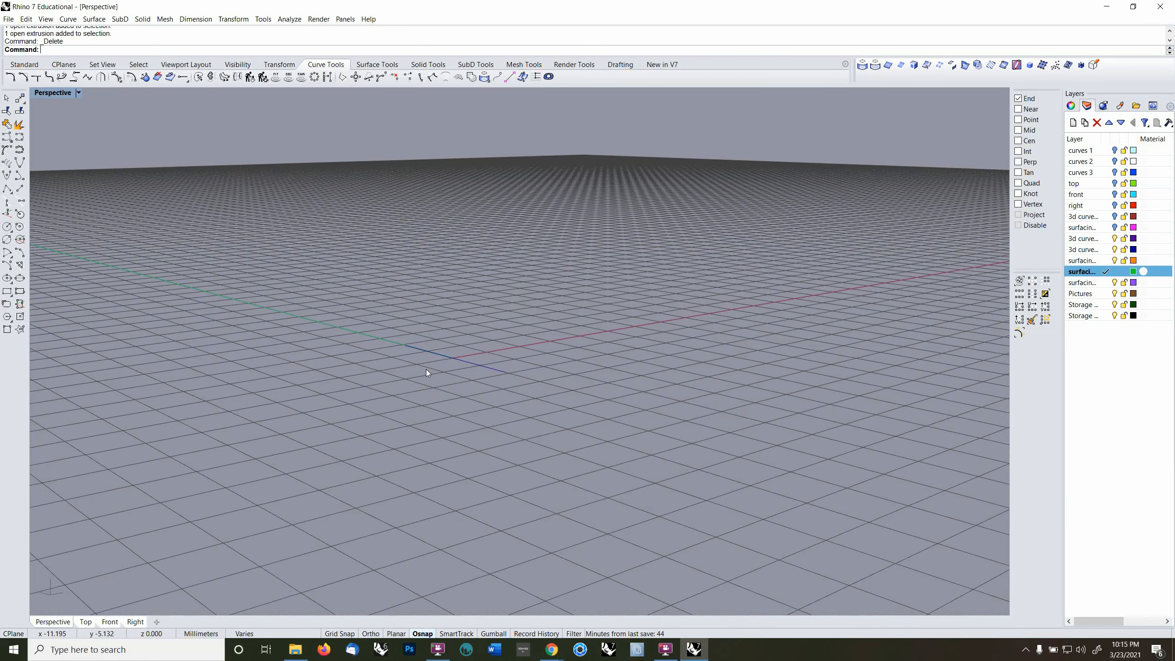
- Rebuild the remaining blue line at the origin as a degree 3 curve and set the viewport to Wireframe display
{"action": "left_click", "coordinate": [448, 360]}
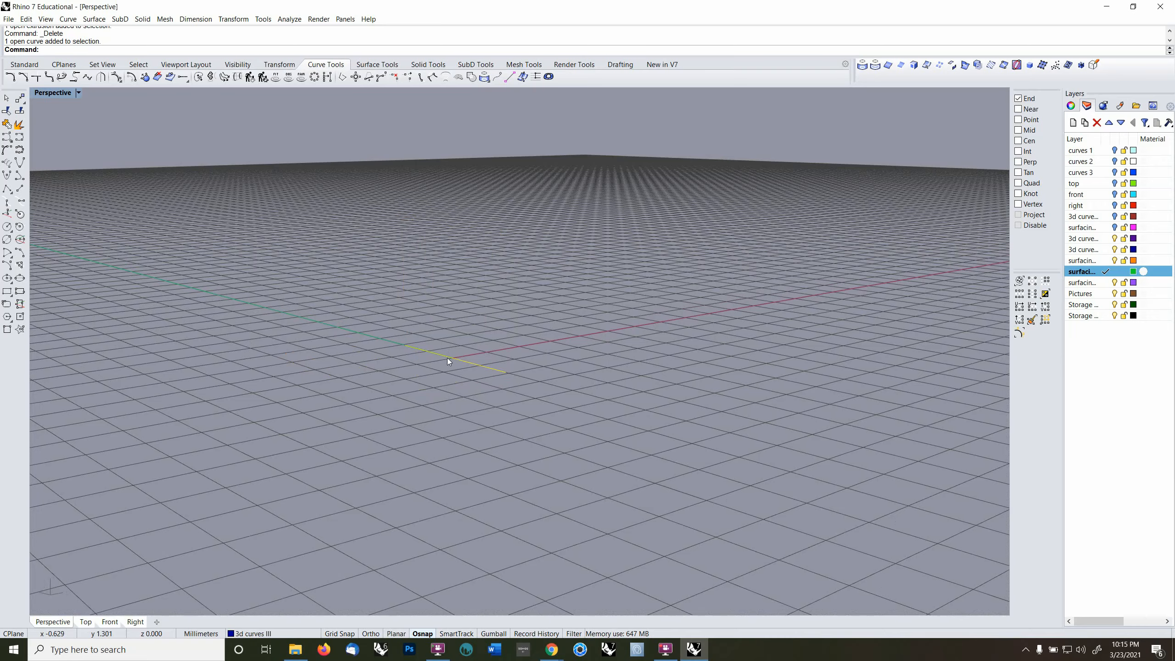
{"action": "mouse_move", "coordinate": [464, 347]}
{"action": "right_mouse_down"}
{"action": "mouse_move", "coordinate": [524, 262]}
{"action": "mouse_move", "coordinate": [452, 396]}
{"action": "mouse_move", "coordinate": [464, 340]}
{"action": "right_mouse_up"}
{"action": "scroll", "coordinate": [520, 266], "scroll_direction": "down", "scroll_amount": 5}
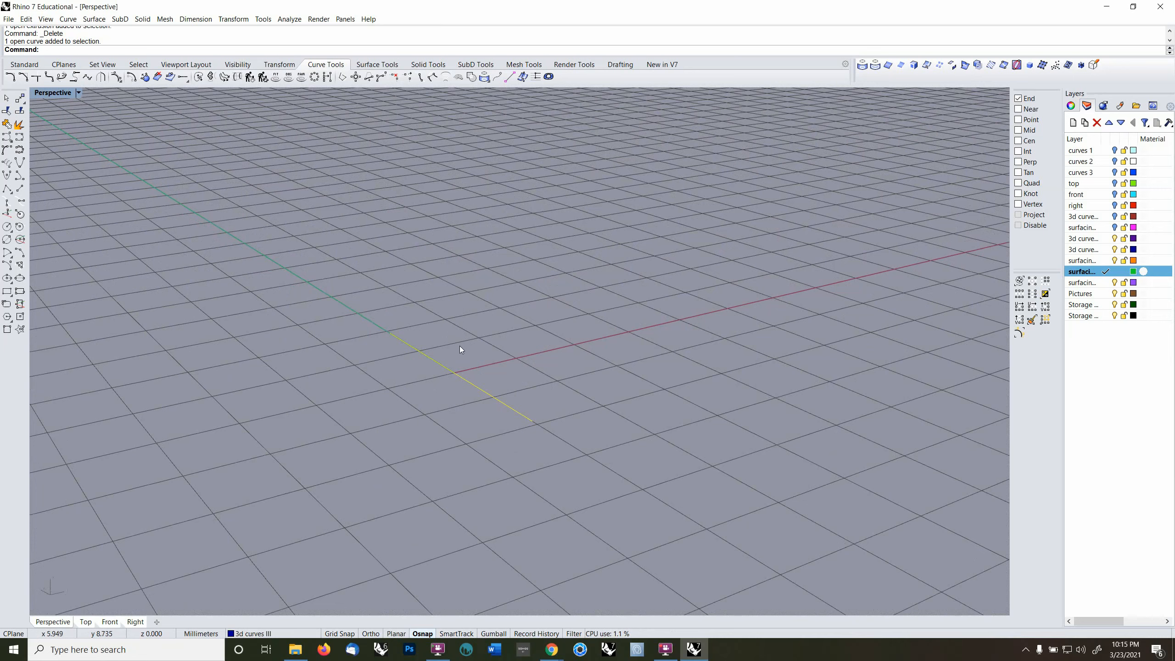
{"action": "type", "text": "rebuild"}
{"action": "key", "text": "Return"}
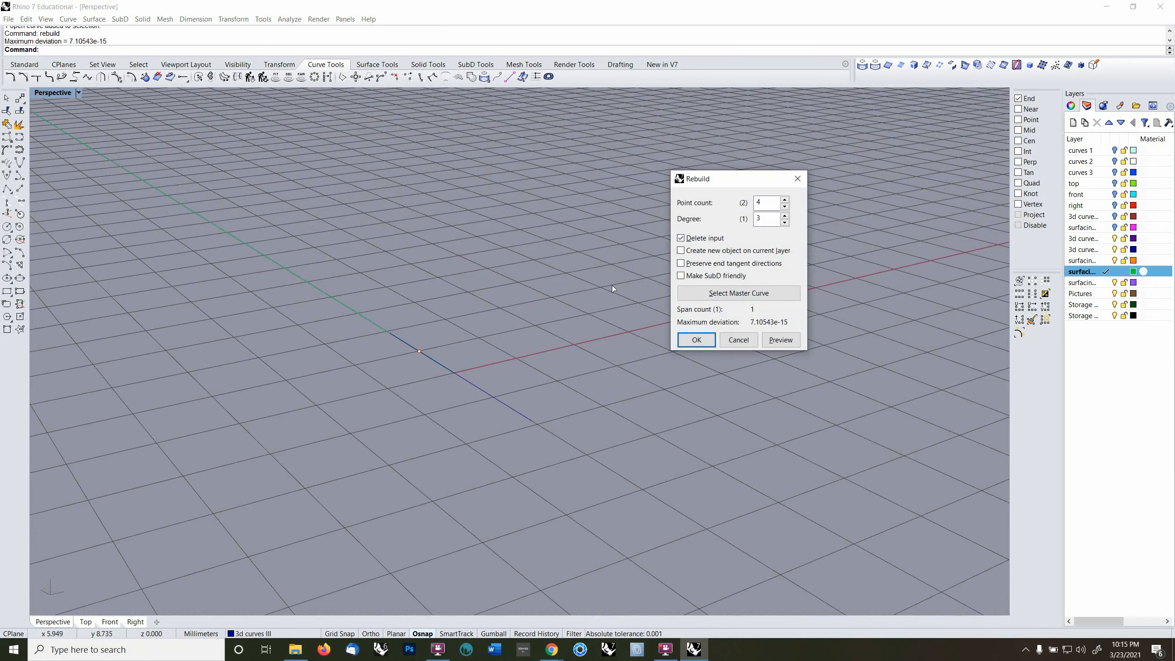
{"action": "left_click_drag", "start_coordinate": [767, 203], "coordinate": [737, 206]}
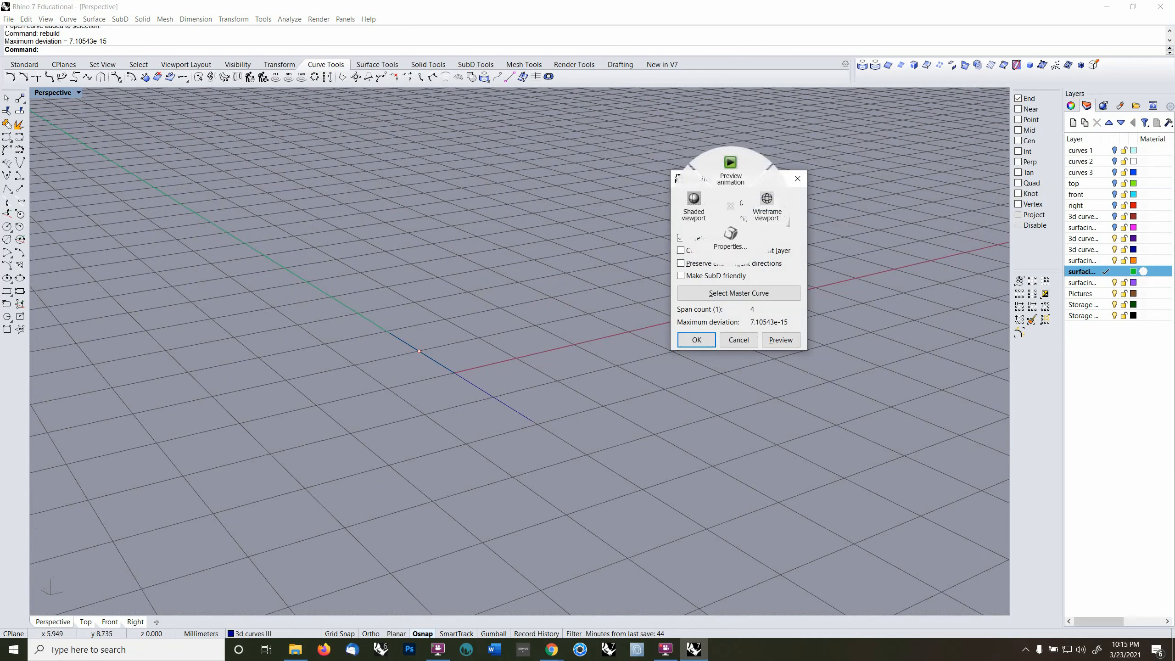
{"action": "key", "text": "Return"}
{"action": "left_click", "coordinate": [768, 204]}
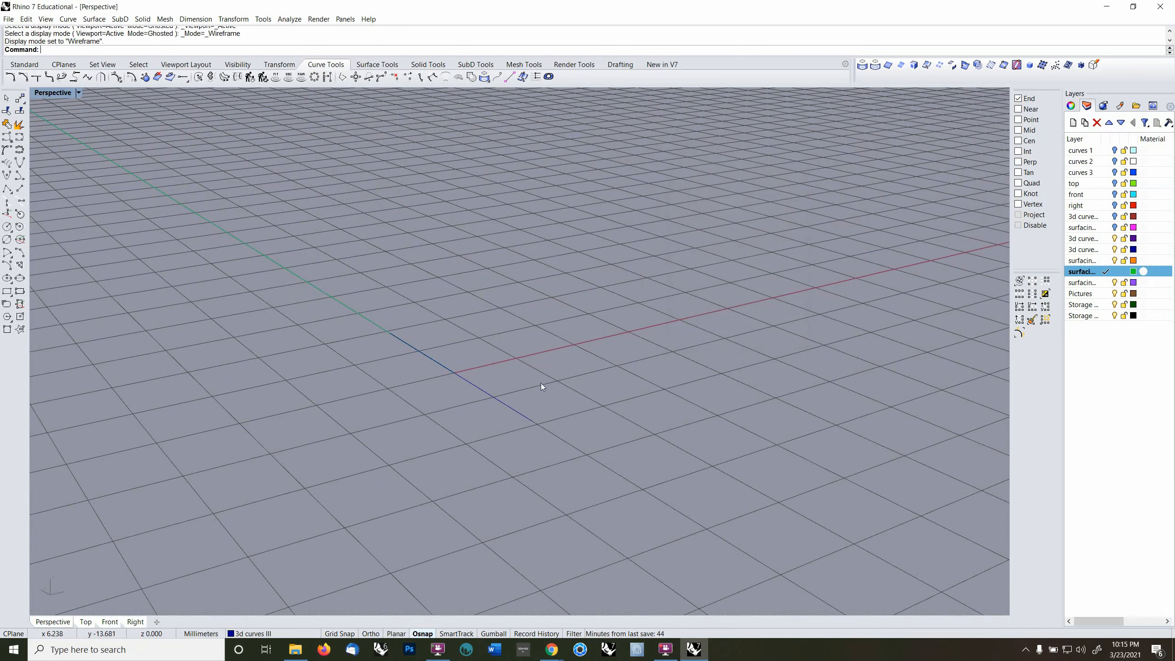
- Scale the blue line up about the origin (base point 0) using two picked reference points
{"action": "left_click", "coordinate": [479, 390]}
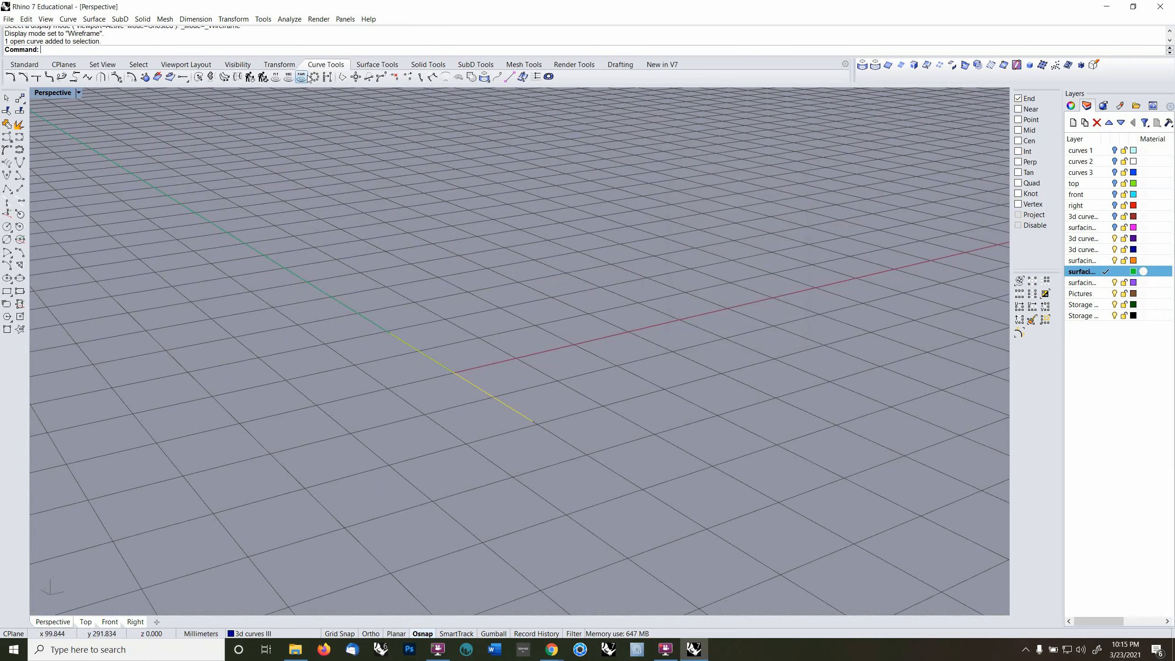
{"action": "left_click", "coordinate": [279, 64]}
{"action": "left_click", "coordinate": [74, 76]}
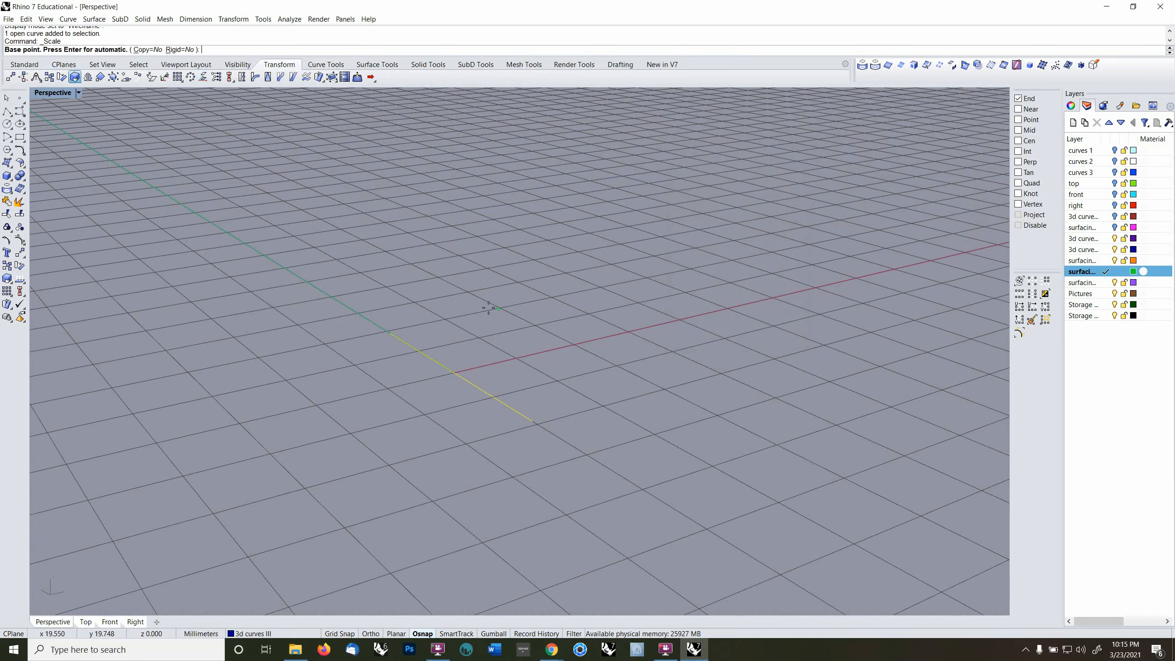
{"action": "type", "text": "0"}
{"action": "key", "text": "Return"}
{"action": "left_click", "coordinate": [476, 283]}
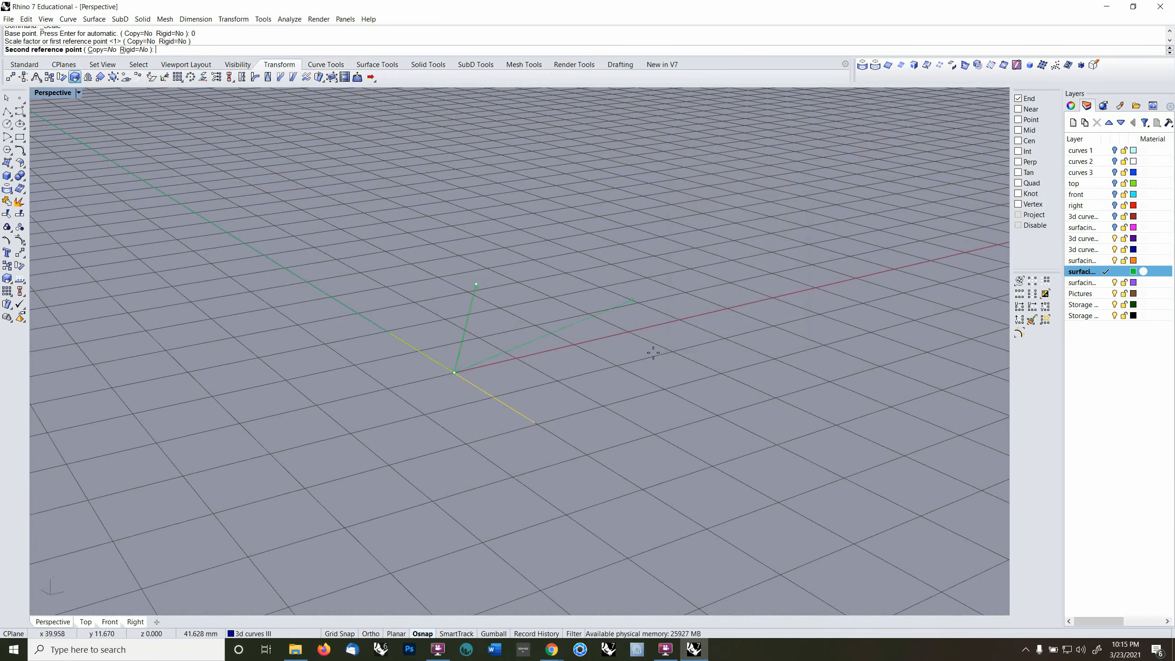
{"action": "left_click", "coordinate": [454, 244]}
{"action": "mouse_move", "coordinate": [467, 350]}
{"action": "right_mouse_down"}
{"action": "mouse_move", "coordinate": [499, 353]}
{"action": "mouse_move", "coordinate": [489, 355]}
{"action": "right_mouse_up"}
- Show the line's control points and rotate the two flanking the centre point about the origin (0) to bend an S shape
{"action": "key", "text": "F10"}
{"action": "left_click", "coordinate": [328, 355]}
{"action": "left_click", "coordinate": [501, 412], "text": "shift"}
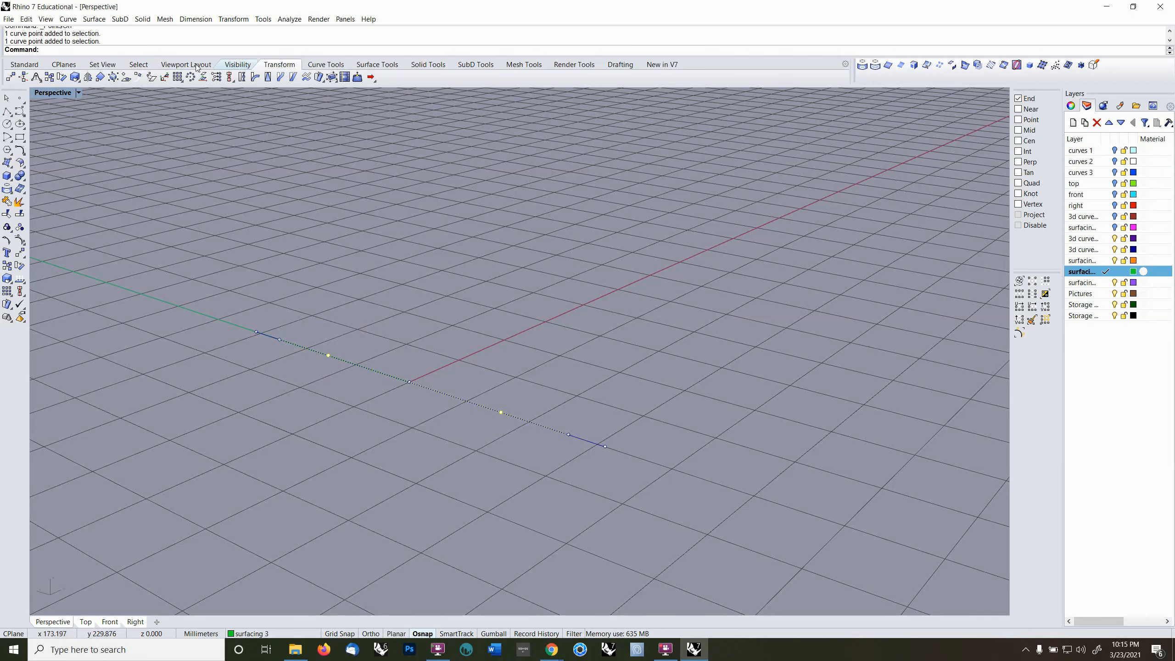
{"action": "left_click", "coordinate": [61, 78]}
{"action": "type", "text": "0"}
{"action": "key", "text": "Return"}
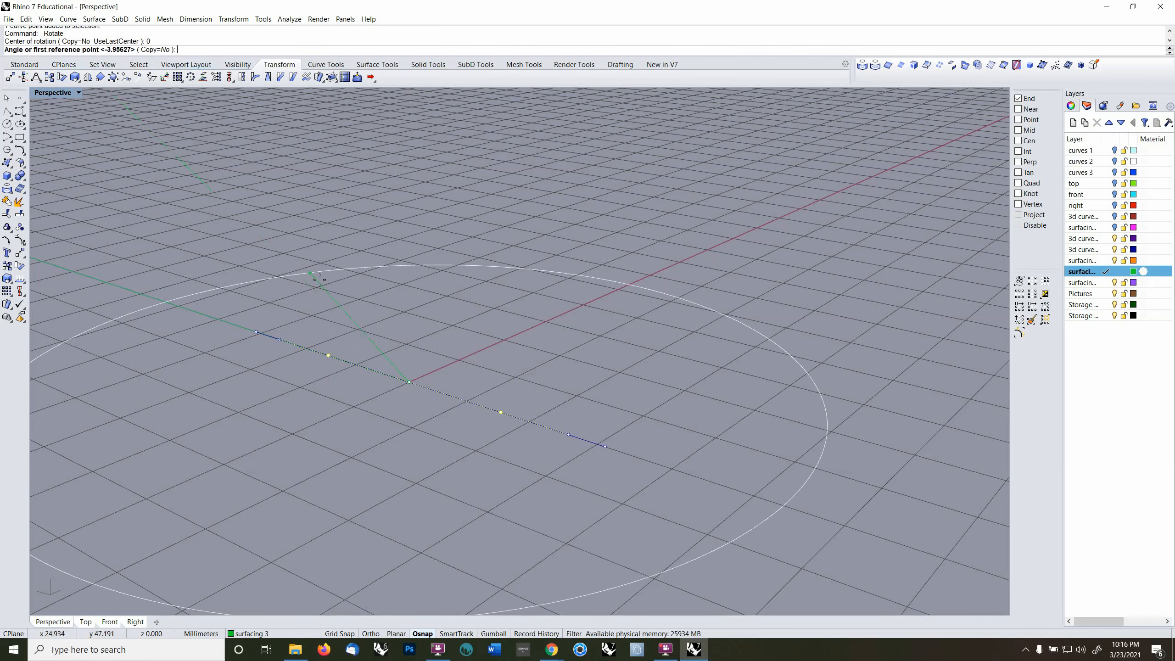
{"action": "left_click", "coordinate": [380, 329]}
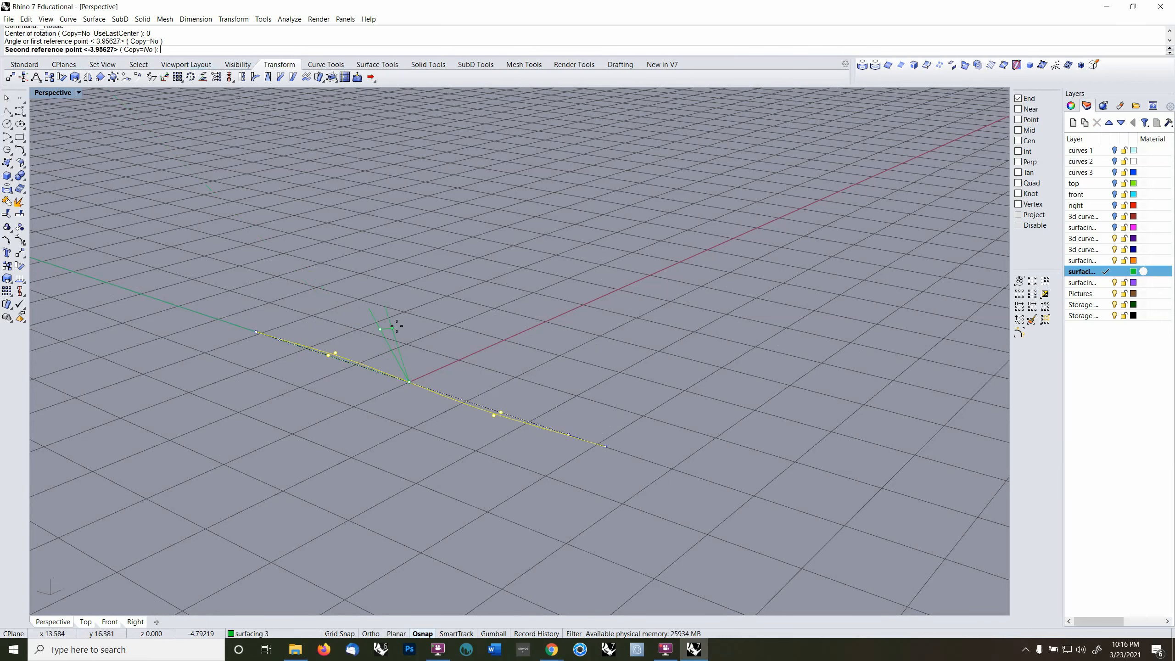
{"action": "left_click", "coordinate": [458, 363]}
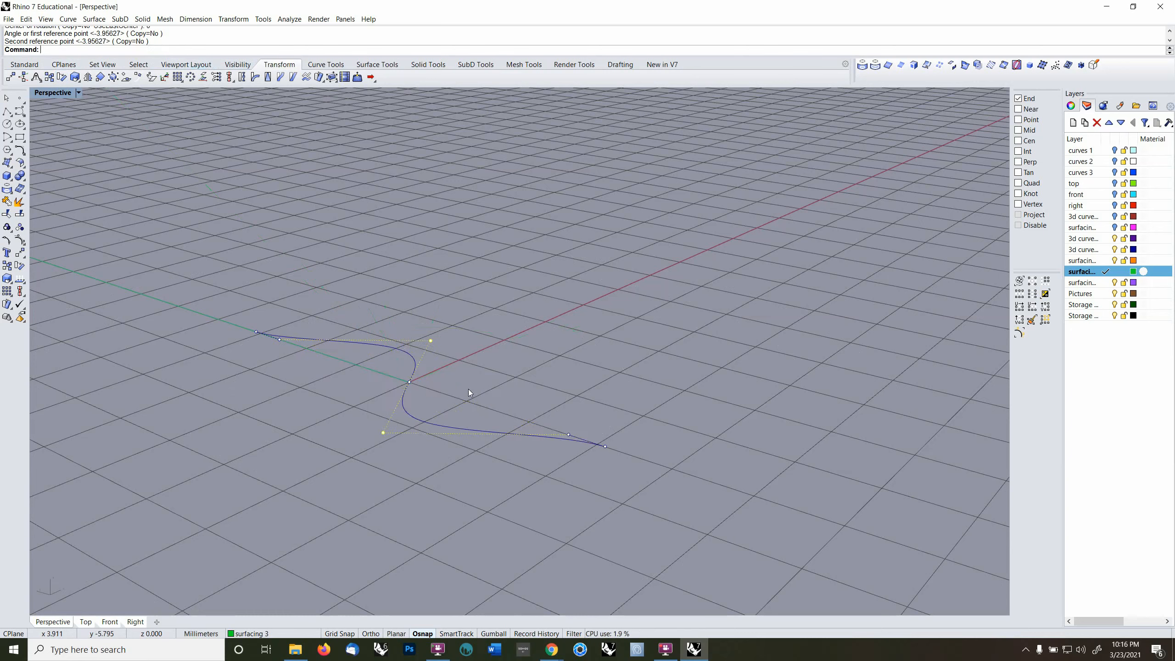
- Rotate the two control points next to the curve's ends slightly about the origin (0) to curl both ends
{"action": "left_click", "coordinate": [569, 435]}
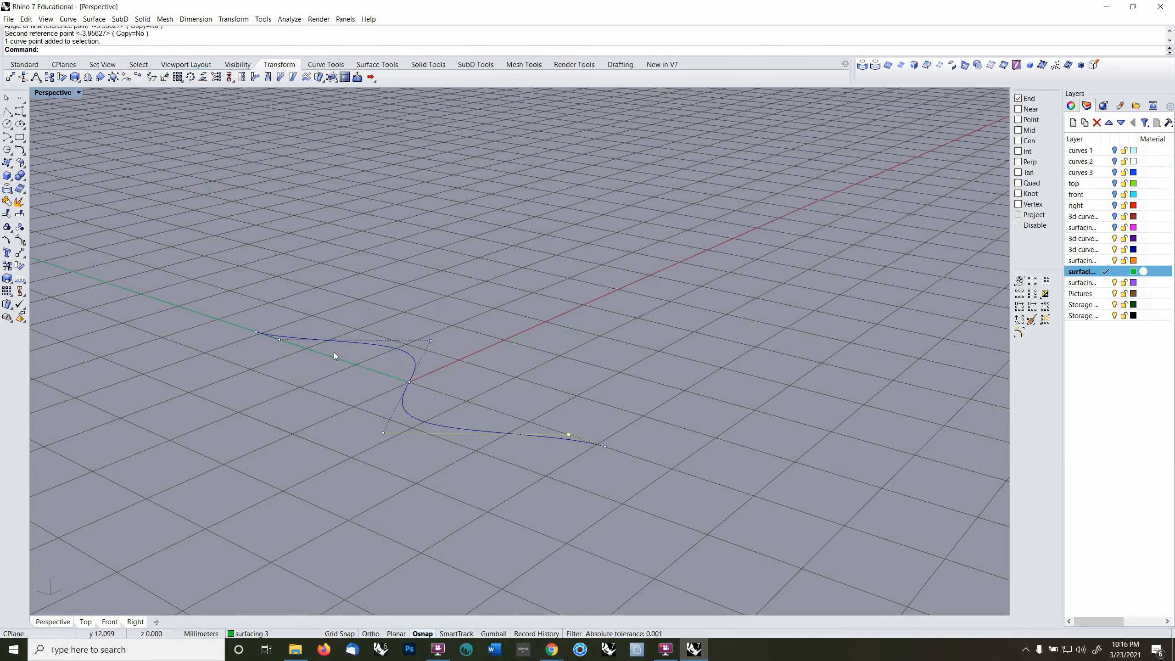
{"action": "left_click", "coordinate": [279, 340], "text": "shift"}
{"action": "key", "text": "Return"}
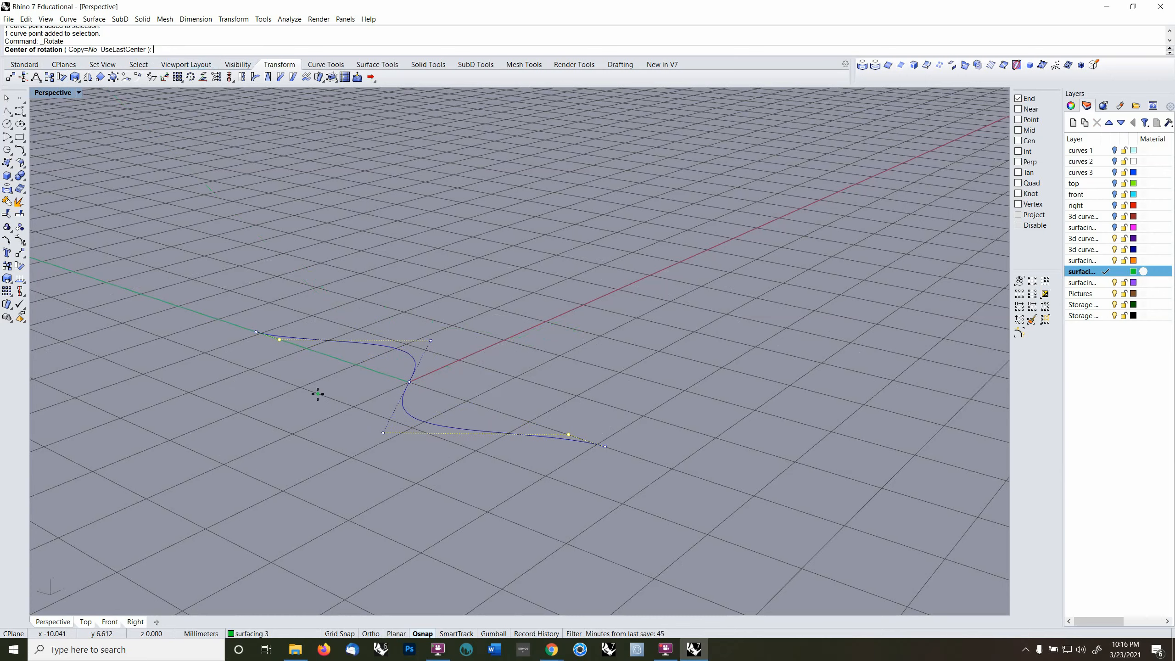
{"action": "type", "text": "0"}
{"action": "key", "text": "Return"}
{"action": "left_click", "coordinate": [310, 393]}
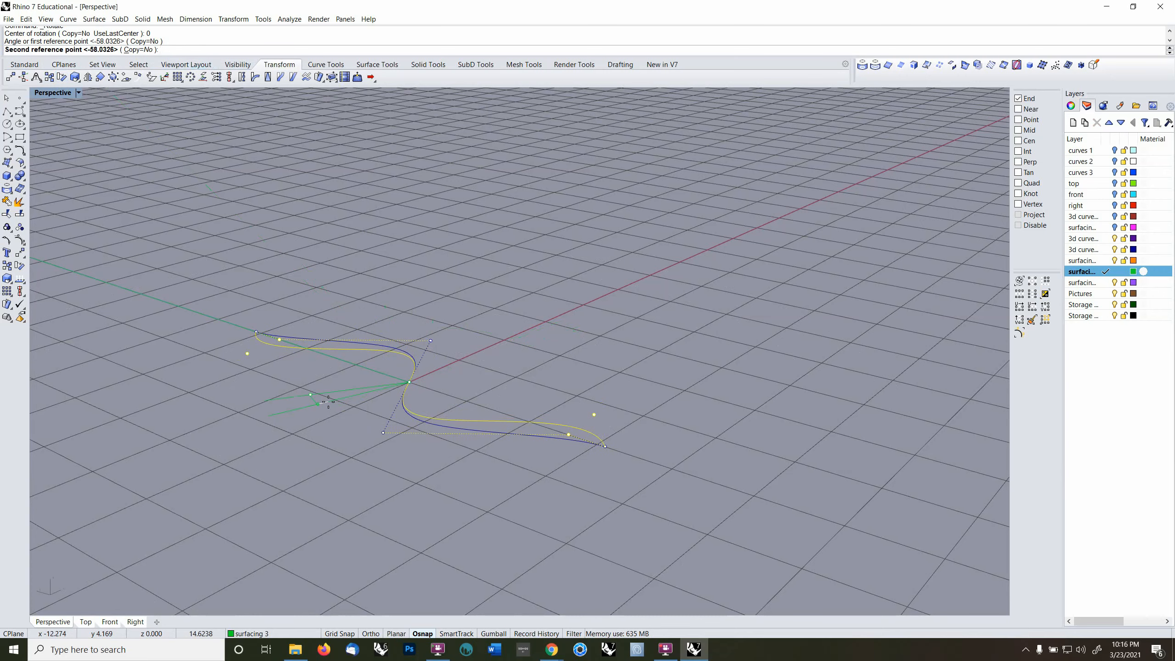
{"action": "left_click", "coordinate": [328, 401]}
- Set the construction plane to world Front and move the two control points flanking the curve's centre upward with Ortho on
{"action": "right_click_drag", "start_coordinate": [329, 427], "coordinate": [401, 409]}
{"action": "left_click", "coordinate": [423, 383]}
{"action": "left_click", "coordinate": [389, 434], "text": "shift"}
{"action": "left_click", "coordinate": [78, 93]}
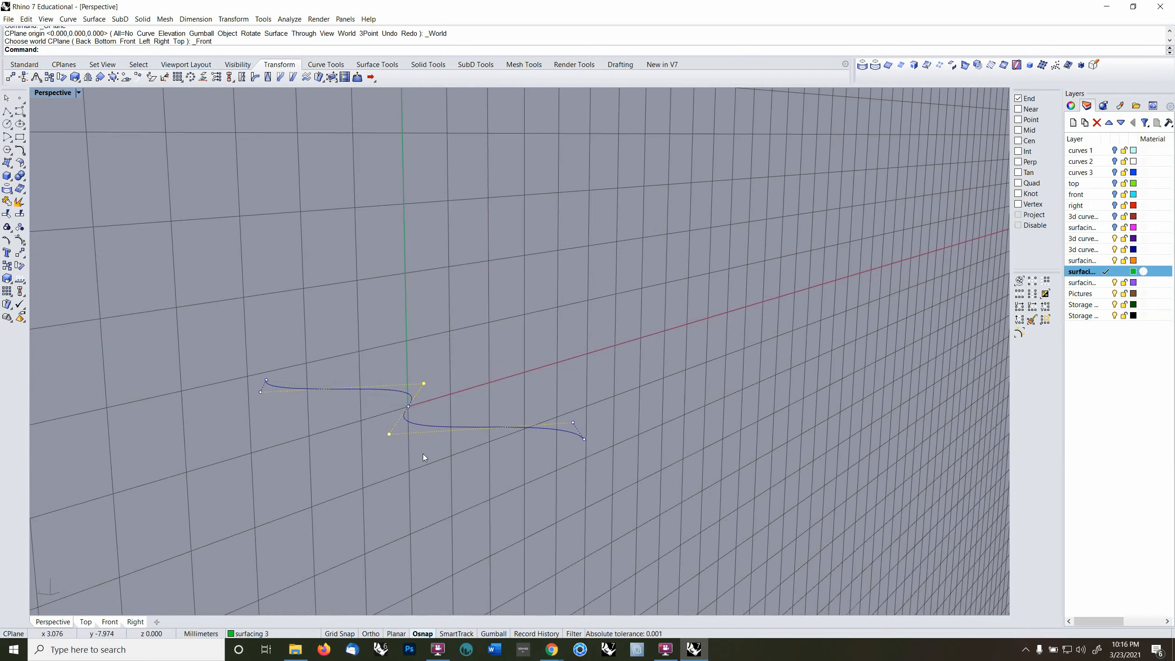
{"action": "type", "text": "m"}
{"action": "key", "text": "Return"}
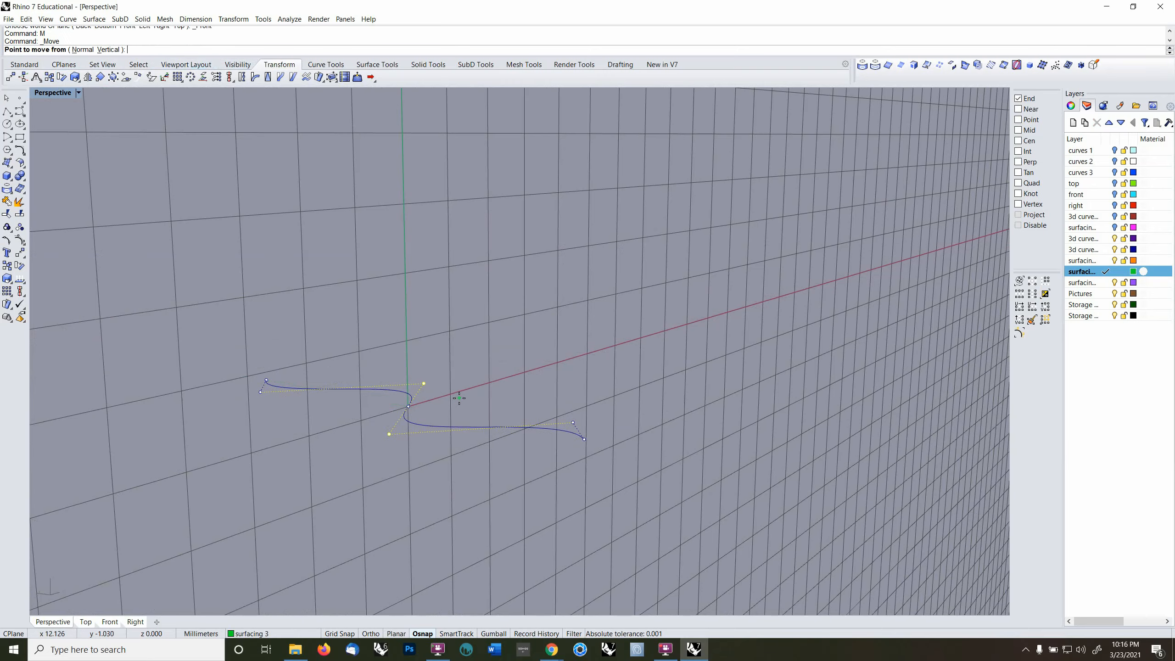
{"action": "right_click_drag", "start_coordinate": [453, 402], "coordinate": [562, 408]}
{"action": "left_click", "coordinate": [563, 408]}
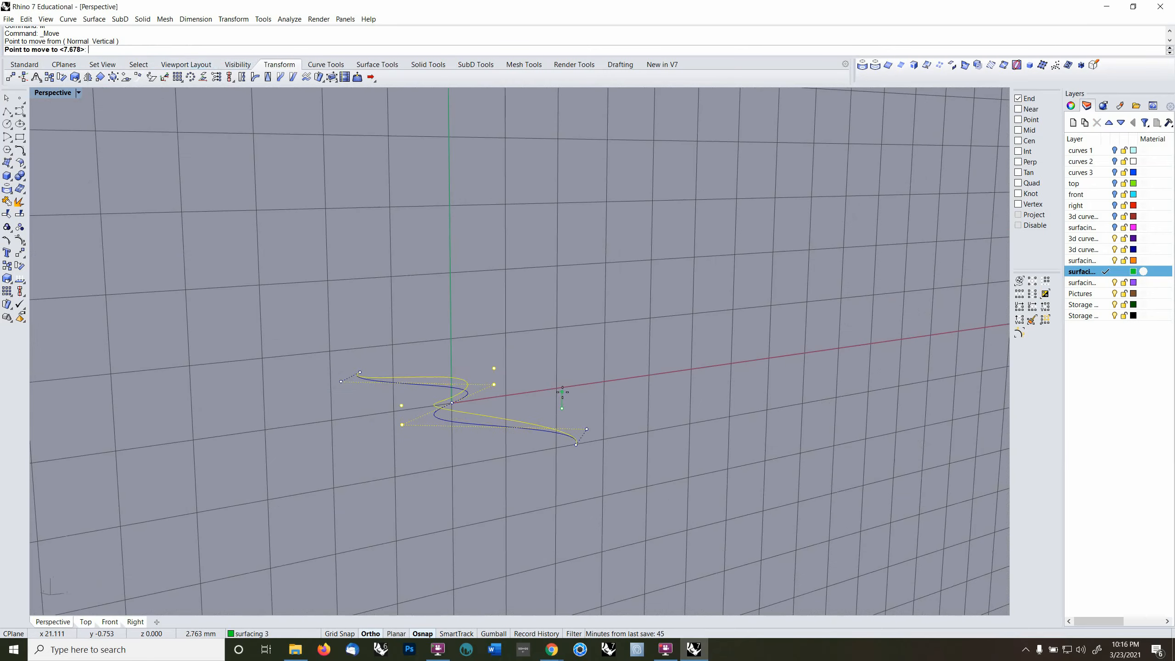
{"action": "left_click", "coordinate": [564, 365]}
- Move the curve's middle control point at the origin downward with Ortho on
{"action": "right_click_drag", "start_coordinate": [566, 365], "coordinate": [464, 400]}
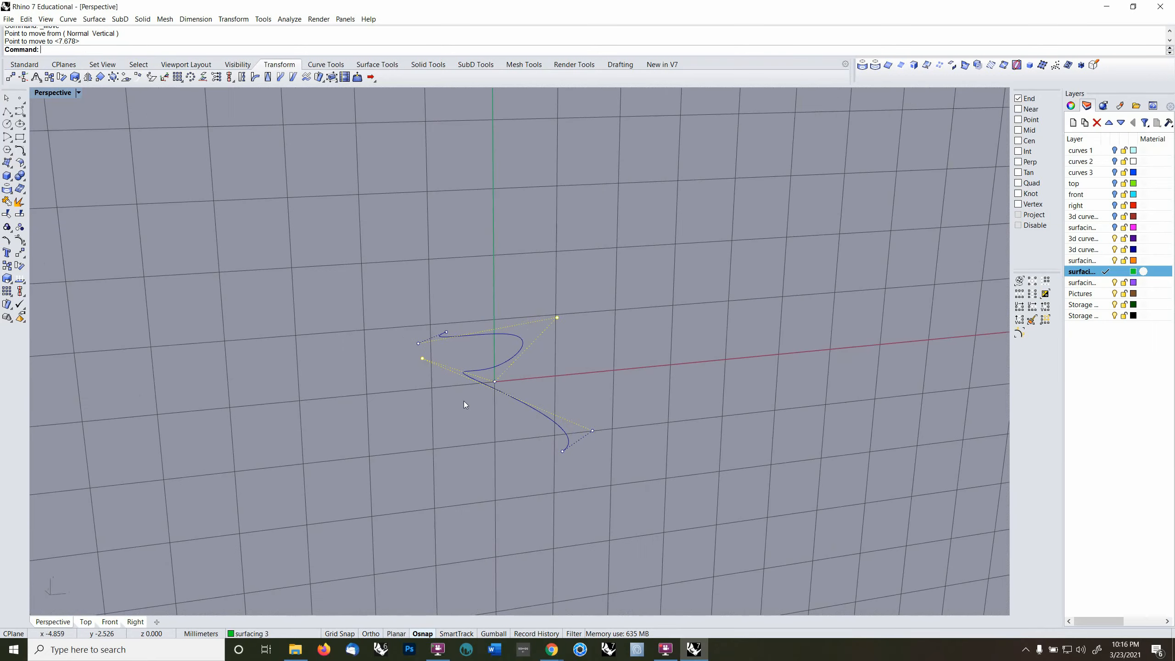
{"action": "left_click", "coordinate": [496, 382]}
{"action": "type", "text": "M"}
{"action": "key", "text": "Return"}
{"action": "left_click", "coordinate": [485, 420]}
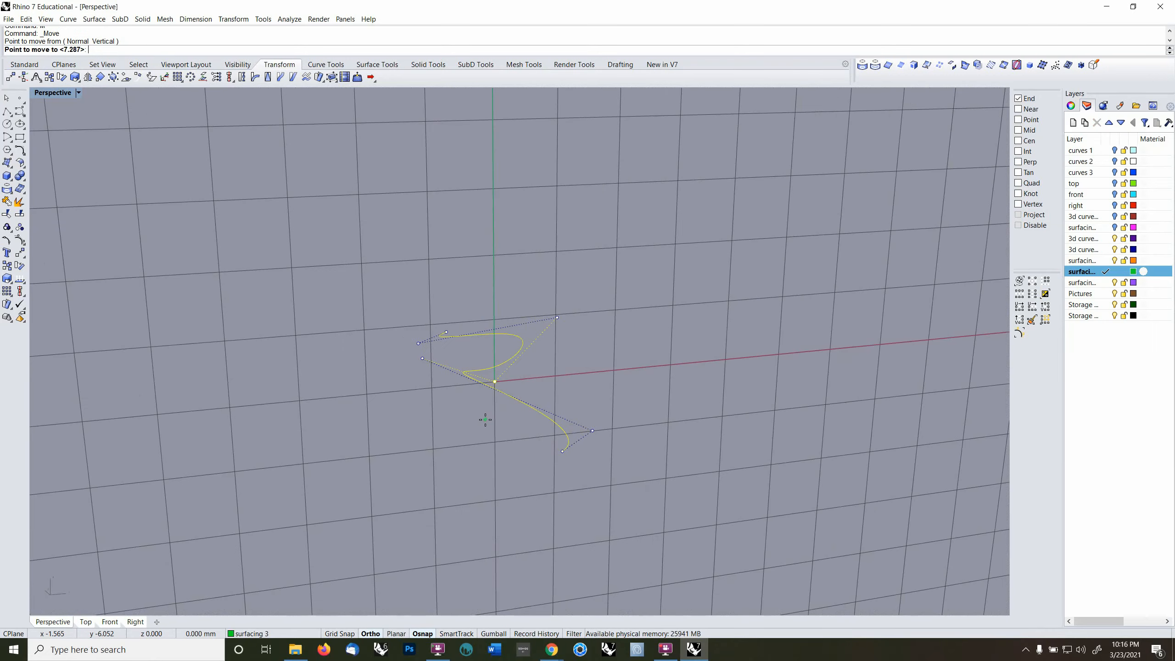
{"action": "left_click", "coordinate": [477, 467]}
- Select the reshaped curve with its control points hidden and set the construction plane to world Top
{"action": "right_click_drag", "start_coordinate": [475, 466], "coordinate": [562, 482]}
{"action": "left_click", "coordinate": [503, 398]}
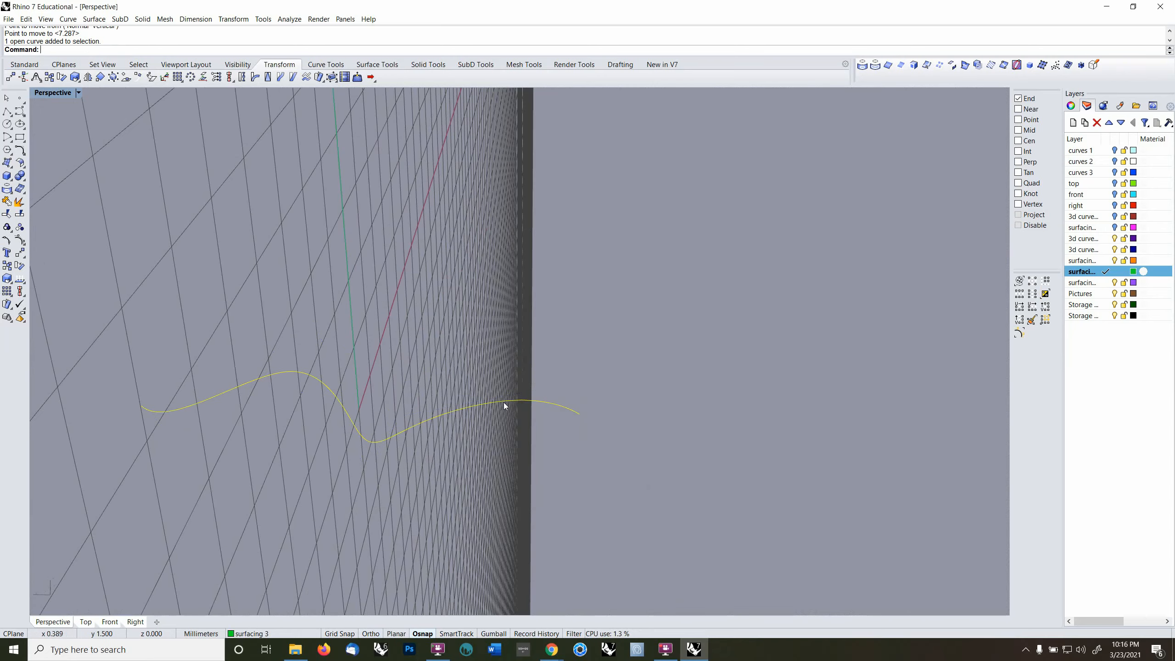
{"action": "right_click_drag", "start_coordinate": [503, 400], "coordinate": [430, 391]}
{"action": "key", "text": "F4"}
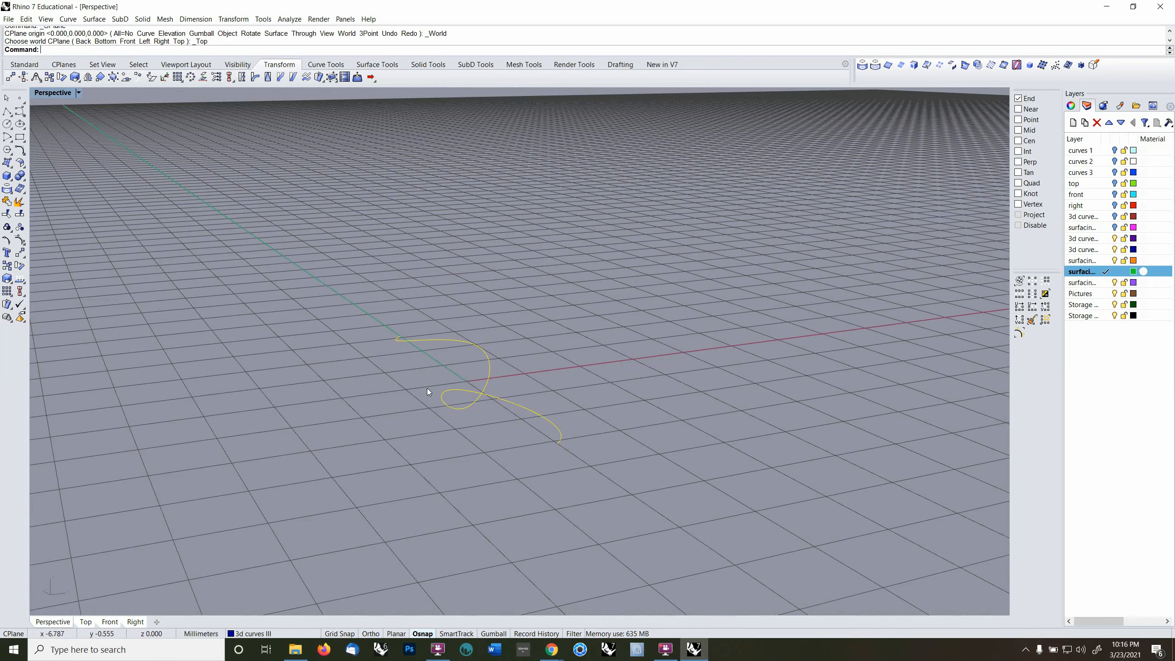
{"action": "right_click_drag", "start_coordinate": [437, 360], "coordinate": [471, 368]}
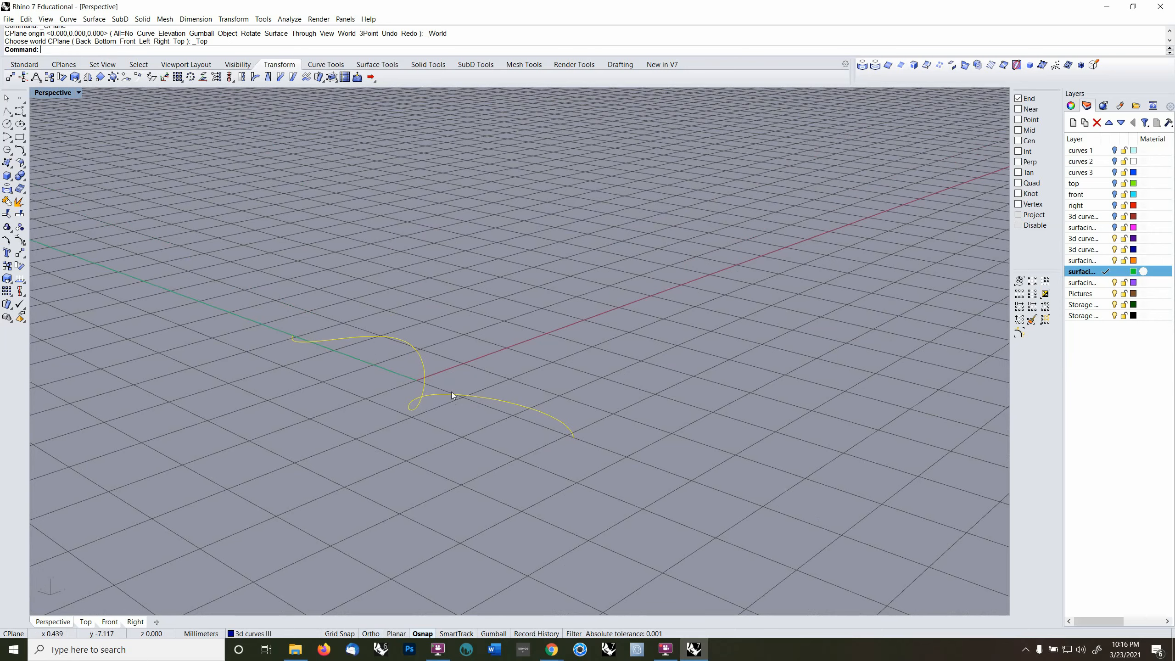
{"action": "right_click_drag", "start_coordinate": [452, 391], "coordinate": [669, 400]}
{"action": "right_click_drag", "start_coordinate": [592, 399], "coordinate": [536, 391]}
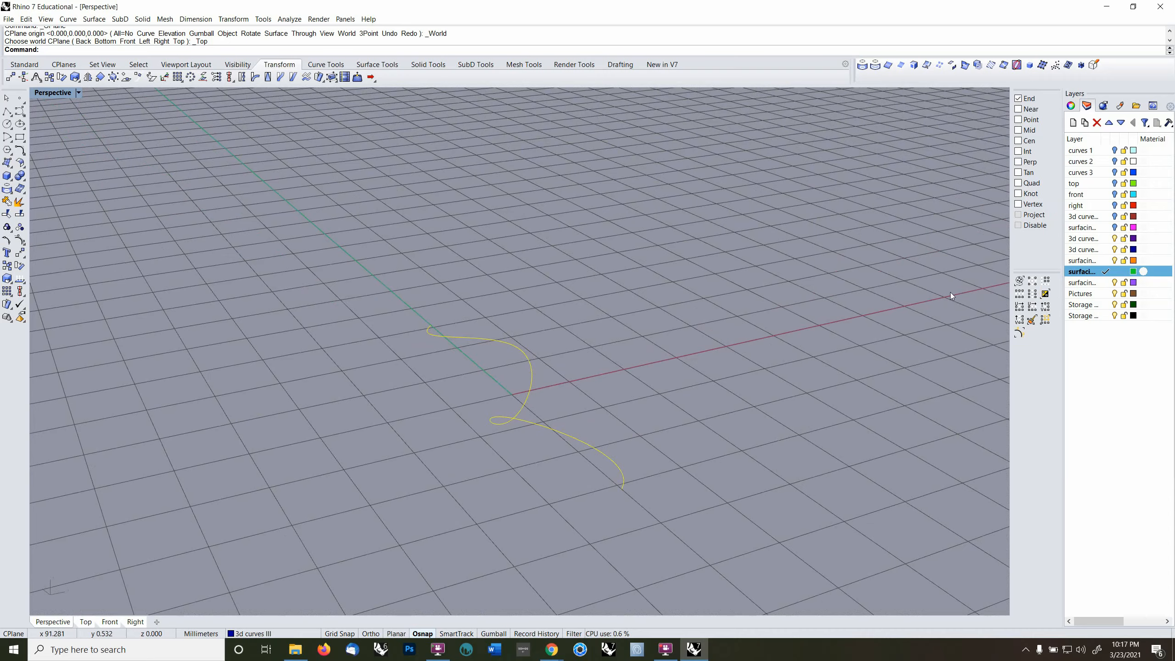
- Make surfacing 1 the current layer and extrude the curve vertically about 20.4 mm as a surface, in Shaded display
{"action": "left_click", "coordinate": [1107, 261]}
{"action": "right_click_drag", "start_coordinate": [666, 409], "coordinate": [637, 404]}
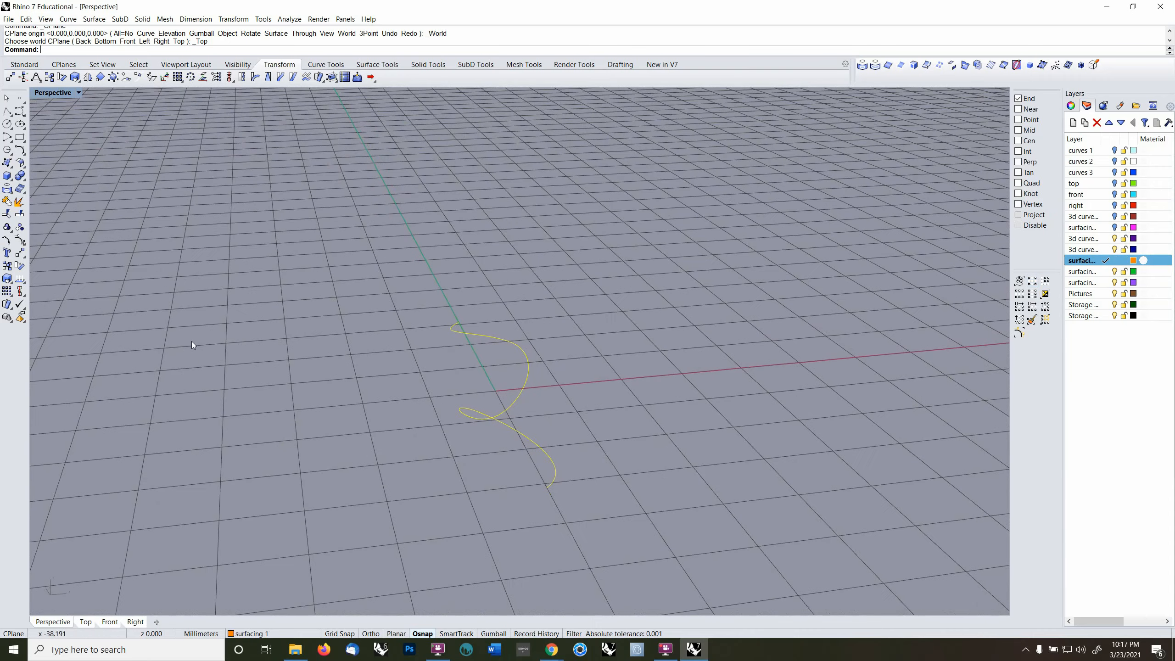
{"action": "left_click", "coordinate": [378, 65]}
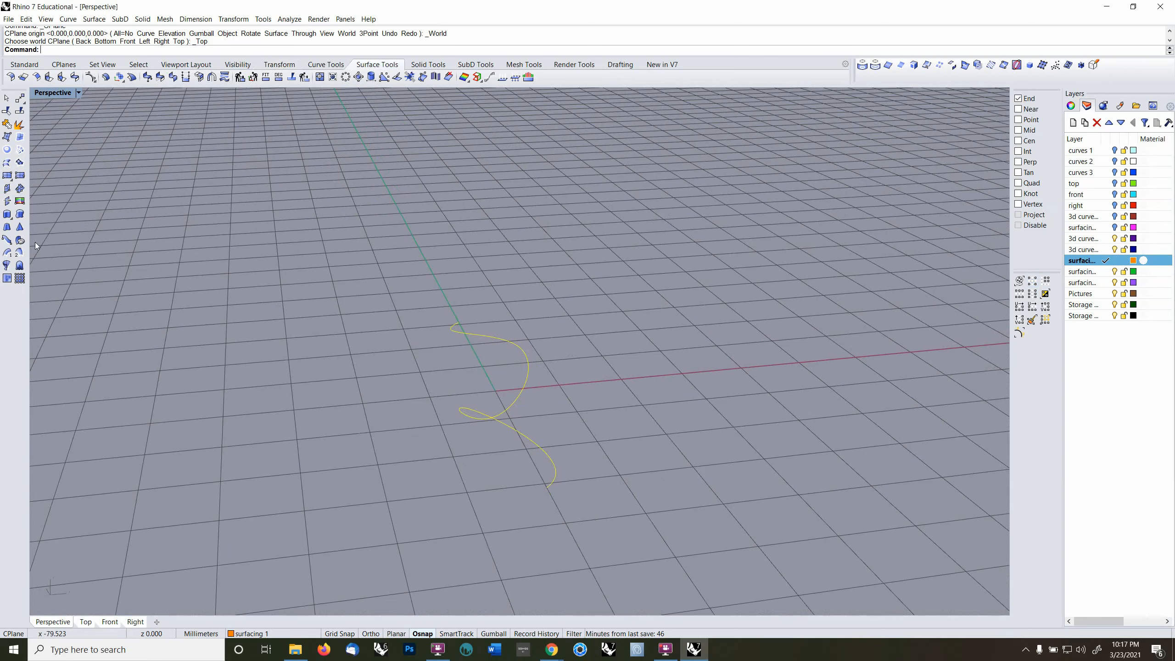
{"action": "left_click", "coordinate": [7, 214]}
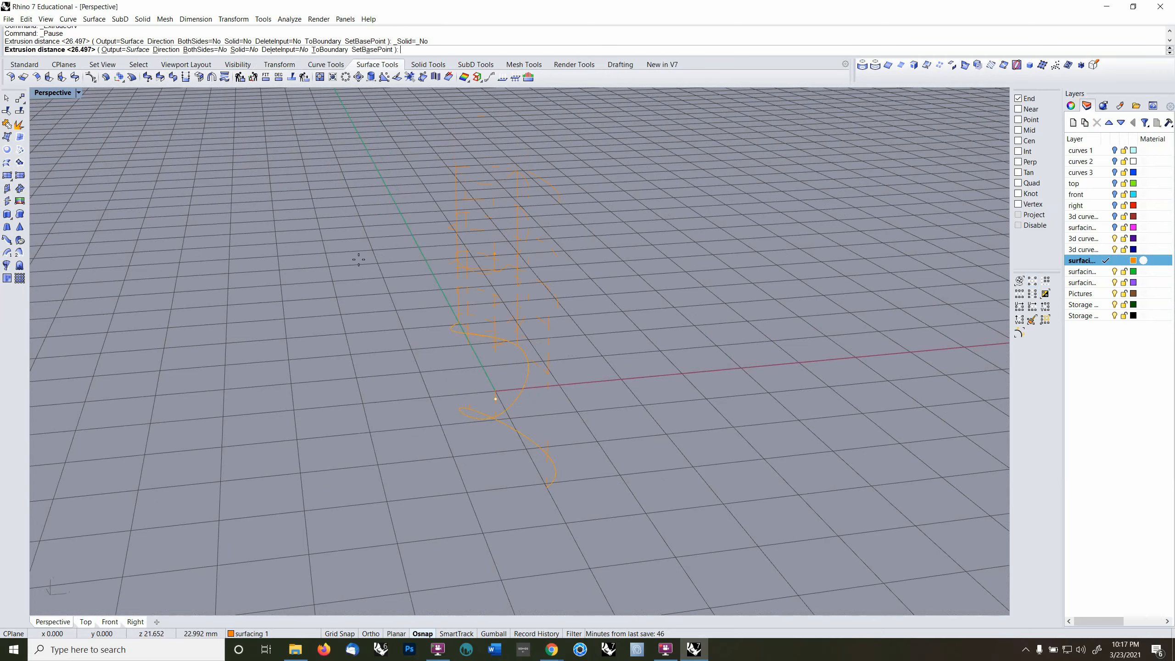
{"action": "key", "text": "ctrl+alt+s"}
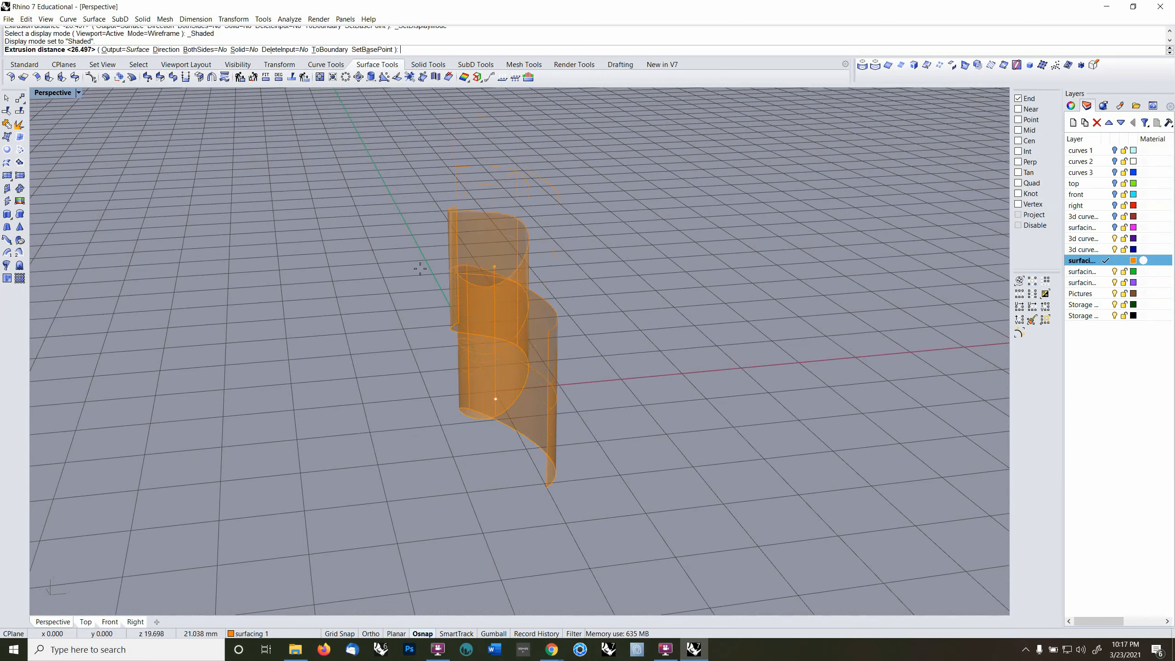
{"action": "key", "text": "Return"}
{"action": "right_click_drag", "start_coordinate": [420, 284], "coordinate": [502, 331]}
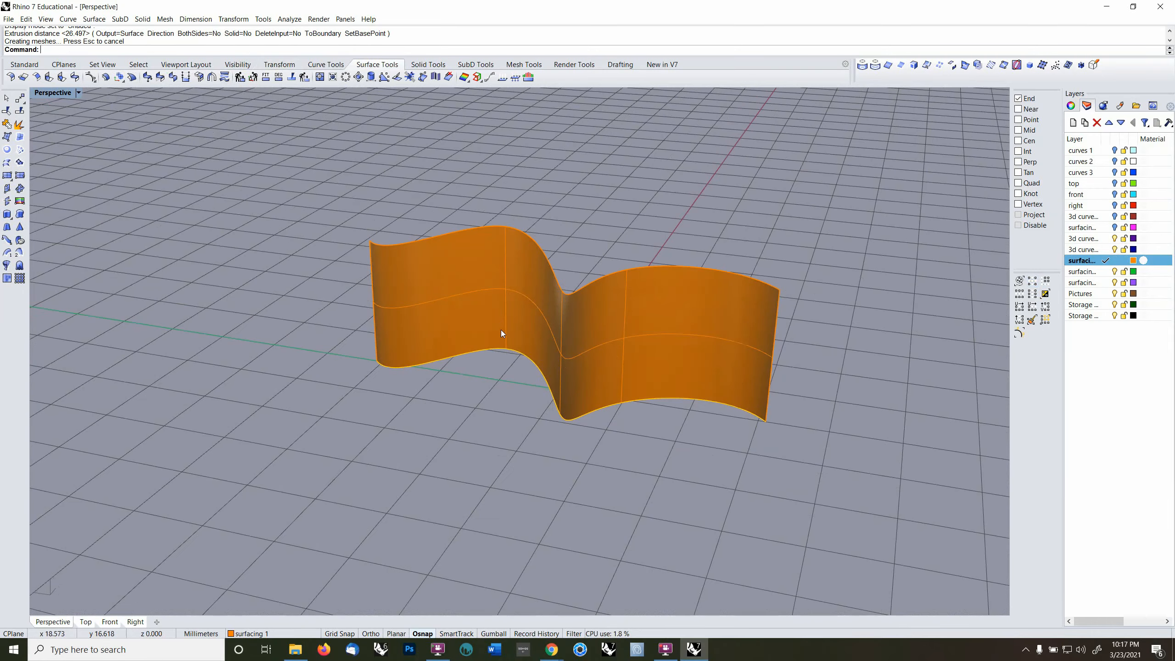
- Set the construction plane to world Front and extrude the curve about 24.8 mm as a surface on the surfacing 3 layer
{"action": "key", "text": "F2"}
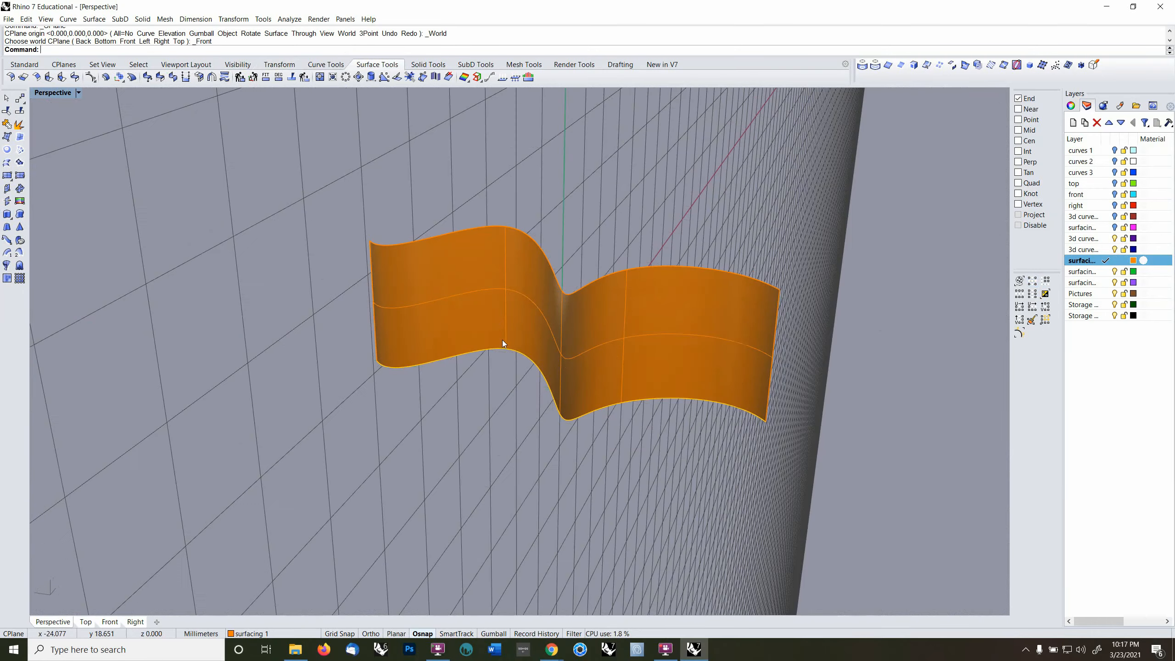
{"action": "left_click", "coordinate": [7, 214]}
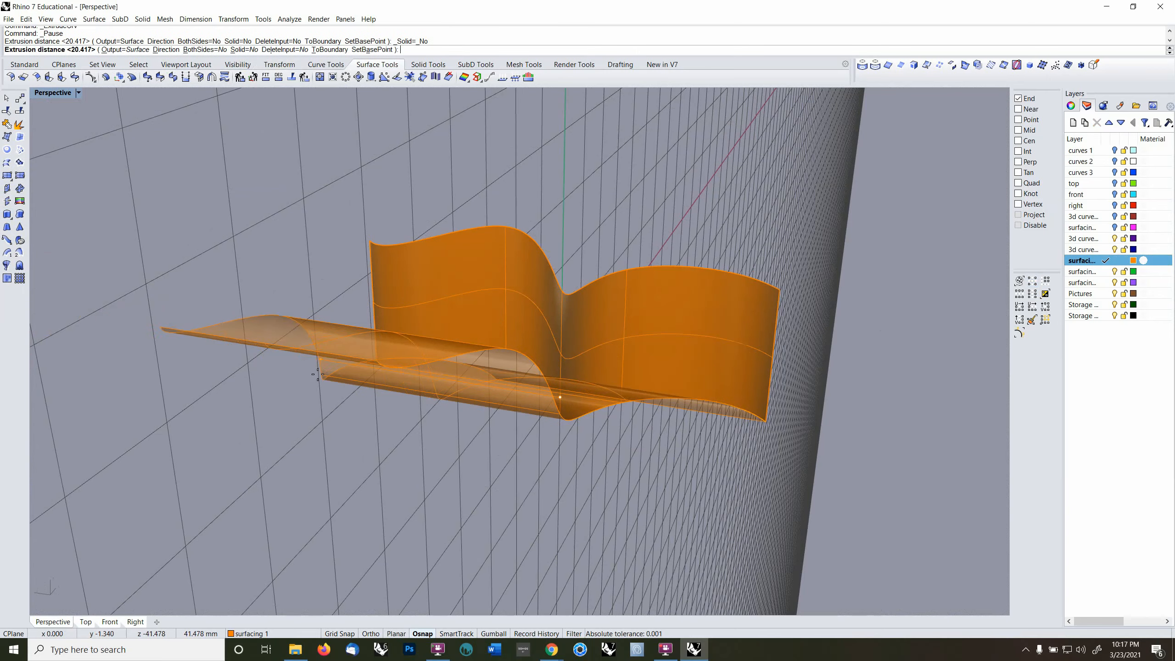
{"action": "left_click", "coordinate": [1110, 271]}
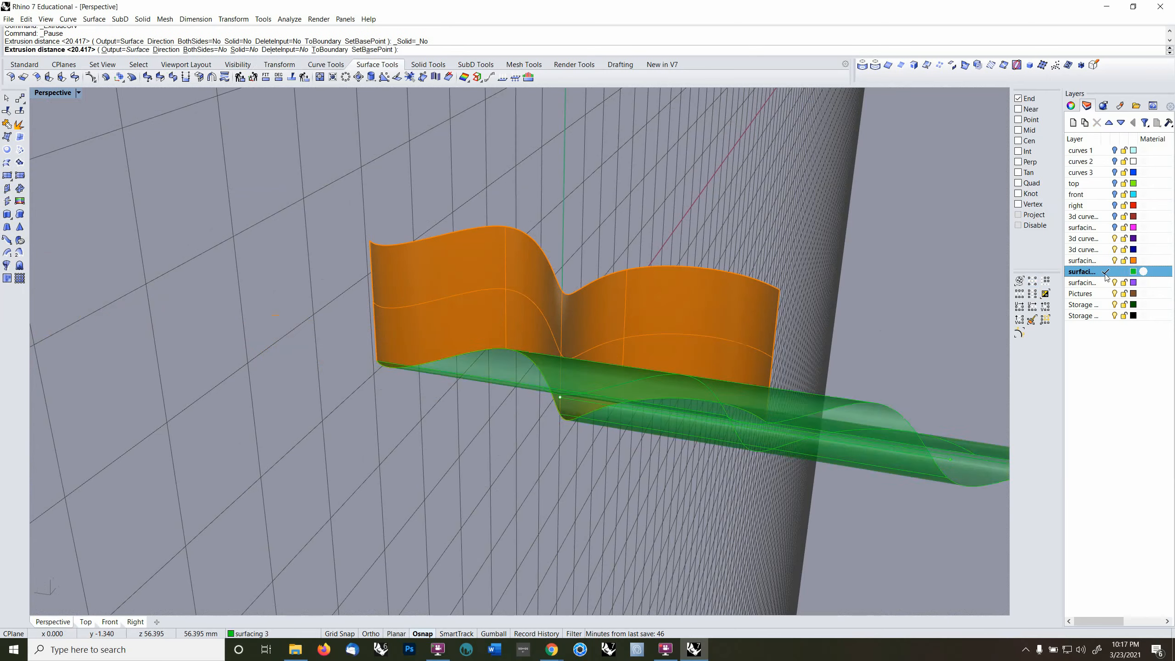
{"action": "left_click", "coordinate": [409, 391]}
{"action": "mouse_move", "coordinate": [637, 408]}
{"action": "right_mouse_down"}
{"action": "mouse_move", "coordinate": [517, 370]}
{"action": "mouse_move", "coordinate": [399, 381]}
{"action": "mouse_move", "coordinate": [436, 397]}
{"action": "mouse_move", "coordinate": [562, 383]}
{"action": "mouse_move", "coordinate": [508, 378]}
{"action": "right_mouse_up"}
- On the 3d curves II layer, with the construction plane set to world Right, extrude the curve as a surface with BothSides=Yes
{"action": "left_click", "coordinate": [1105, 238]}
{"action": "left_click", "coordinate": [78, 93]}
{"action": "left_click", "coordinate": [240, 366]}
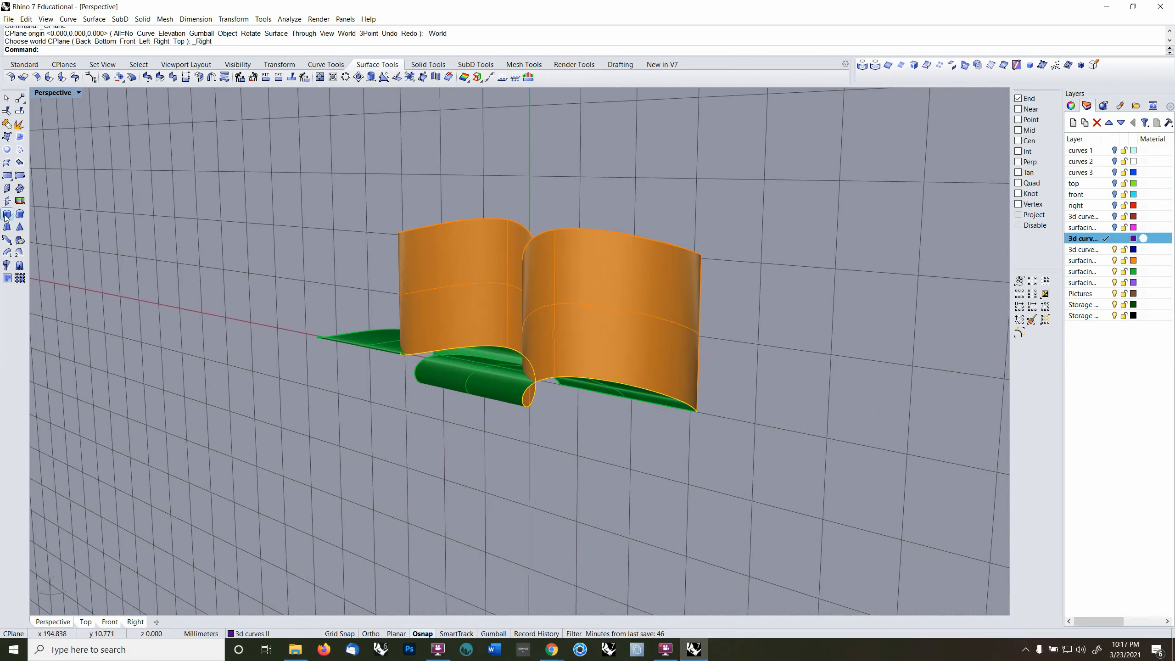
{"action": "left_click", "coordinate": [6, 216]}
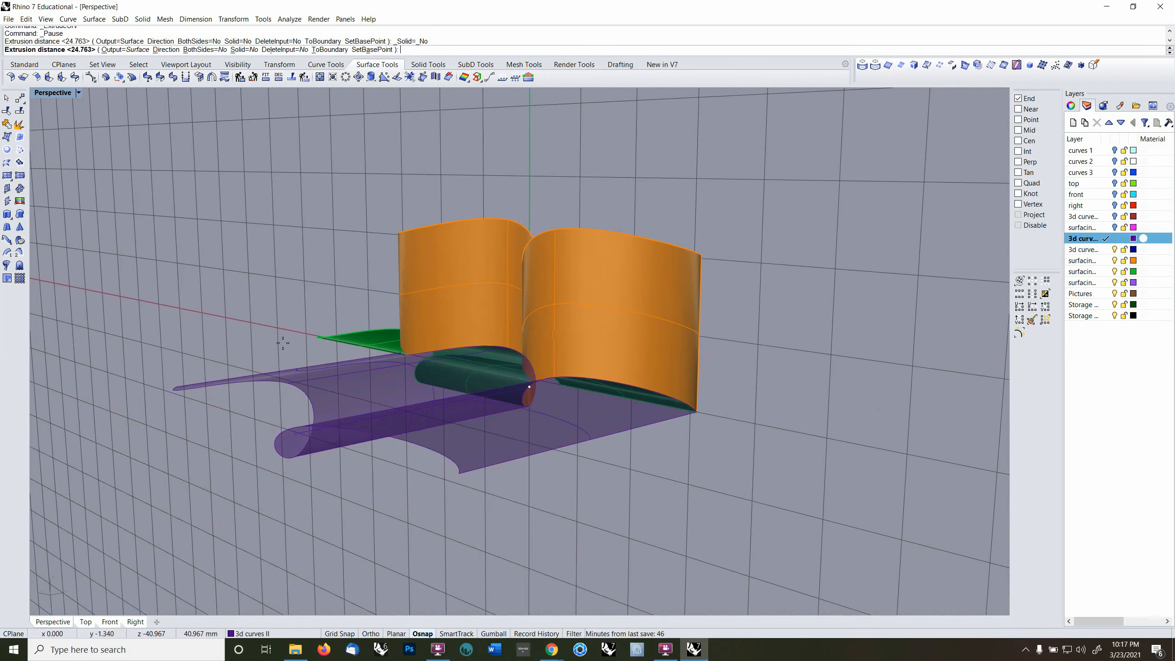
{"action": "type", "text": "b"}
{"action": "key", "text": "Return"}
{"action": "key", "text": "Return"}
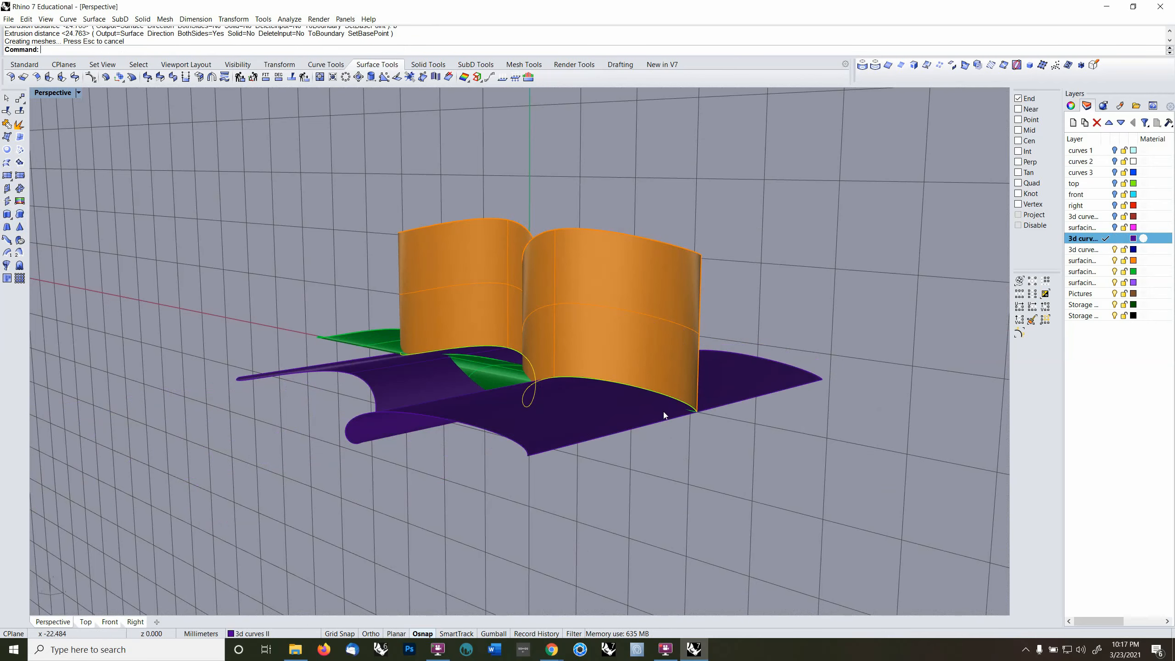
{"action": "mouse_move", "coordinate": [663, 411]}
{"action": "right_mouse_down"}
{"action": "mouse_move", "coordinate": [571, 419]}
{"action": "mouse_move", "coordinate": [555, 231]}
{"action": "mouse_move", "coordinate": [665, 148]}
{"action": "mouse_move", "coordinate": [564, 380]}
{"action": "mouse_move", "coordinate": [381, 355]}
{"action": "mouse_move", "coordinate": [451, 365]}
{"action": "mouse_move", "coordinate": [804, 95]}
{"action": "mouse_move", "coordinate": [577, 436]}
{"action": "mouse_move", "coordinate": [661, 448]}
{"action": "right_mouse_up"}
- Switch the construction plane to Front and back to Right, and delete the orange, green and purple extruded surfaces
{"action": "key", "text": "F2"}
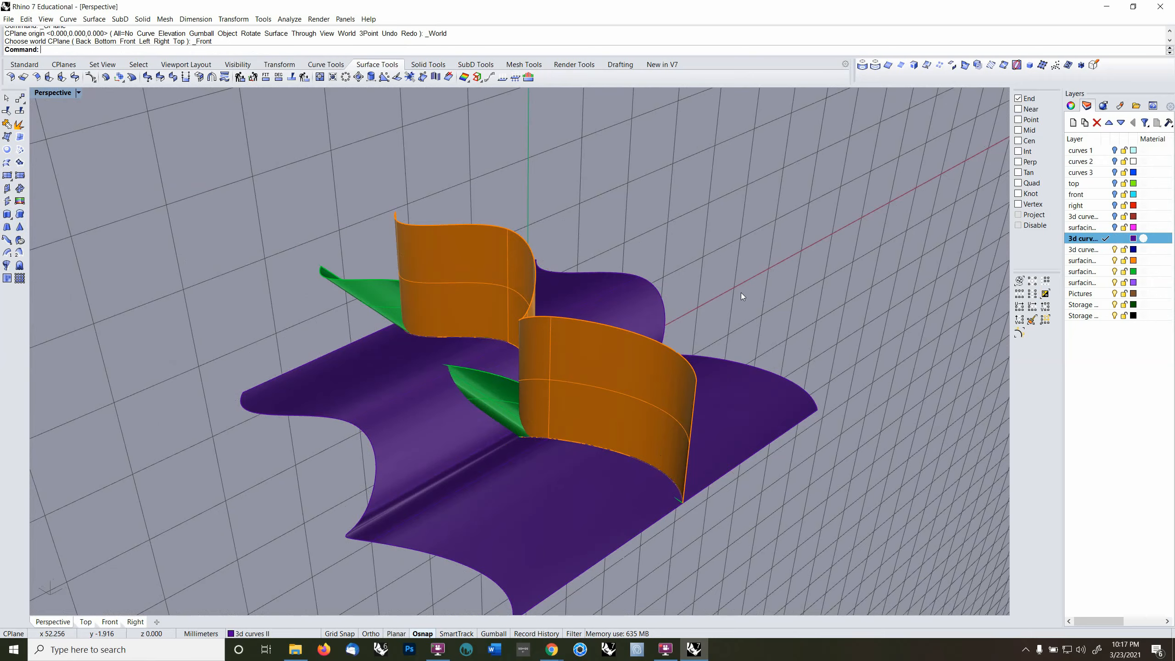
{"action": "key", "text": "F3"}
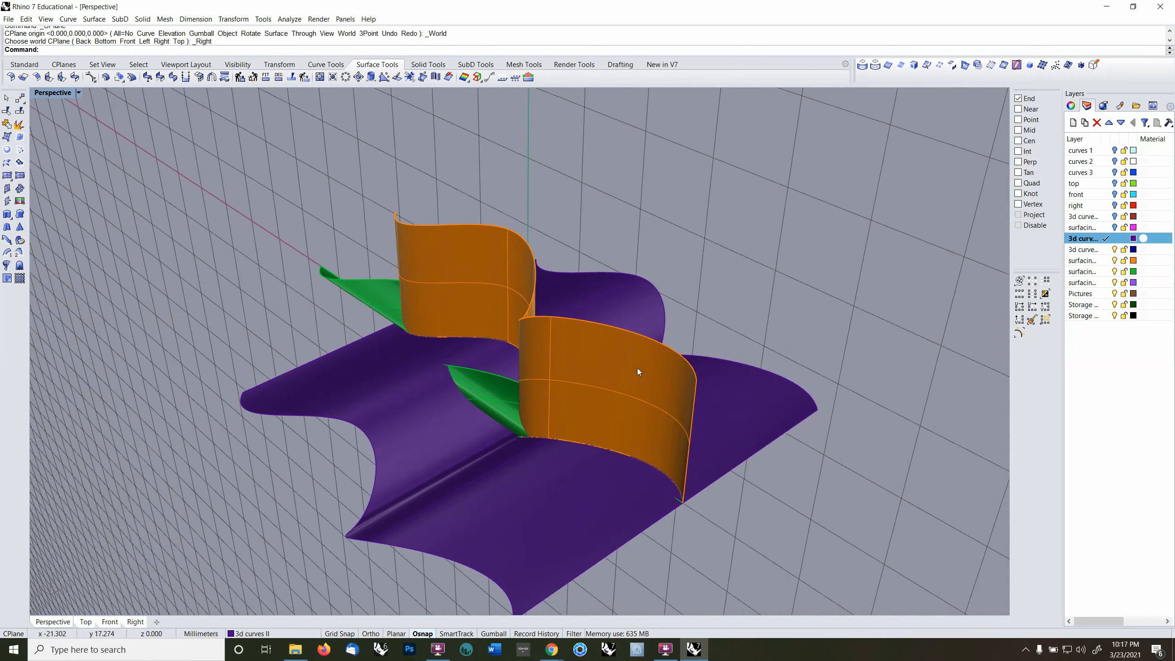
{"action": "right_click_drag", "start_coordinate": [637, 369], "coordinate": [656, 352]}
{"action": "left_click", "coordinate": [656, 353]}
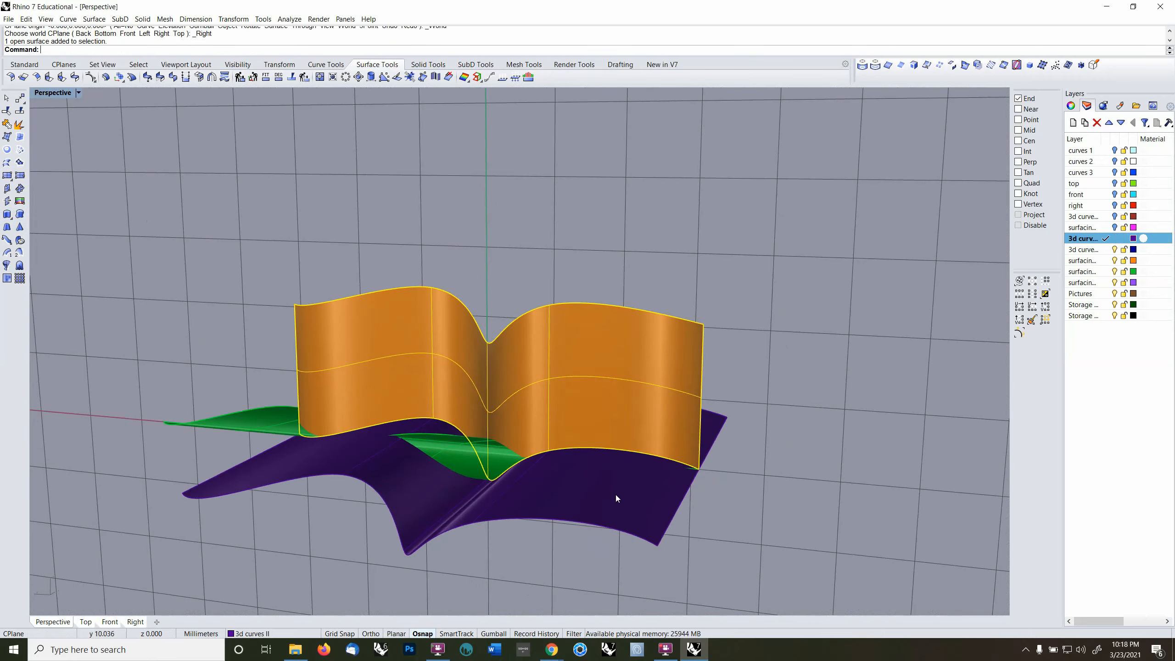
{"action": "left_click", "coordinate": [437, 503], "text": "shift"}
{"action": "left_click", "coordinate": [222, 426], "text": "shift"}
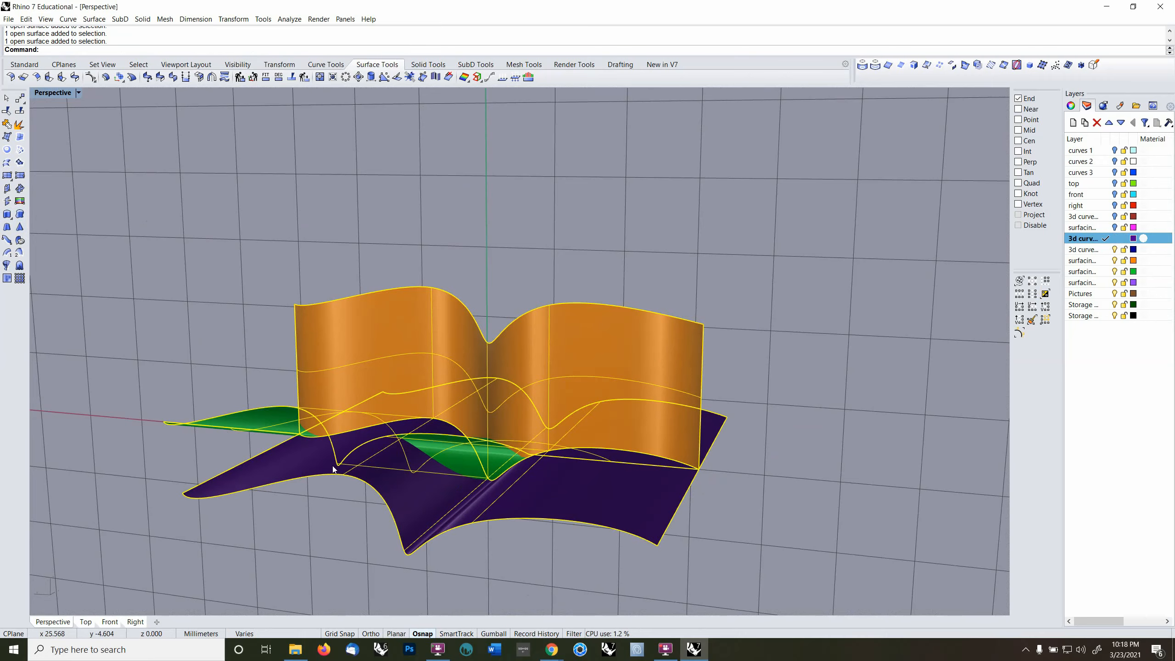
{"action": "key", "text": "Delete"}
{"action": "right_click_drag", "start_coordinate": [505, 442], "coordinate": [463, 453]}
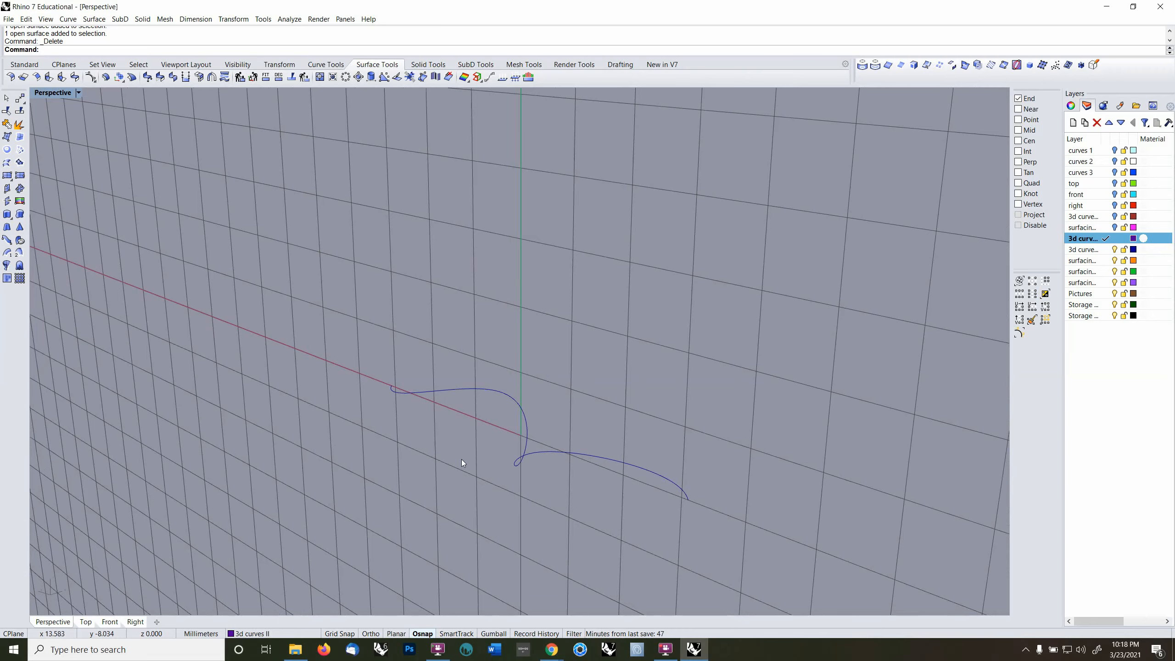
- Set the construction plane to world Front and delete the remaining 3D curve
{"action": "key", "text": "F5"}
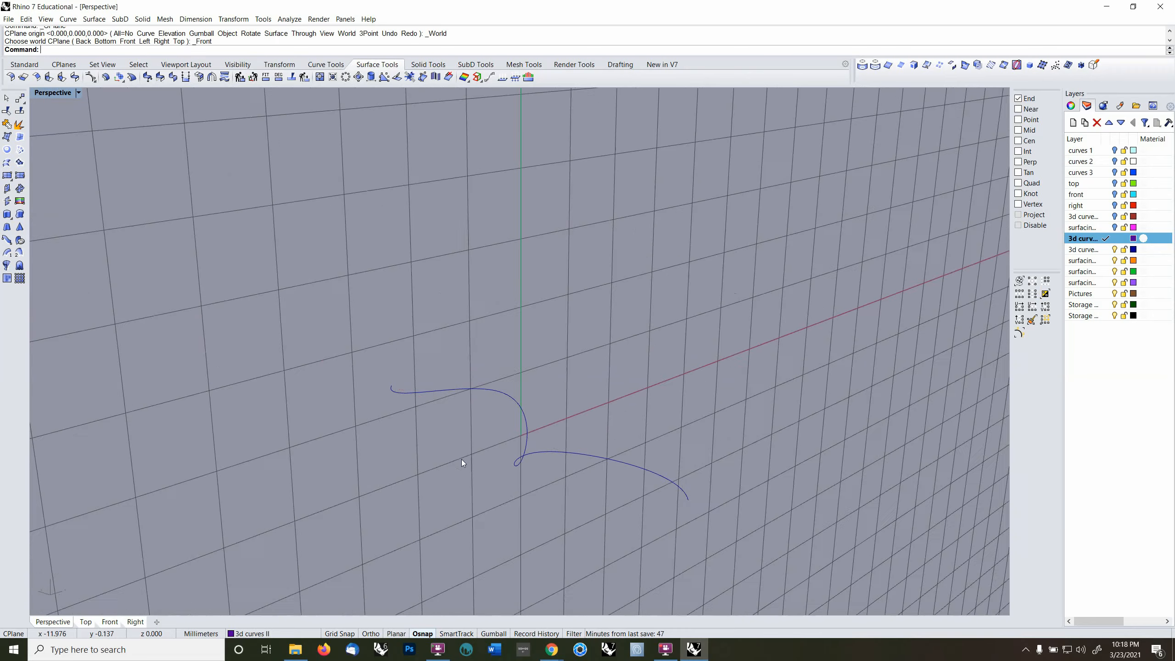
{"action": "right_click_drag", "start_coordinate": [497, 444], "coordinate": [529, 429]}
{"action": "left_click", "coordinate": [532, 437]}
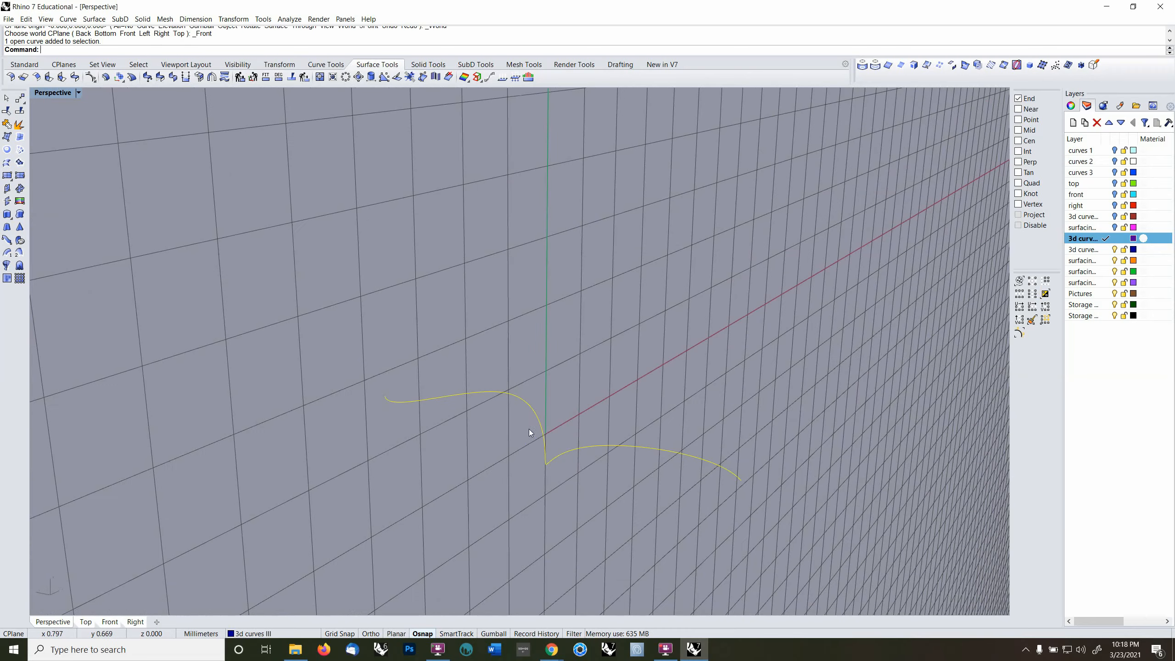
{"action": "key", "text": "Delete"}
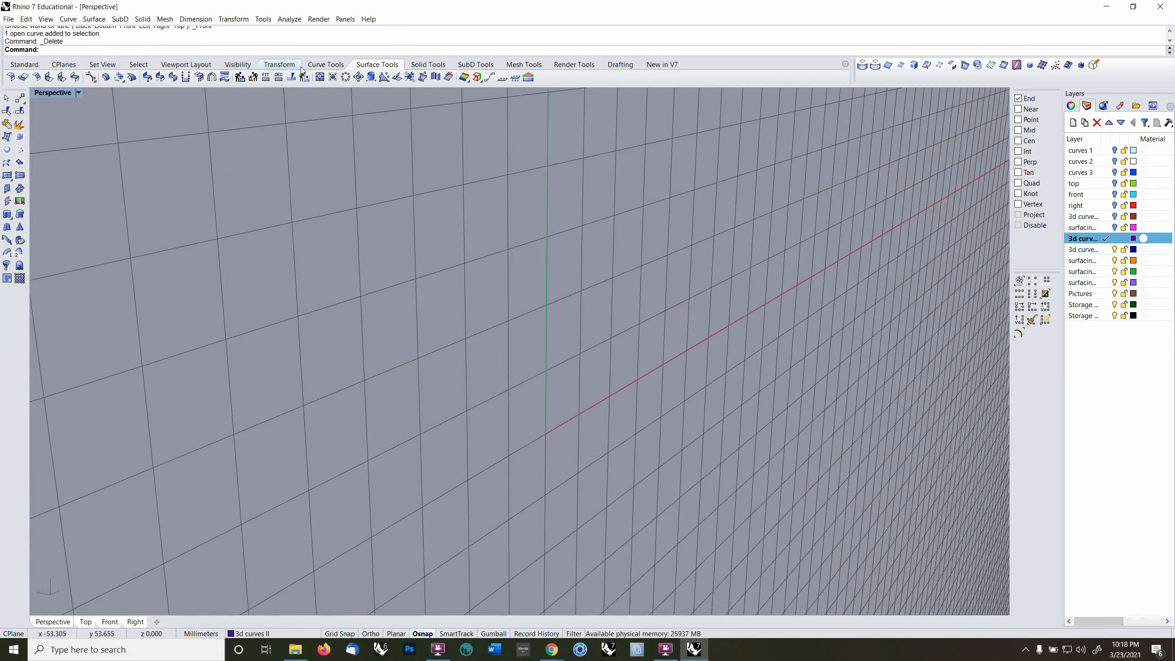
- Draw a circle centred on the origin with a diameter of 17 mm
{"action": "left_click", "coordinate": [326, 64]}
{"action": "left_click", "coordinate": [7, 226]}
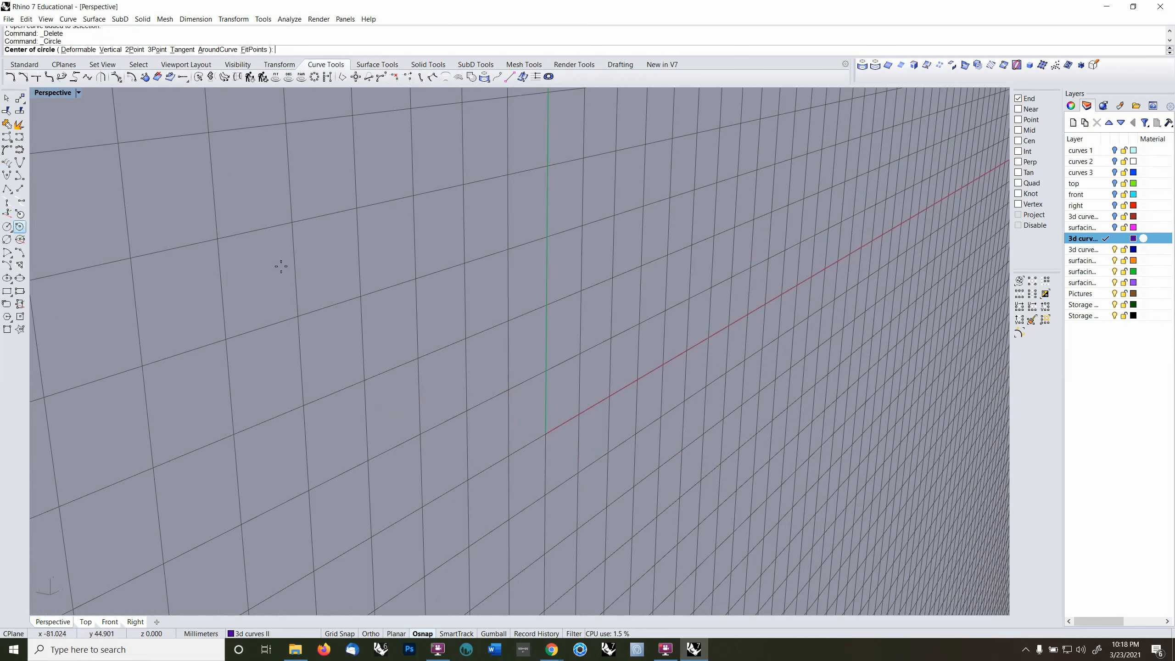
{"action": "type", "text": "0"}
{"action": "key", "text": "Return"}
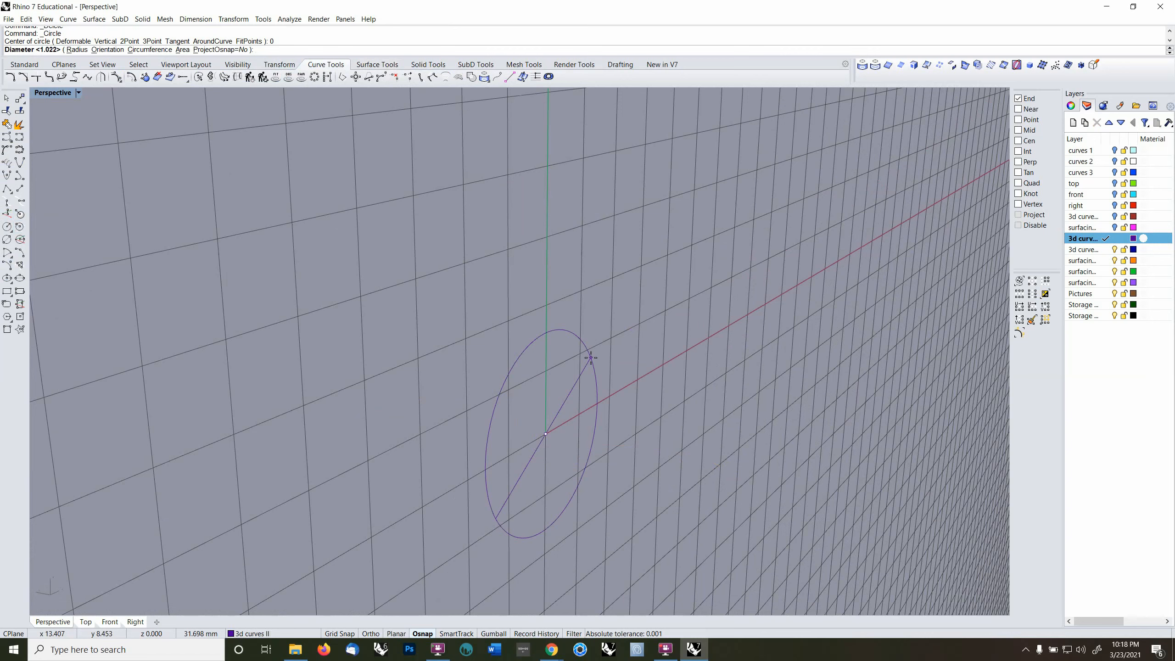
{"action": "type", "text": "d"}
{"action": "key", "text": "Return"}
{"action": "type", "text": "17"}
{"action": "key", "text": "Return"}
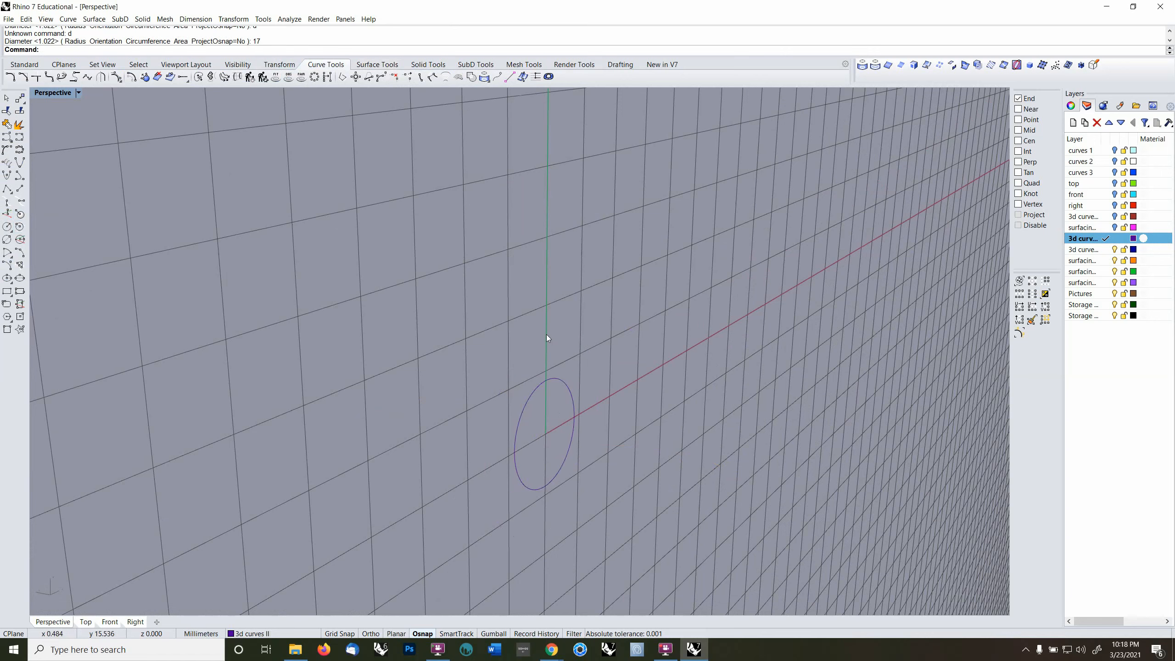
- Try to offset the 17 mm circle outward, and undo the offset
{"action": "left_click", "coordinate": [544, 387]}
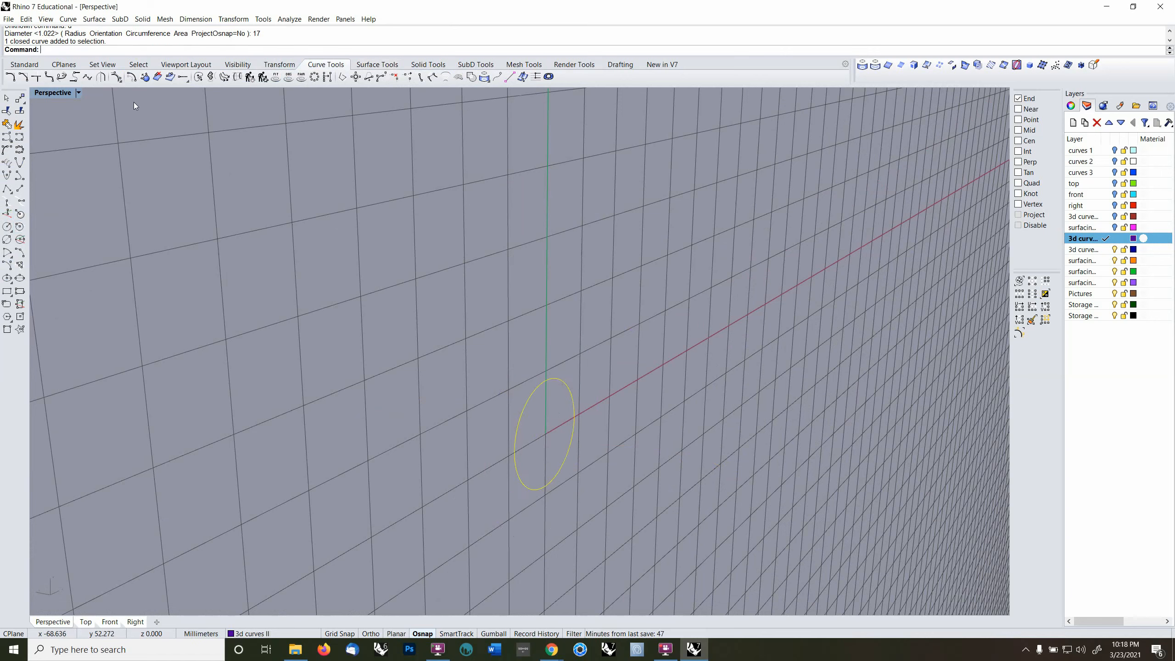
{"action": "left_click", "coordinate": [132, 77]}
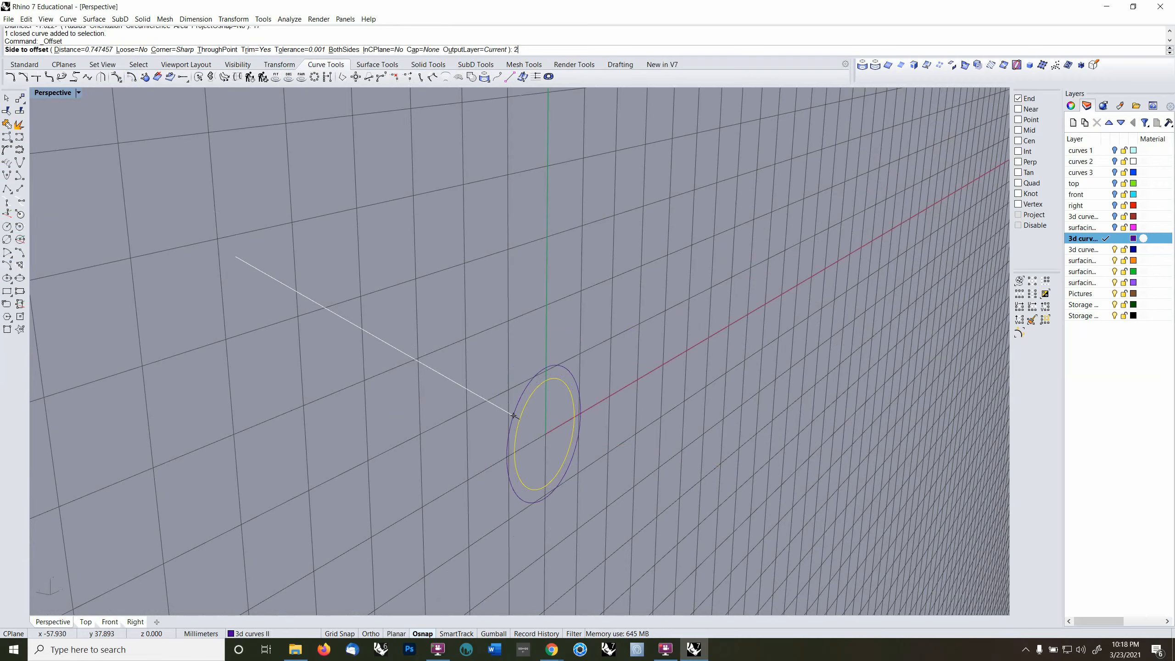
{"action": "type", "text": "2"}
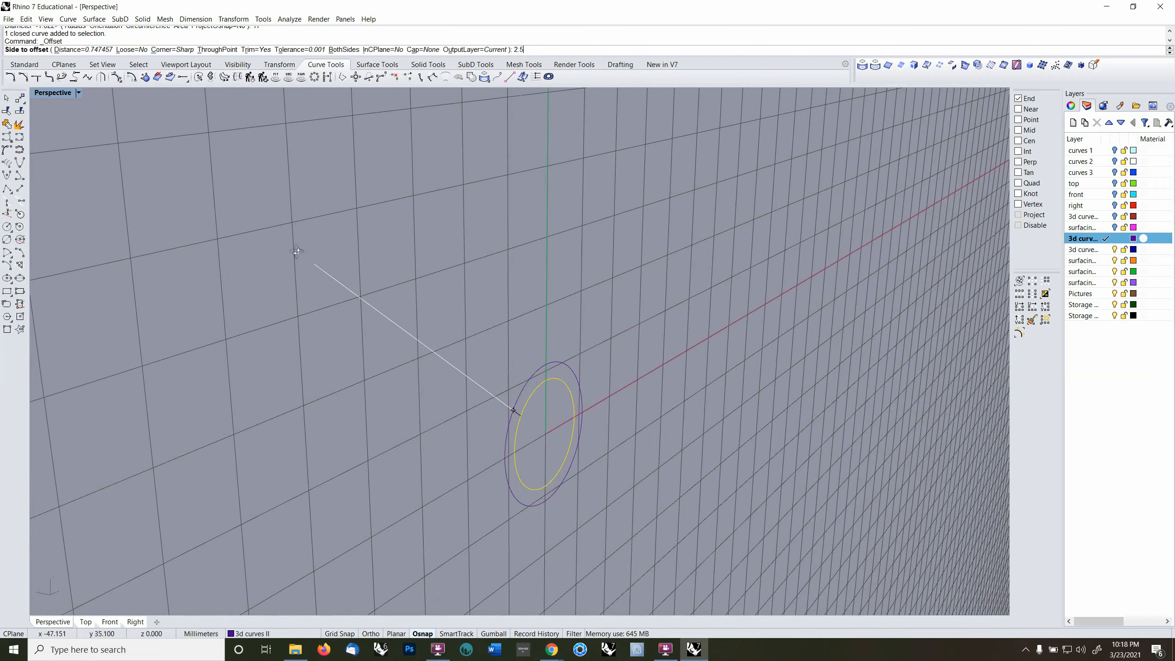
{"action": "right_click_drag", "start_coordinate": [298, 253], "coordinate": [244, 244]}
{"action": "left_click", "coordinate": [375, 361]}
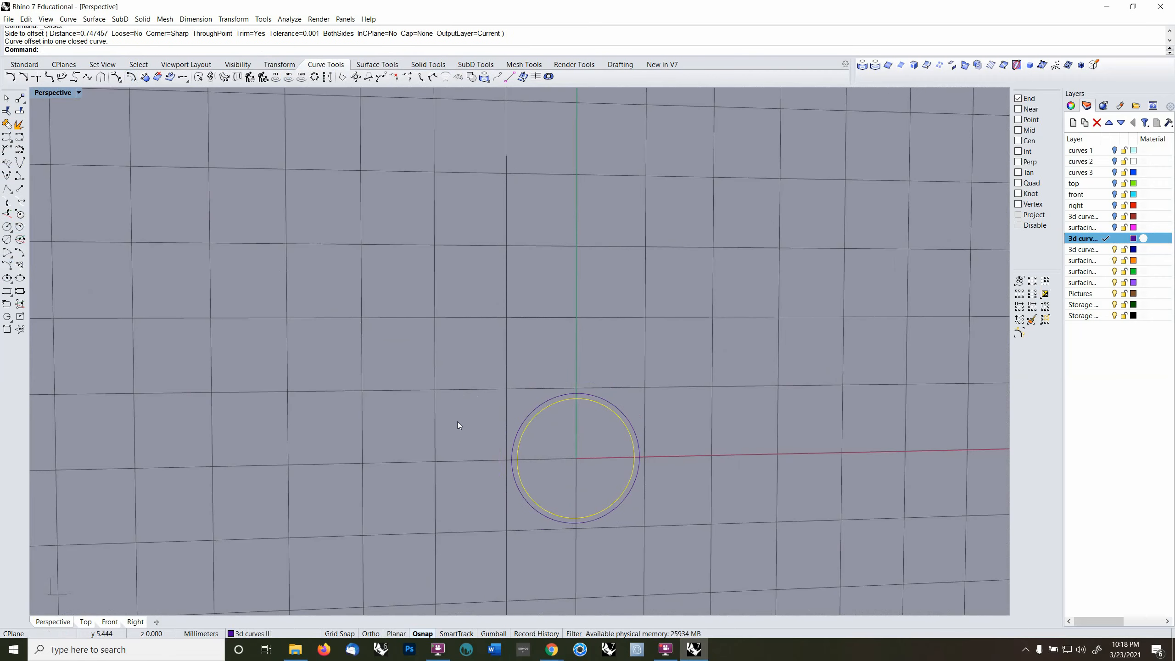
{"action": "key", "text": "ctrl+z"}
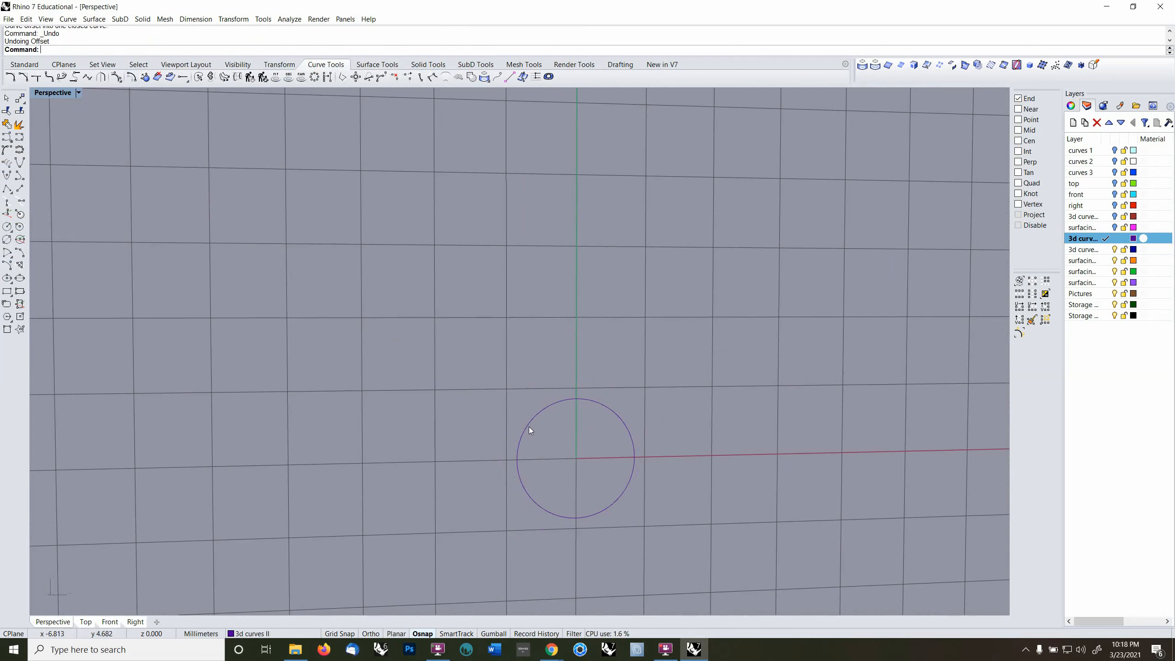
- Offset the 17 mm circle outward by a distance of 2.5 mm
{"action": "key", "text": "Return"}
{"action": "type", "text": "2.5"}
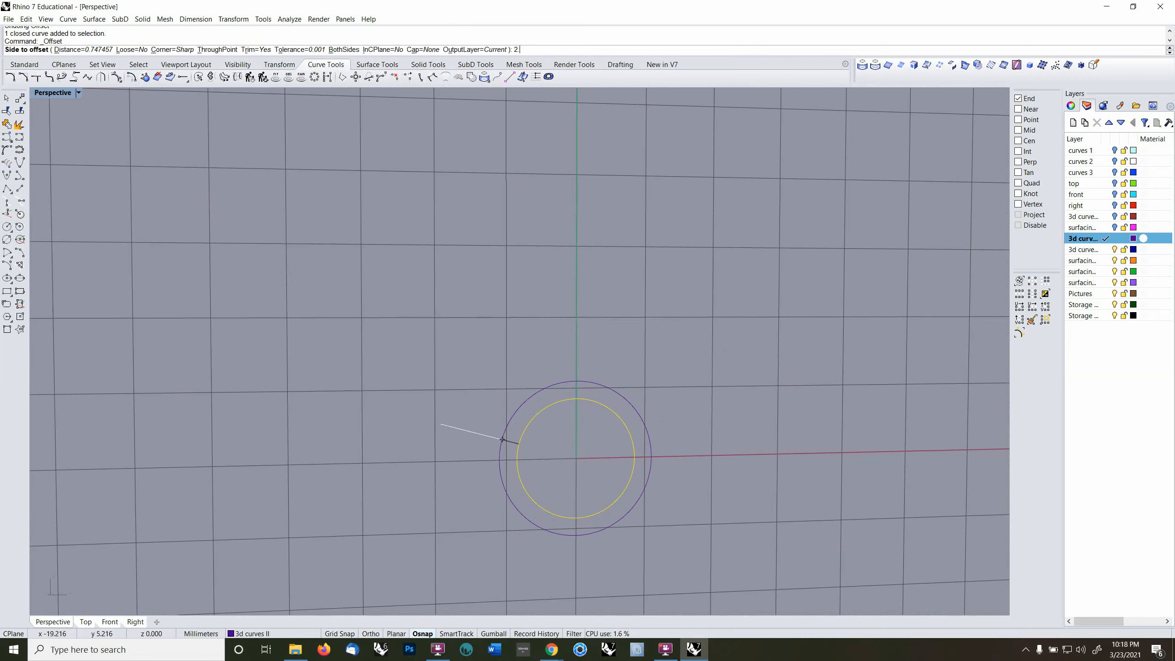
{"action": "key", "text": "Return"}
{"action": "left_click", "coordinate": [522, 337]}
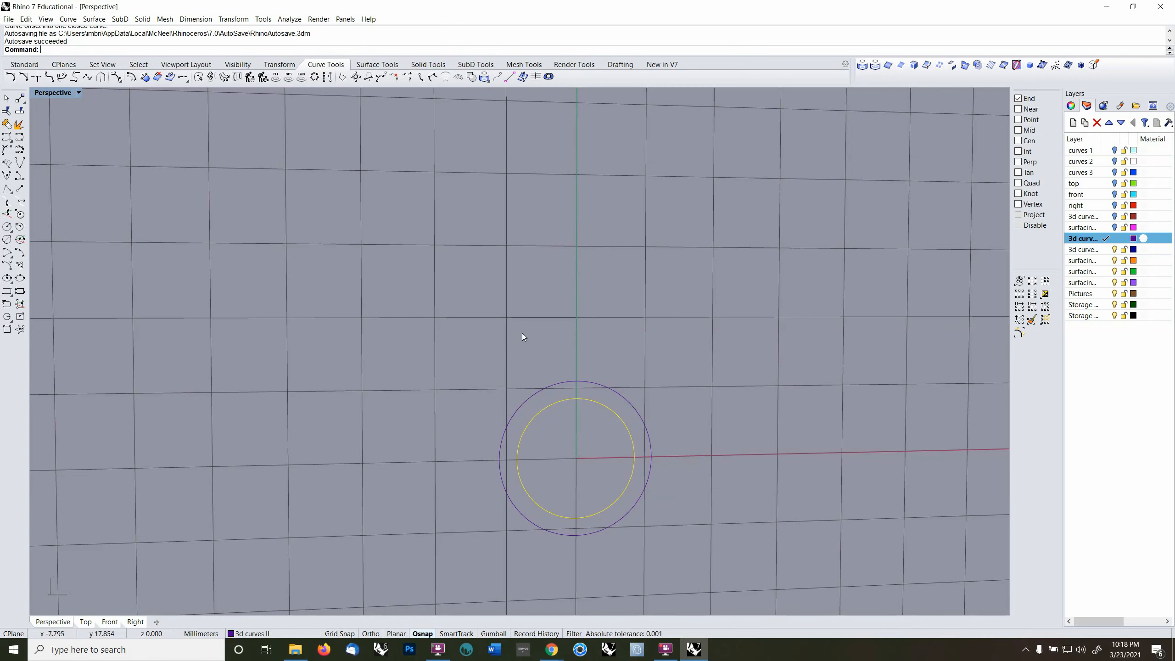
{"action": "scroll", "coordinate": [632, 446], "scroll_direction": "down", "scroll_amount": 5}
{"action": "key", "text": "ctrl+z"}
{"action": "scroll", "coordinate": [566, 420], "scroll_direction": "up", "scroll_amount": 6}
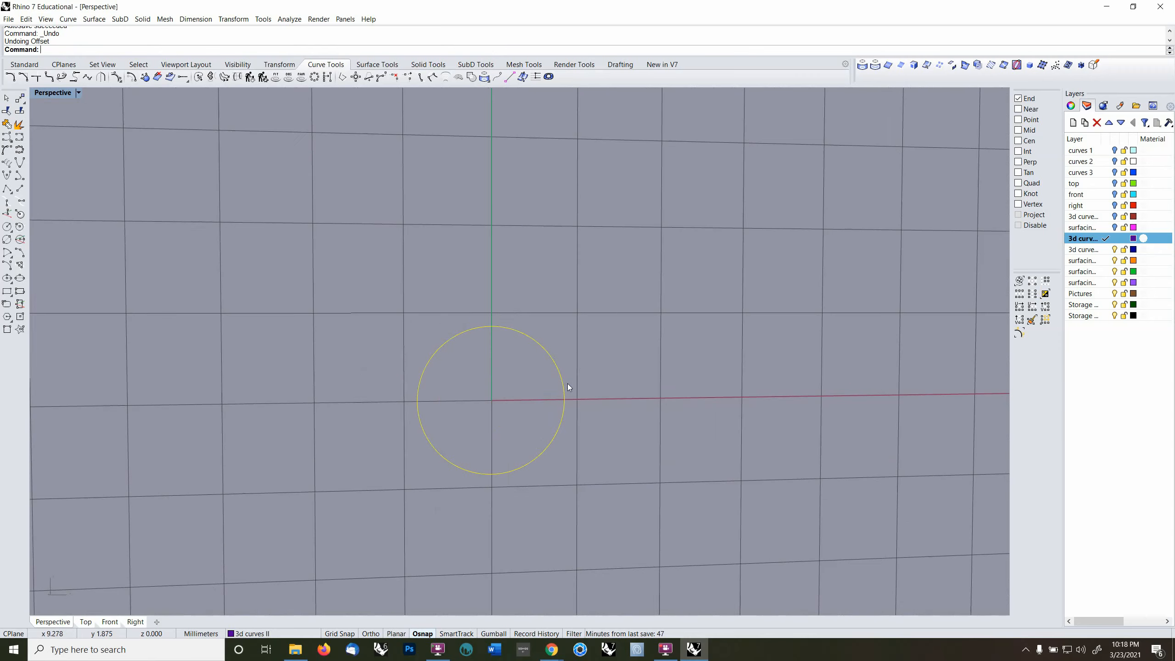
{"action": "key", "text": "Return"}
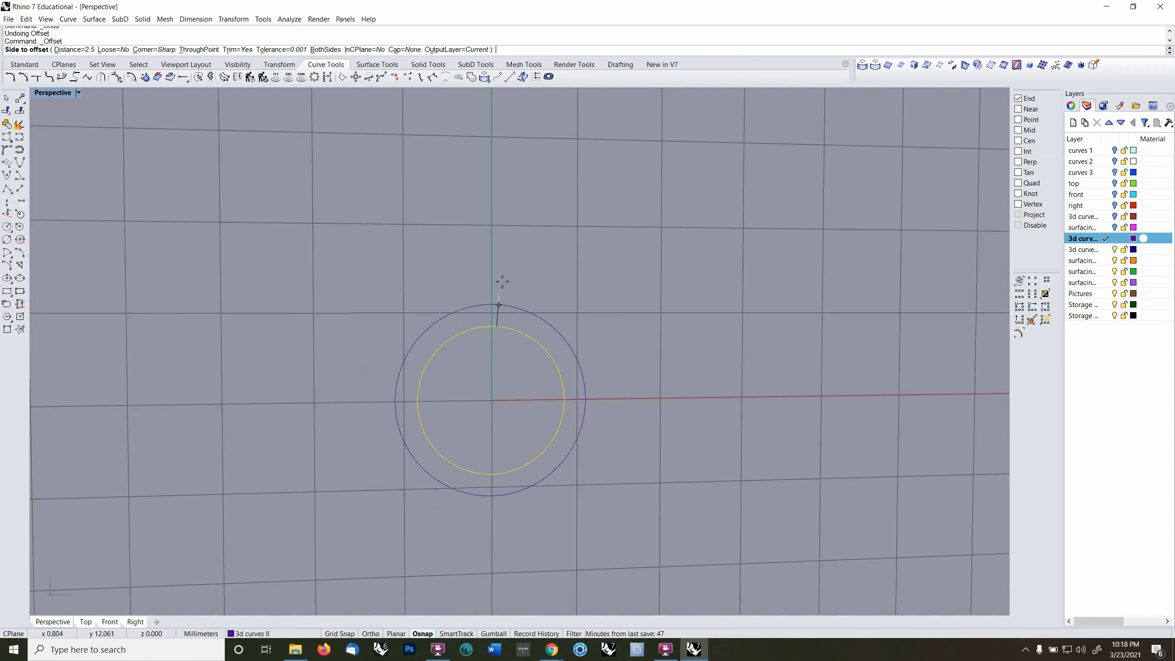
{"action": "left_click", "coordinate": [497, 249]}
{"action": "right_click_drag", "start_coordinate": [593, 417], "coordinate": [630, 404]}
{"action": "left_click", "coordinate": [521, 475]}
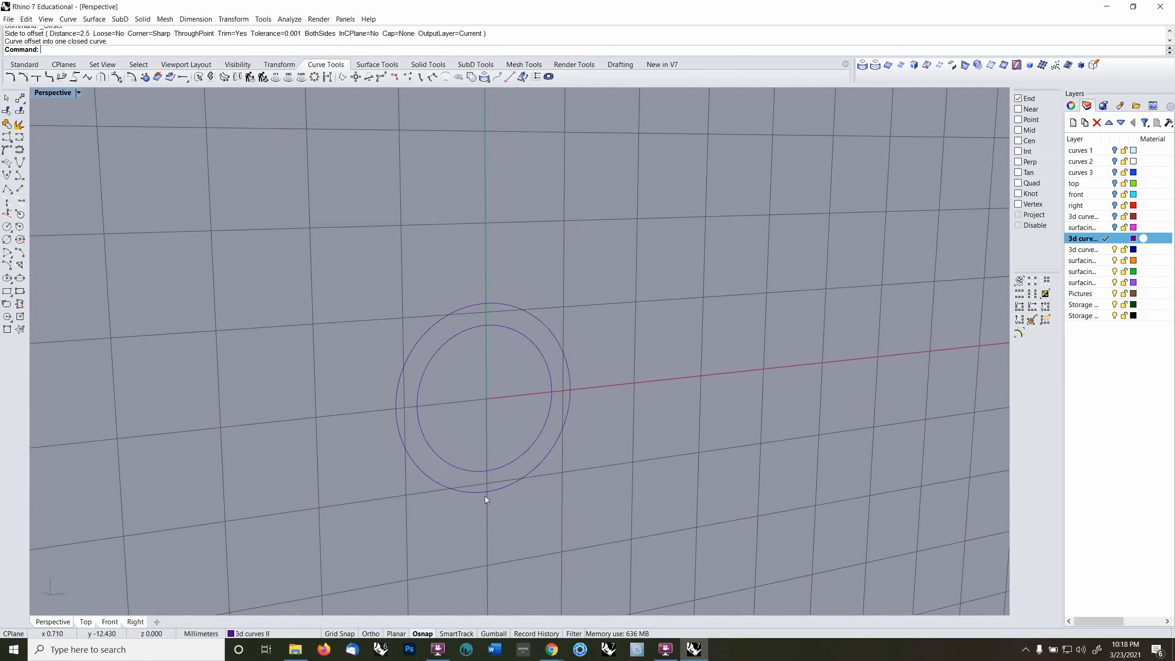
- Offset the inner circle outward by a smaller distance to add a guide circle between the two circles
{"action": "scroll", "coordinate": [485, 497], "scroll_direction": "up", "scroll_amount": 5}
{"action": "left_click", "coordinate": [492, 457]}
{"action": "scroll", "coordinate": [466, 433], "scroll_direction": "down", "scroll_amount": 3}
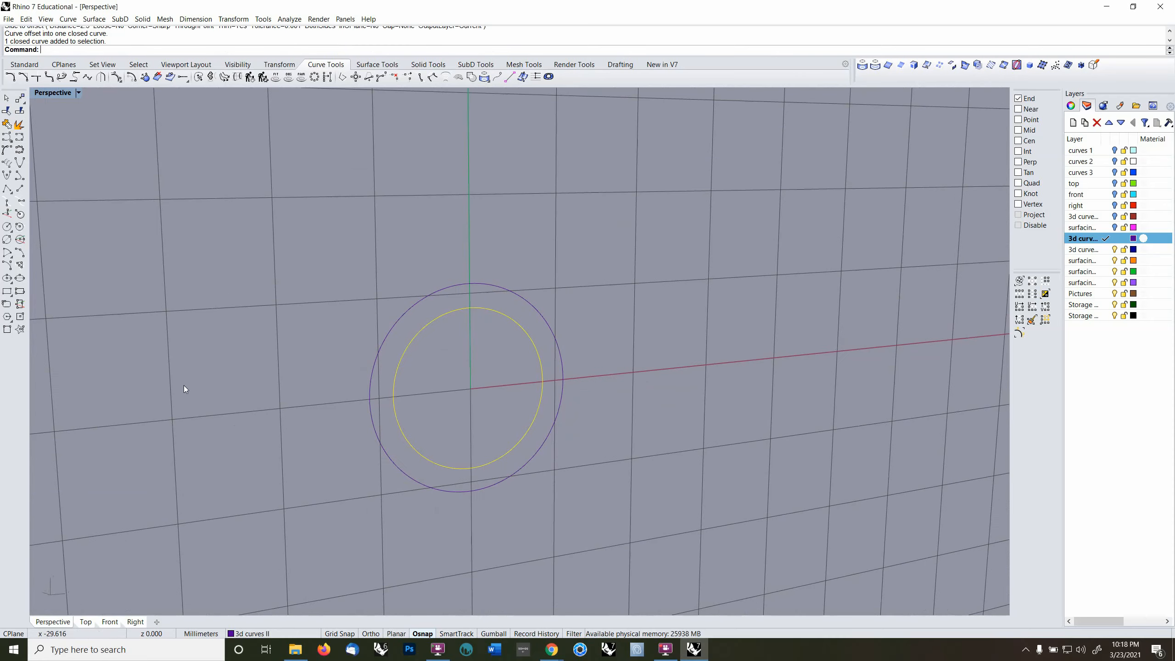
{"action": "left_click", "coordinate": [130, 77]}
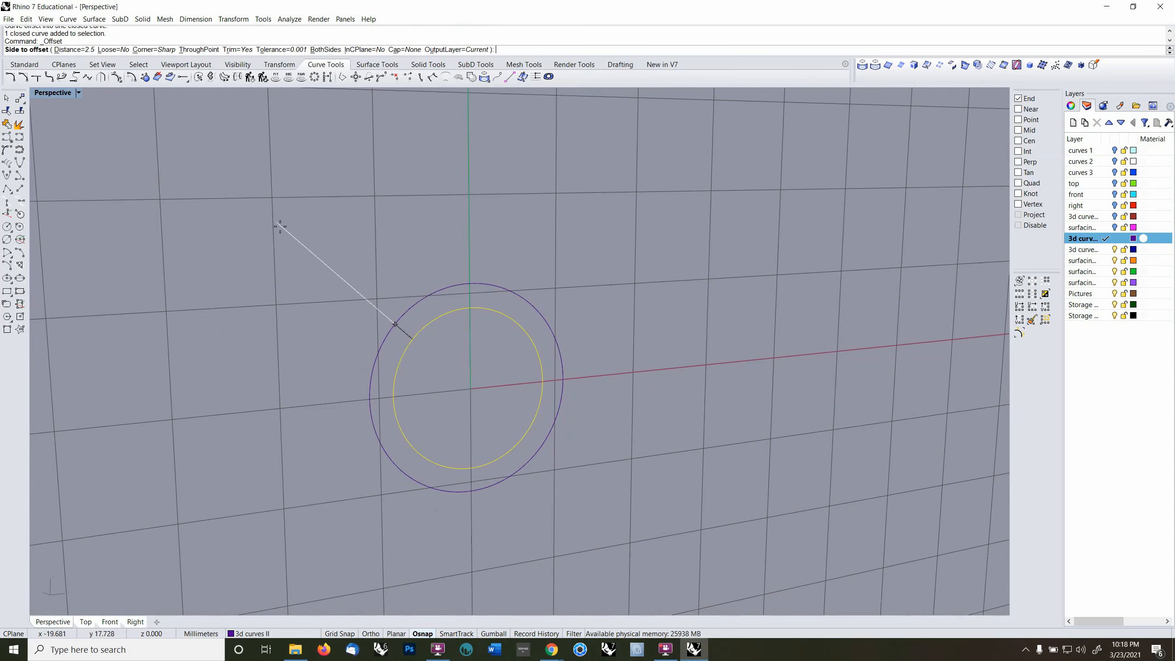
{"action": "type", "text": "1."}
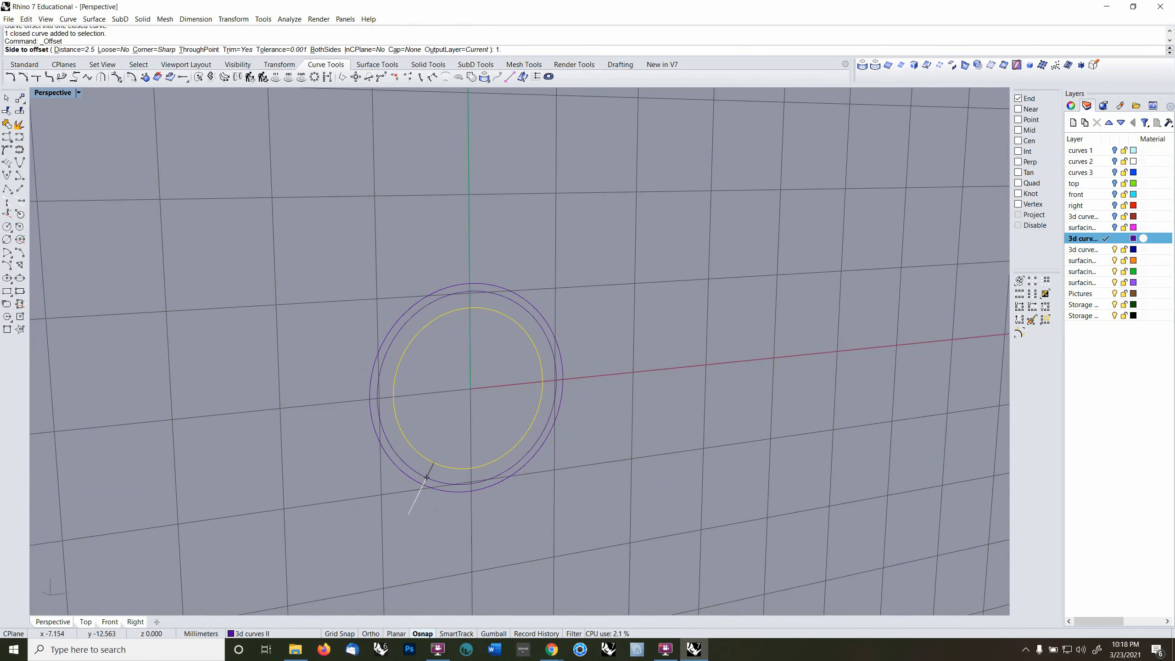
{"action": "key", "text": "Return"}
{"action": "left_click", "coordinate": [408, 514]}
- With only the Quad snap active, move the outer circle's lowest quadrant onto the middle circle's lowest quadrant, and delete the middle circle
{"action": "scroll", "coordinate": [503, 461], "scroll_direction": "up", "scroll_amount": 2}
{"action": "left_click", "coordinate": [513, 481]}
{"action": "type", "text": "m"}
{"action": "key", "text": "Return"}
{"action": "right_click", "coordinate": [1018, 183]}
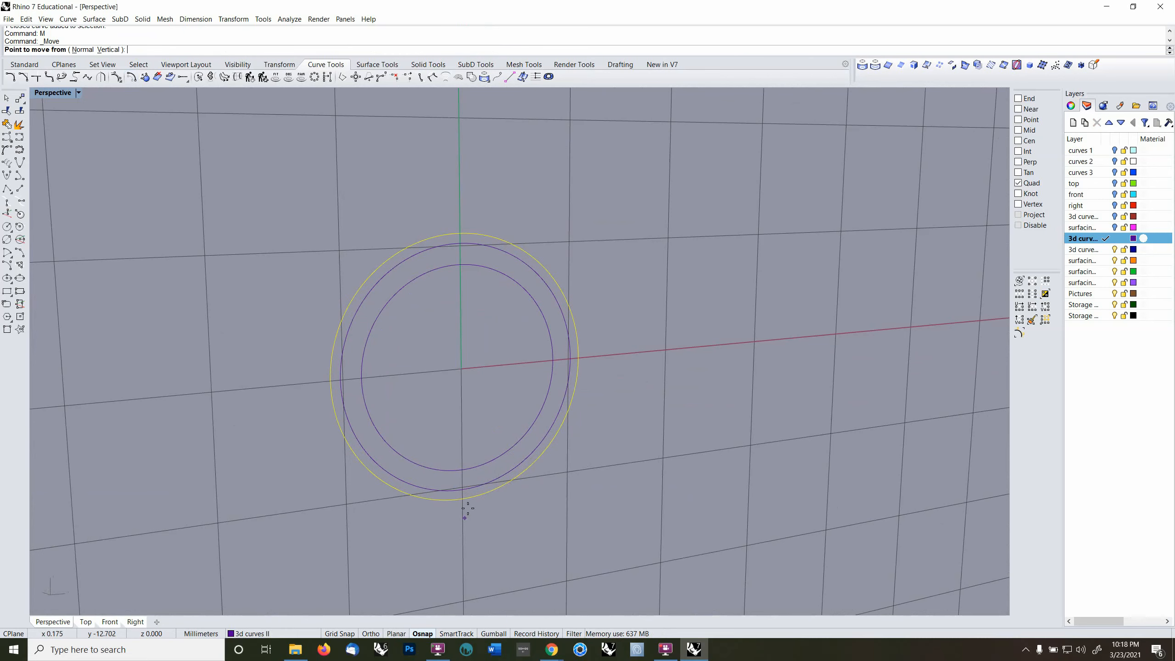
{"action": "left_click", "coordinate": [468, 508]}
{"action": "left_click", "coordinate": [461, 486]}
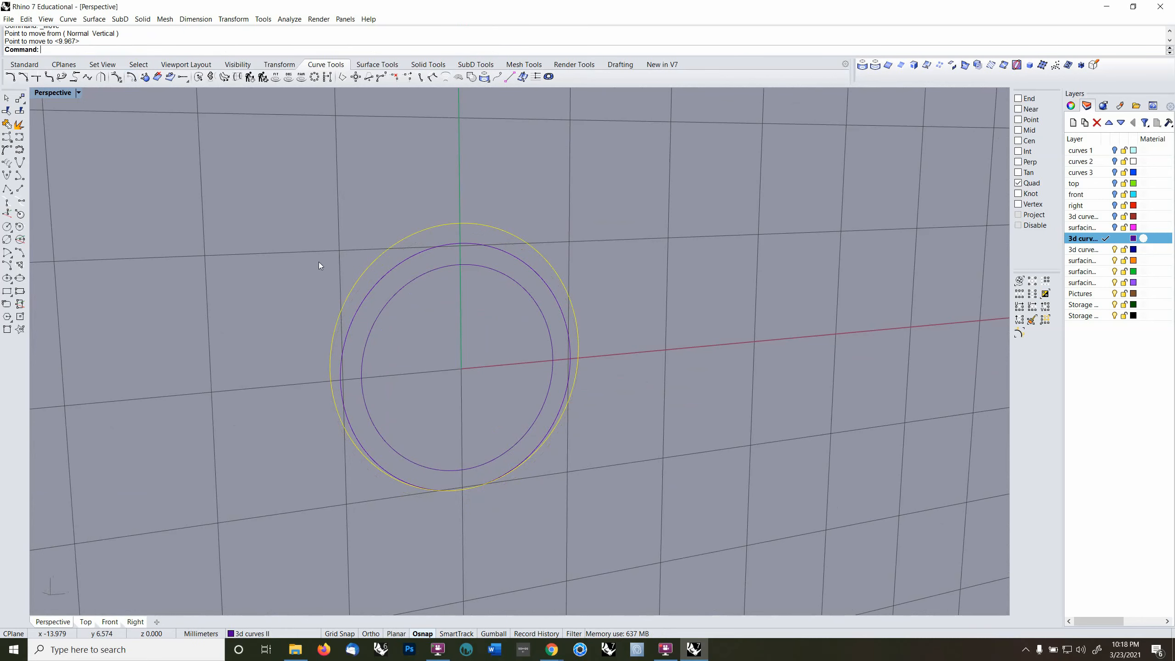
{"action": "left_click", "coordinate": [398, 273]}
{"action": "key", "text": "Delete"}
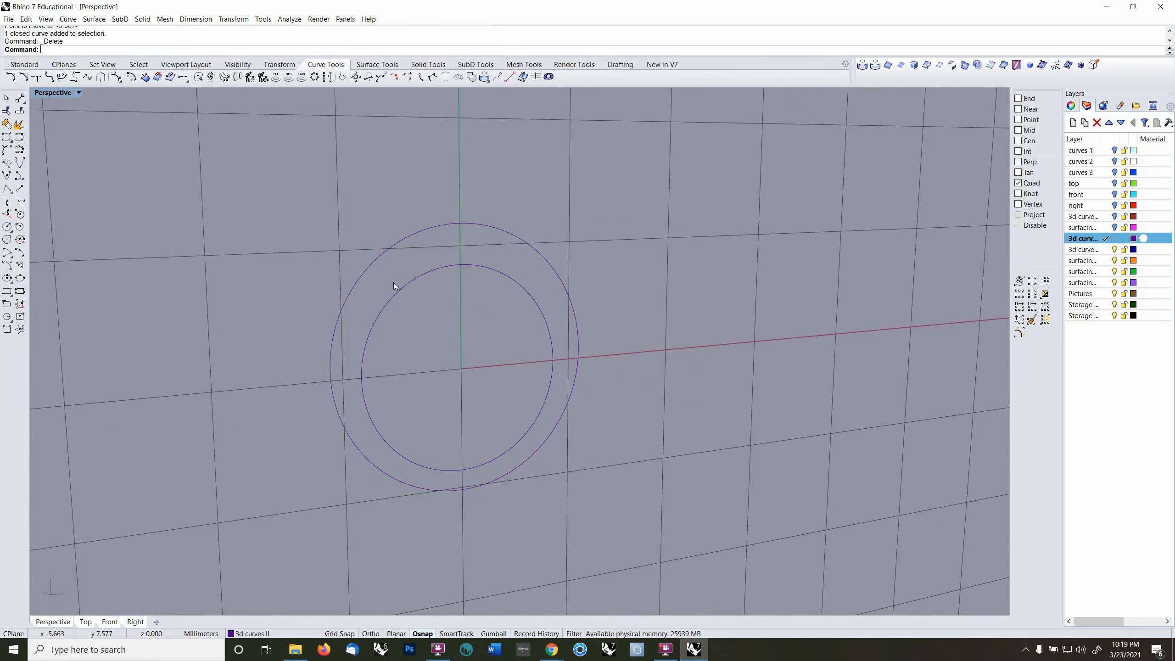
- Adjust the closed curve seams of both circles so each seam point sits at the circle's lowest quadrant
{"action": "right_click_drag", "start_coordinate": [393, 282], "coordinate": [430, 311]}
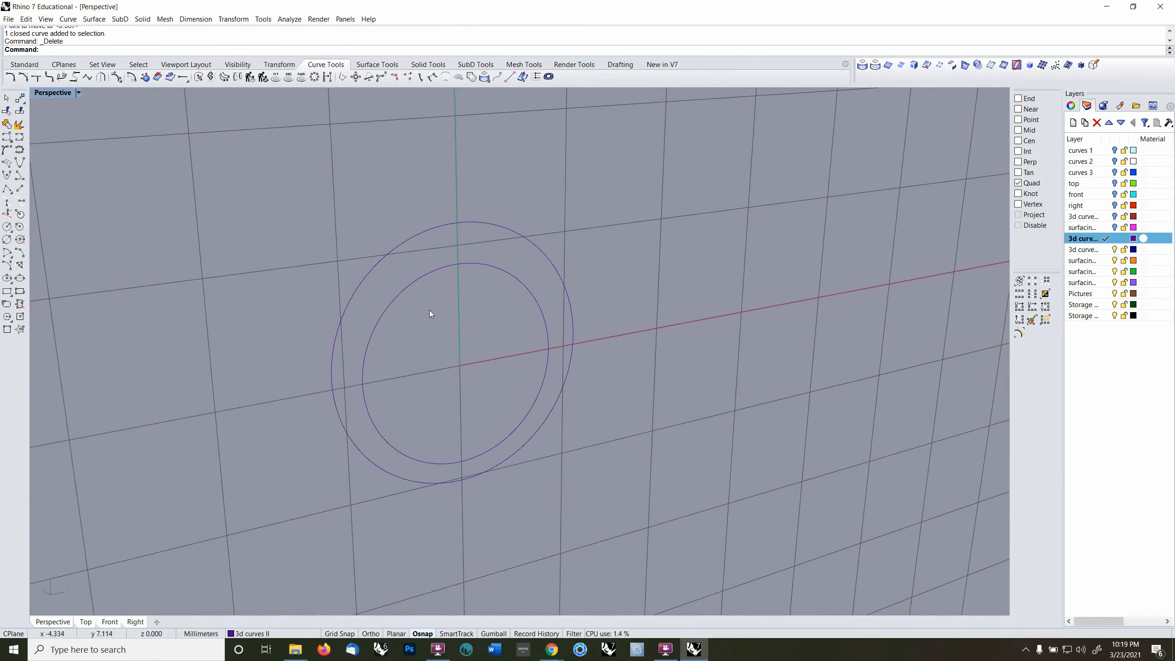
{"action": "left_click_drag", "start_coordinate": [552, 500], "coordinate": [387, 361]}
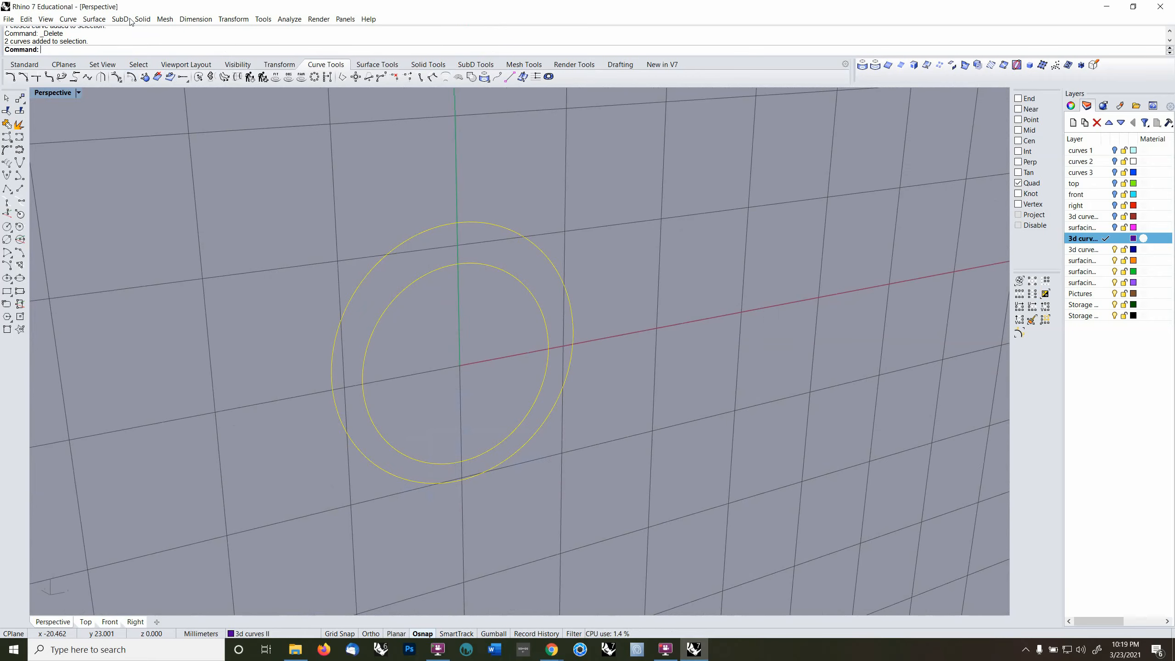
{"action": "left_click", "coordinate": [68, 19]}
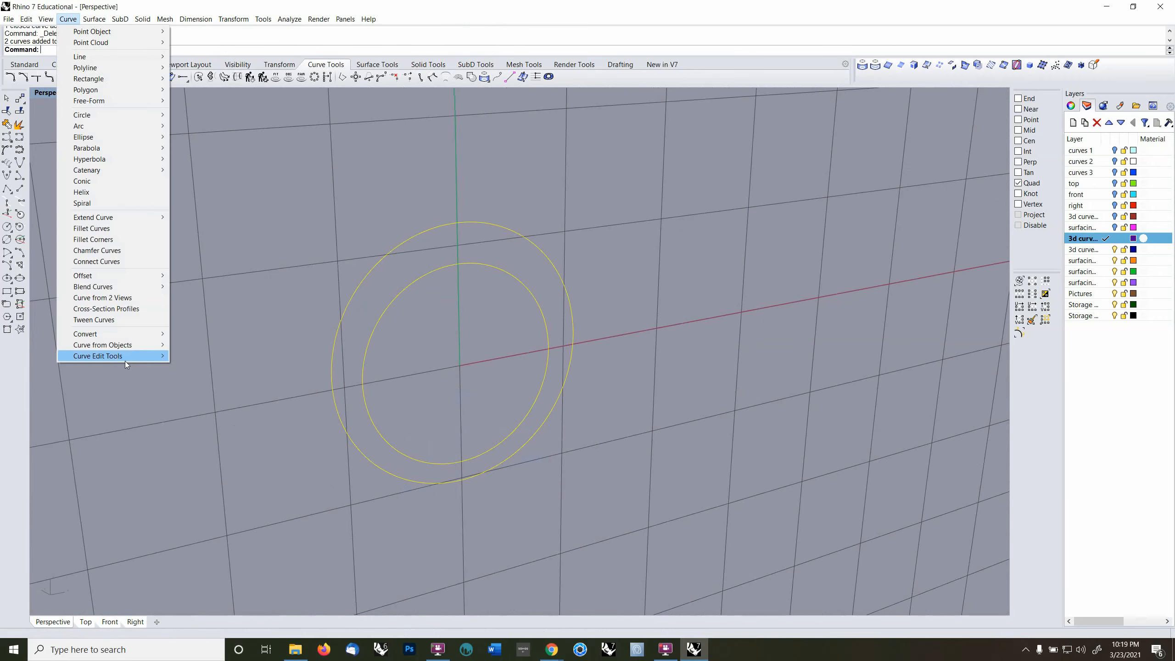
{"action": "mouse_move", "coordinate": [126, 360]}
{"action": "left_click", "coordinate": [235, 426]}
{"action": "left_click", "coordinate": [572, 344]}
{"action": "left_click", "coordinate": [461, 480]}
{"action": "left_click", "coordinate": [548, 349]}
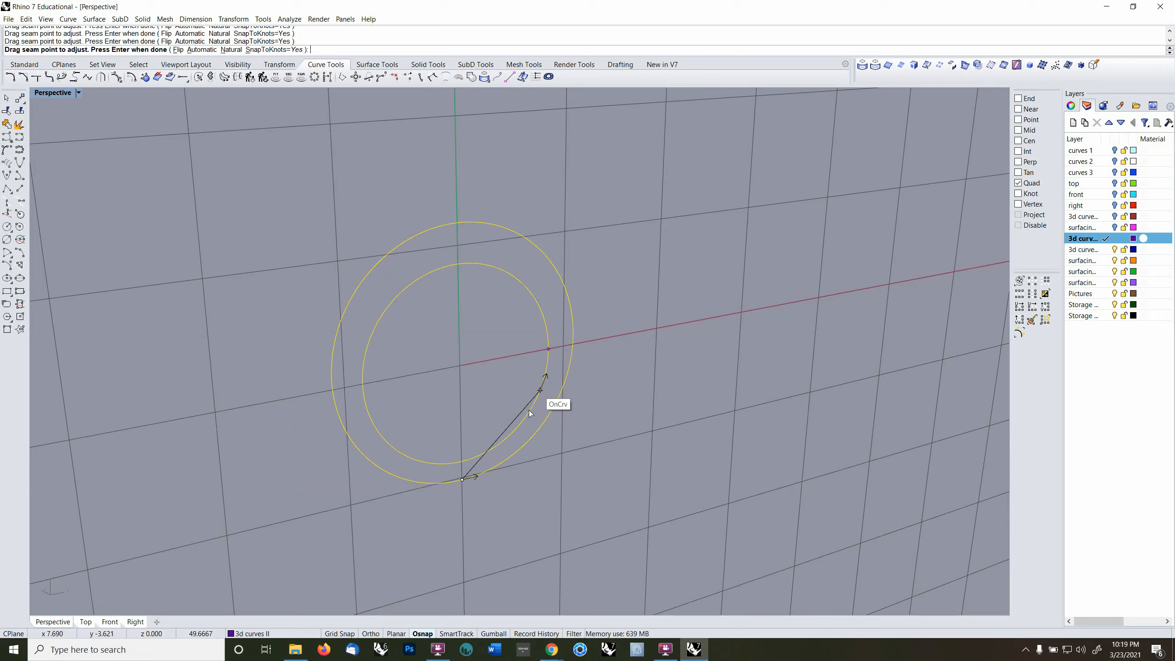
{"action": "left_click", "coordinate": [461, 461]}
{"action": "key", "text": "Return"}
- Select the inner and outer circles and make surfacing 1 the current layer
{"action": "right_click_drag", "start_coordinate": [525, 508], "coordinate": [507, 491]}
{"action": "left_click", "coordinate": [493, 439]}
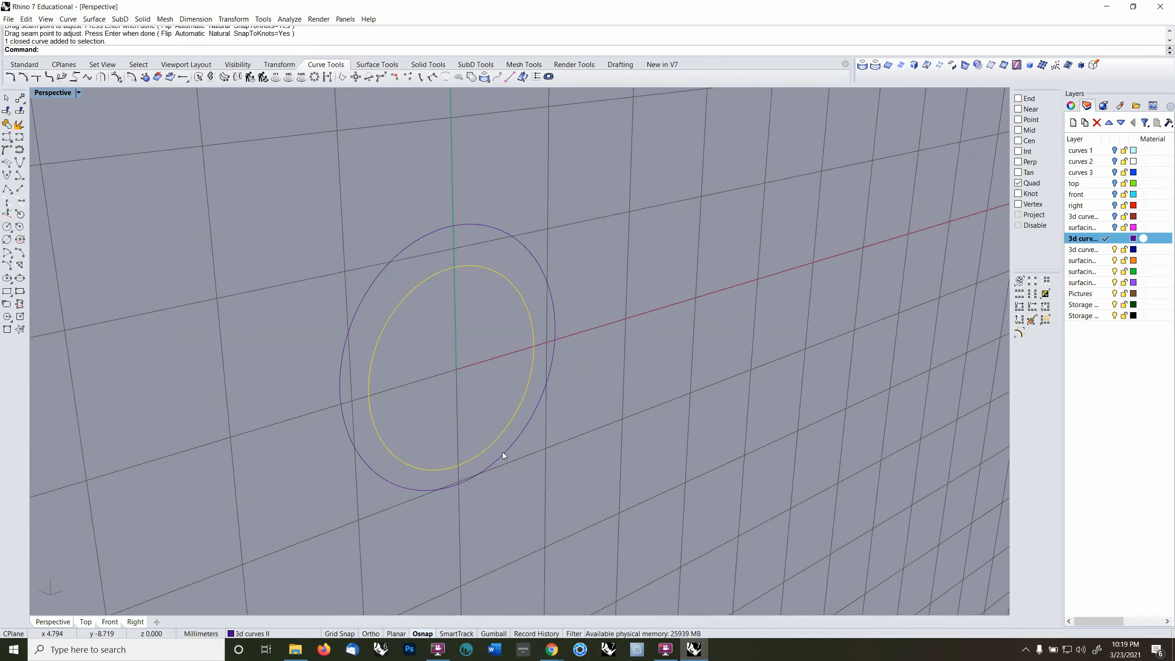
{"action": "left_click", "coordinate": [503, 458]}
{"action": "right_click_drag", "start_coordinate": [506, 439], "coordinate": [539, 408]}
{"action": "left_click", "coordinate": [1105, 261]}
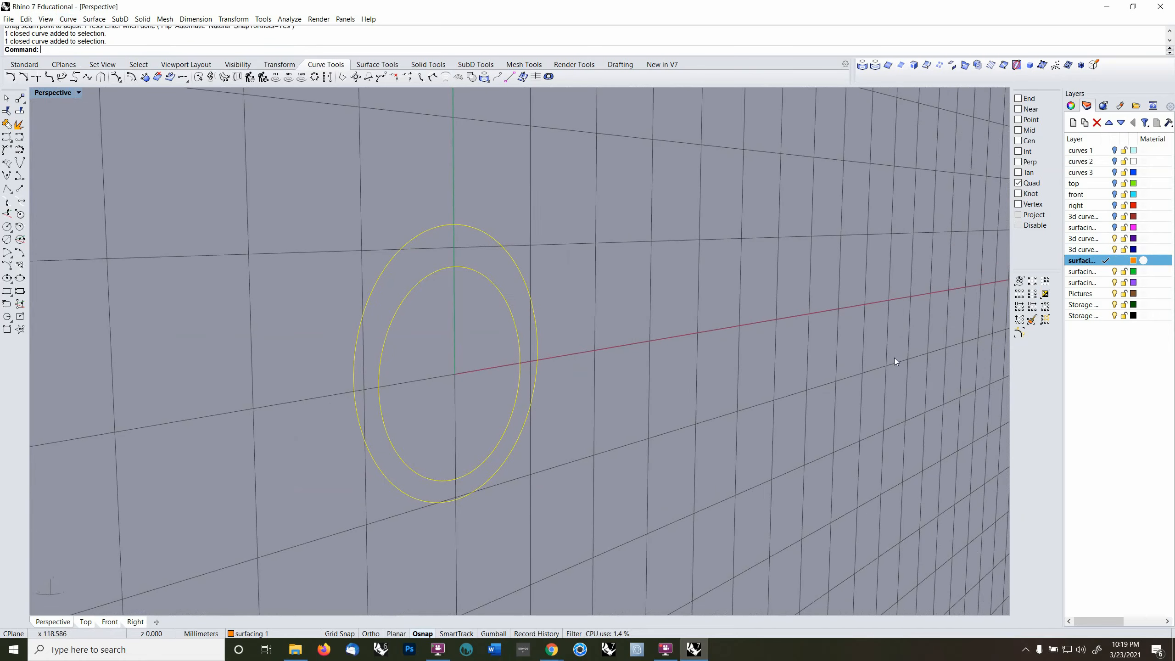
{"action": "right_click_drag", "start_coordinate": [894, 359], "coordinate": [752, 404]}
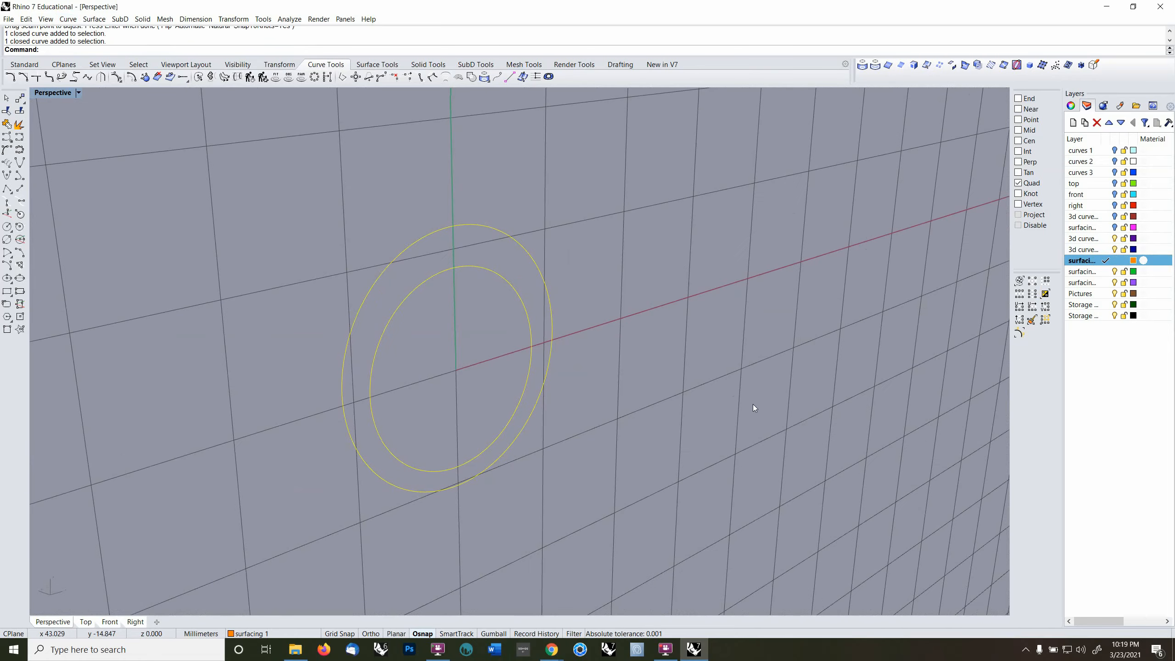
{"action": "left_click", "coordinate": [376, 65]}
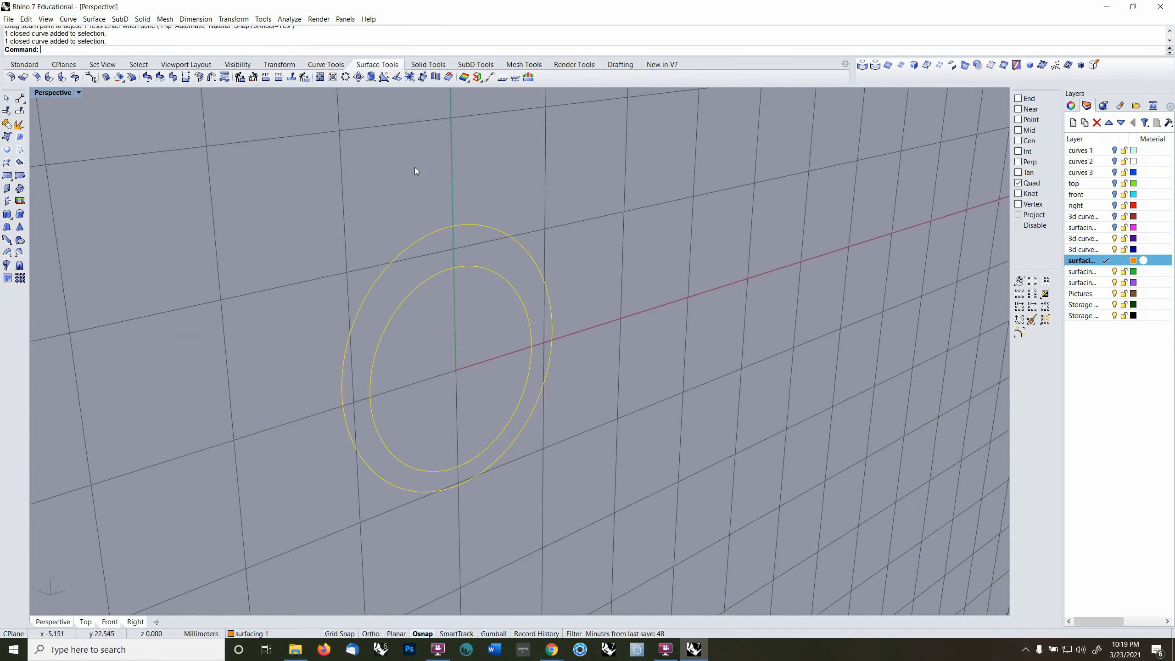
{"action": "mouse_move", "coordinate": [557, 390]}
{"action": "right_mouse_down"}
{"action": "mouse_move", "coordinate": [596, 374]}
{"action": "mouse_move", "coordinate": [558, 388]}
{"action": "right_mouse_up"}
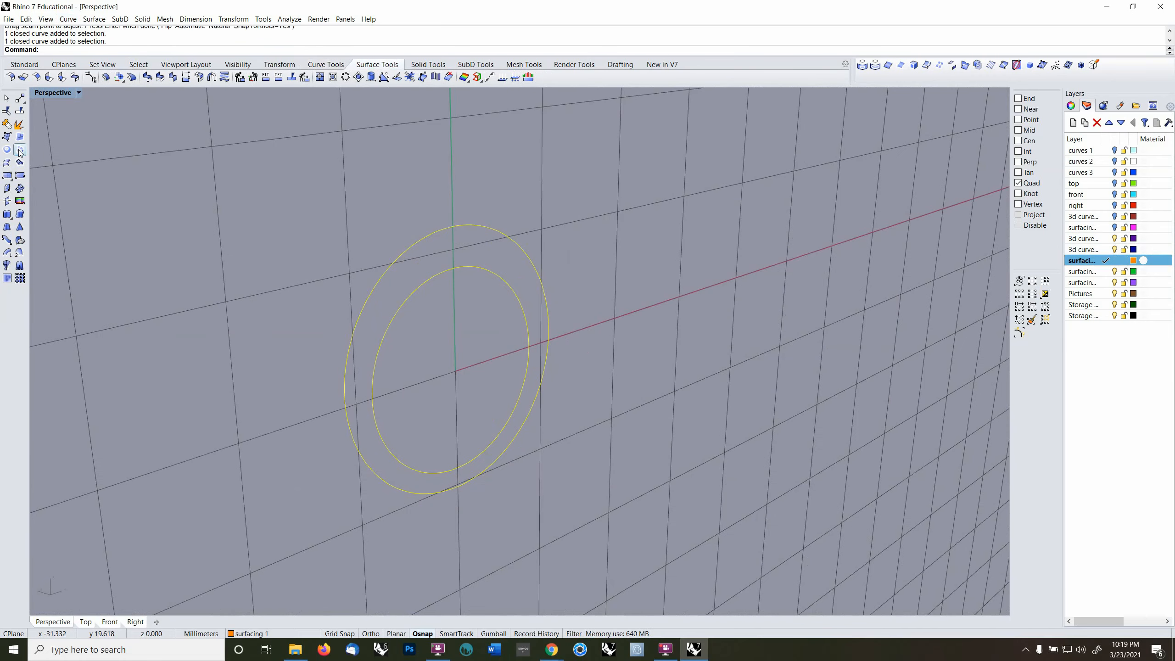
{"action": "left_click", "coordinate": [8, 124]}
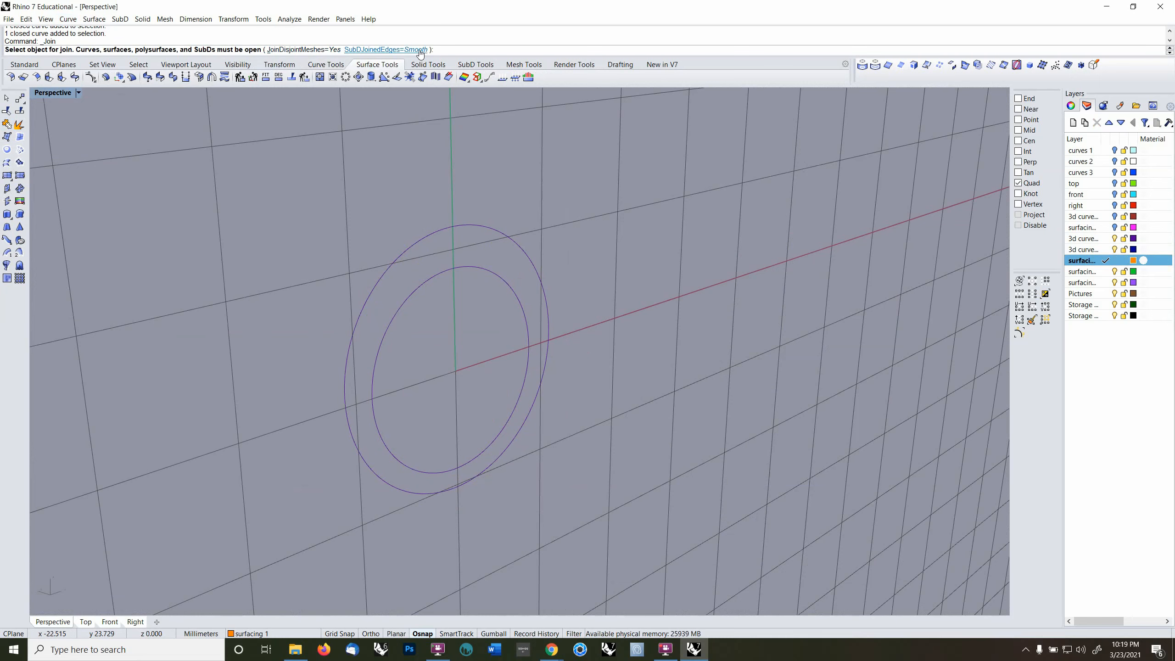
{"action": "key", "text": "Escape"}
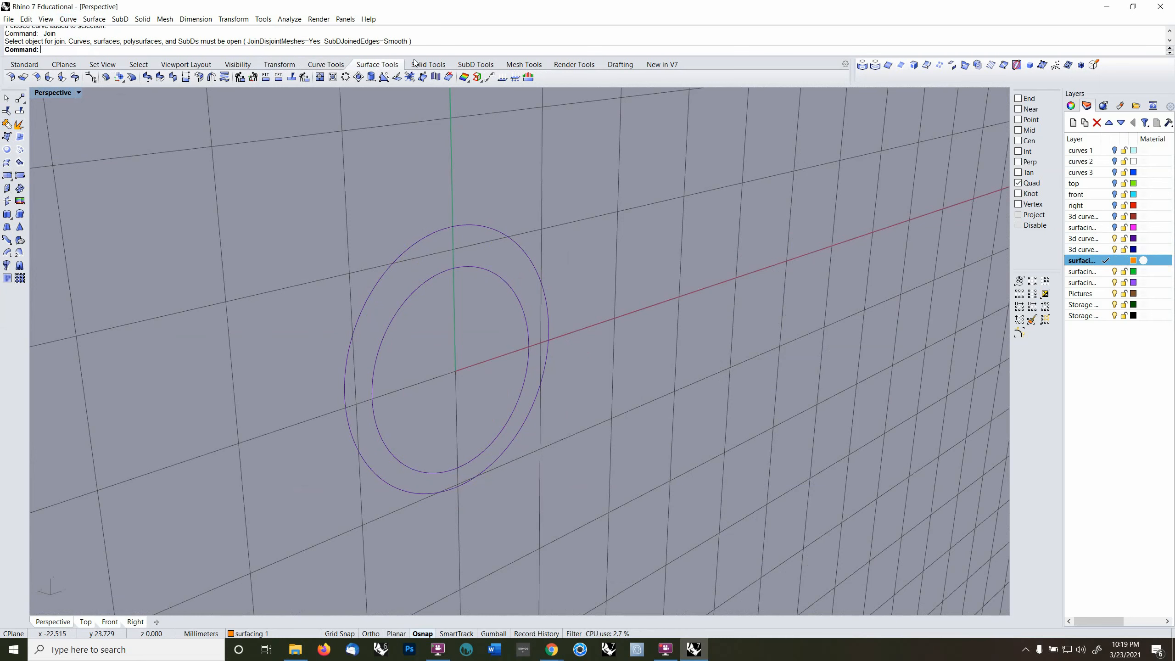
{"action": "left_click", "coordinate": [19, 227]}
{"action": "left_click", "coordinate": [429, 284]}
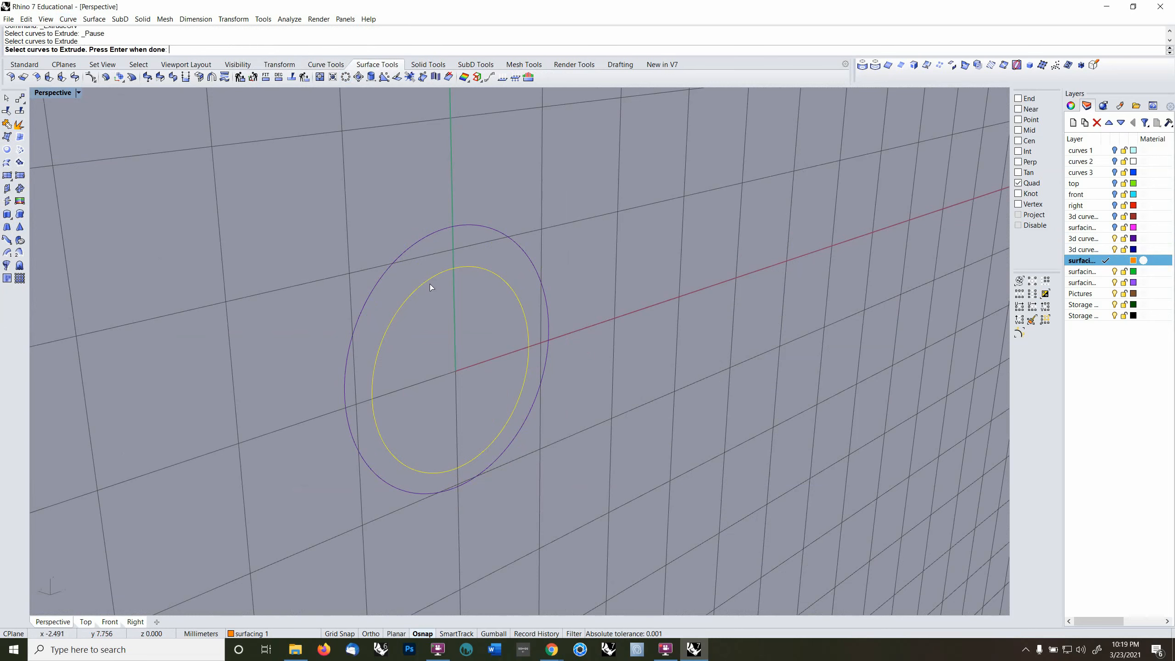
{"action": "left_click", "coordinate": [407, 251]}
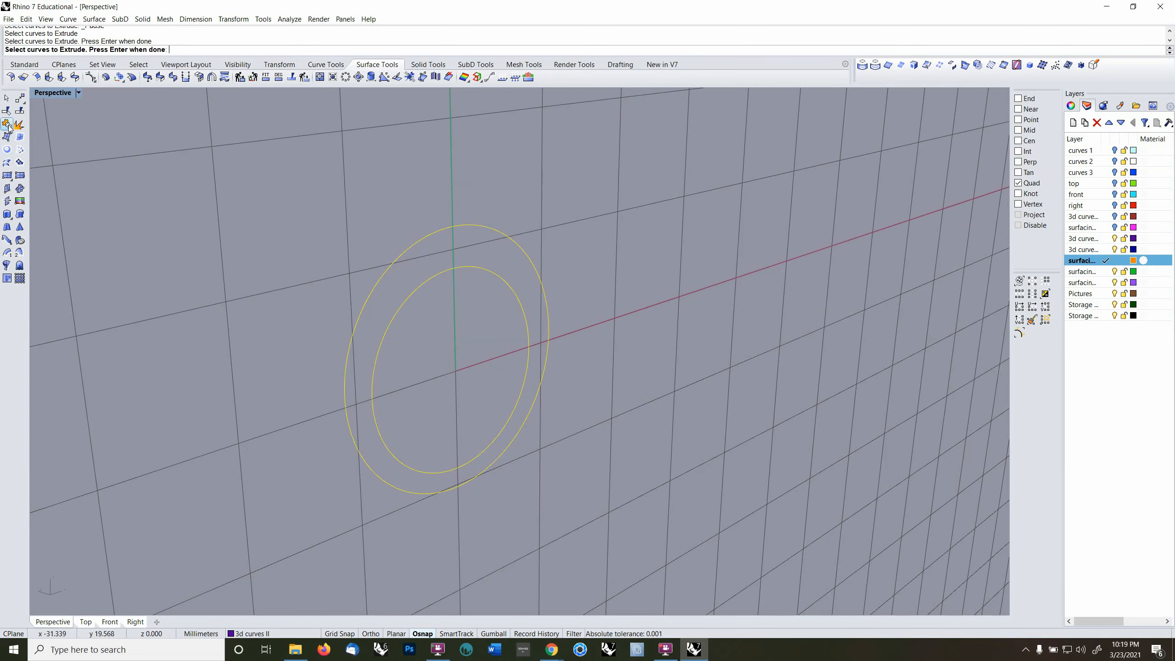
- Extrude the inner and outer circles about 2.7 mm to both sides as a capped solid ring
{"action": "left_click", "coordinate": [7, 216]}
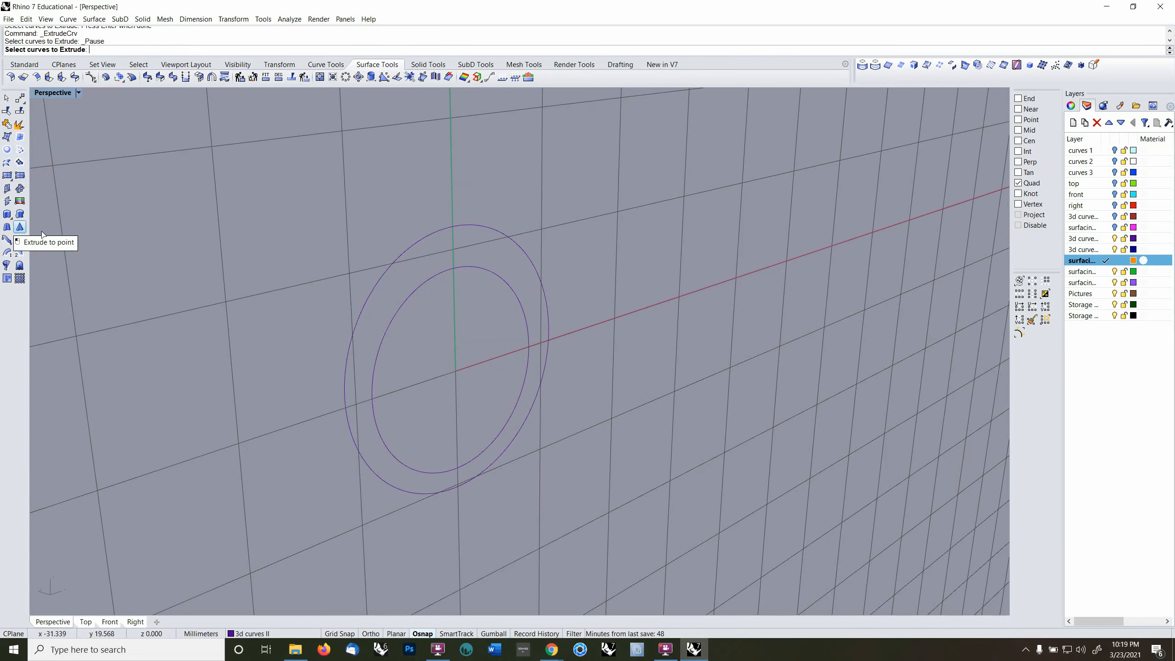
{"action": "left_click", "coordinate": [354, 316]}
{"action": "left_click", "coordinate": [380, 332]}
{"action": "key", "text": "Return"}
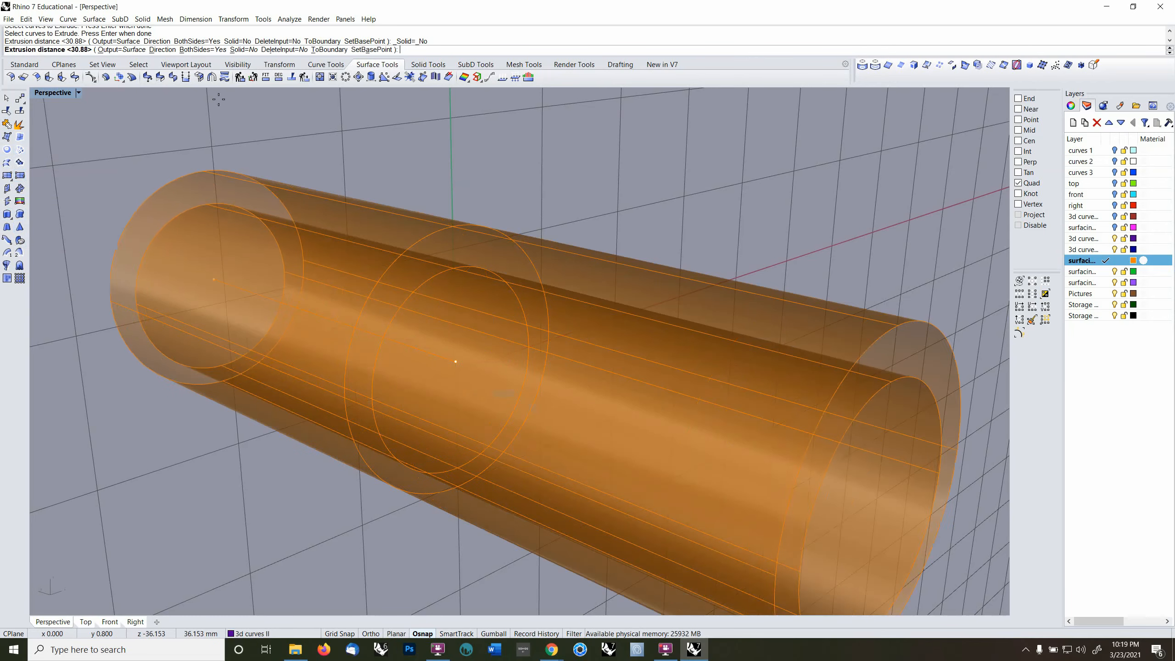
{"action": "left_click", "coordinate": [241, 50]}
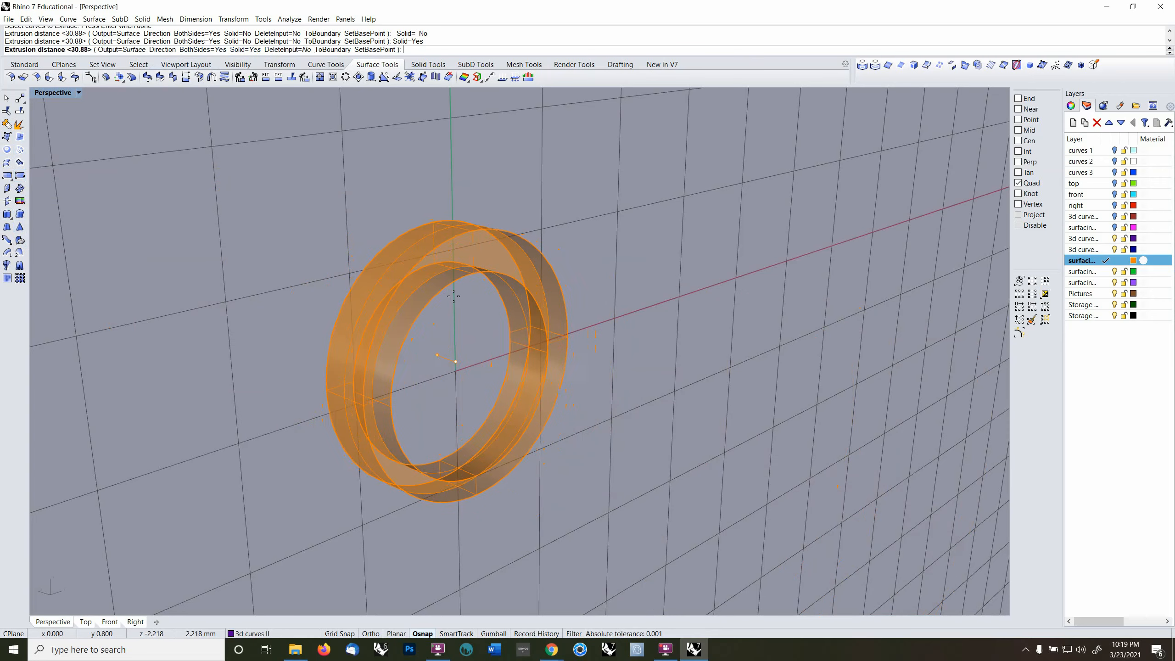
{"action": "left_click", "coordinate": [449, 296]}
- Examine the solid ring and undo its extrusion
{"action": "right_click_drag", "start_coordinate": [453, 298], "coordinate": [401, 316]}
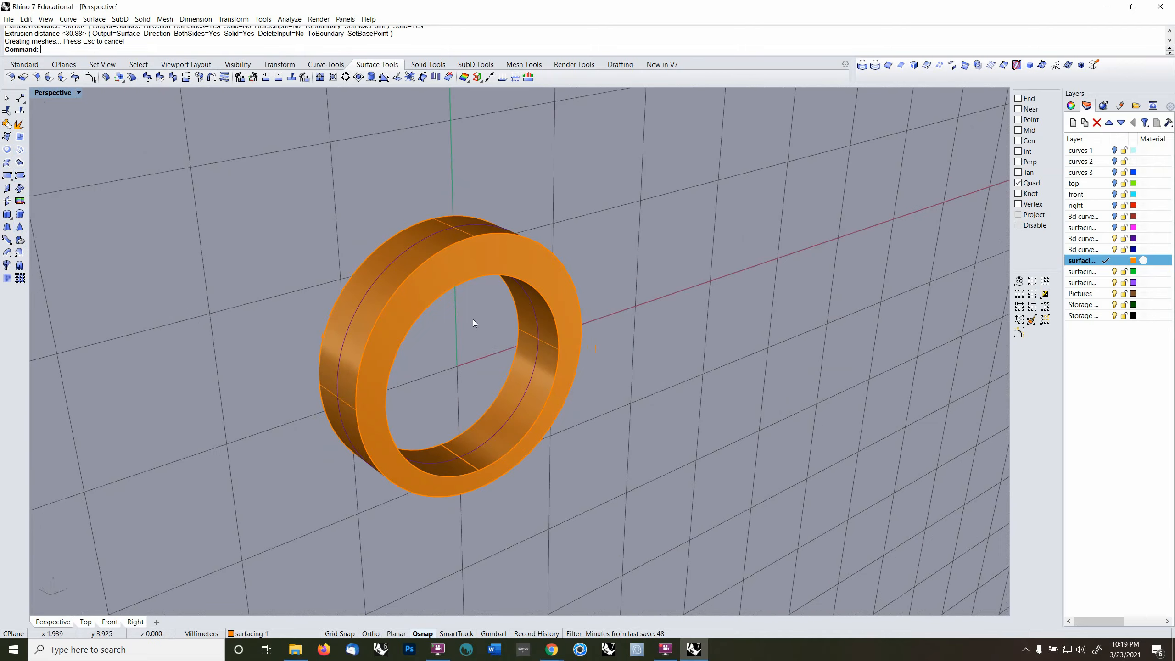
{"action": "mouse_move", "coordinate": [473, 320]}
{"action": "right_mouse_down"}
{"action": "mouse_move", "coordinate": [451, 296]}
{"action": "mouse_move", "coordinate": [498, 321]}
{"action": "mouse_move", "coordinate": [486, 332]}
{"action": "right_mouse_up"}
{"action": "key", "text": "ctrl+z"}
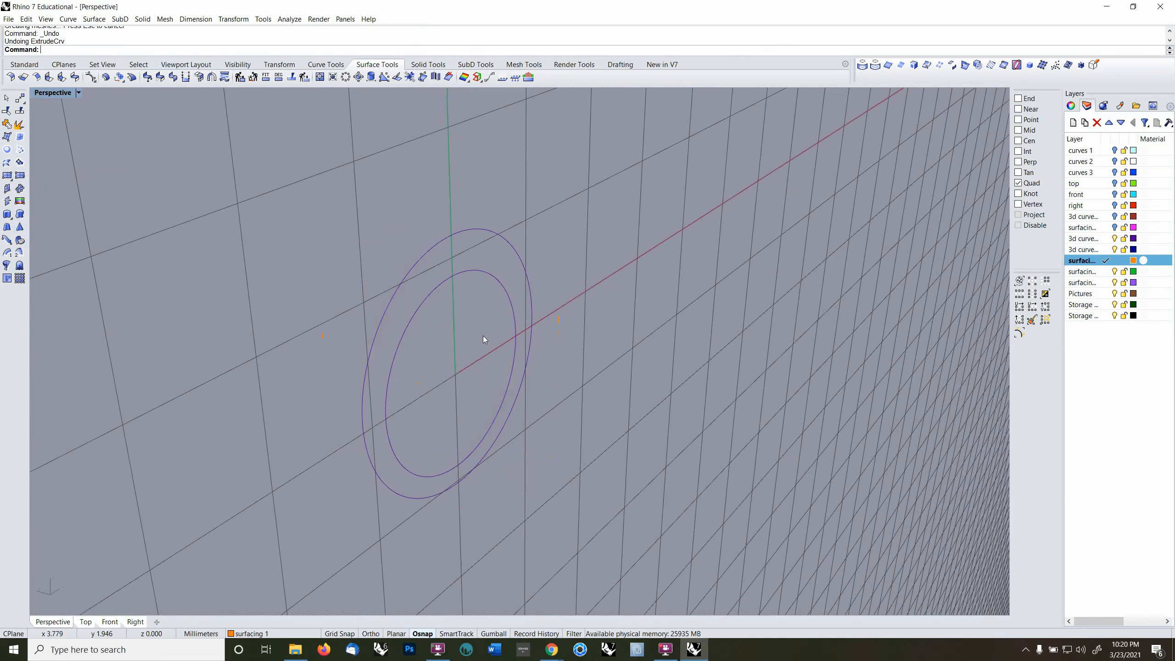
- Set the construction plane to World Top and extrude both circles about 3.3 mm to both sides as a solid
{"action": "key", "text": "F4"}
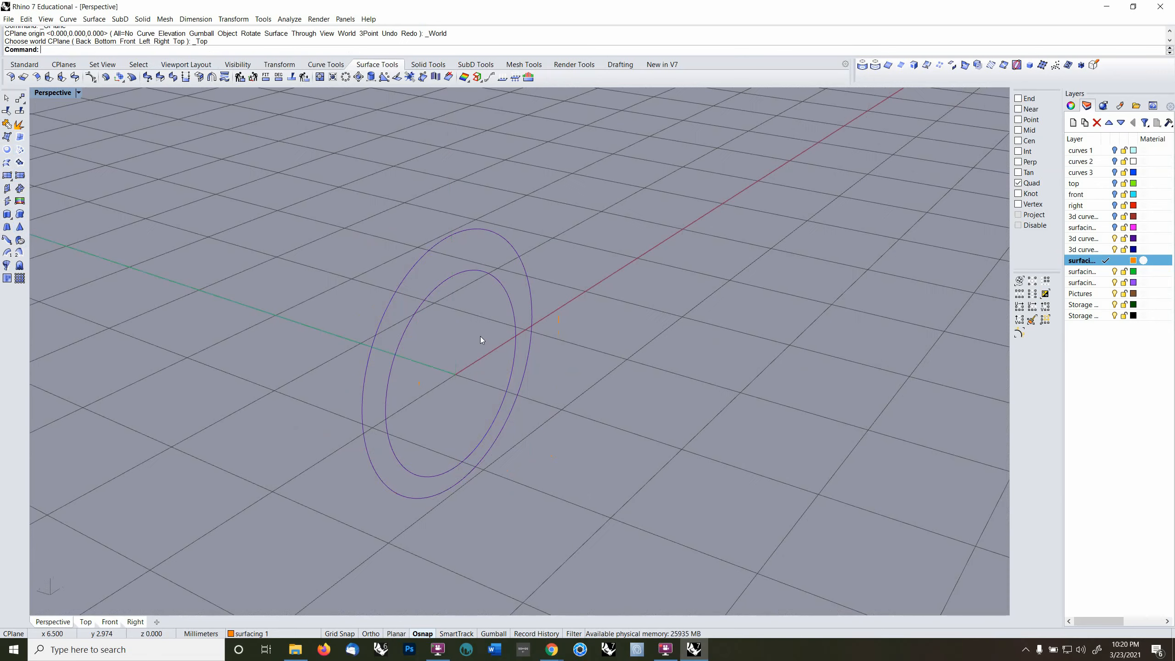
{"action": "left_click", "coordinate": [411, 320]}
{"action": "left_click", "coordinate": [382, 323], "text": "shift"}
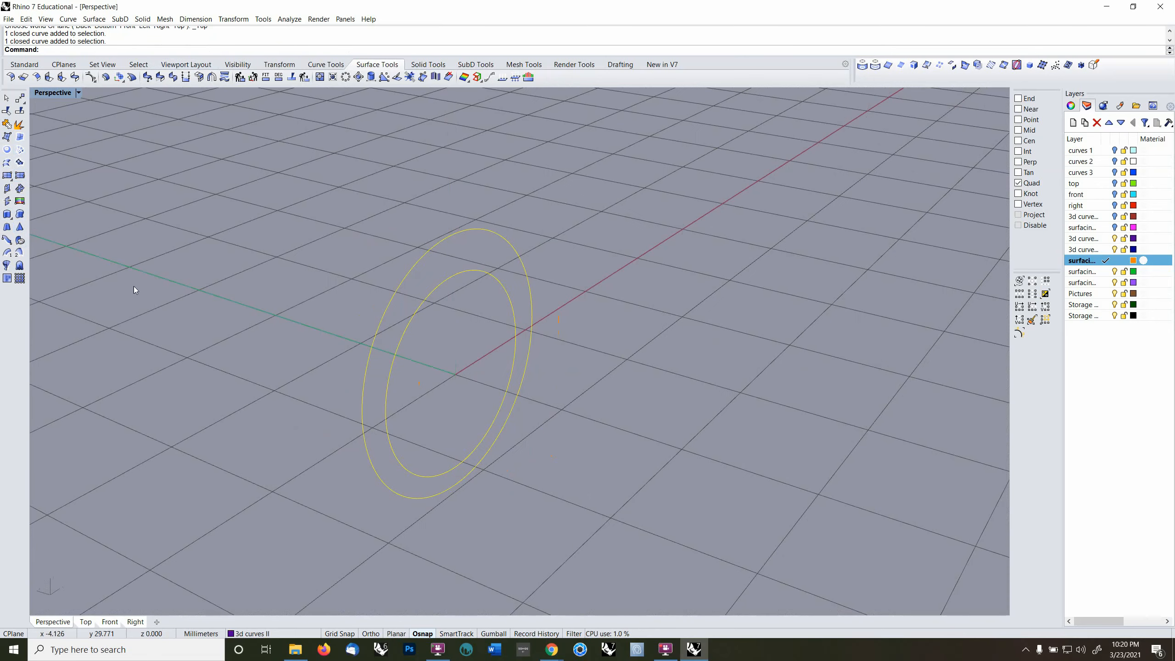
{"action": "left_click", "coordinate": [7, 227]}
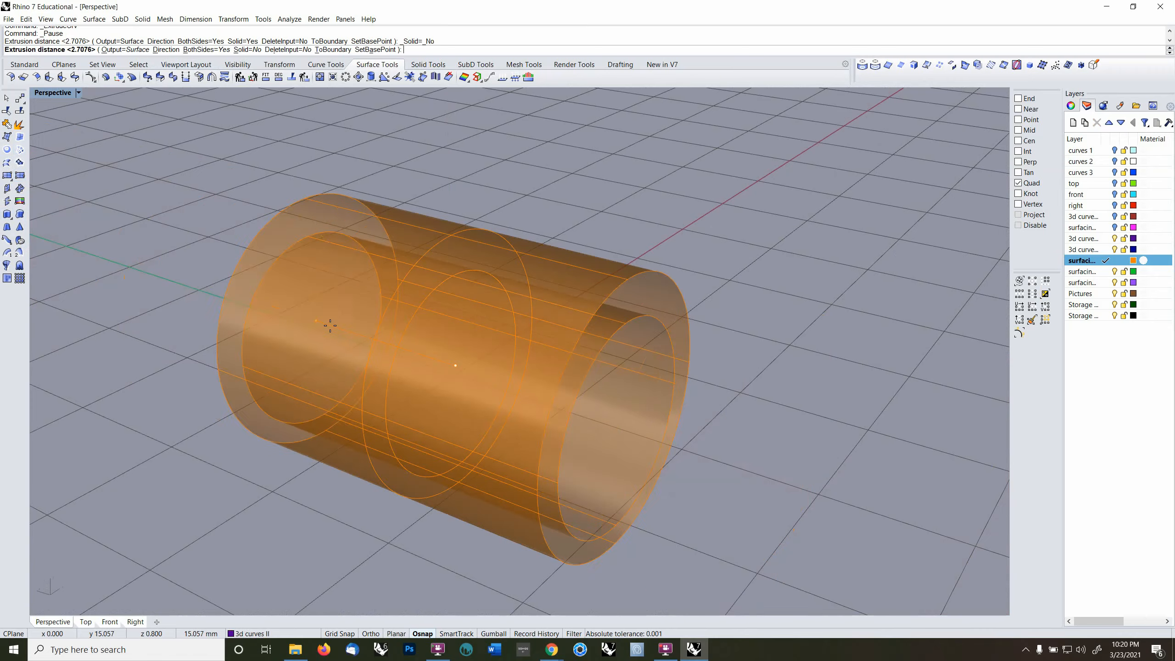
{"action": "left_click", "coordinate": [412, 383]}
- Delete the upright extruded ring, keeping its two circles
{"action": "right_click_drag", "start_coordinate": [618, 411], "coordinate": [586, 400]}
{"action": "left_click", "coordinate": [512, 270]}
{"action": "key", "text": "Delete"}
- Set the construction plane to World Right and rotate both circles about the origin so that they tilt out of the vertical plane
{"action": "left_click", "coordinate": [493, 271]}
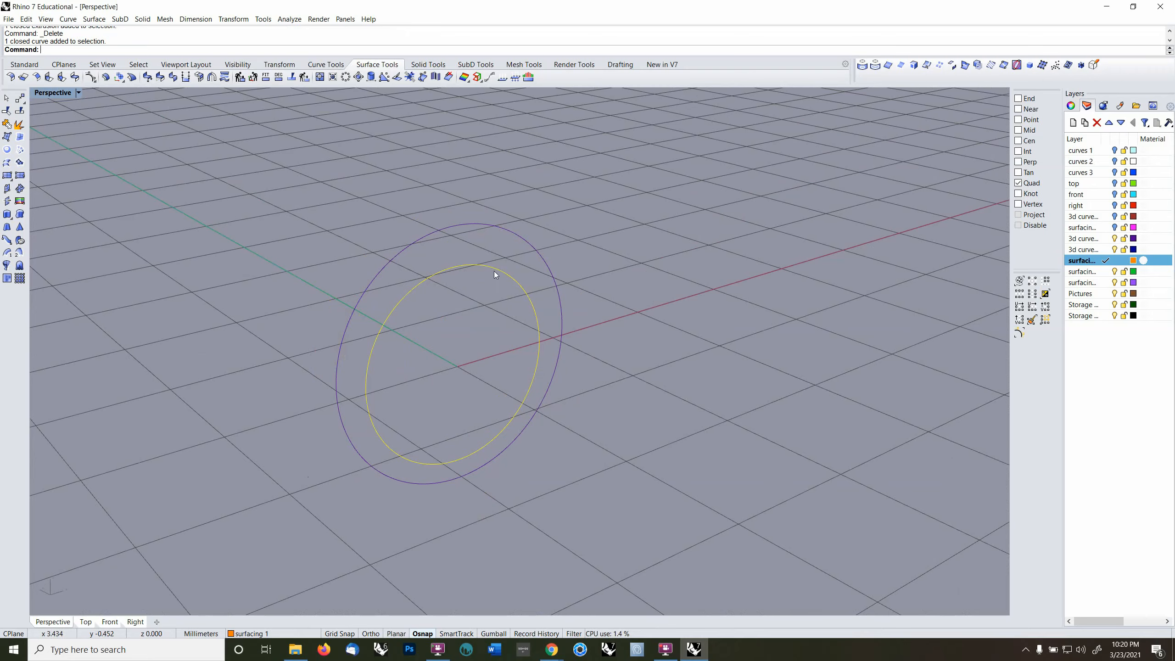
{"action": "left_click", "coordinate": [501, 230]}
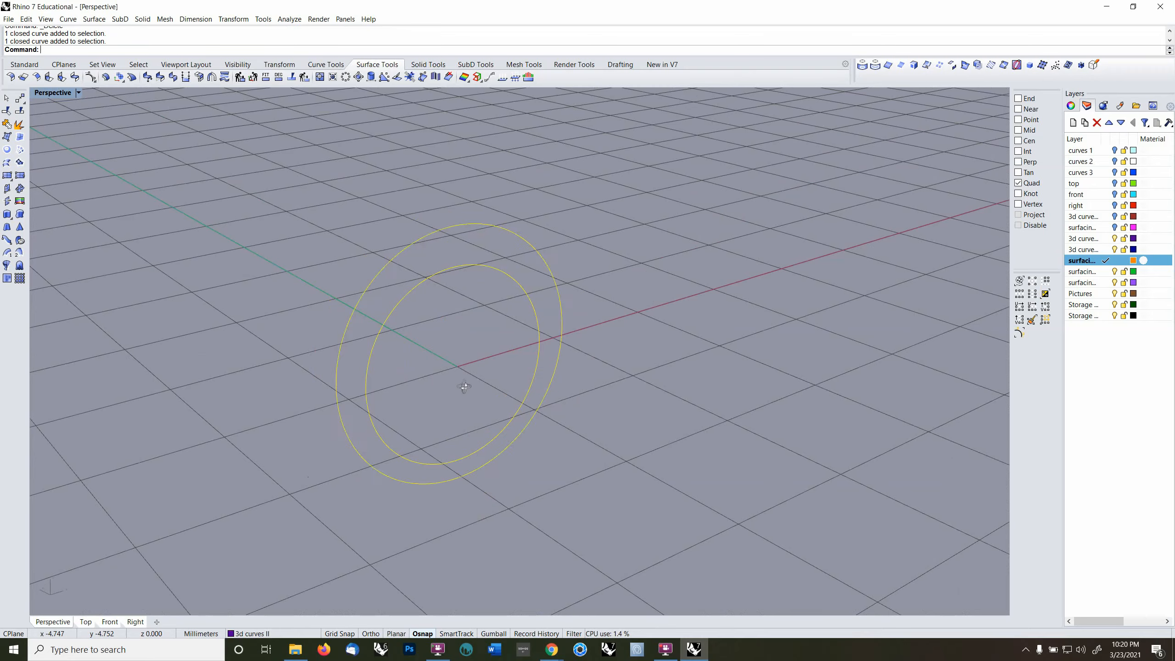
{"action": "right_click_drag", "start_coordinate": [479, 324], "coordinate": [491, 406]}
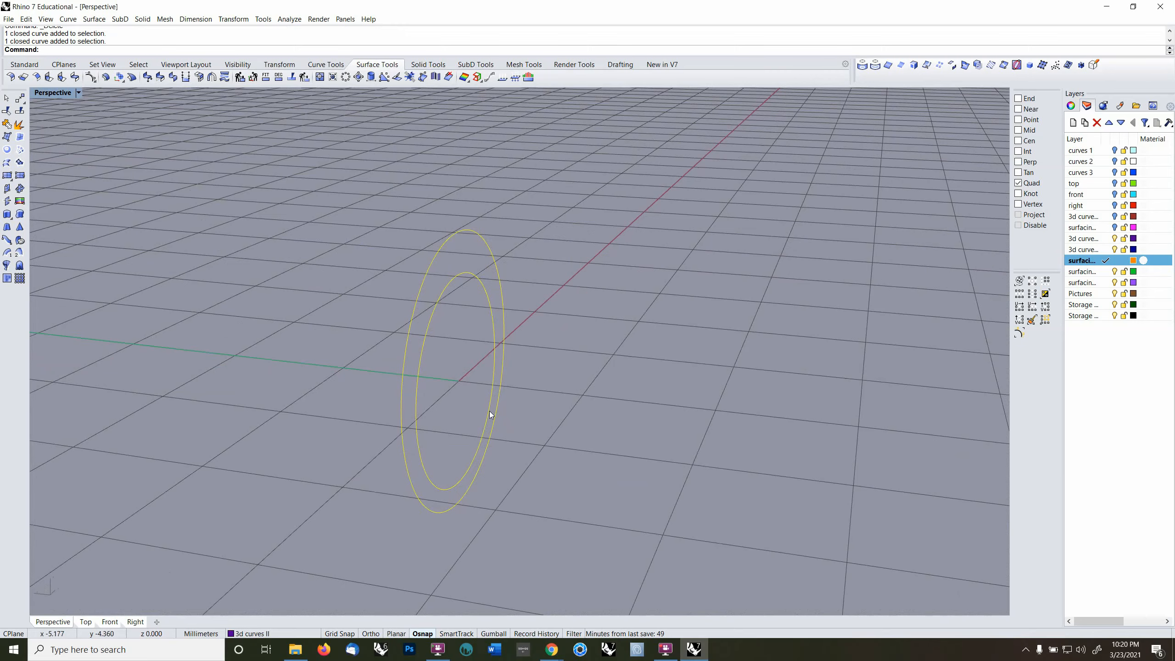
{"action": "key", "text": "F3"}
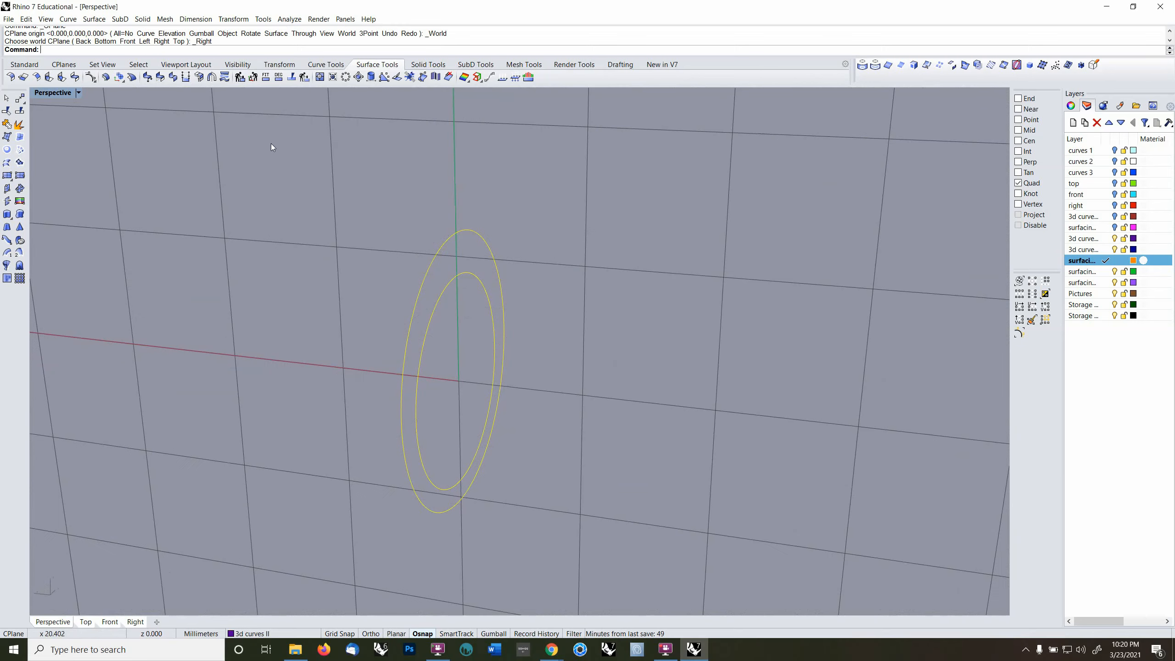
{"action": "left_click", "coordinate": [275, 66]}
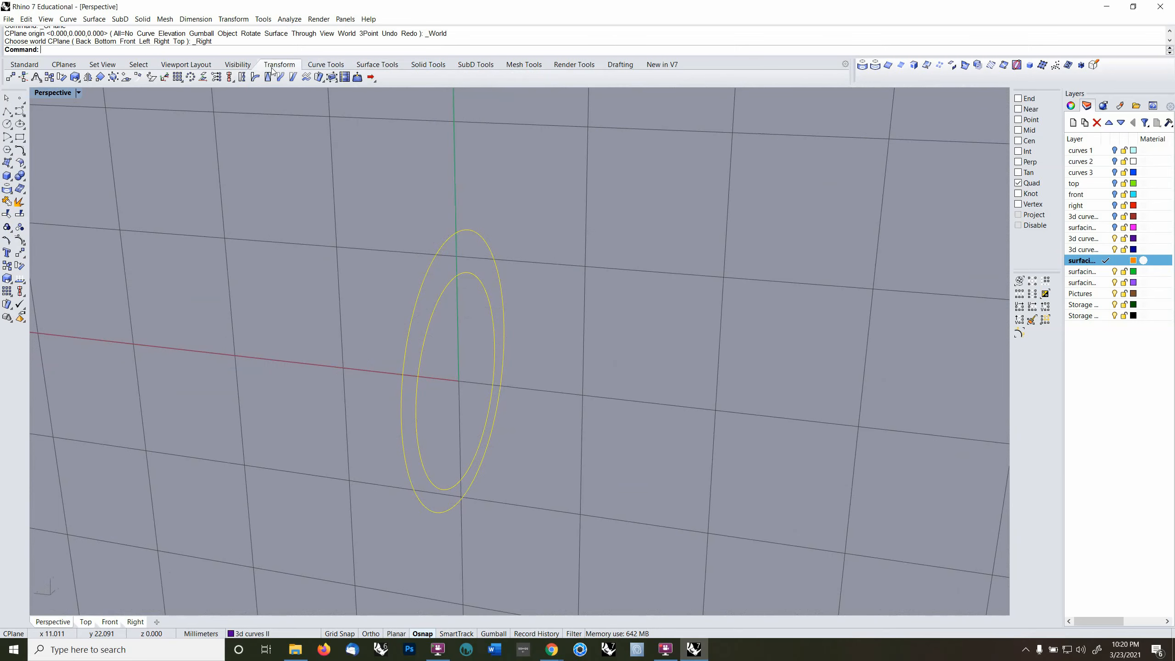
{"action": "left_click", "coordinate": [62, 77]}
{"action": "type", "text": "0"}
{"action": "key", "text": "Return"}
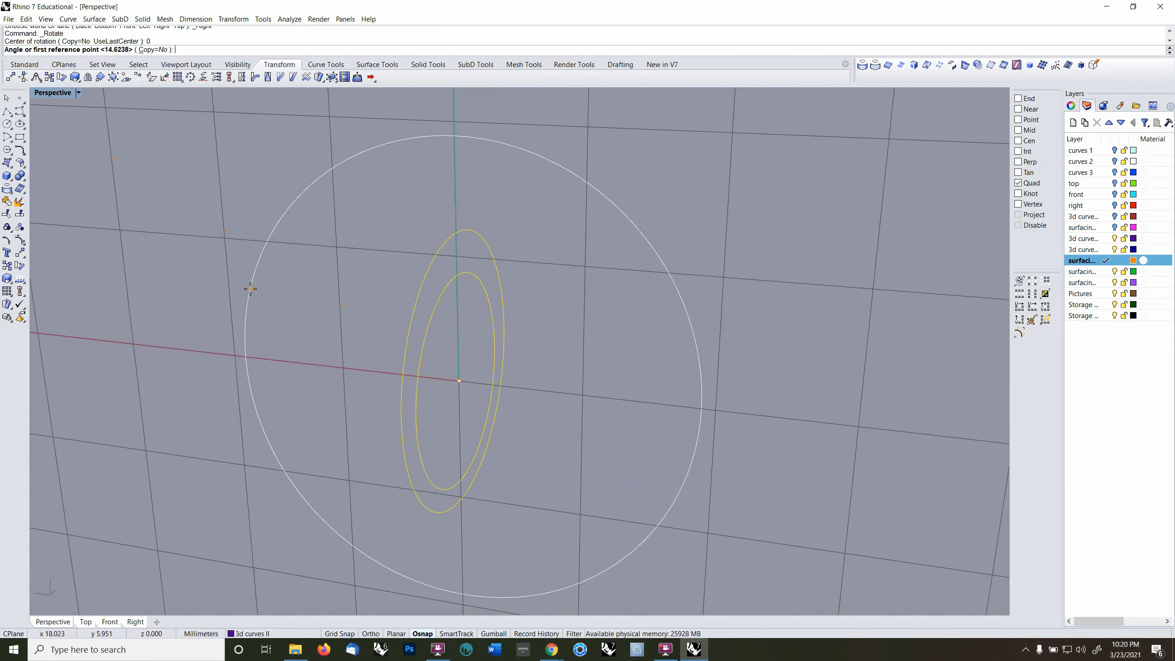
{"action": "left_click", "coordinate": [255, 269]}
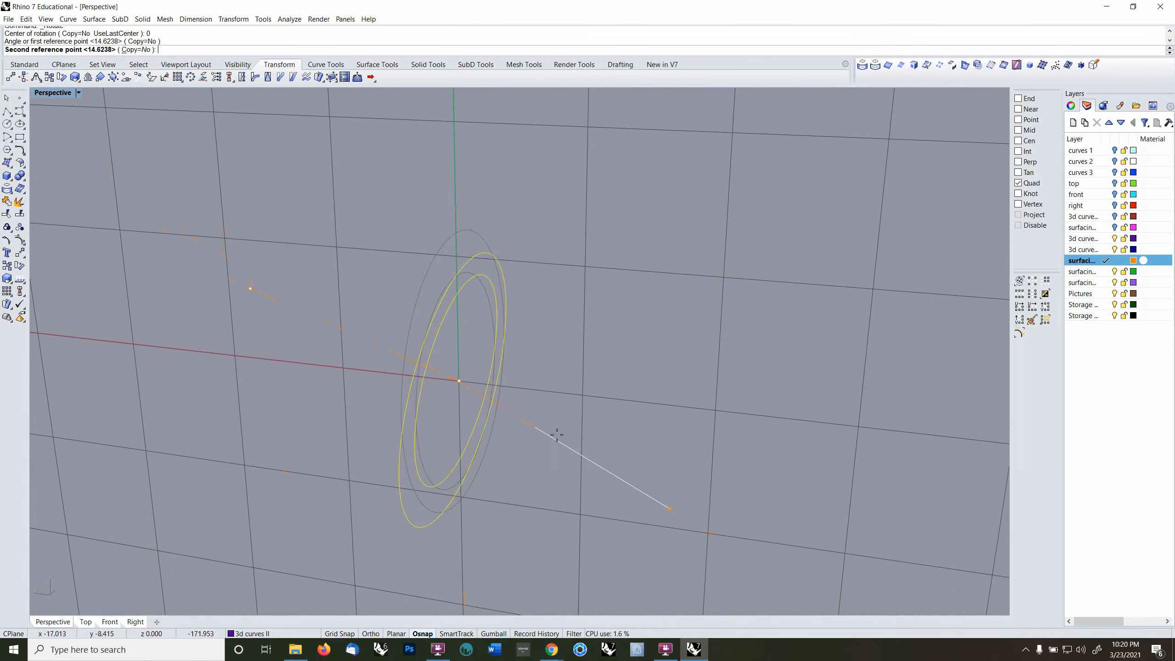
{"action": "left_click", "coordinate": [346, 206]}
- Cycle through the world construction planes to compare the tilted circles with each grid, finishing on World Top
{"action": "right_click_drag", "start_coordinate": [590, 434], "coordinate": [610, 402]}
{"action": "key", "text": "F4"}
{"action": "key", "text": "F5"}
{"action": "right_click_drag", "start_coordinate": [570, 437], "coordinate": [564, 407]}
{"action": "key", "text": "F6"}
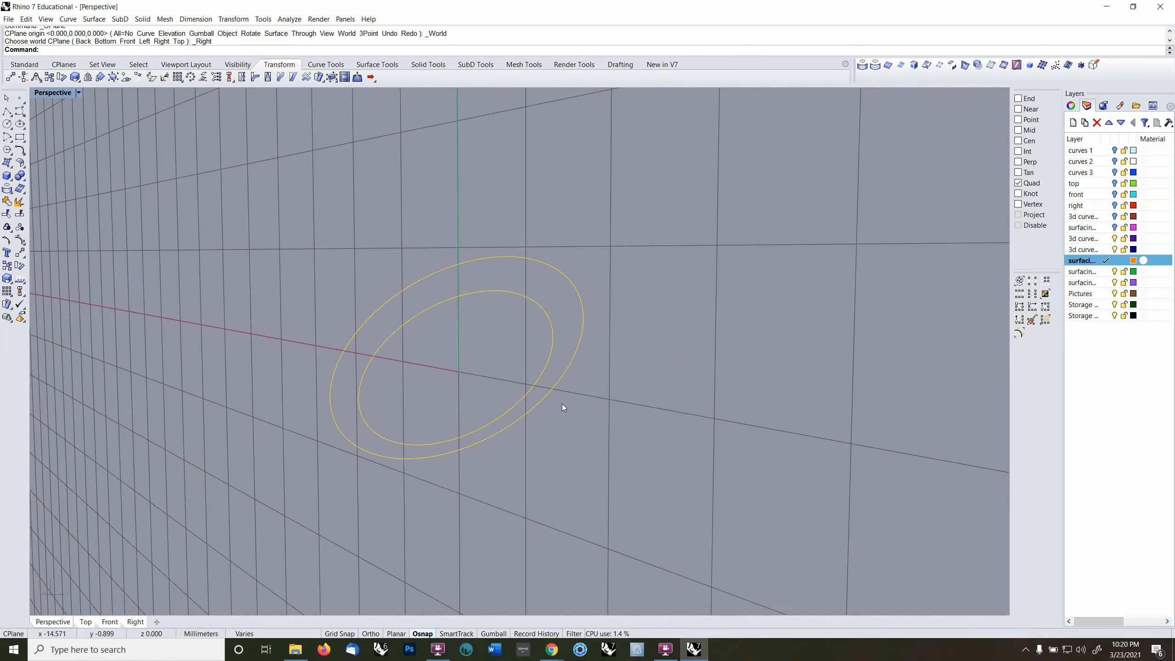
{"action": "key", "text": "F4"}
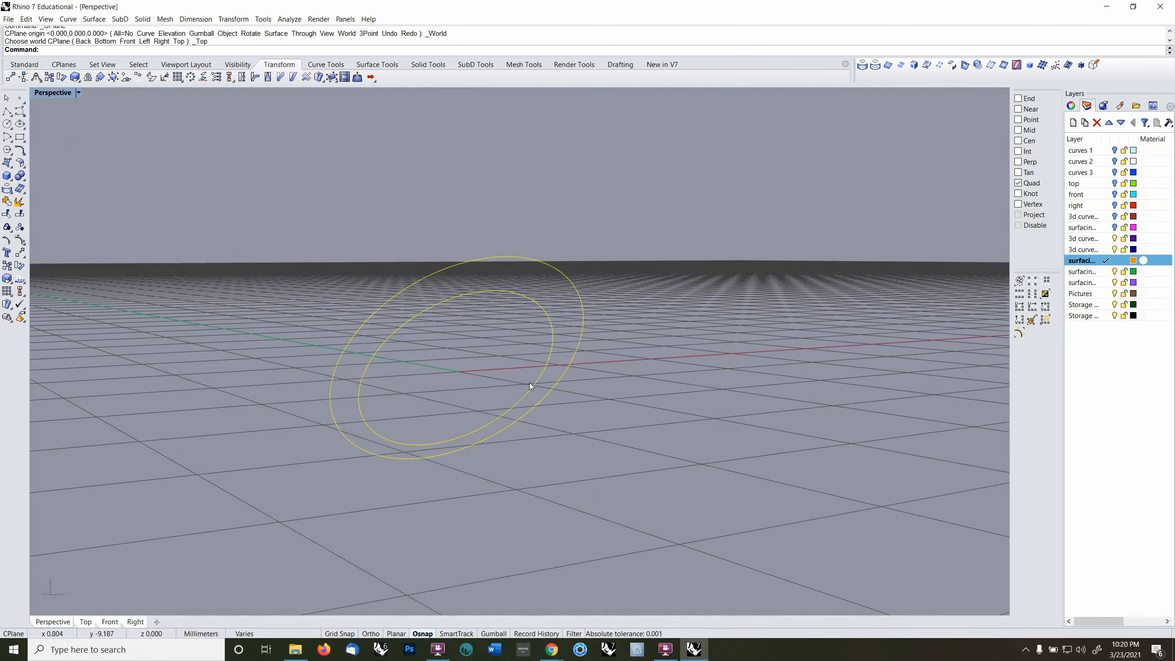
- Extrude both tilted circles about 2.9 mm to both sides, perpendicular to their plane, with the Solid option on
{"action": "left_click", "coordinate": [532, 383]}
{"action": "left_click", "coordinate": [549, 391]}
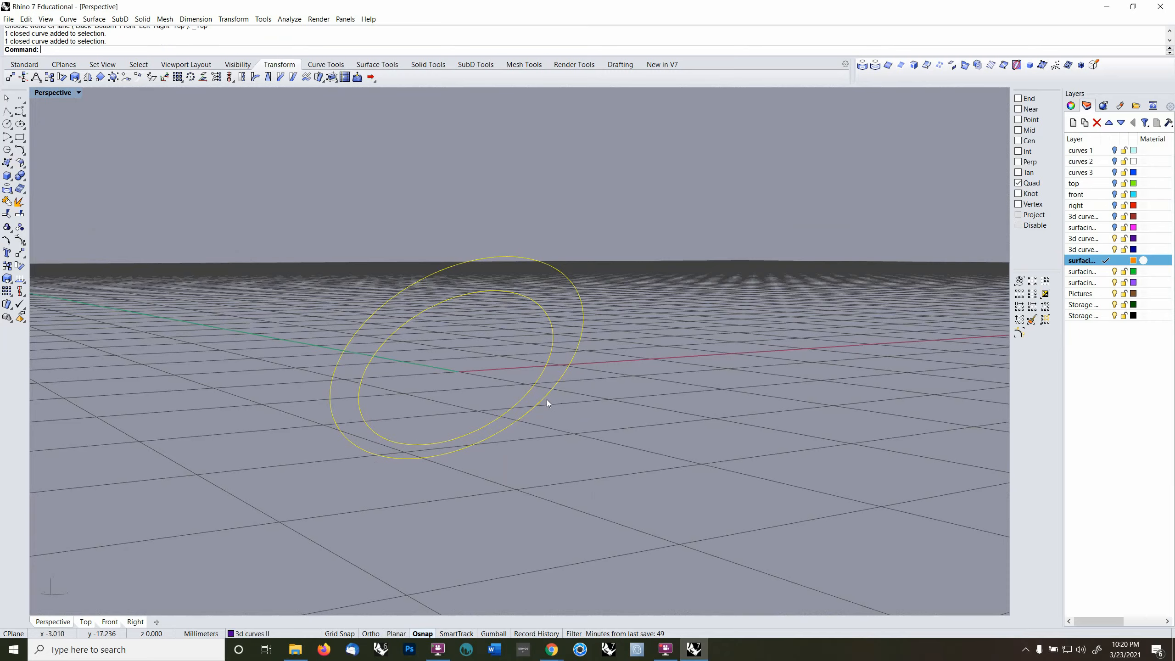
{"action": "right_click_drag", "start_coordinate": [511, 395], "coordinate": [560, 409]}
{"action": "right_click_drag", "start_coordinate": [559, 409], "coordinate": [517, 439]}
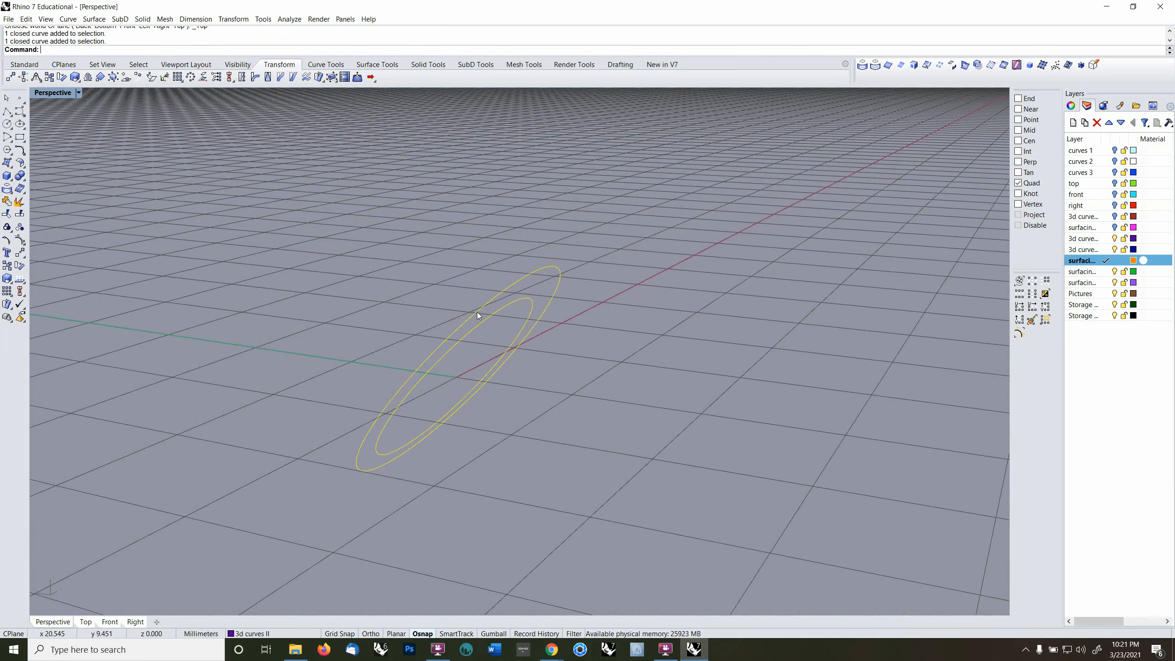
{"action": "left_click", "coordinate": [393, 68]}
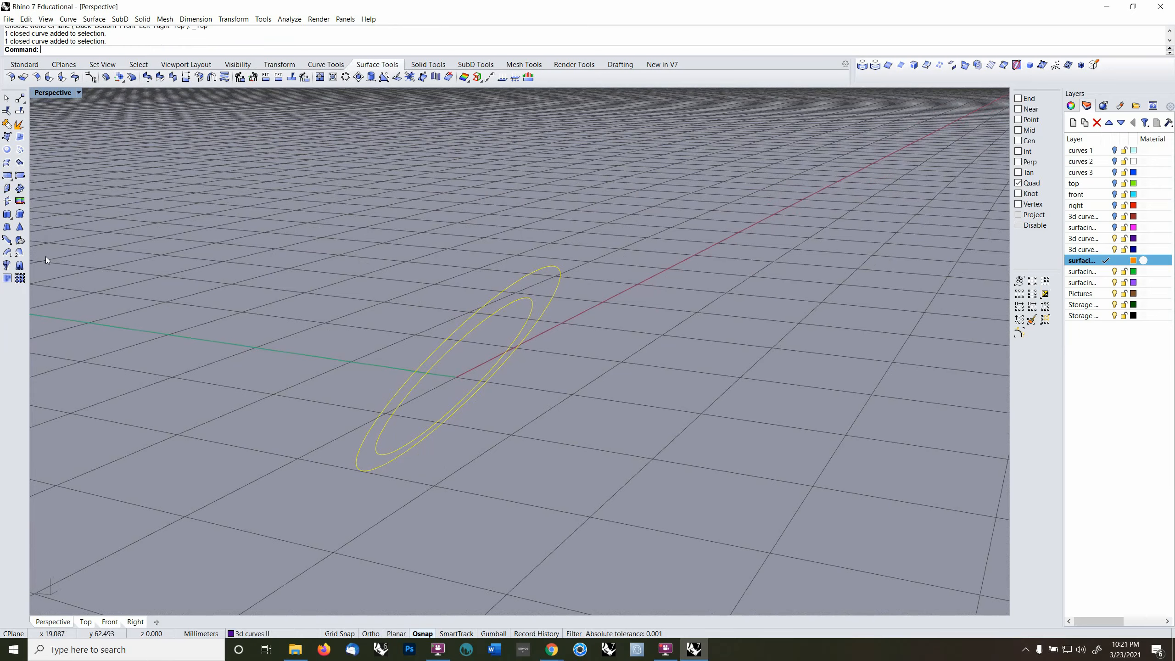
{"action": "left_click", "coordinate": [7, 214]}
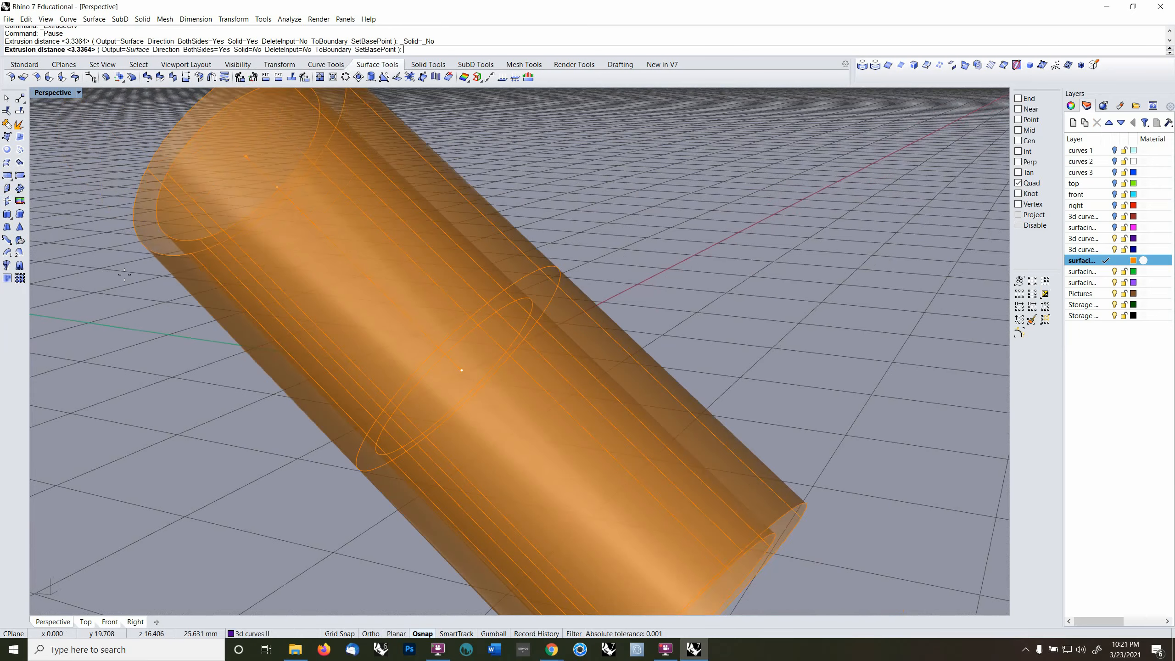
{"action": "right_click_drag", "start_coordinate": [301, 398], "coordinate": [411, 430]}
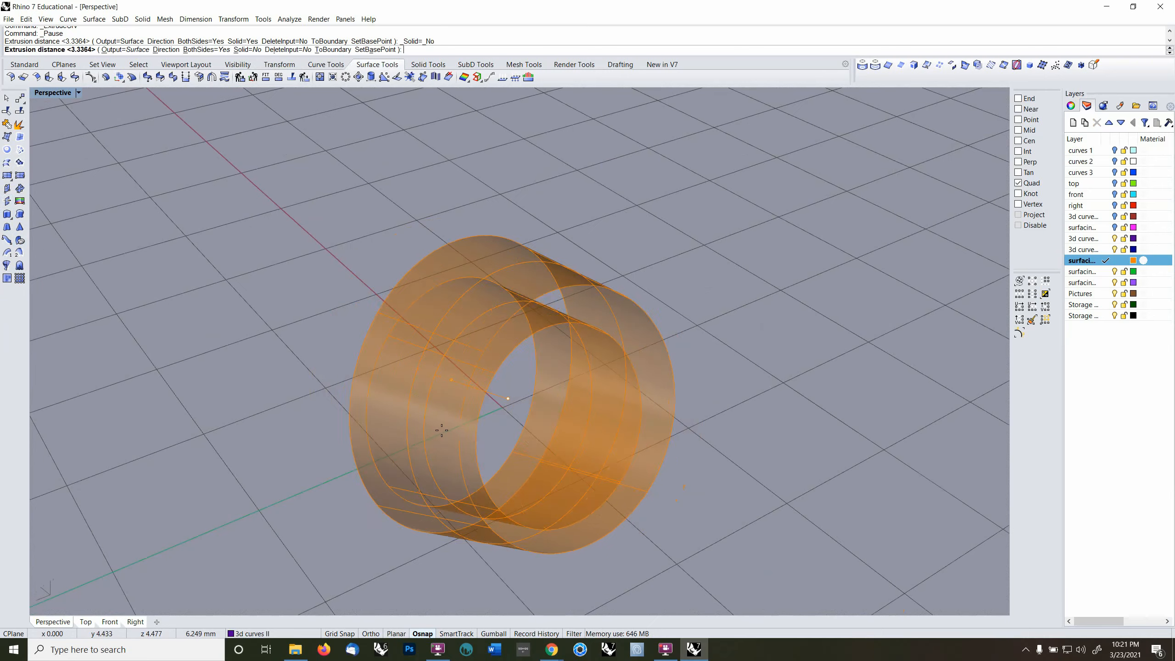
{"action": "type", "text": "s"}
{"action": "key", "text": "Return"}
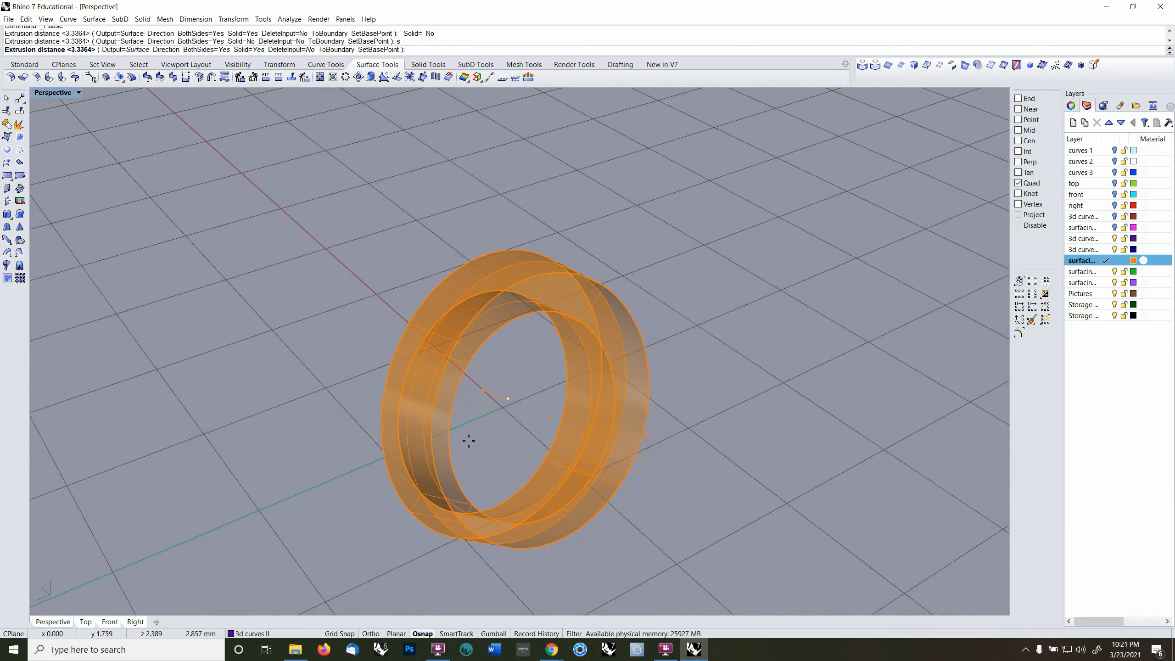
{"action": "key", "text": "Return"}
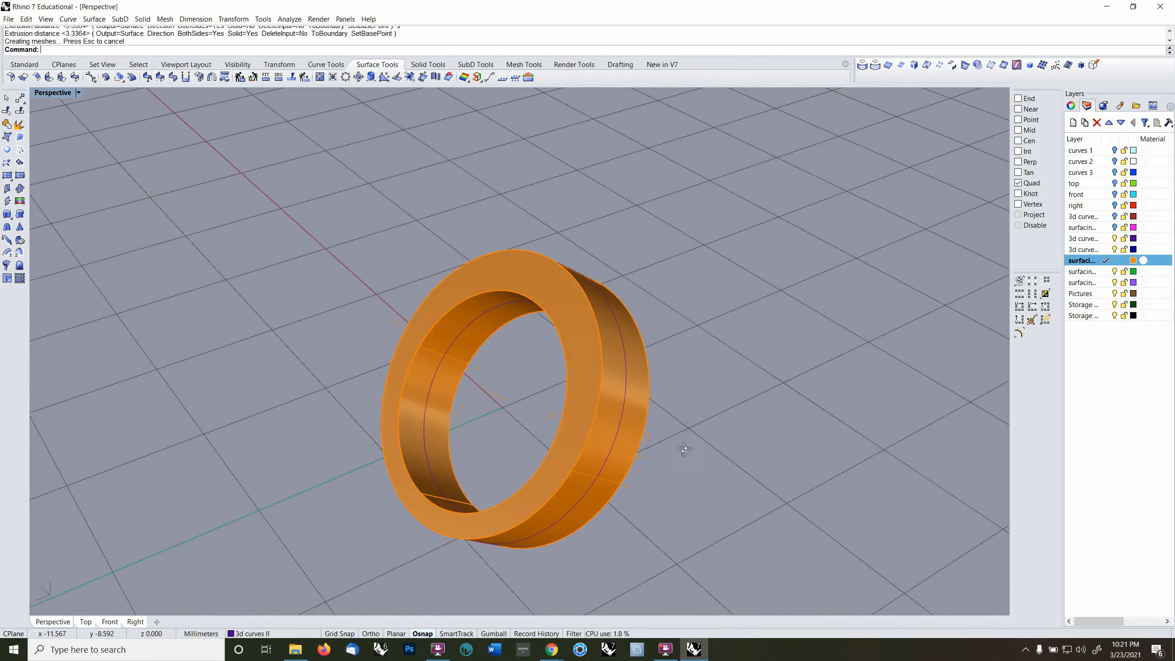
- Inspect the tilted solid ring from several angles and delete it, keeping its circles
{"action": "mouse_move", "coordinate": [629, 446]}
{"action": "right_mouse_down"}
{"action": "mouse_move", "coordinate": [634, 462]}
{"action": "mouse_move", "coordinate": [563, 447]}
{"action": "right_mouse_up"}
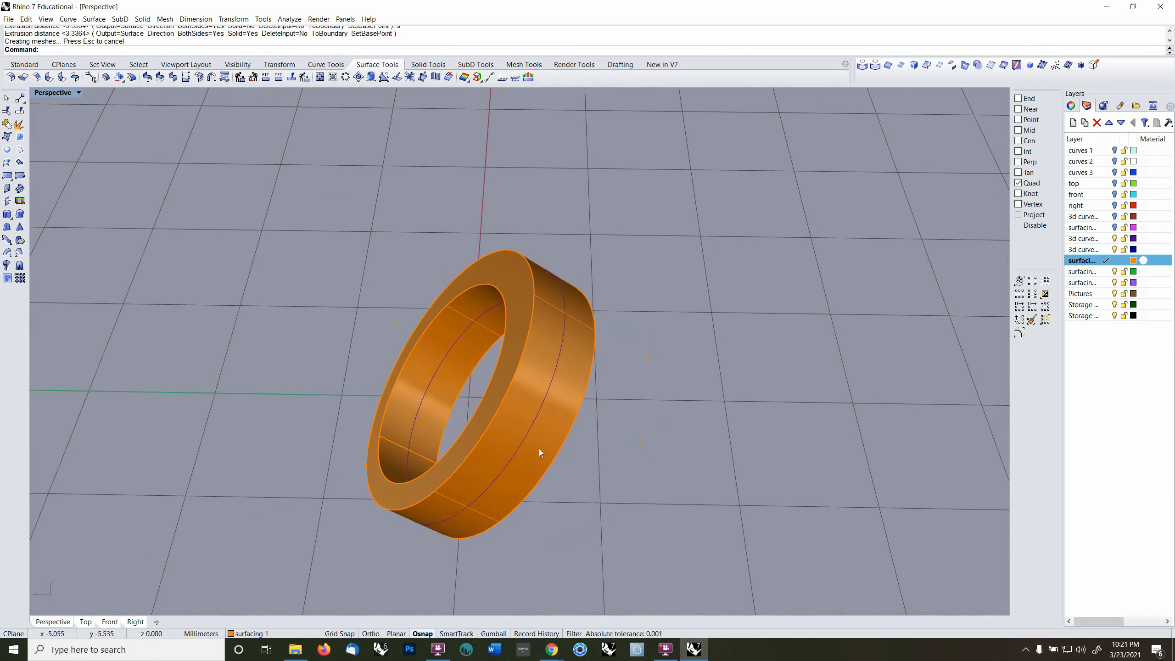
{"action": "right_click_drag", "start_coordinate": [538, 458], "coordinate": [606, 421]}
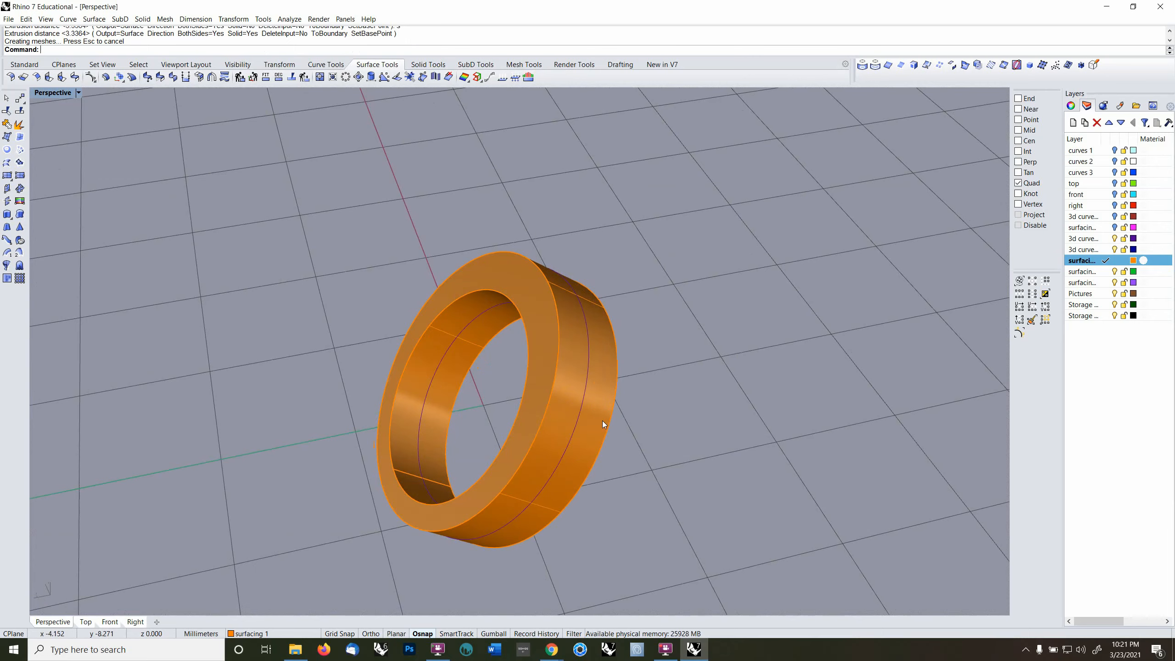
{"action": "left_click", "coordinate": [601, 422]}
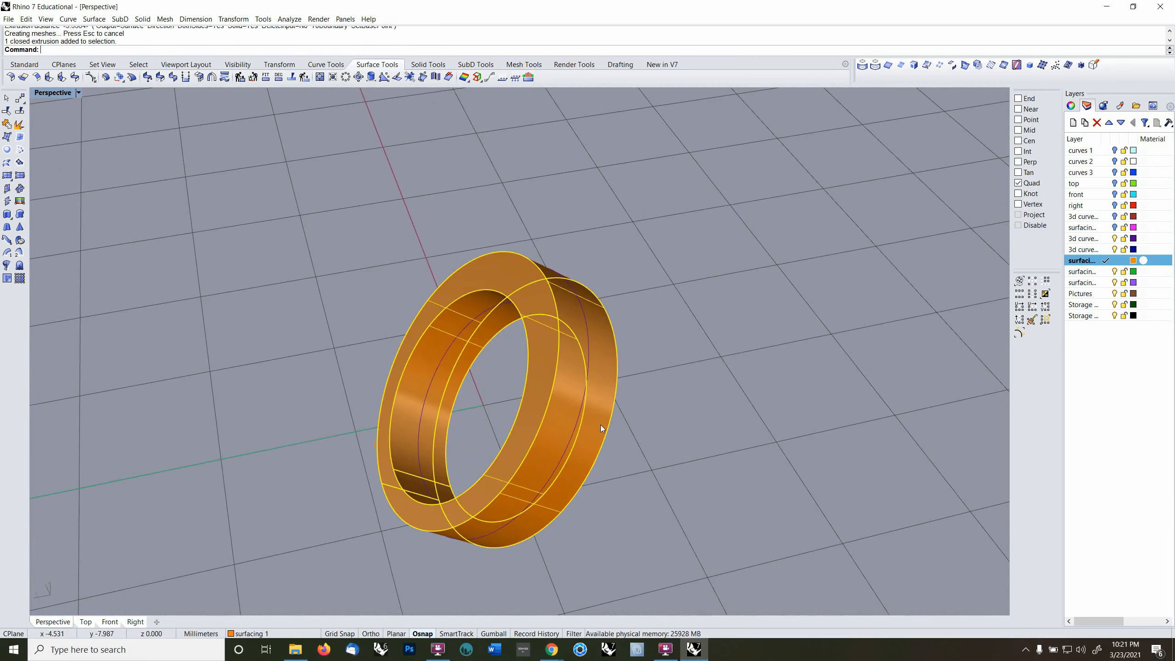
{"action": "key", "text": "Delete"}
- Select both the outer and inner tilted circles
{"action": "left_click", "coordinate": [569, 441]}
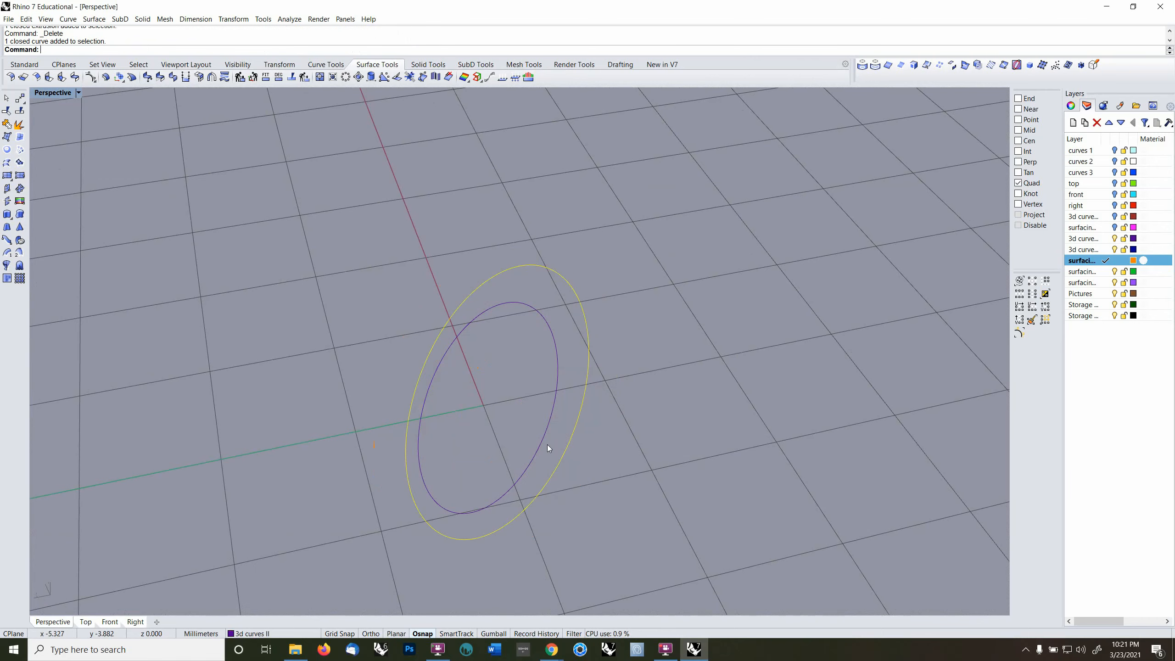
{"action": "left_click", "coordinate": [540, 446], "text": "shift"}
{"action": "right_click_drag", "start_coordinate": [539, 447], "coordinate": [574, 439]}
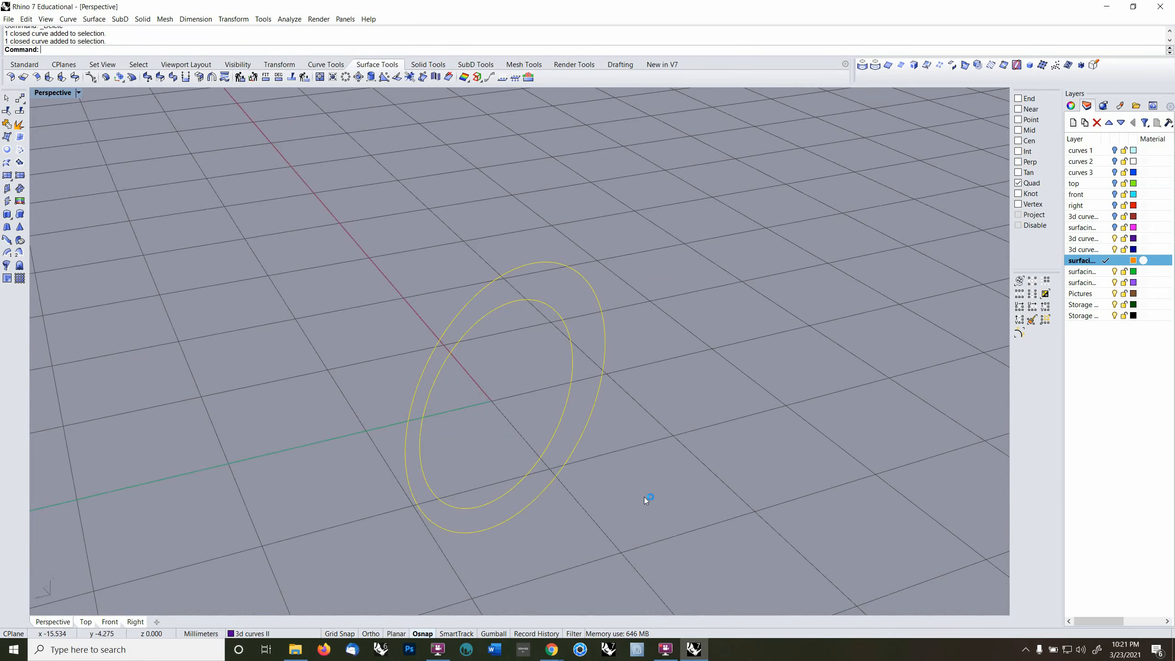
- Undo back past the solid extrusion and the rotation that tilted the two ring circles
{"action": "right_click_drag", "start_coordinate": [644, 497], "coordinate": [598, 504]}
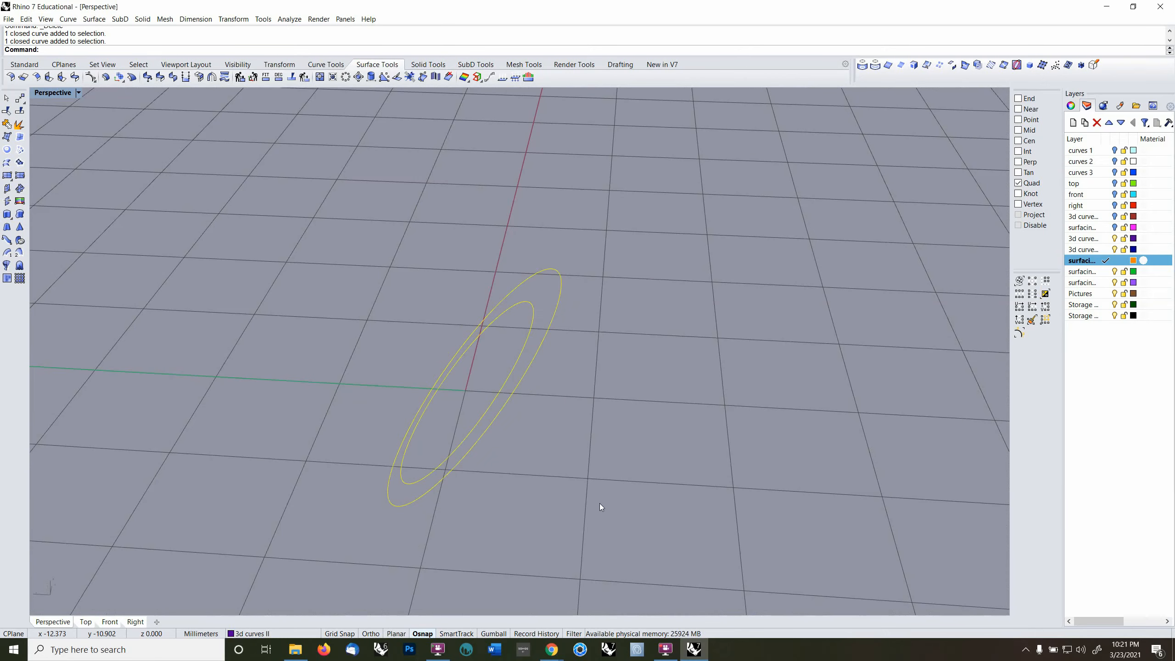
{"action": "key", "text": "ctrl+z"}
{"action": "key", "text": "ctrl+z"}
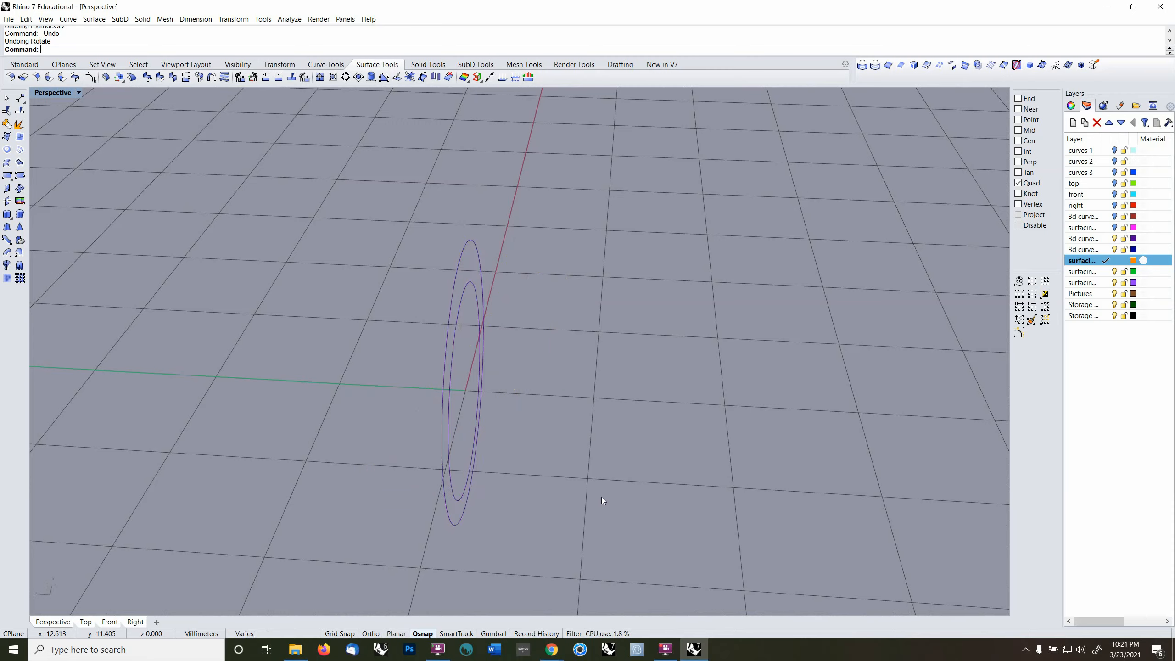
{"action": "right_click_drag", "start_coordinate": [601, 497], "coordinate": [438, 375]}
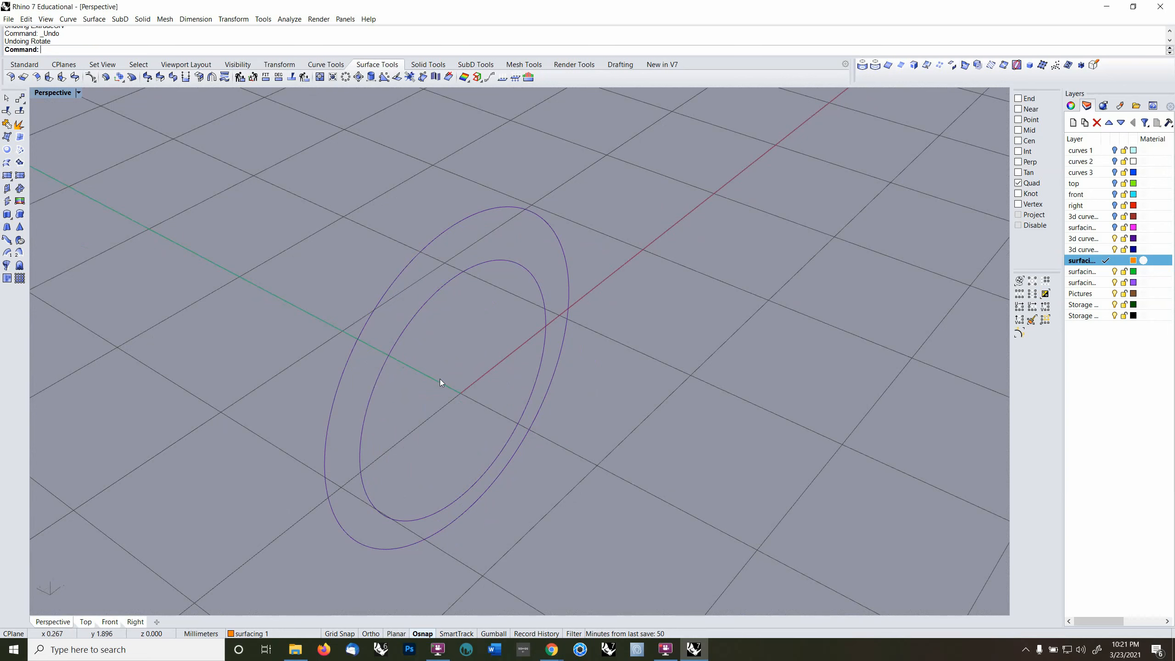
- Extrude only the outer circle about 6.4 mm to both sides with the Solid option on, and undo the extrusion
{"action": "left_click", "coordinate": [10, 219]}
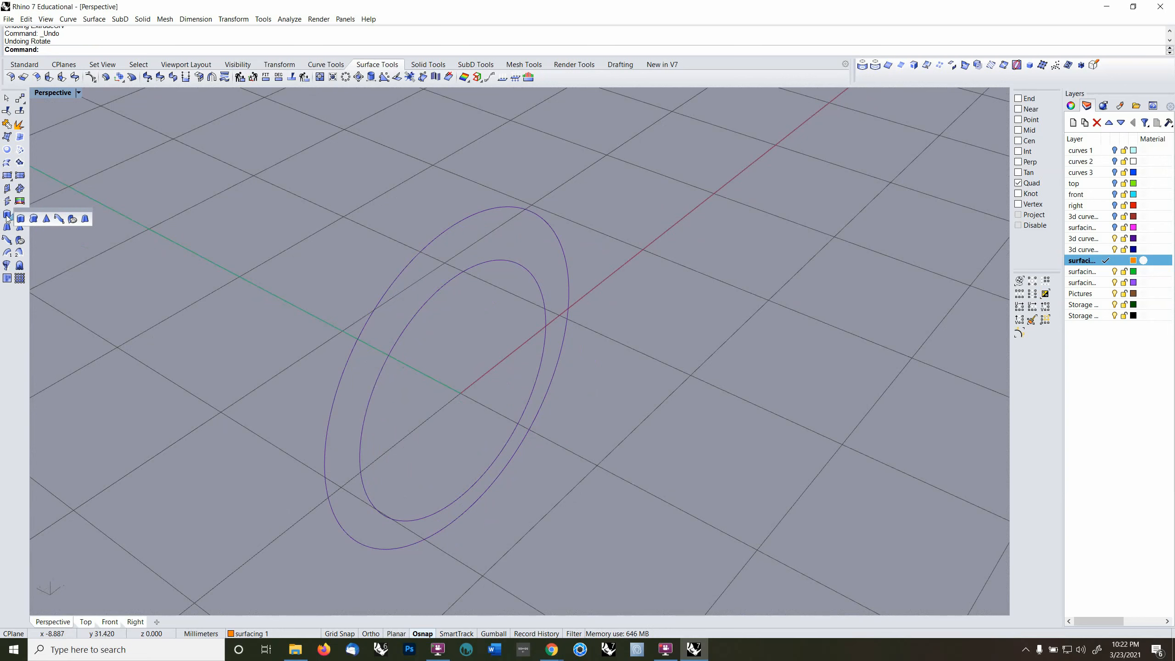
{"action": "left_click", "coordinate": [8, 219]}
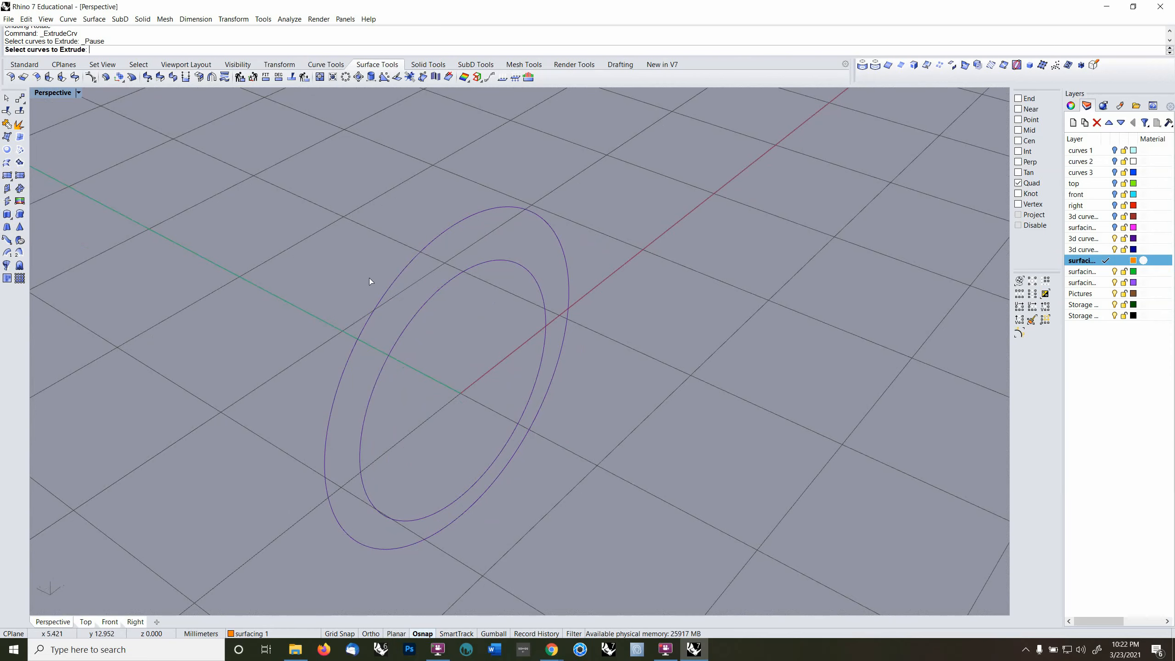
{"action": "left_click", "coordinate": [390, 285]}
{"action": "right_click", "coordinate": [399, 288]}
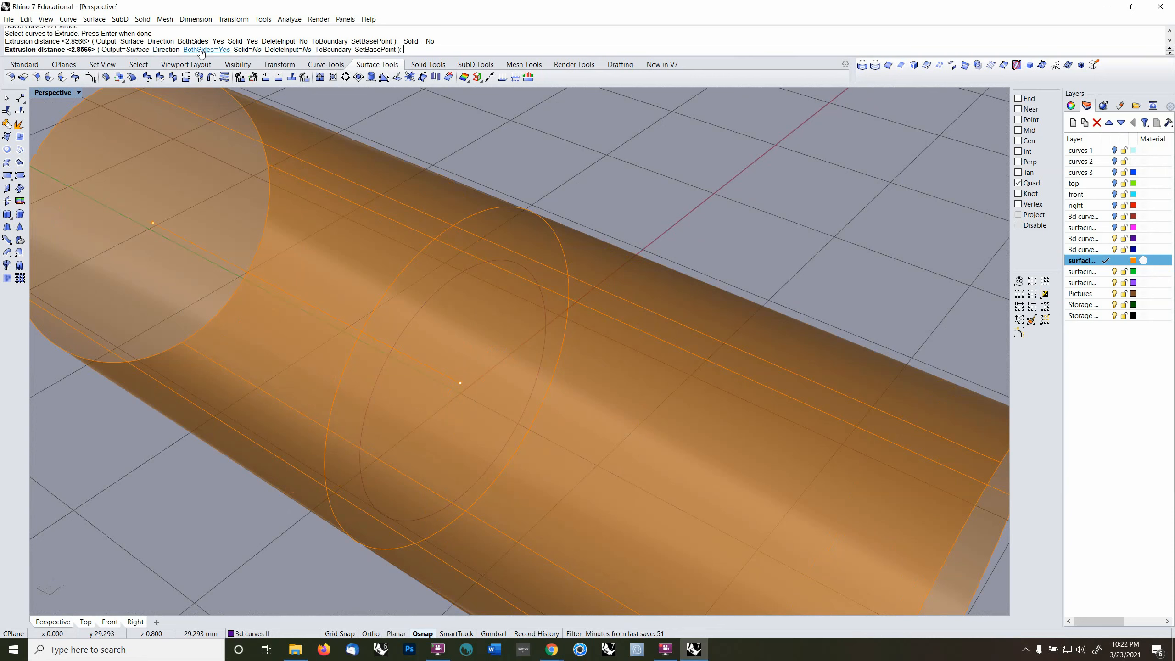
{"action": "left_click", "coordinate": [245, 53]}
{"action": "left_click", "coordinate": [429, 235]}
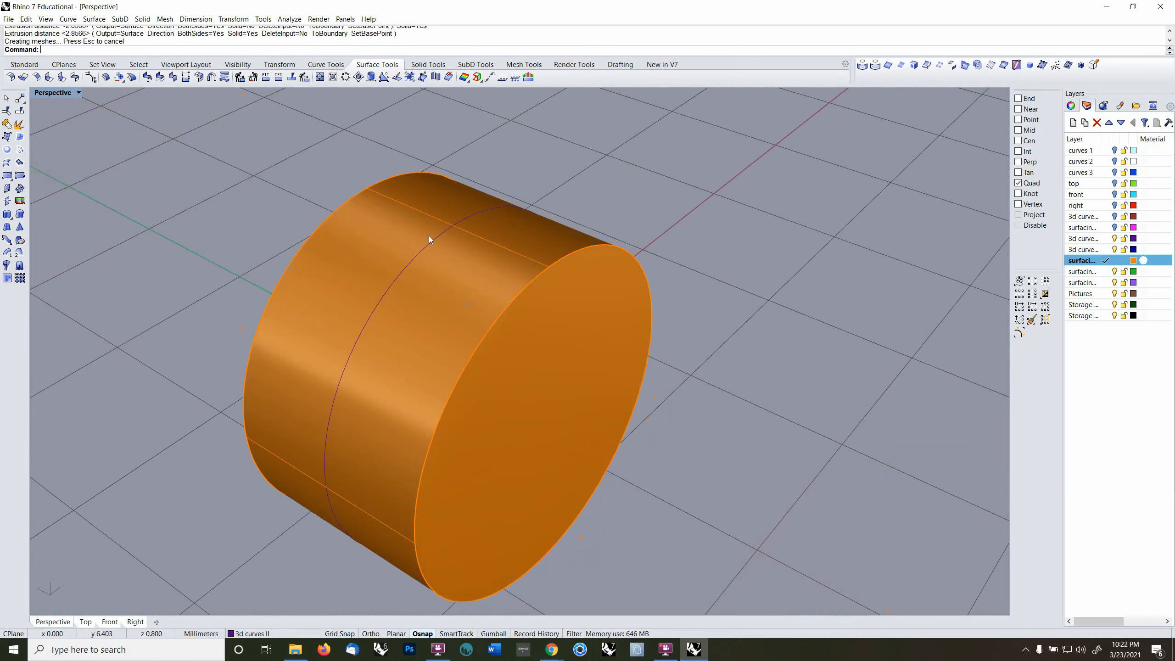
{"action": "right_click_drag", "start_coordinate": [429, 237], "coordinate": [479, 263]}
{"action": "key", "text": "ctrl+z"}
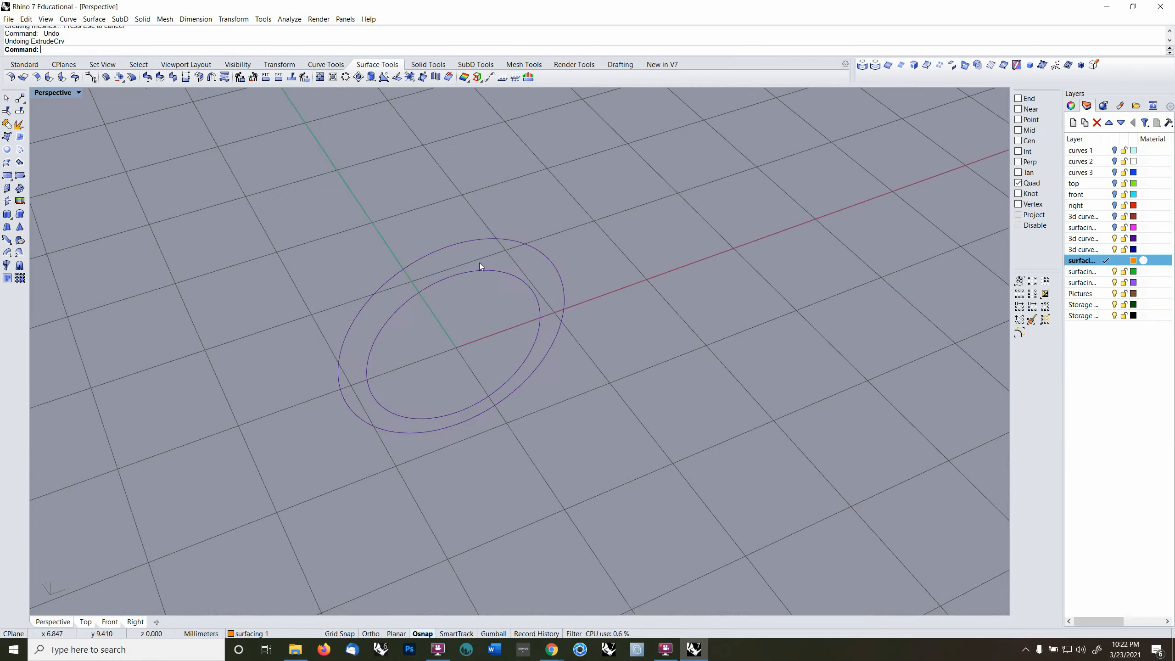
- Extrude both circles to both sides along a slanted direction set by two picked points, with the Solid option on
{"action": "left_click", "coordinate": [481, 245]}
{"action": "left_click", "coordinate": [474, 270], "text": "shift"}
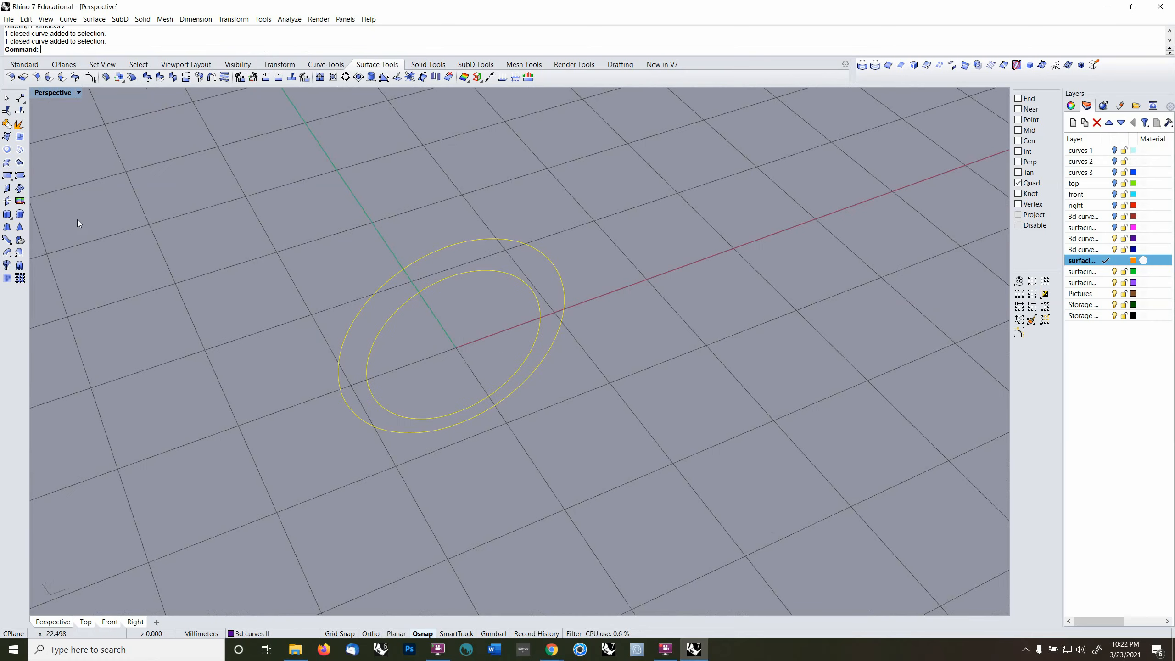
{"action": "left_click", "coordinate": [8, 215]}
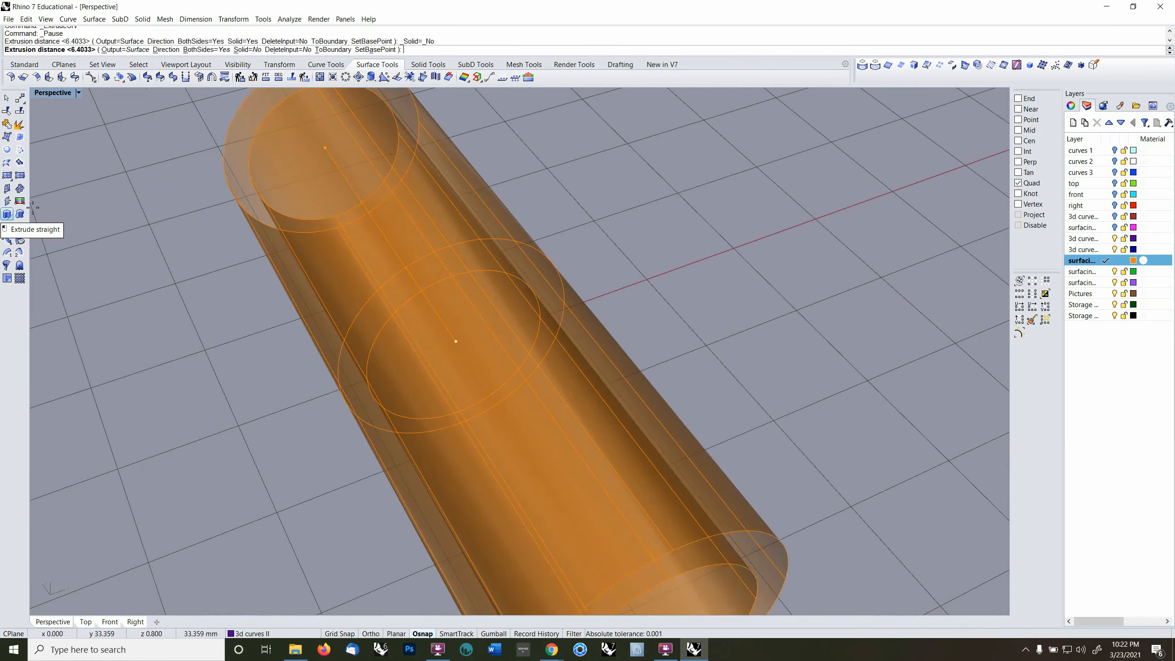
{"action": "left_click", "coordinate": [164, 50]}
{"action": "mouse_move", "coordinate": [455, 313]}
{"action": "right_mouse_down"}
{"action": "mouse_move", "coordinate": [454, 283]}
{"action": "mouse_move", "coordinate": [463, 301]}
{"action": "right_mouse_up"}
{"action": "left_click", "coordinate": [478, 298]}
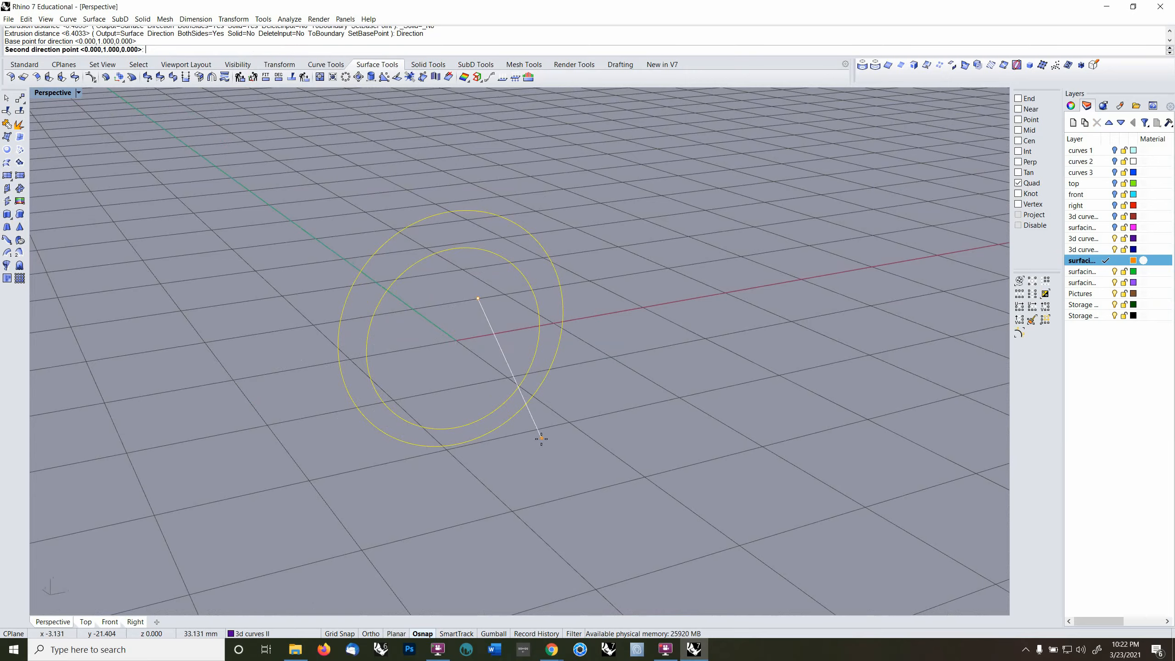
{"action": "right_click_drag", "start_coordinate": [528, 451], "coordinate": [574, 472]}
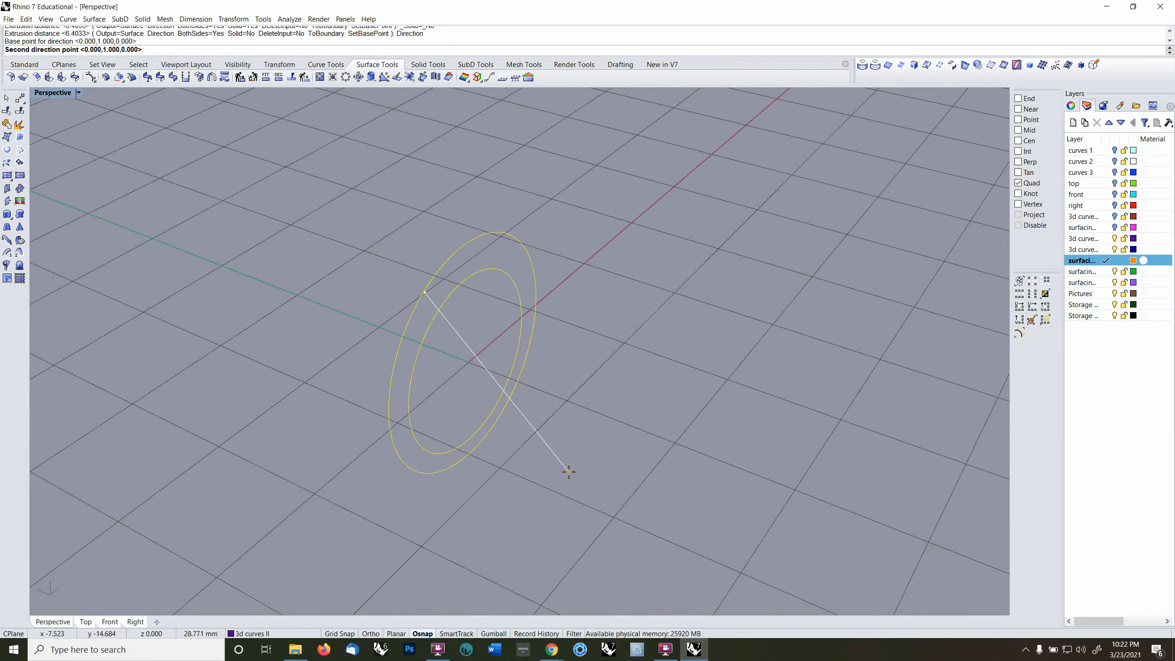
{"action": "left_click", "coordinate": [568, 472]}
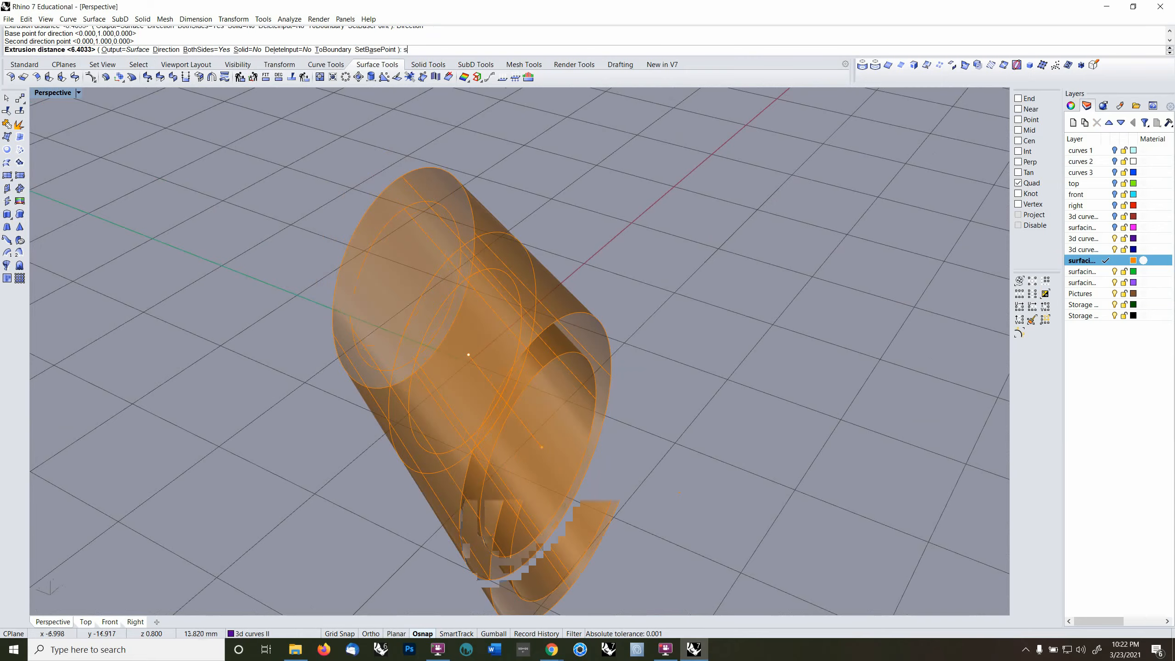
{"action": "type", "text": "s"}
{"action": "key", "text": "Return"}
{"action": "key", "text": "Return"}
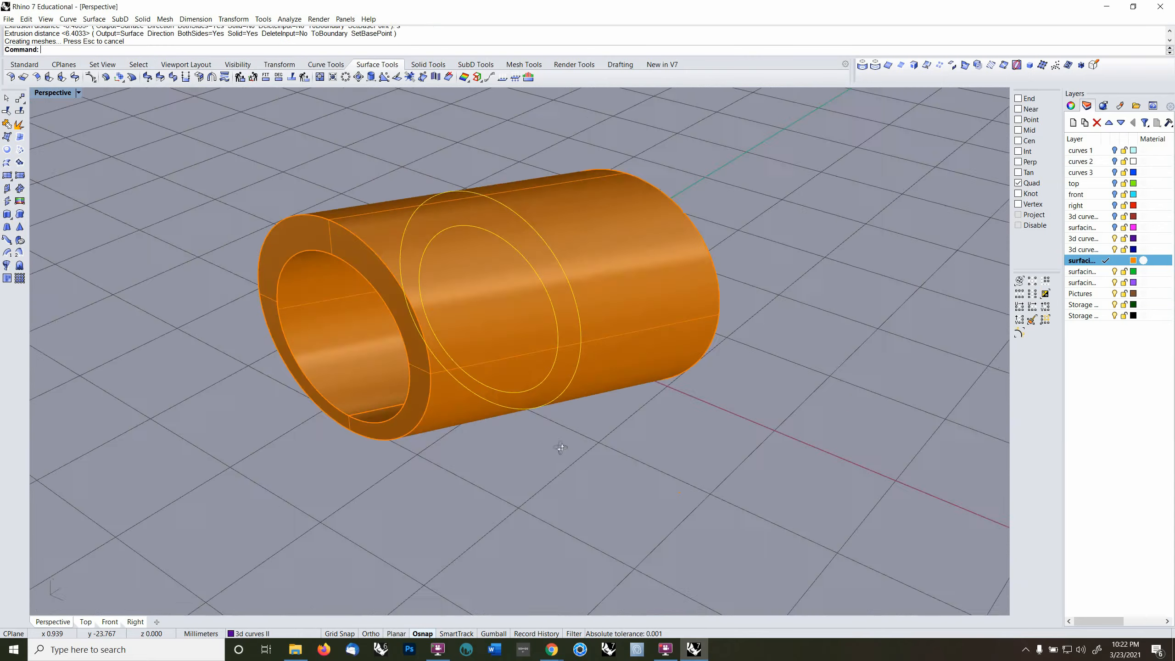
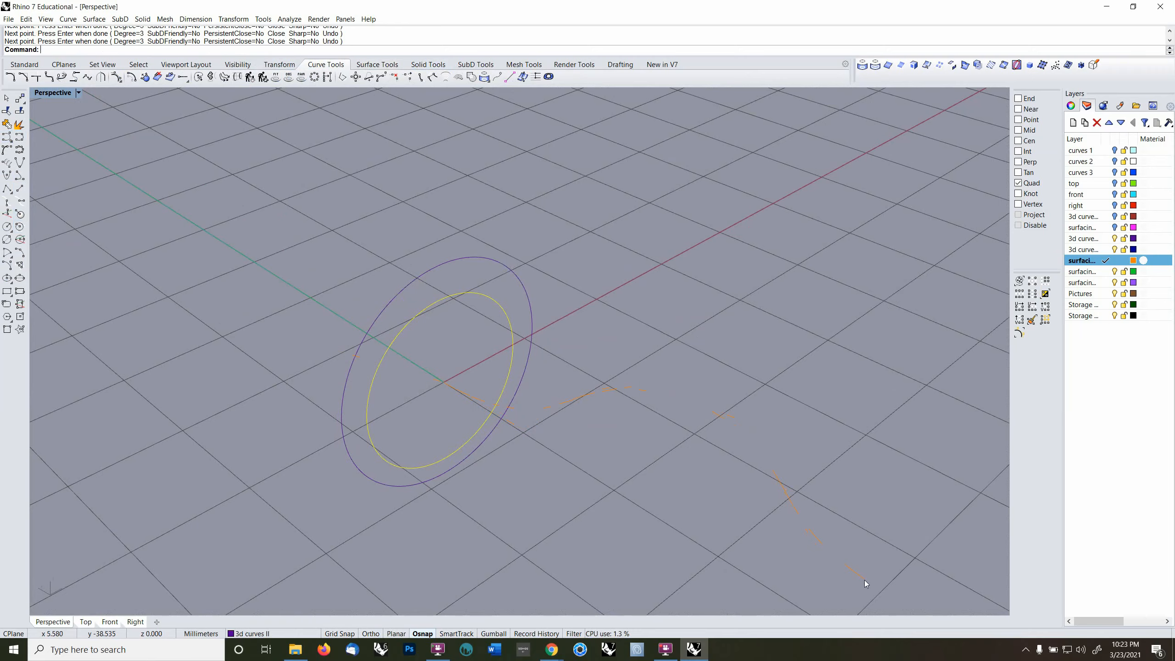
- Move the wavy open curve that starts at the circles' center to the 3d curves II layer
{"action": "left_click", "coordinate": [831, 562]}
{"action": "left_click", "coordinate": [830, 552]}
{"action": "right_click_drag", "start_coordinate": [611, 462], "coordinate": [654, 434]}
{"action": "key", "text": "F4"}
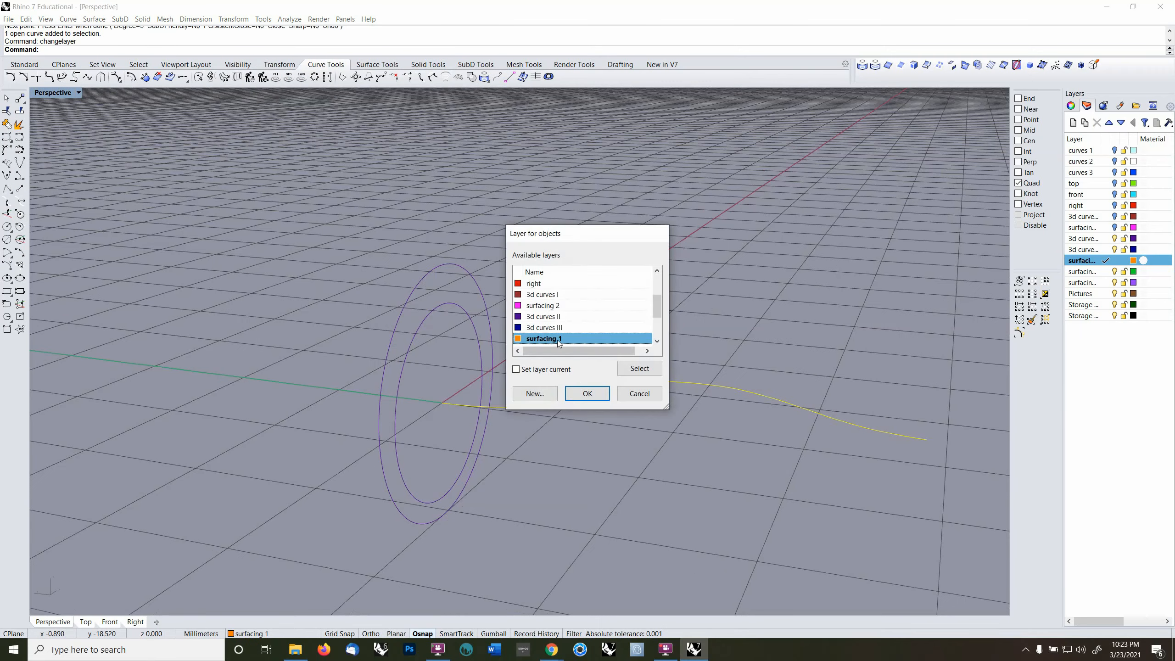
{"action": "left_click", "coordinate": [559, 318]}
{"action": "left_click", "coordinate": [583, 396]}
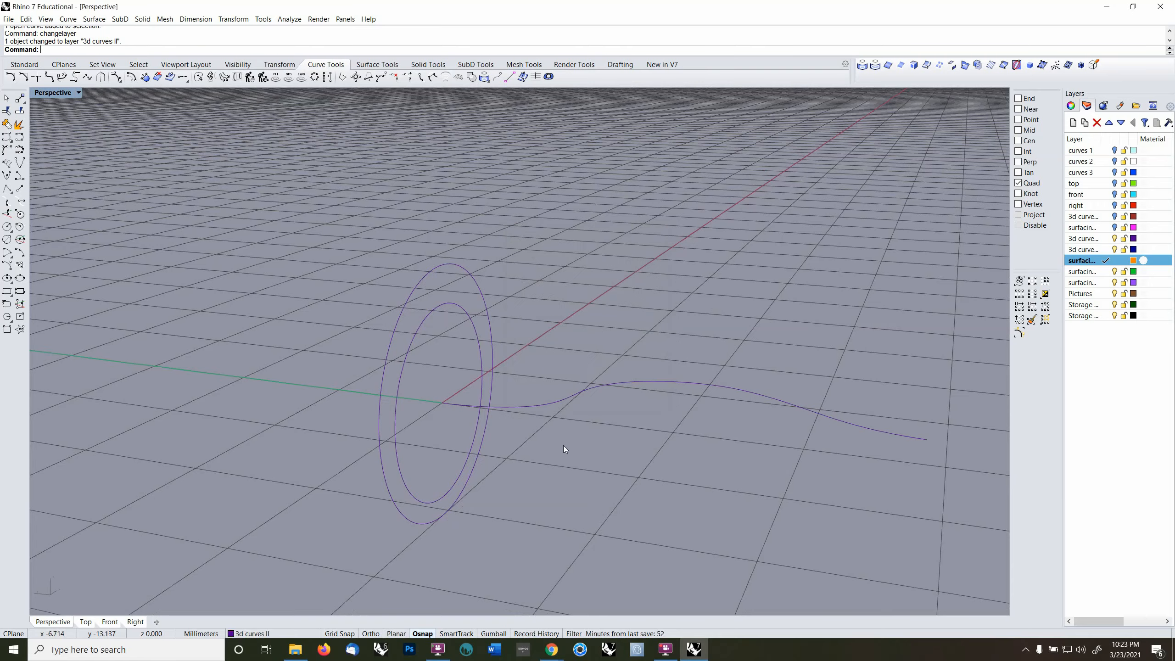
- Extrude both ring circles along the wavy curve, picking the path near its start and leaving the Solid option off
{"action": "right_click_drag", "start_coordinate": [701, 389], "coordinate": [383, 290]}
{"action": "left_click", "coordinate": [394, 296]}
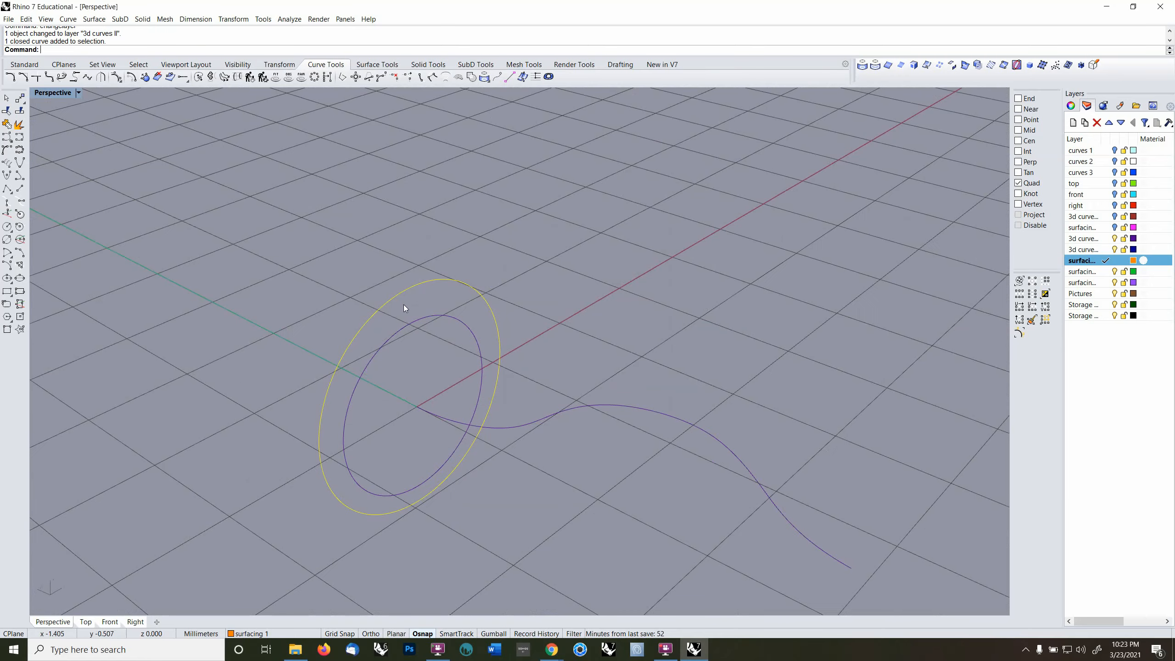
{"action": "left_click", "coordinate": [406, 327], "text": "shift"}
{"action": "right_click_drag", "start_coordinate": [405, 329], "coordinate": [387, 298]}
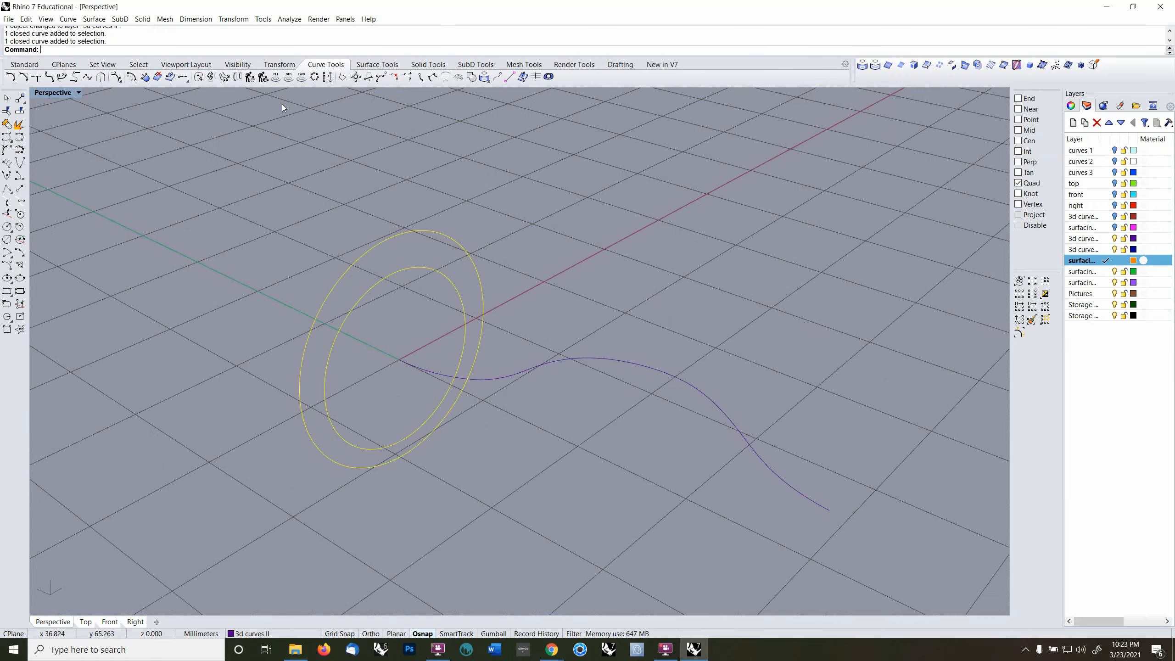
{"action": "left_click", "coordinate": [377, 64]}
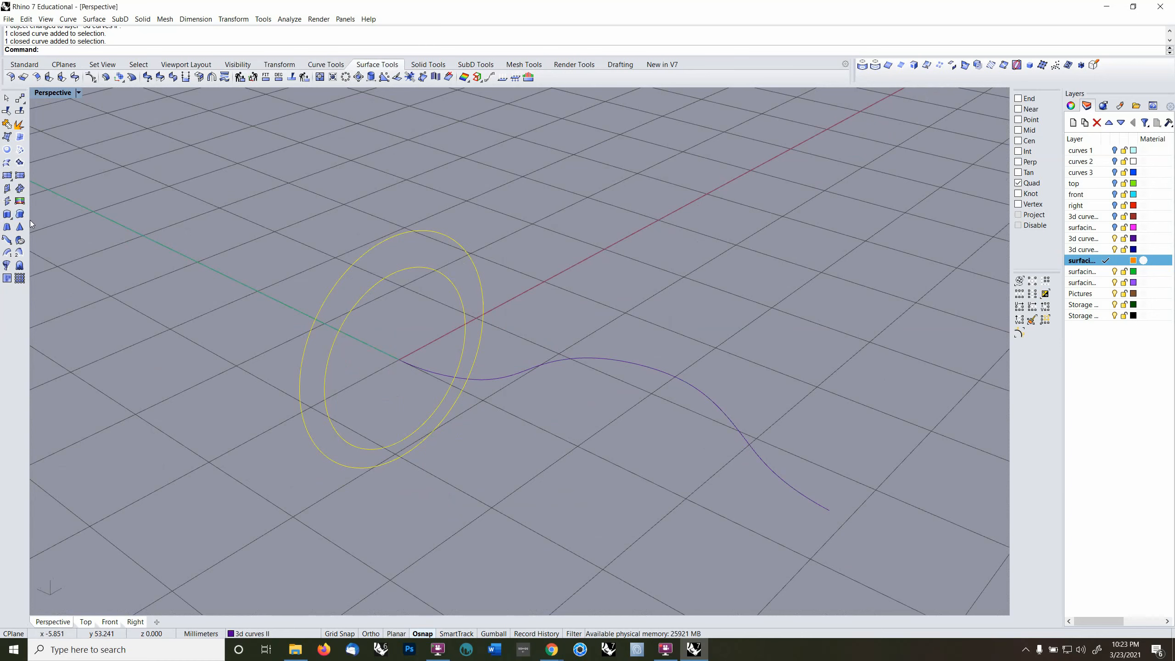
{"action": "left_click", "coordinate": [183, 249]}
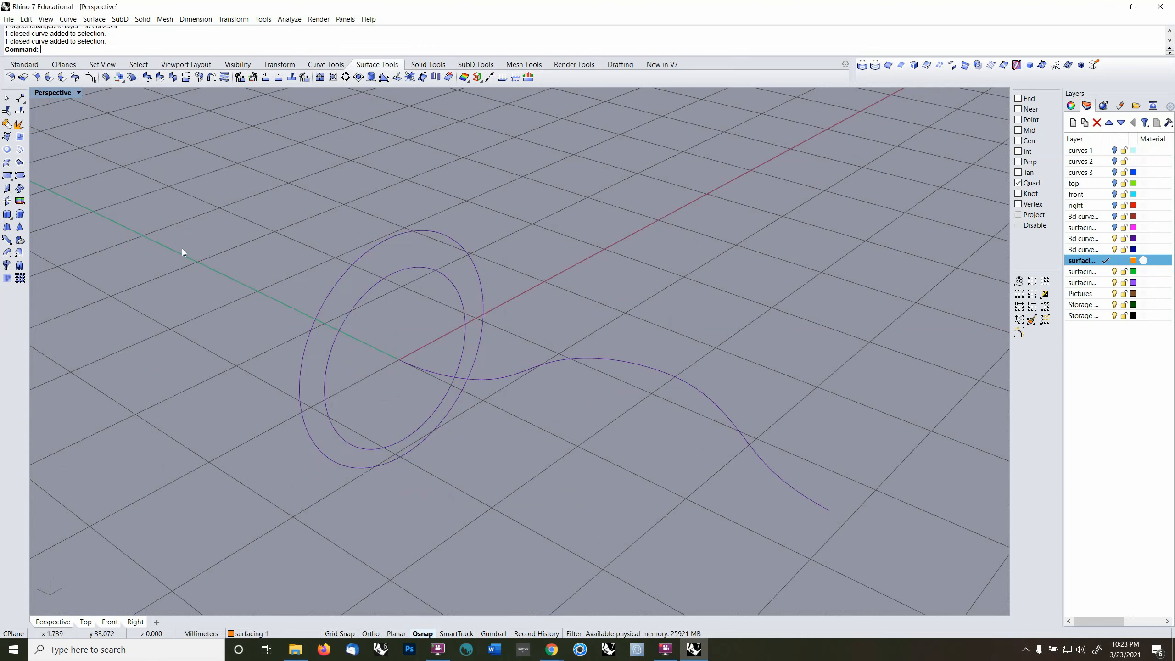
{"action": "left_click", "coordinate": [21, 215]}
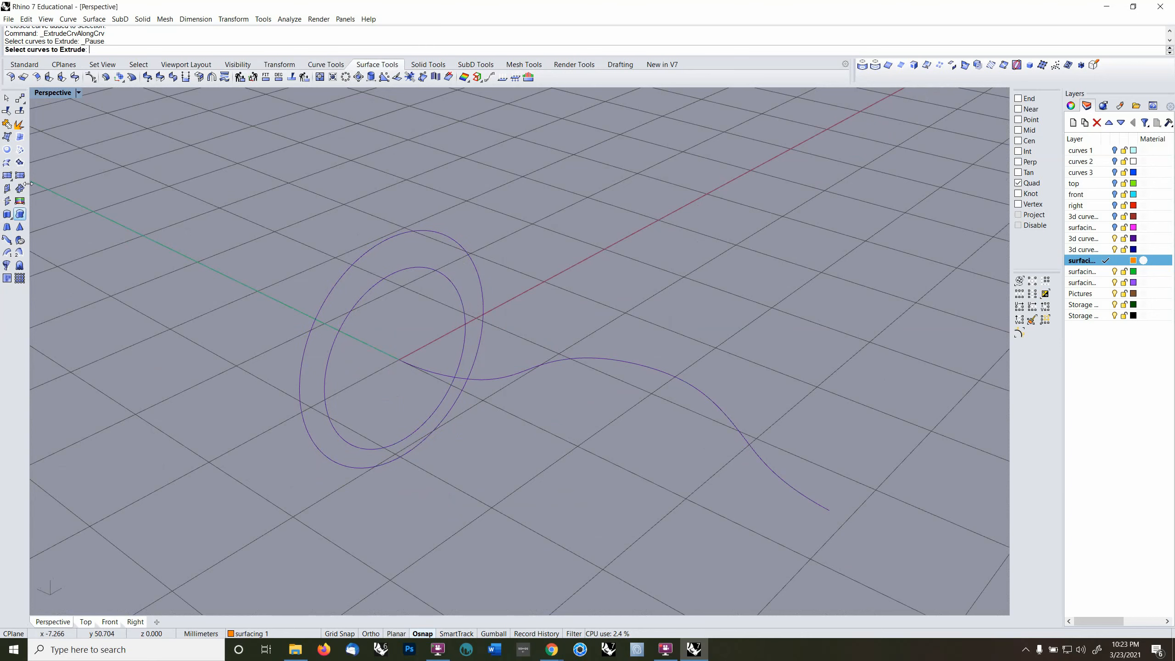
{"action": "left_click_drag", "start_coordinate": [444, 353], "coordinate": [313, 211]}
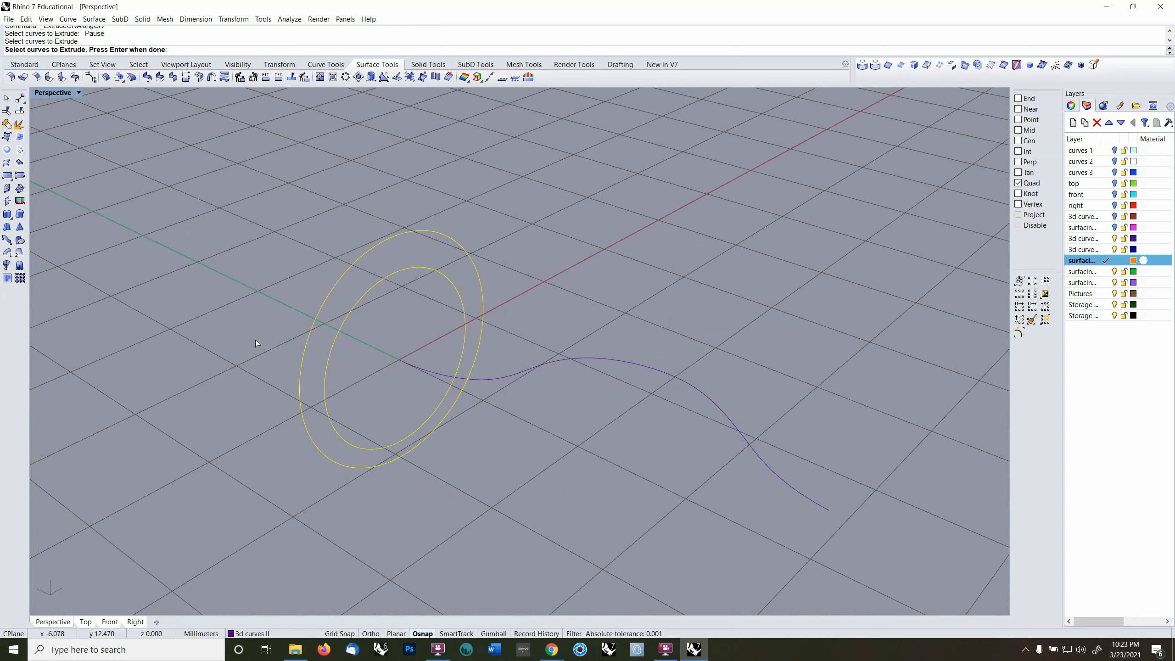
{"action": "key", "text": "Return"}
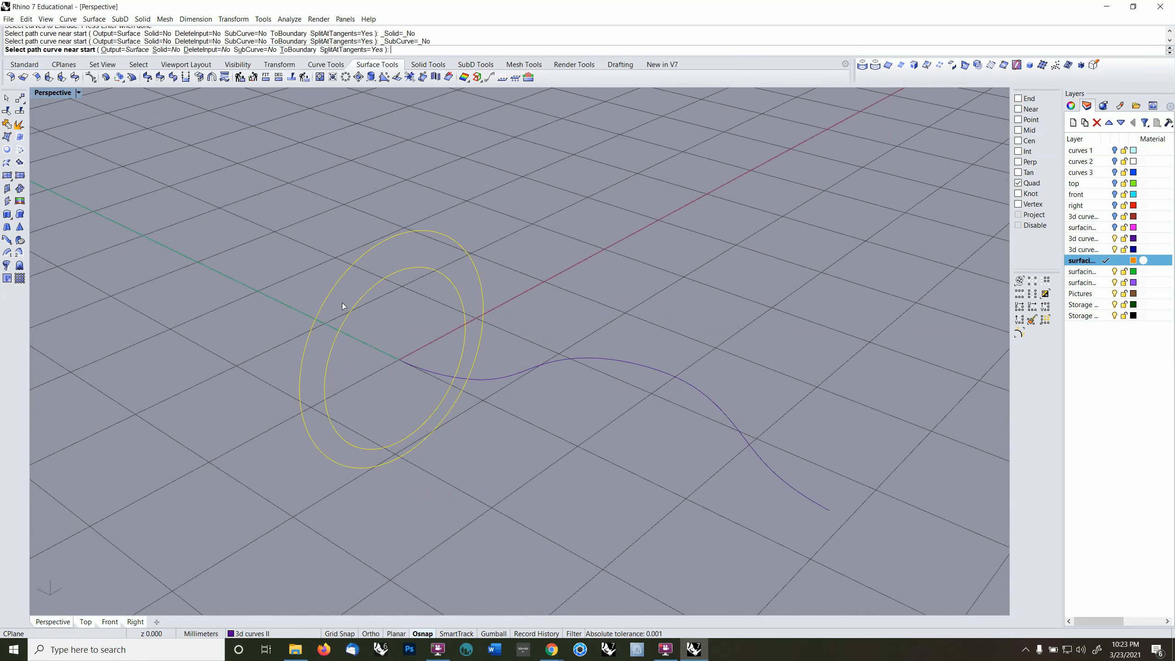
{"action": "left_click", "coordinate": [426, 368]}
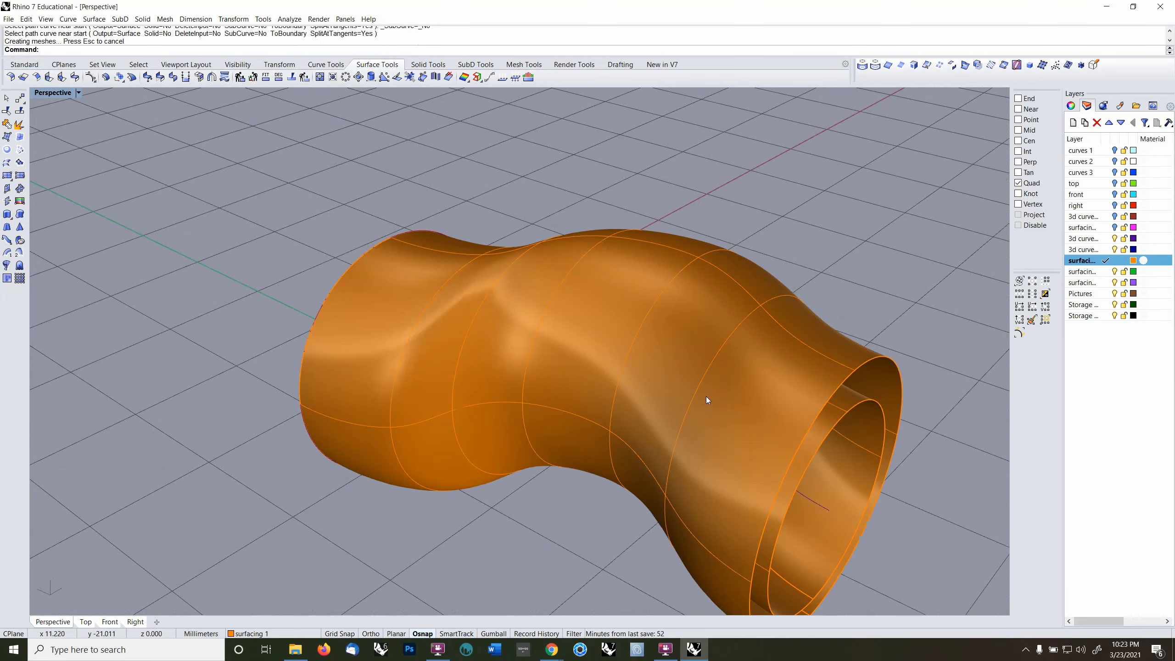
- Inspect the wavy double-walled tube from several angles, and undo the extrusion along the curve
{"action": "mouse_move", "coordinate": [706, 396]}
{"action": "right_mouse_down"}
{"action": "mouse_move", "coordinate": [735, 392]}
{"action": "mouse_move", "coordinate": [713, 354]}
{"action": "mouse_move", "coordinate": [721, 359]}
{"action": "mouse_move", "coordinate": [416, 383]}
{"action": "mouse_move", "coordinate": [606, 409]}
{"action": "mouse_move", "coordinate": [736, 409]}
{"action": "mouse_move", "coordinate": [773, 493]}
{"action": "mouse_move", "coordinate": [741, 463]}
{"action": "right_mouse_up"}
{"action": "scroll", "coordinate": [557, 425], "scroll_direction": "down", "scroll_amount": 6}
{"action": "right_click_drag", "start_coordinate": [558, 424], "coordinate": [417, 296]}
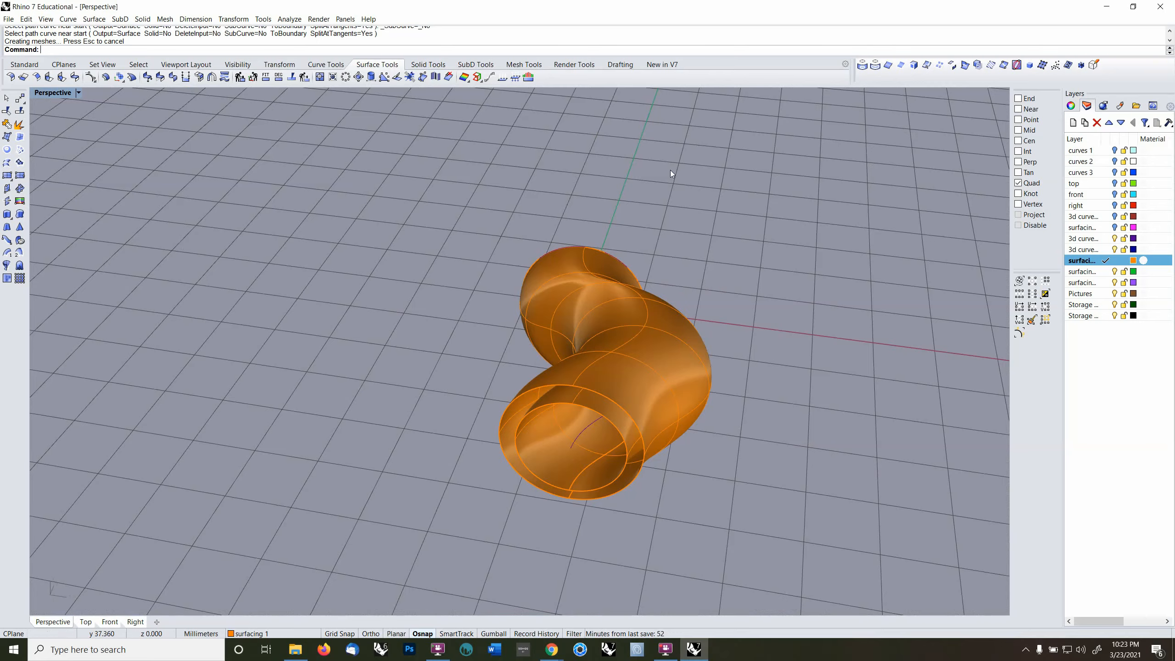
{"action": "right_click_drag", "start_coordinate": [612, 289], "coordinate": [750, 311]}
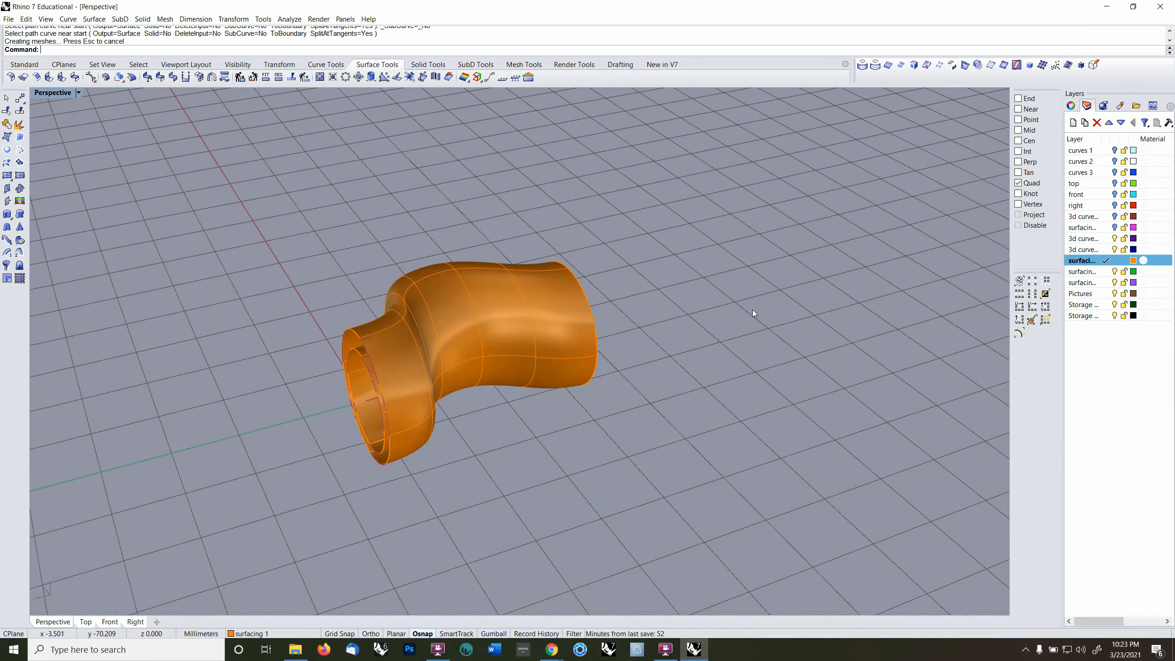
{"action": "key", "text": "ctrl+z"}
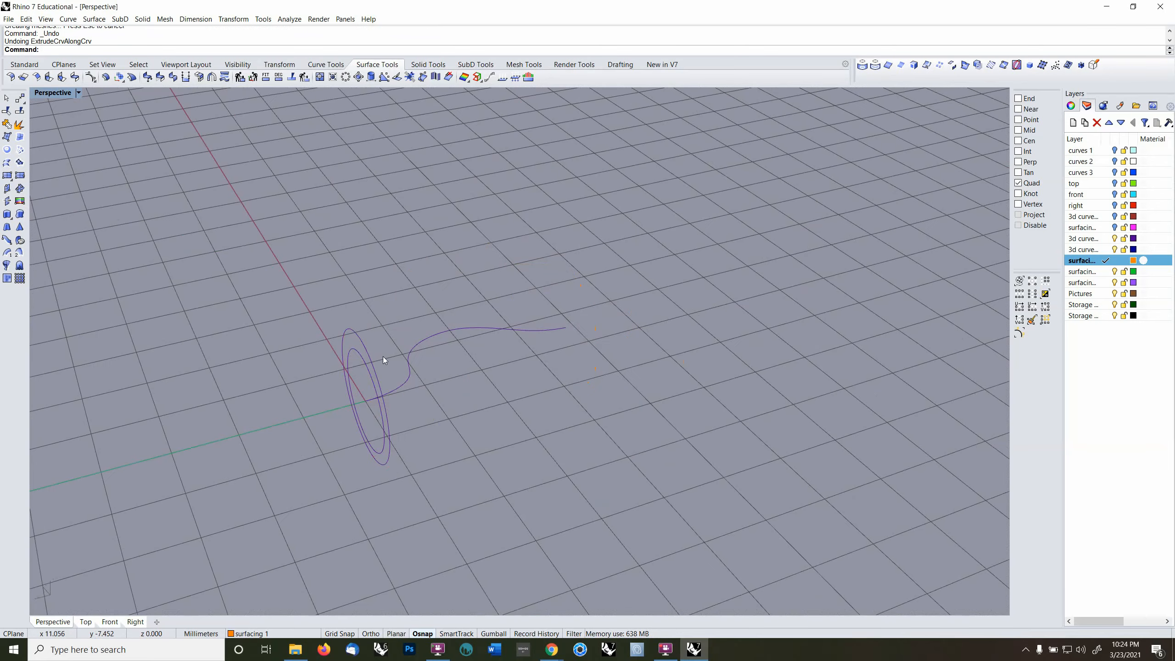
{"action": "left_click", "coordinate": [371, 360]}
{"action": "left_click", "coordinate": [366, 366], "text": "shift"}
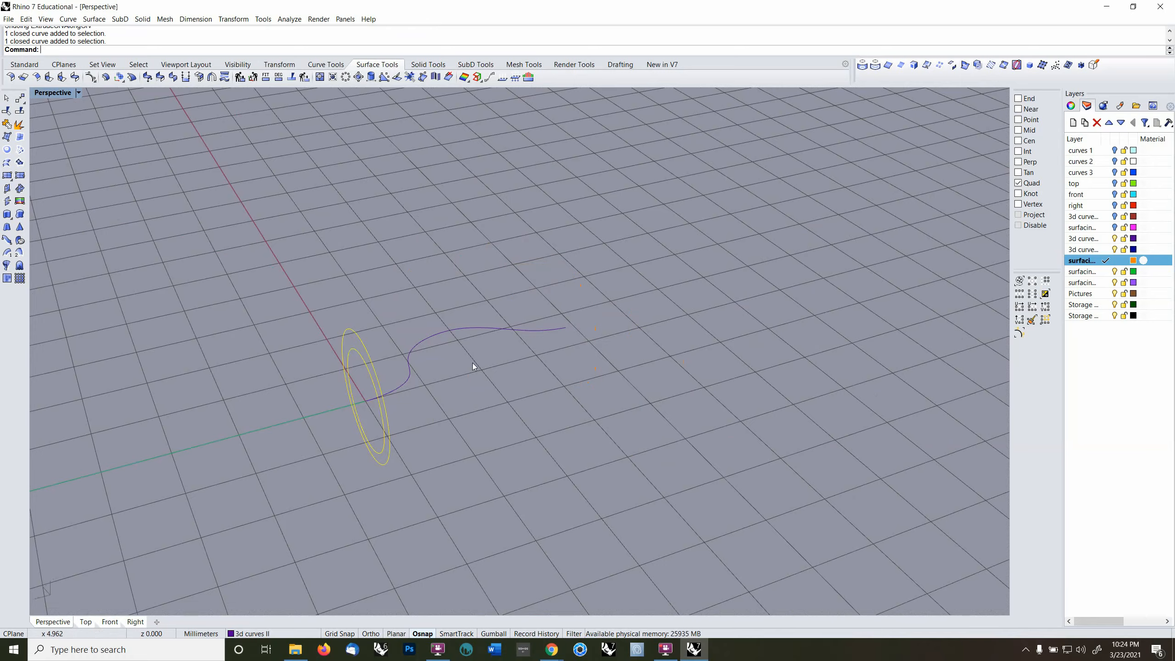
{"action": "right_click_drag", "start_coordinate": [474, 364], "coordinate": [388, 350]}
{"action": "left_click", "coordinate": [406, 337]}
{"action": "left_click", "coordinate": [384, 322]}
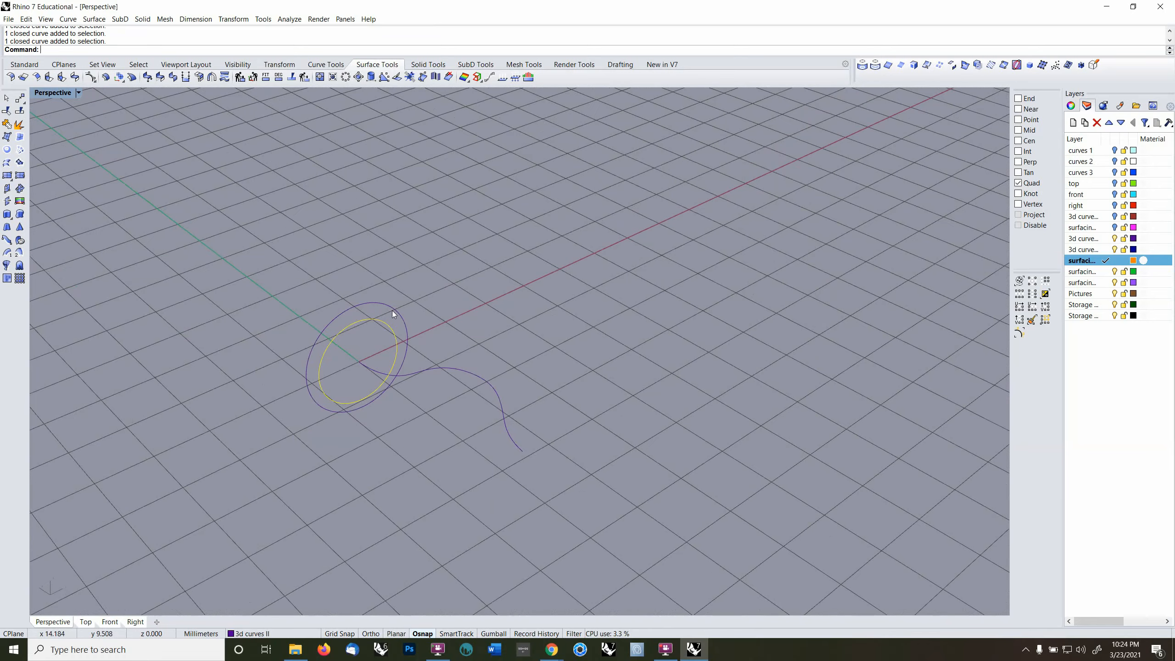
{"action": "left_click", "coordinate": [393, 311], "text": "shift"}
{"action": "left_click", "coordinate": [220, 161]}
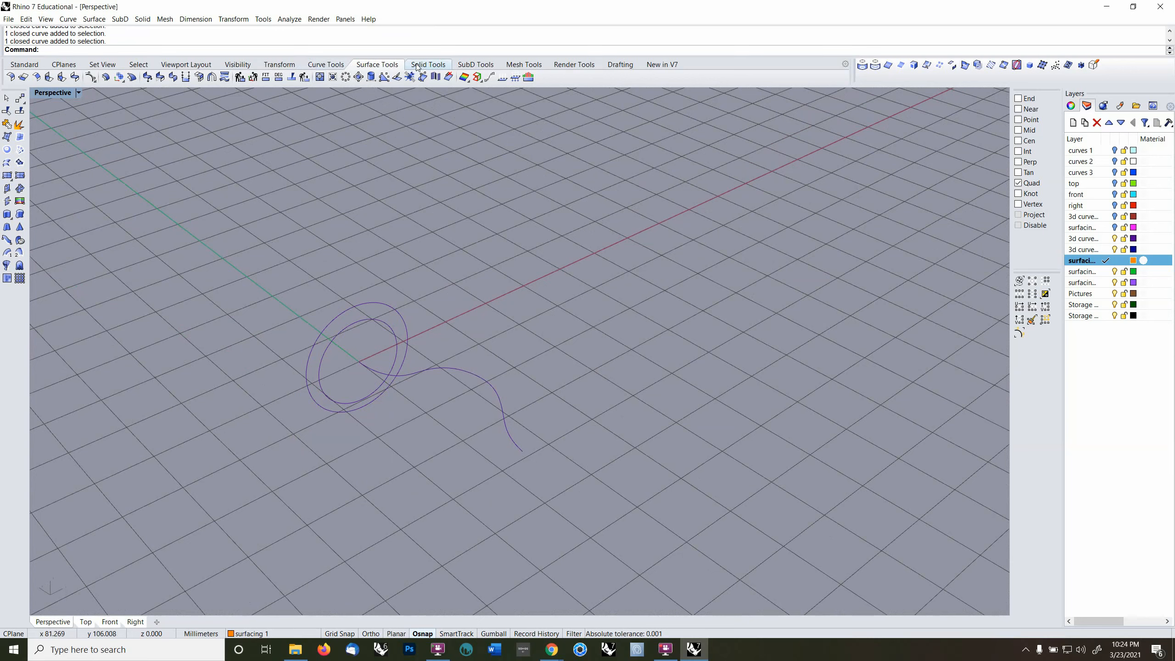
- Sweep the inner circle along the wavy curve with Sweep 1 Rail, keeping the default seam point
{"action": "left_click", "coordinate": [6, 254]}
{"action": "left_click", "coordinate": [360, 362]}
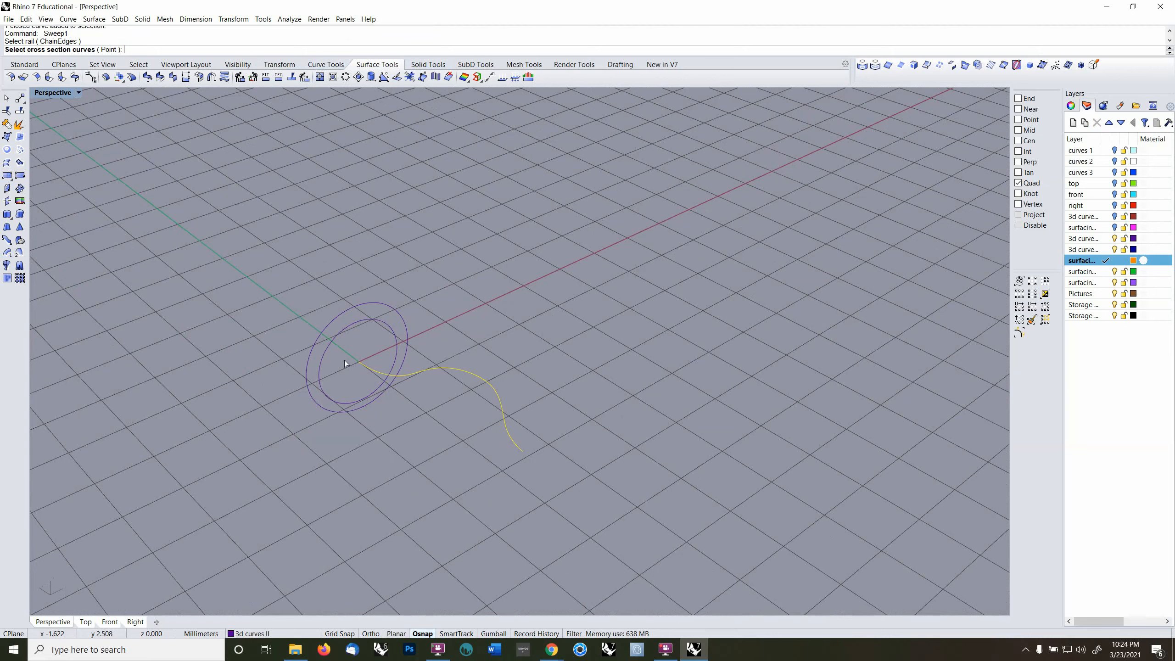
{"action": "left_click", "coordinate": [330, 350]}
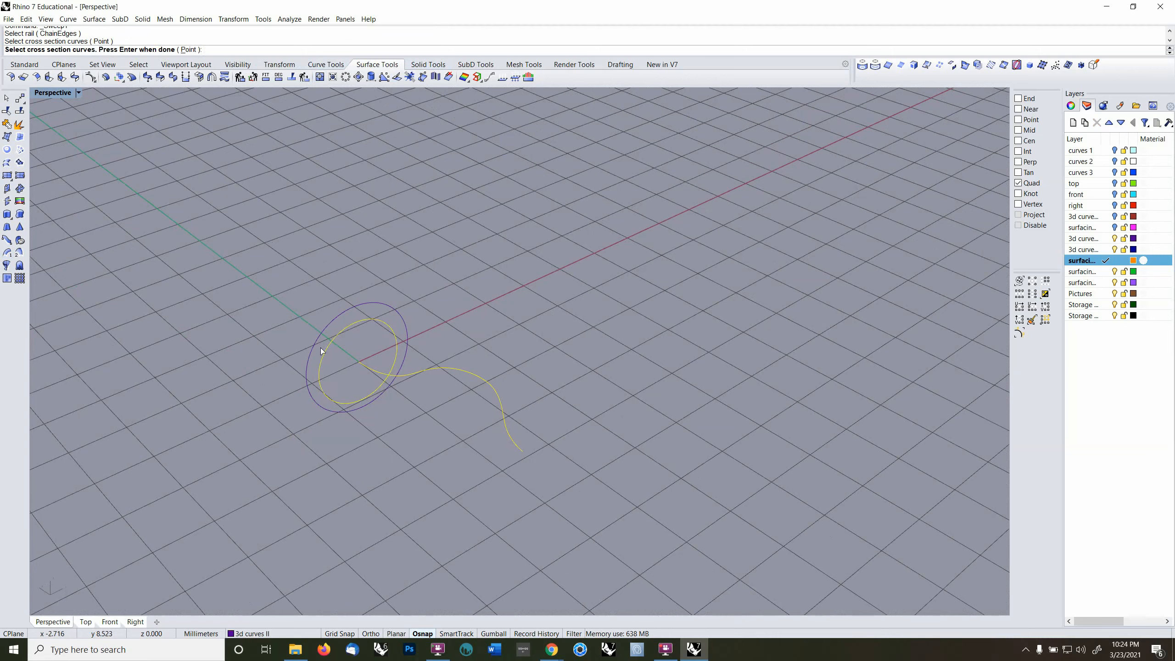
{"action": "key", "text": "Return"}
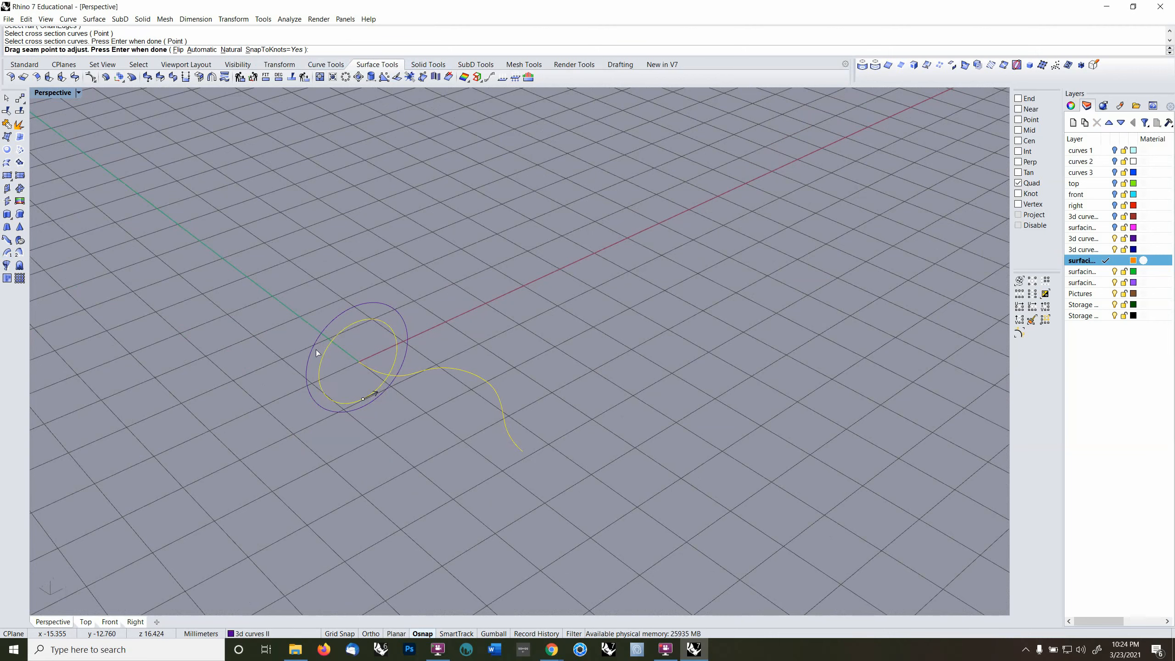
{"action": "key", "text": "Return"}
{"action": "left_click", "coordinate": [844, 462]}
{"action": "right_click_drag", "start_coordinate": [490, 296], "coordinate": [475, 355]}
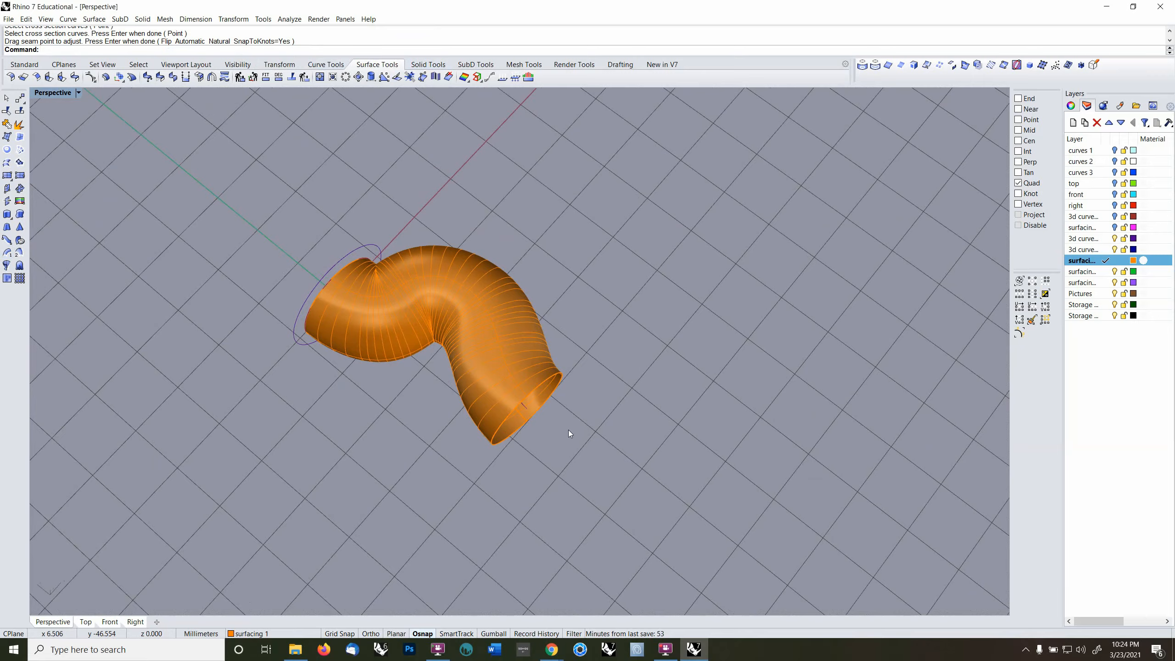
- Inspect the orange swept tube from several angles and delete it
{"action": "right_click_drag", "start_coordinate": [568, 430], "coordinate": [459, 401]}
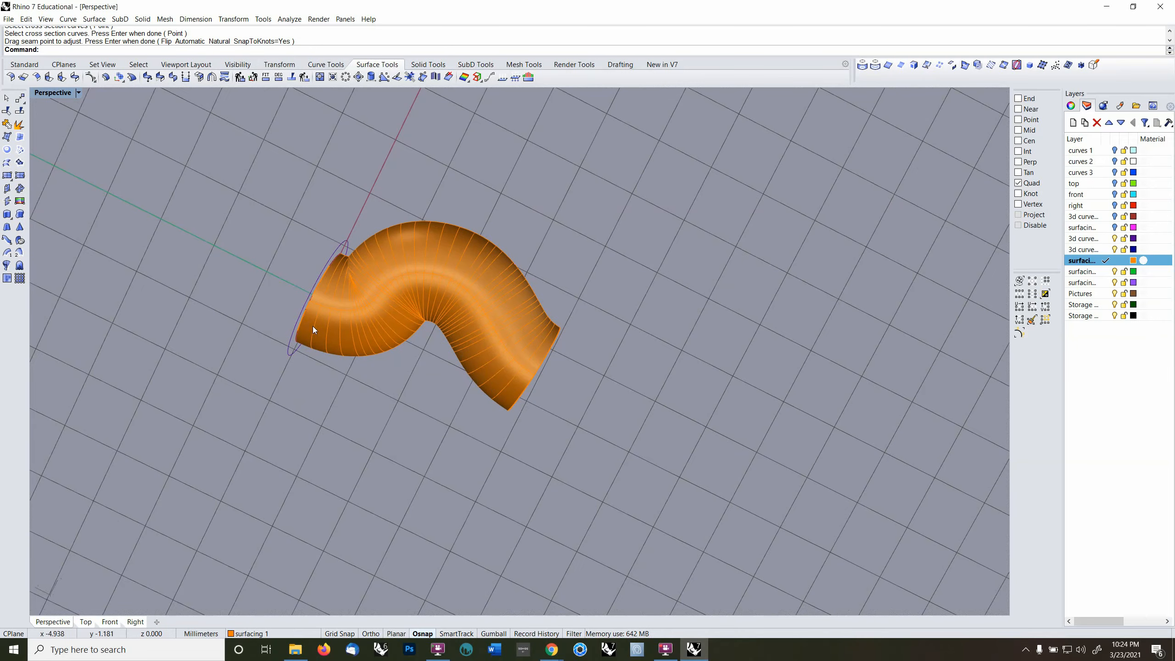
{"action": "scroll", "coordinate": [412, 309], "scroll_direction": "up", "scroll_amount": 7}
{"action": "right_click_drag", "start_coordinate": [460, 322], "coordinate": [342, 298]}
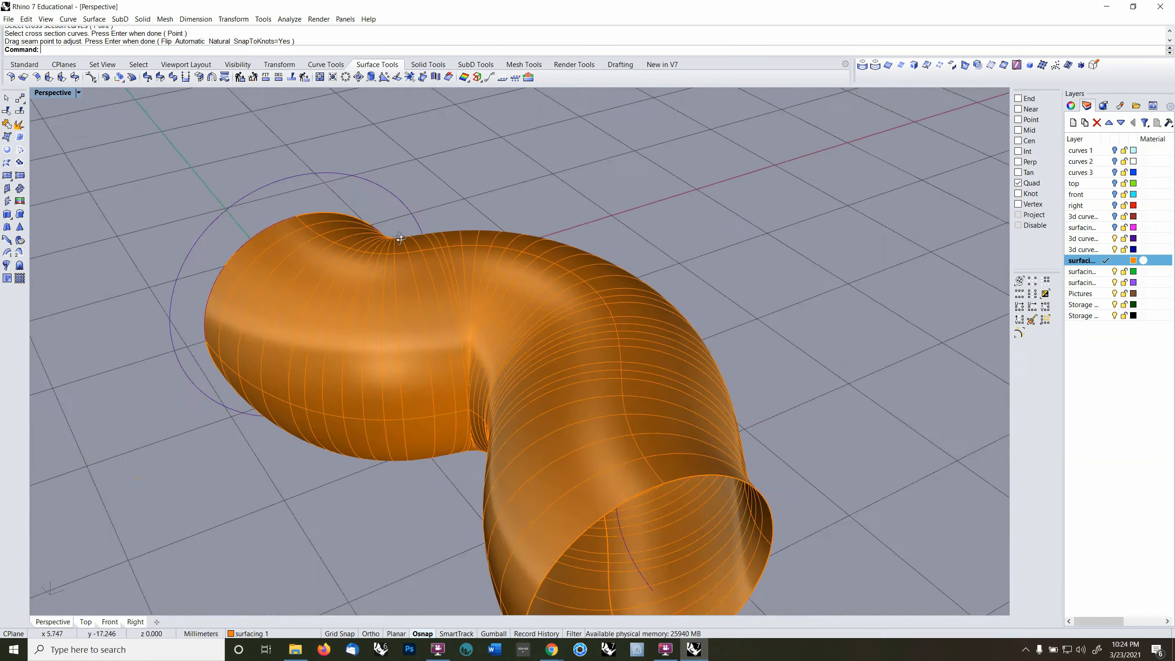
{"action": "scroll", "coordinate": [342, 305], "scroll_direction": "down", "scroll_amount": 3}
{"action": "left_click", "coordinate": [340, 310]}
{"action": "key", "text": "Delete"}
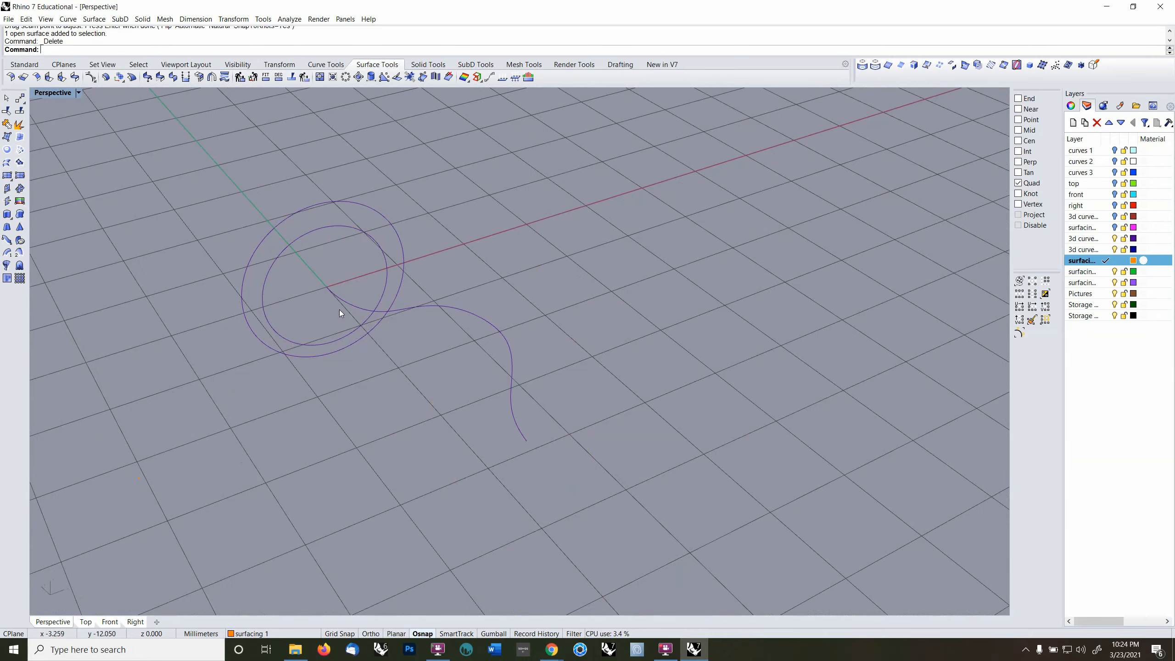
{"action": "left_click", "coordinate": [365, 233]}
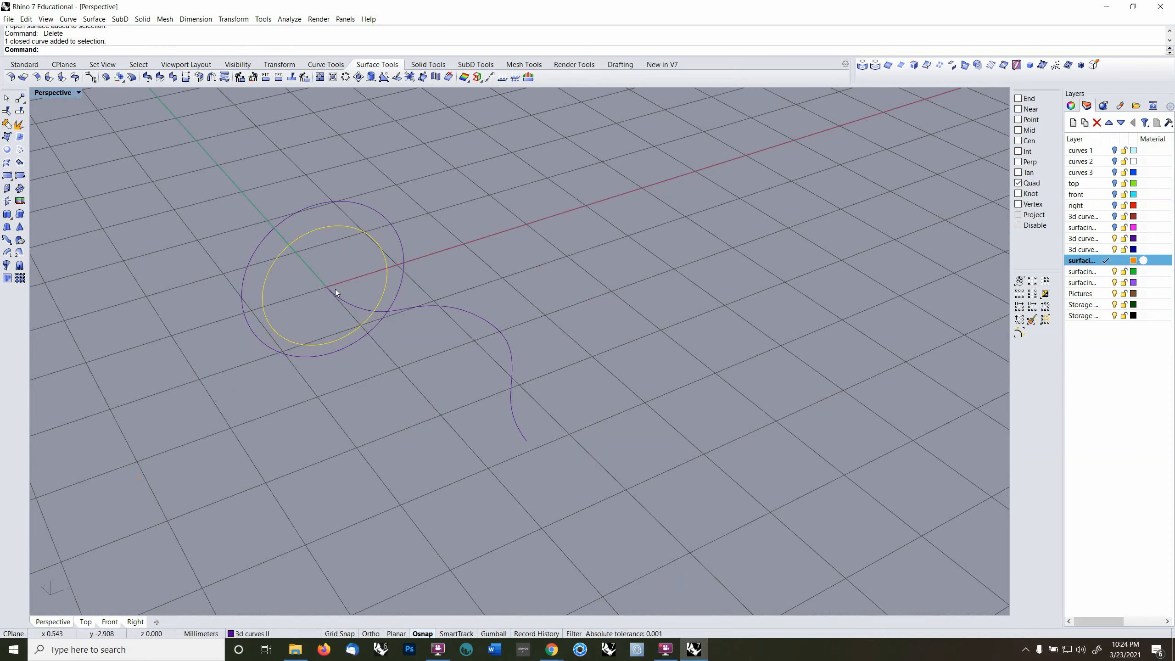
{"action": "scroll", "coordinate": [332, 290], "scroll_direction": "up", "scroll_amount": 5}
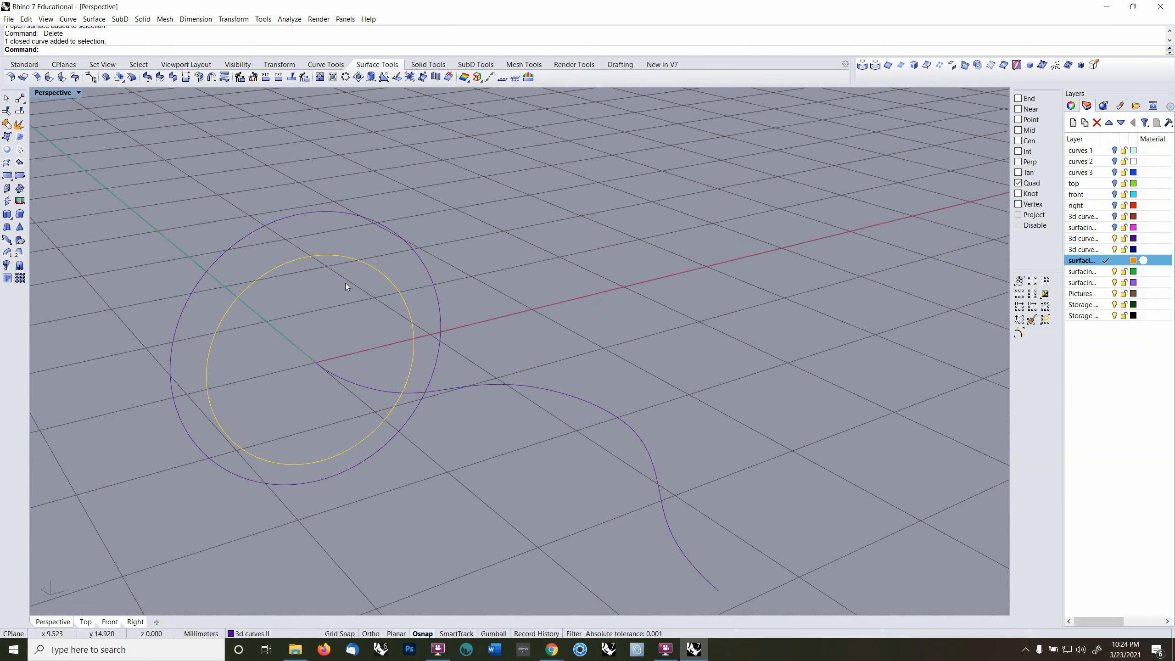
{"action": "key", "text": "Delete"}
{"action": "key", "text": "ctrl+z"}
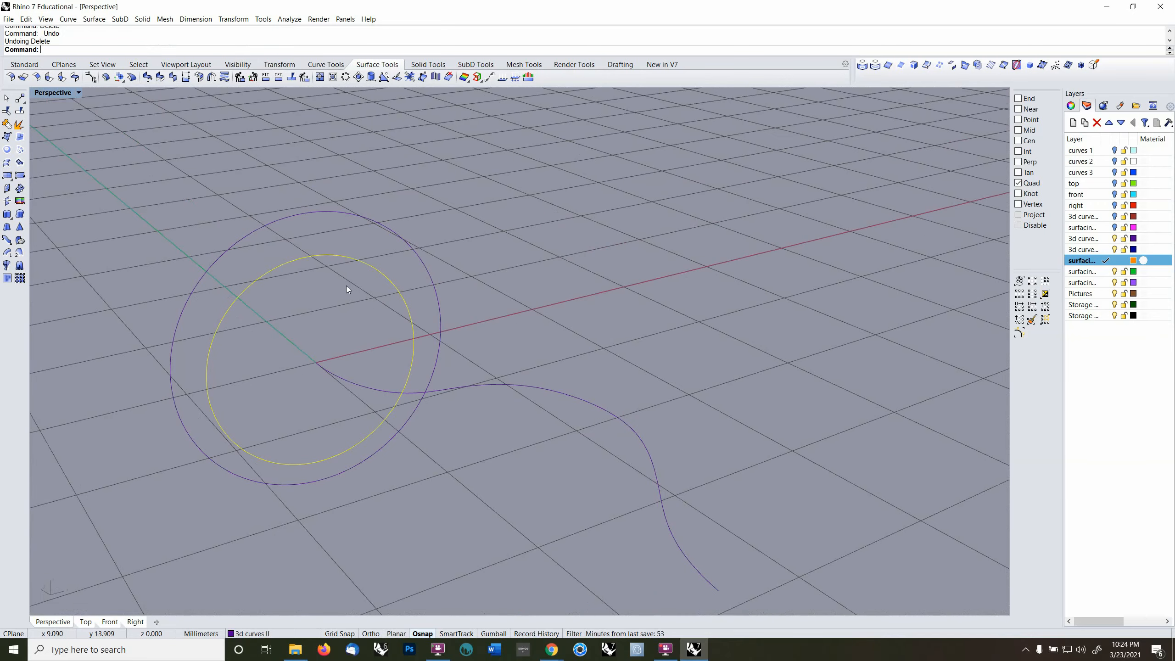
- Set the construction plane to world Front and draw a small circle centered on the wavy curve's start, using End snap and the 3d curves II layer
{"action": "key", "text": "F2"}
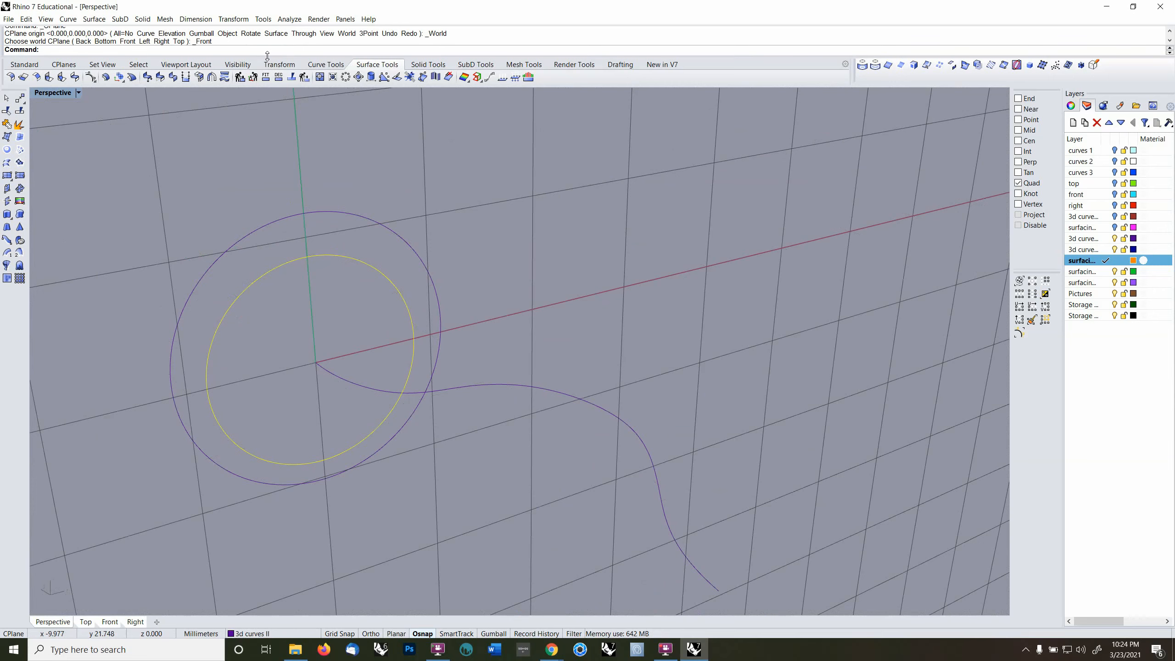
{"action": "left_click", "coordinate": [329, 68]}
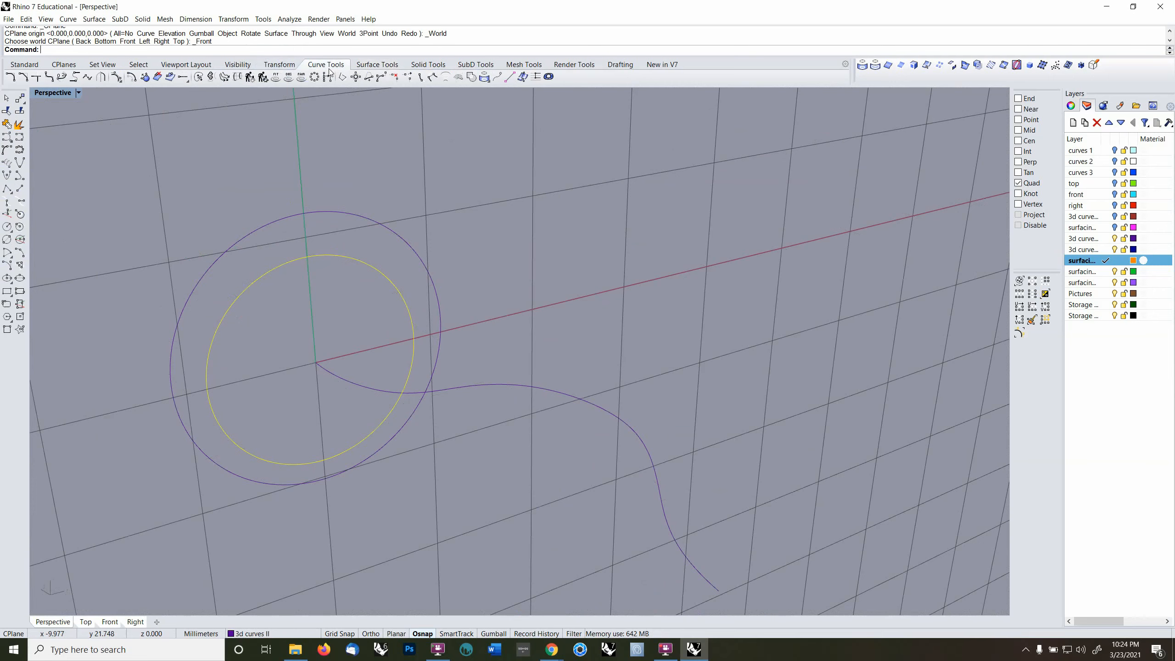
{"action": "left_click", "coordinate": [8, 226]}
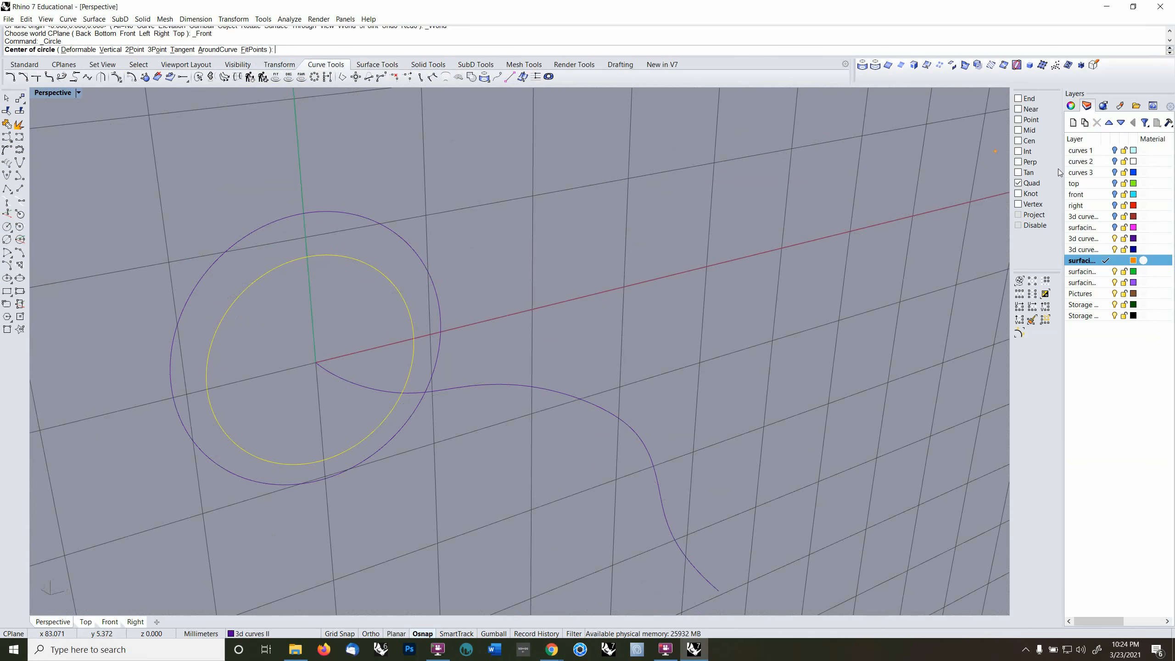
{"action": "left_click", "coordinate": [1026, 99]}
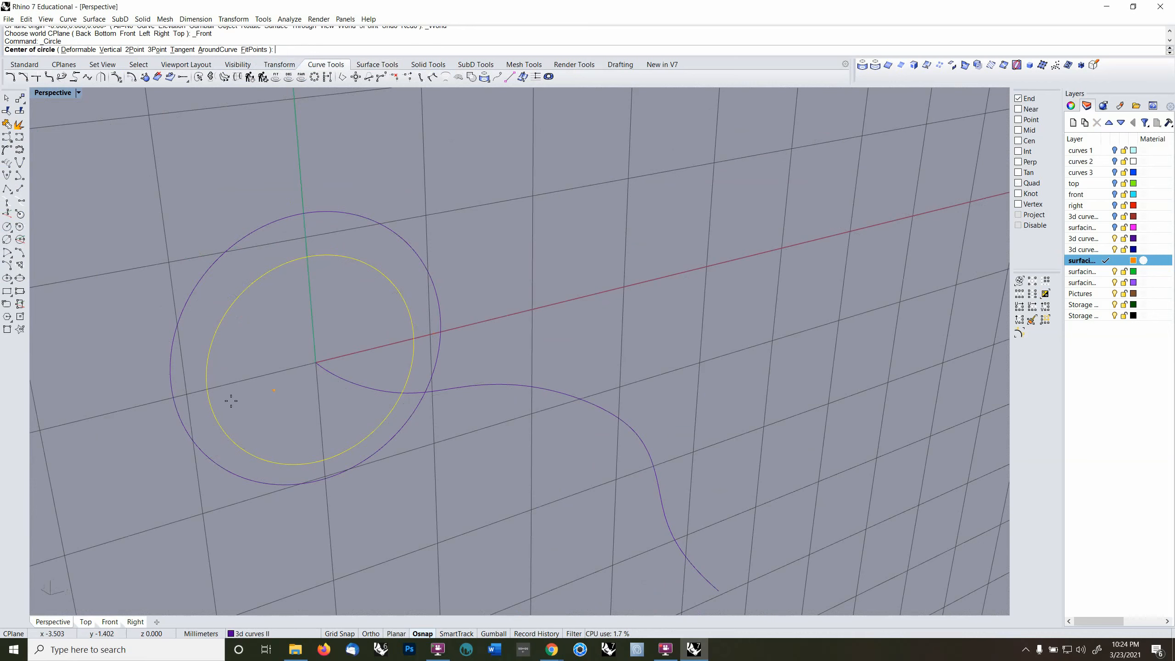
{"action": "left_click", "coordinate": [317, 363]}
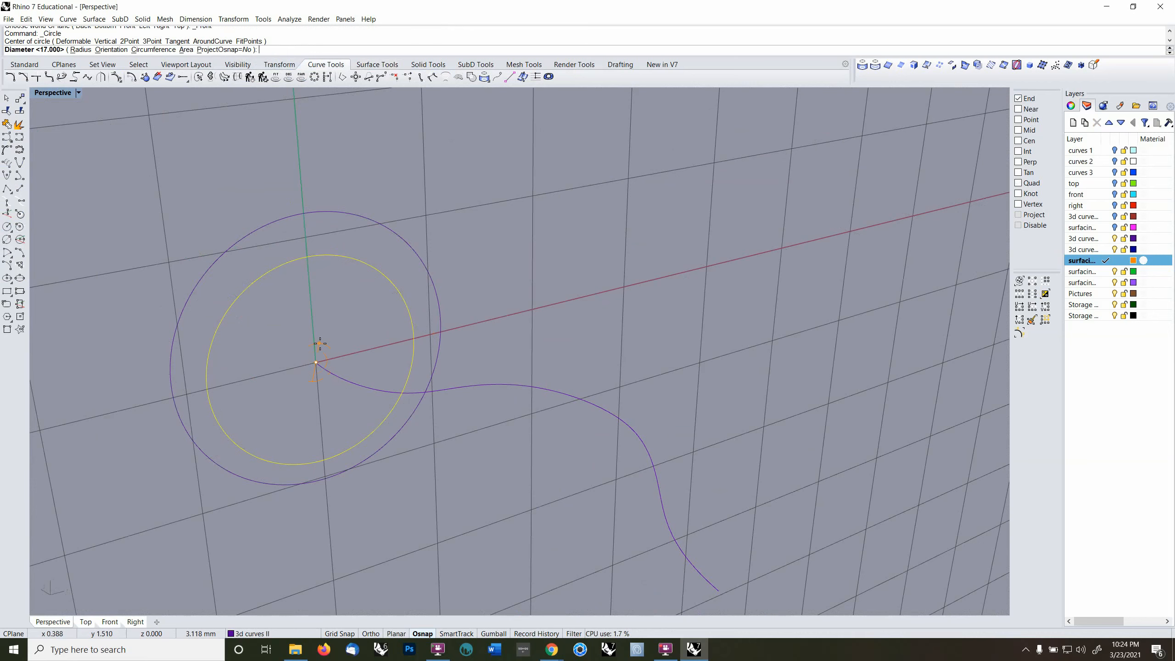
{"action": "left_click", "coordinate": [1110, 239]}
{"action": "left_click", "coordinate": [294, 365]}
{"action": "right_click_drag", "start_coordinate": [416, 352], "coordinate": [472, 384]}
- Sweep the small circle along the wavy curve with Sweep 1 Rail, keeping the default seam point
{"action": "left_click", "coordinate": [376, 65]}
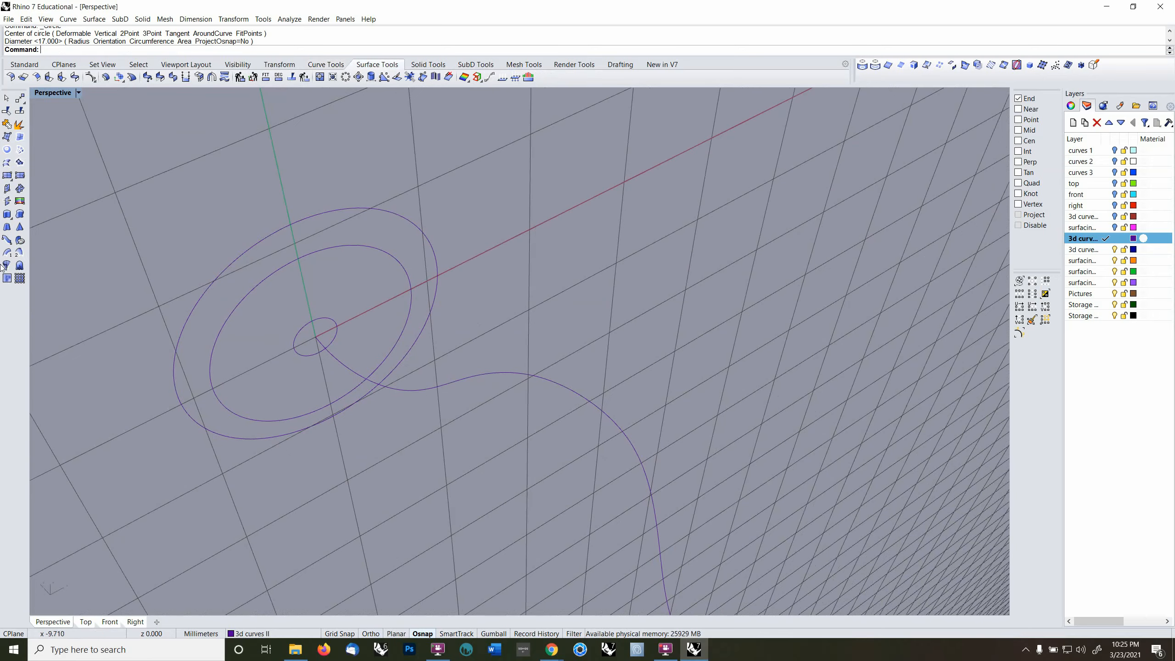
{"action": "left_click", "coordinate": [8, 254]}
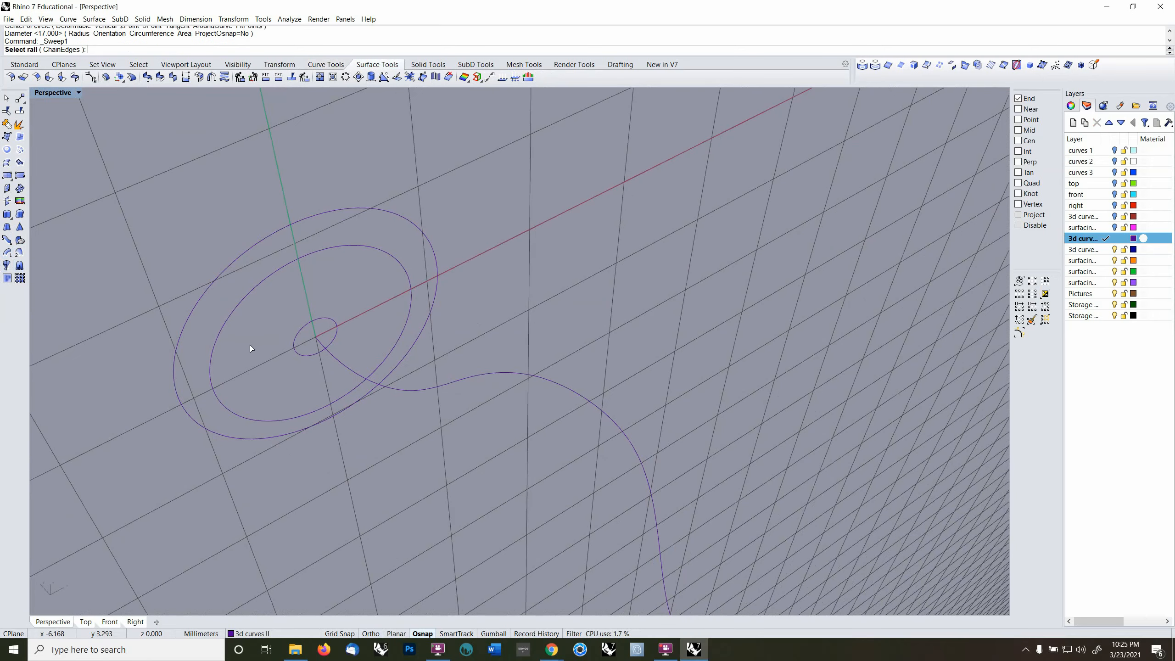
{"action": "left_click", "coordinate": [328, 352]}
{"action": "left_click", "coordinate": [333, 328]}
{"action": "key", "text": "Return"}
{"action": "key", "text": "Return"}
{"action": "key", "text": "Return"}
{"action": "right_click_drag", "start_coordinate": [661, 454], "coordinate": [685, 481]}
- Set the construction plane to world Top and move the swept purple tube aside from the wavy curve with Grid Snap on
{"action": "left_click", "coordinate": [598, 403]}
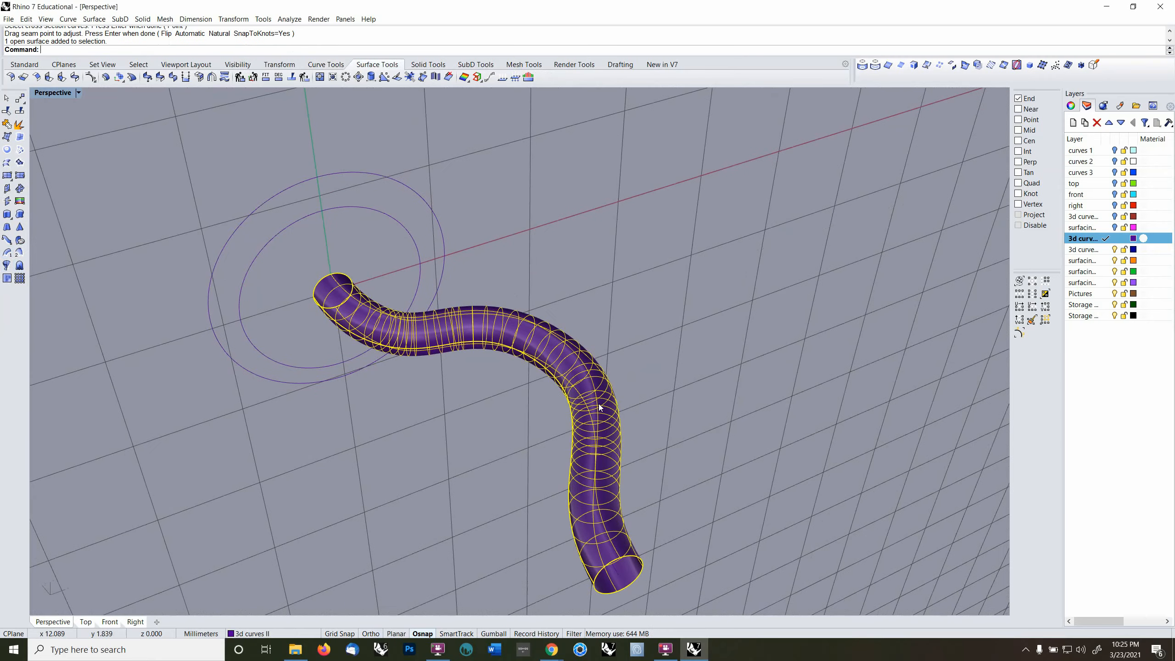
{"action": "type", "text": "m"}
{"action": "key", "text": "Return"}
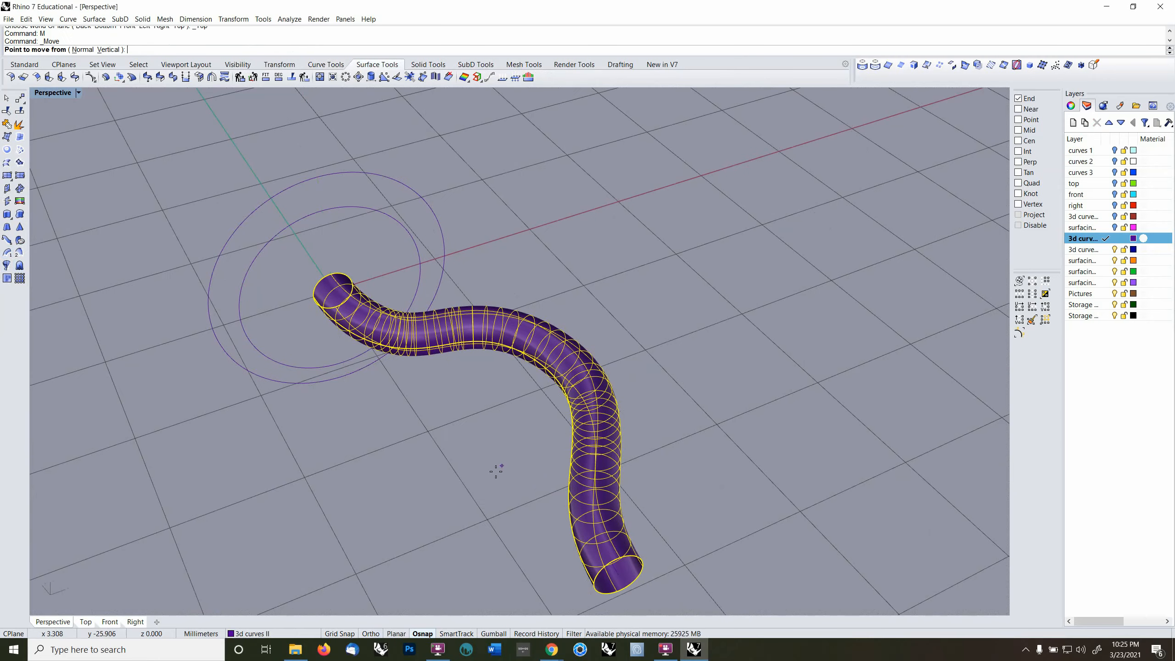
{"action": "type", "text": "s"}
{"action": "key", "text": "Return"}
{"action": "left_click", "coordinate": [426, 444]}
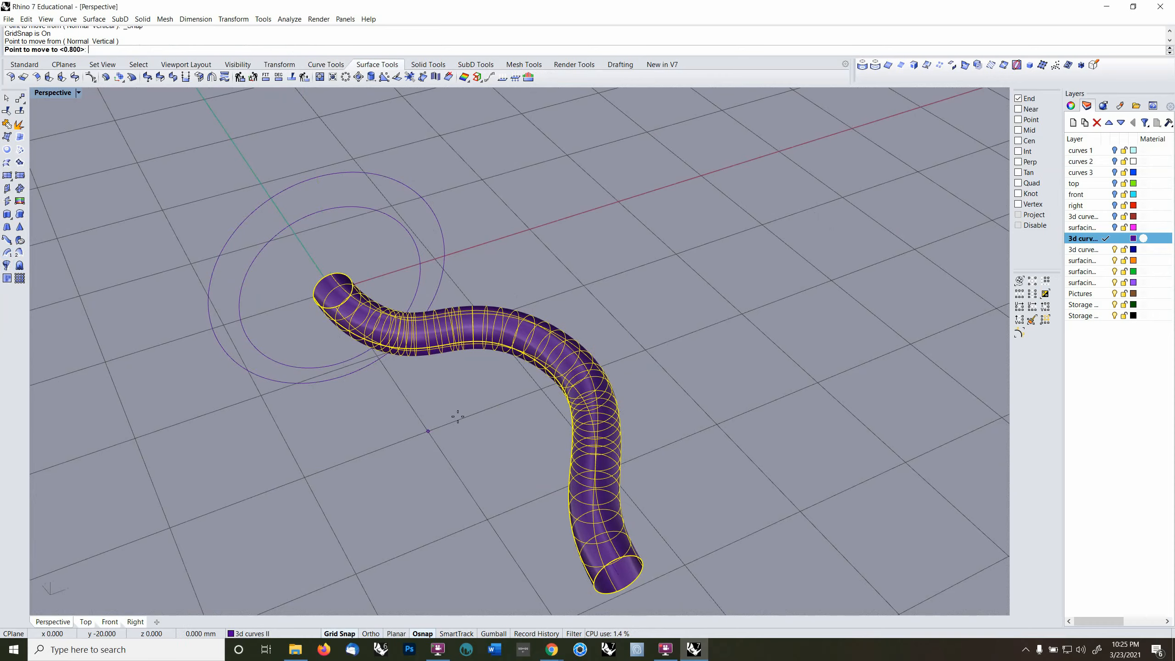
{"action": "left_click", "coordinate": [522, 396]}
{"action": "key", "text": "Escape"}
{"action": "right_click_drag", "start_coordinate": [582, 355], "coordinate": [568, 368]}
- Make surfacing 3 the current layer and extrude the small circle along the wavy curve, picking the path near its start with Solid off
{"action": "left_click", "coordinate": [1105, 271]}
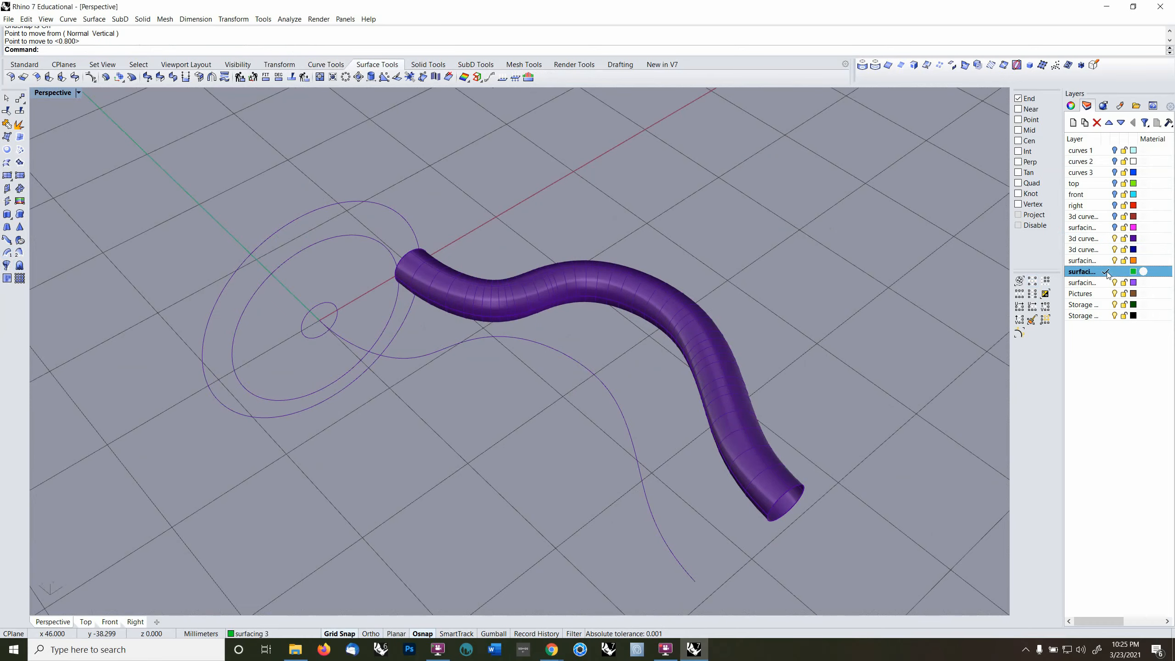
{"action": "left_click", "coordinate": [21, 214]}
{"action": "left_click", "coordinate": [321, 302]}
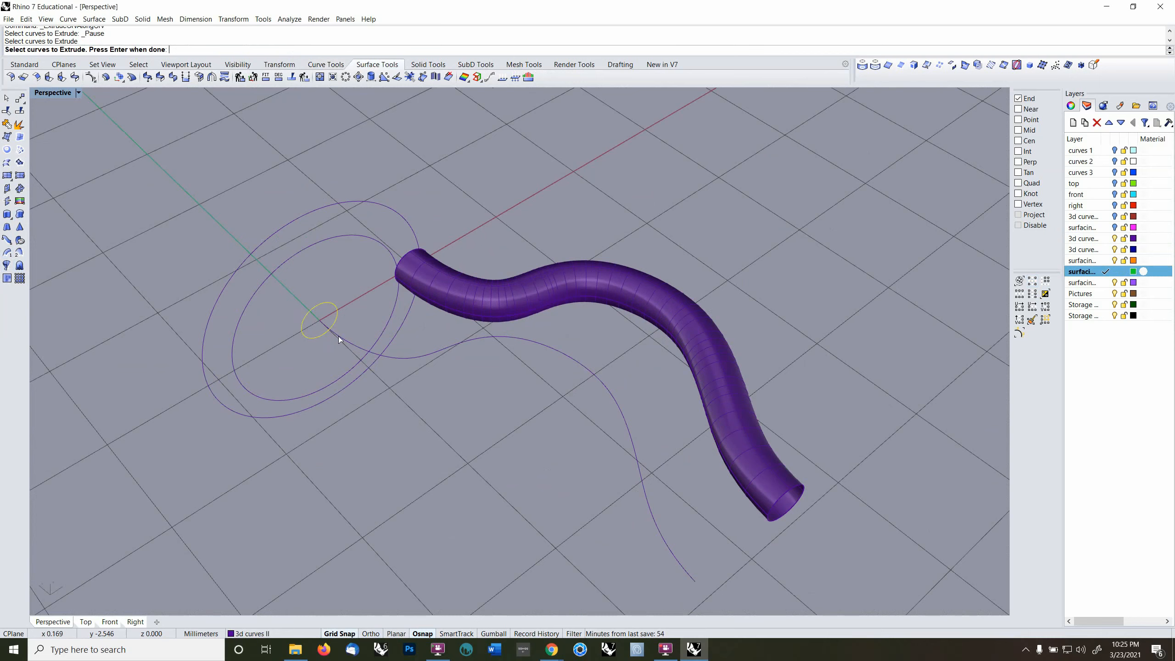
{"action": "left_click", "coordinate": [337, 336]}
{"action": "key", "text": "Return"}
{"action": "key", "text": "Escape"}
{"action": "type", "text": "`"}
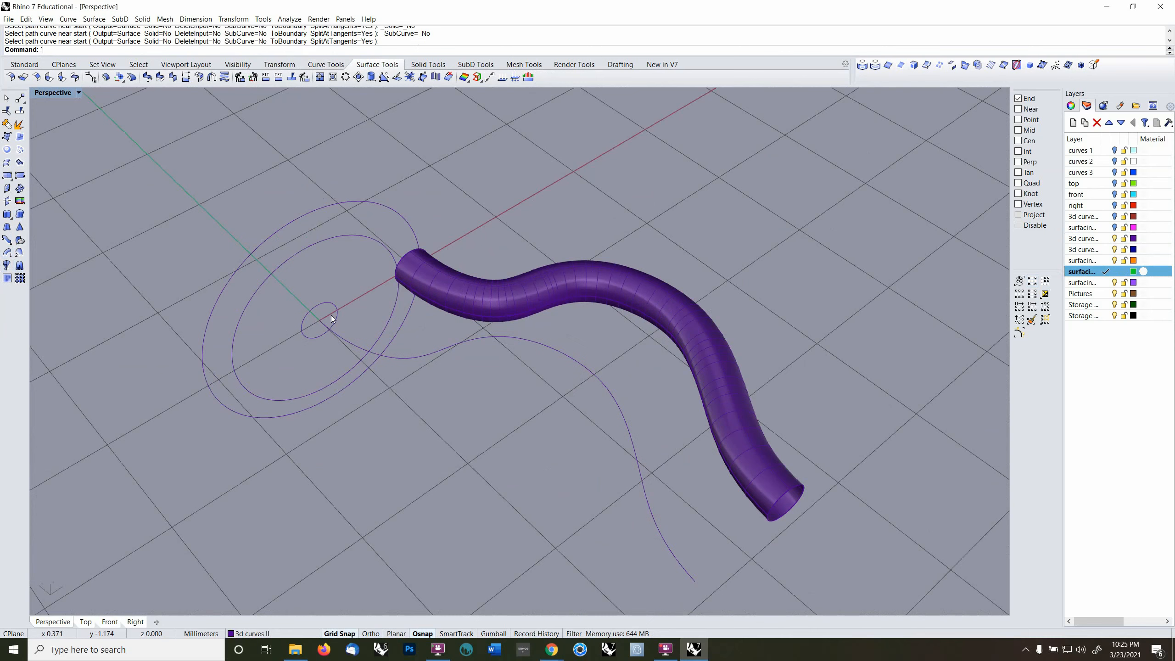
{"action": "left_click", "coordinate": [330, 305]}
{"action": "key", "text": "Return"}
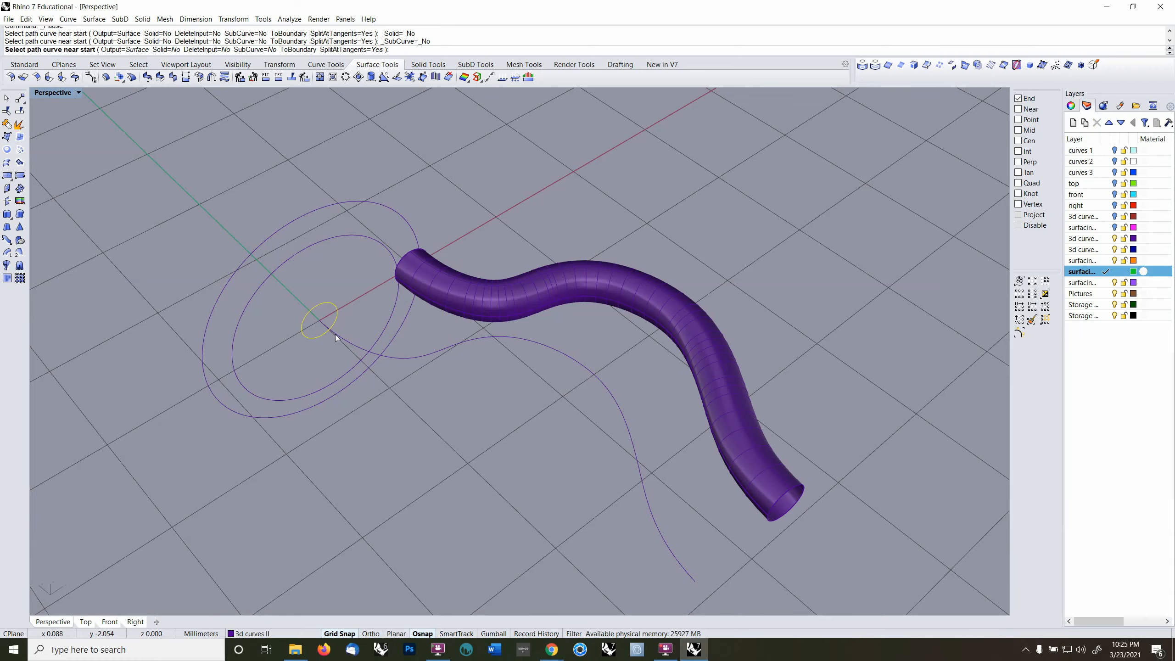
{"action": "left_click", "coordinate": [338, 334]}
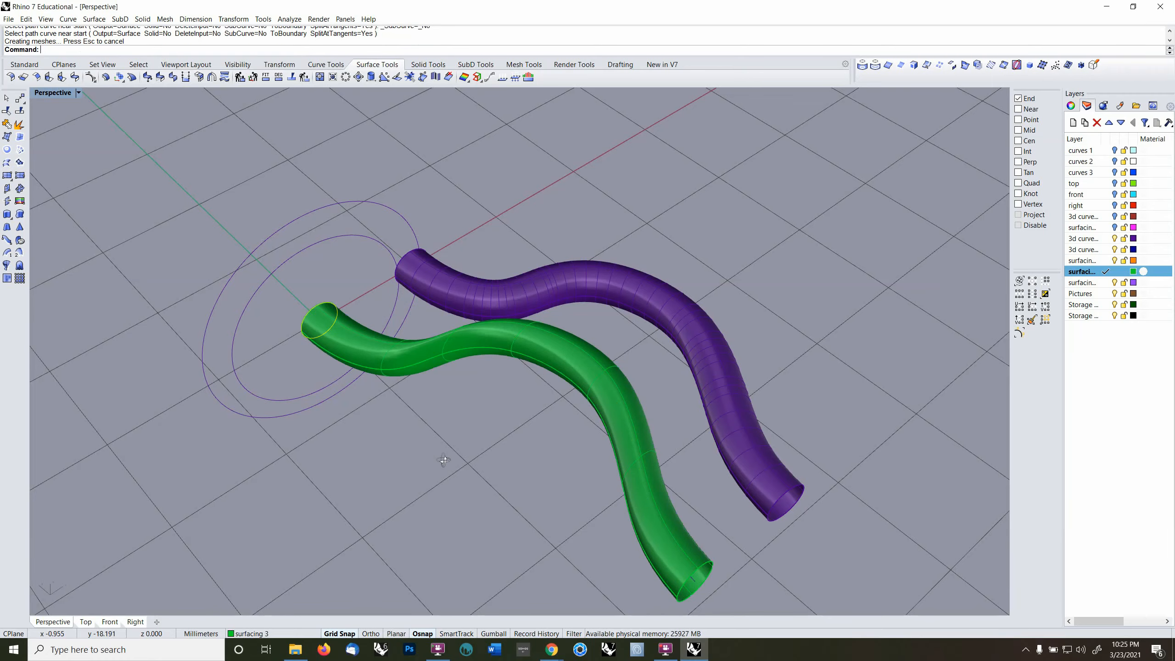
- Compare the shape and isocurves of the purple swept tube and the green extruded tube from several angles
{"action": "right_click_drag", "start_coordinate": [443, 459], "coordinate": [513, 413]}
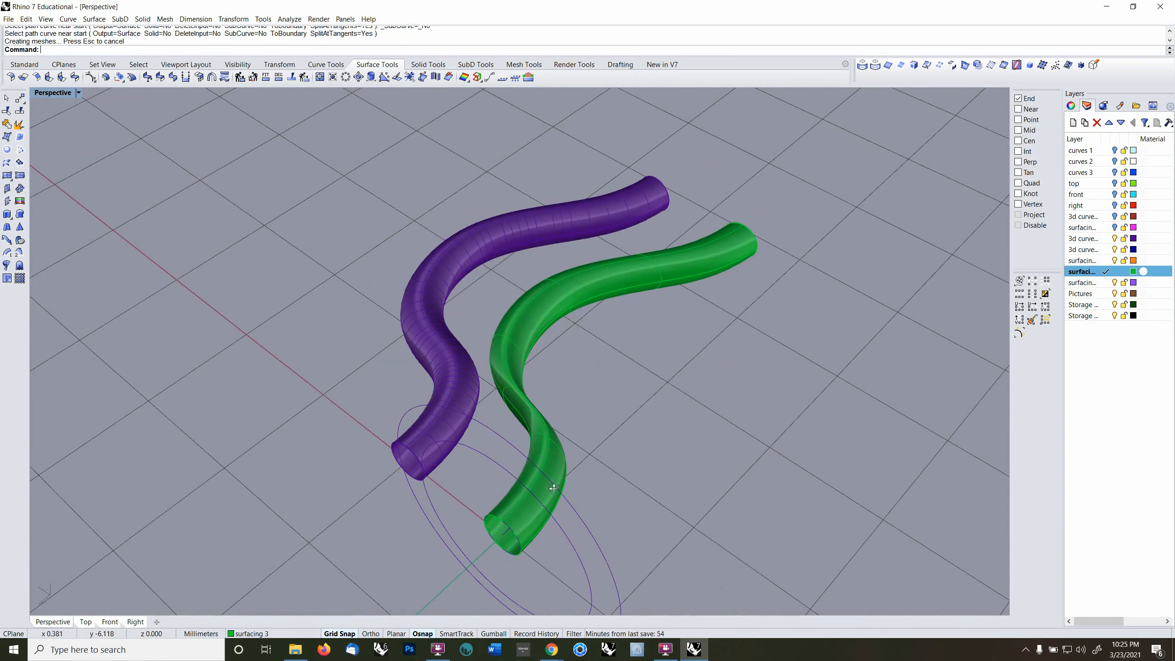
{"action": "right_click_drag", "start_coordinate": [501, 541], "coordinate": [505, 570]}
{"action": "right_click_drag", "start_coordinate": [562, 504], "coordinate": [598, 336]}
{"action": "left_click", "coordinate": [525, 372]}
{"action": "left_click", "coordinate": [599, 336]}
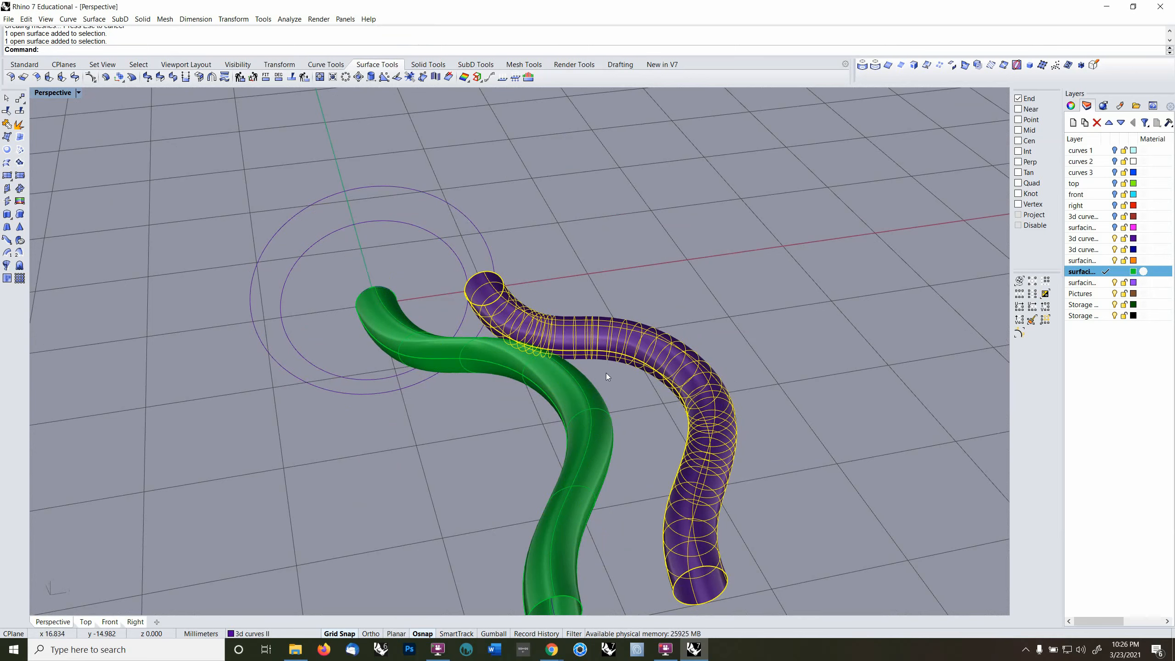
- Delete the green extruded tube and the purple swept tube
{"action": "left_click", "coordinate": [553, 382]}
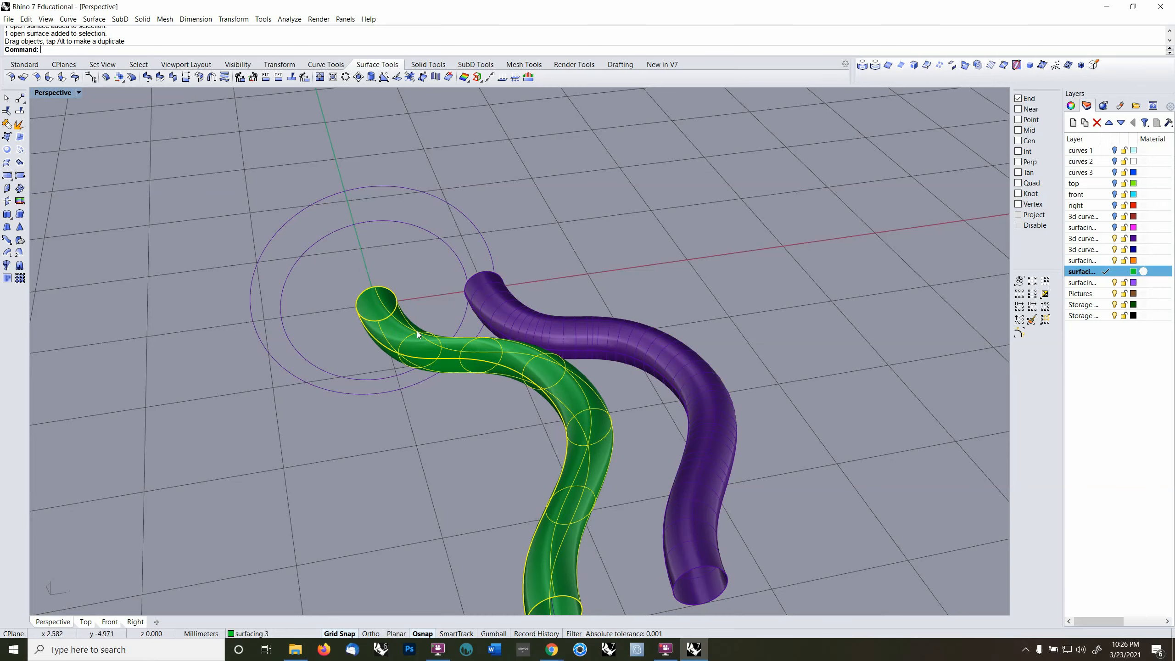
{"action": "key", "text": "Delete"}
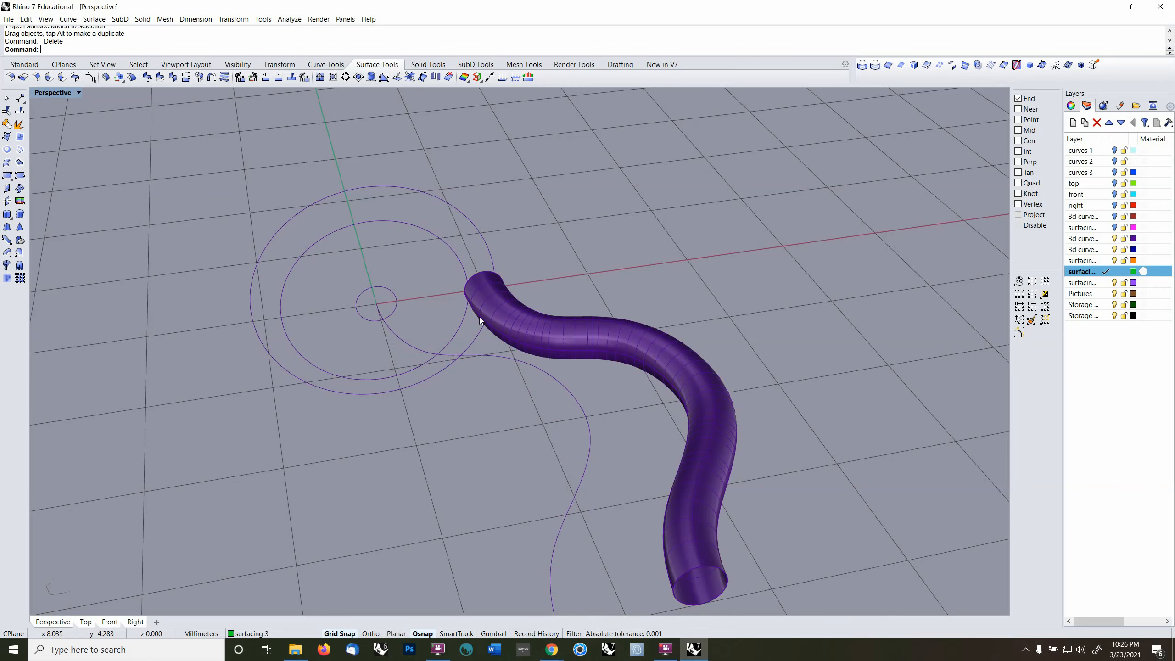
{"action": "left_click", "coordinate": [510, 336]}
{"action": "key", "text": "Delete"}
- Delete the three concentric circles, keeping the wavy curve
{"action": "right_click_drag", "start_coordinate": [367, 336], "coordinate": [227, 289]}
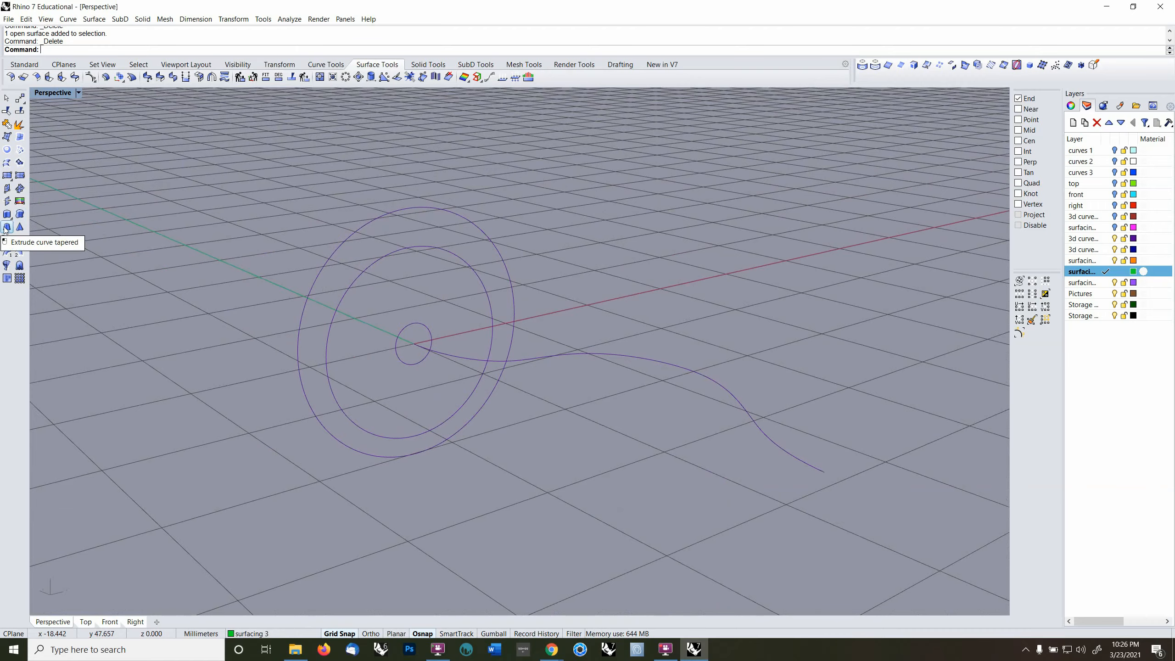
{"action": "right_click_drag", "start_coordinate": [321, 325], "coordinate": [367, 364]}
{"action": "left_click_drag", "start_coordinate": [274, 299], "coordinate": [701, 588]}
{"action": "right_click_drag", "start_coordinate": [469, 477], "coordinate": [487, 389], "text": "shift"}
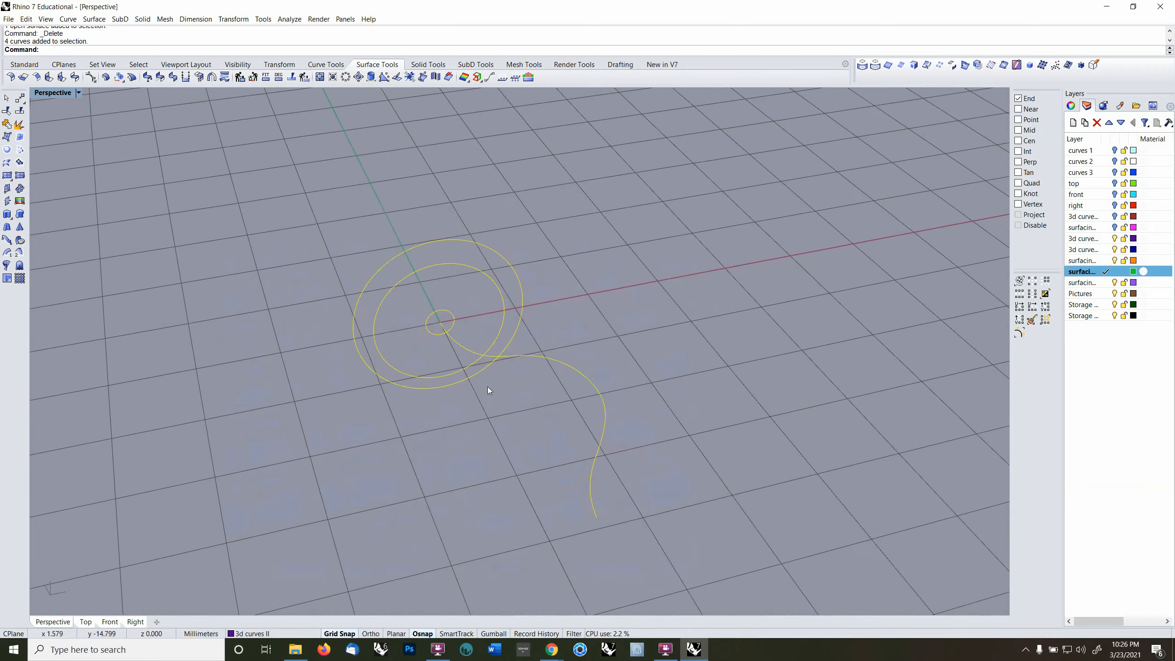
{"action": "scroll", "coordinate": [487, 389], "scroll_direction": "up", "scroll_amount": 3}
{"action": "left_click", "coordinate": [522, 346], "text": "ctrl"}
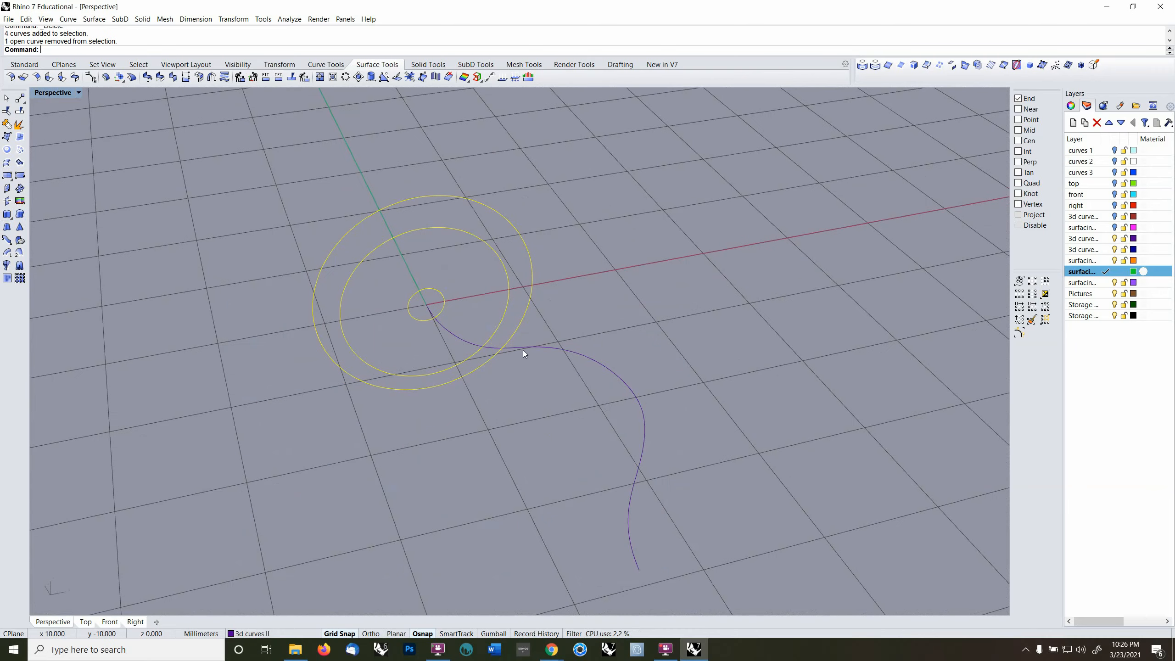
{"action": "right_click_drag", "start_coordinate": [564, 390], "coordinate": [319, 129]}
{"action": "key", "text": "Delete"}
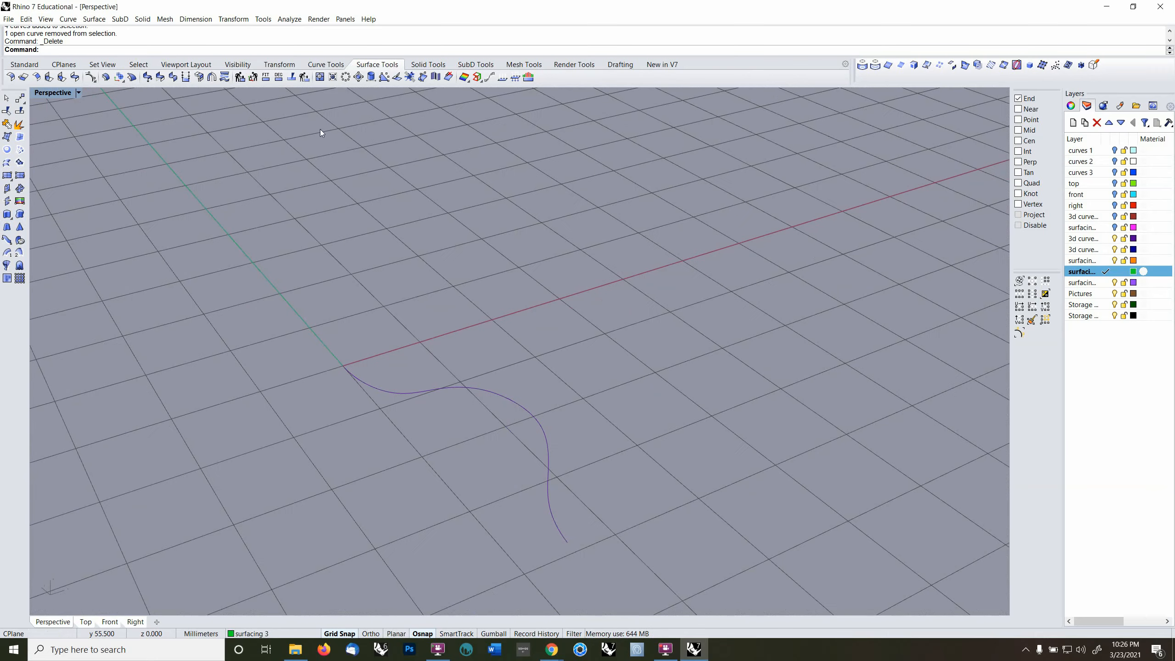
- Draw a flat ellipse centered at the origin (0) on the 3d curves II layer, placing both axis ends with Grid Snap on
{"action": "left_click", "coordinate": [327, 64]}
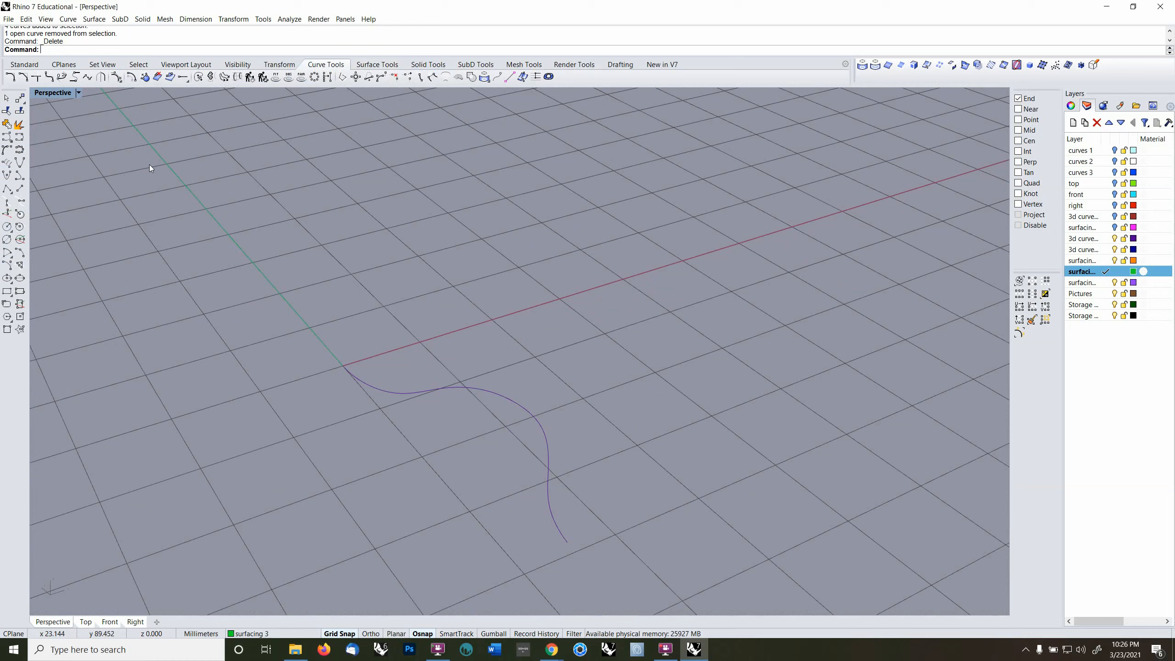
{"action": "left_click", "coordinate": [7, 280]}
{"action": "type", "text": "0"}
{"action": "key", "text": "Return"}
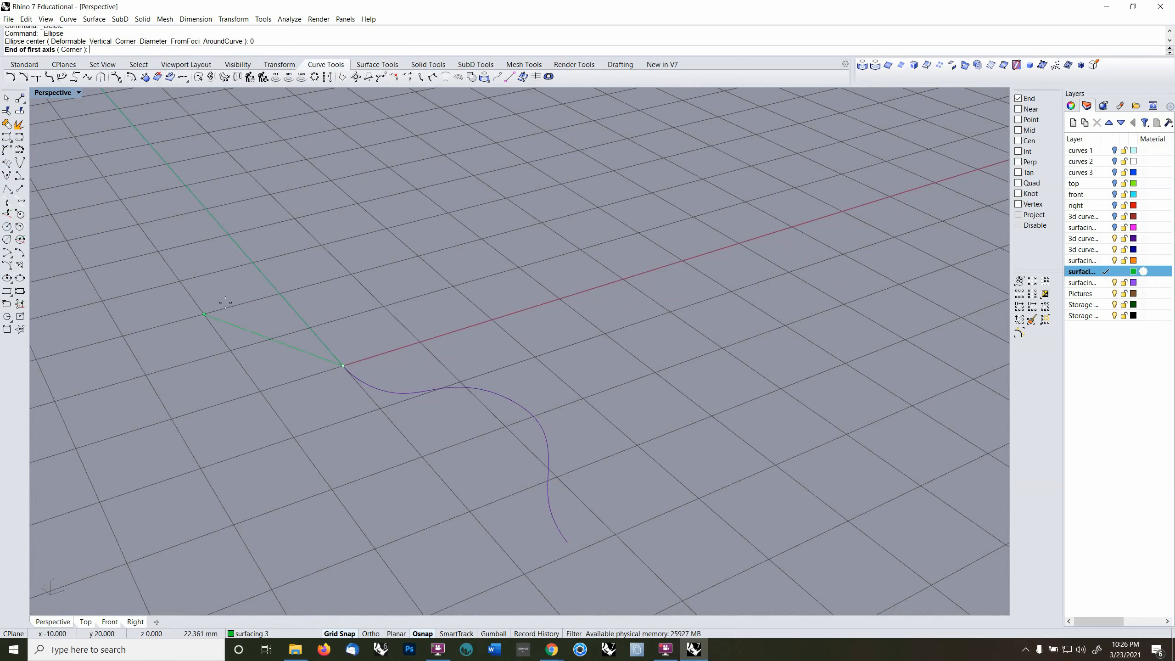
{"action": "left_click", "coordinate": [1107, 238]}
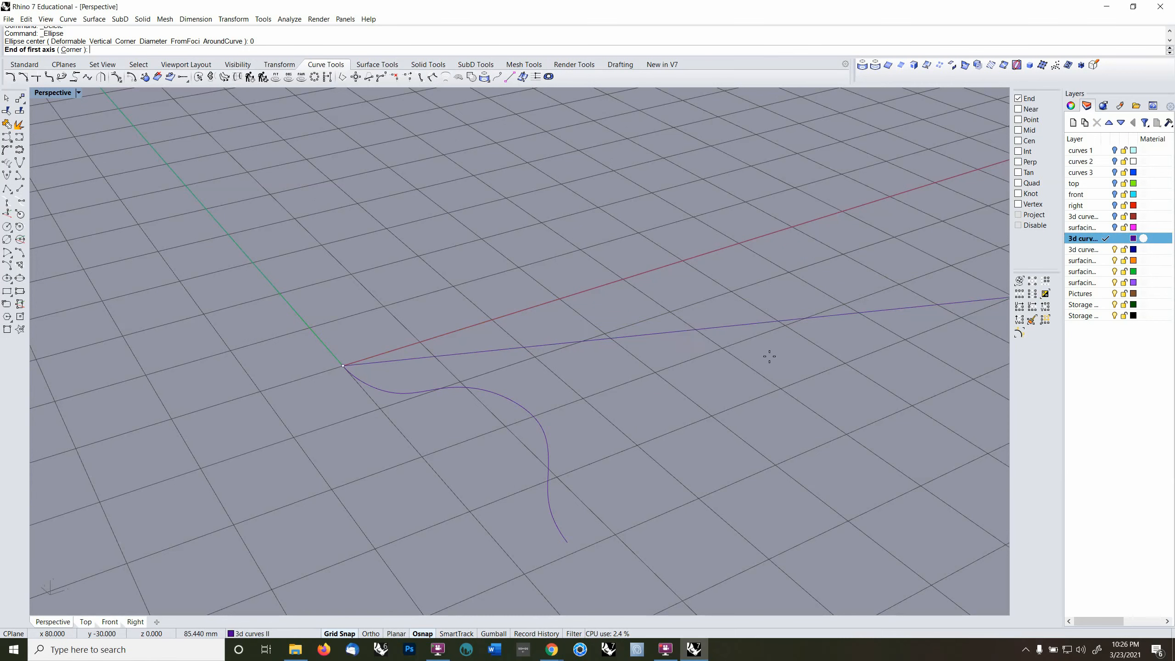
{"action": "left_click", "coordinate": [410, 358]}
{"action": "left_click", "coordinate": [412, 388]}
{"action": "right_click_drag", "start_coordinate": [426, 377], "coordinate": [372, 392]}
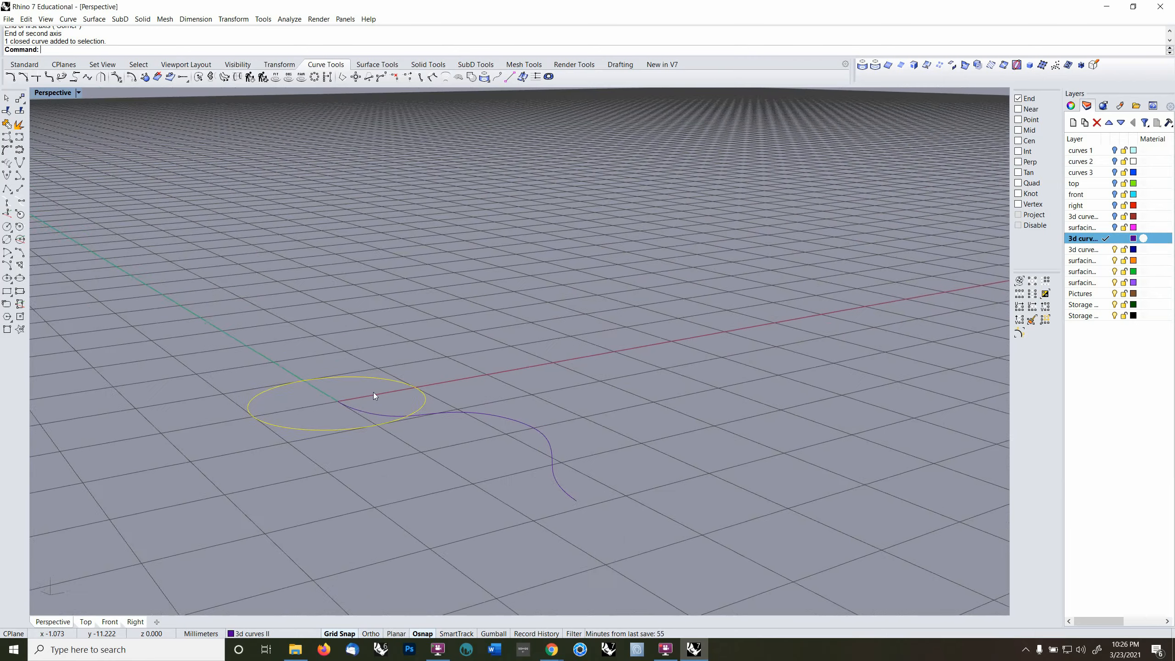
- Try a tapered solid extrusion of the ellipse with a draft angle of 8 and a distance of 18, and undo it
{"action": "left_click", "coordinate": [377, 64]}
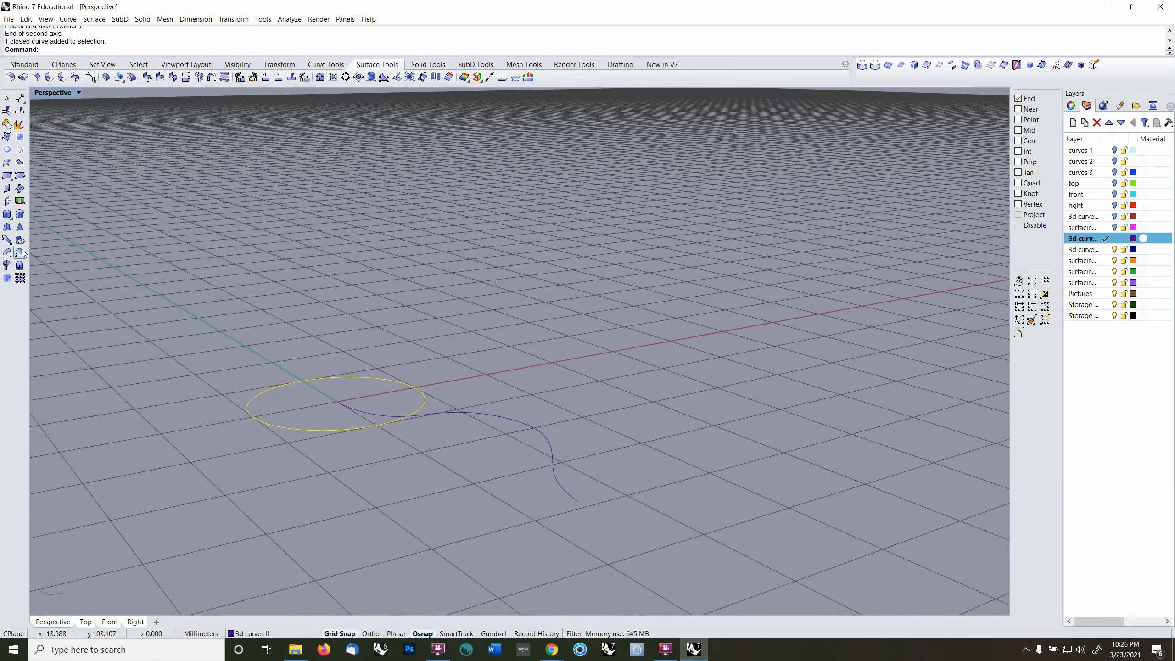
{"action": "left_click", "coordinate": [7, 227]}
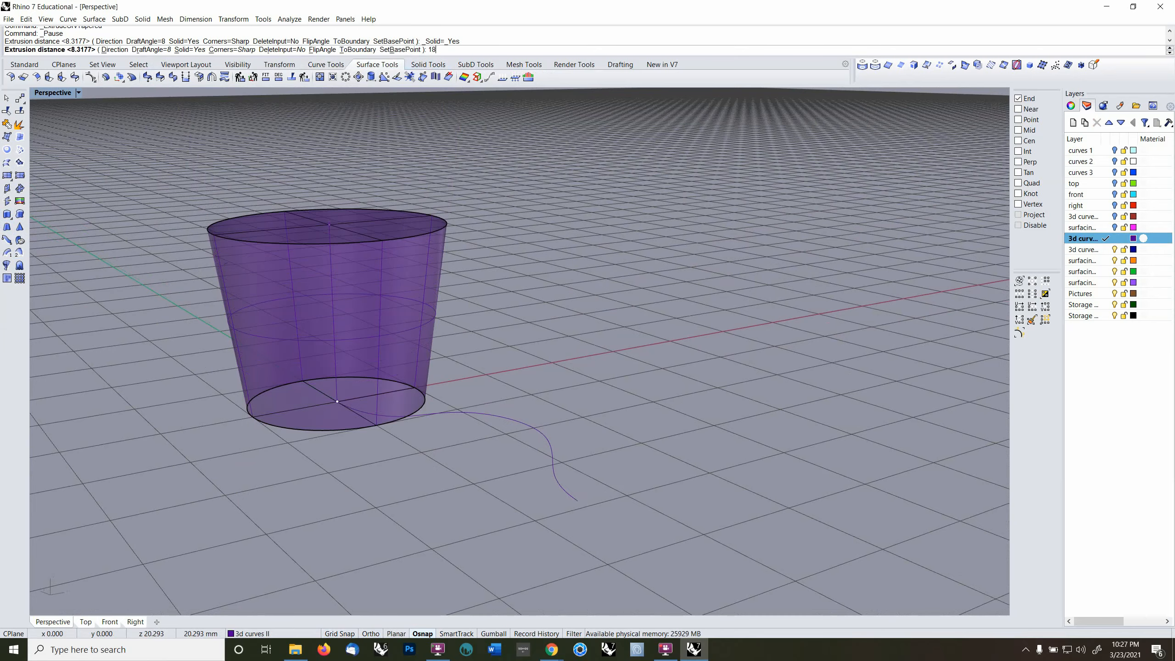
{"action": "key", "text": "Return"}
{"action": "right_click_drag", "start_coordinate": [500, 233], "coordinate": [495, 241]}
{"action": "key", "text": "ctrl+z"}
{"action": "right_click_drag", "start_coordinate": [443, 289], "coordinate": [416, 329]}
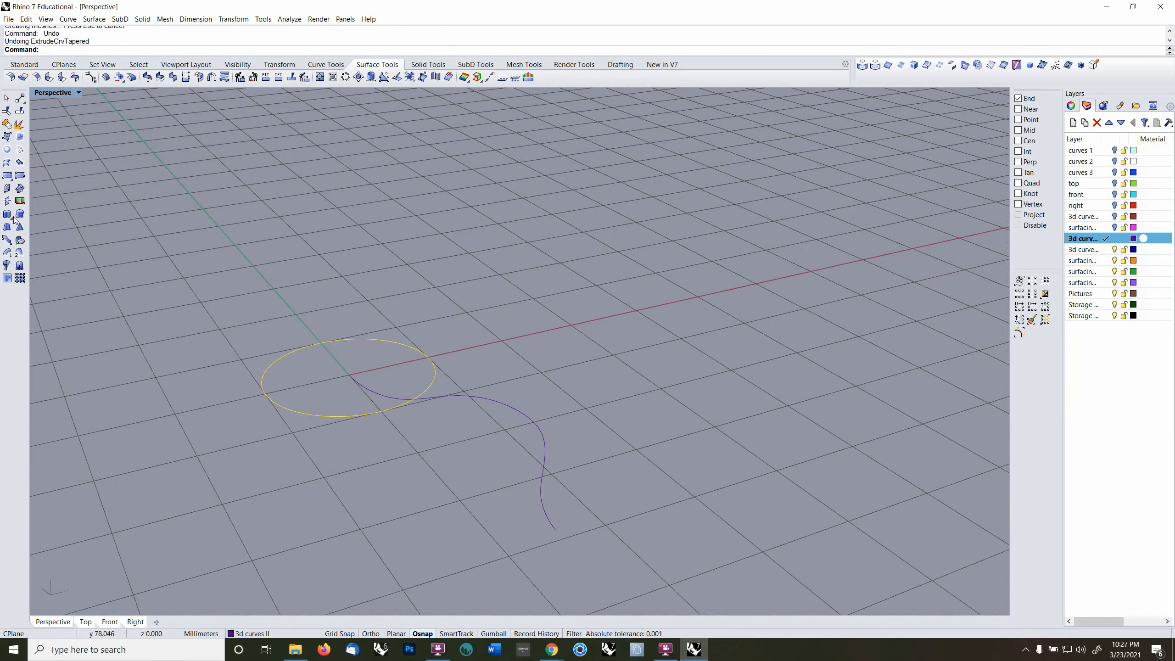
- Extrude the ellipse into a tapered solid about 4.9 mm high with a draft angle of 40, flipping the angle so it narrows upward
{"action": "left_click", "coordinate": [7, 228]}
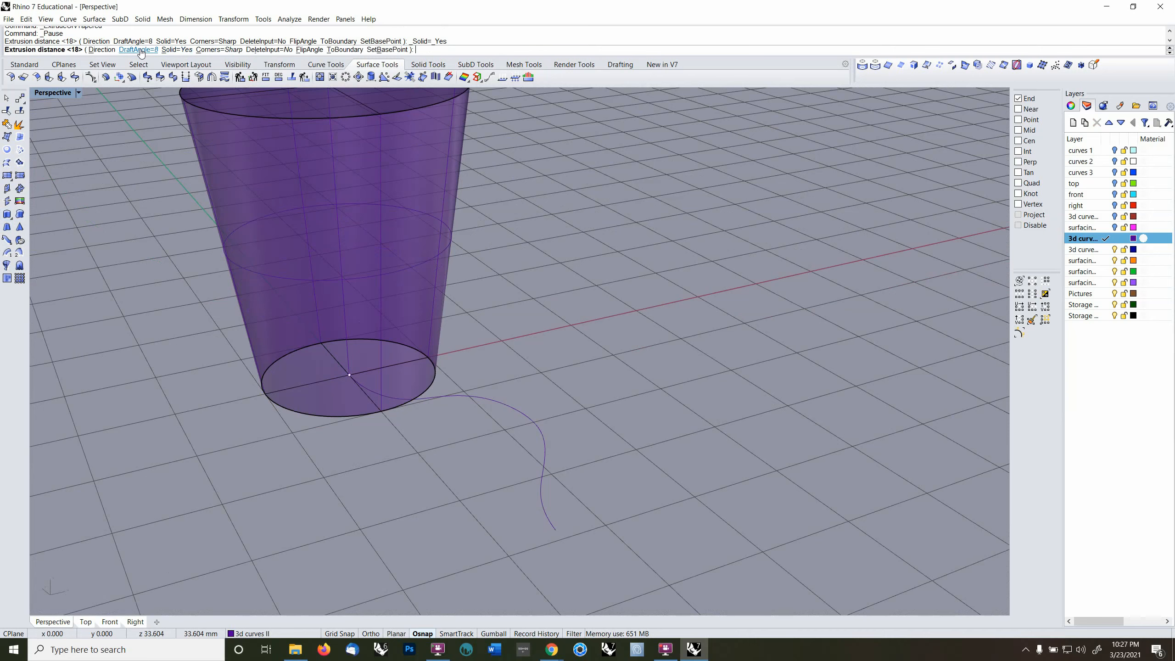
{"action": "left_click", "coordinate": [139, 49]}
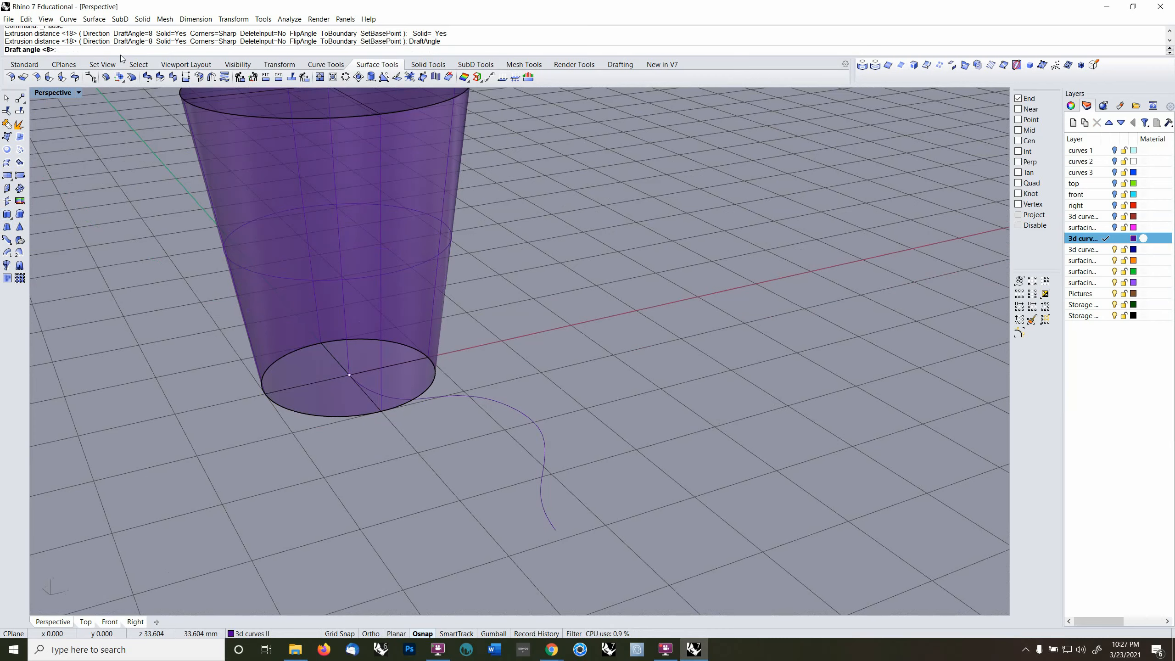
{"action": "type", "text": "40"}
{"action": "key", "text": "Return"}
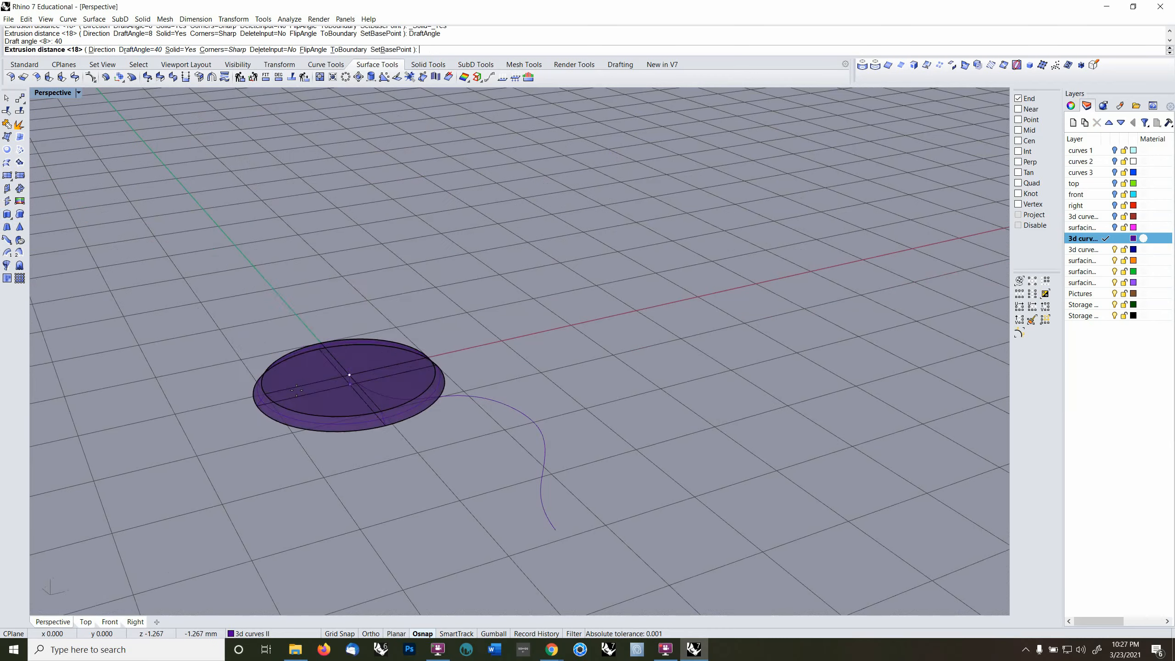
{"action": "right_click_drag", "start_coordinate": [321, 387], "coordinate": [314, 296]}
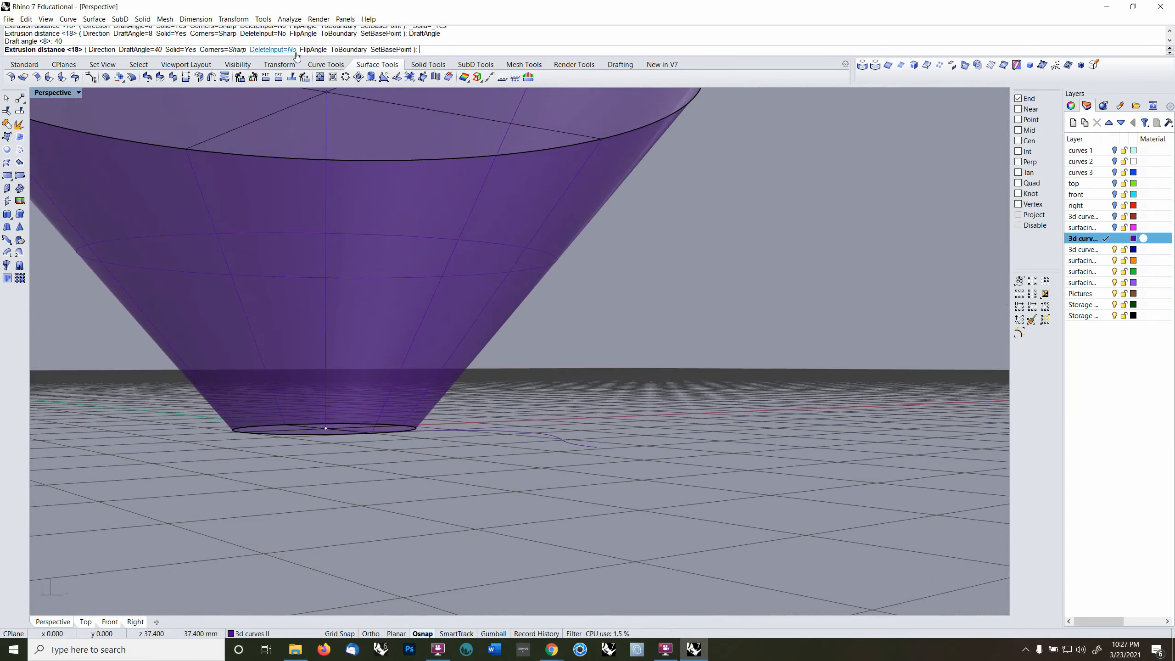
{"action": "left_click", "coordinate": [312, 49]}
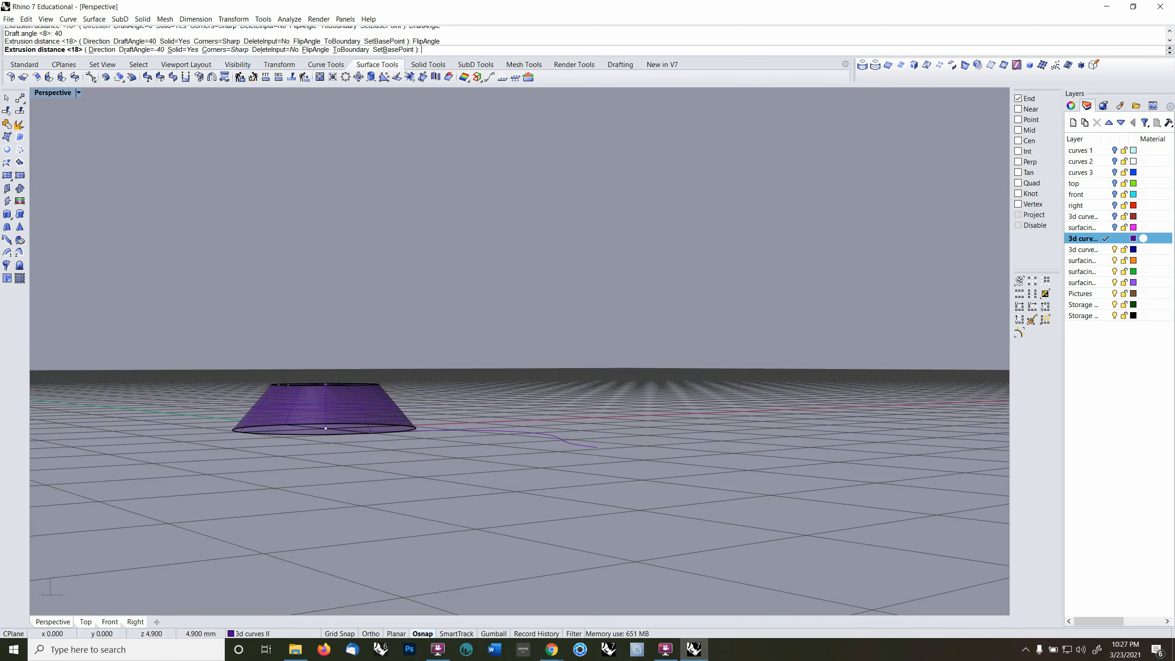
{"action": "left_click", "coordinate": [283, 386]}
{"action": "right_click_drag", "start_coordinate": [283, 389], "coordinate": [371, 430]}
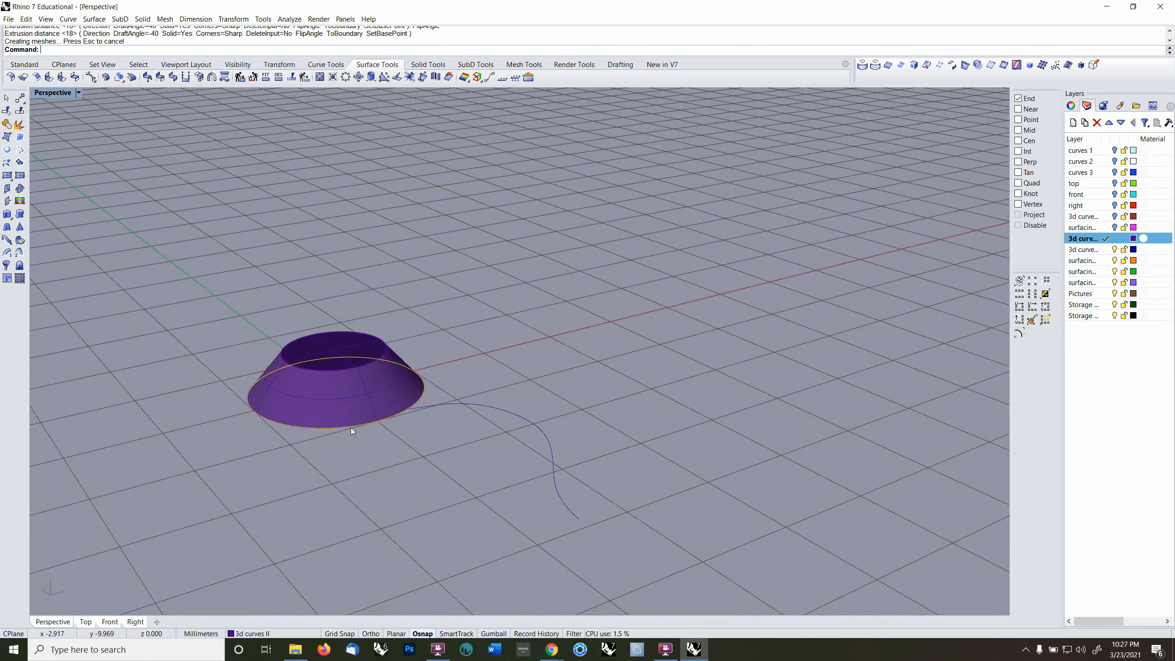
- Try another inward-tapered extrusion of the ellipse with DeleteInput set to Yes and a height of about 10.6 mm, inspect its underside and undo it
{"action": "right_click", "coordinate": [366, 383]}
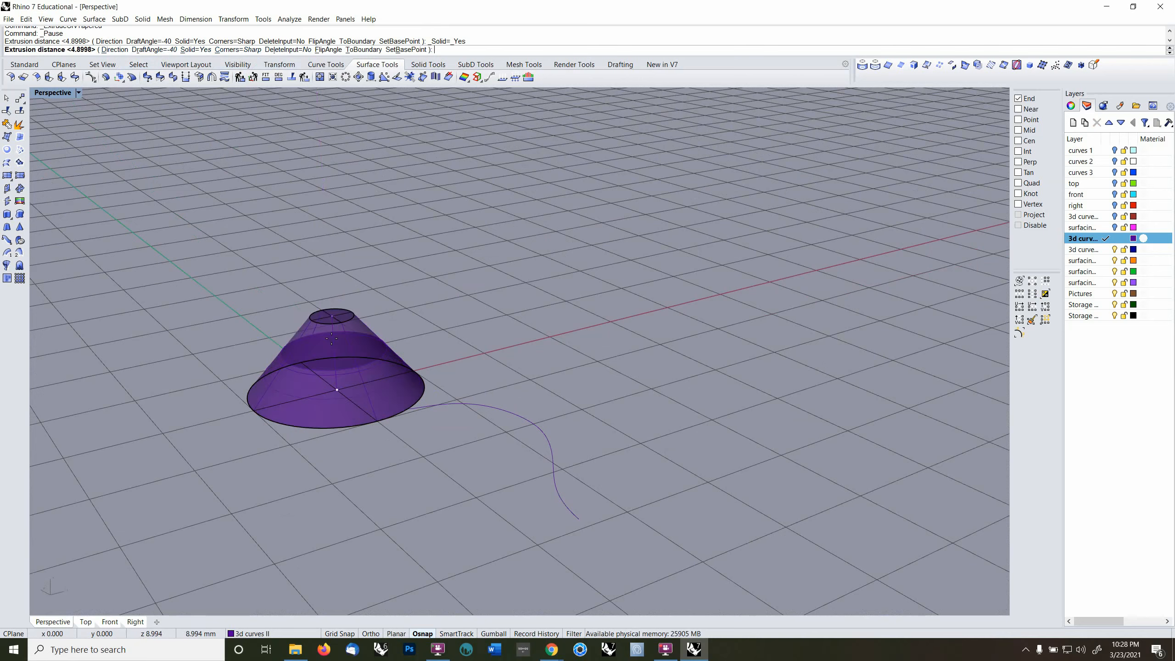
{"action": "left_click", "coordinate": [286, 50]}
{"action": "left_click", "coordinate": [347, 302]}
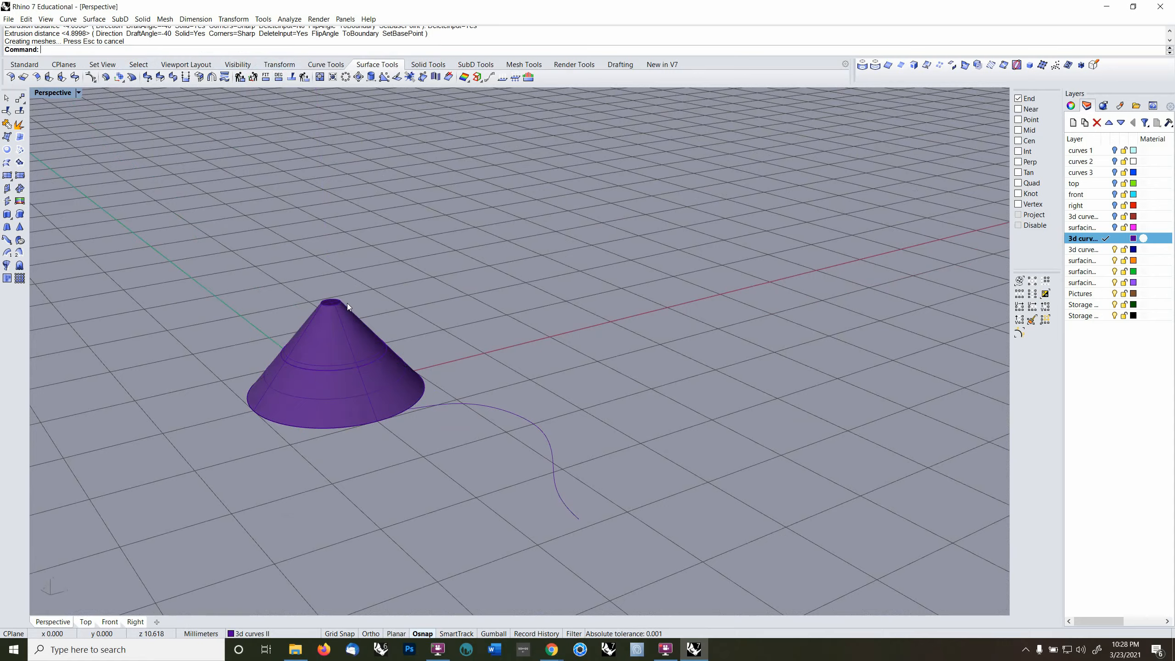
{"action": "right_click_drag", "start_coordinate": [360, 372], "coordinate": [341, 367]}
{"action": "left_click", "coordinate": [310, 385]}
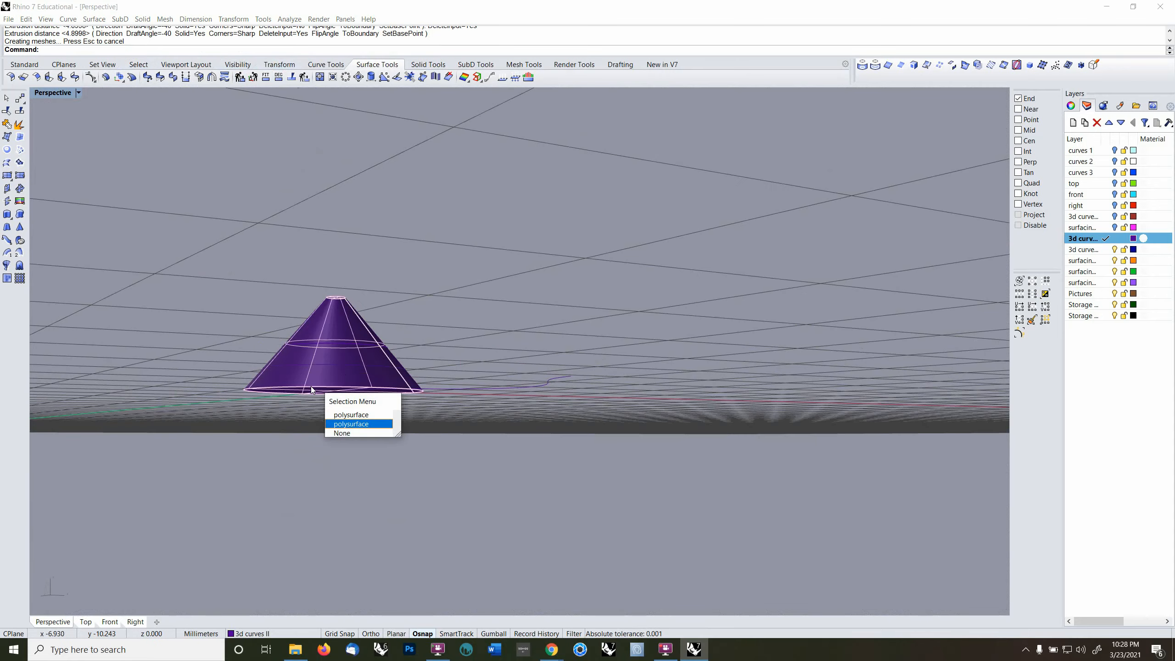
{"action": "left_click", "coordinate": [460, 282]}
{"action": "right_click_drag", "start_coordinate": [460, 282], "coordinate": [431, 271]}
{"action": "key", "text": "ctrl+z"}
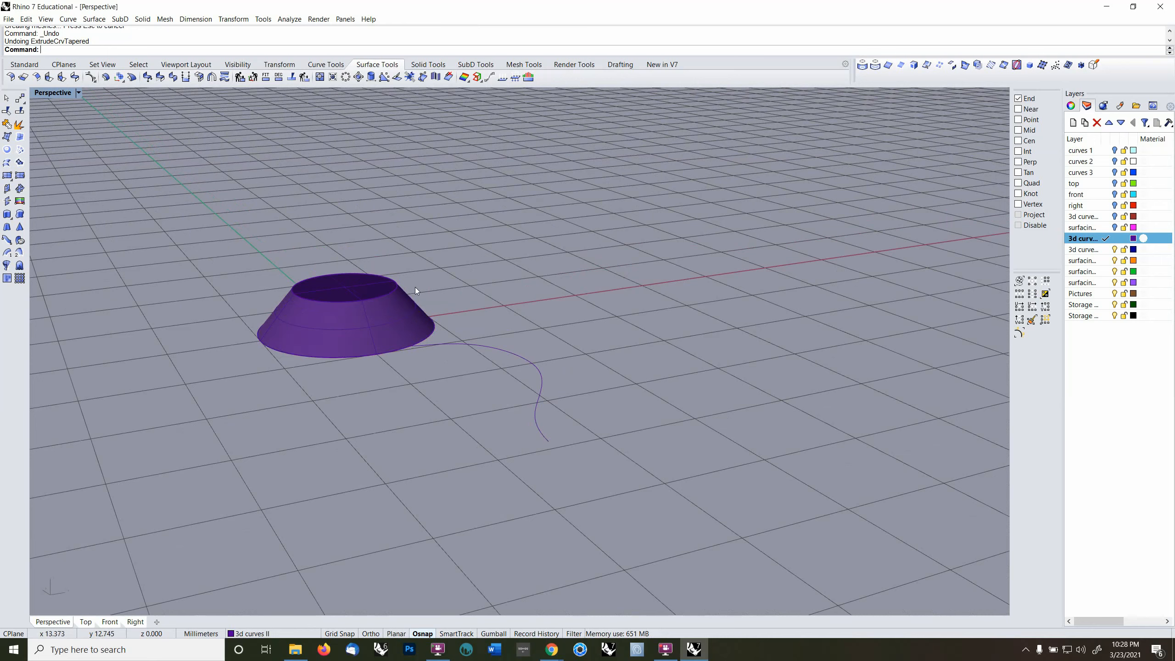
{"action": "left_click", "coordinate": [401, 313]}
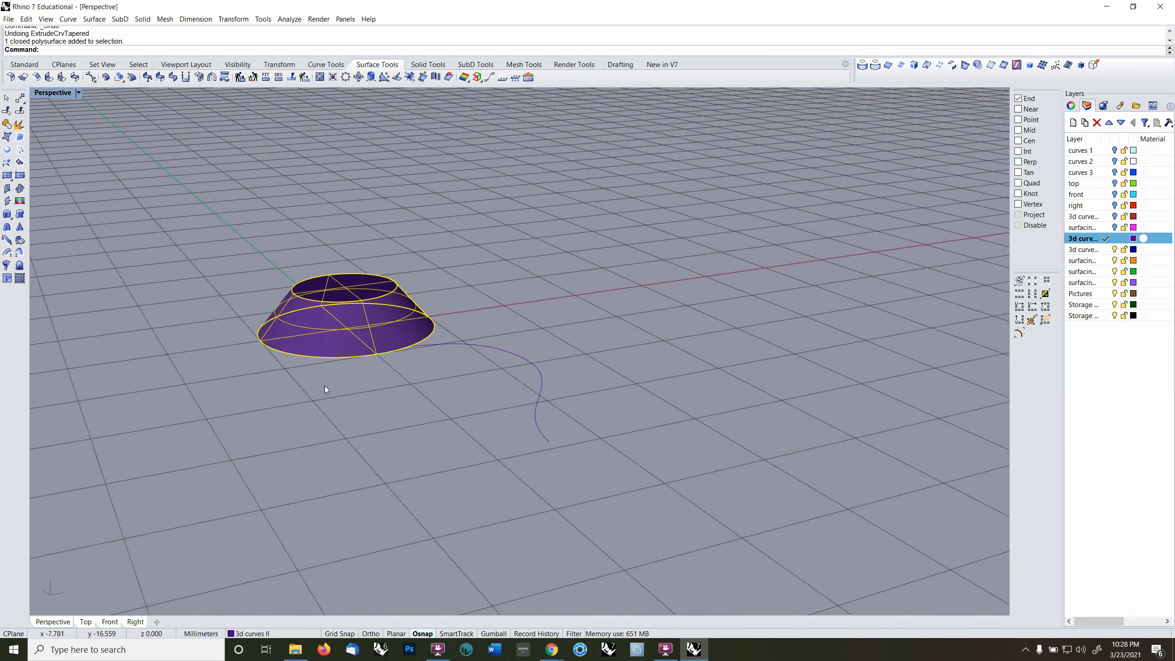
{"action": "left_click", "coordinate": [324, 360]}
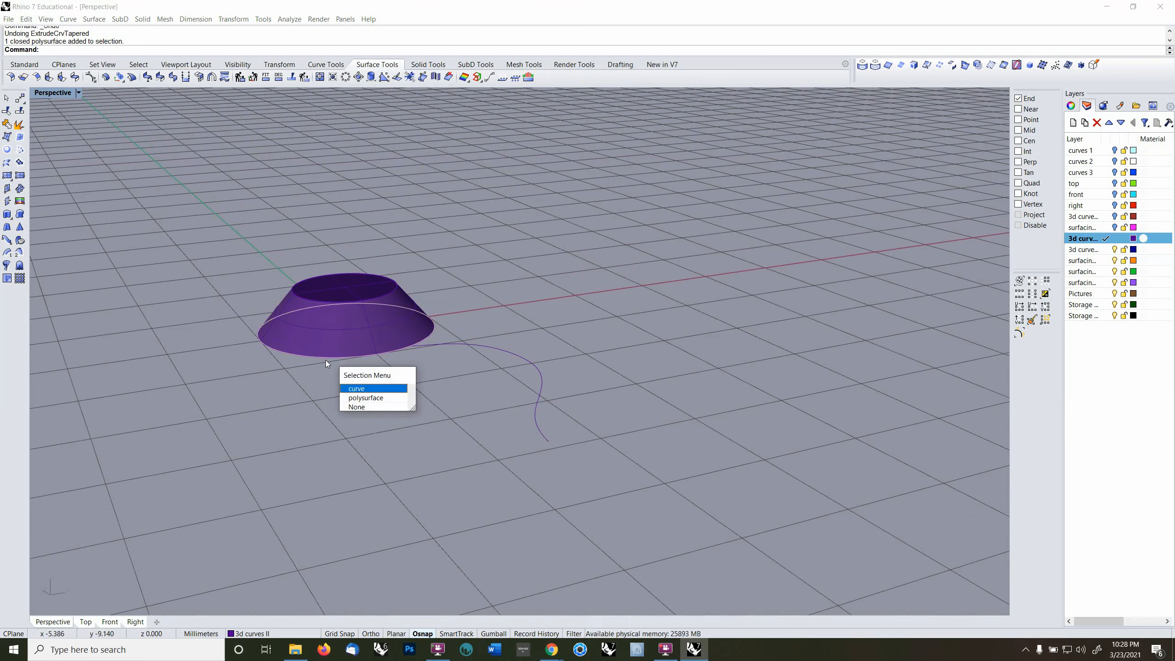
{"action": "left_click", "coordinate": [356, 388]}
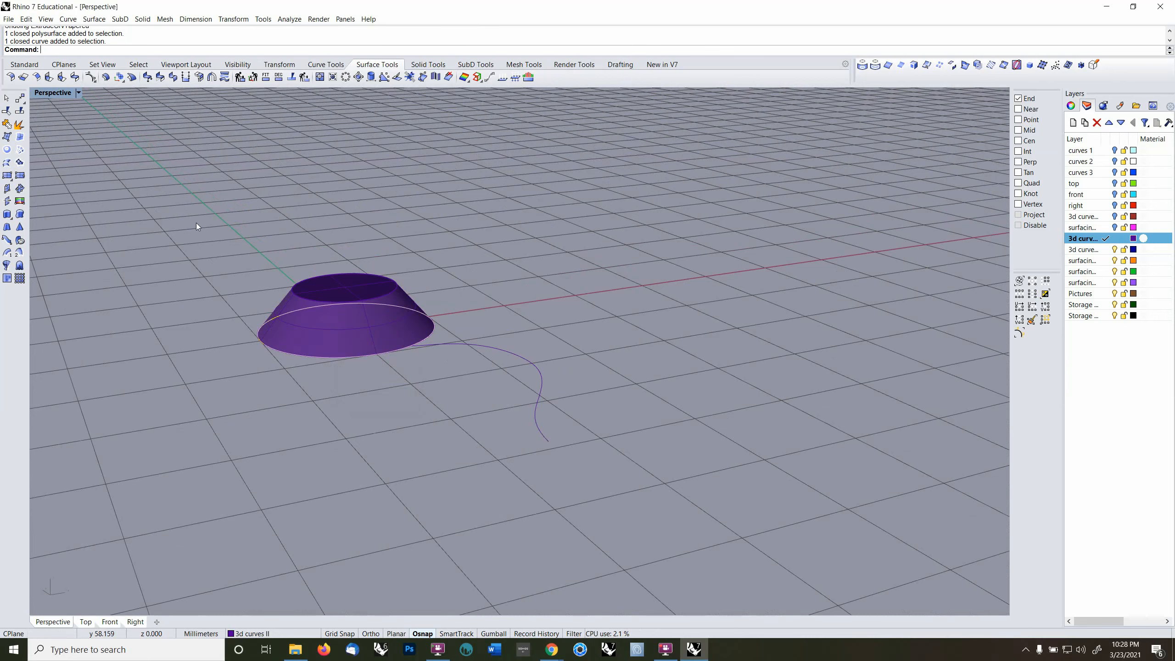
{"action": "left_click", "coordinate": [14, 228]}
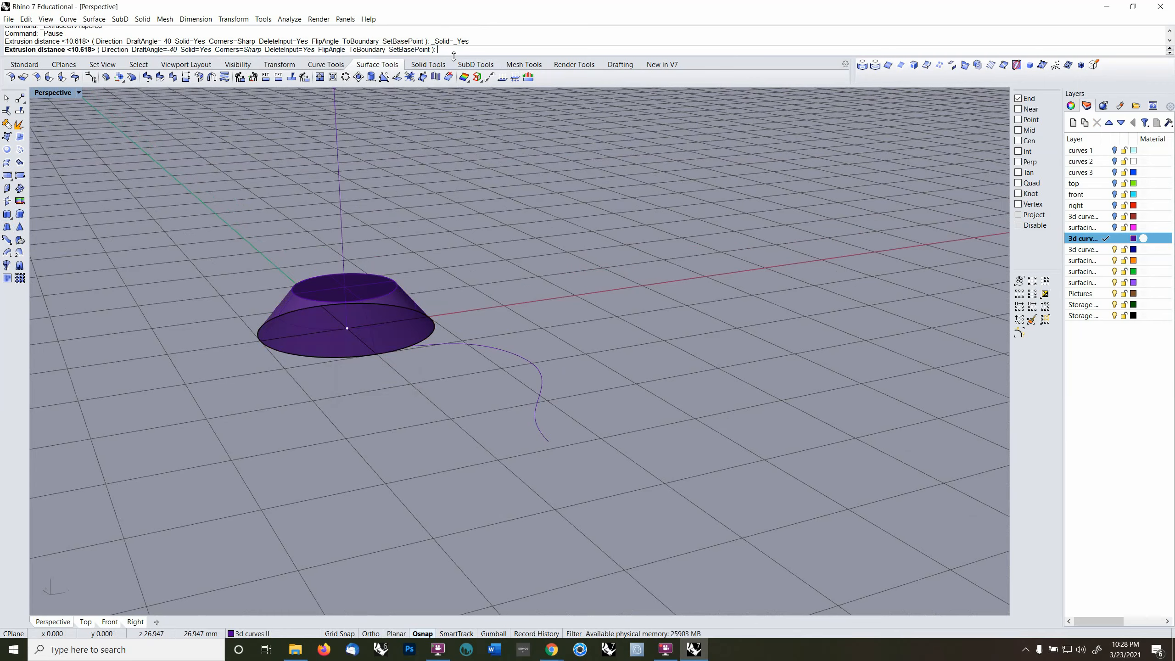
{"action": "left_click", "coordinate": [409, 203]}
- Delete the truncated cone, keeping the ellipse and the wavy curve
{"action": "left_click", "coordinate": [380, 301]}
{"action": "right_click_drag", "start_coordinate": [381, 304], "coordinate": [408, 299]}
{"action": "key", "text": "Delete"}
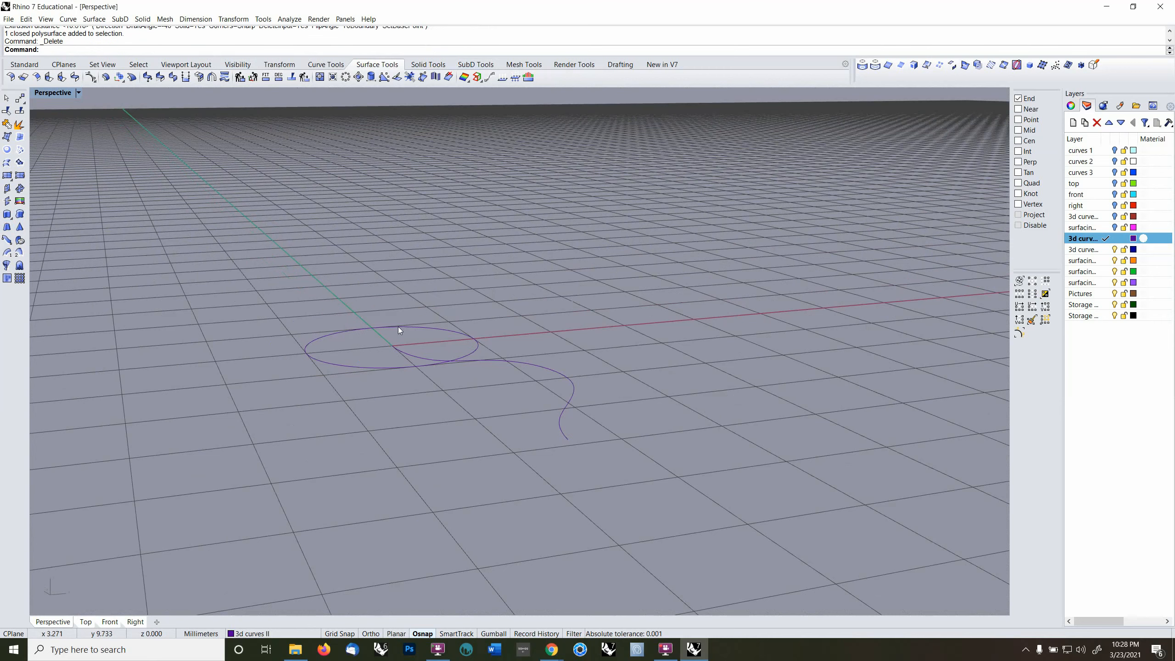
{"action": "left_click", "coordinate": [398, 326]}
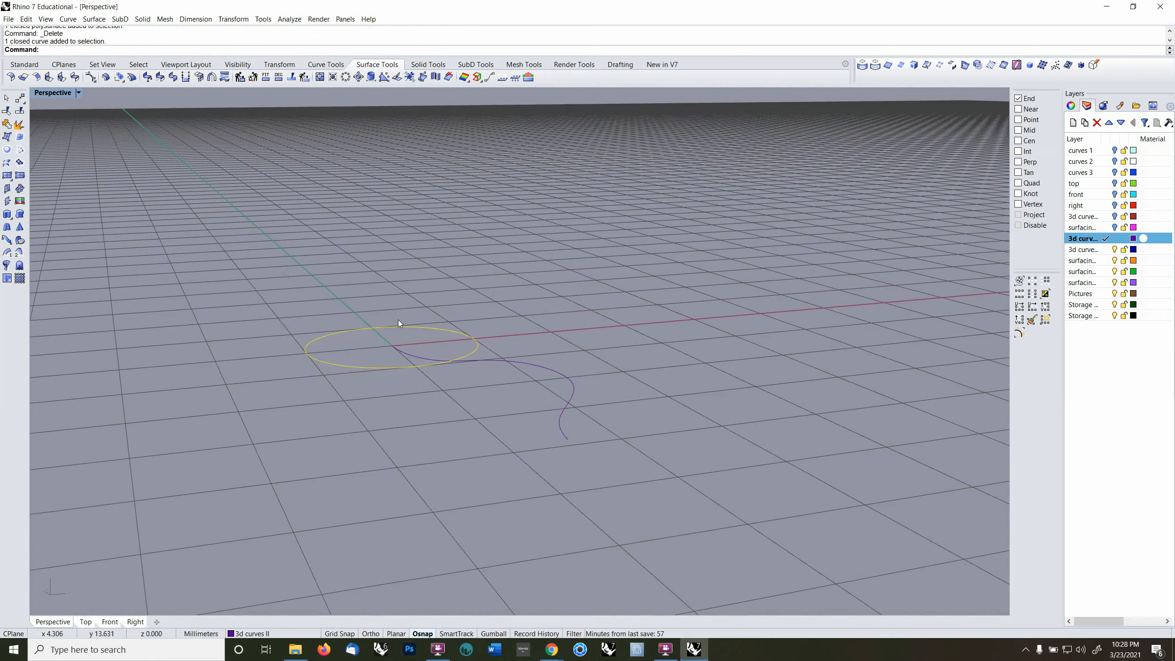
{"action": "right_click_drag", "start_coordinate": [292, 348], "coordinate": [304, 352]}
{"action": "left_click", "coordinate": [19, 227]}
{"action": "mouse_move", "coordinate": [596, 435]}
{"action": "right_mouse_down"}
{"action": "mouse_move", "coordinate": [604, 418]}
{"action": "mouse_move", "coordinate": [592, 456]}
{"action": "right_mouse_up"}
{"action": "key", "text": "Escape"}
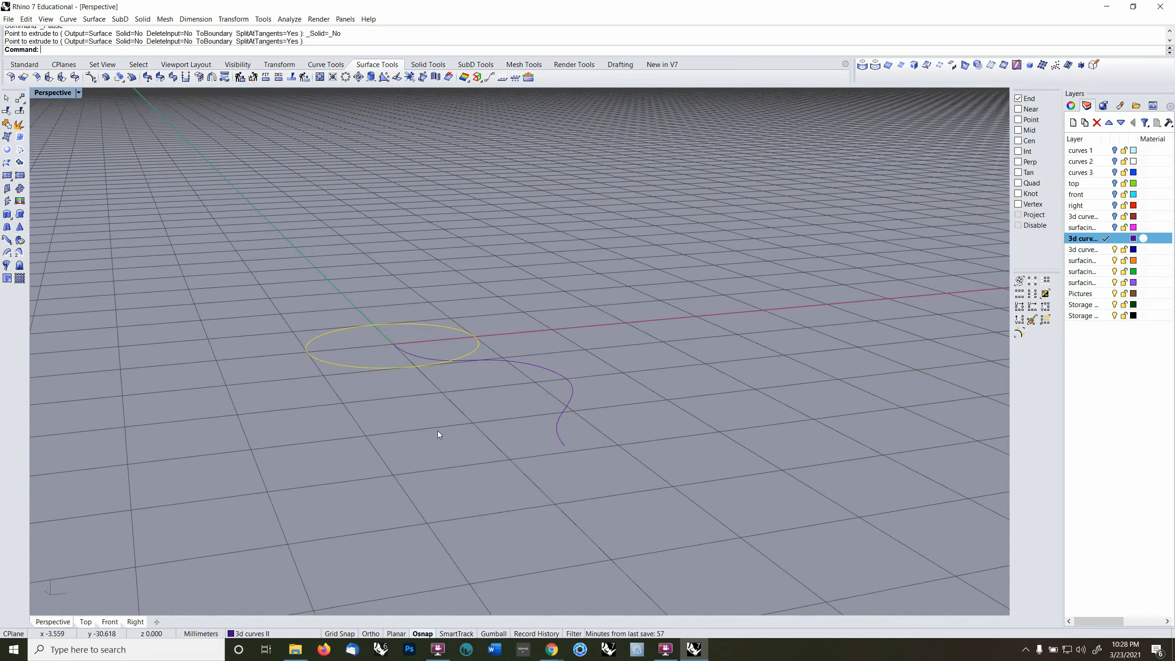
- Set the construction plane to World Front
{"action": "right_click_drag", "start_coordinate": [437, 431], "coordinate": [399, 318]}
{"action": "key", "text": "F5"}
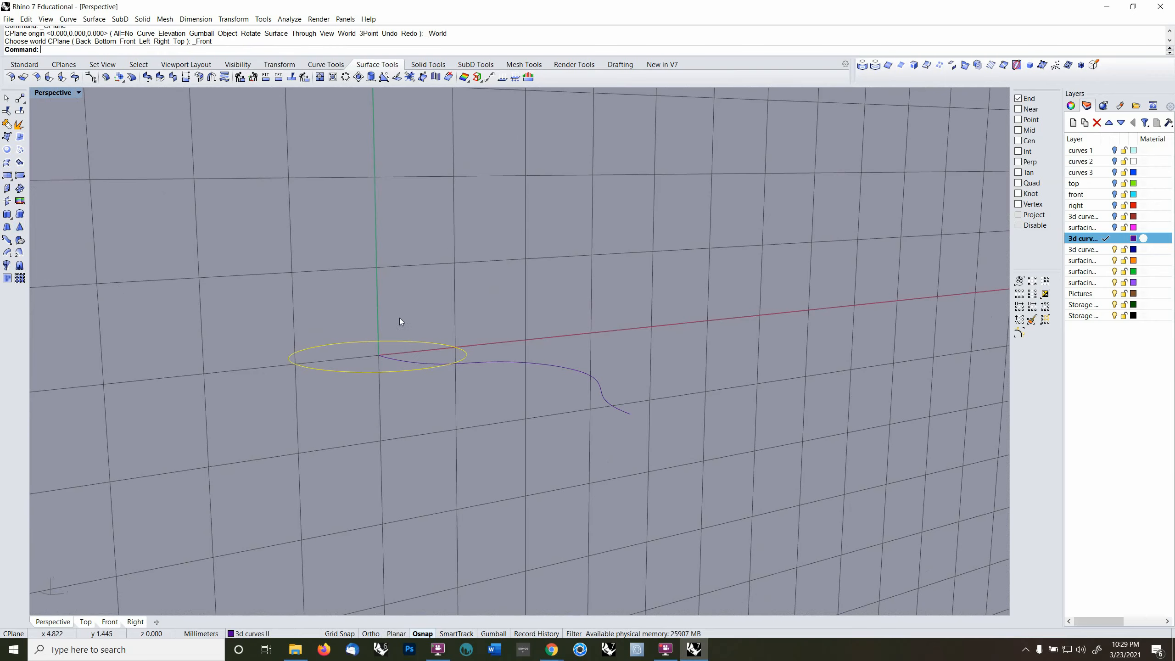
- Try extruding the ellipse to a point below it, inspect the slanted cone and undo the extrusion
{"action": "left_click", "coordinate": [20, 226]}
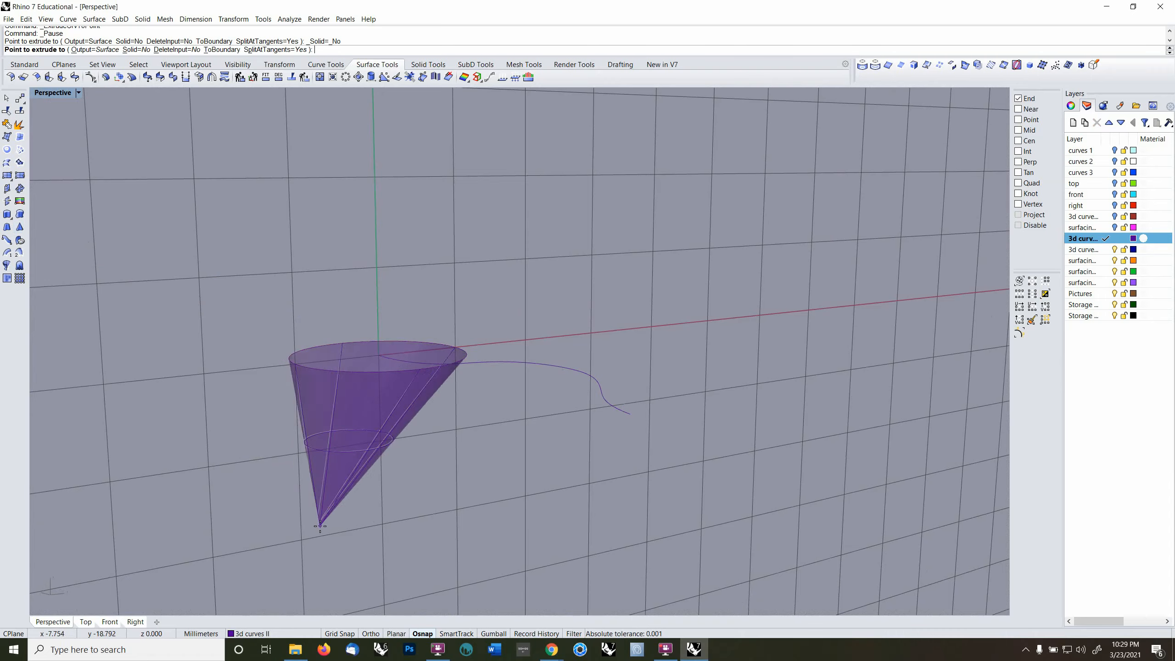
{"action": "left_click", "coordinate": [319, 526]}
{"action": "right_click_drag", "start_coordinate": [306, 540], "coordinate": [403, 482]}
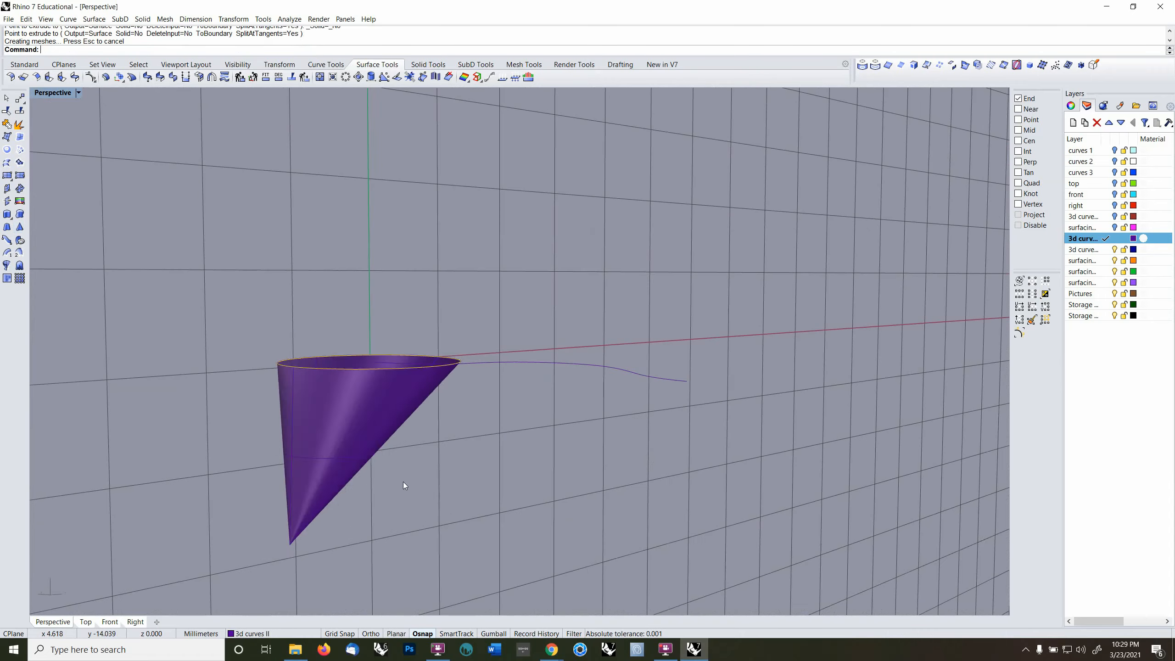
{"action": "key", "text": "ctrl+z"}
{"action": "right_click_drag", "start_coordinate": [389, 434], "coordinate": [321, 444]}
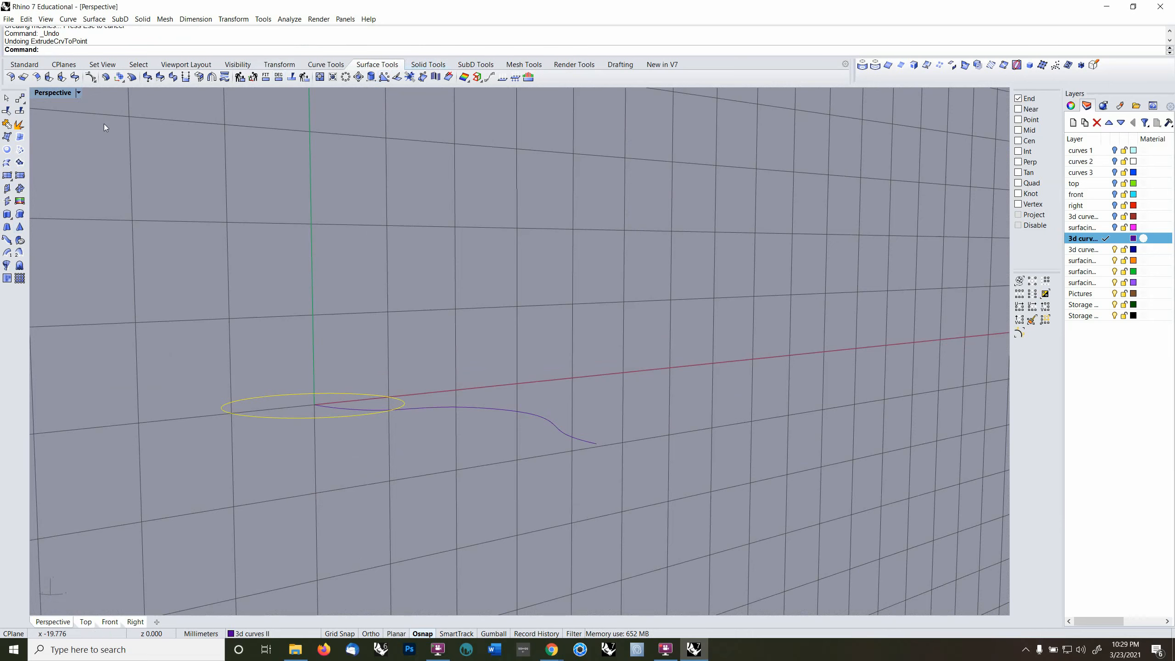
- Draw a vertical line through the ellipse's center, starting at the origin (0) with the BothSides option and Ortho on
{"action": "left_click", "coordinate": [321, 65]}
{"action": "left_click", "coordinate": [20, 189]}
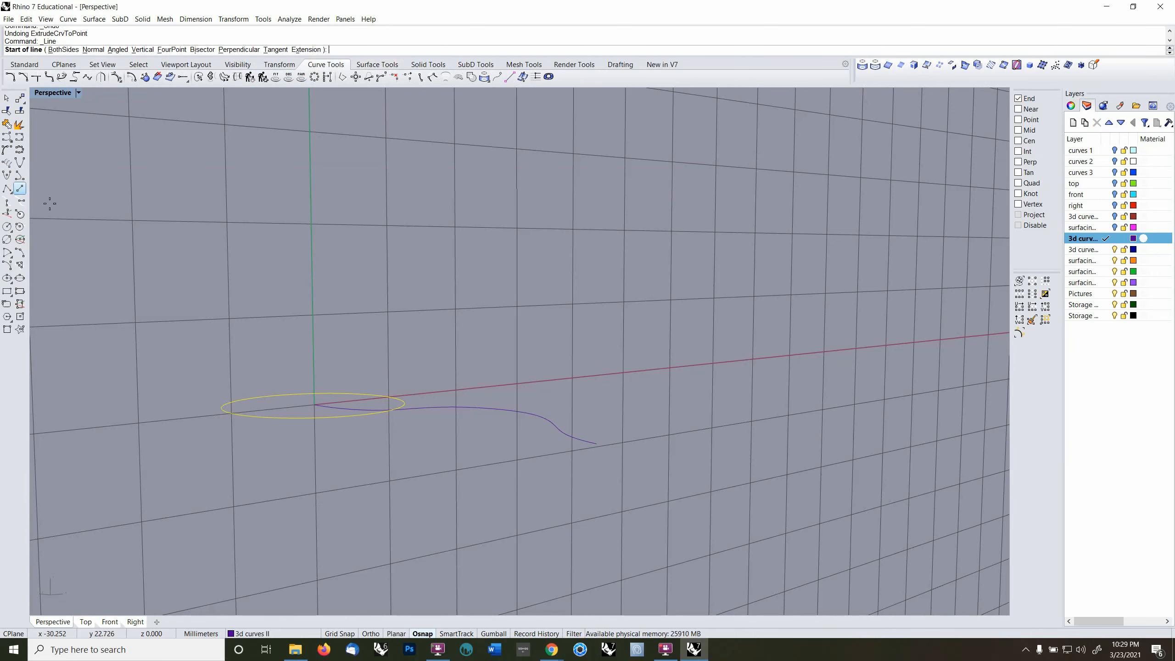
{"action": "key", "text": "Return"}
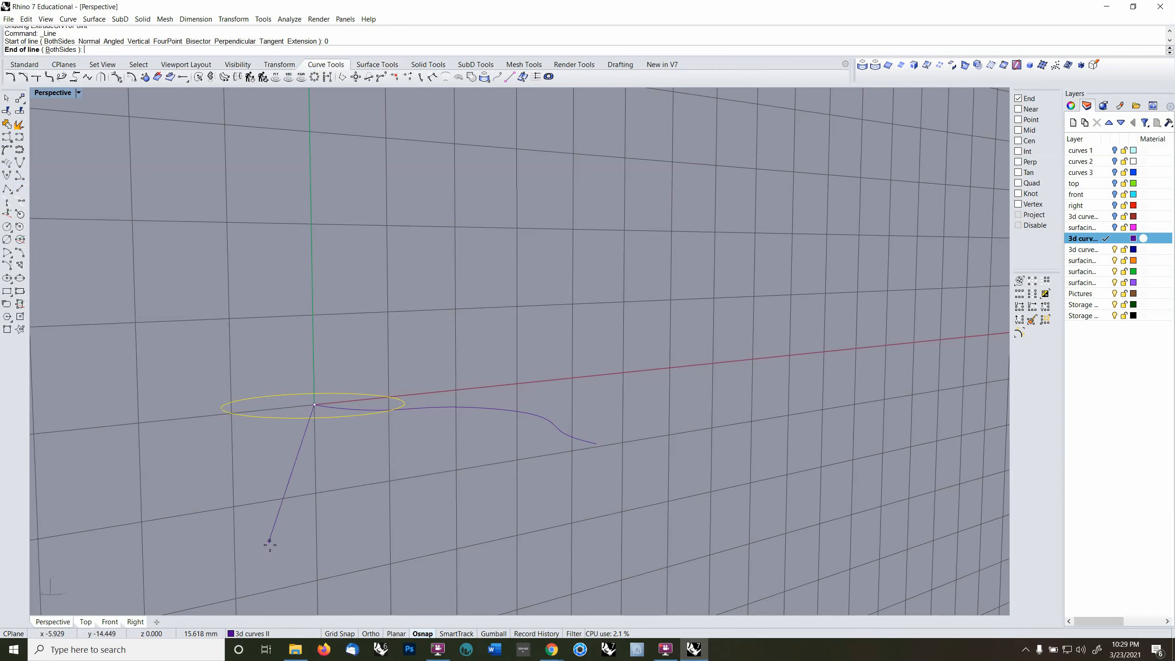
{"action": "type", "text": "b"}
{"action": "key", "text": "Return"}
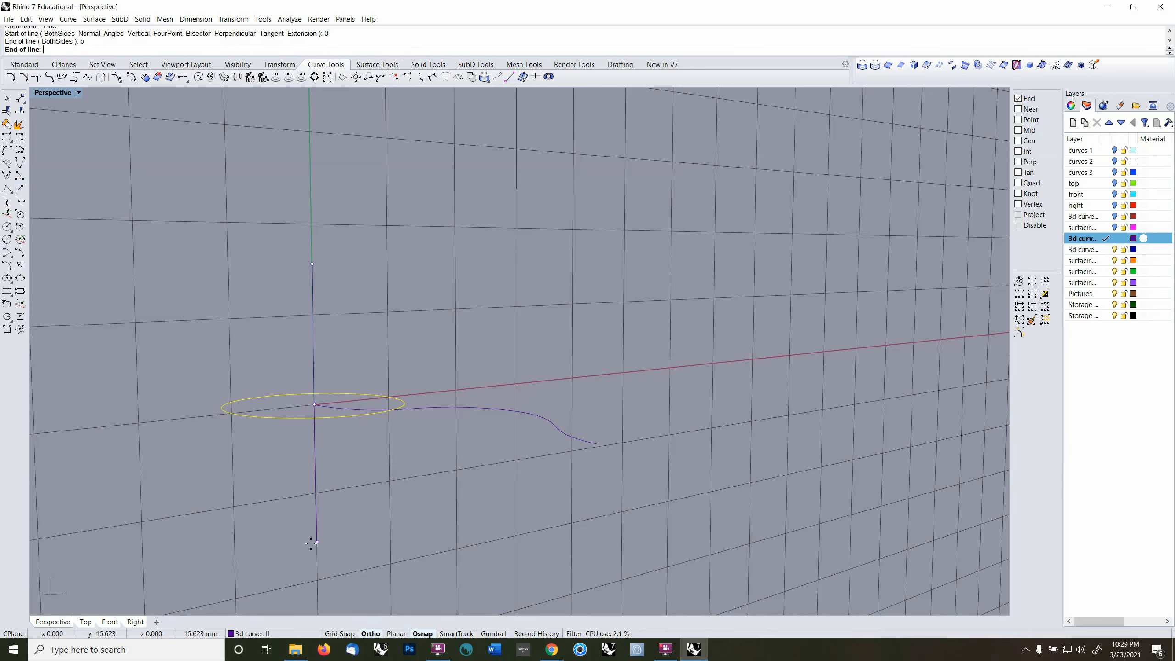
{"action": "left_click", "coordinate": [324, 491]}
{"action": "right_click_drag", "start_coordinate": [324, 490], "coordinate": [326, 495]}
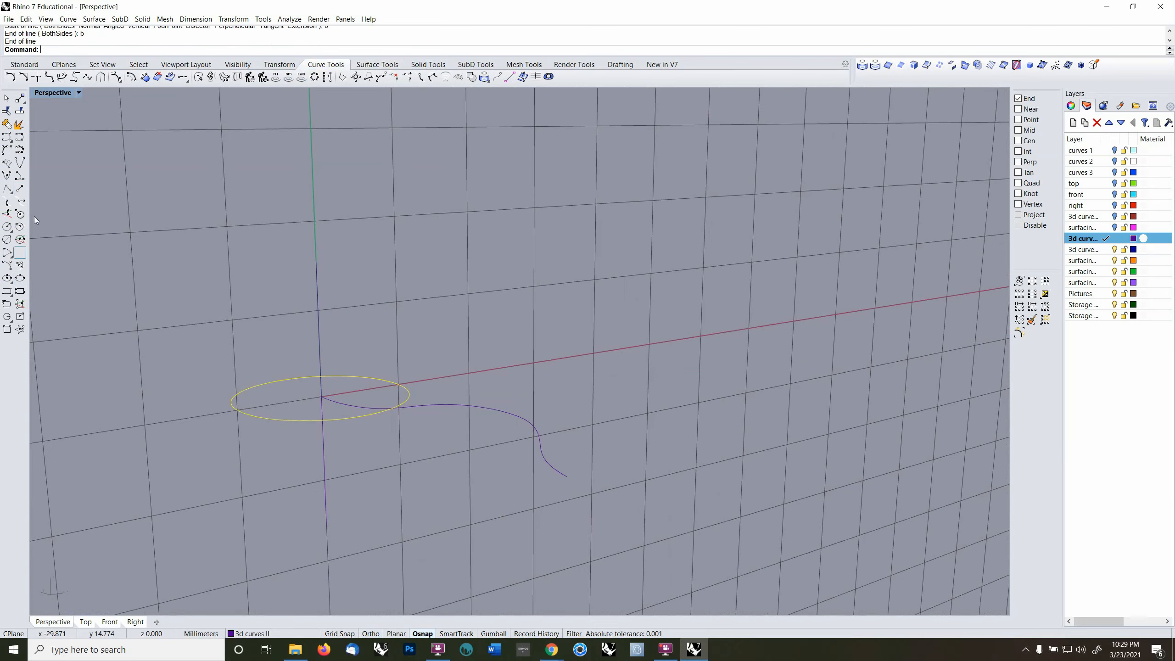
- Extrude the circle as an open surface to a point on the vertical line about 9 mm below its centre
{"action": "left_click", "coordinate": [279, 64]}
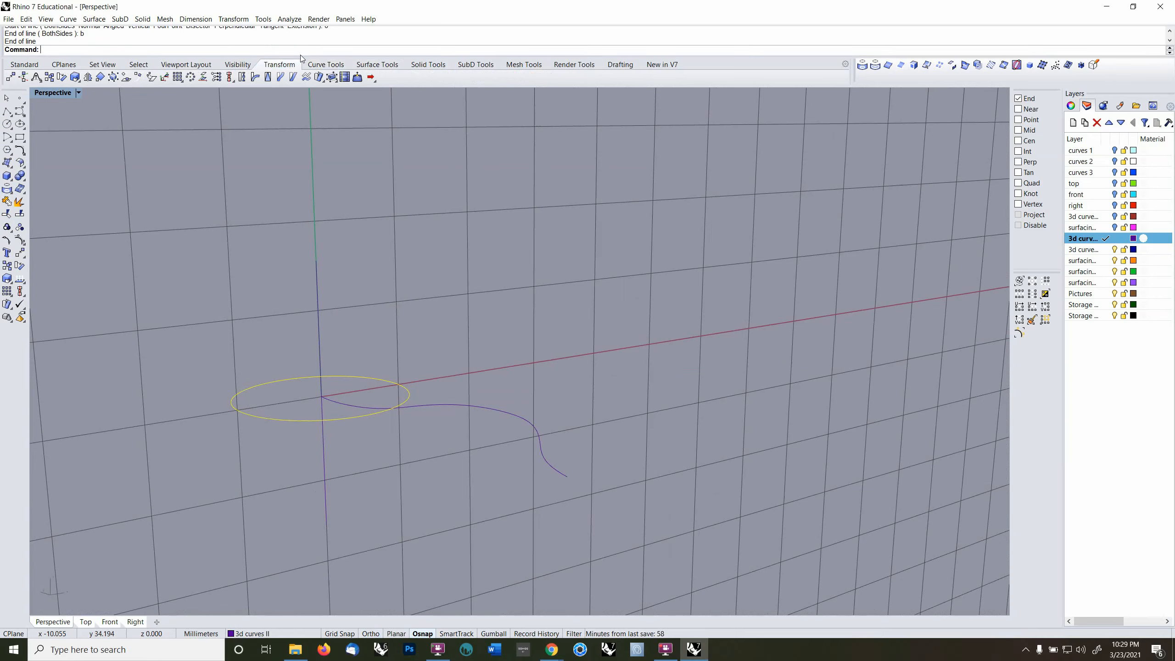
{"action": "left_click", "coordinate": [375, 64]}
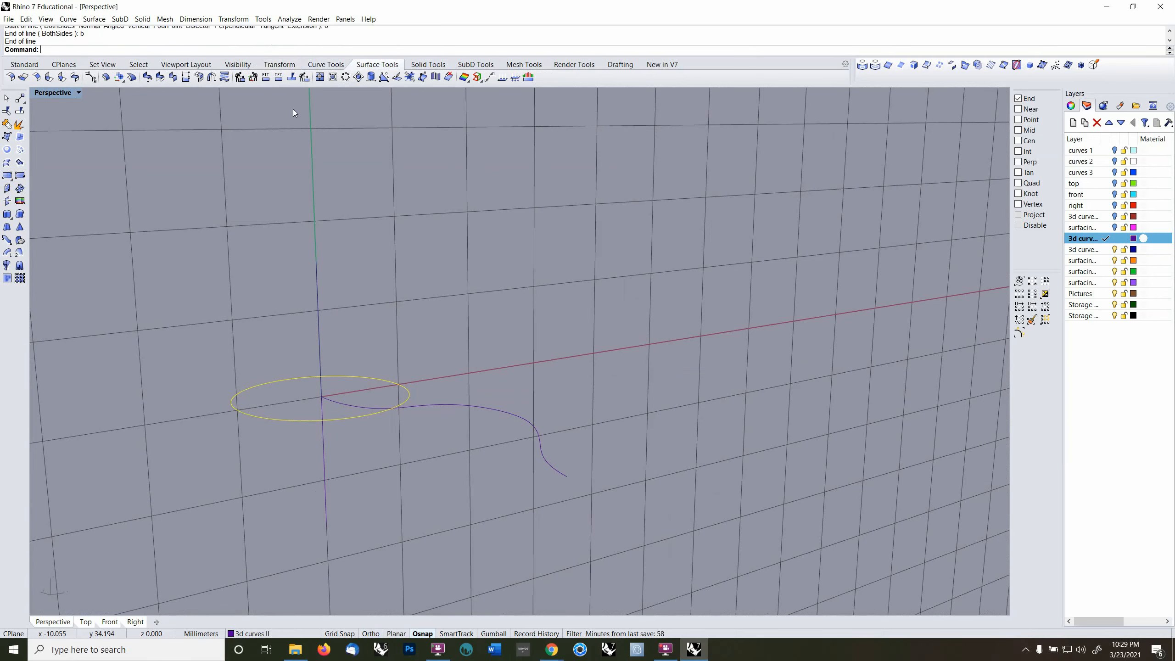
{"action": "left_click", "coordinate": [18, 226]}
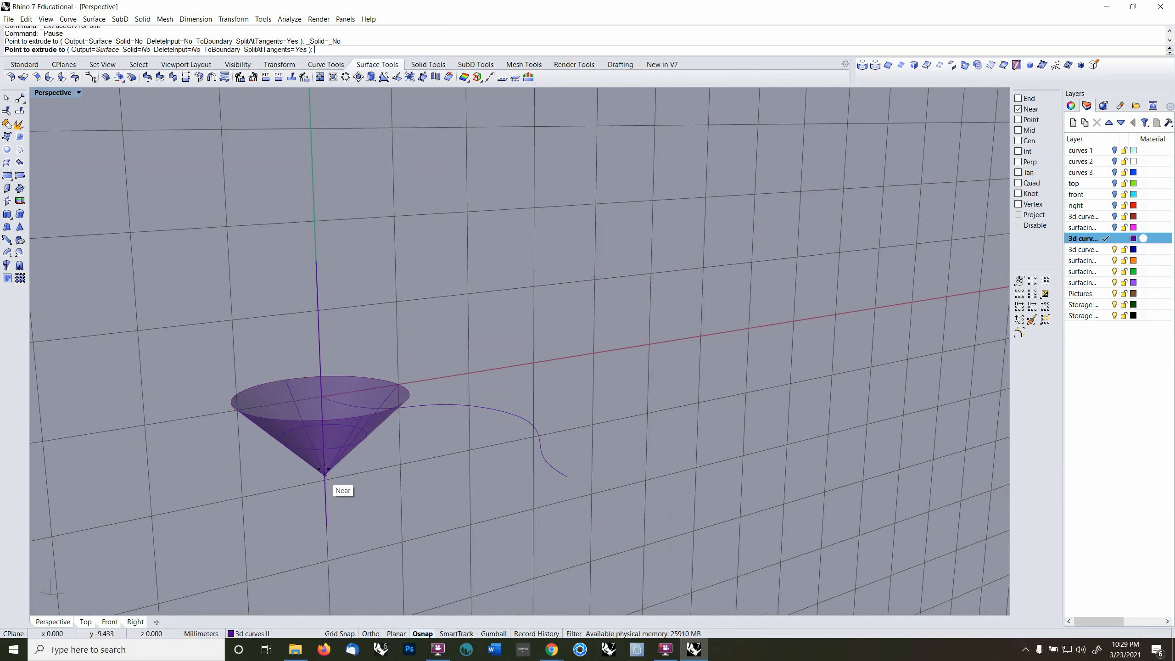
{"action": "left_click", "coordinate": [323, 471]}
{"action": "right_click_drag", "start_coordinate": [336, 470], "coordinate": [348, 432]}
{"action": "left_click", "coordinate": [355, 452]}
{"action": "left_click", "coordinate": [353, 496]}
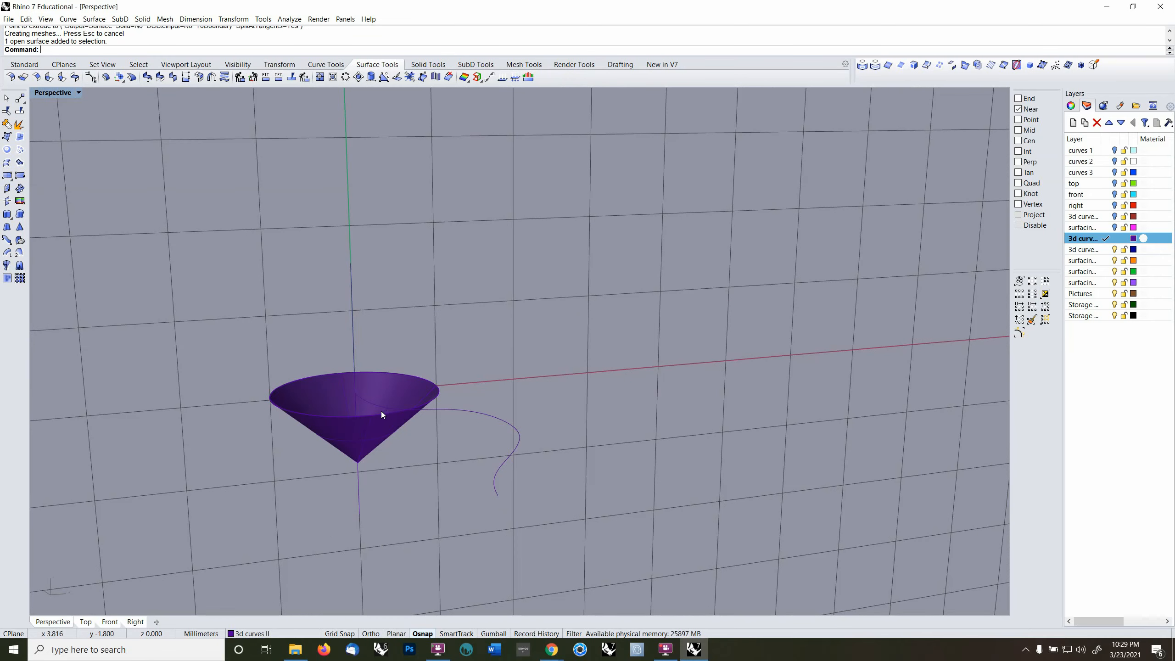
- Delete the cone surface and keep the circle
{"action": "right_click_drag", "start_coordinate": [383, 412], "coordinate": [451, 442]}
{"action": "left_click", "coordinate": [455, 389]}
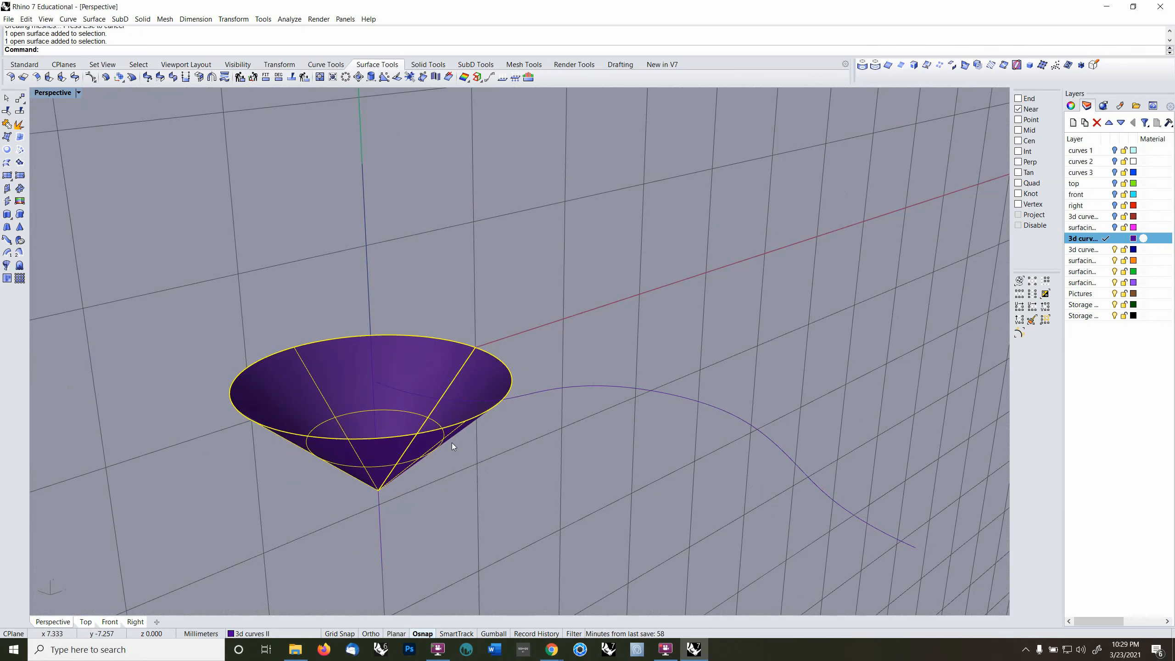
{"action": "key", "text": "Delete"}
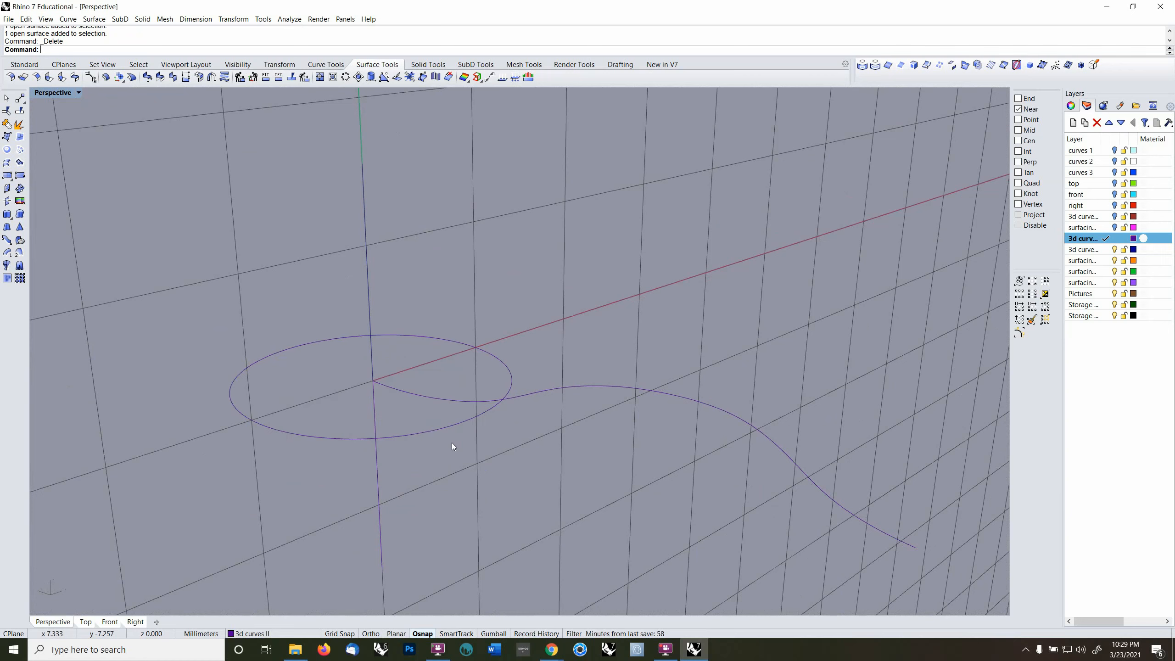
- Extrude the S-shaped curve vertically to both sides from the world Top construction plane, as an open surface on layer surfacing 3
{"action": "left_click", "coordinate": [571, 388]}
{"action": "right_click_drag", "start_coordinate": [585, 426], "coordinate": [569, 428]}
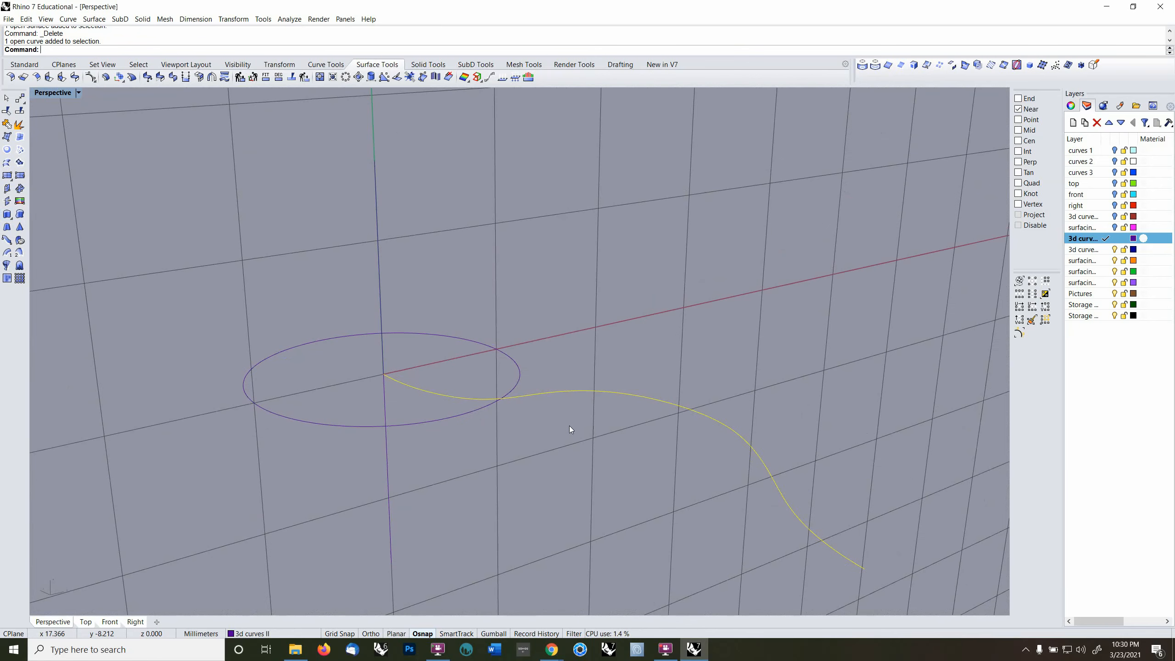
{"action": "key", "text": "Return"}
{"action": "right_click_drag", "start_coordinate": [569, 426], "coordinate": [509, 306]}
{"action": "left_click", "coordinate": [1108, 271]}
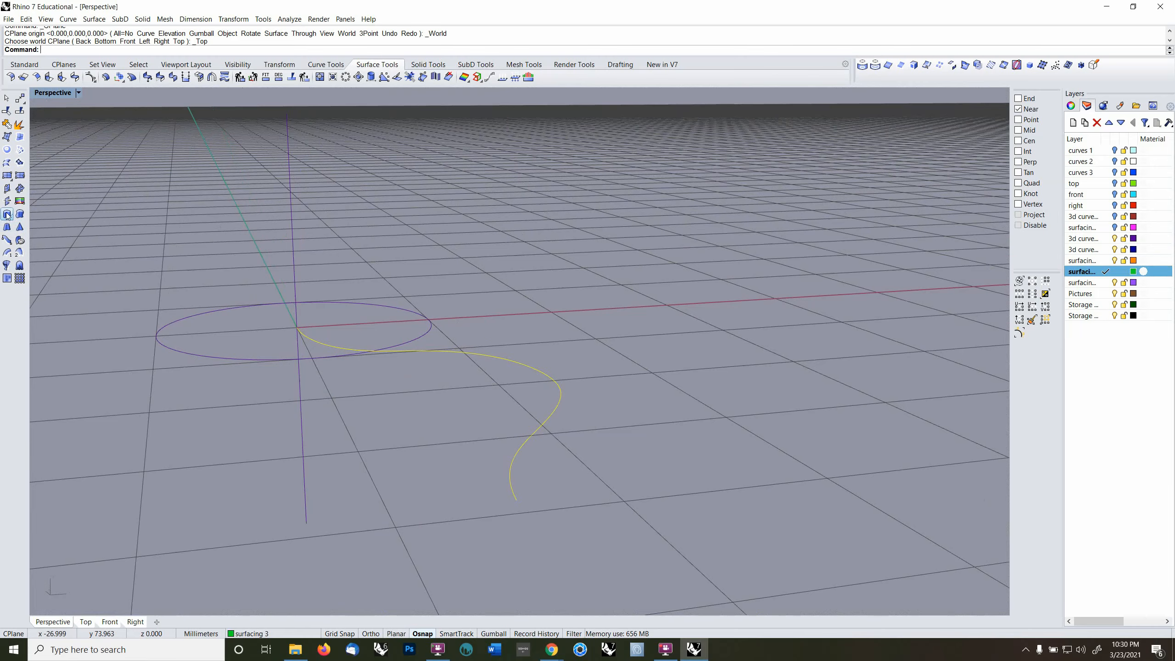
{"action": "left_click", "coordinate": [19, 226]}
{"action": "left_click", "coordinate": [391, 259]}
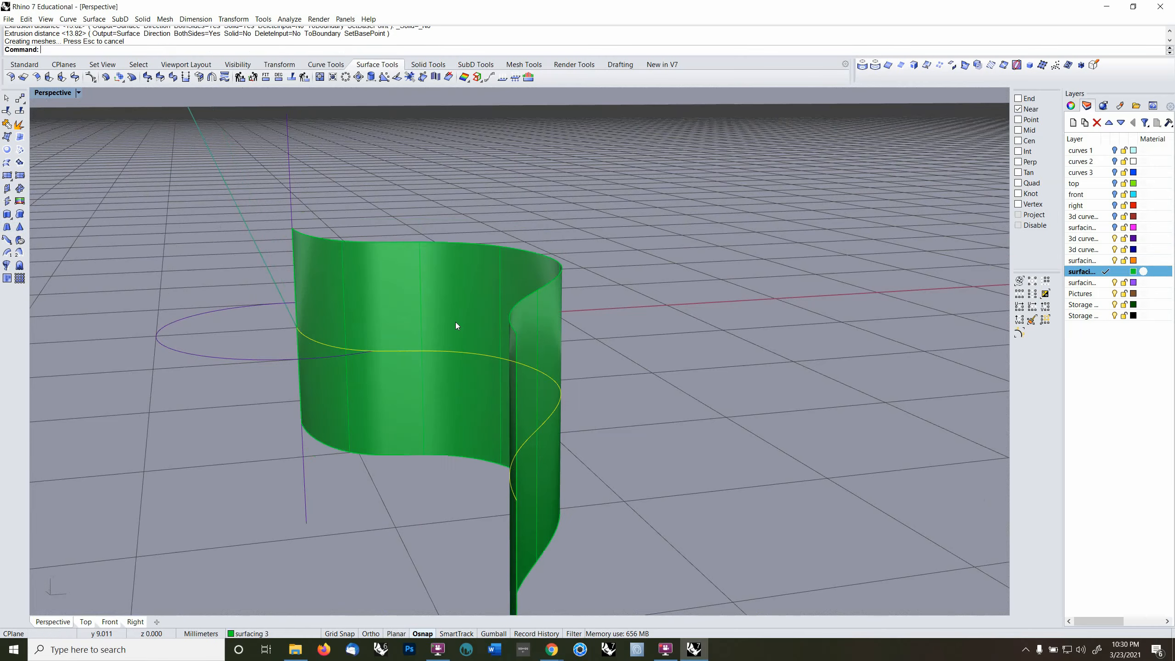
{"action": "right_click_drag", "start_coordinate": [457, 322], "coordinate": [612, 417]}
{"action": "left_click", "coordinate": [459, 312]}
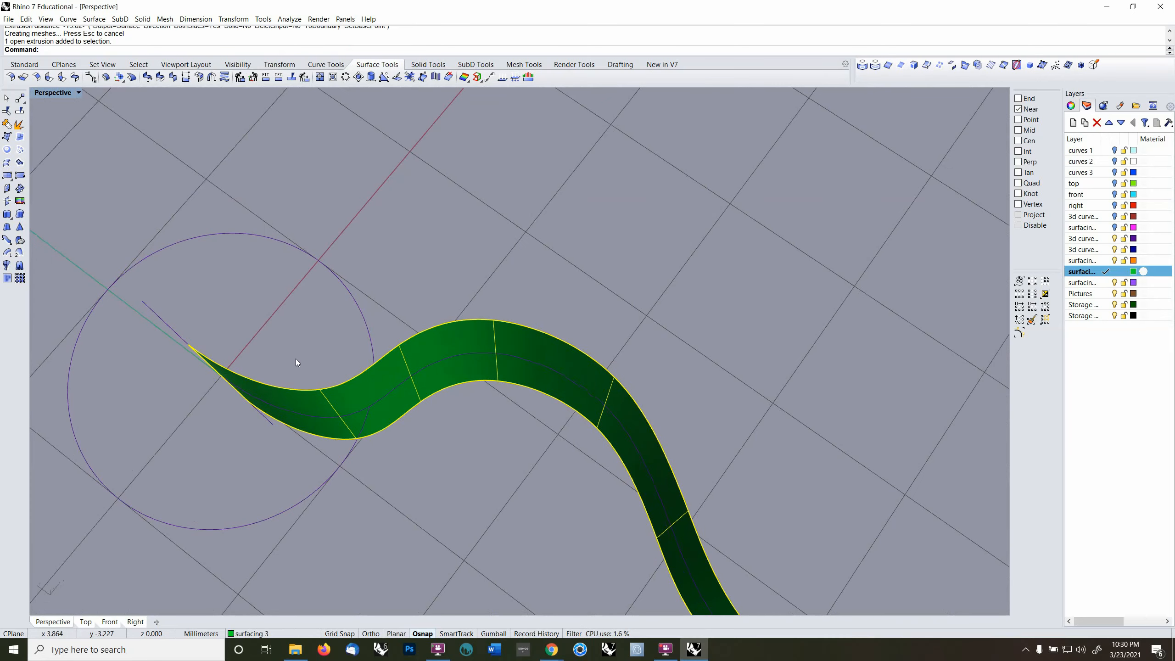
{"action": "right_click_drag", "start_coordinate": [324, 319], "coordinate": [448, 273]}
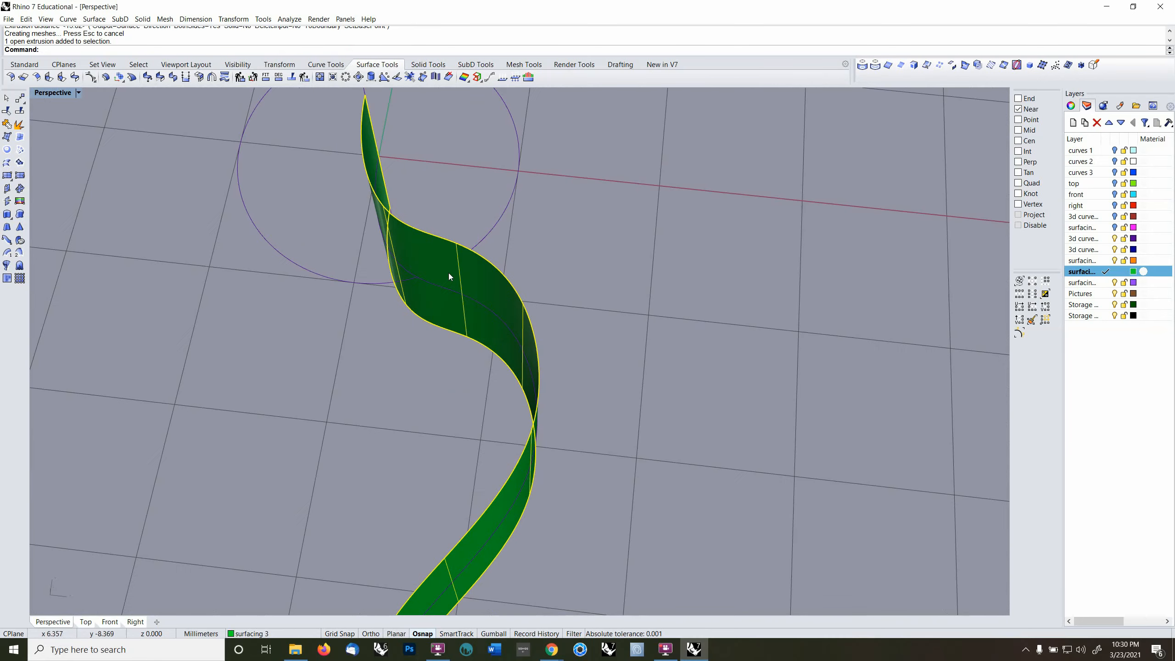
{"action": "left_click", "coordinate": [141, 20]}
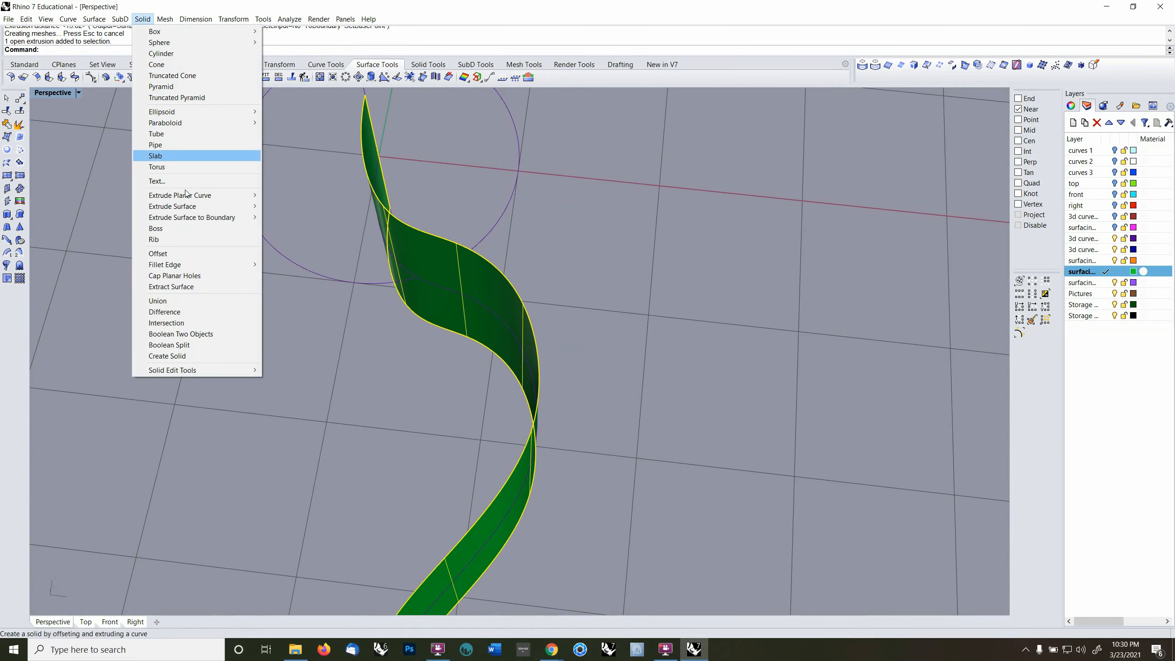
{"action": "mouse_move", "coordinate": [200, 209]}
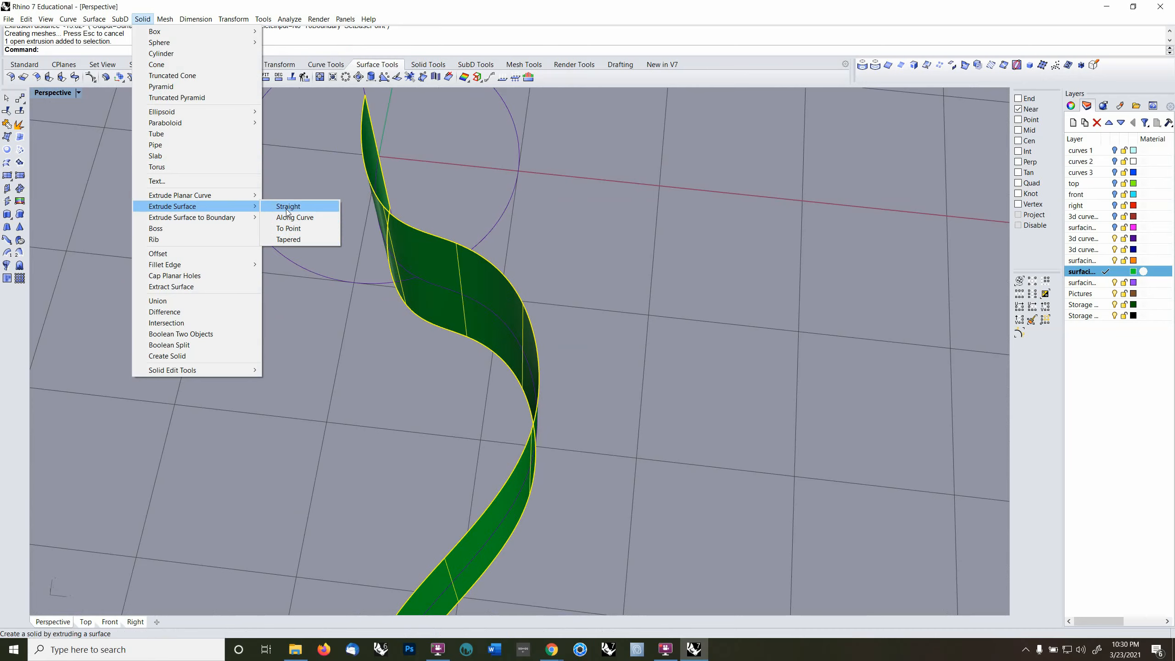
{"action": "left_click", "coordinate": [286, 207]}
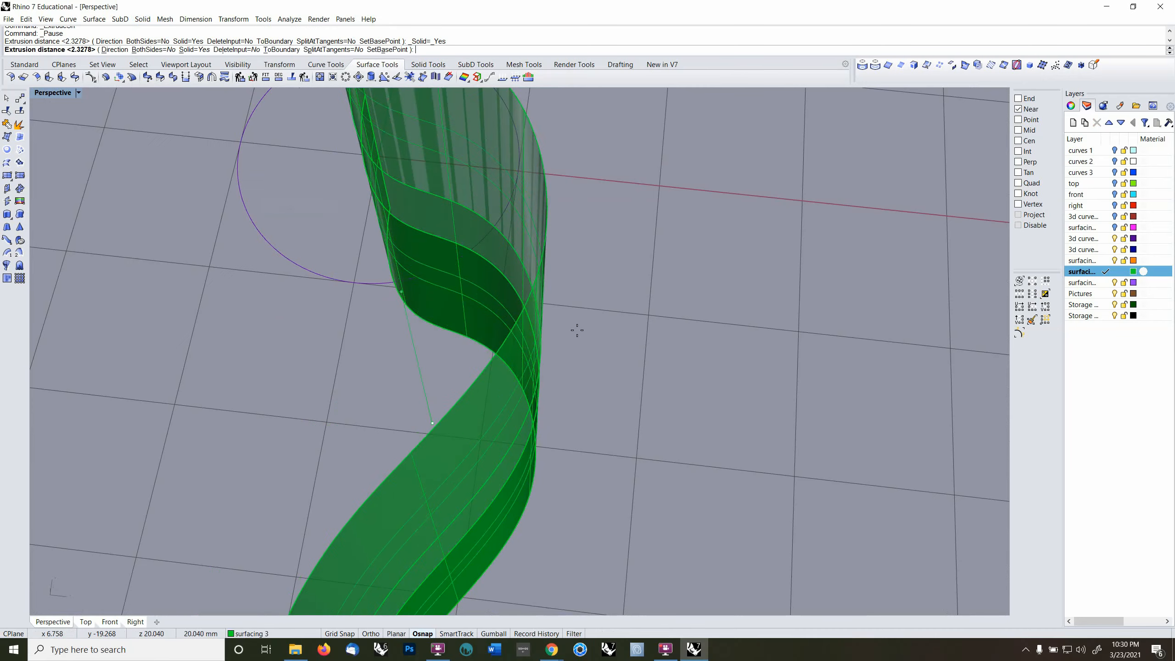
{"action": "right_click_drag", "start_coordinate": [569, 360], "coordinate": [614, 391]}
{"action": "key", "text": "Escape"}
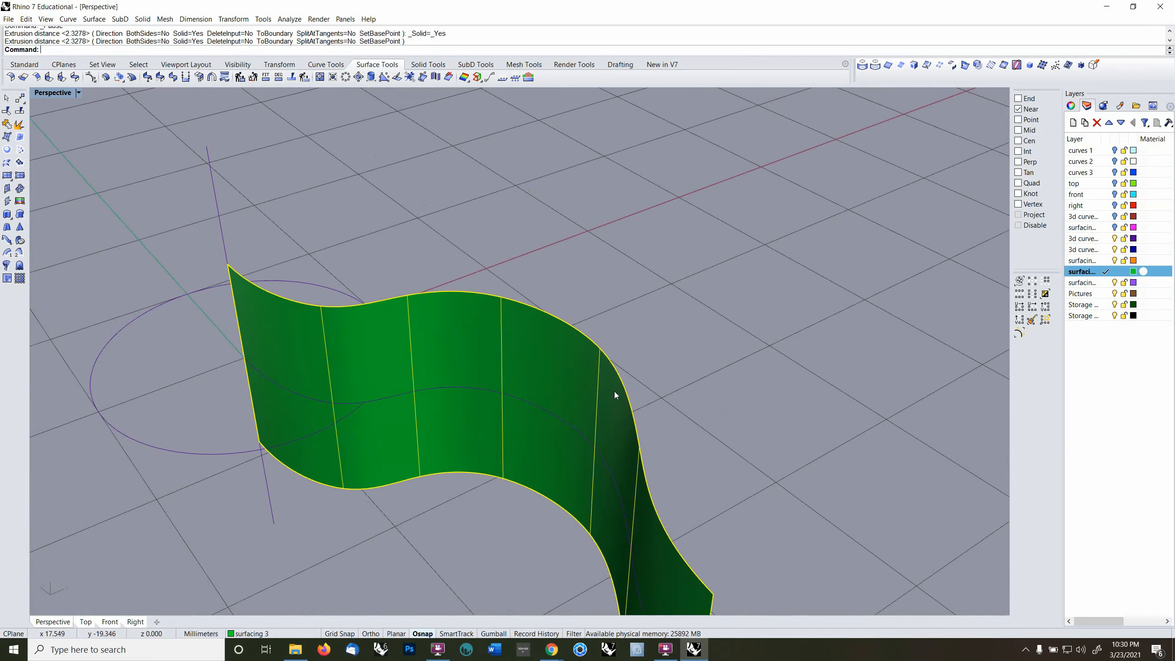
- Set the construction plane to world Right
{"action": "key", "text": "F2"}
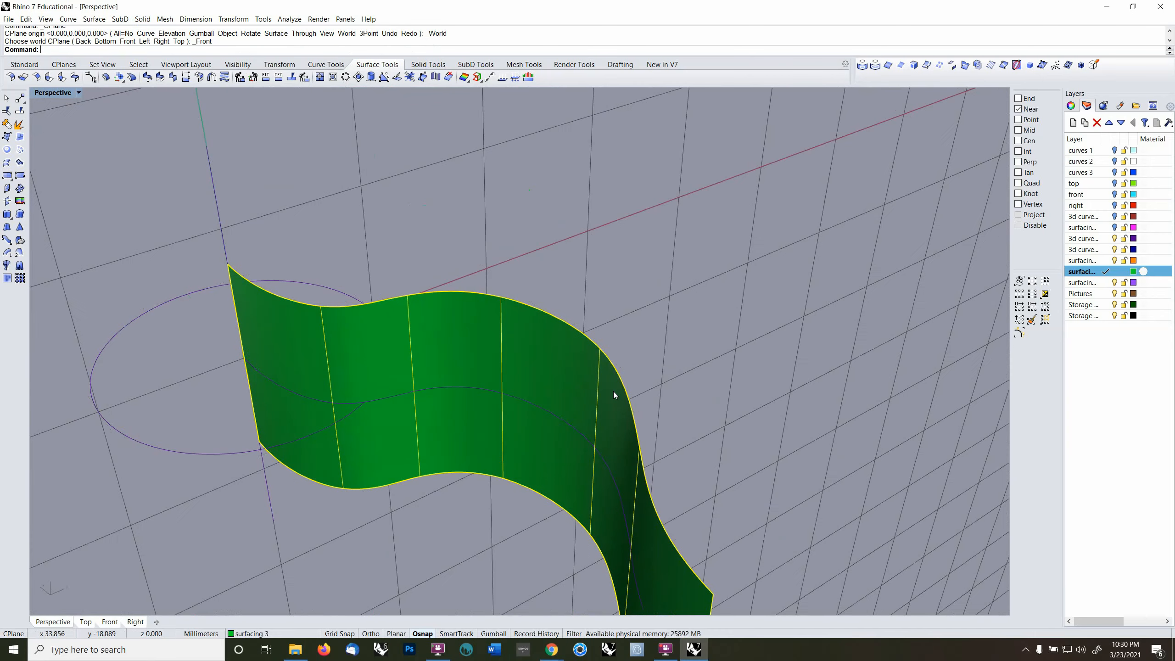
{"action": "key", "text": "F3"}
{"action": "right_click_drag", "start_coordinate": [613, 389], "coordinate": [585, 386]}
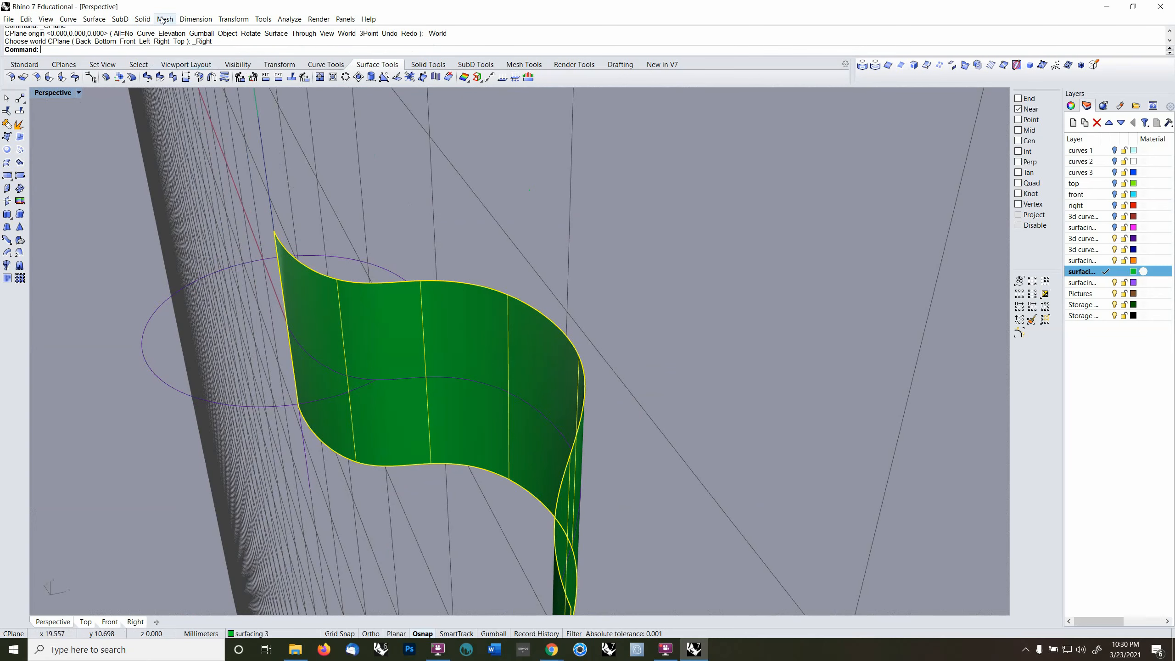
- Extrude the wavy green surface straight by about 5 mm into a solid
{"action": "left_click", "coordinate": [98, 19]}
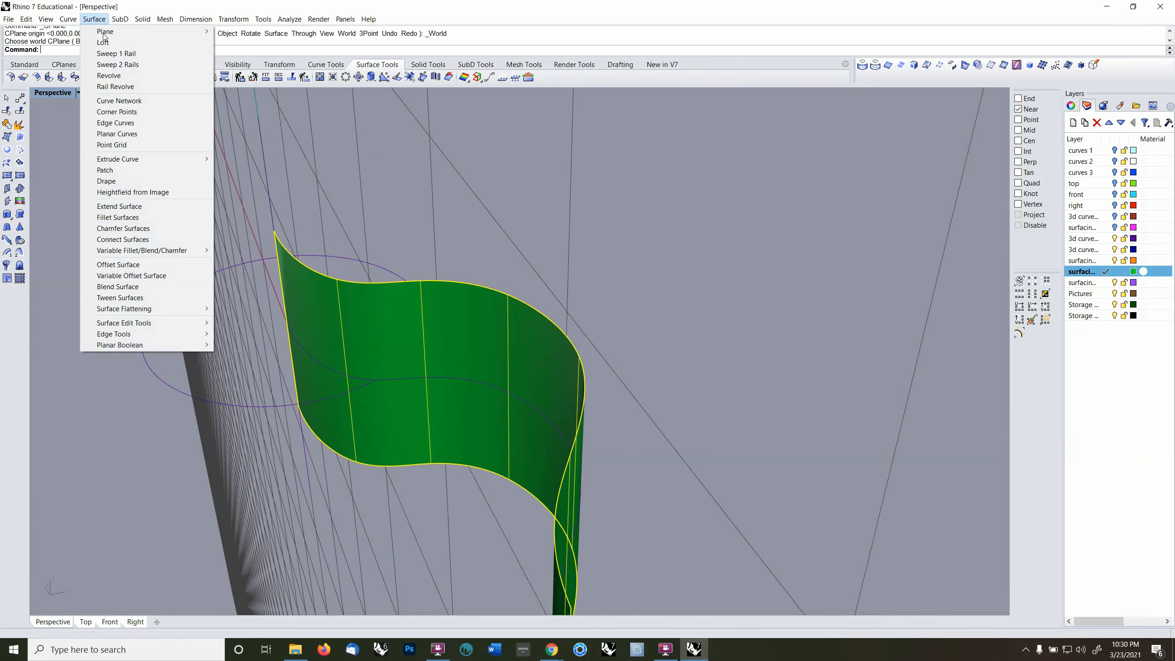
{"action": "mouse_move", "coordinate": [129, 160]}
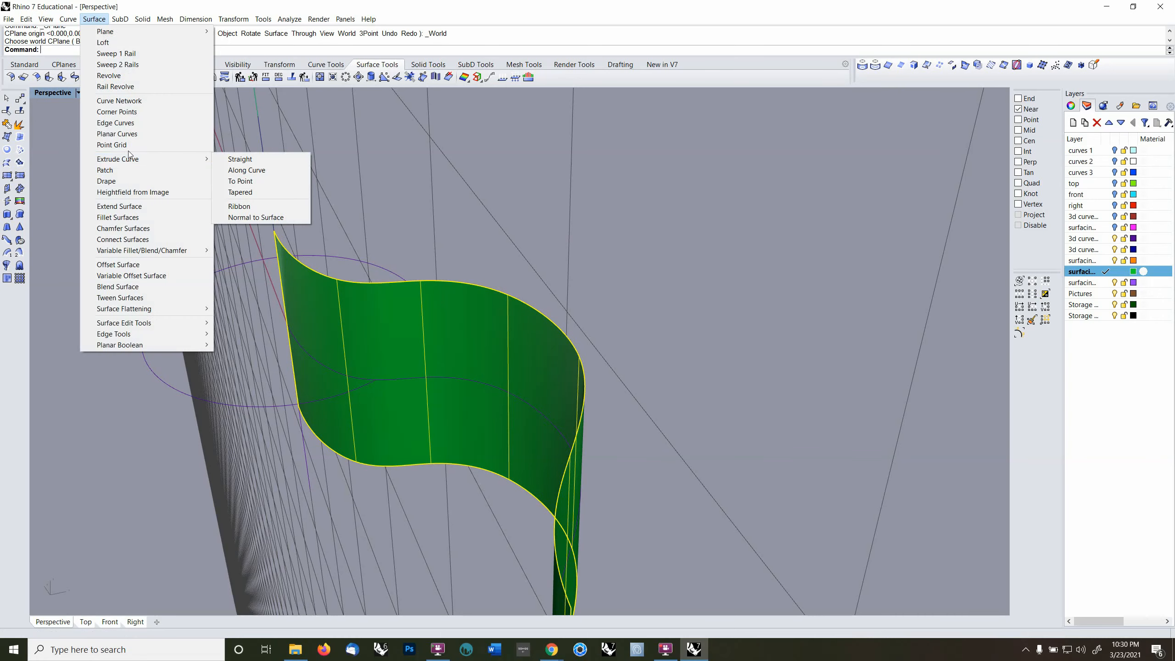
{"action": "mouse_move", "coordinate": [140, 18]}
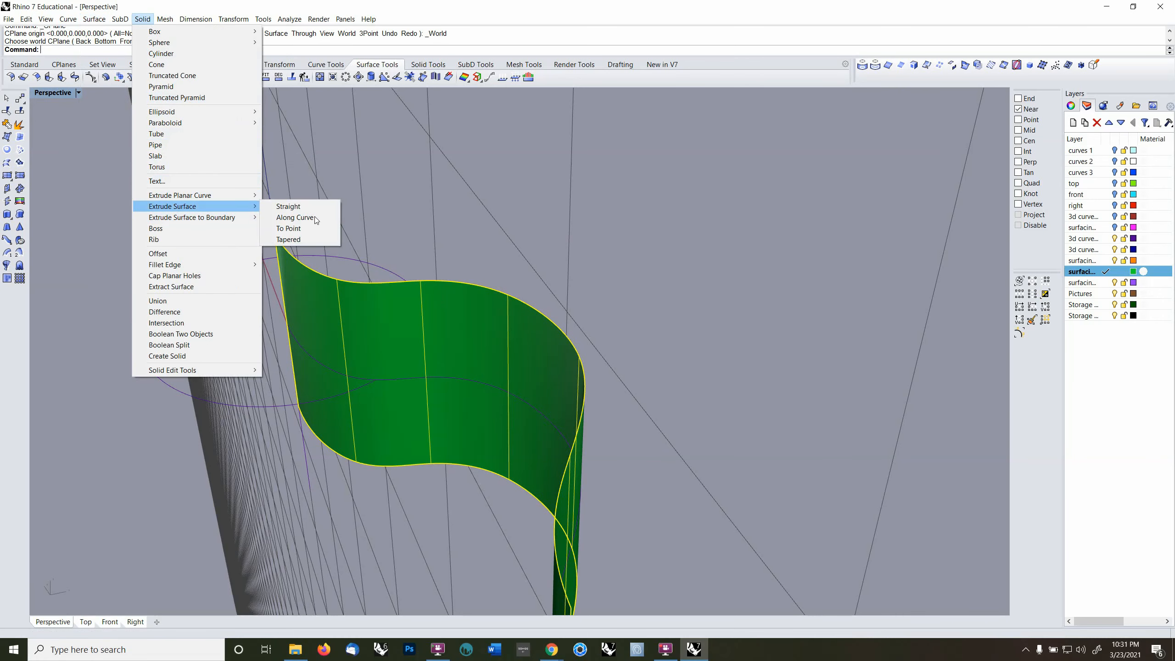
{"action": "left_click", "coordinate": [288, 206]}
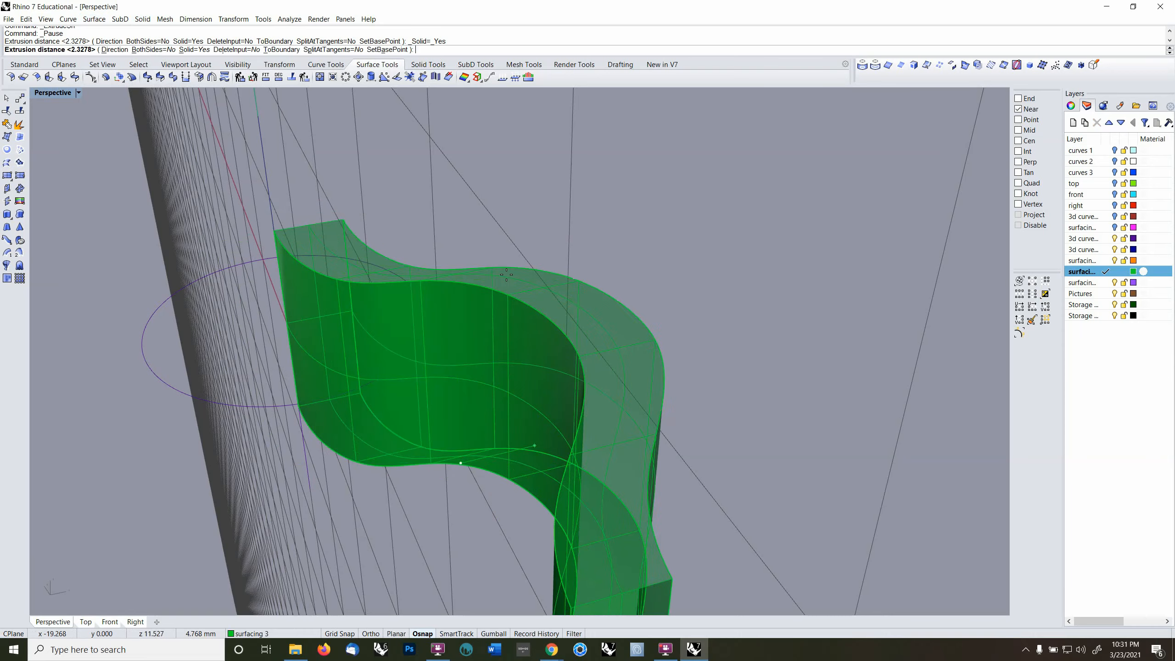
{"action": "left_click", "coordinate": [502, 281]}
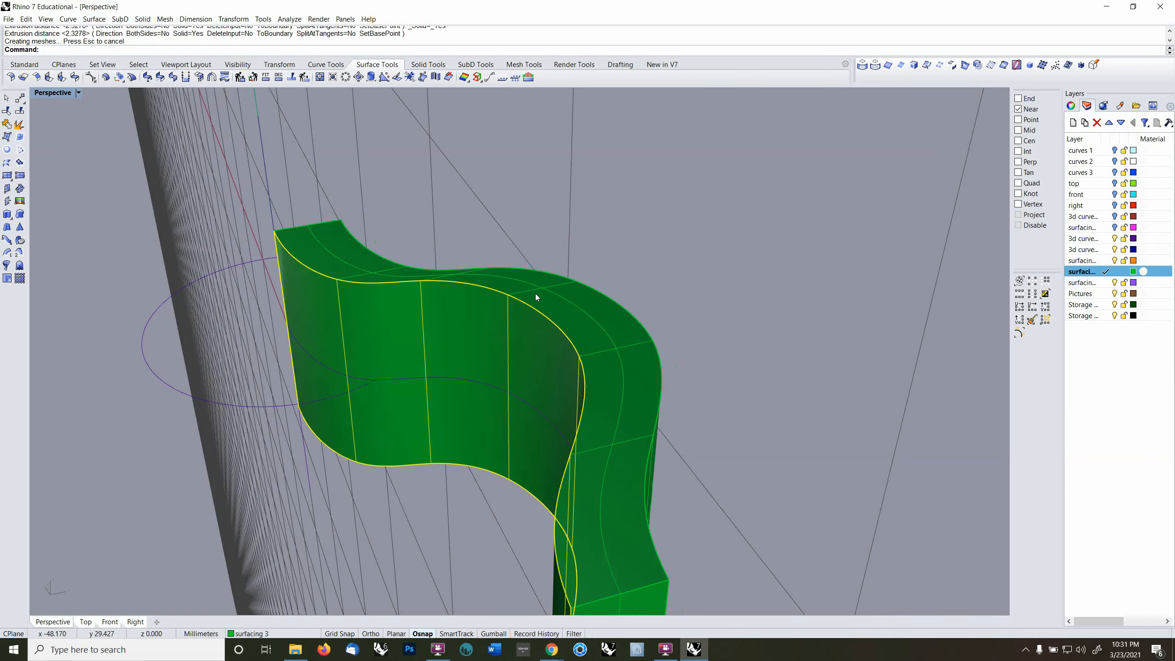
- Delete the extruded solid and keep the original wavy surface
{"action": "right_click_drag", "start_coordinate": [535, 294], "coordinate": [811, 351]}
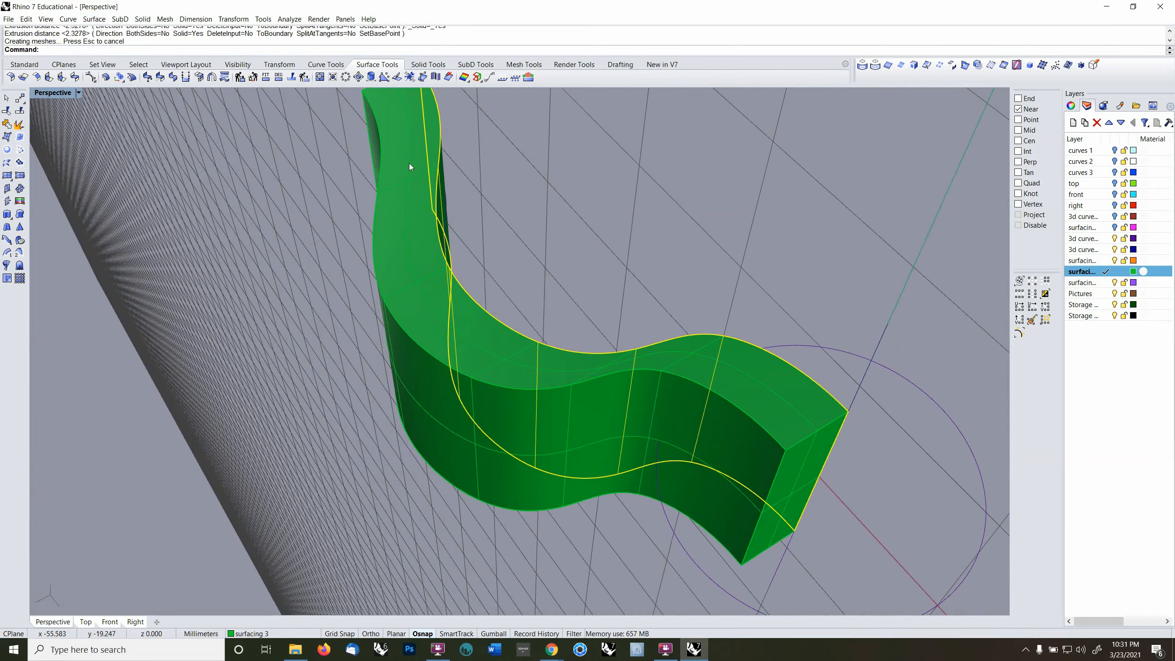
{"action": "right_click_drag", "start_coordinate": [649, 343], "coordinate": [447, 319]}
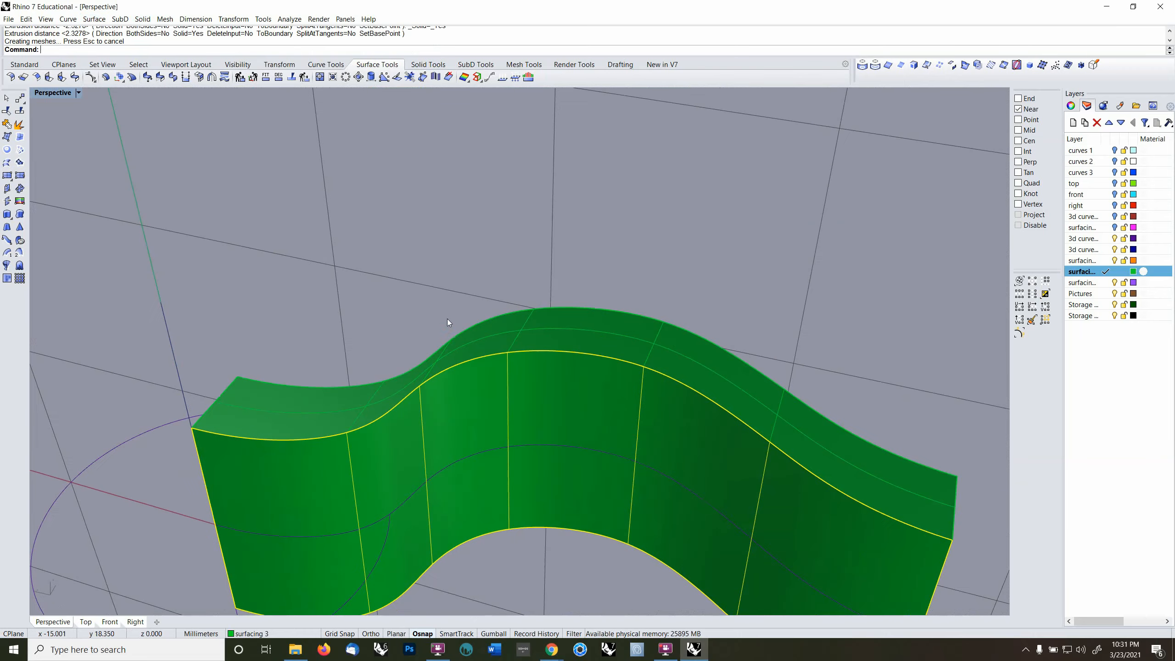
{"action": "left_click", "coordinate": [540, 315]}
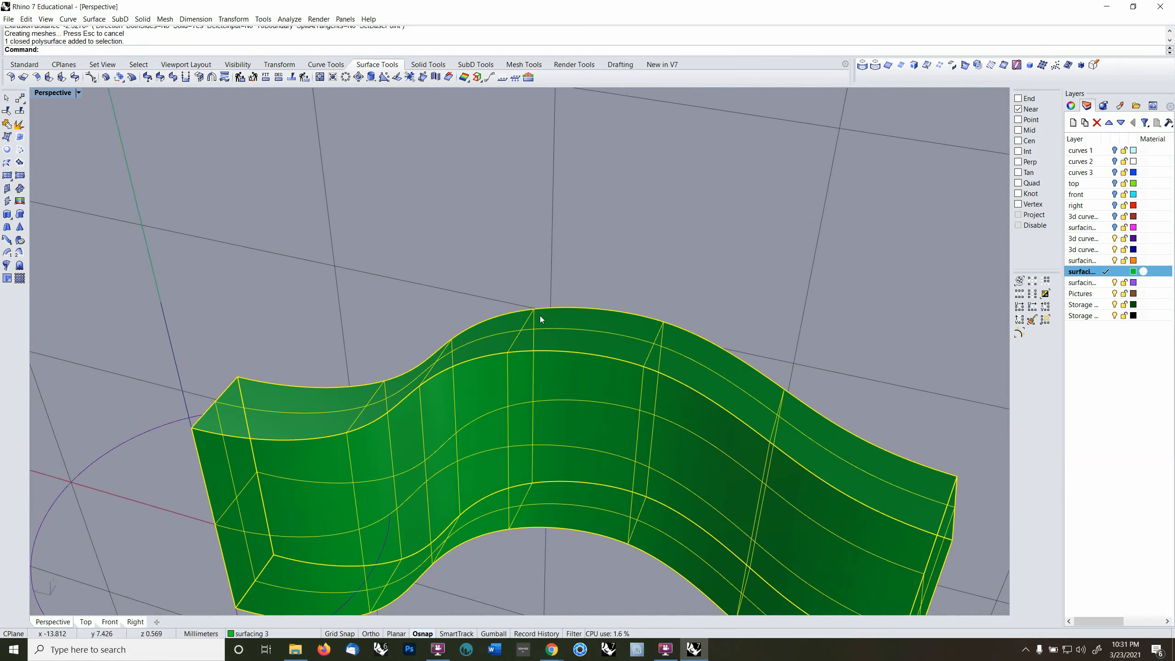
{"action": "key", "text": "Delete"}
- Offset the wavy surface by a distance of 2 with the Solid option set to Yes
{"action": "left_click", "coordinate": [523, 377]}
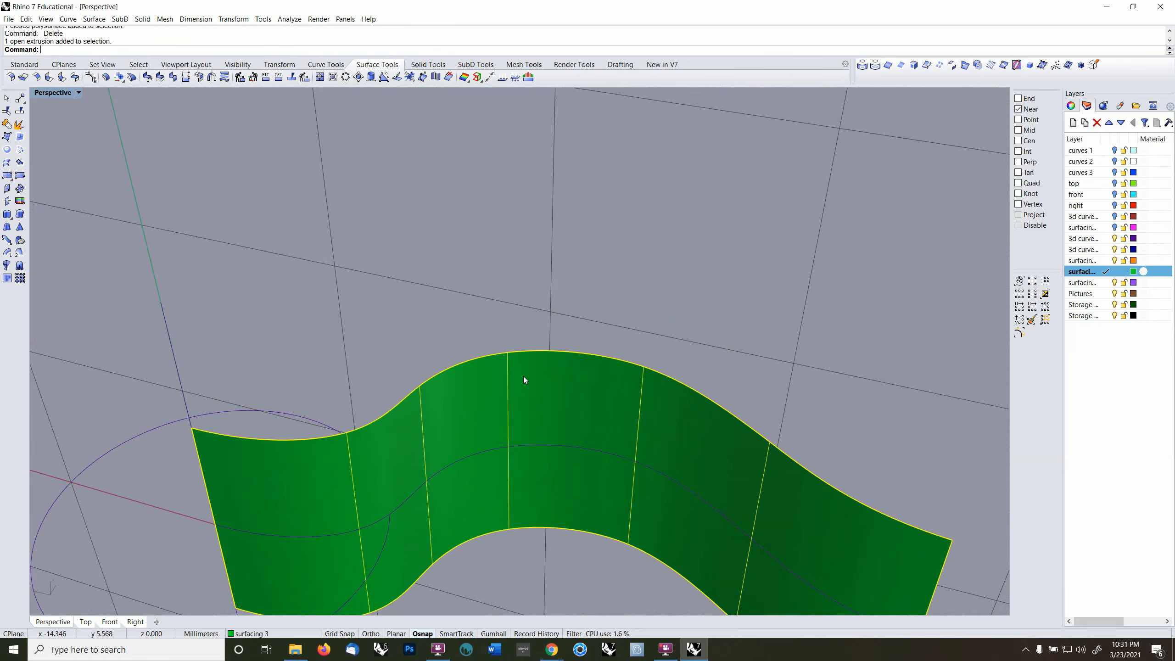
{"action": "right_click_drag", "start_coordinate": [523, 377], "coordinate": [496, 405]}
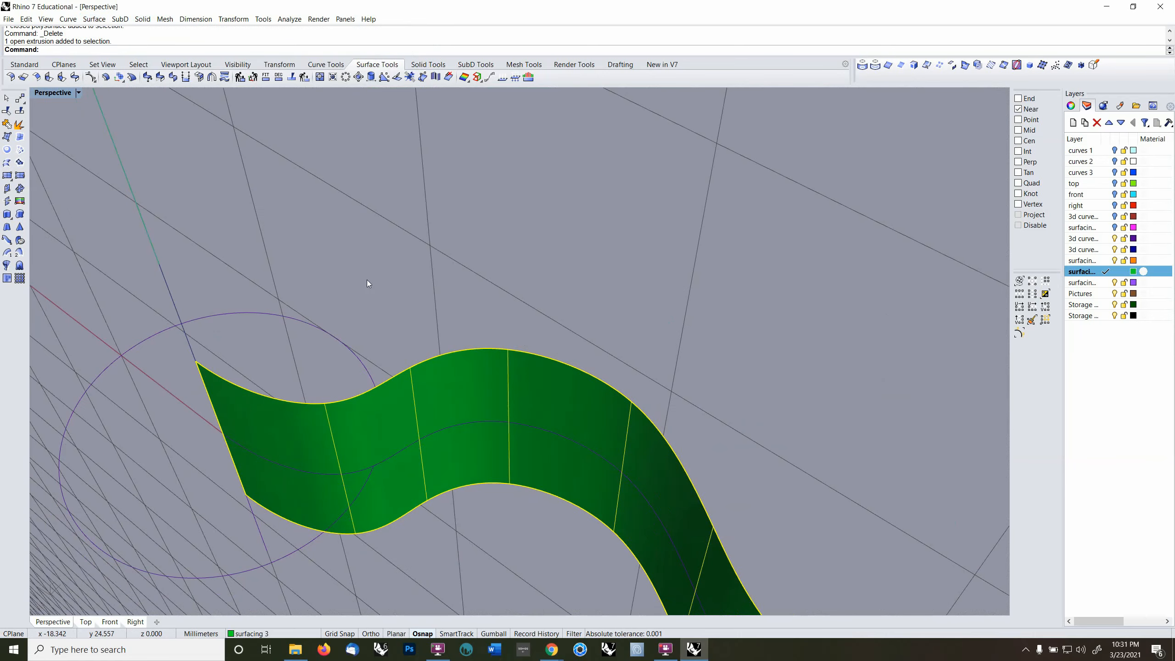
{"action": "left_click", "coordinate": [93, 18]}
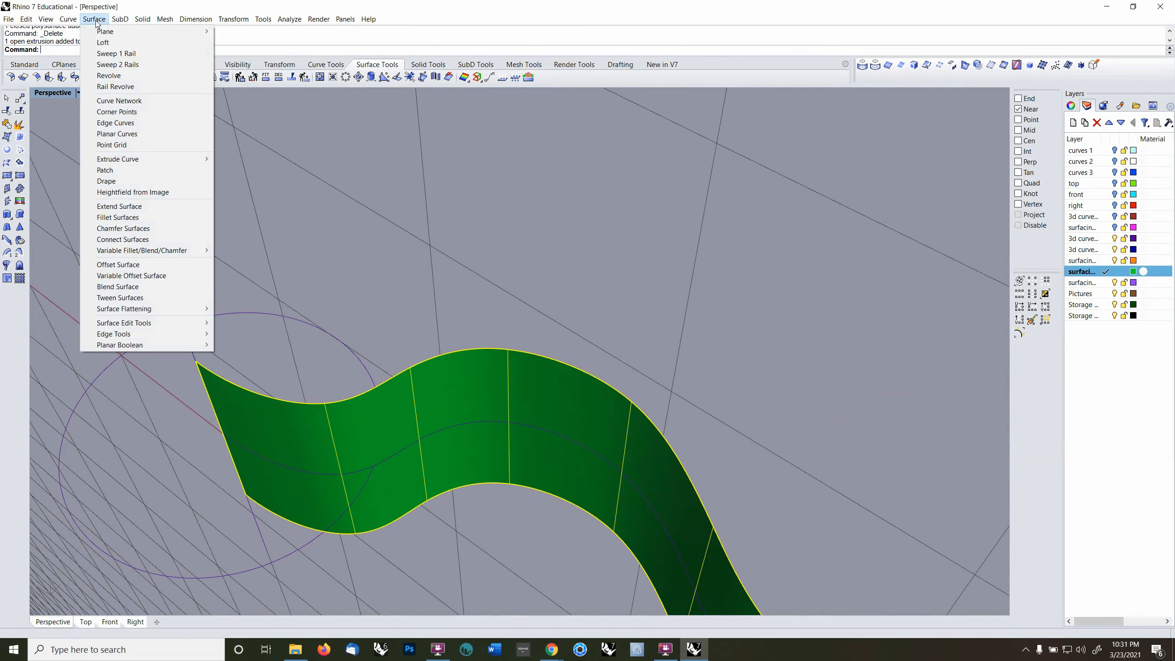
{"action": "left_click", "coordinate": [125, 265]}
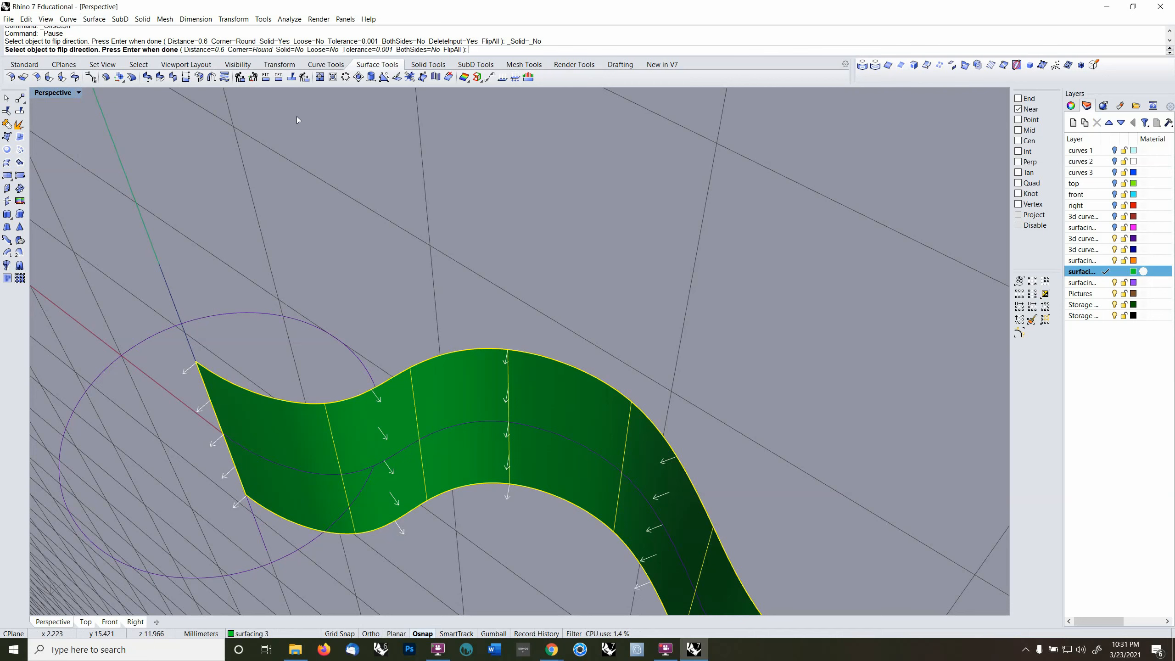
{"action": "left_click", "coordinate": [288, 50]}
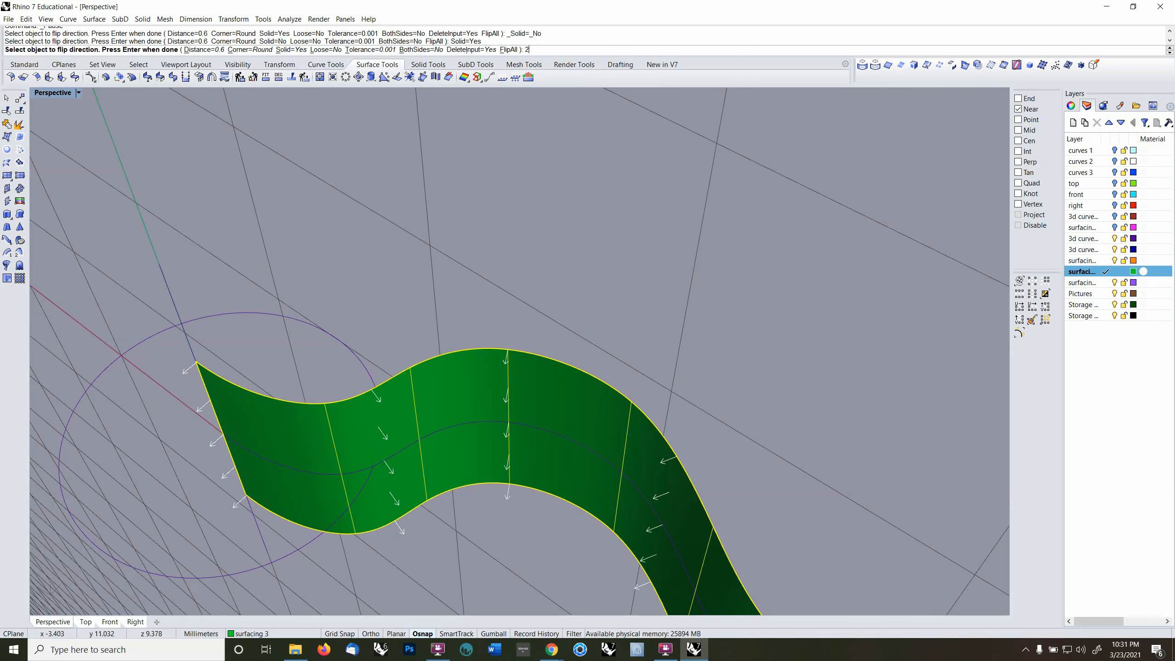
{"action": "key", "text": "Return"}
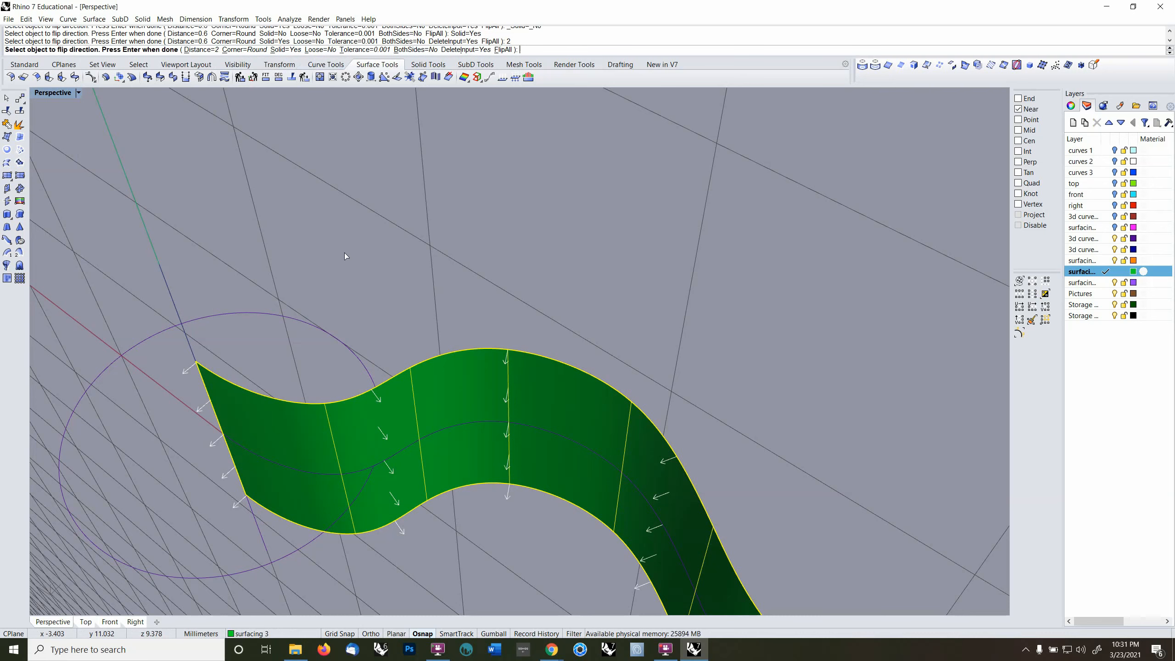
{"action": "key", "text": "Return"}
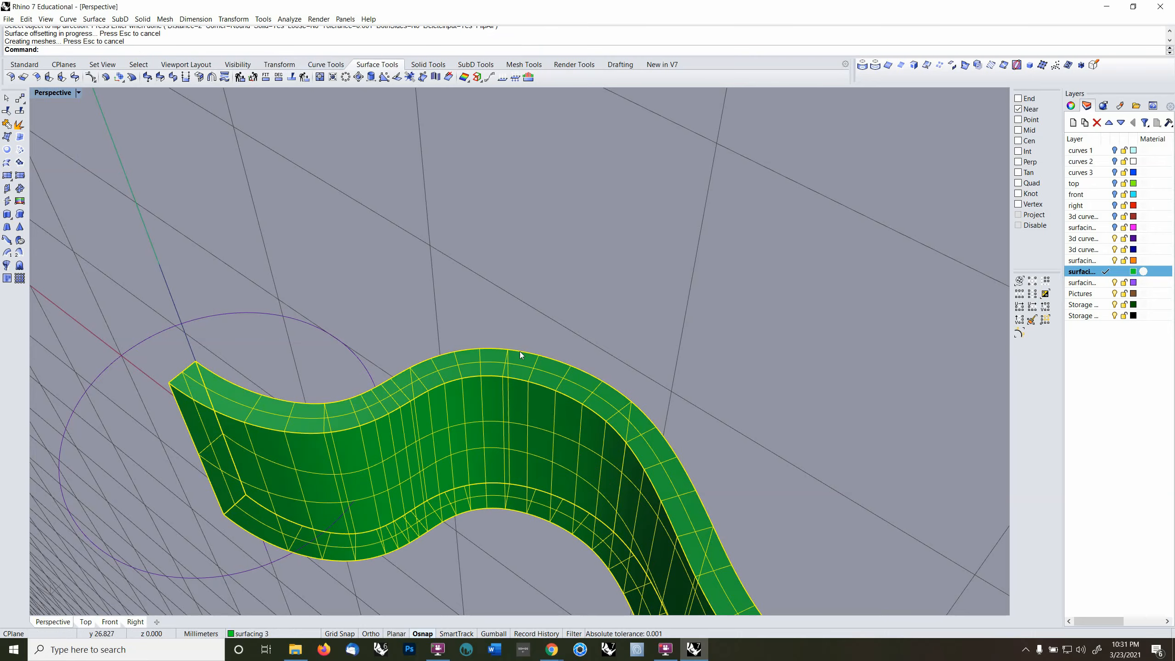
- Examine the thickness of the offset solid along its length from several sides
{"action": "right_click_drag", "start_coordinate": [700, 455], "coordinate": [630, 383]}
{"action": "right_click_drag", "start_coordinate": [337, 407], "coordinate": [670, 363]}
{"action": "scroll", "coordinate": [464, 434], "scroll_direction": "down", "scroll_amount": 1}
{"action": "scroll", "coordinate": [464, 435], "scroll_direction": "down", "scroll_amount": 5}
{"action": "left_click", "coordinate": [422, 457]}
{"action": "left_click", "coordinate": [672, 361]}
{"action": "right_click_drag", "start_coordinate": [803, 399], "coordinate": [532, 386]}
{"action": "scroll", "coordinate": [478, 337], "scroll_direction": "up", "scroll_amount": 1}
{"action": "scroll", "coordinate": [479, 337], "scroll_direction": "up", "scroll_amount": 2}
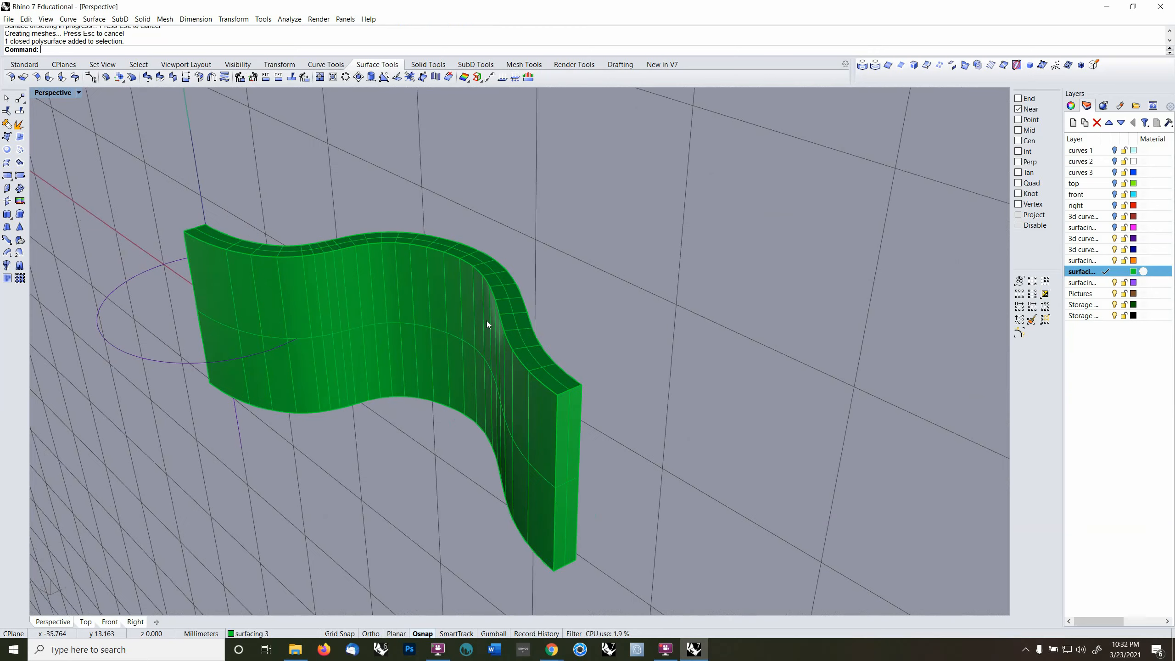
- Delete the offset solid, and undo both the deletion and the surface offset
{"action": "left_click", "coordinate": [509, 299]}
{"action": "key", "text": "Delete"}
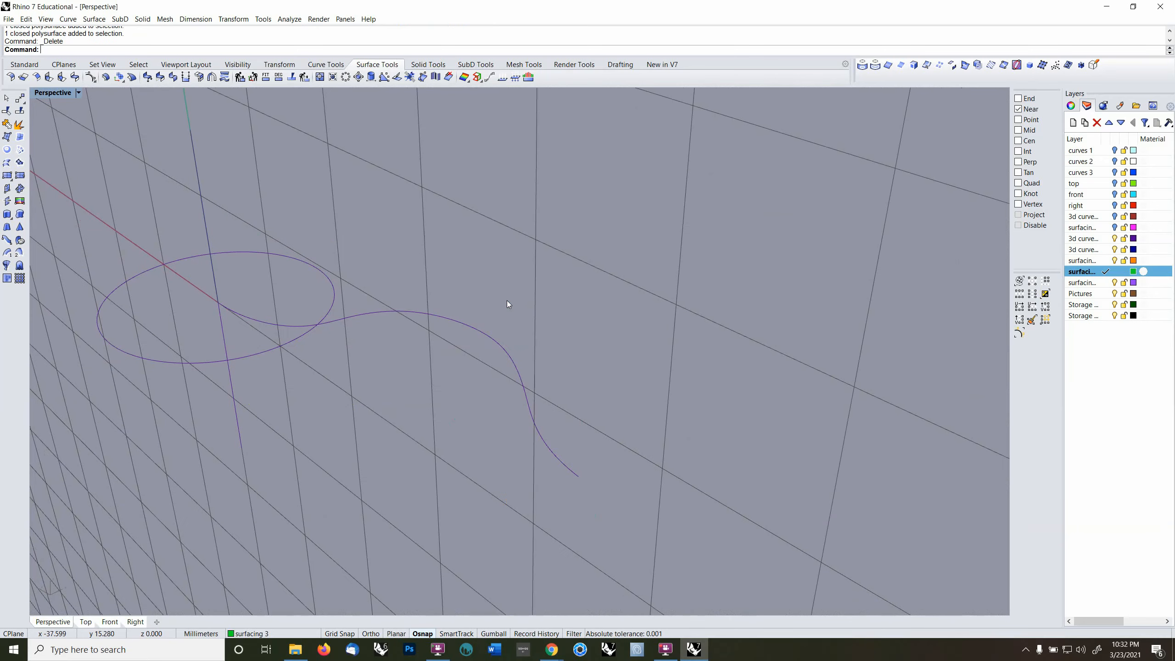
{"action": "key", "text": "ctrl+z"}
{"action": "key", "text": "ctrl+z"}
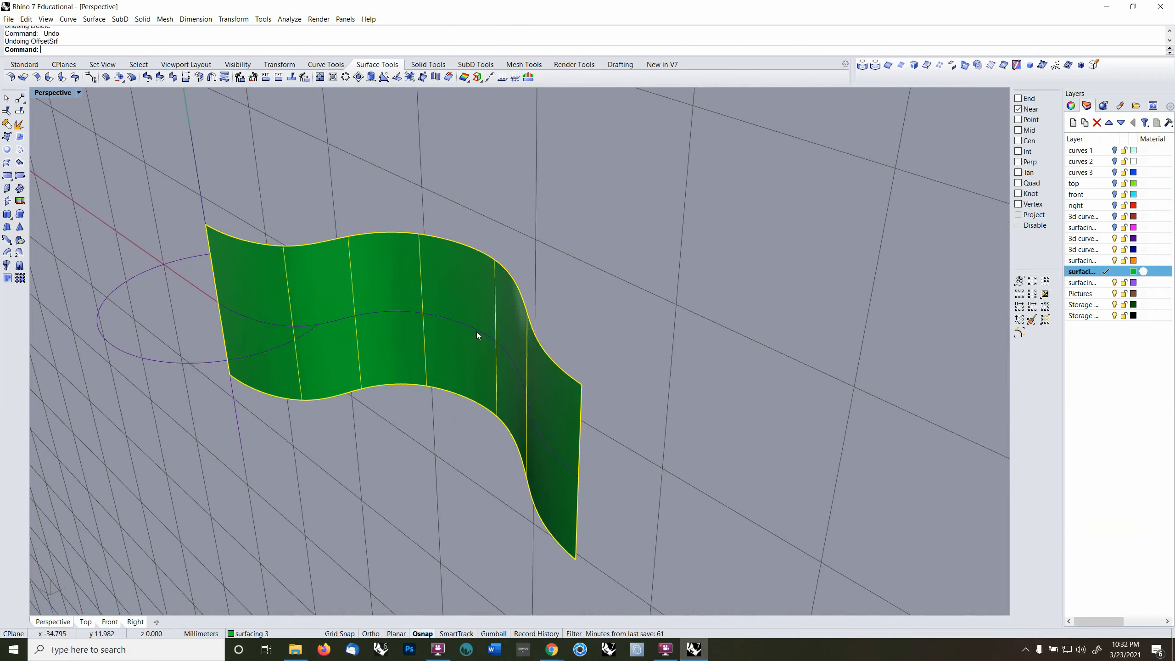
- Offset the wavy surface by a distance of 2 with Solid set to Yes, and undo the offset
{"action": "left_click", "coordinate": [390, 425]}
{"action": "right_click_drag", "start_coordinate": [454, 347], "coordinate": [509, 412], "text": "shift"}
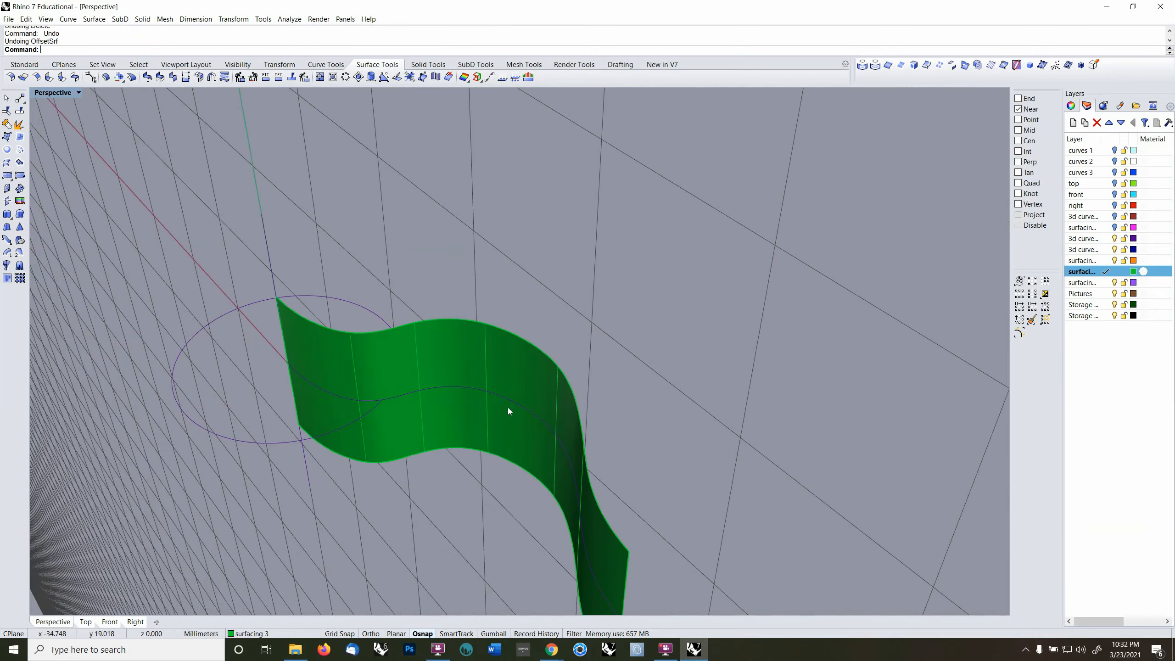
{"action": "left_click", "coordinate": [485, 369]}
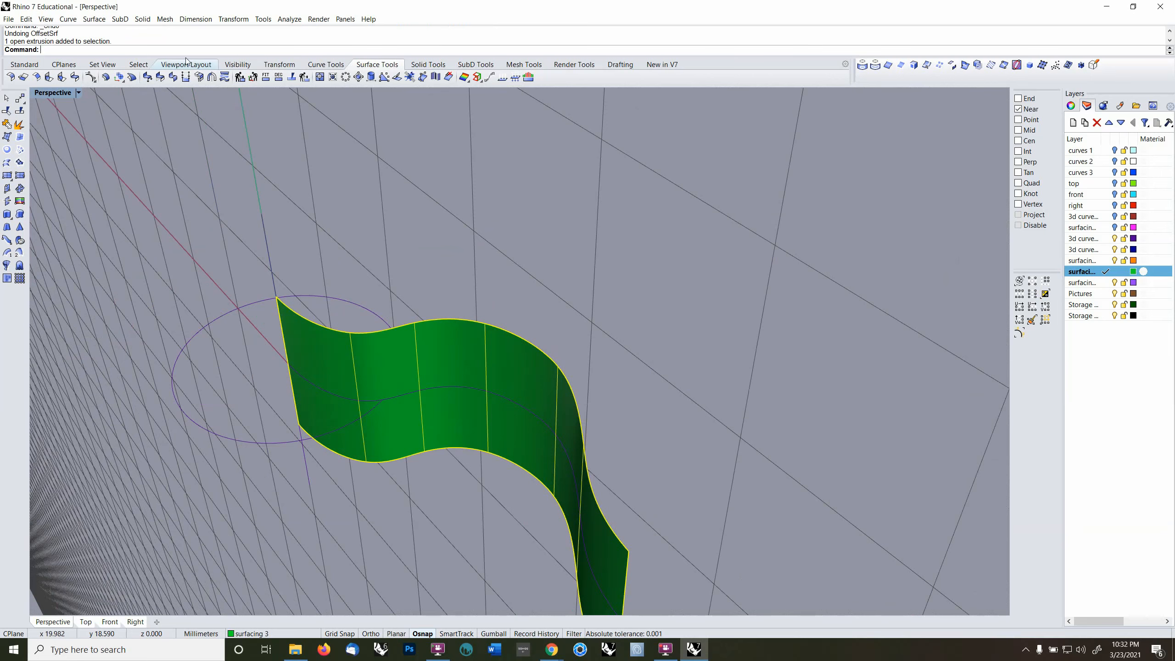
{"action": "left_click", "coordinate": [100, 20]}
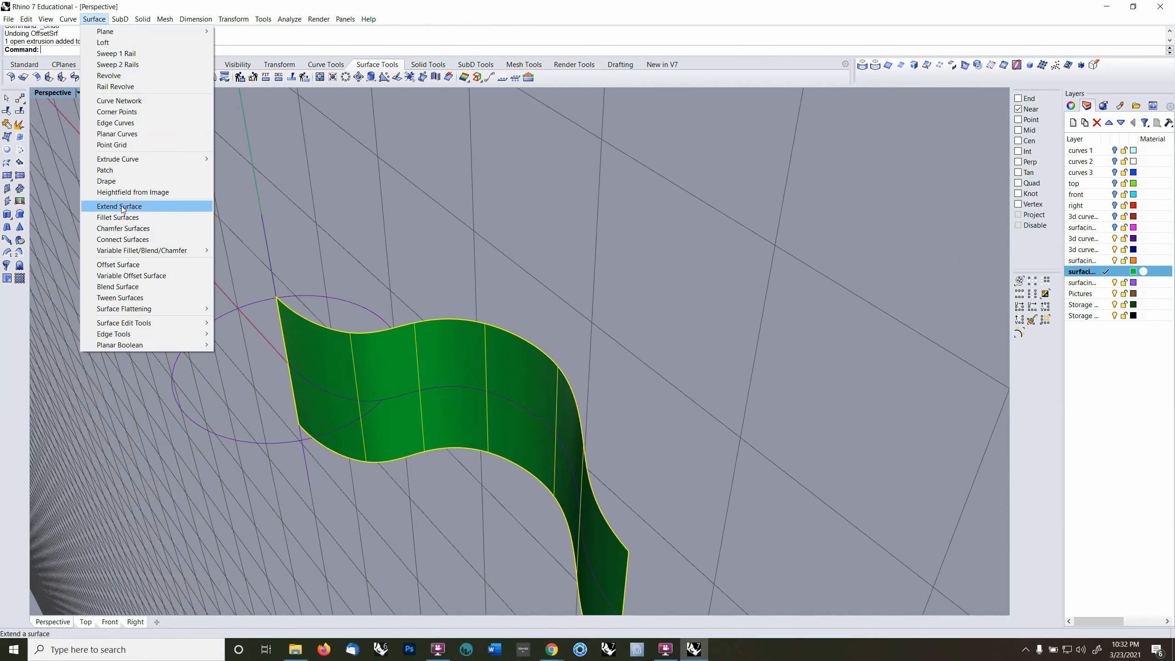
{"action": "left_click", "coordinate": [118, 265]}
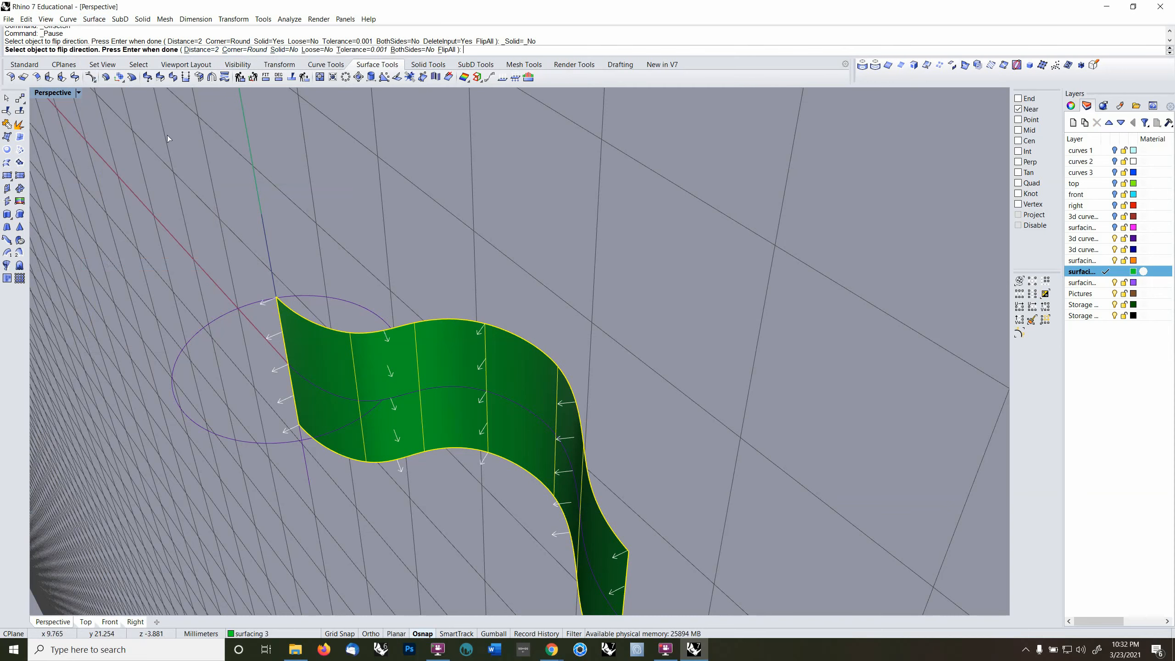
{"action": "left_click", "coordinate": [281, 50]}
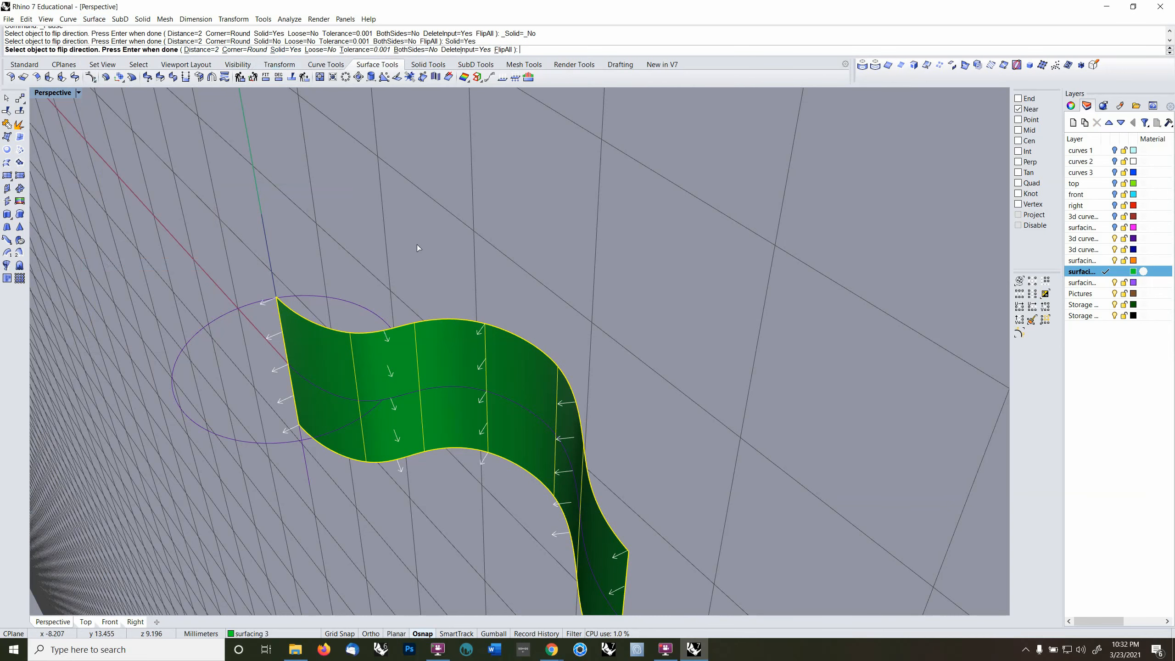
{"action": "right_click_drag", "start_coordinate": [416, 243], "coordinate": [418, 242]}
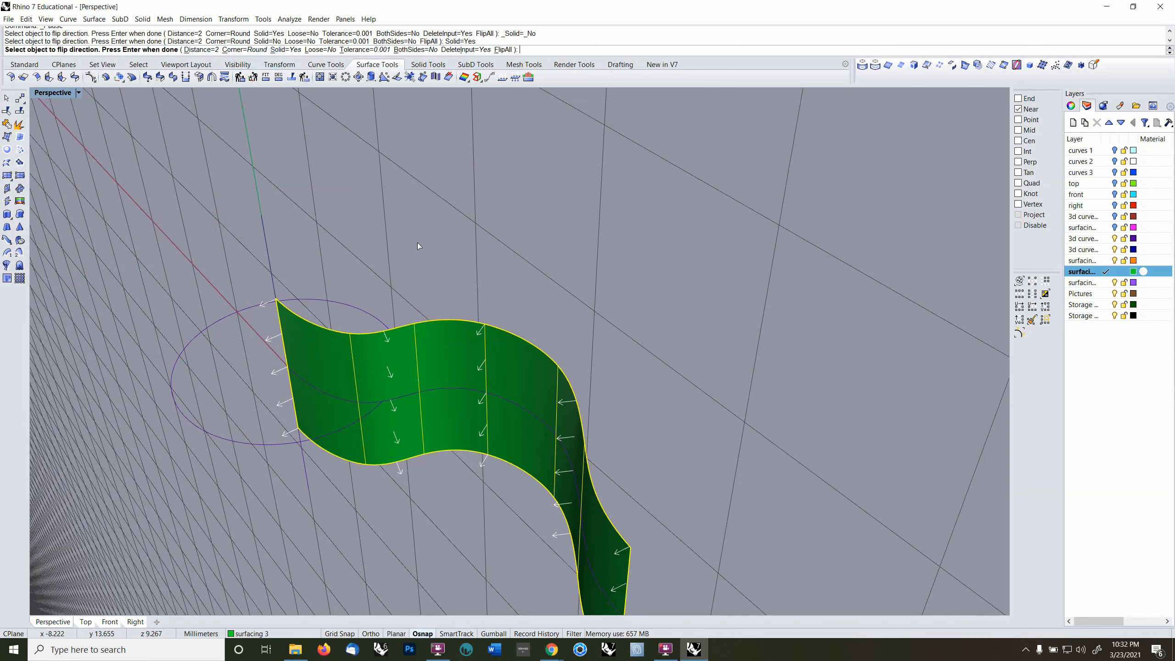
{"action": "key", "text": "Return"}
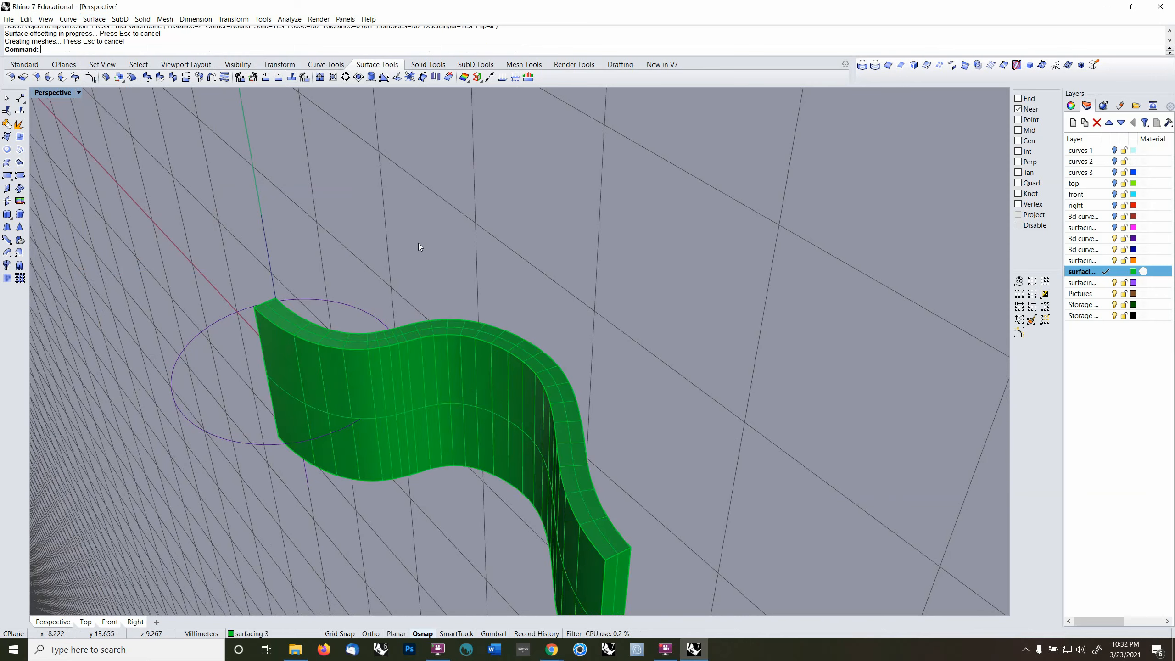
{"action": "key", "text": "ctrl+z"}
- Try offsetting the wavy surface by a distance of 3 with Solid left at No, and undo it
{"action": "key", "text": "Return"}
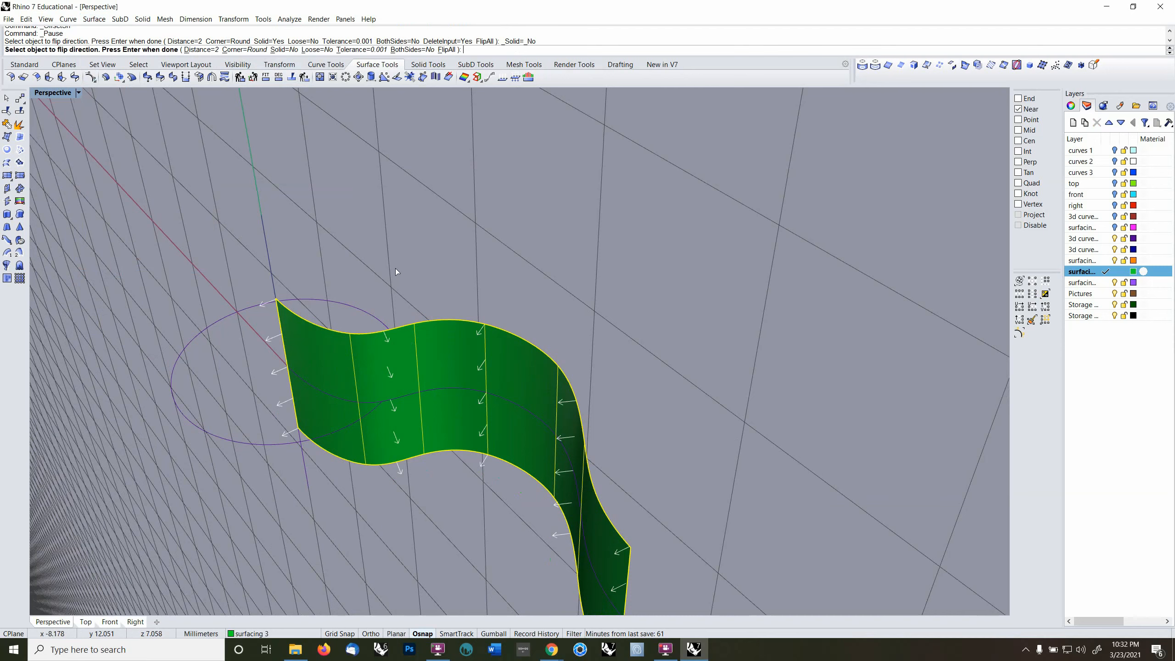
{"action": "key", "text": "Return"}
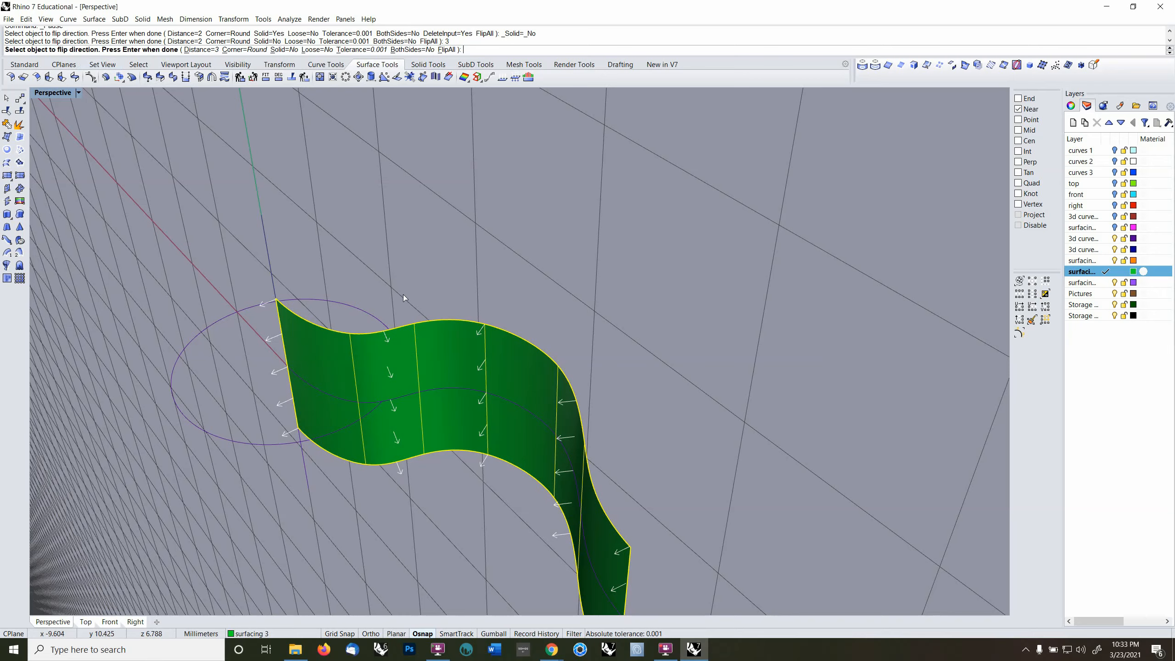
{"action": "key", "text": "Return"}
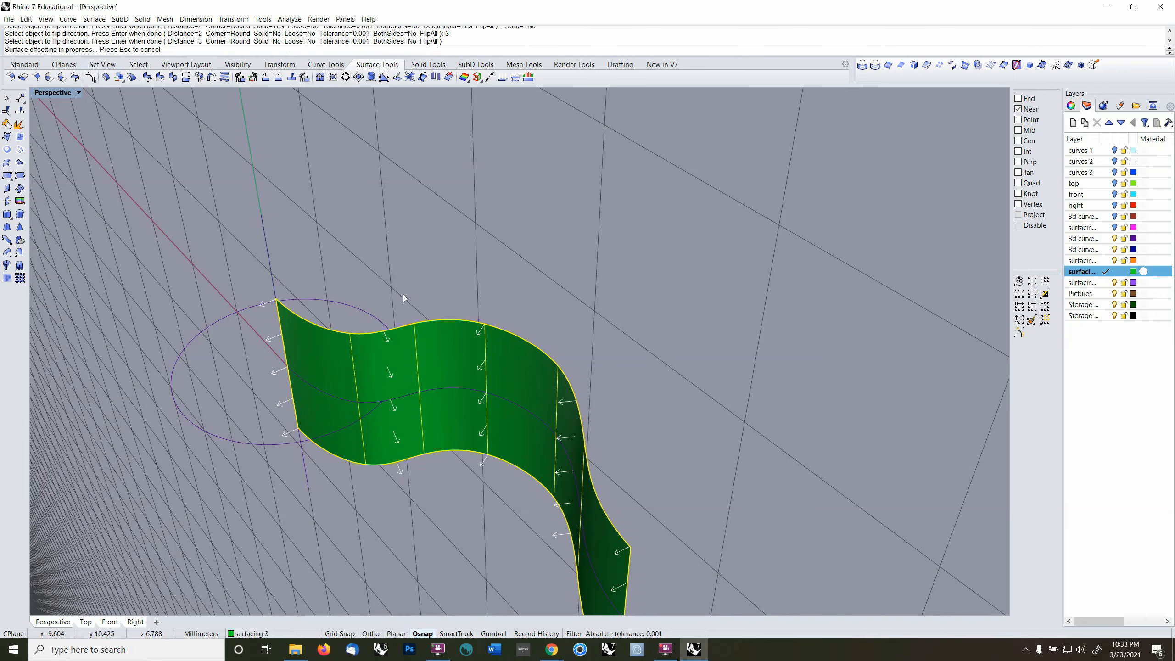
{"action": "right_click_drag", "start_coordinate": [498, 349], "coordinate": [447, 328]}
{"action": "key", "text": "ctrl+z"}
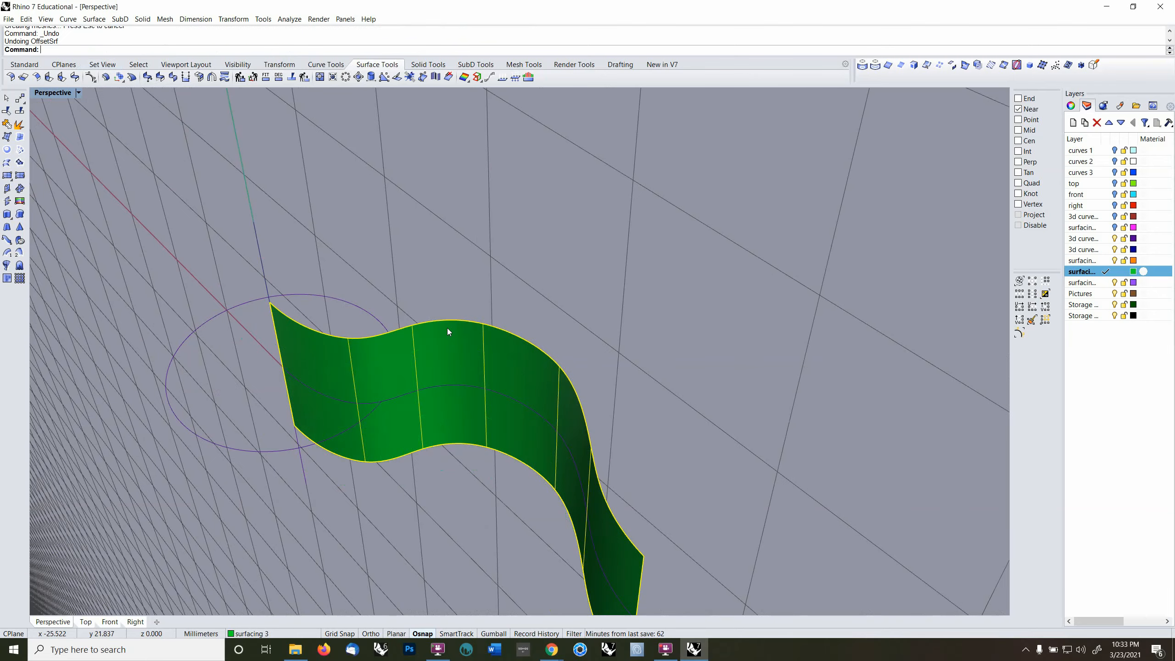
- Offset the wavy surface by a distance of 3 with the Solid option set to Yes
{"action": "left_click", "coordinate": [211, 77]}
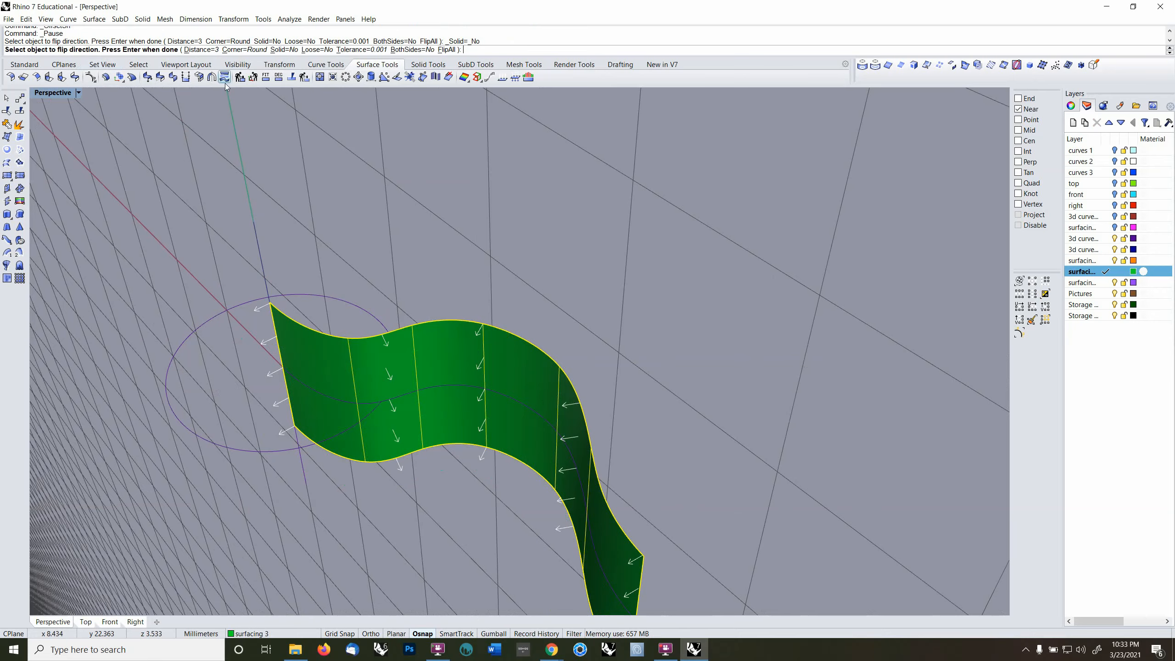
{"action": "left_click", "coordinate": [284, 50]}
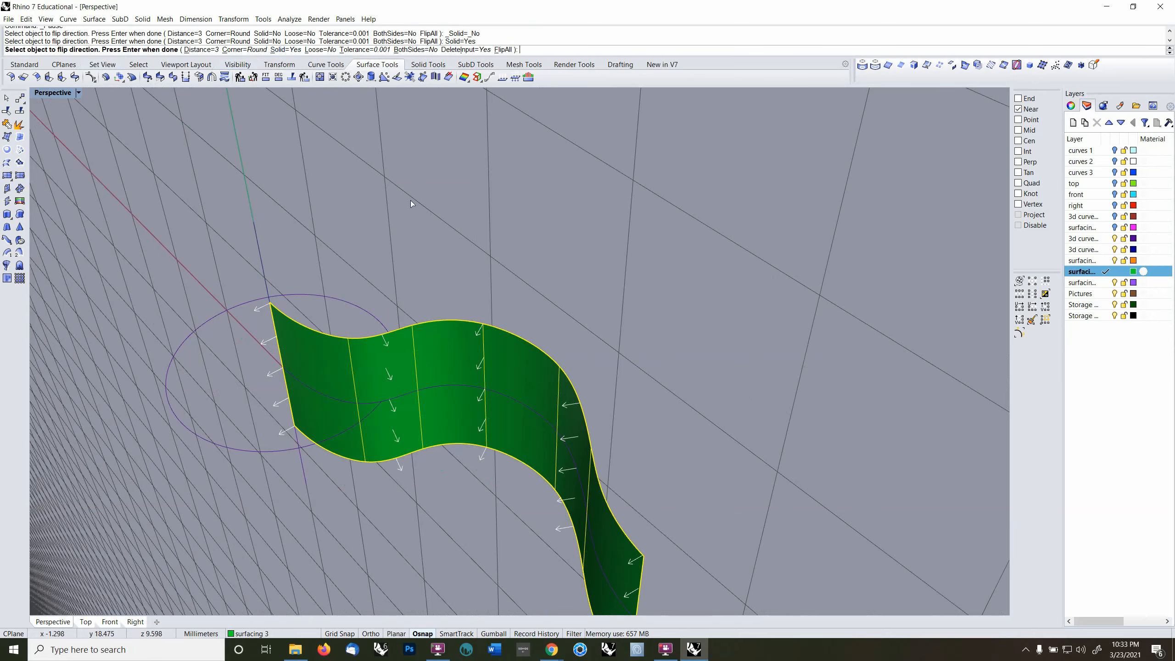
{"action": "key", "text": "Return"}
{"action": "key", "text": "Escape"}
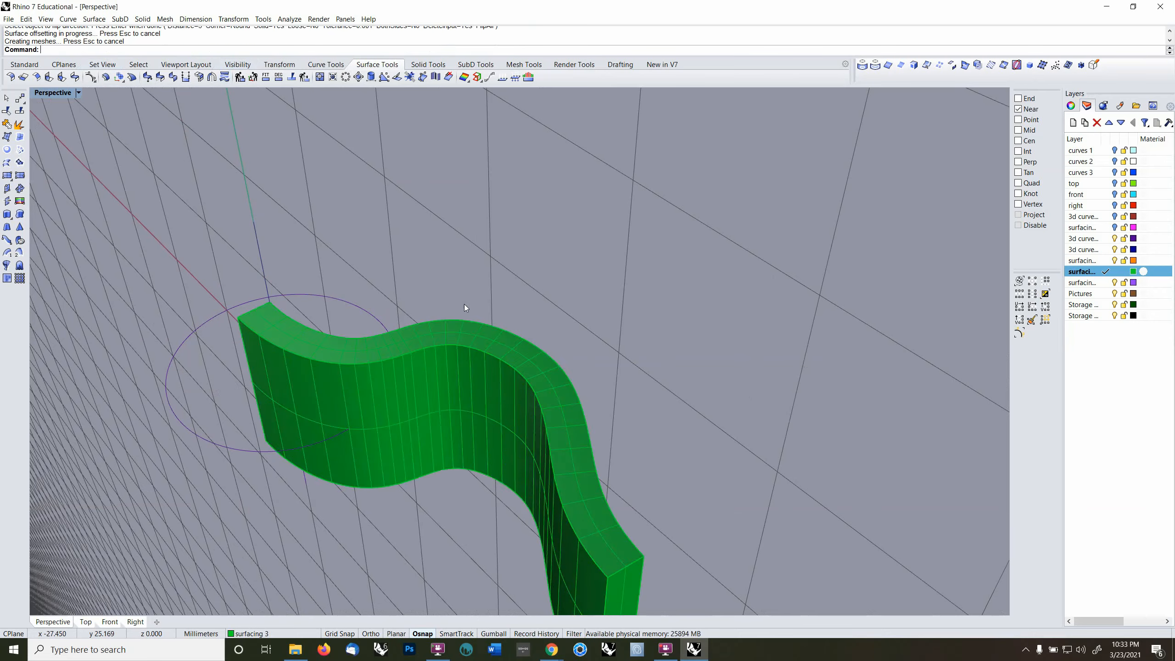
{"action": "right_click_drag", "start_coordinate": [465, 304], "coordinate": [501, 304]}
- Delete the thick wavy solid and set the construction plane to World Top
{"action": "left_click", "coordinate": [497, 375]}
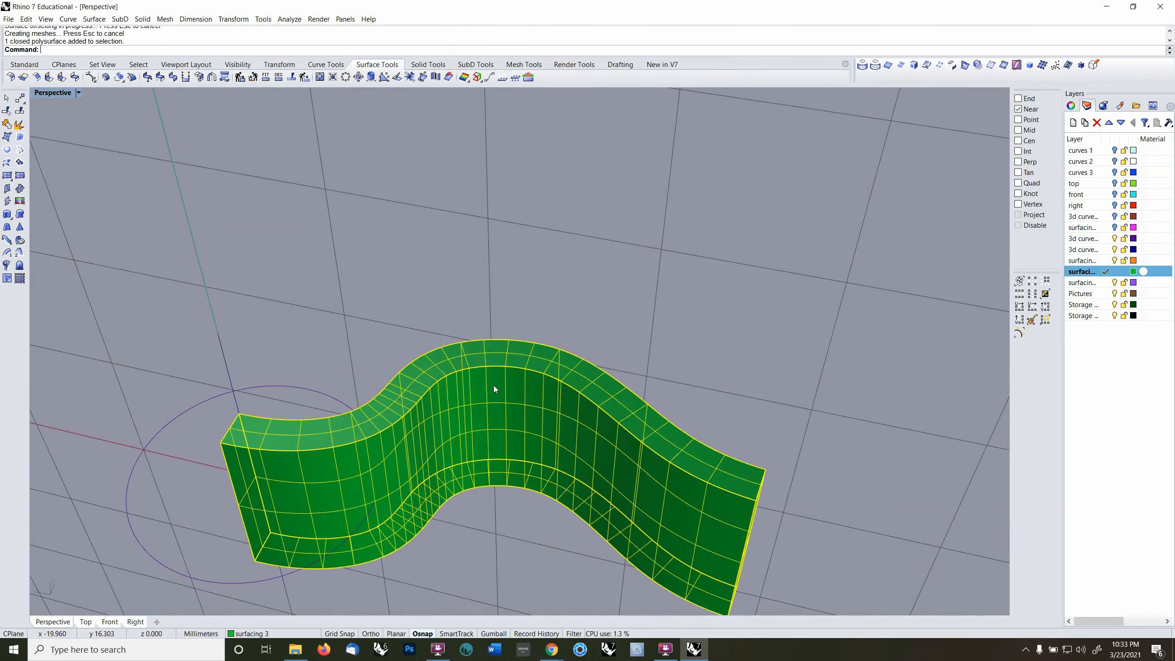
{"action": "key", "text": "Delete"}
{"action": "right_click_drag", "start_coordinate": [501, 386], "coordinate": [443, 344]}
{"action": "key", "text": "F5"}
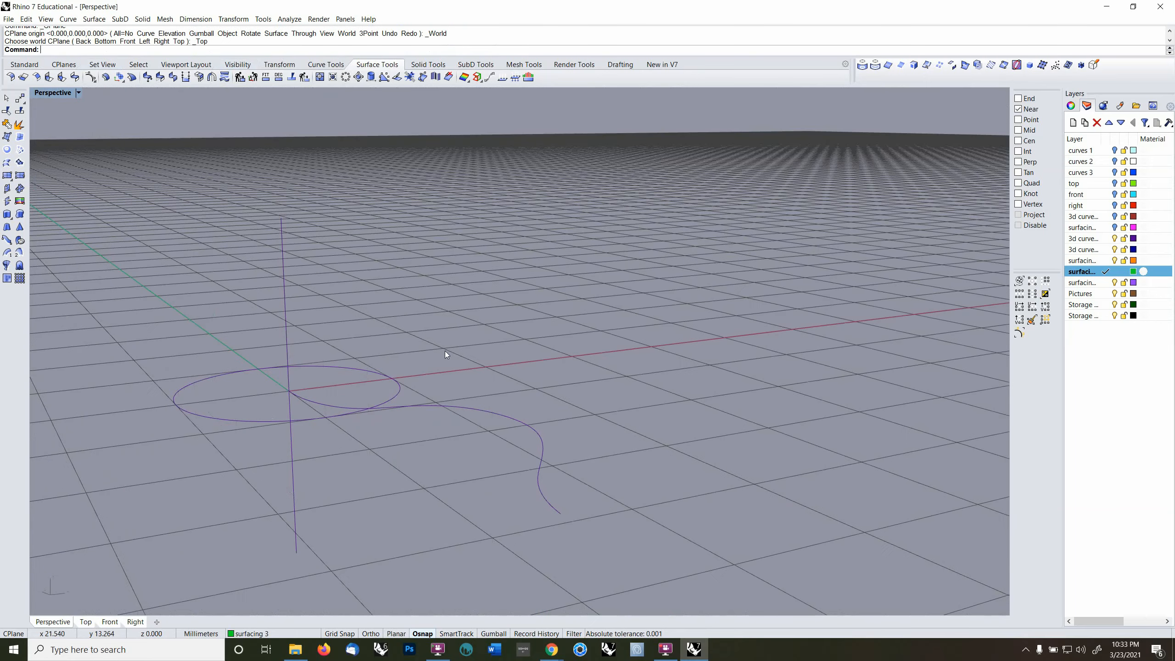
- Show the wavy curve's control points and move its three middle points straight up about 6.12 mm in the World Front plane
{"action": "left_click", "coordinate": [431, 413]}
{"action": "right_click_drag", "start_coordinate": [430, 414], "coordinate": [455, 426]}
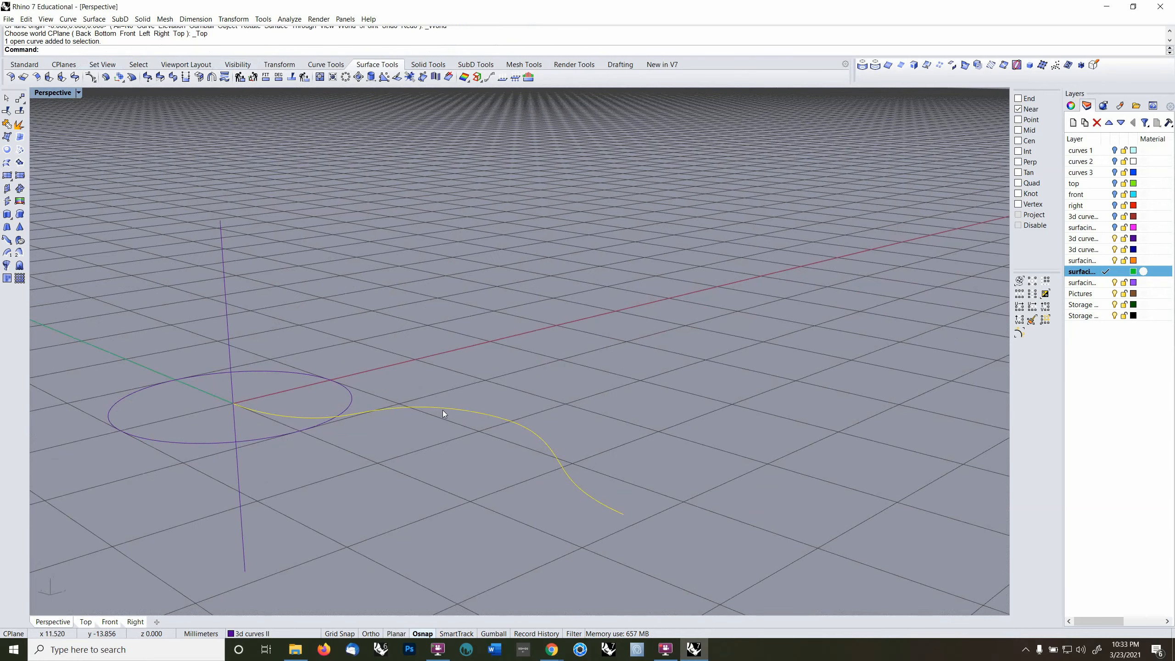
{"action": "key", "text": "F10"}
{"action": "left_click_drag", "start_coordinate": [349, 290], "coordinate": [560, 463]}
{"action": "right_click_drag", "start_coordinate": [511, 453], "coordinate": [507, 460]}
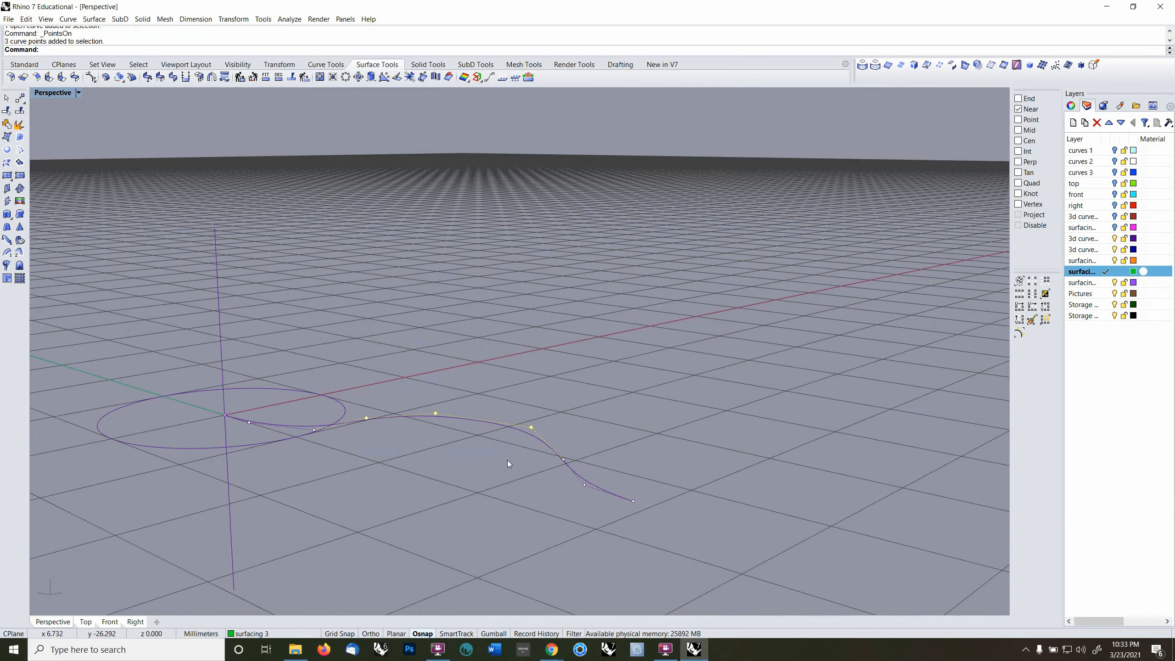
{"action": "key", "text": "F2"}
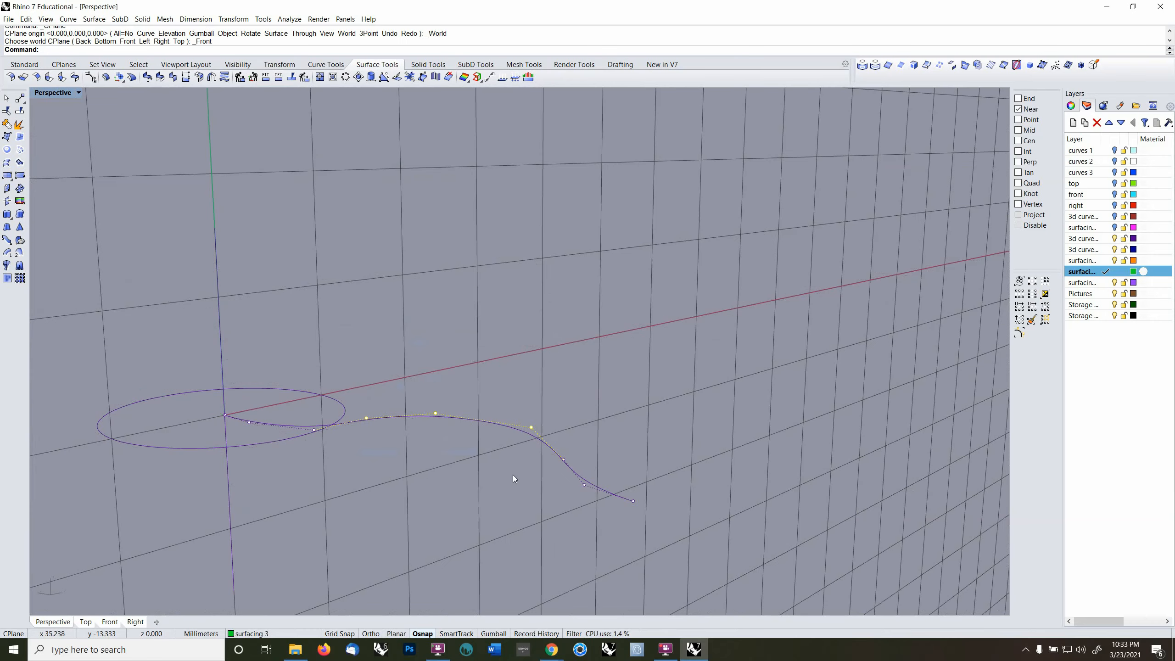
{"action": "type", "text": "m"}
{"action": "key", "text": "Return"}
{"action": "left_click", "coordinate": [496, 495]}
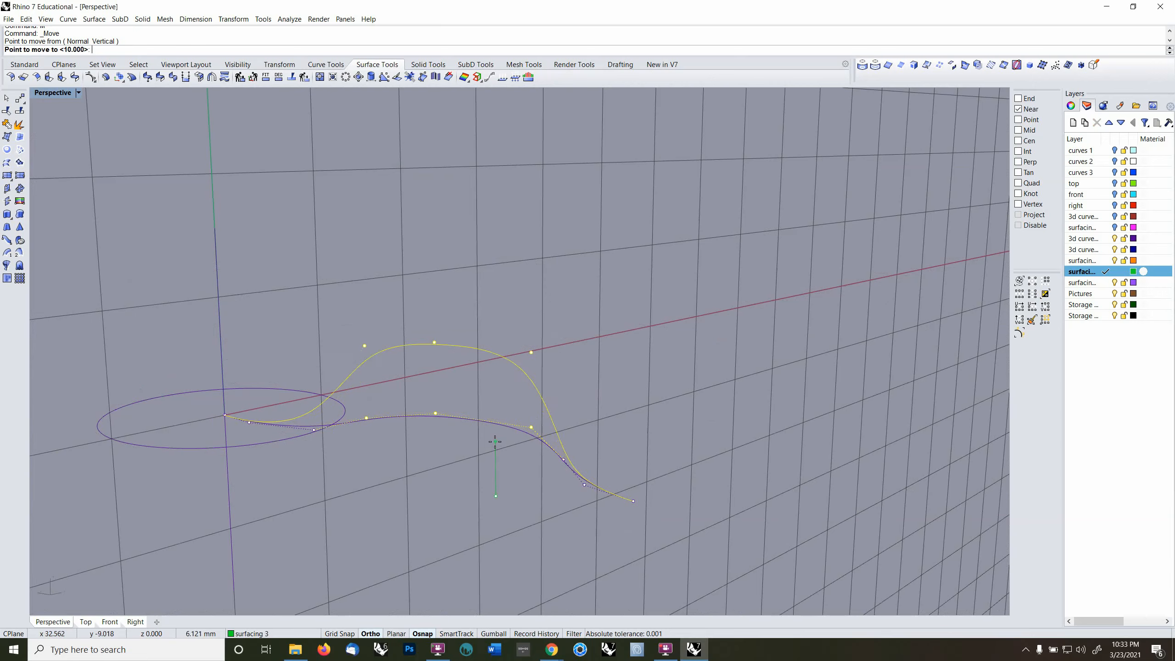
{"action": "left_click", "coordinate": [495, 442], "text": "shift"}
- Move the single control point at the curve's crest slightly higher, making the hump rounder
{"action": "left_click", "coordinate": [431, 371]}
{"action": "type", "text": "m"}
{"action": "key", "text": "Return"}
{"action": "left_click", "coordinate": [434, 345]}
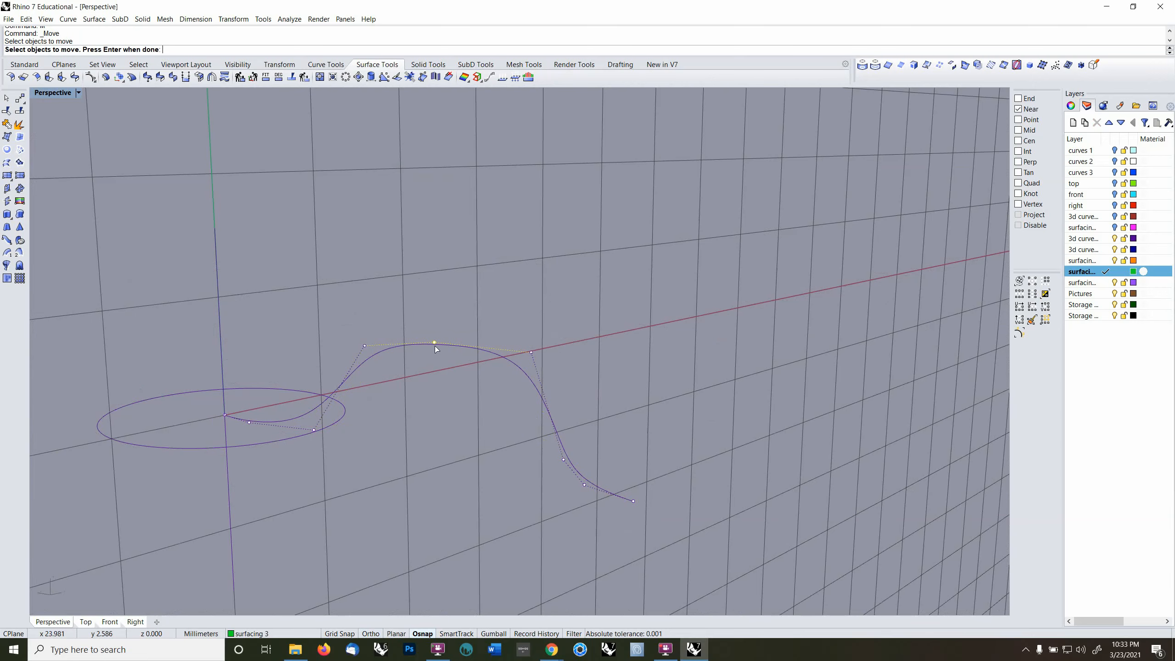
{"action": "key", "text": "Return"}
{"action": "left_click", "coordinate": [433, 373]}
{"action": "left_click", "coordinate": [433, 350]}
{"action": "right_click_drag", "start_coordinate": [448, 402], "coordinate": [475, 434]}
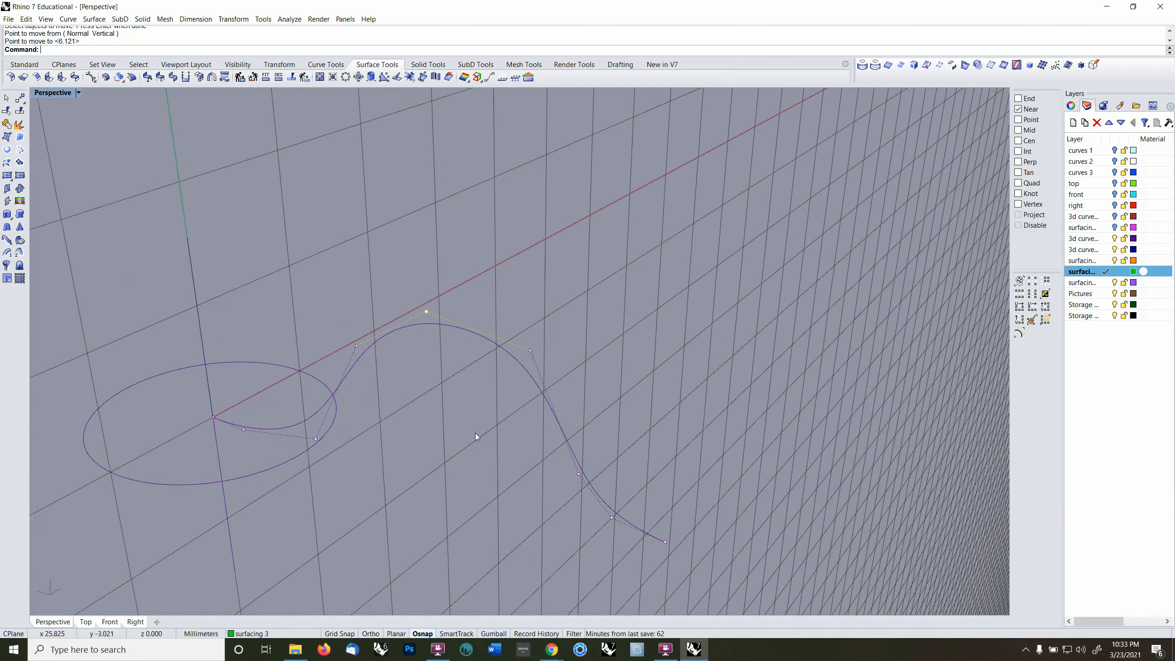
- Move the control point at the foot of the curve's steep descent downward to deepen the dip
{"action": "left_click", "coordinate": [578, 473]}
{"action": "type", "text": "m"}
{"action": "key", "text": "Return"}
{"action": "right_click_drag", "start_coordinate": [579, 474], "coordinate": [620, 441]}
{"action": "left_click", "coordinate": [588, 465]}
{"action": "left_click", "coordinate": [567, 481]}
{"action": "type", "text": "m"}
{"action": "key", "text": "Return"}
{"action": "left_click", "coordinate": [620, 441]}
{"action": "left_click", "coordinate": [608, 479]}
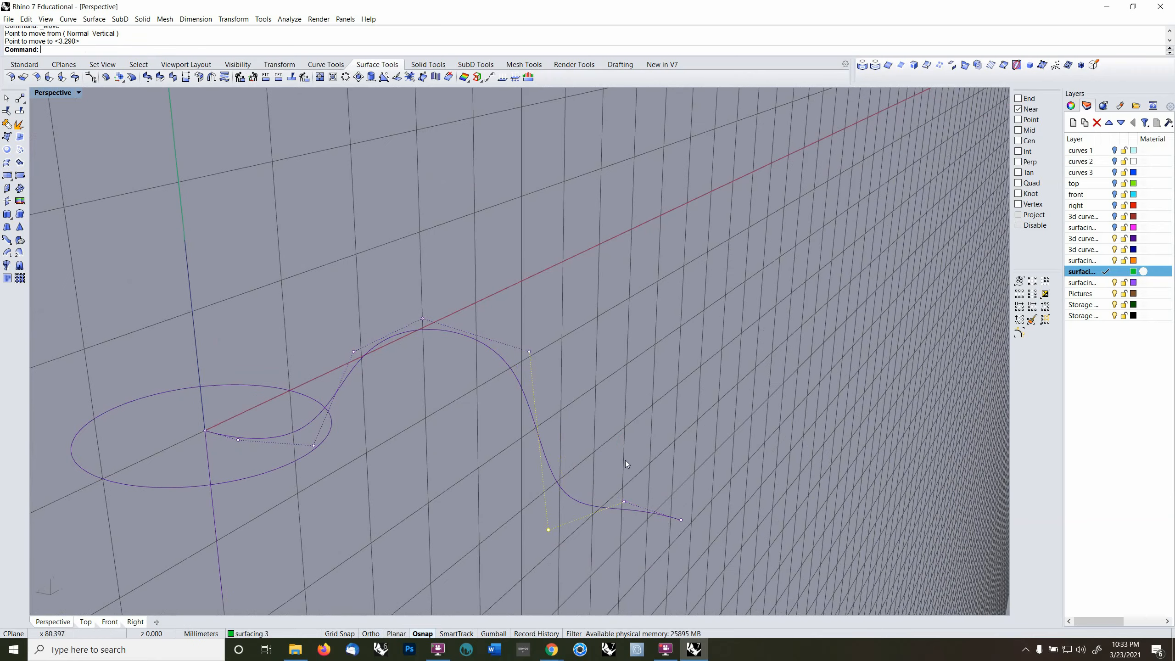
- Lower the control point next to the curve's free end and hide the control points
{"action": "left_click", "coordinate": [624, 500]}
{"action": "type", "text": "m"}
{"action": "key", "text": "Return"}
{"action": "left_click", "coordinate": [663, 477]}
{"action": "left_click", "coordinate": [665, 487]}
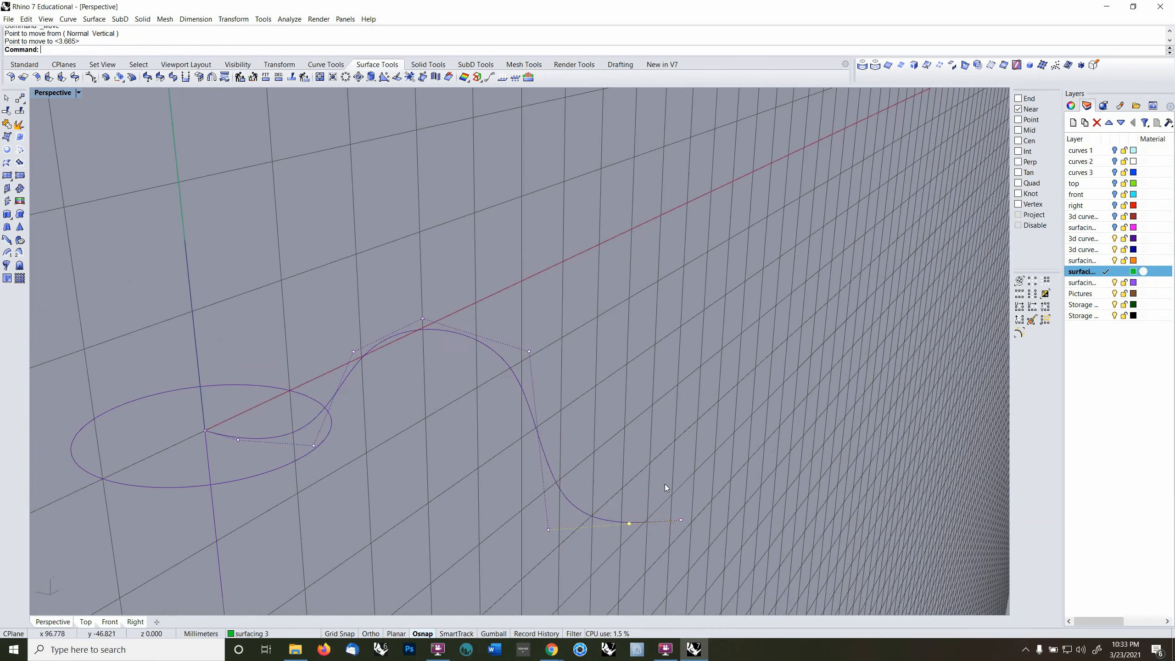
{"action": "key", "text": "Escape"}
- Select the reshaped 3D curve and set the construction plane to World Top
{"action": "scroll", "coordinate": [652, 483], "scroll_direction": "down", "scroll_amount": 4}
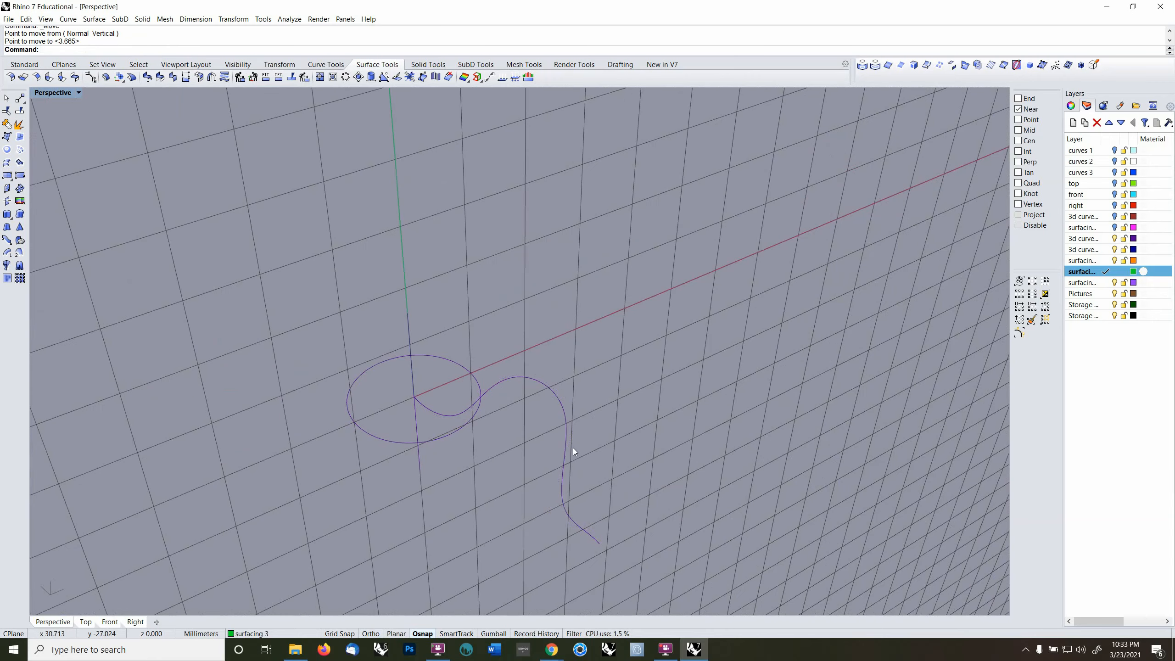
{"action": "left_click", "coordinate": [566, 444]}
{"action": "right_click_drag", "start_coordinate": [566, 445], "coordinate": [497, 448]}
{"action": "key", "text": "F4"}
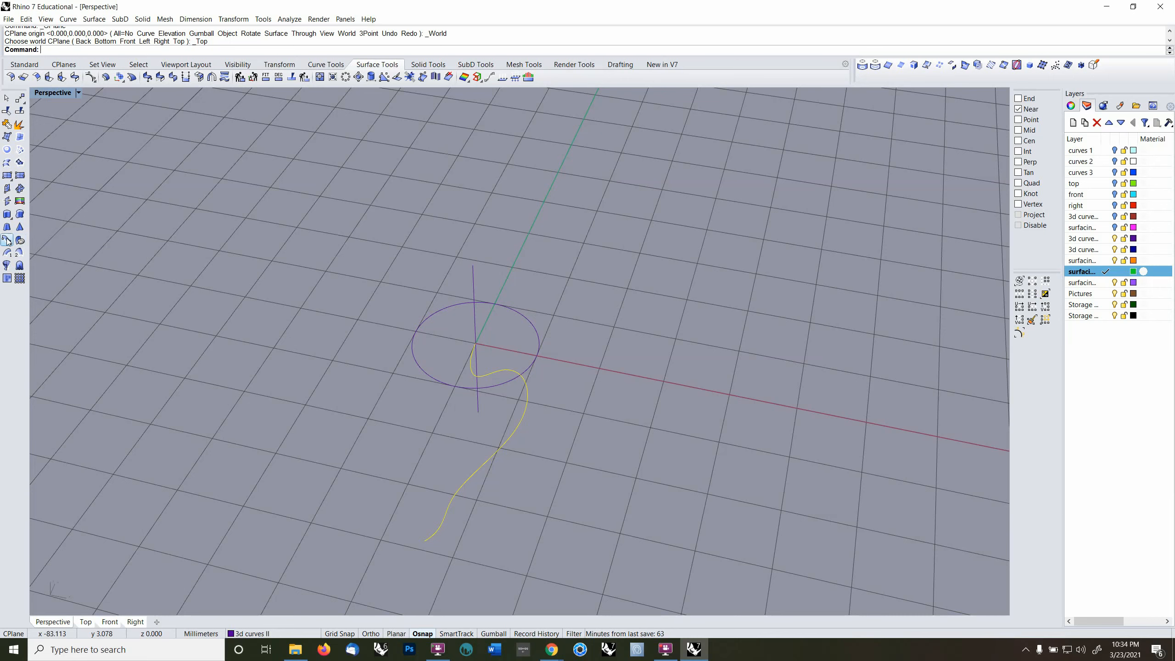
- Create a Ribbon surface from the curve at a distance of 1.06801, offset toward the inside of its large bend
{"action": "left_click", "coordinate": [8, 241]}
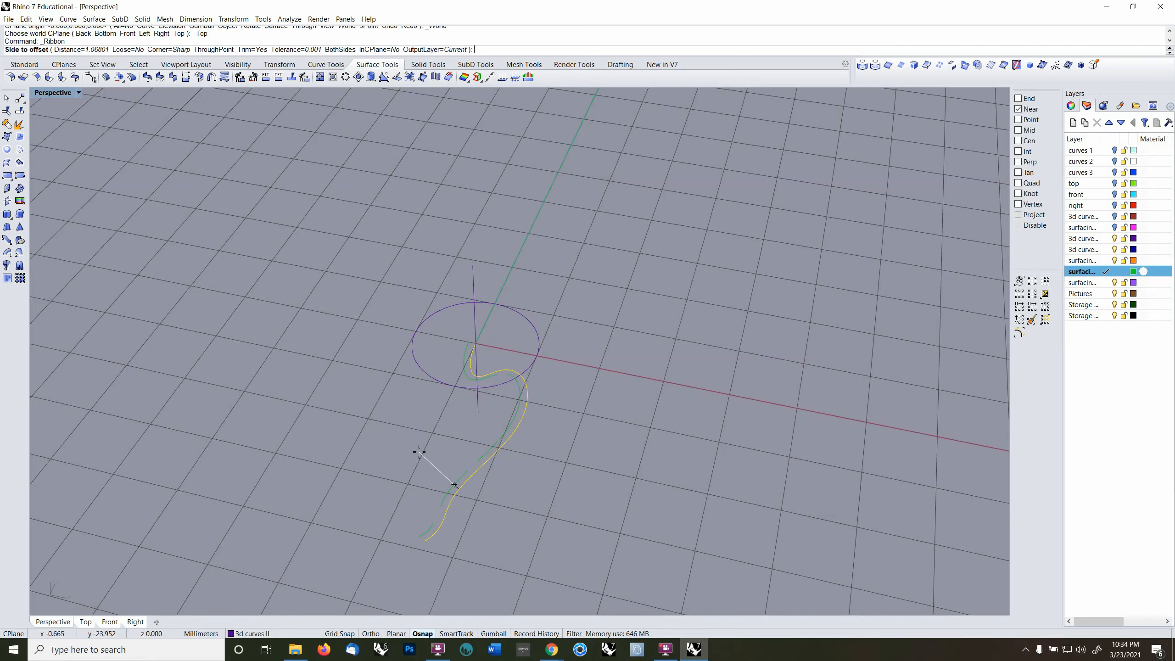
{"action": "right_click_drag", "start_coordinate": [419, 451], "coordinate": [519, 451]}
{"action": "scroll", "coordinate": [545, 418], "scroll_direction": "up", "scroll_amount": 5}
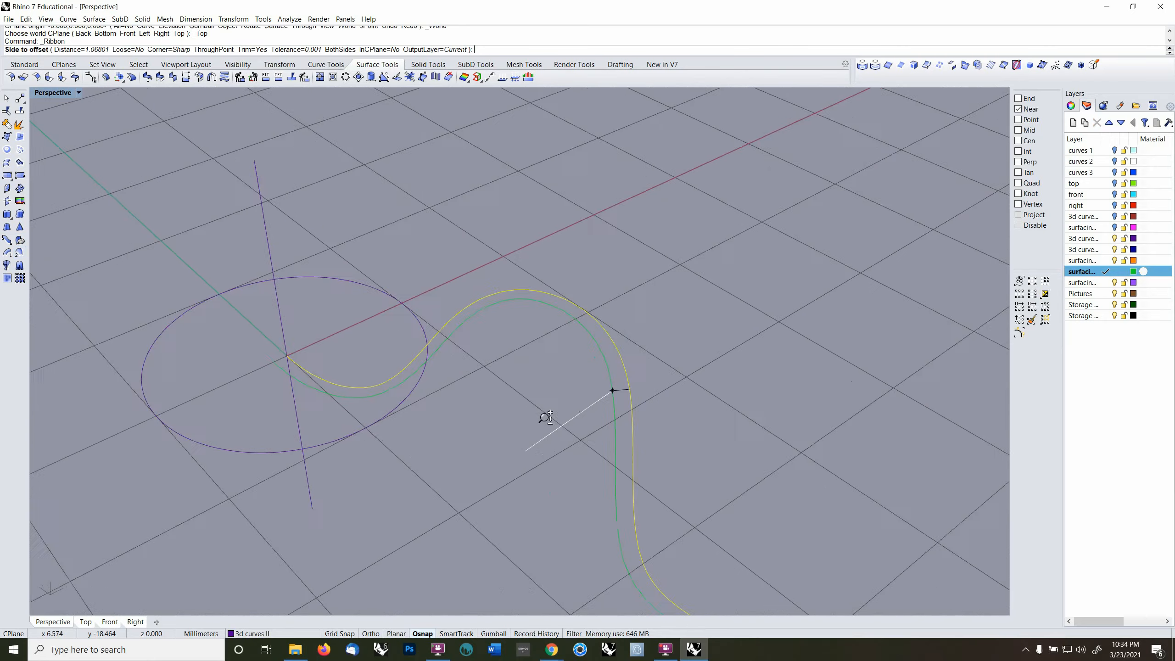
{"action": "scroll", "coordinate": [547, 407], "scroll_direction": "up", "scroll_amount": 2}
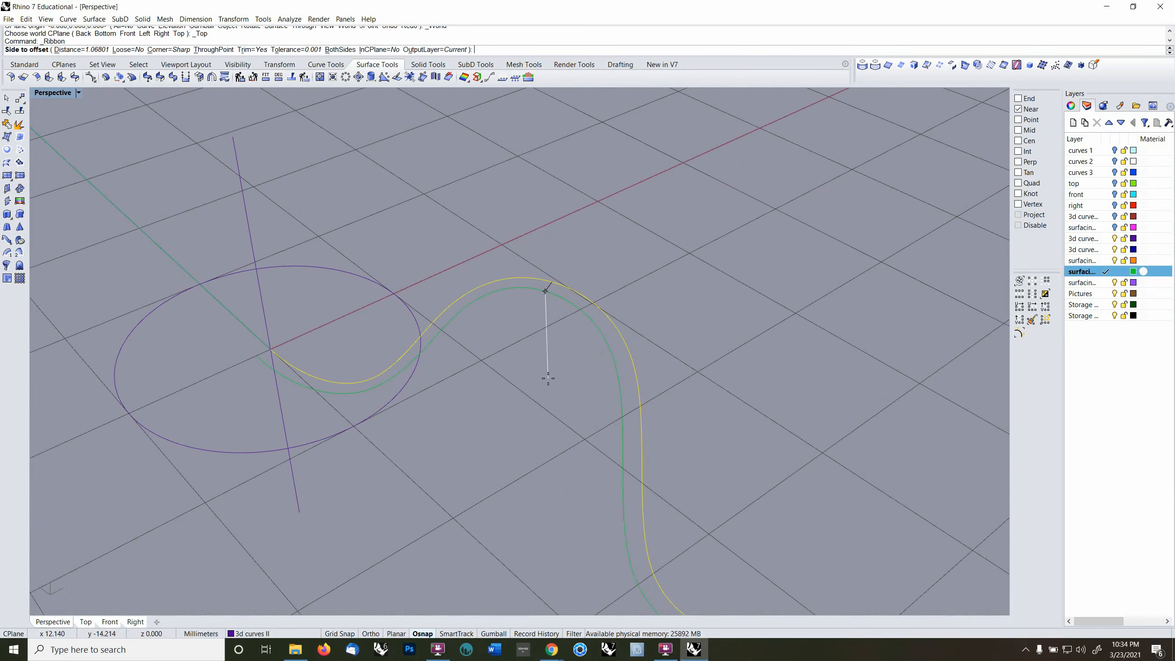
{"action": "left_click", "coordinate": [527, 401]}
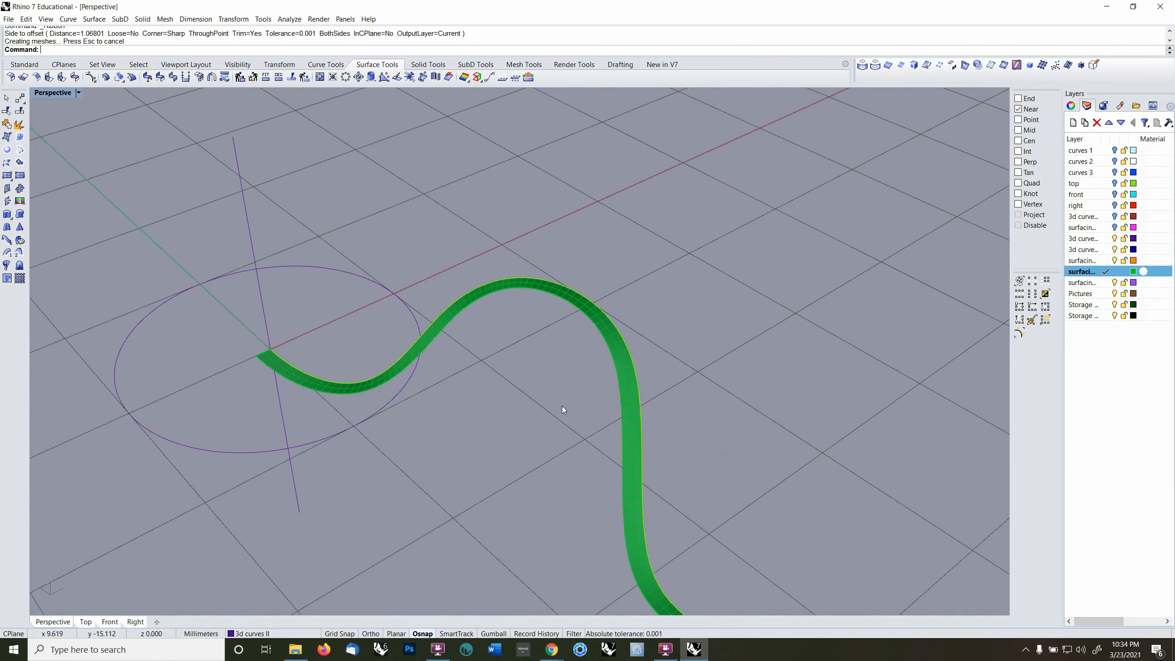
- Show the ribbon surface's control points to check their density, and undo the ribbon
{"action": "right_click_drag", "start_coordinate": [562, 406], "coordinate": [545, 433]}
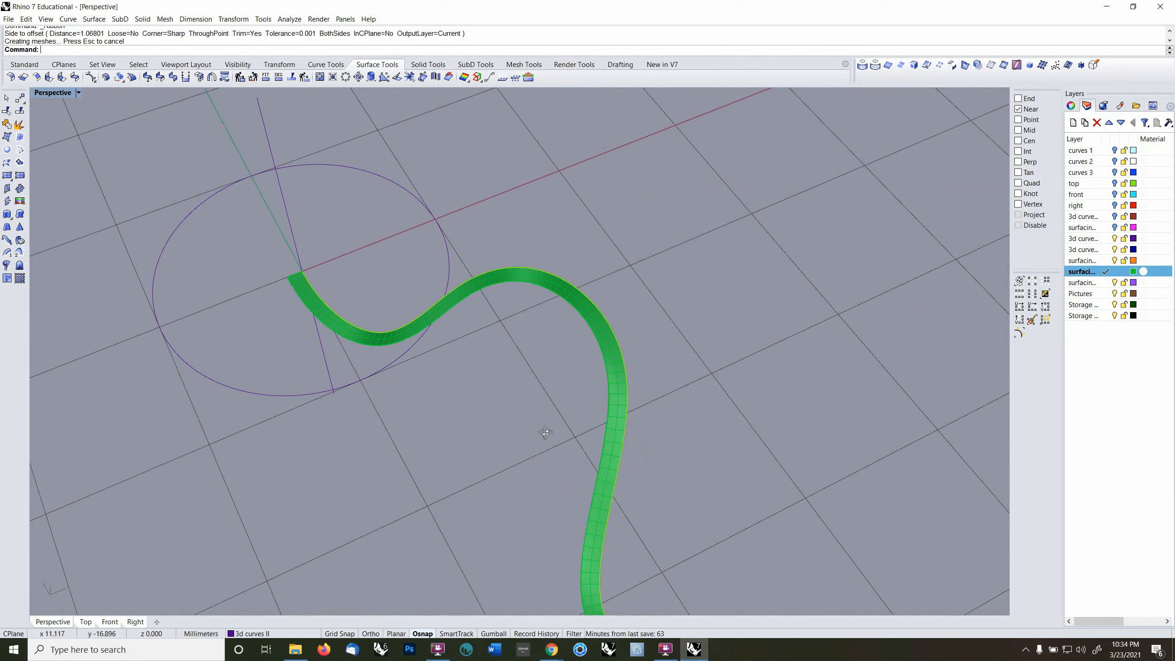
{"action": "left_click", "coordinate": [609, 348]}
{"action": "key", "text": "F10"}
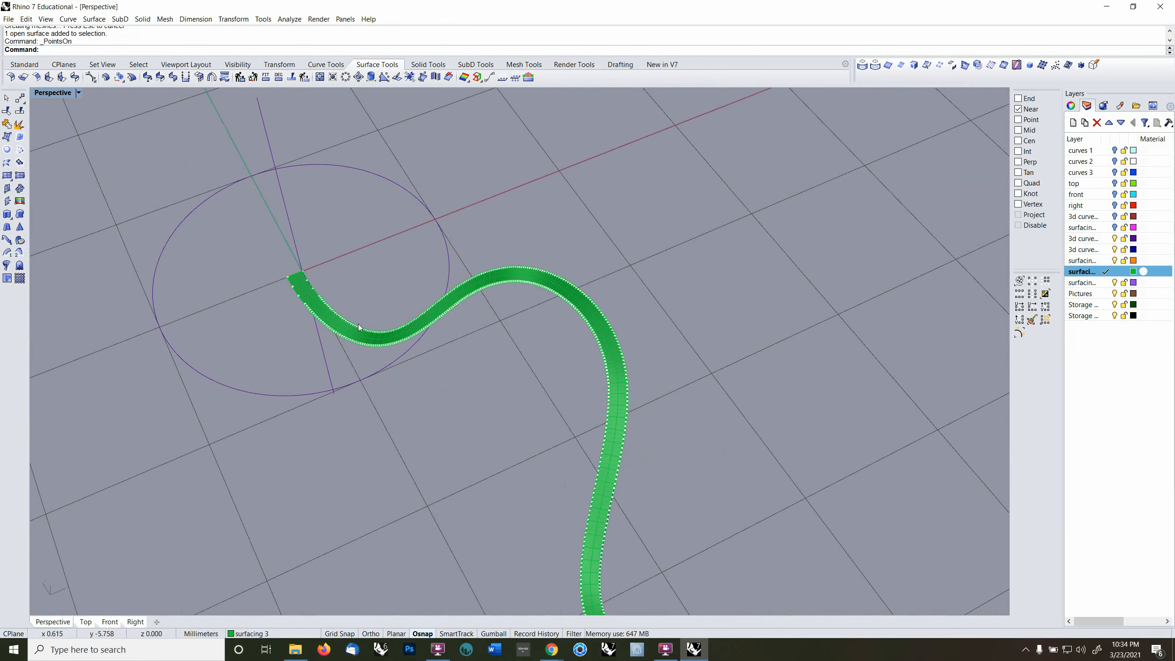
{"action": "key", "text": "ctrl+z"}
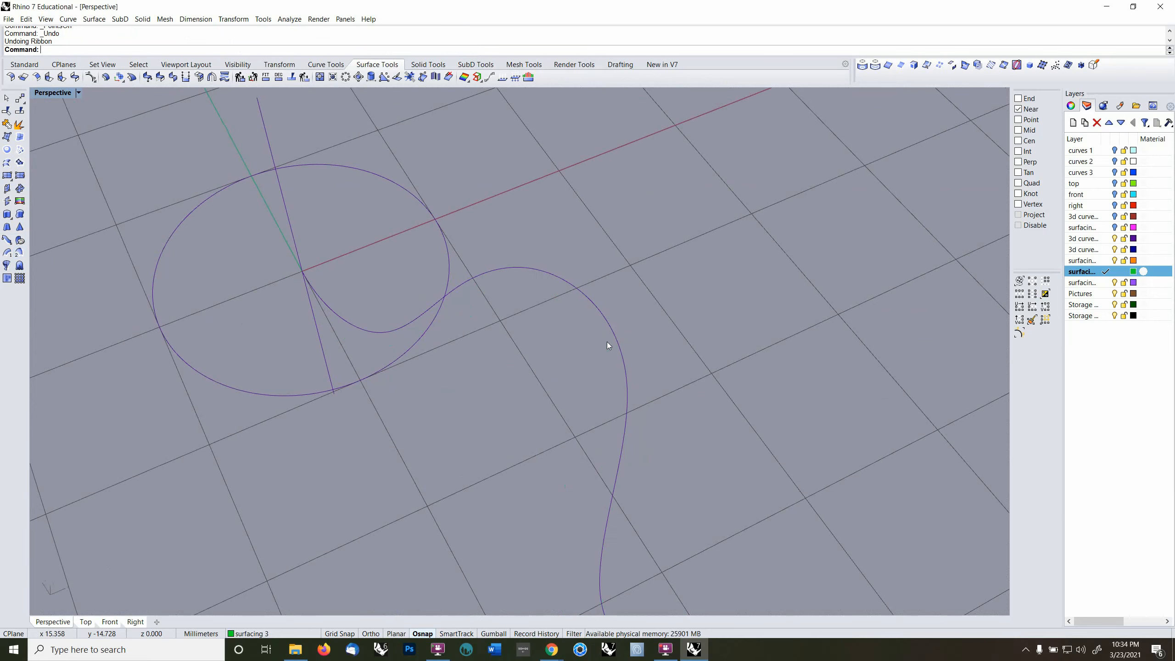
- Create a Ribbon surface on both sides of the winding 3D curve at a distance of 1.06801
{"action": "left_click", "coordinate": [610, 318]}
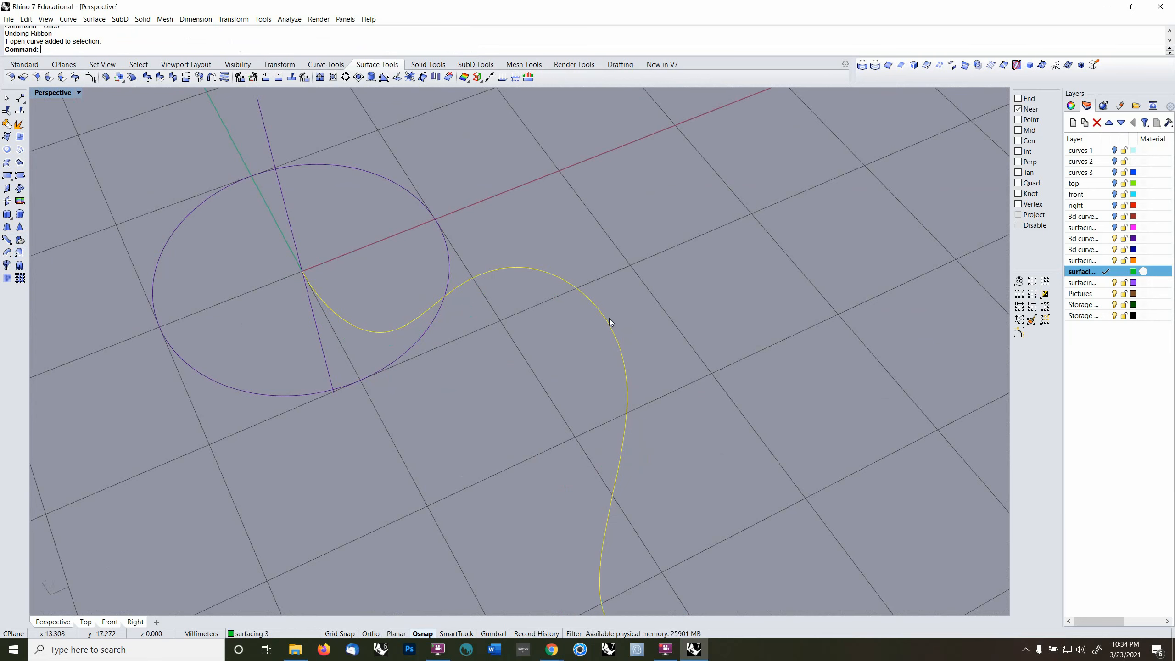
{"action": "left_click", "coordinate": [7, 162]}
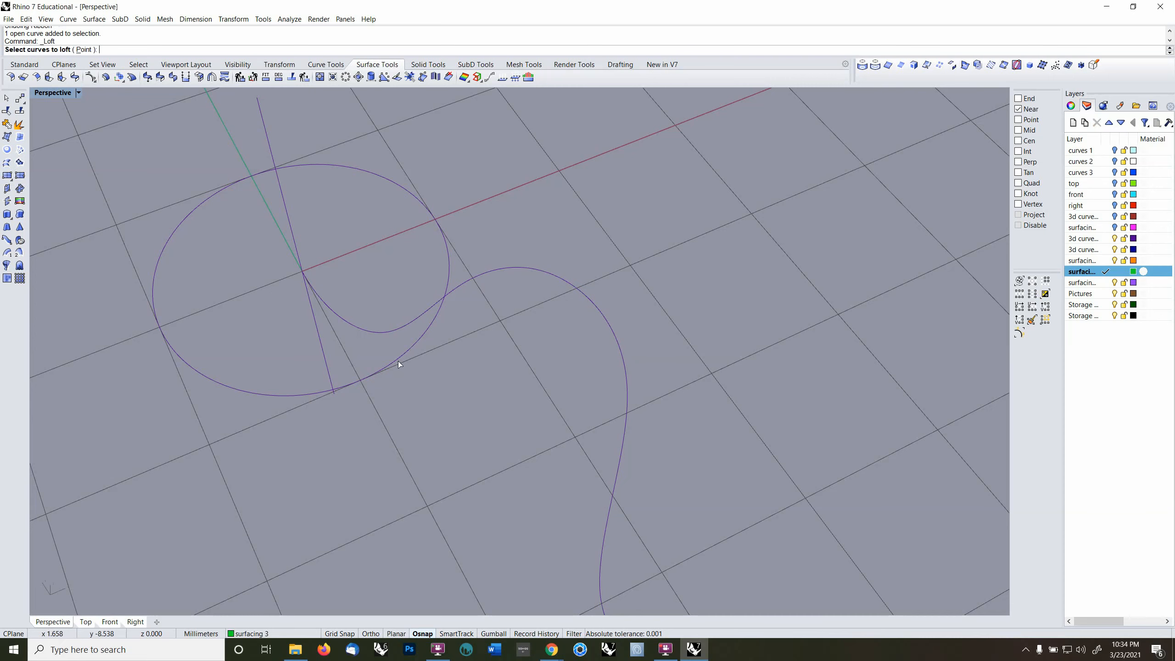
{"action": "left_click", "coordinate": [502, 270]}
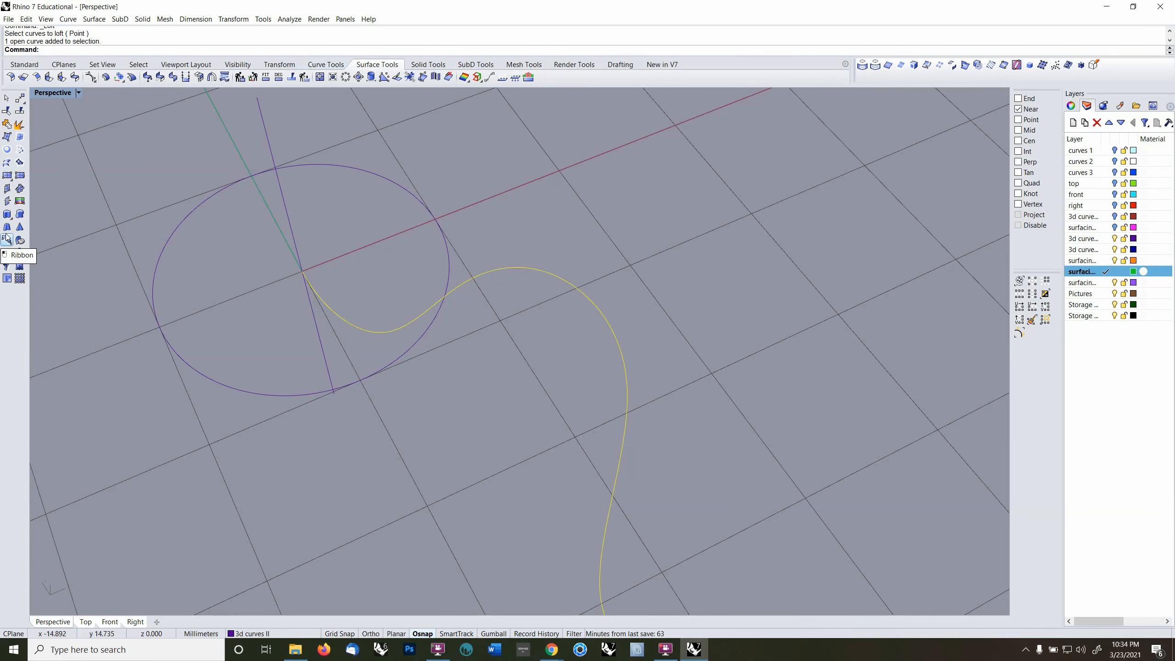
{"action": "left_click", "coordinate": [19, 252]}
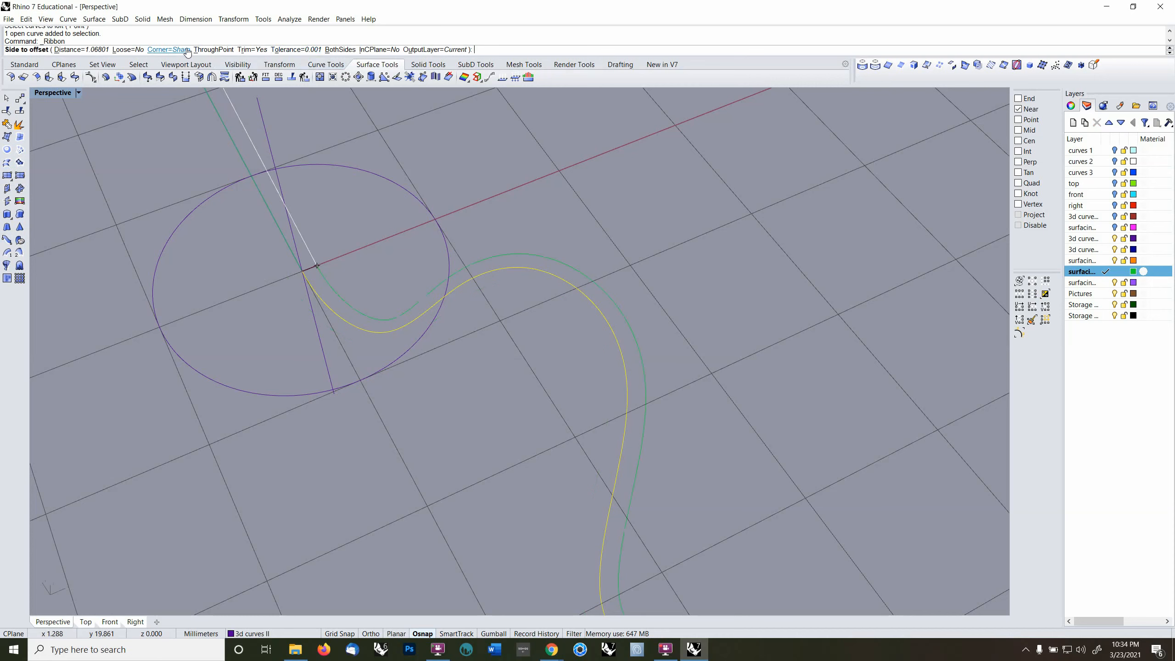
{"action": "left_click", "coordinate": [341, 50]}
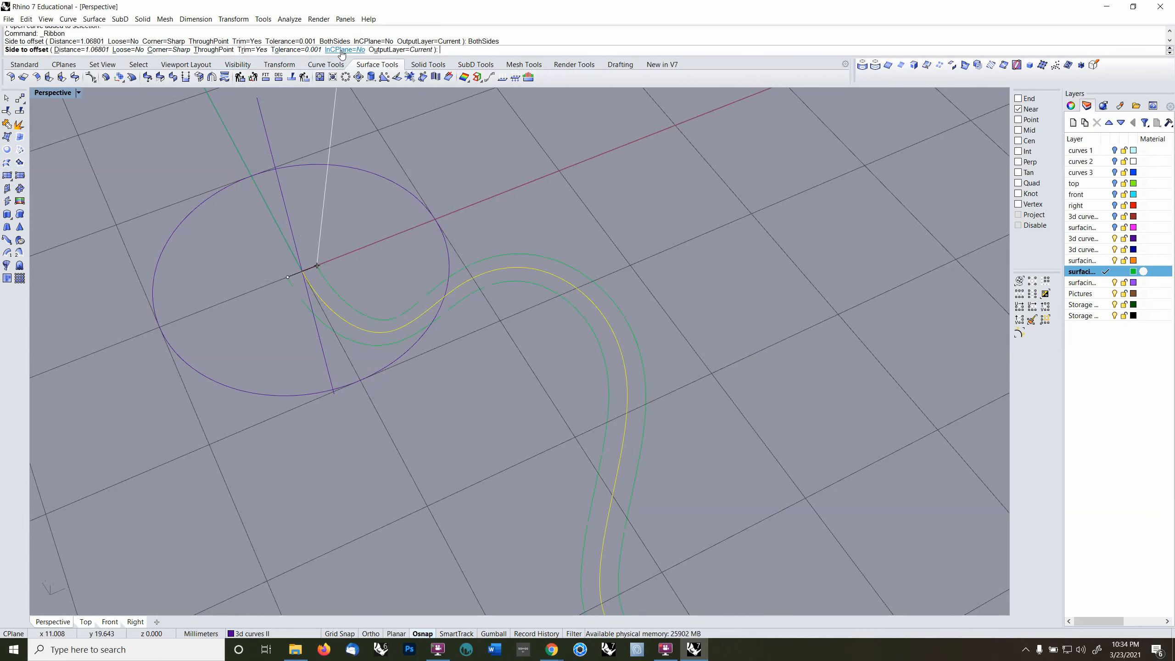
{"action": "left_click", "coordinate": [732, 298]}
{"action": "right_click_drag", "start_coordinate": [721, 309], "coordinate": [654, 360]}
- Explode the ribbon polysurface, select both halves to check that they are separate, and clear the selection
{"action": "left_click", "coordinate": [639, 357]}
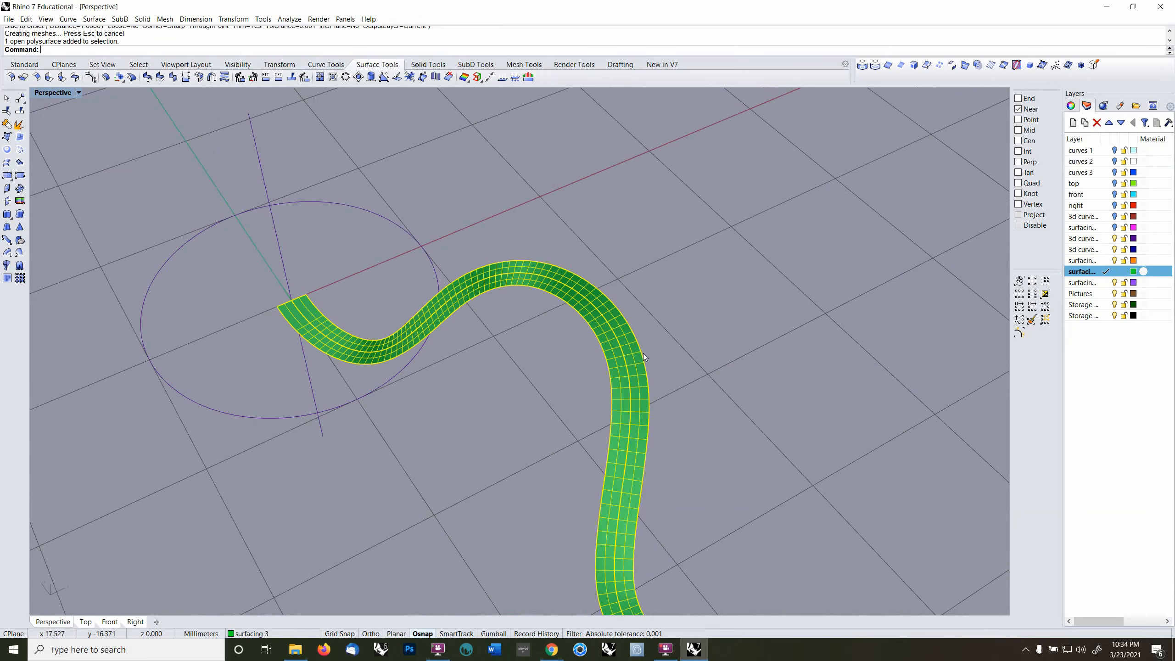
{"action": "left_click", "coordinate": [19, 125]}
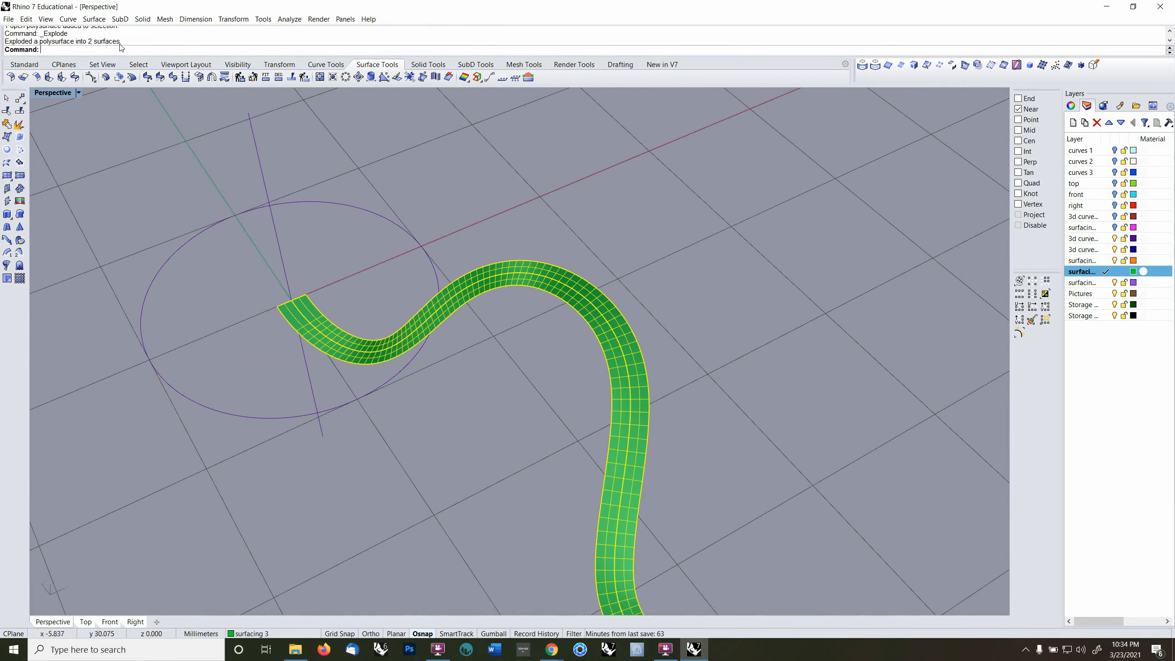
{"action": "left_click", "coordinate": [483, 290]}
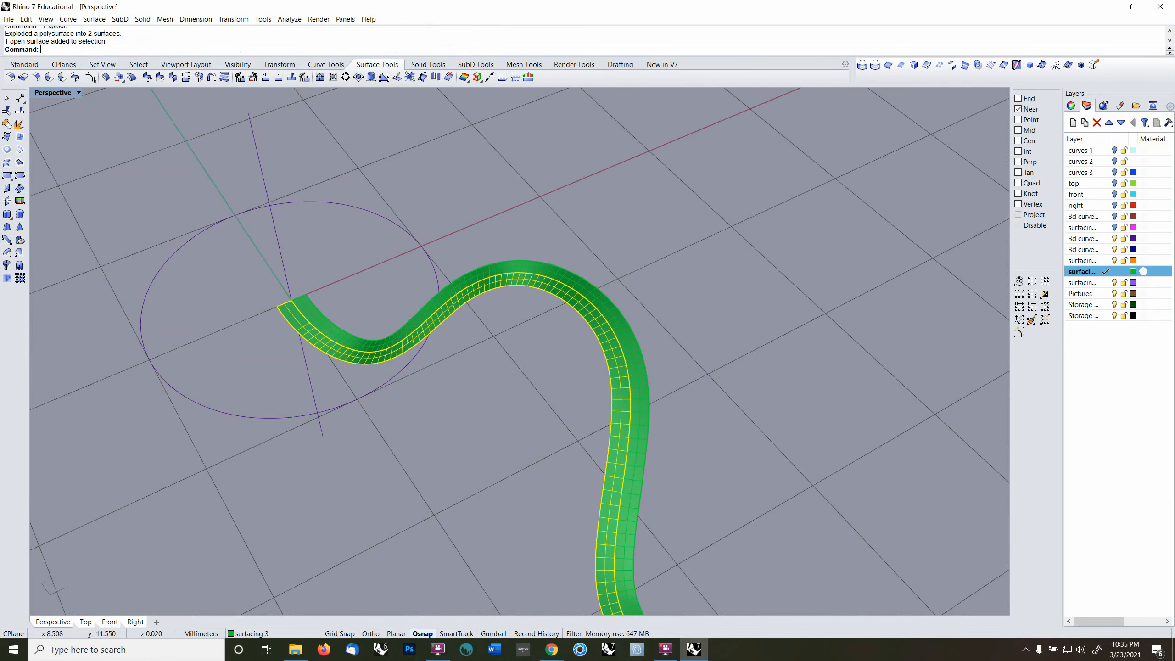
{"action": "left_click", "coordinate": [496, 270], "text": "shift"}
{"action": "right_click_drag", "start_coordinate": [487, 324], "coordinate": [512, 347], "text": "shift"}
{"action": "key", "text": "Escape"}
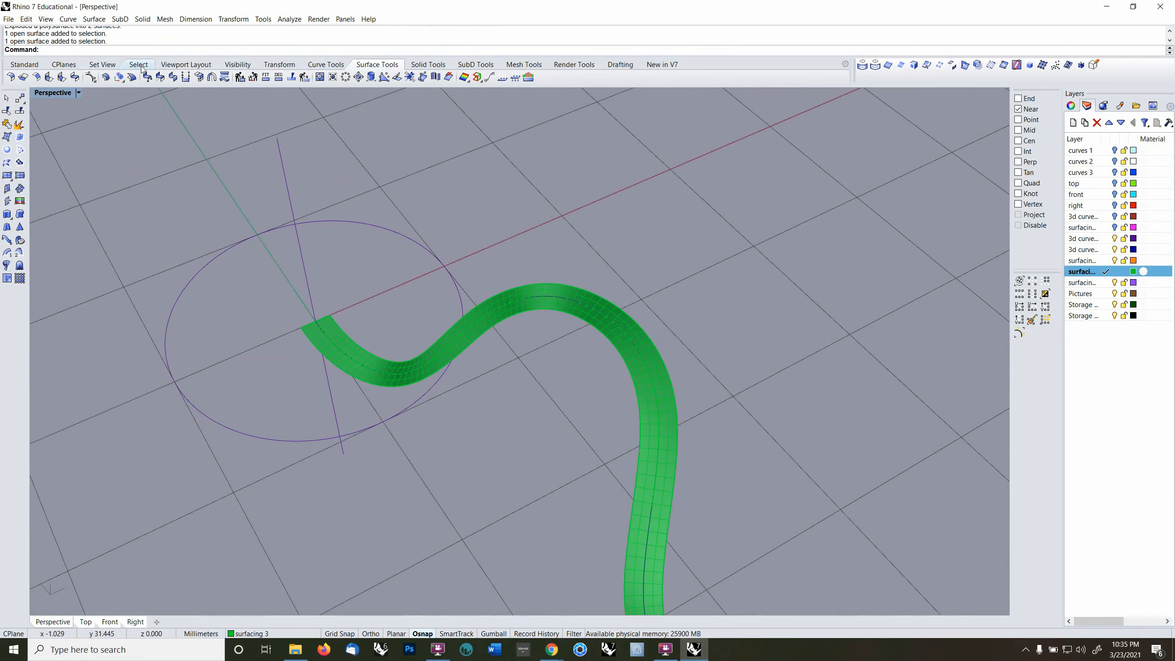
- Merge the two ribbon halves into a single surface, keeping Smooth=Yes, Tolerance=0.001 and Roundness=1
{"action": "left_click", "coordinate": [94, 19]}
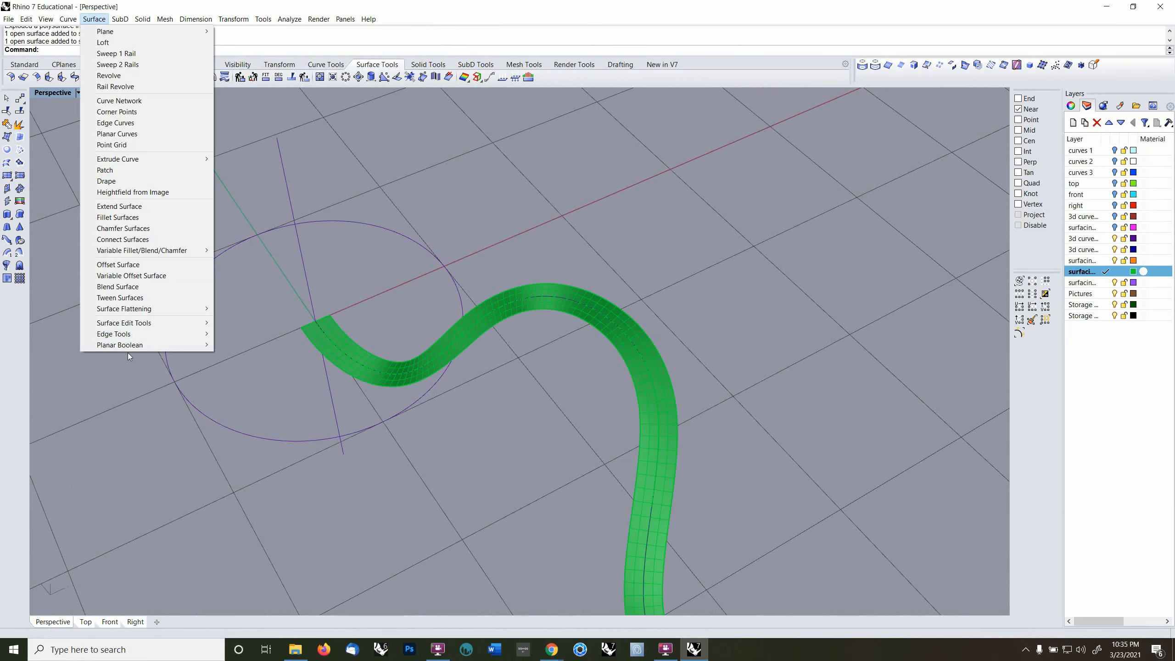
{"action": "mouse_move", "coordinate": [153, 323]}
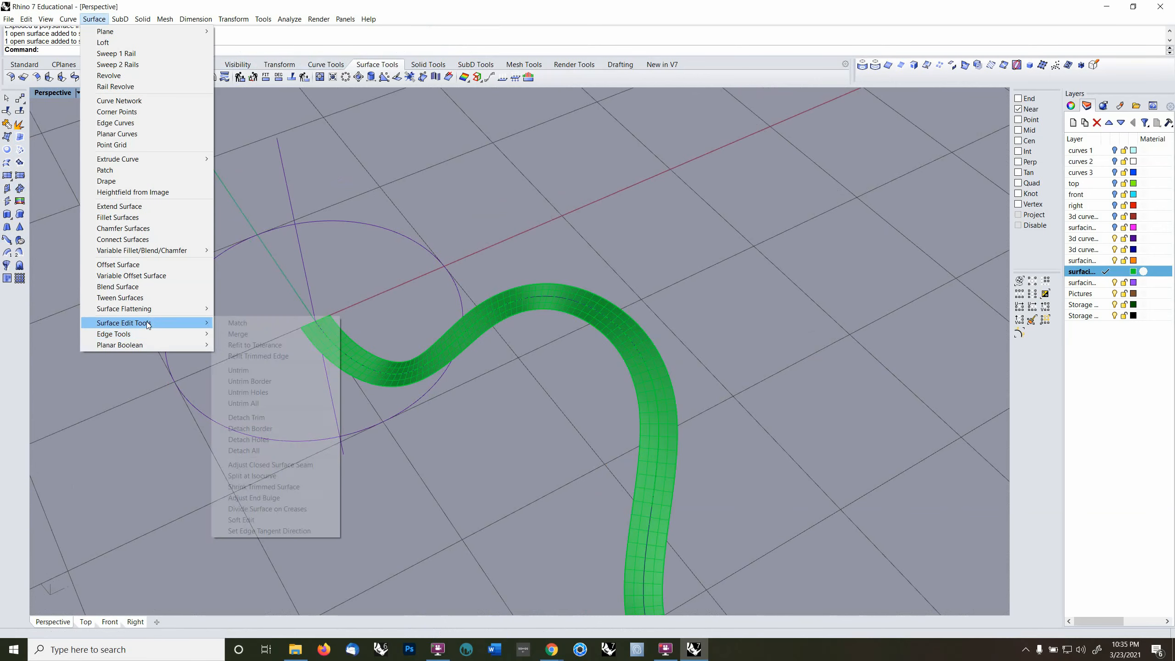
{"action": "left_click", "coordinate": [249, 334]}
{"action": "left_click", "coordinate": [349, 335]}
{"action": "left_click", "coordinate": [349, 335]}
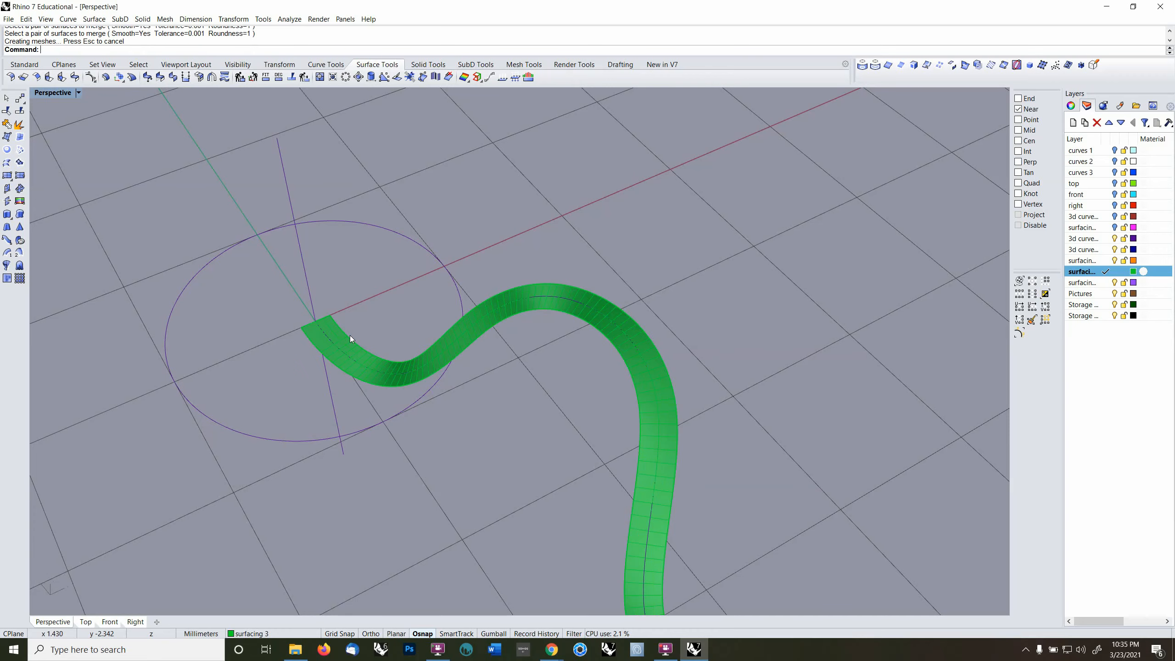
- Show the merged ribbon's control points to examine their density
{"action": "left_click", "coordinate": [560, 306]}
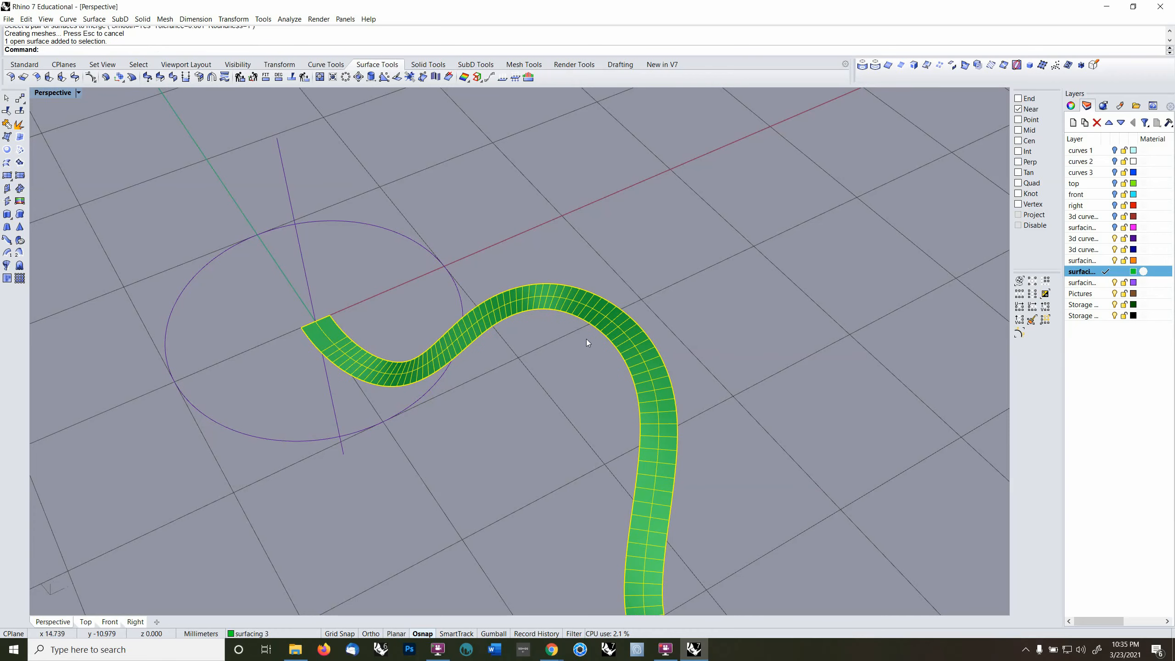
{"action": "key", "text": "F10"}
{"action": "right_click_drag", "start_coordinate": [582, 340], "coordinate": [547, 339]}
- Rebuild the merged ribbon with 2 points in U and 25 in V, degree 1 in U and 3 in V
{"action": "left_click", "coordinate": [573, 345]}
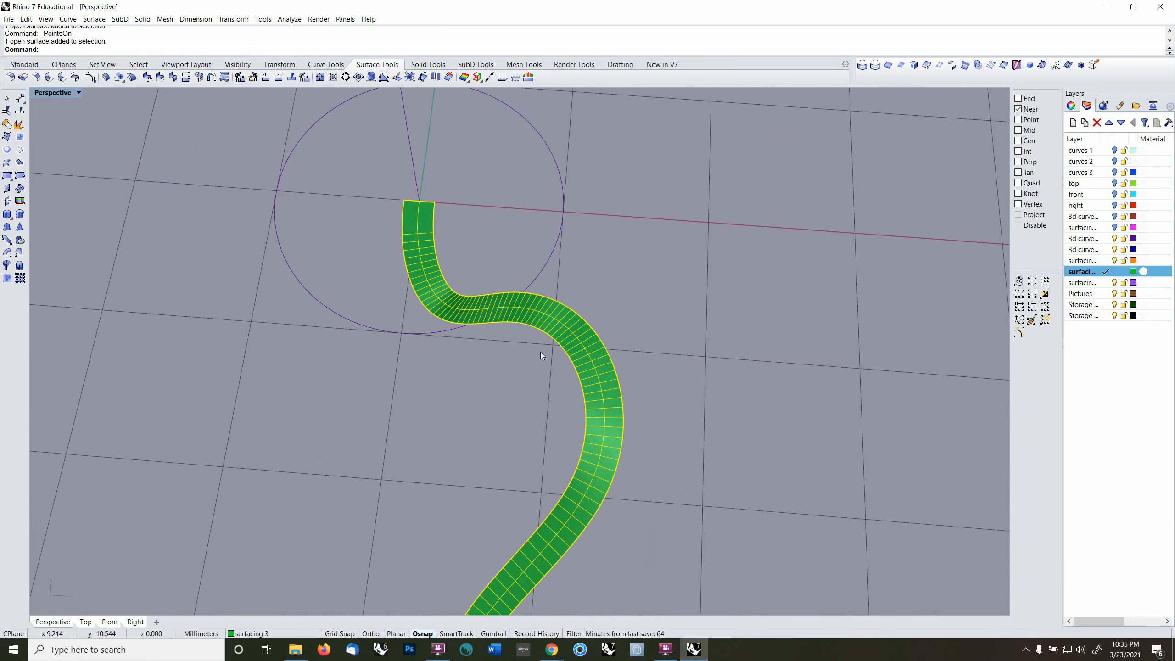
{"action": "type", "text": "rebuild"}
{"action": "key", "text": "Return"}
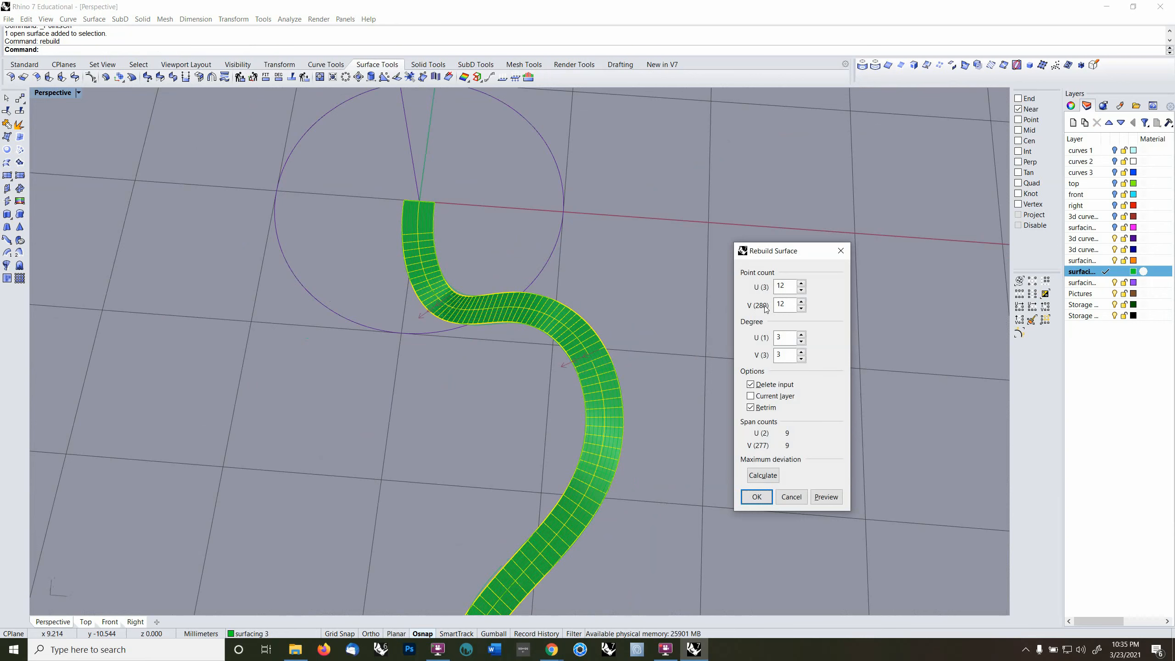
{"action": "left_click_drag", "start_coordinate": [787, 285], "coordinate": [773, 286]}
{"action": "type", "text": "2"}
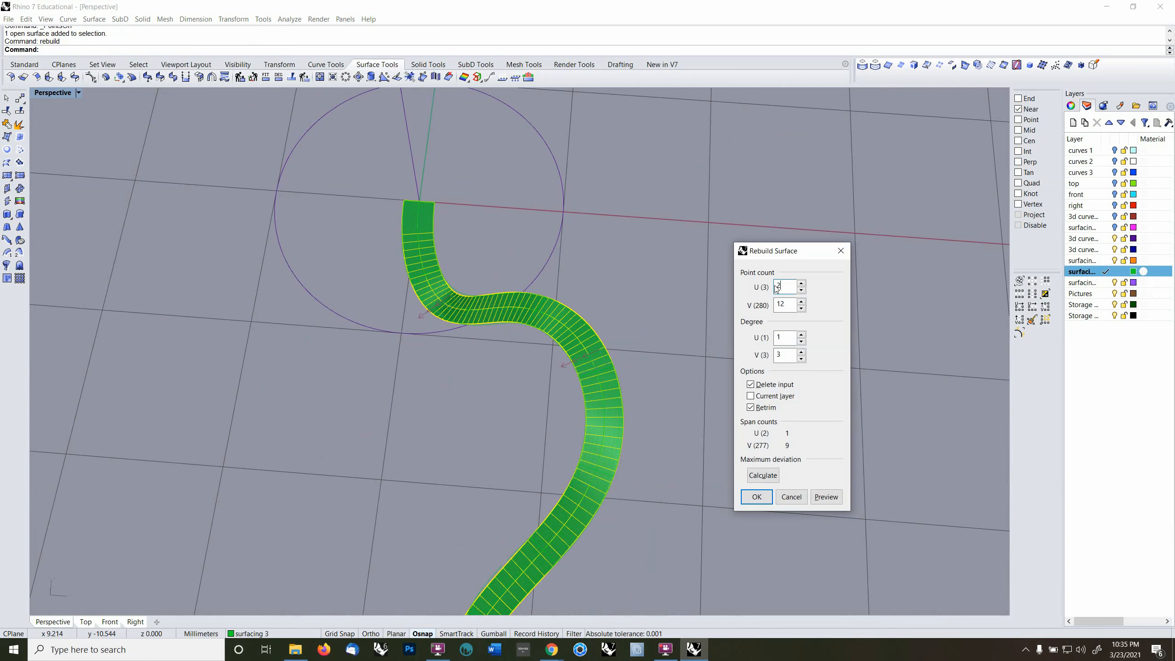
{"action": "double_click", "coordinate": [782, 303]}
{"action": "mouse_move", "coordinate": [663, 507]}
{"action": "right_mouse_down"}
{"action": "mouse_move", "coordinate": [673, 451]}
{"action": "mouse_move", "coordinate": [649, 501]}
{"action": "right_mouse_up"}
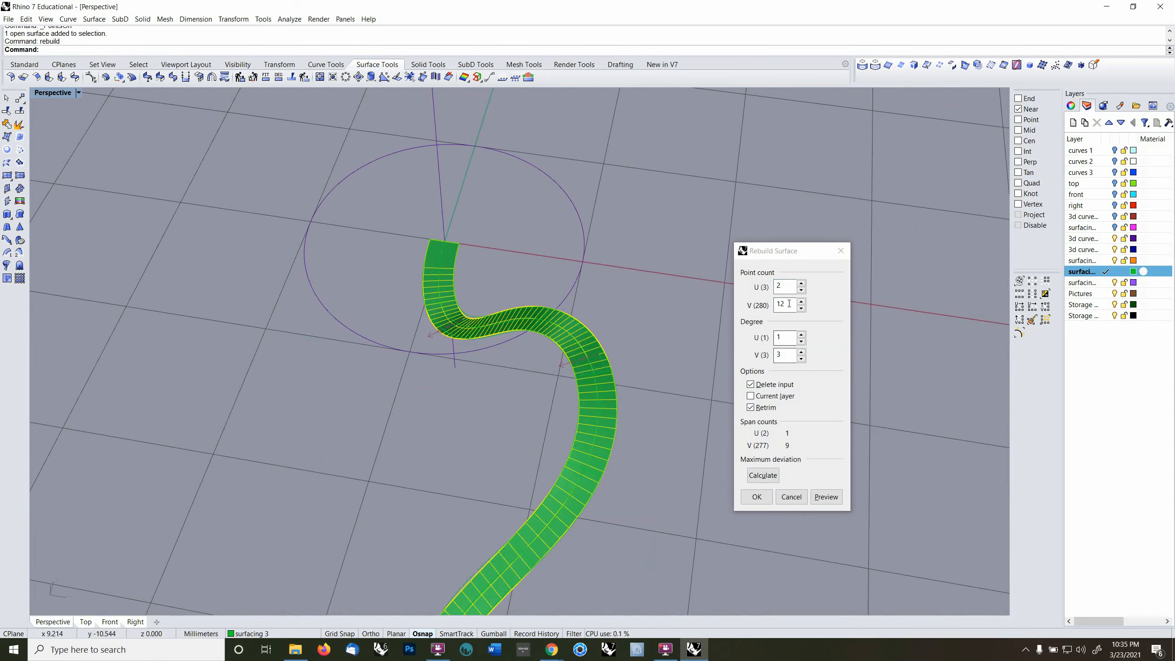
{"action": "left_click", "coordinate": [768, 309]}
{"action": "type", "text": "25"}
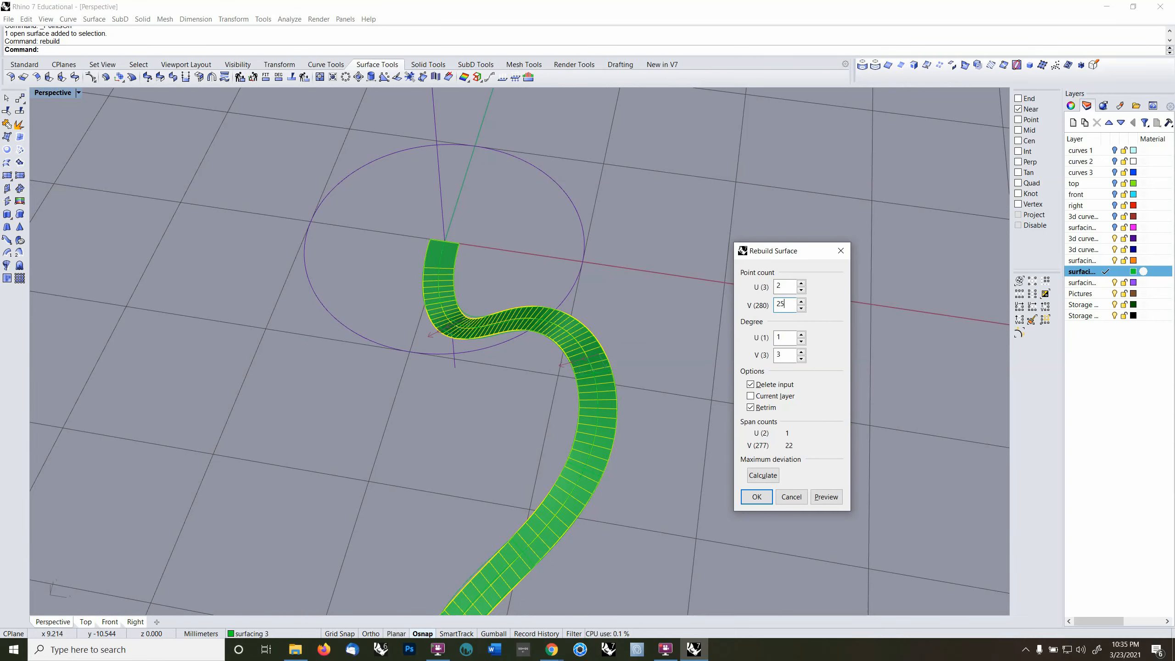
{"action": "right_click_drag", "start_coordinate": [667, 412], "coordinate": [585, 444]}
{"action": "left_click", "coordinate": [756, 494]}
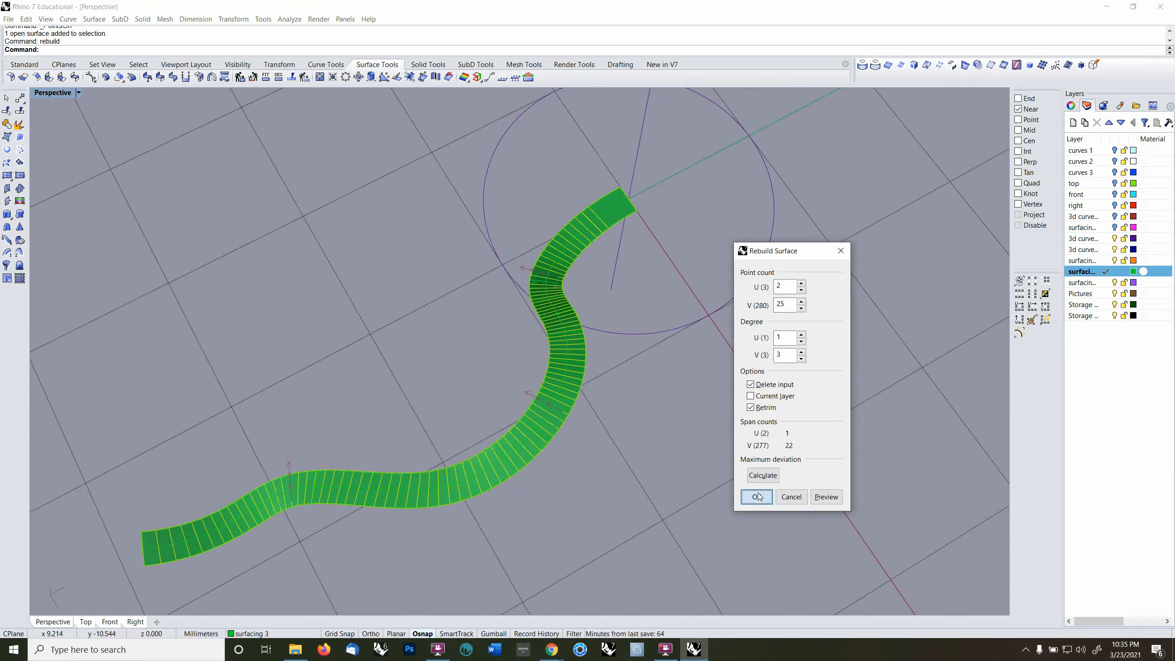
- Show the rebuilt ribbon's control points, set the construction plane to World Right, and move the pair at the crest straight up
{"action": "right_click_drag", "start_coordinate": [532, 469], "coordinate": [571, 339]}
{"action": "key", "text": "F10"}
{"action": "left_click_drag", "start_coordinate": [571, 280], "coordinate": [597, 362]}
{"action": "right_click_drag", "start_coordinate": [597, 362], "coordinate": [580, 358]}
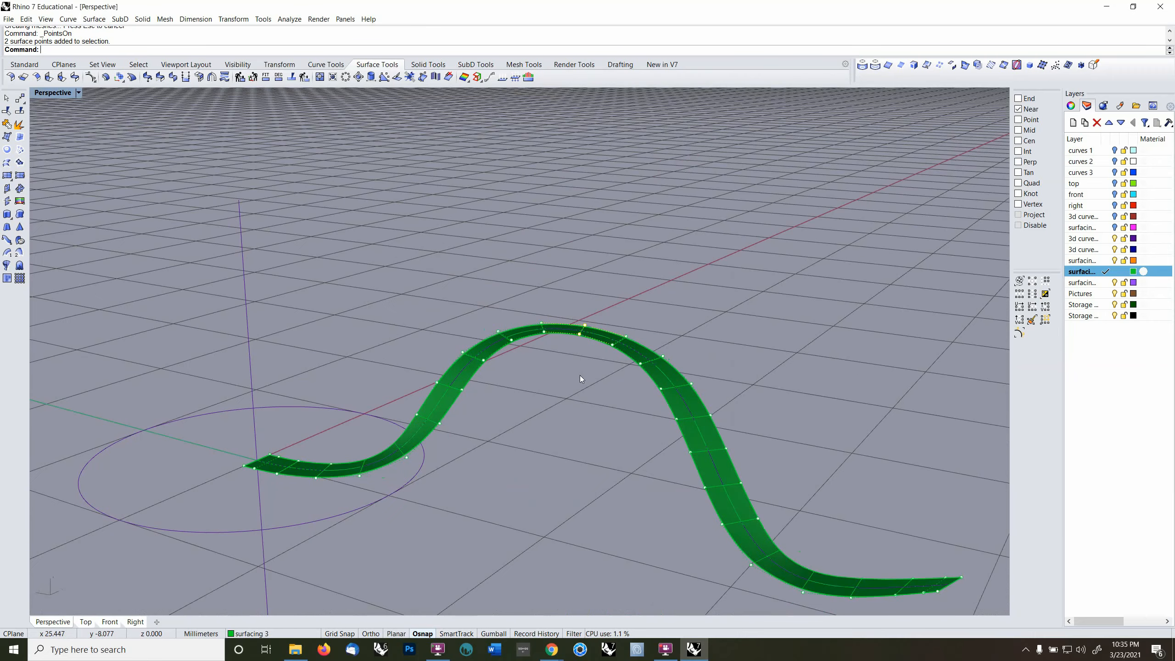
{"action": "key", "text": "F4"}
{"action": "type", "text": "M"}
{"action": "key", "text": "Return"}
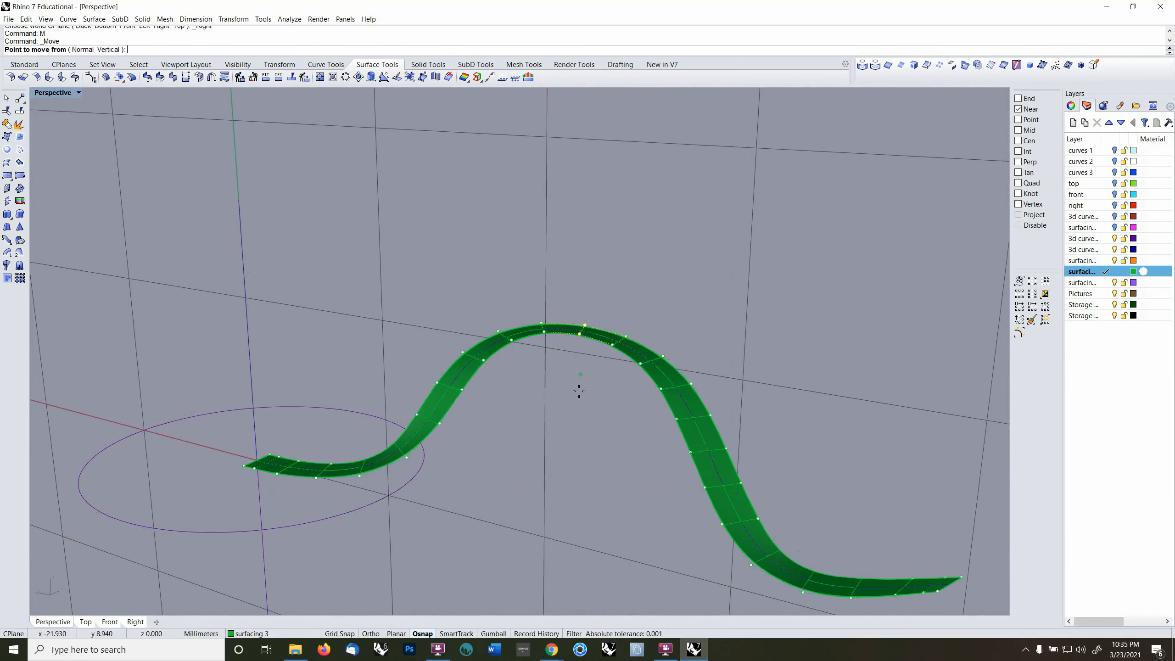
{"action": "left_click", "coordinate": [579, 391]}
{"action": "left_click", "coordinate": [579, 354]}
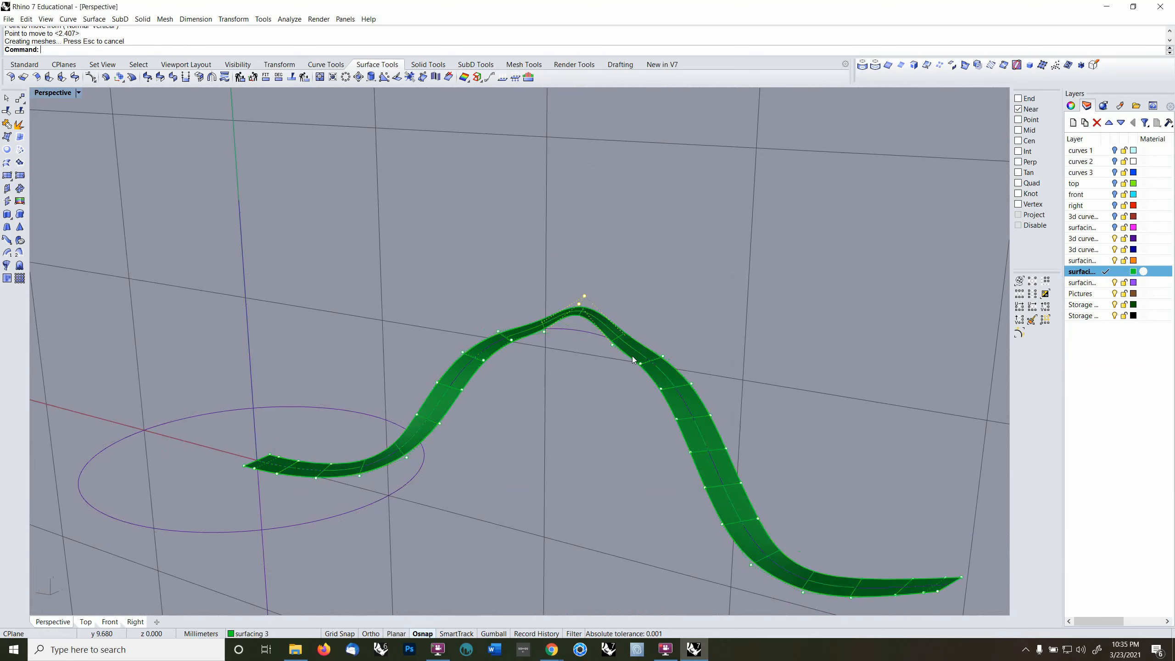
- Undo the control point move and set the construction plane back to World Top
{"action": "right_click_drag", "start_coordinate": [579, 354], "coordinate": [561, 394]}
{"action": "key", "text": "ctrl+z"}
{"action": "key", "text": "F5"}
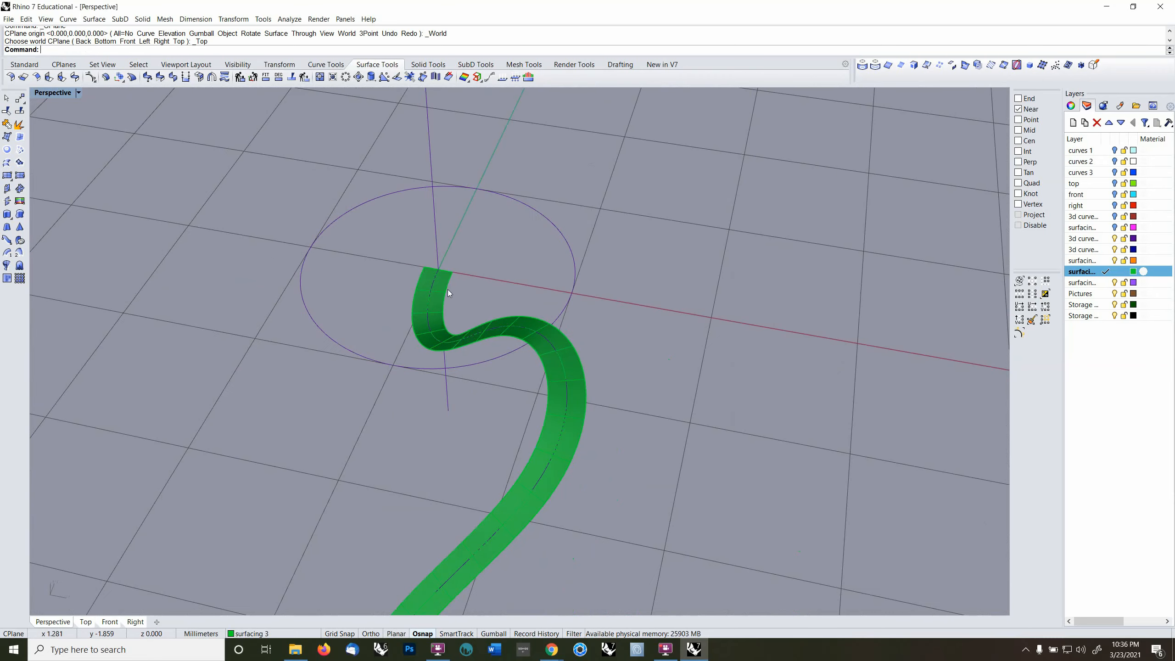
- Delete the rebuilt ribbon surface, leaving only the source curves
{"action": "left_click", "coordinate": [419, 318]}
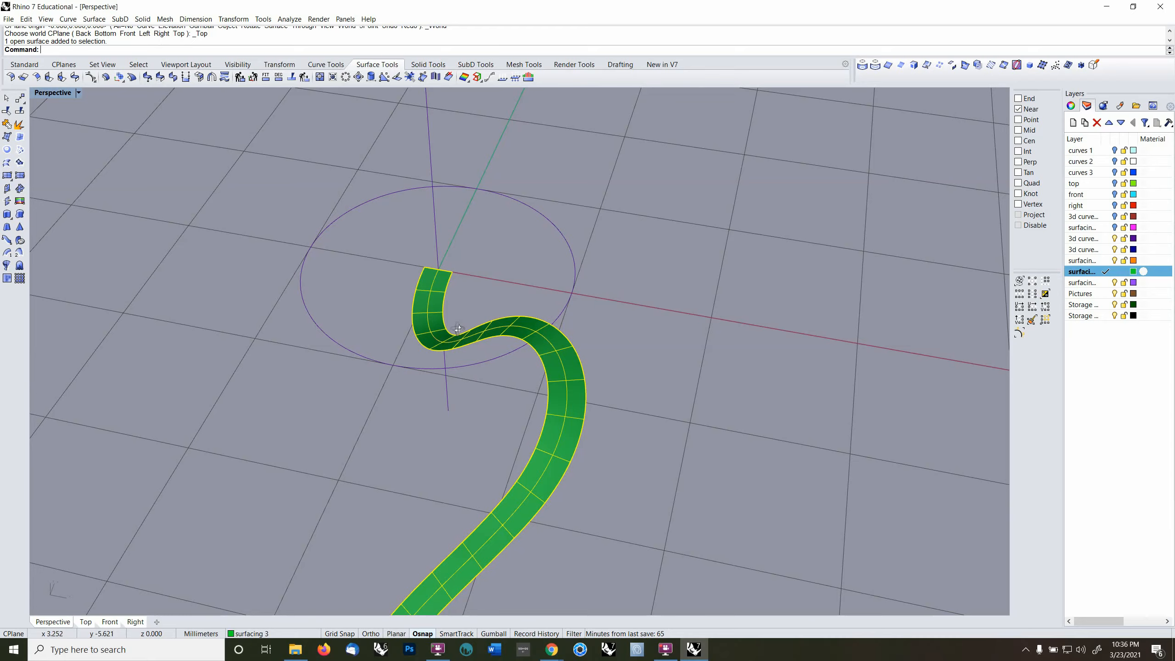
{"action": "right_click_drag", "start_coordinate": [458, 329], "coordinate": [577, 355]}
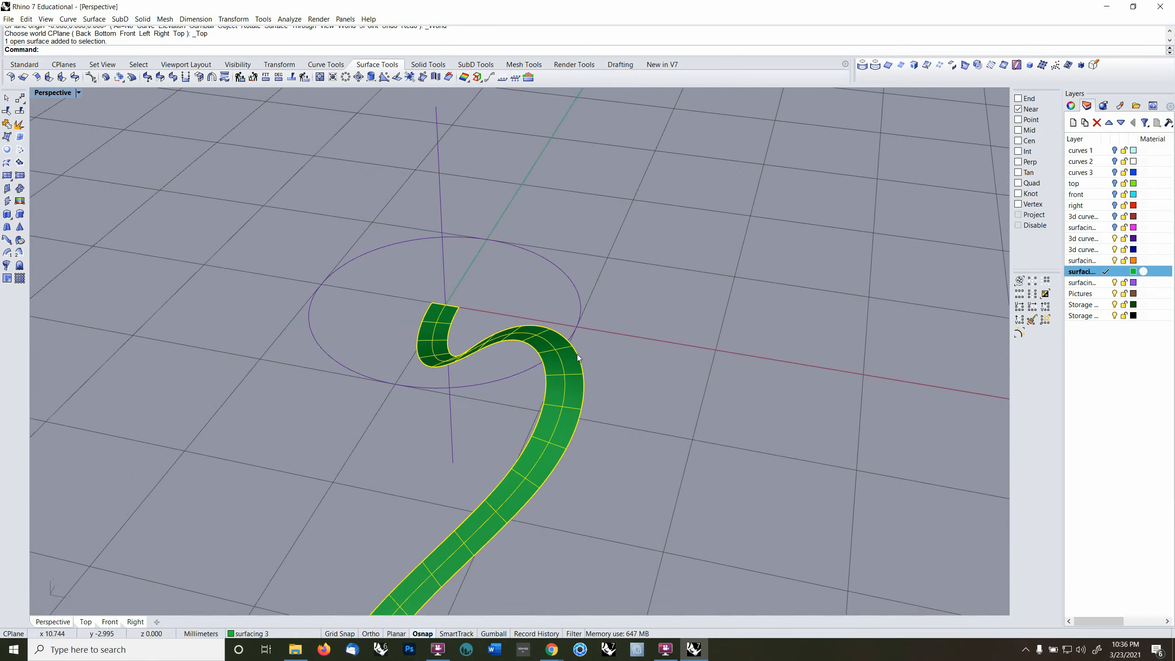
{"action": "key", "text": "Delete"}
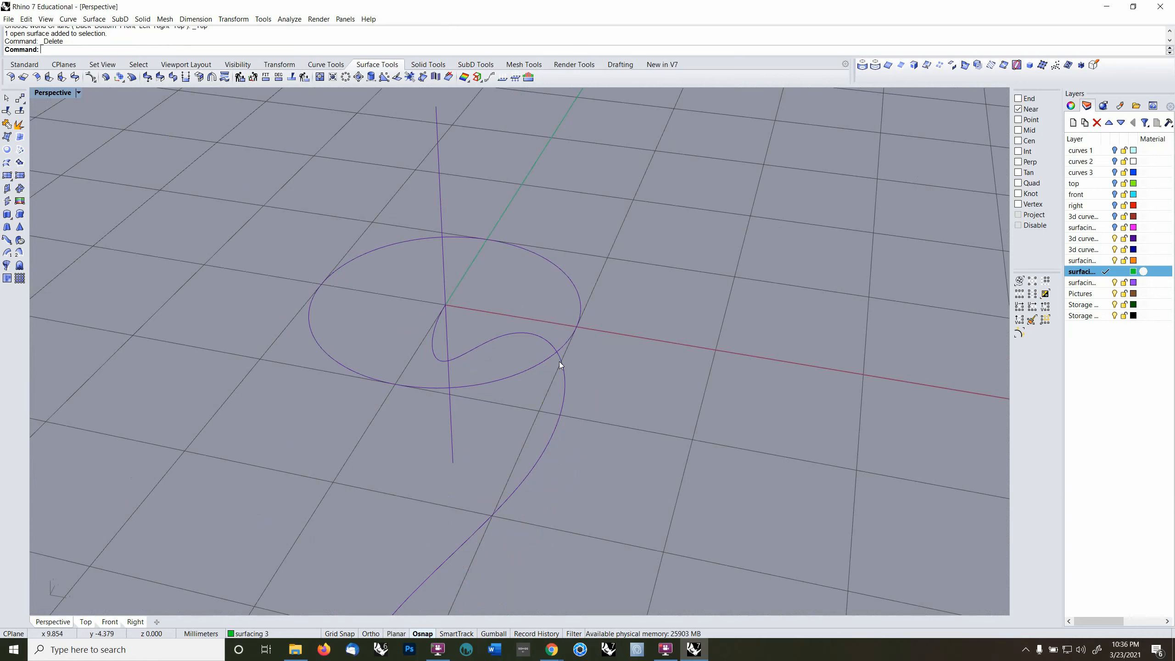
- Select the winding 3D curve and make surfacing 1 the current layer
{"action": "left_click", "coordinate": [559, 362]}
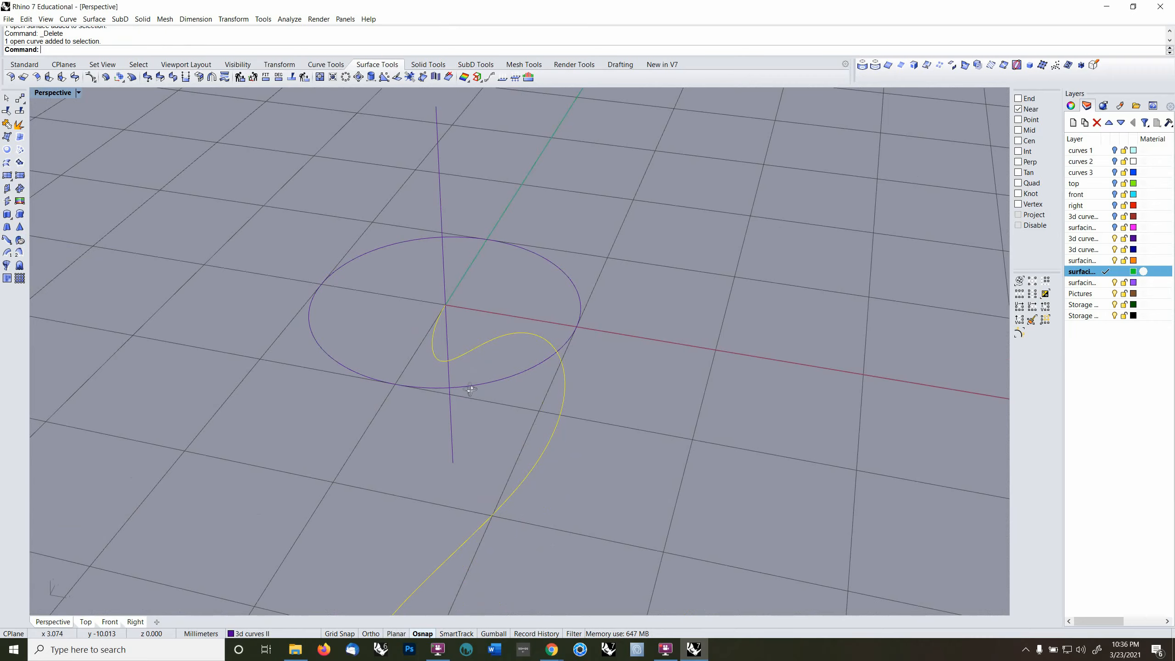
{"action": "right_click_drag", "start_coordinate": [407, 363], "coordinate": [530, 314]}
{"action": "scroll", "coordinate": [447, 348], "scroll_direction": "down", "scroll_amount": 8}
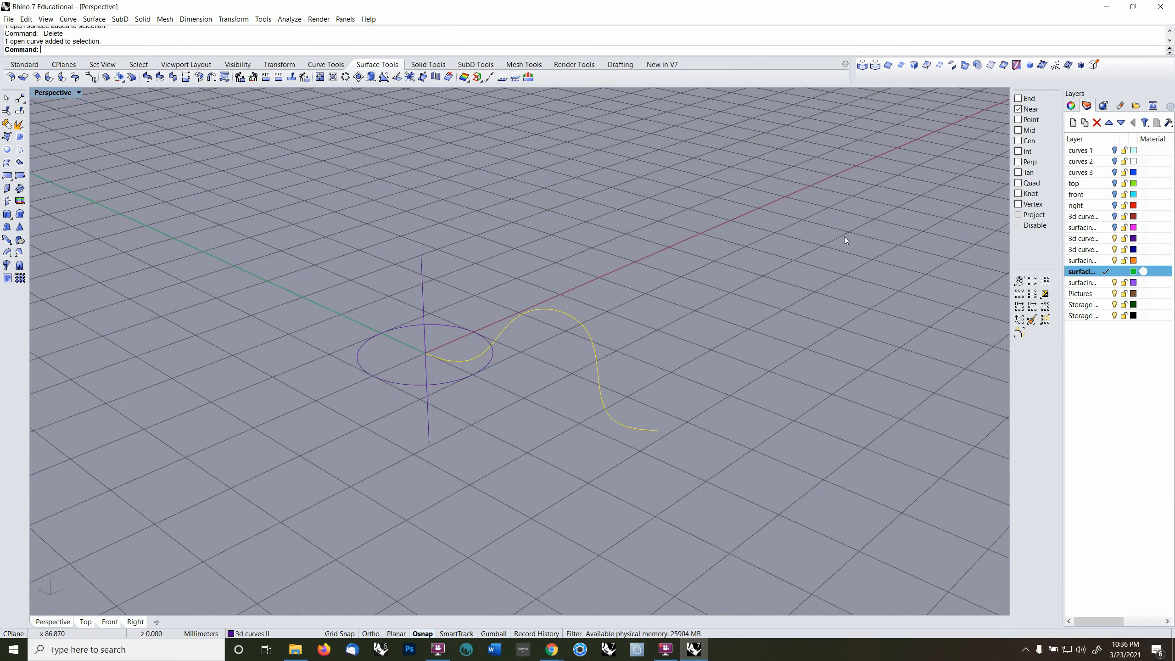
{"action": "left_click", "coordinate": [1103, 260]}
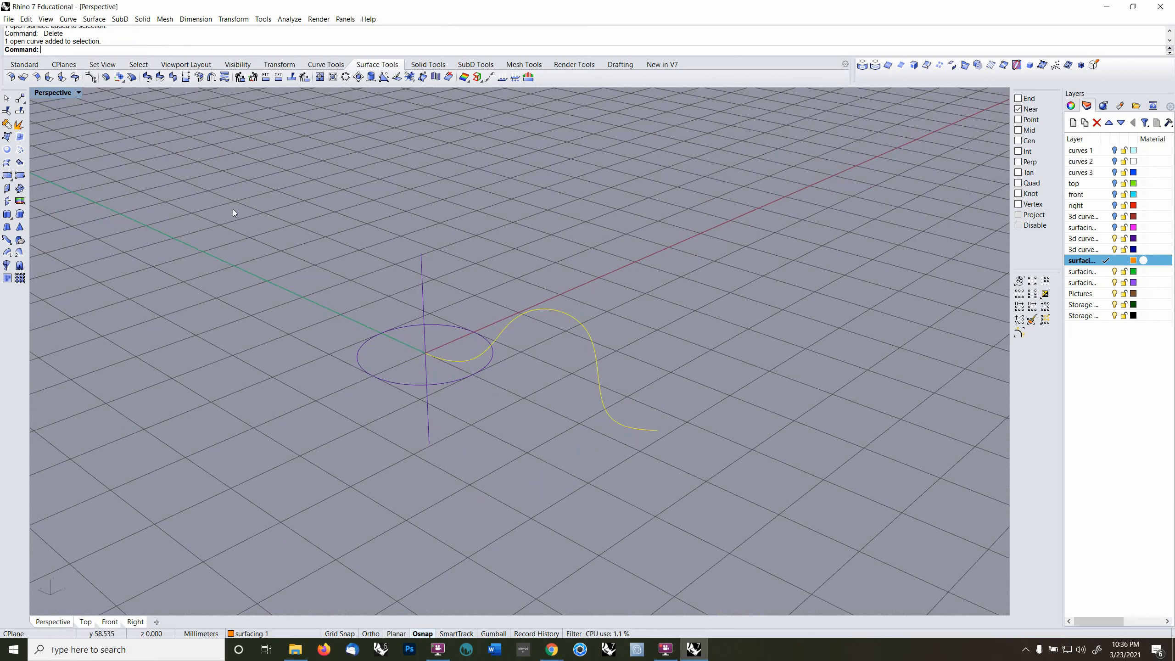
- Create a flattened ellipsoid centred at the origin (0), with its first axis along Y, a longer second along X and a short vertical third
{"action": "left_click", "coordinate": [426, 68]}
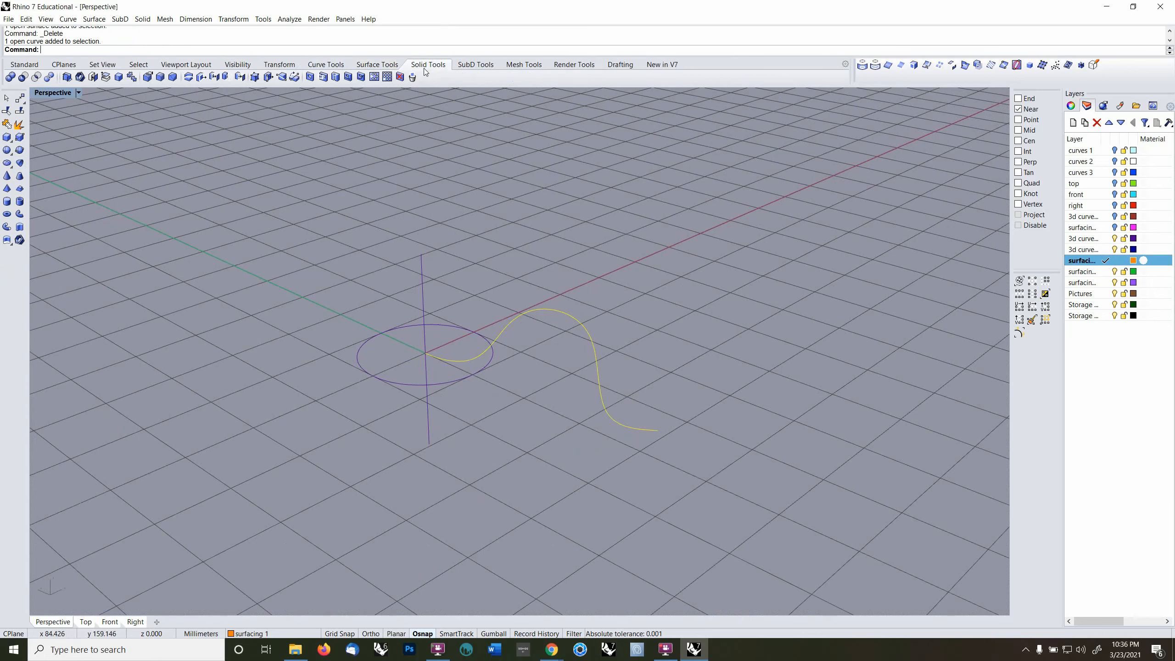
{"action": "left_click", "coordinate": [7, 164]}
{"action": "type", "text": "0"}
{"action": "key", "text": "Return"}
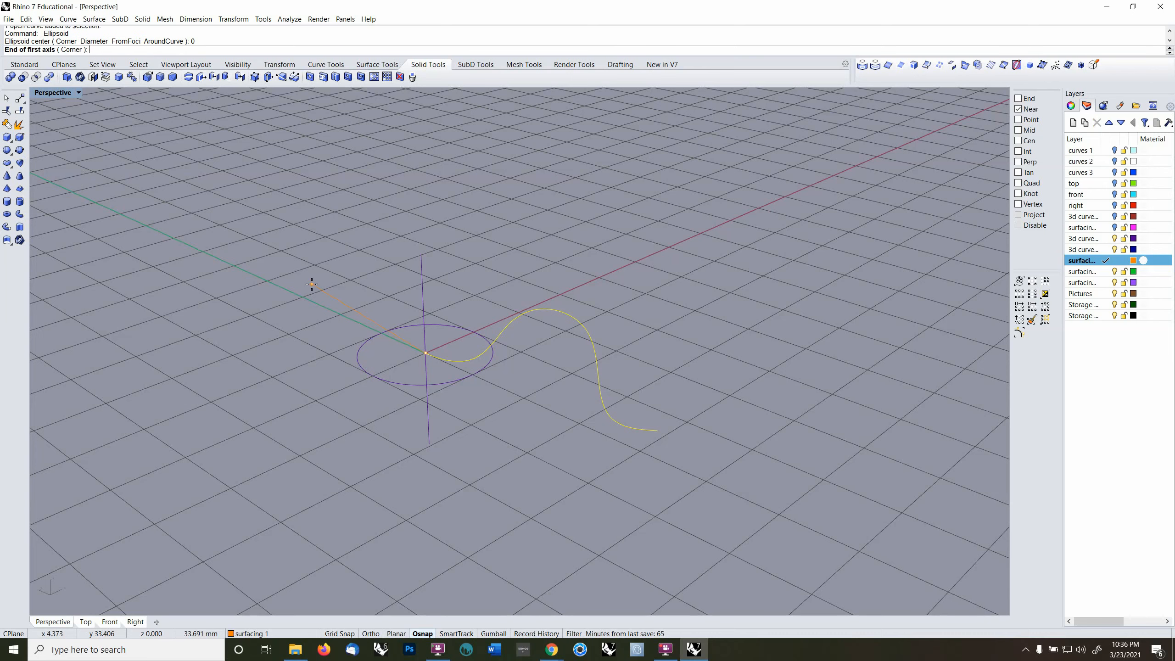
{"action": "key", "text": "F8"}
{"action": "left_click", "coordinate": [355, 320], "text": "shift"}
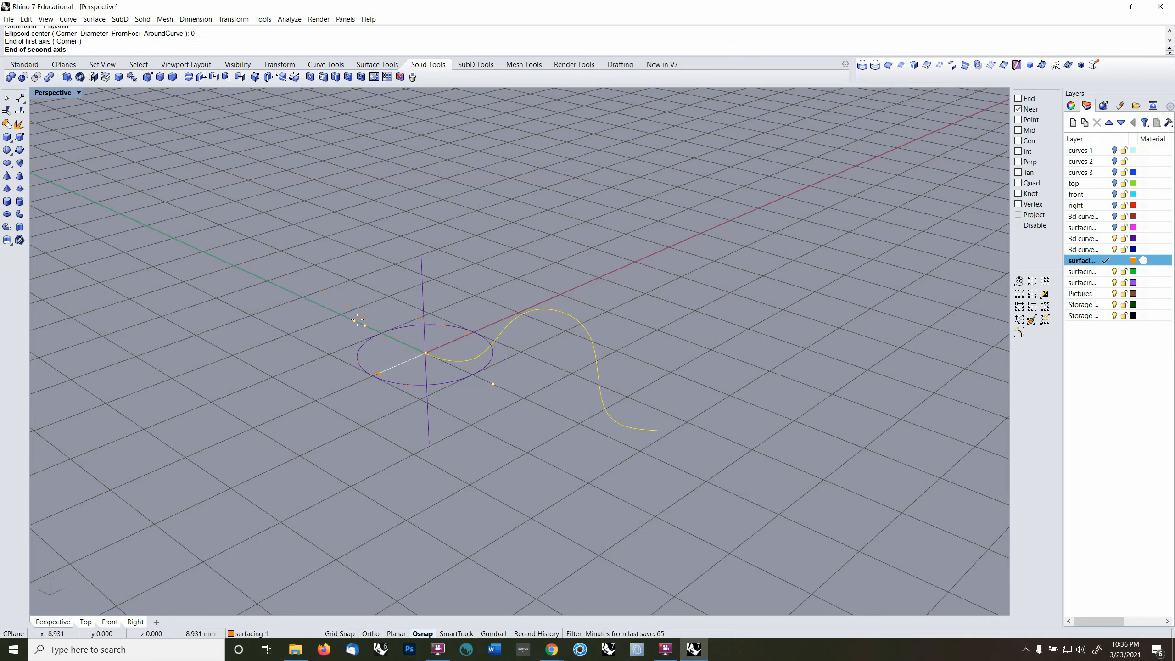
{"action": "left_click", "coordinate": [281, 410], "text": "shift"}
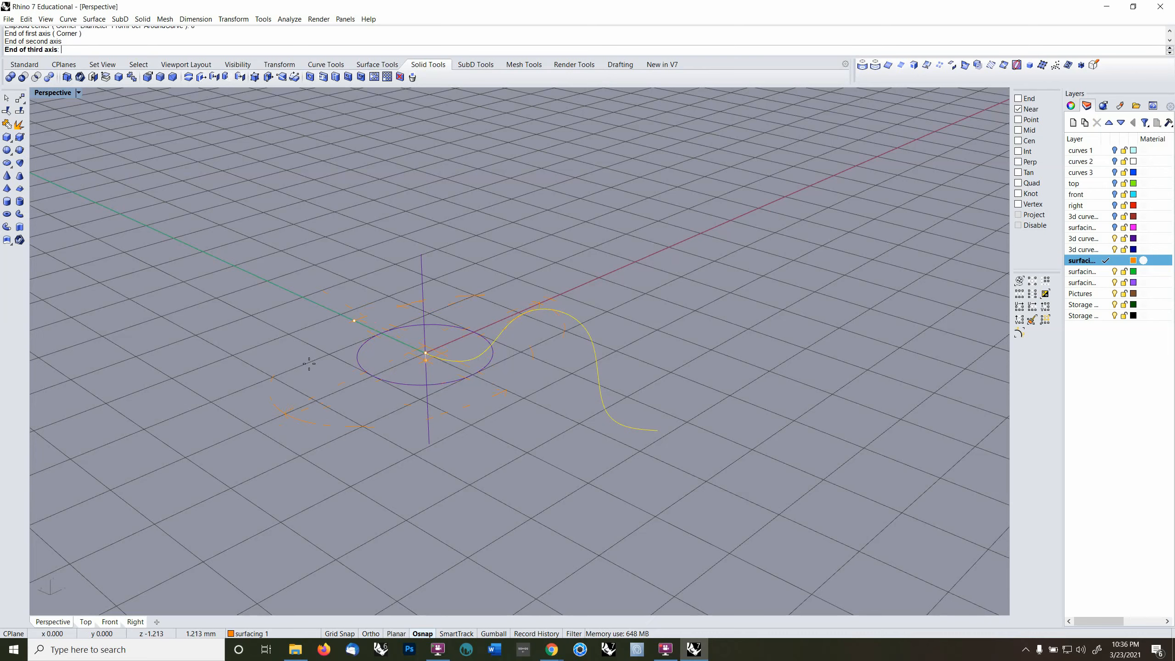
{"action": "left_click", "coordinate": [313, 320]}
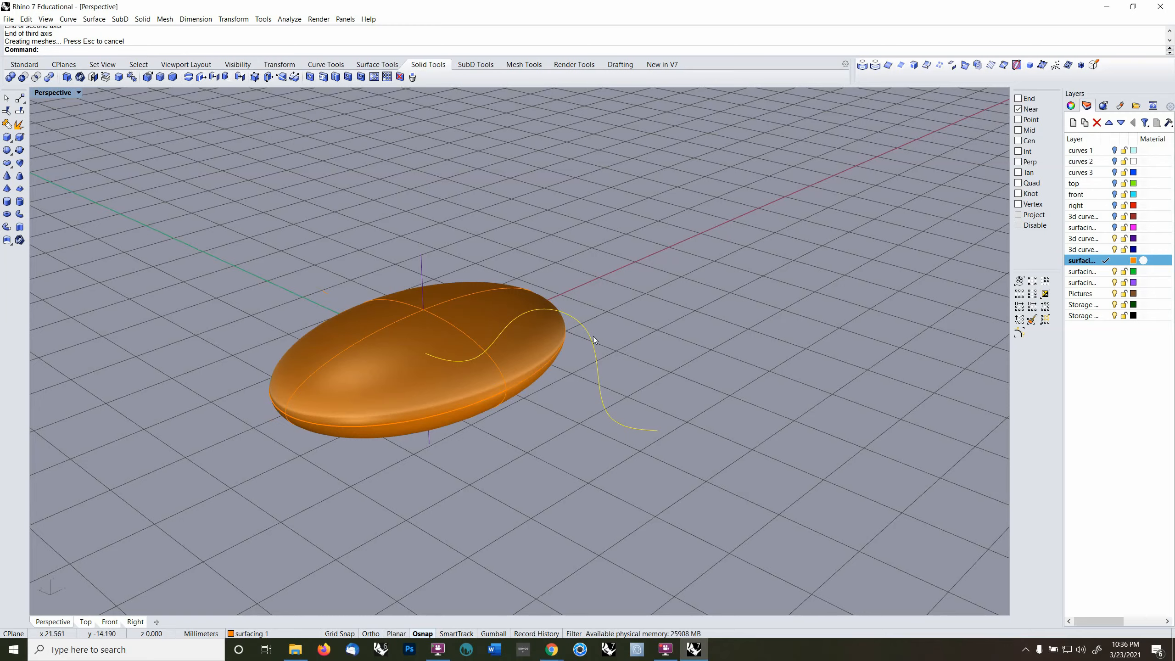
{"action": "right_click_drag", "start_coordinate": [613, 313], "coordinate": [643, 391]}
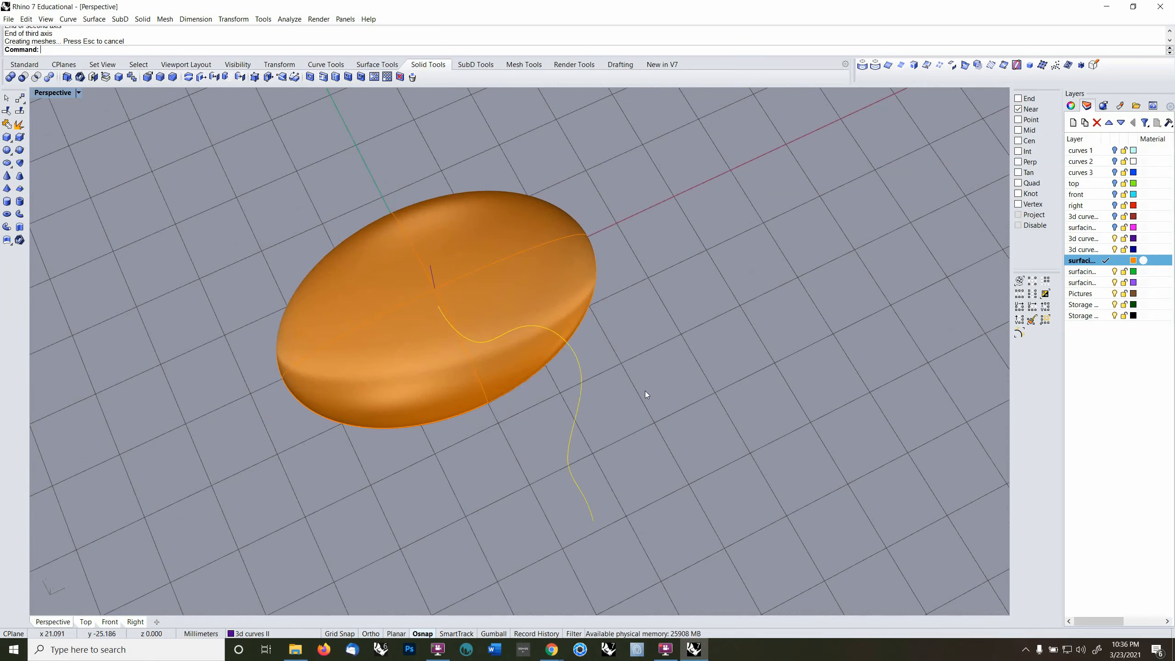
- Move the winding 3D curve across the construction plane so it crosses over the ellipsoid
{"action": "type", "text": "M"}
{"action": "key", "text": "Return"}
{"action": "left_click", "coordinate": [645, 391]}
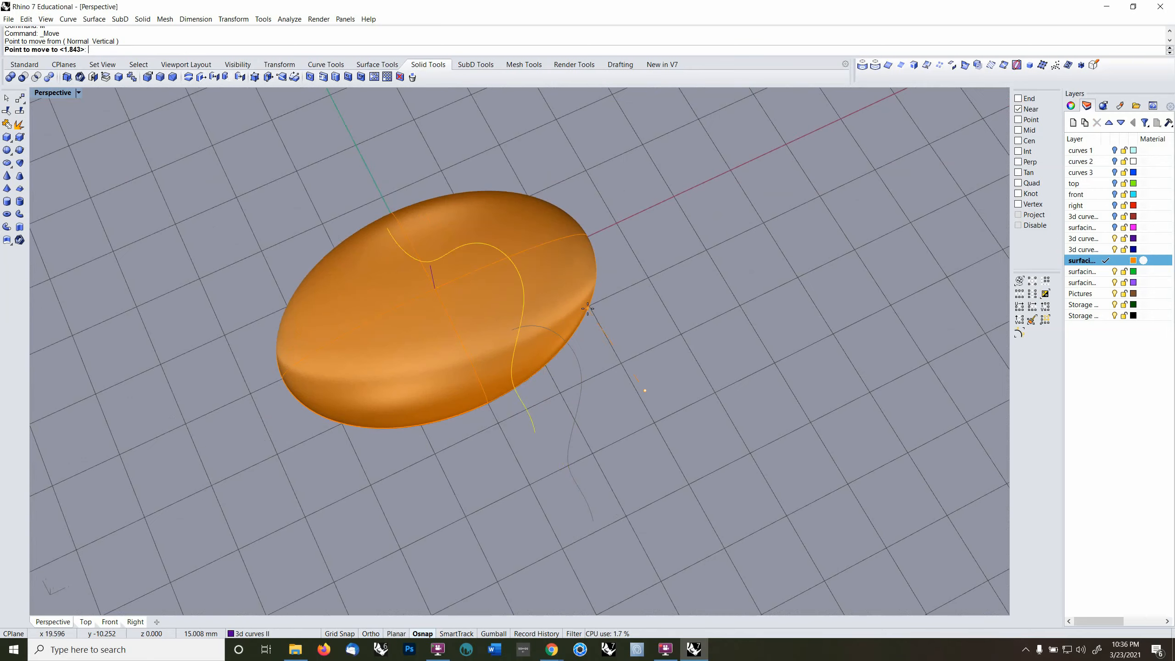
{"action": "left_click", "coordinate": [558, 288]}
{"action": "right_click_drag", "start_coordinate": [559, 288], "coordinate": [516, 315]}
- Project the winding curve onto the ellipsoid along CPlaneZ with DeleteInput set to Yes
{"action": "left_click", "coordinate": [605, 289]}
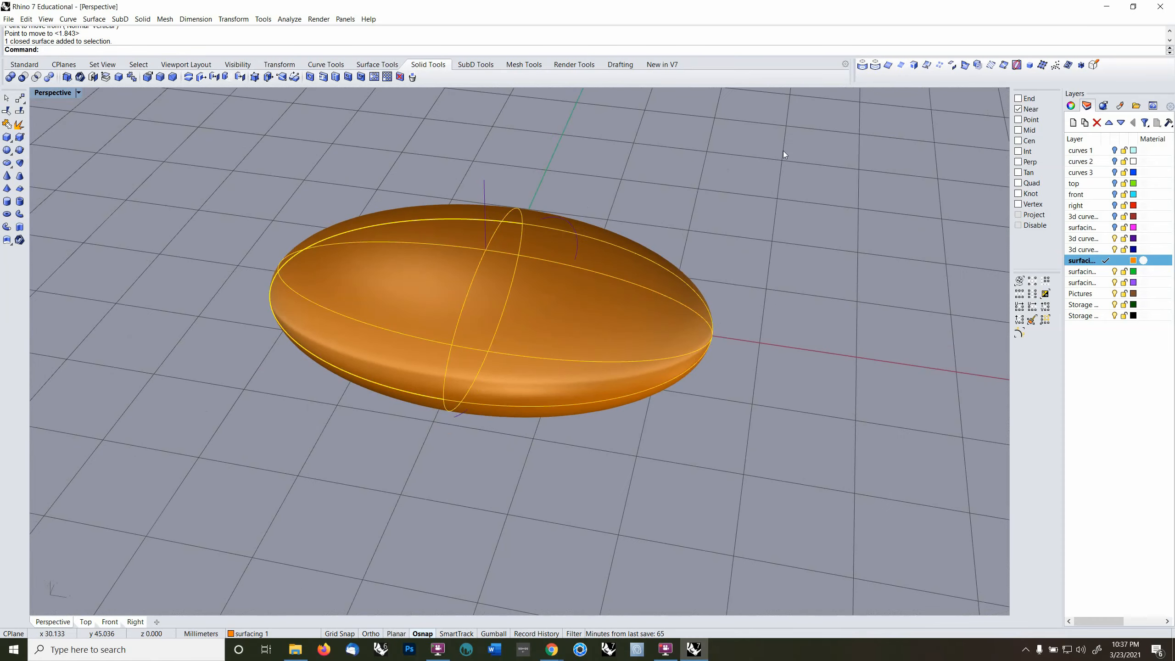
{"action": "left_click", "coordinate": [599, 189]}
{"action": "left_click", "coordinate": [557, 218]}
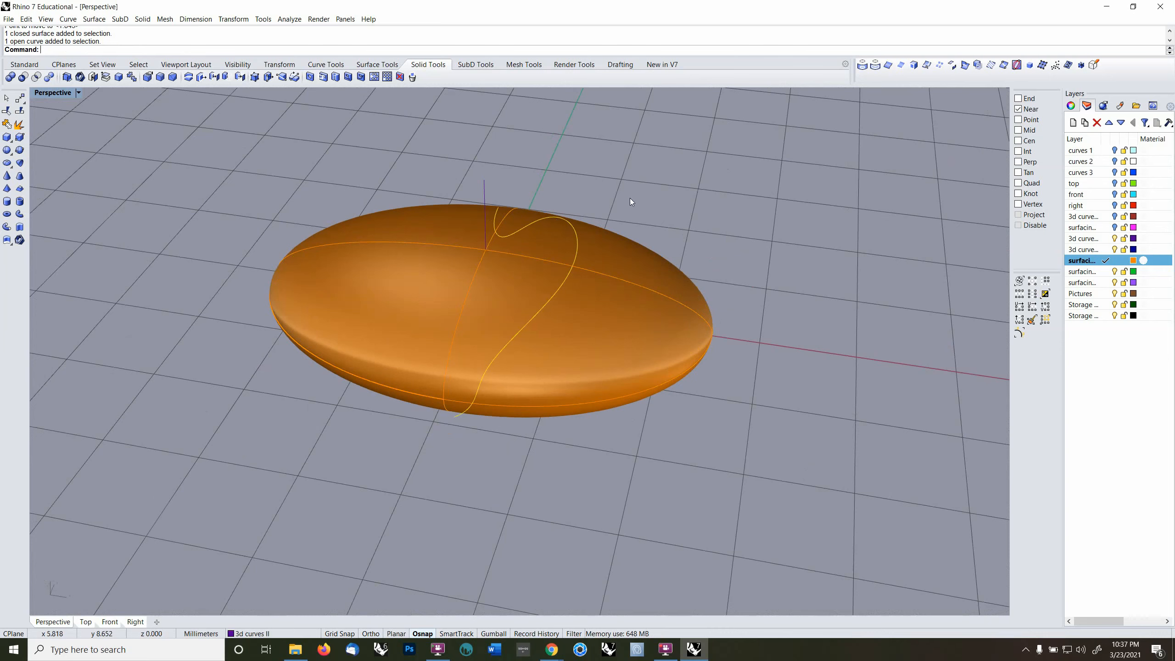
{"action": "left_click", "coordinate": [862, 66]}
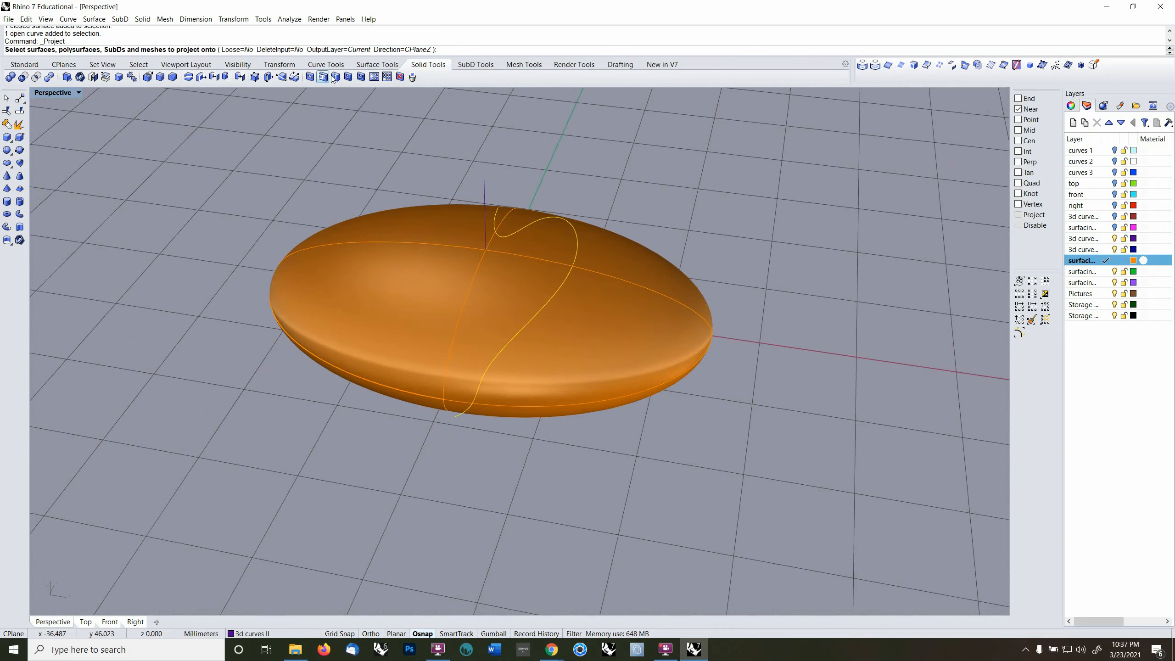
{"action": "left_click", "coordinate": [281, 50]}
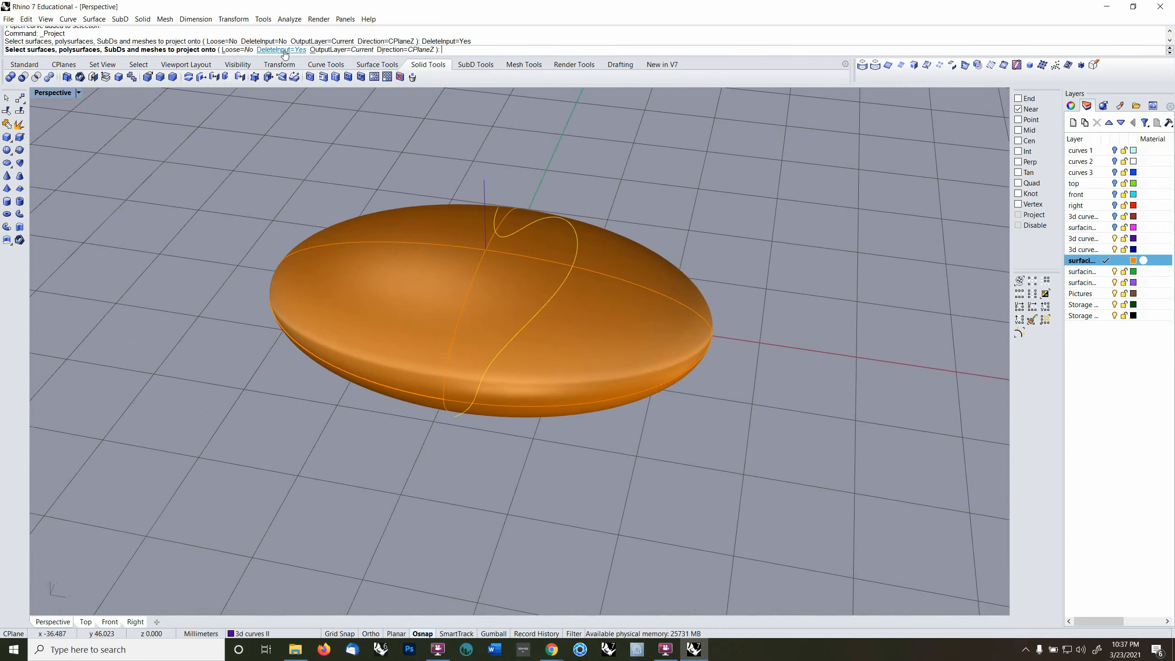
{"action": "left_click", "coordinate": [619, 282]}
{"action": "key", "text": "Return"}
{"action": "right_click_drag", "start_coordinate": [619, 282], "coordinate": [551, 356]}
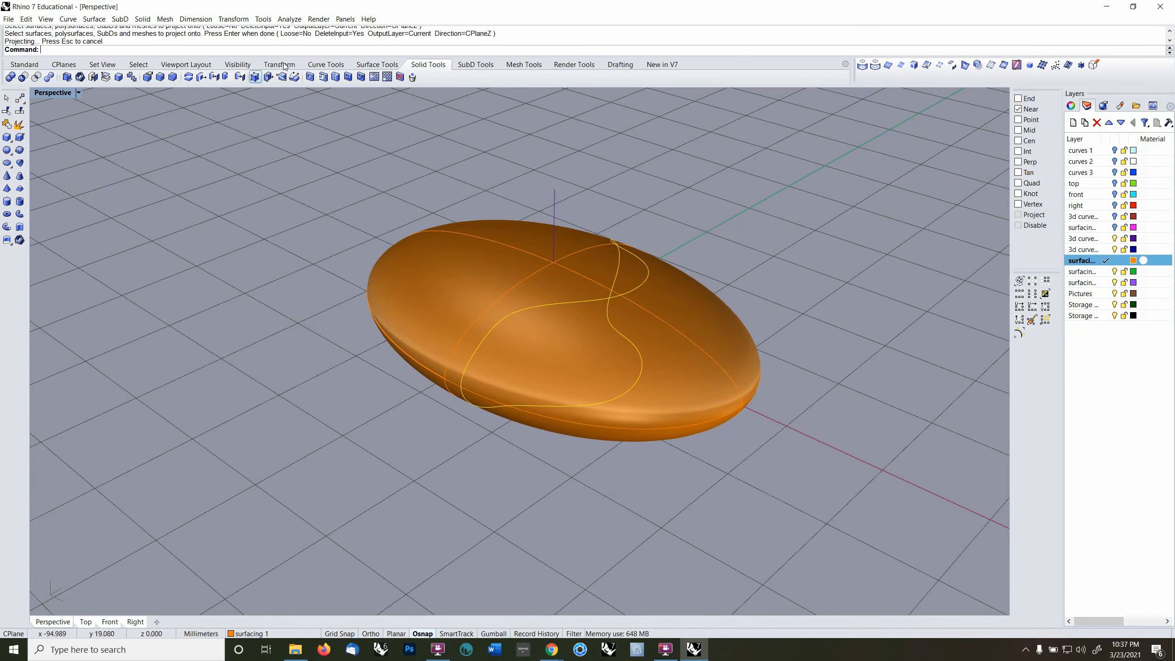
- Display the ellipsoid's surface direction and examine its normals from several sides
{"action": "left_click", "coordinate": [375, 65]}
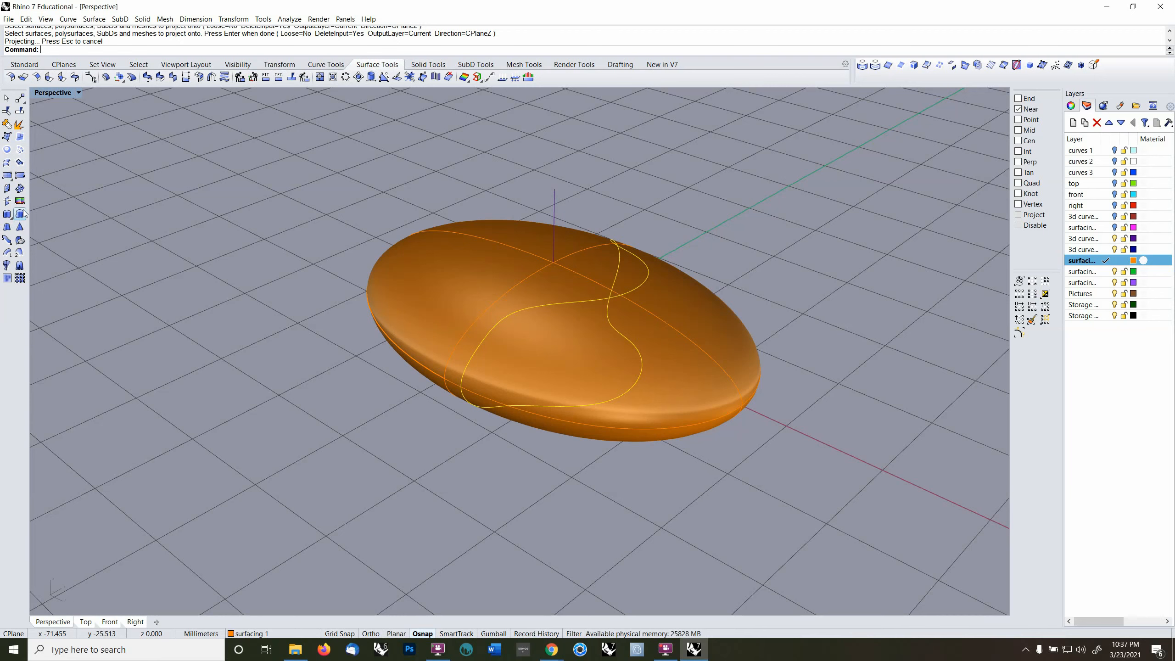
{"action": "left_click", "coordinate": [107, 217]}
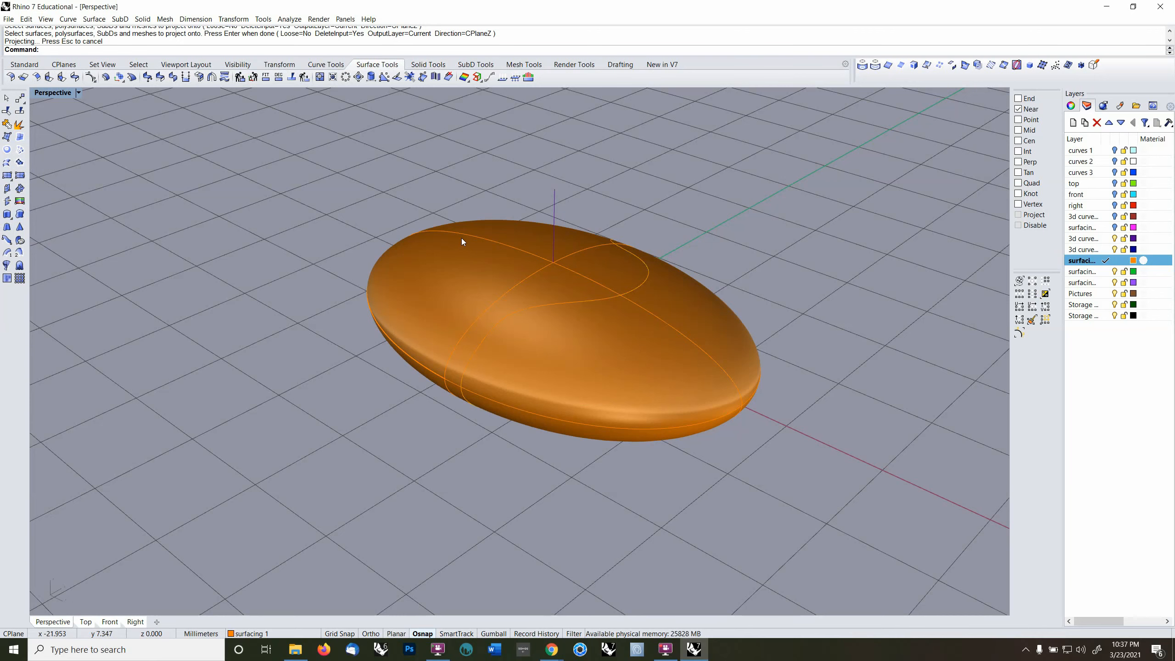
{"action": "left_click", "coordinate": [461, 239]}
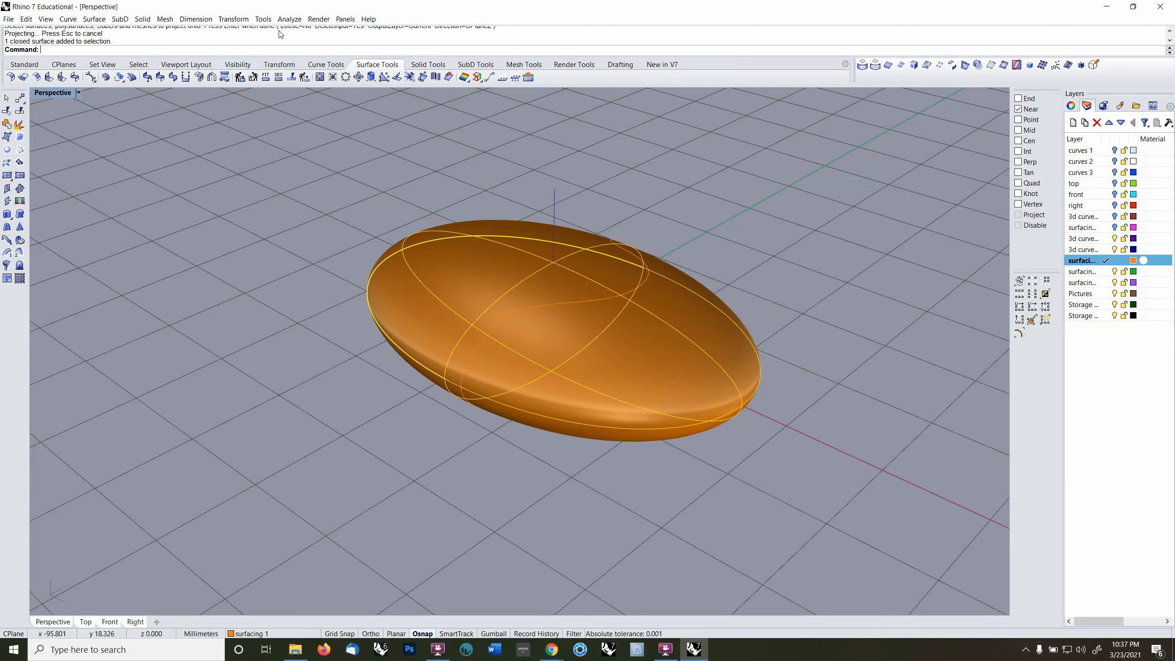
{"action": "left_click", "coordinate": [289, 19]}
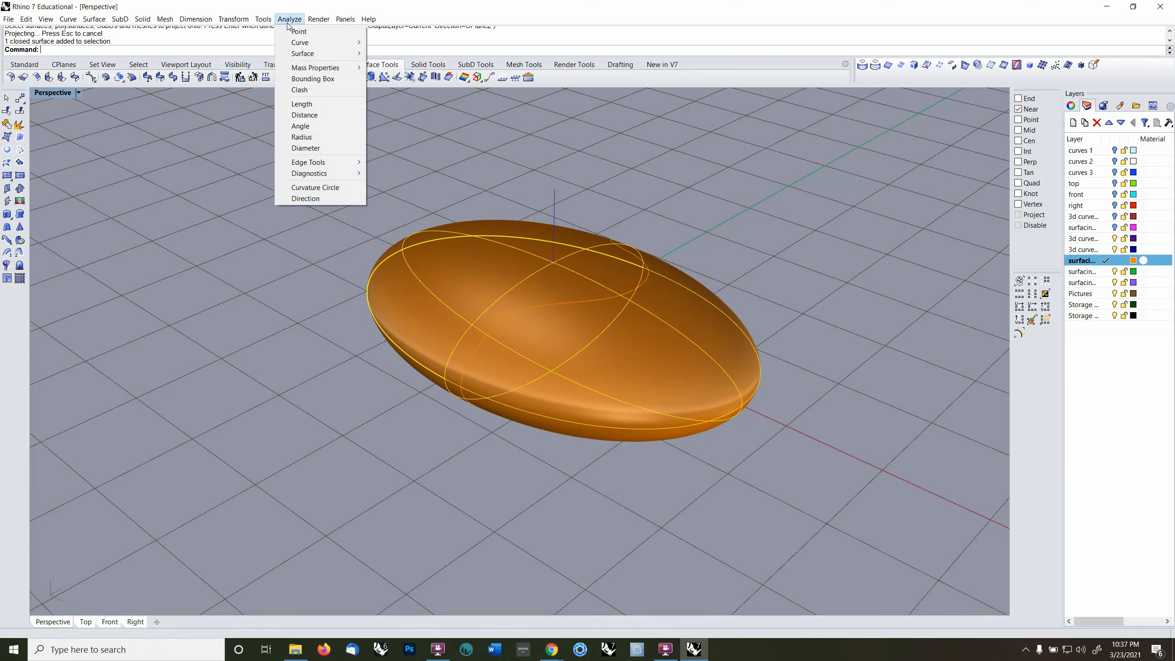
{"action": "left_click", "coordinate": [306, 199]}
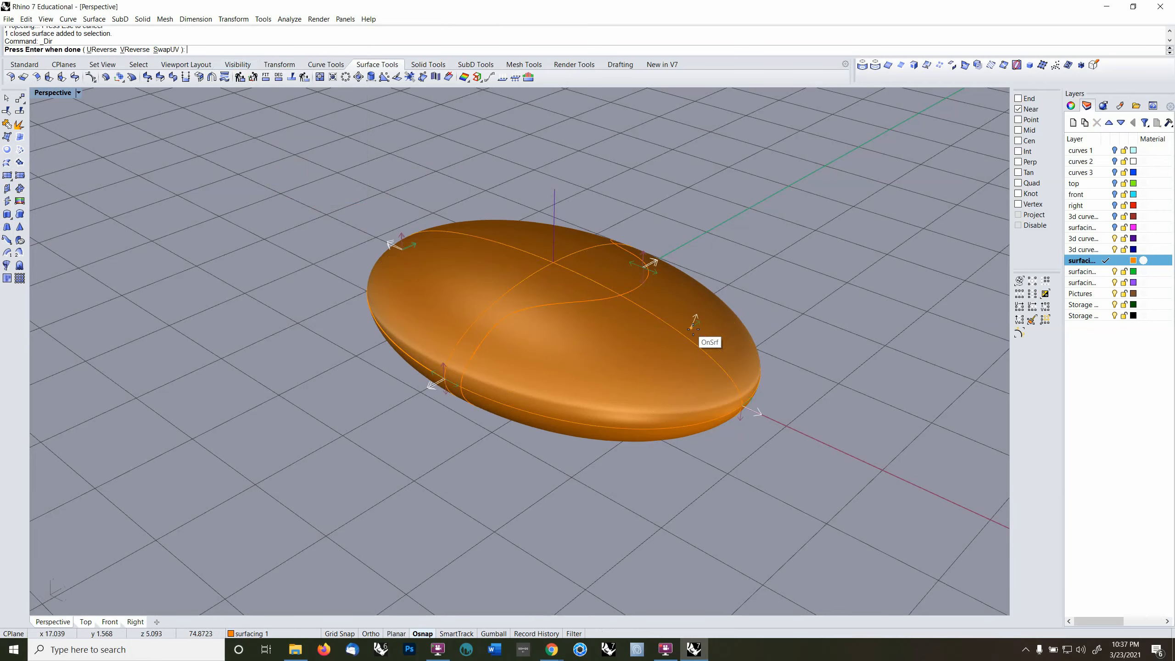
{"action": "right_click_drag", "start_coordinate": [578, 388], "coordinate": [491, 400]}
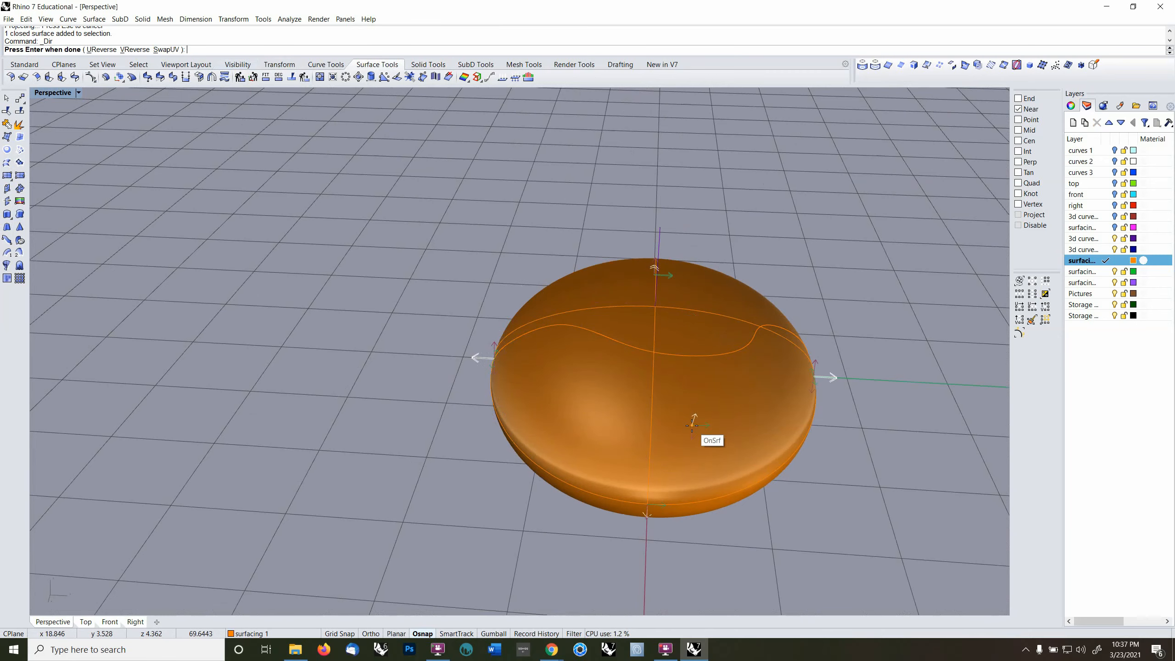
{"action": "right_click_drag", "start_coordinate": [692, 425], "coordinate": [509, 449]}
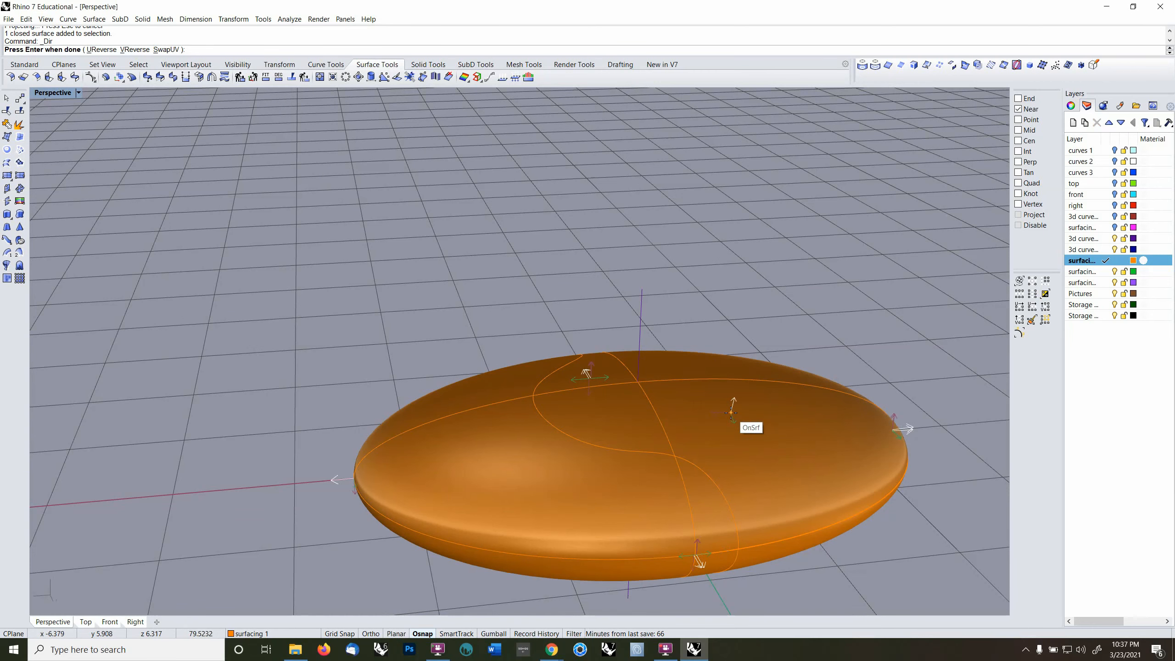
{"action": "key", "text": "Return"}
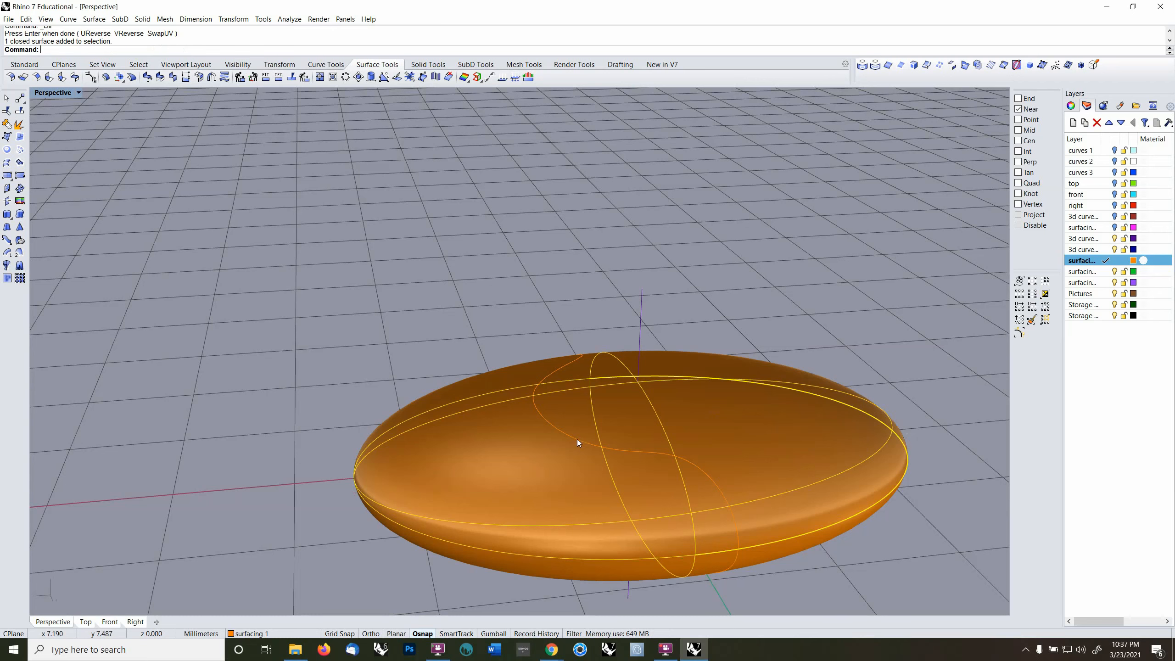
- Select the closed projected curve on the ellipsoid and change its layer to 3d curves III
{"action": "left_click", "coordinate": [574, 441]}
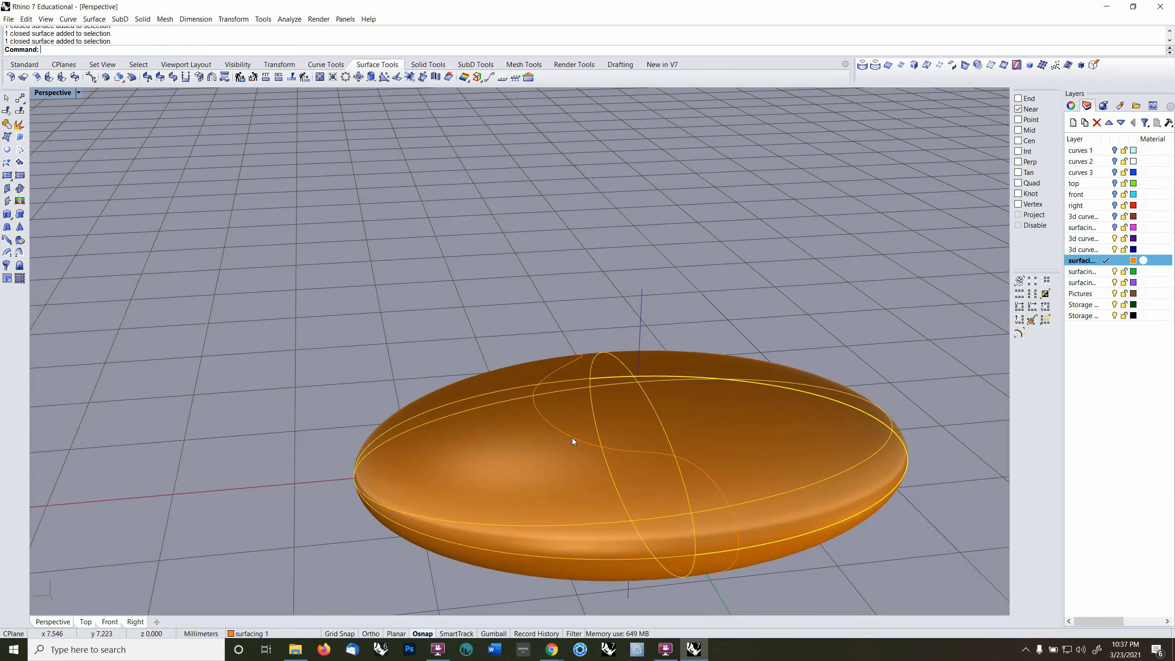
{"action": "left_click", "coordinate": [573, 439]}
{"action": "key", "text": "Return"}
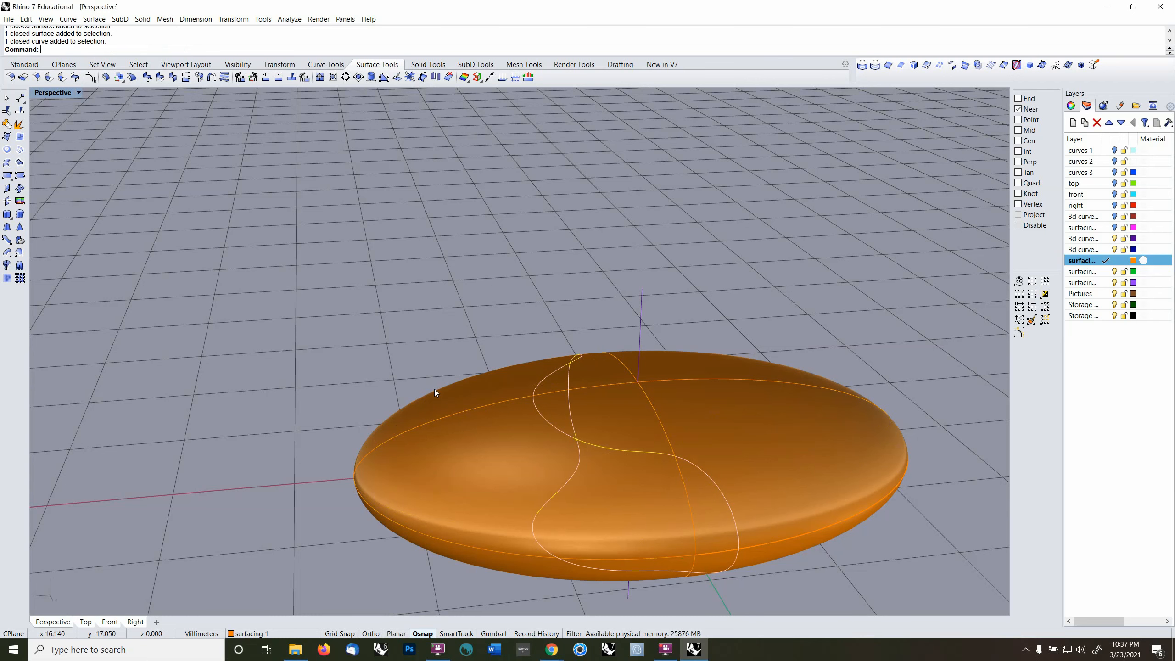
{"action": "key", "text": "F4"}
{"action": "left_click", "coordinate": [539, 327]}
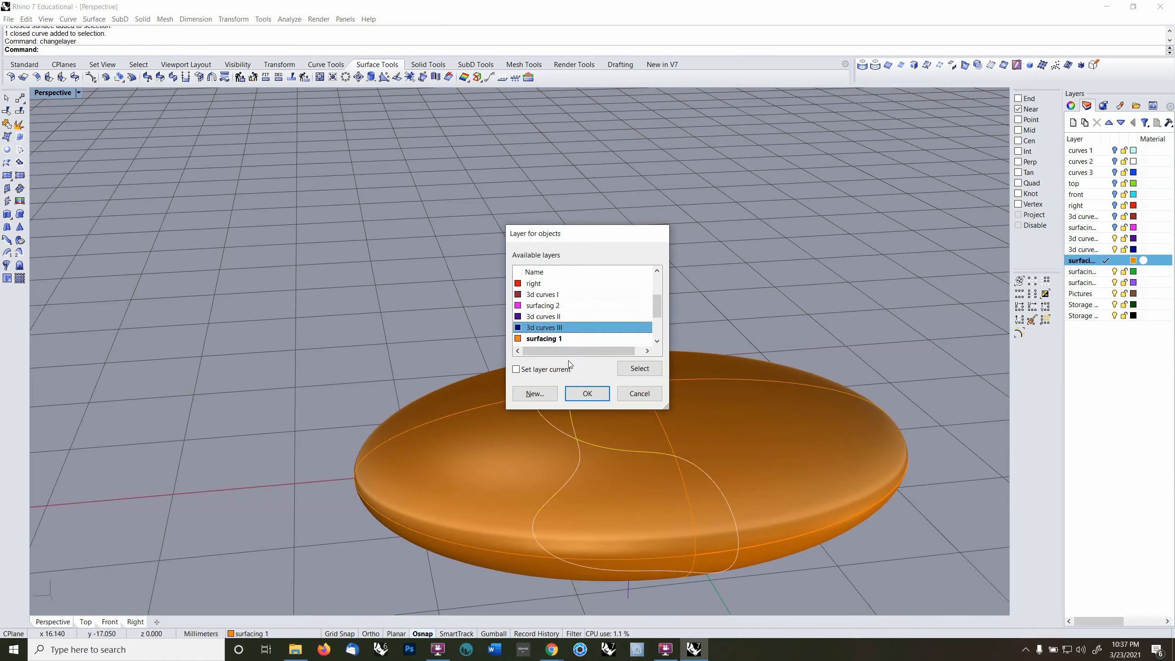
{"action": "left_click", "coordinate": [589, 395]}
{"action": "left_click", "coordinate": [426, 348]}
{"action": "right_click_drag", "start_coordinate": [426, 347], "coordinate": [648, 371]}
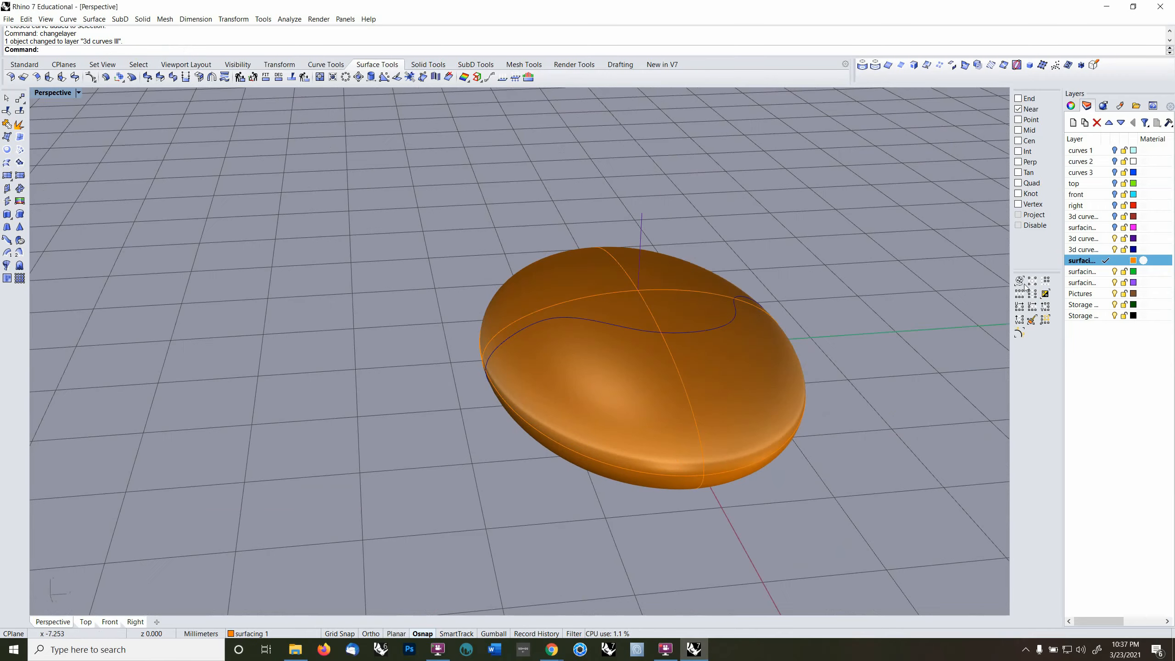
- Make surfacing 3 the current layer and create a Fin surface about 3.3 mm high from the projected curve, normal to the ellipsoid
{"action": "left_click", "coordinate": [1107, 272]}
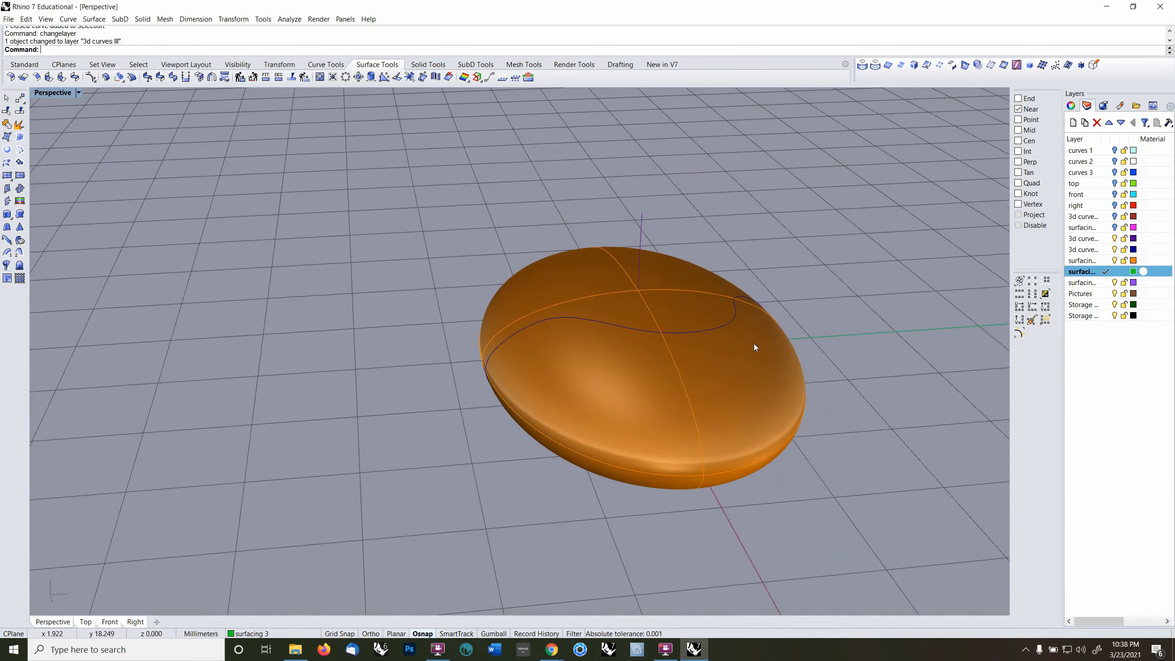
{"action": "scroll", "coordinate": [652, 319], "scroll_direction": "up", "scroll_amount": 3}
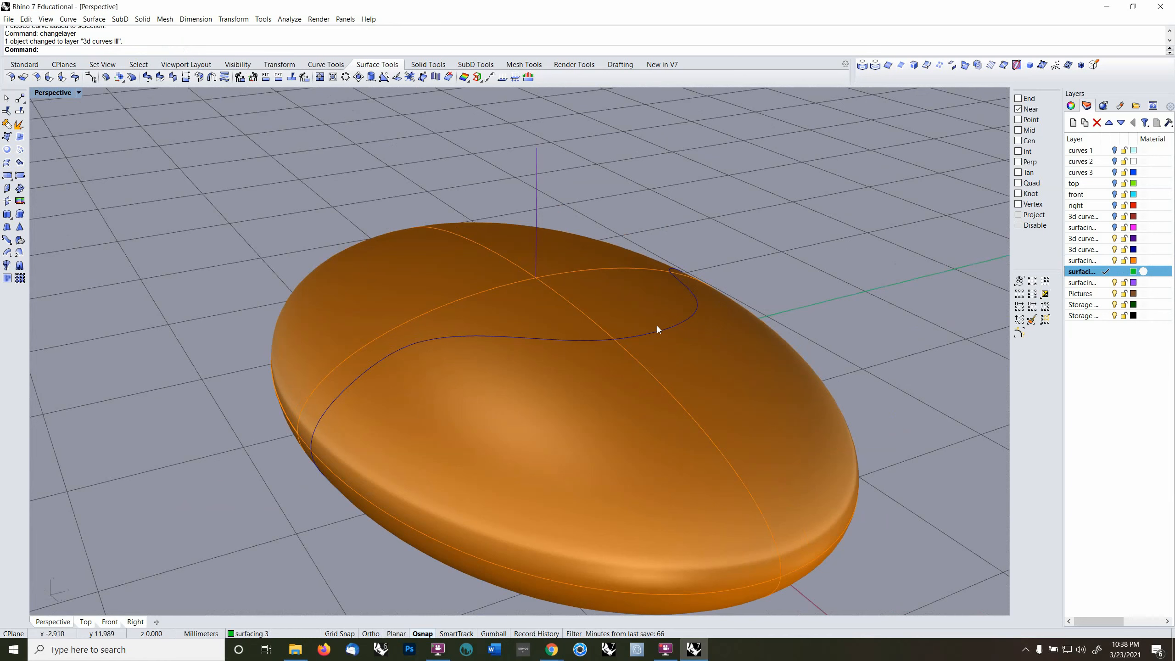
{"action": "left_click", "coordinate": [654, 332]}
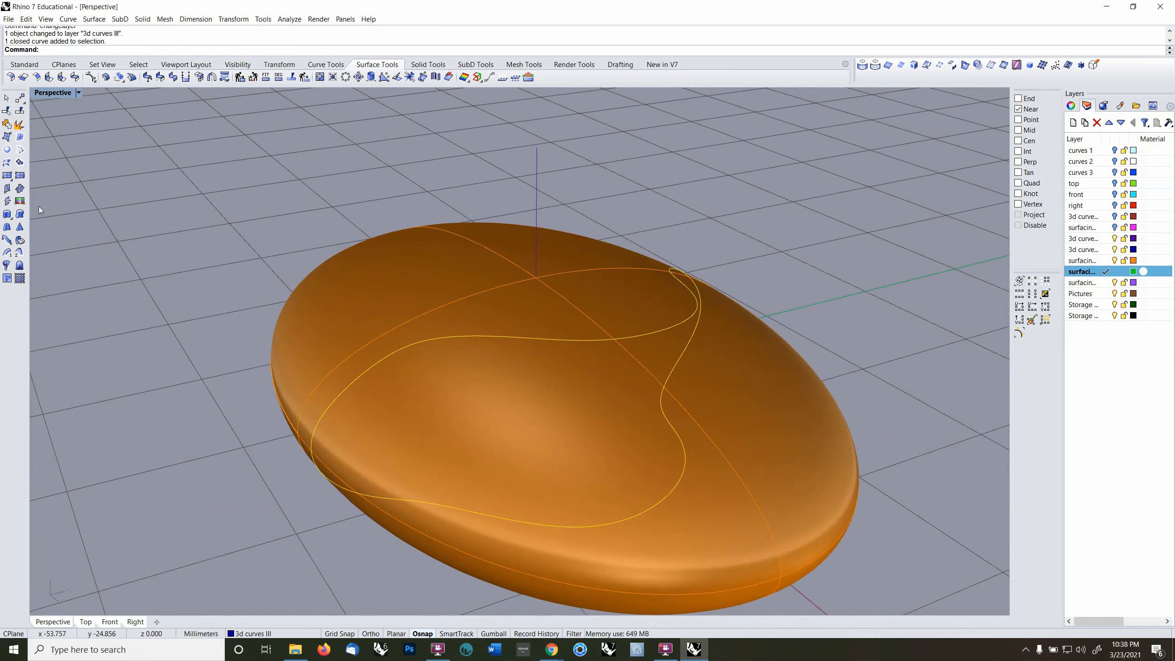
{"action": "key", "text": "Escape"}
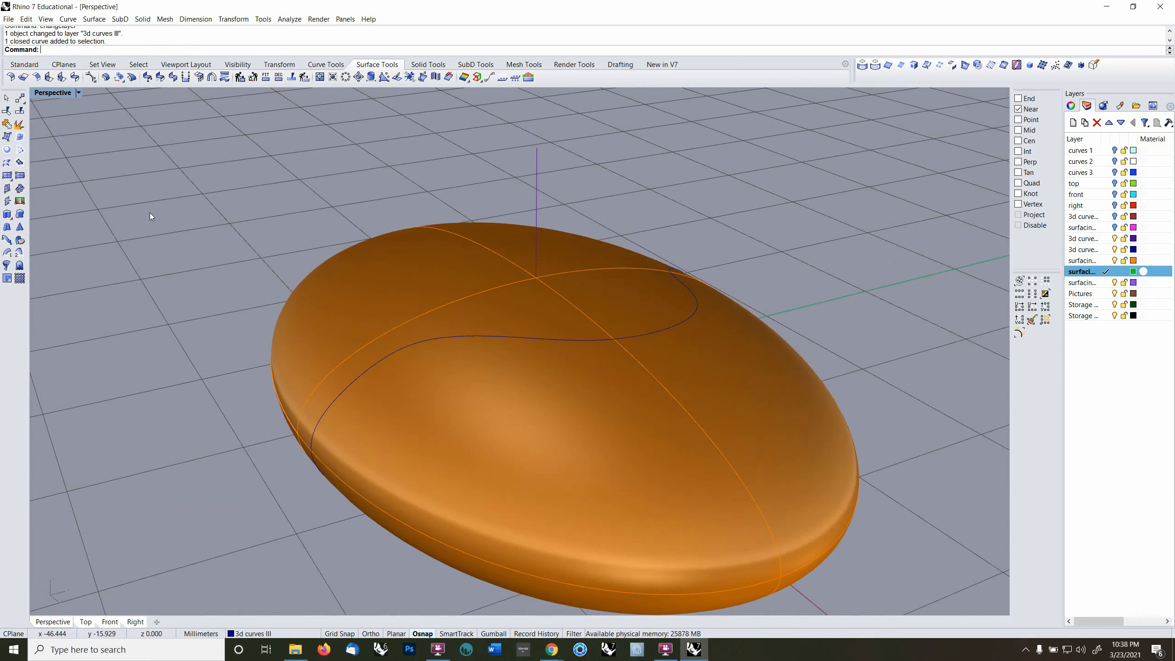
{"action": "left_click", "coordinate": [19, 240]}
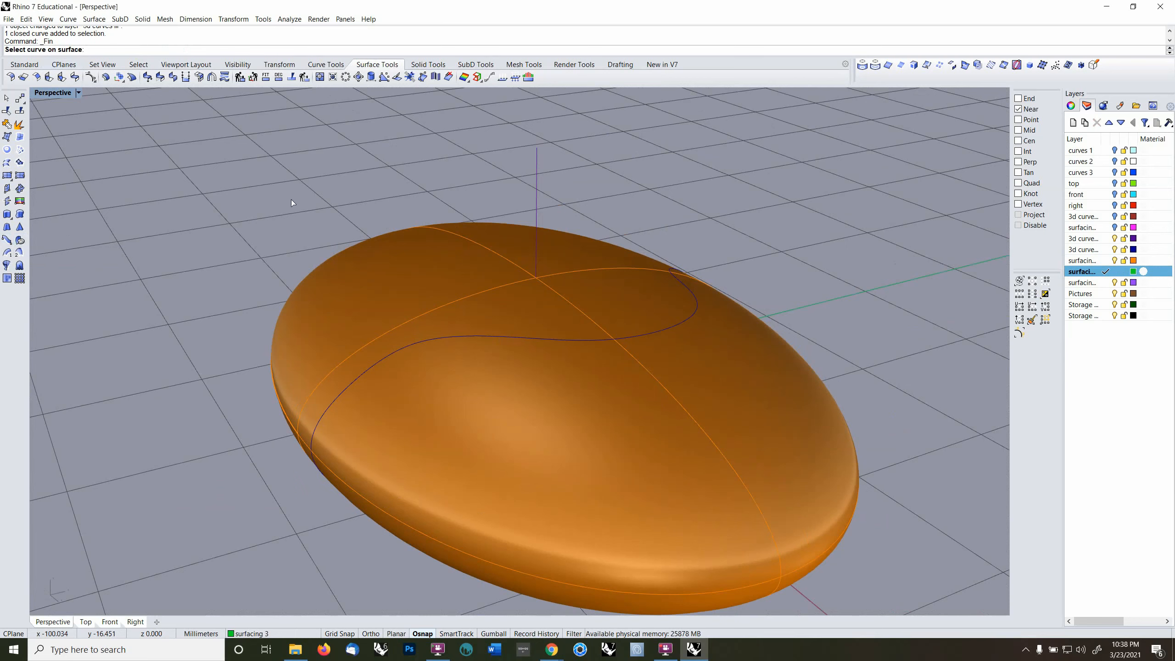
{"action": "left_click", "coordinate": [501, 336]}
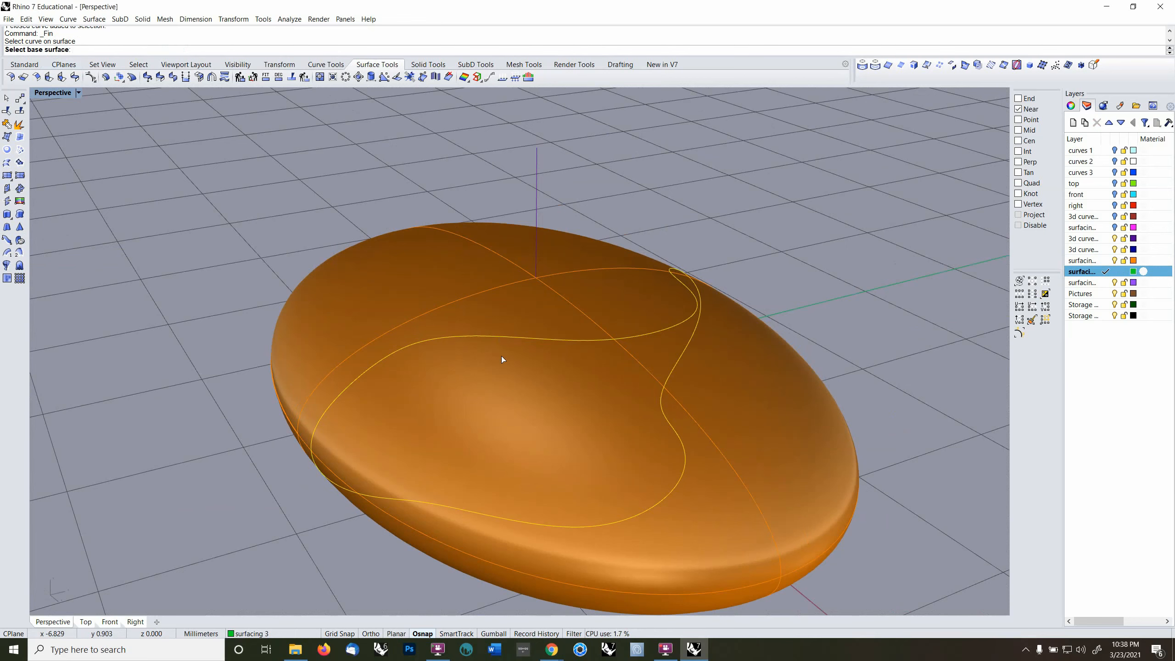
{"action": "left_click", "coordinate": [512, 375]}
{"action": "right_click_drag", "start_coordinate": [512, 375], "coordinate": [500, 313]}
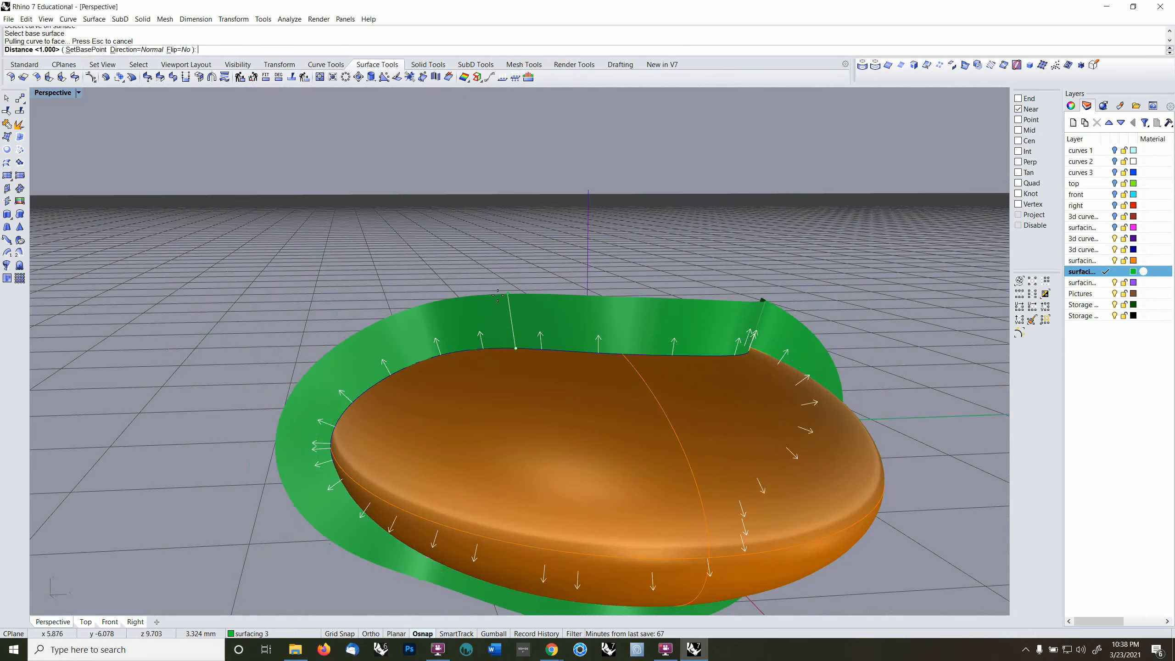
{"action": "left_click", "coordinate": [497, 295]}
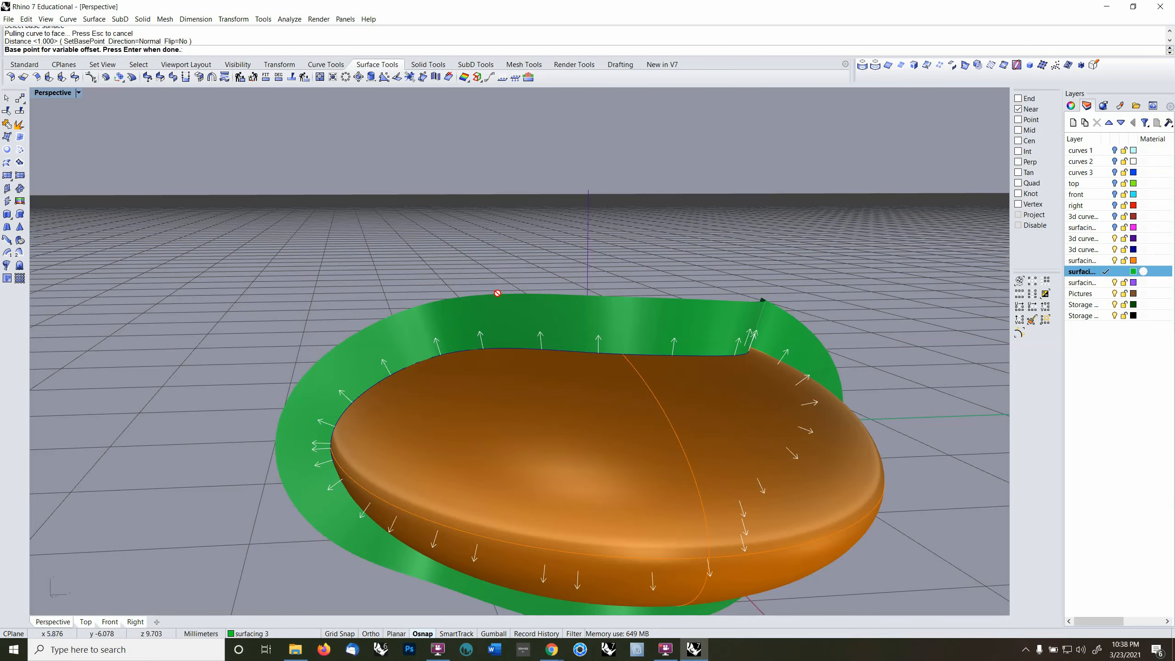
{"action": "key", "text": "Return"}
{"action": "mouse_move", "coordinate": [498, 294]}
{"action": "right_mouse_down"}
{"action": "mouse_move", "coordinate": [572, 384]}
{"action": "mouse_move", "coordinate": [660, 328]}
{"action": "mouse_move", "coordinate": [755, 291]}
{"action": "mouse_move", "coordinate": [776, 304]}
{"action": "mouse_move", "coordinate": [609, 385]}
{"action": "mouse_move", "coordinate": [493, 300]}
{"action": "right_mouse_up"}
- Try to trim the ellipsoid using the fin surface as the cutting object
{"action": "left_click", "coordinate": [527, 307]}
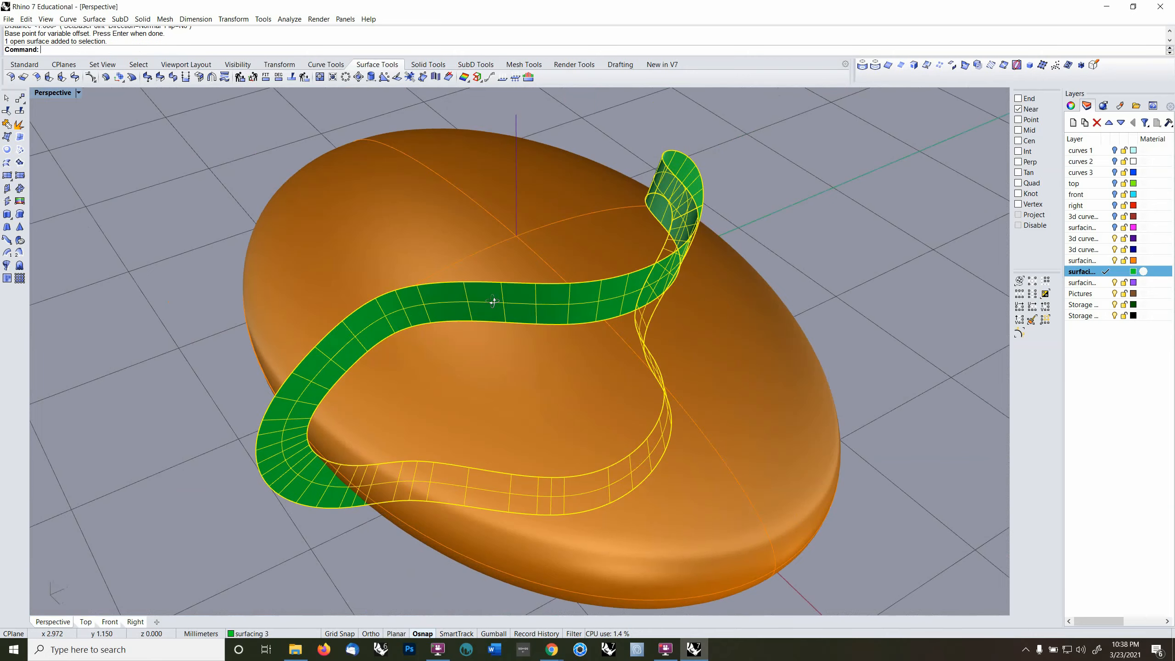
{"action": "left_click", "coordinate": [8, 111]}
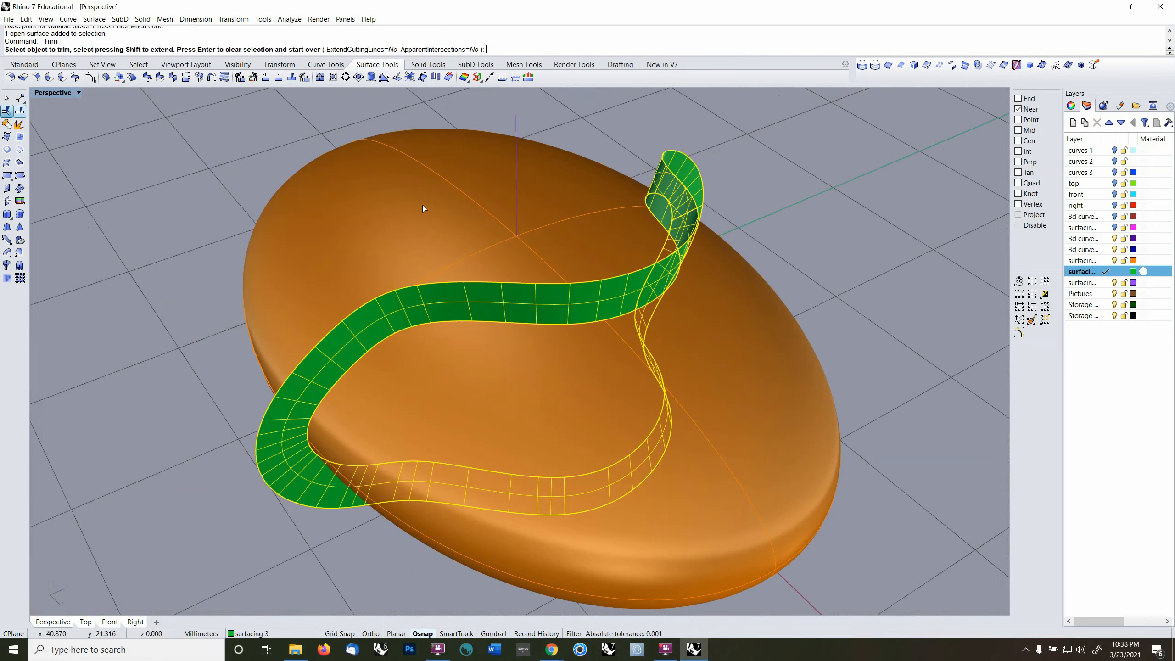
{"action": "left_click", "coordinate": [728, 363]}
{"action": "right_click_drag", "start_coordinate": [693, 351], "coordinate": [668, 359]}
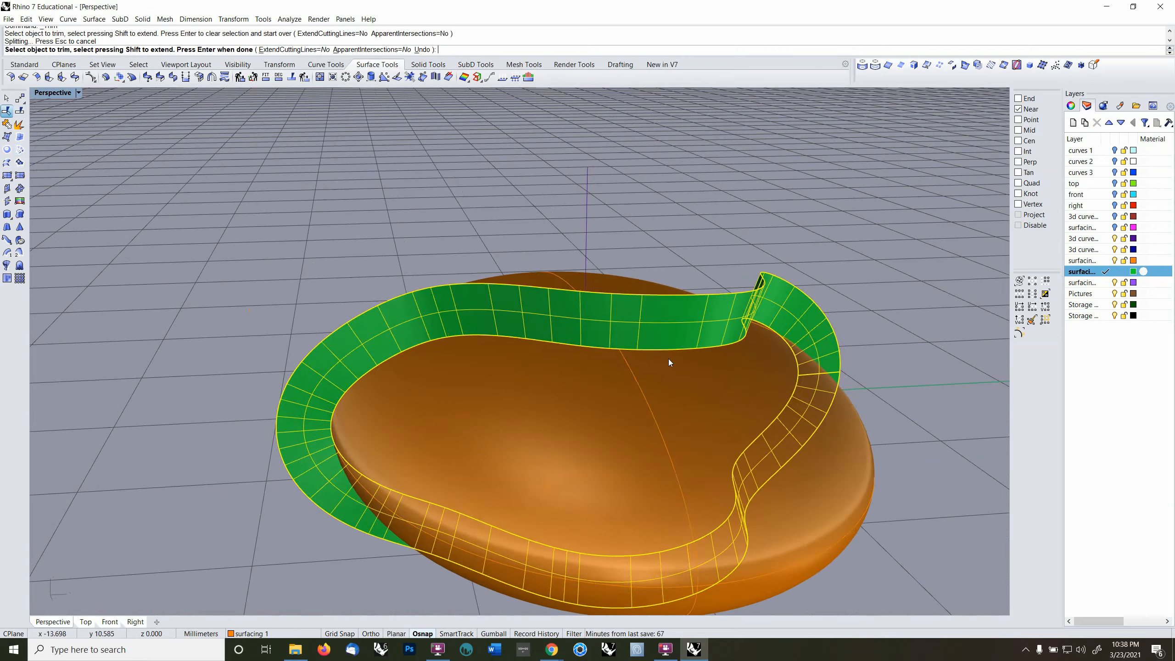
{"action": "right_click", "coordinate": [661, 353]}
- Trim the ellipsoid with the projected curve as the cutting object, removing the portion on its positive X side
{"action": "left_click", "coordinate": [662, 352]}
{"action": "left_click", "coordinate": [664, 350]}
{"action": "left_click", "coordinate": [664, 351]}
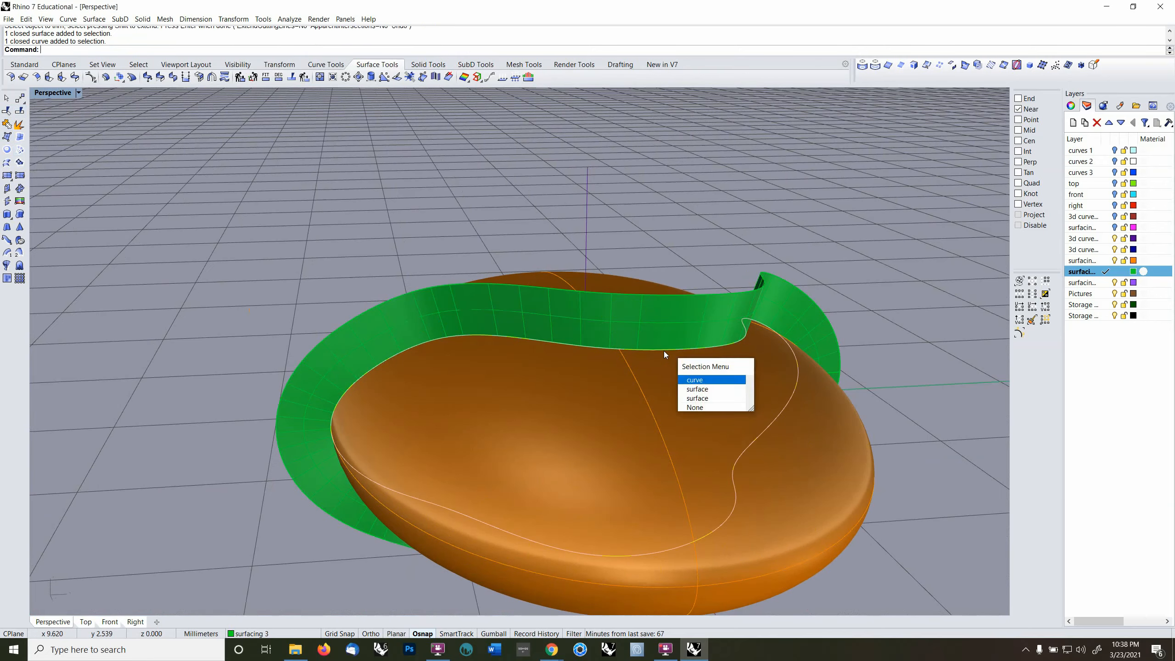
{"action": "right_click_drag", "start_coordinate": [663, 353], "coordinate": [661, 376]}
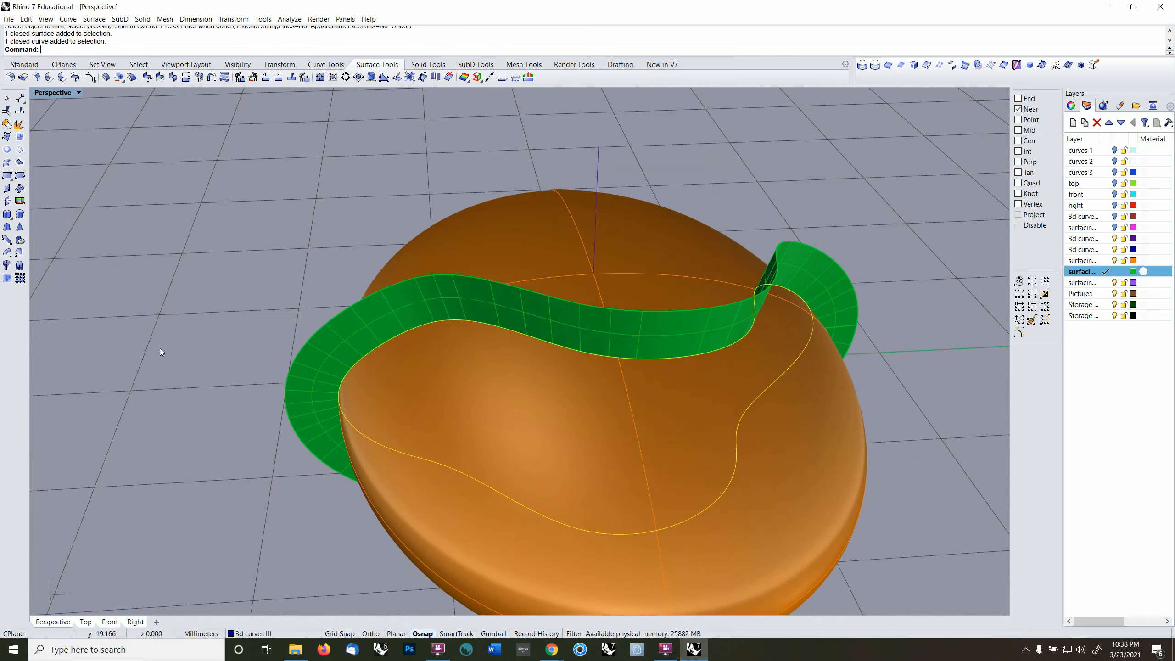
{"action": "left_click", "coordinate": [8, 112]}
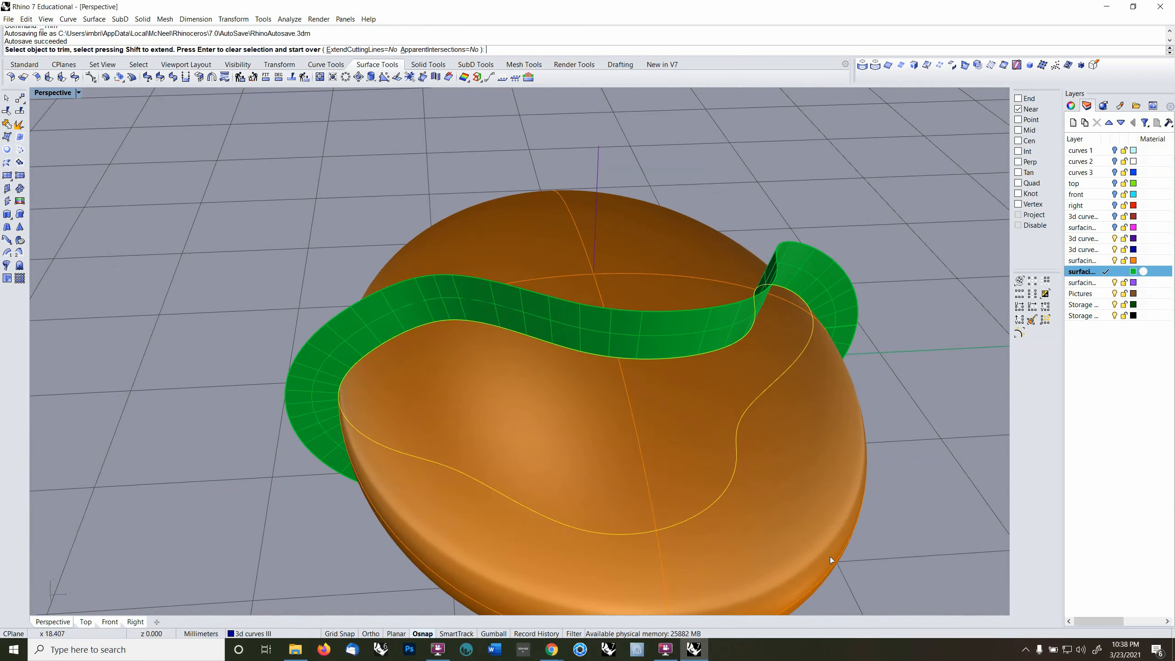
{"action": "left_click", "coordinate": [816, 539]}
{"action": "right_click", "coordinate": [816, 538]}
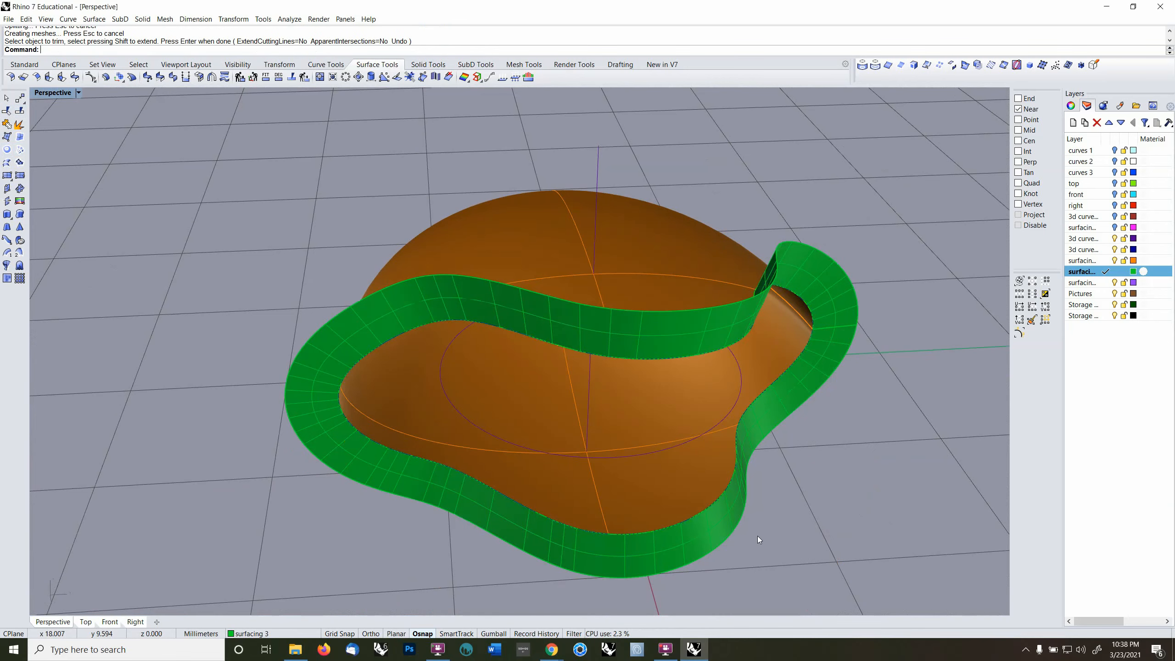
- Try joining the trimmed ellipsoid and the fin surface into one polysurface
{"action": "right_click_drag", "start_coordinate": [532, 495], "coordinate": [622, 439]}
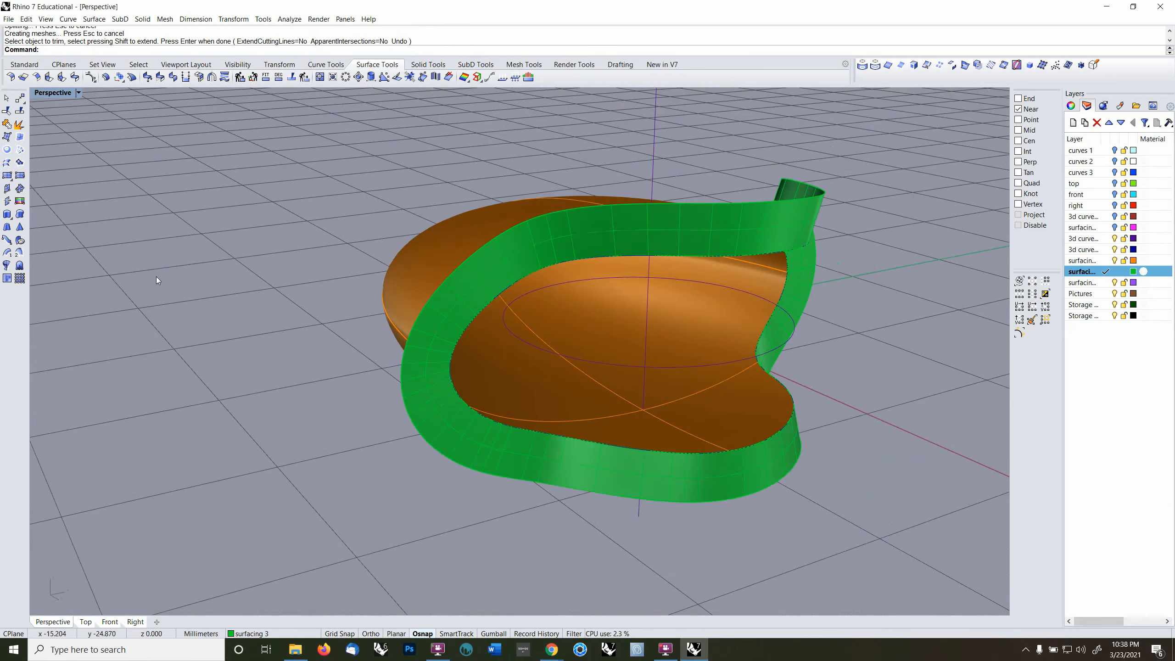
{"action": "left_click", "coordinate": [7, 124]}
{"action": "left_click", "coordinate": [502, 243]}
{"action": "left_click", "coordinate": [439, 227]}
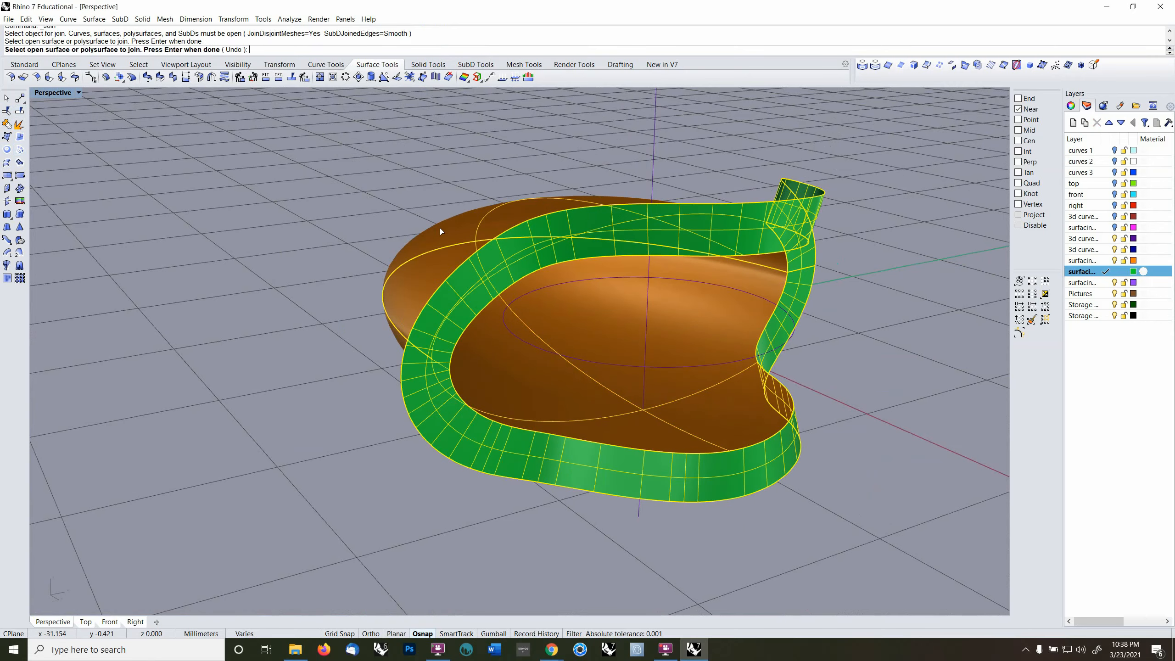
{"action": "right_click", "coordinate": [440, 229]}
{"action": "right_click_drag", "start_coordinate": [440, 228], "coordinate": [527, 253]}
- Undo the join and the ellipsoid trim, and clear the selection
{"action": "key", "text": "ctrl+z"}
{"action": "key", "text": "ctrl+z"}
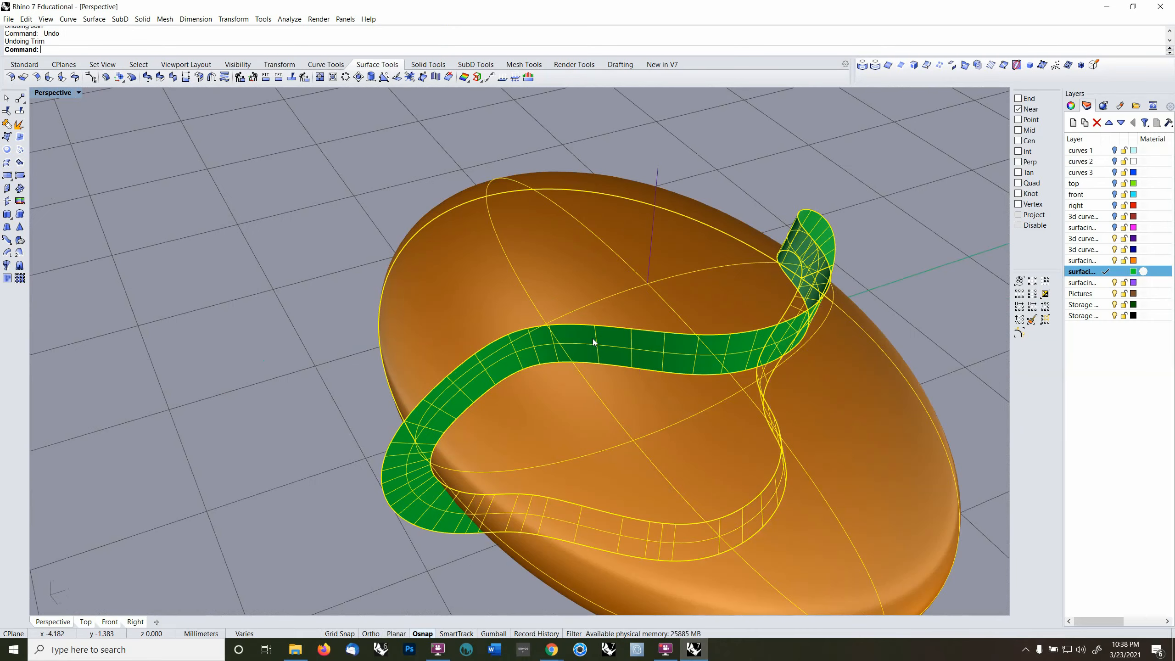
{"action": "left_click", "coordinate": [233, 366]}
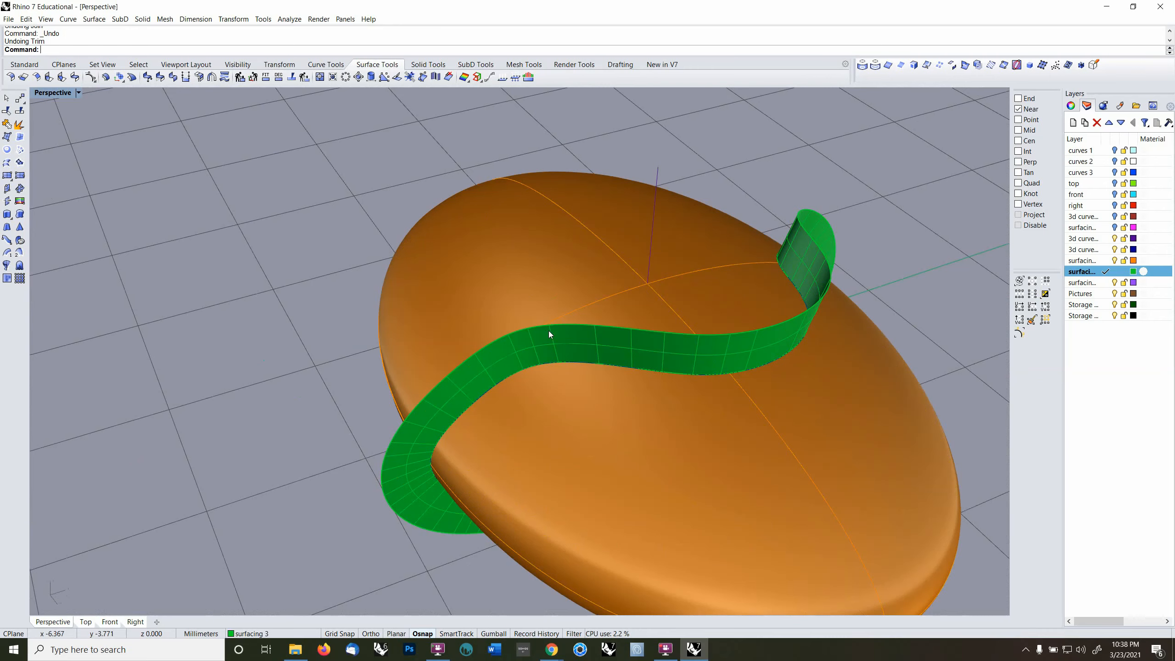
- Compare the control points of the projected curve and the fin surface by displaying them on both objects, and hide them again
{"action": "left_click", "coordinate": [564, 345]}
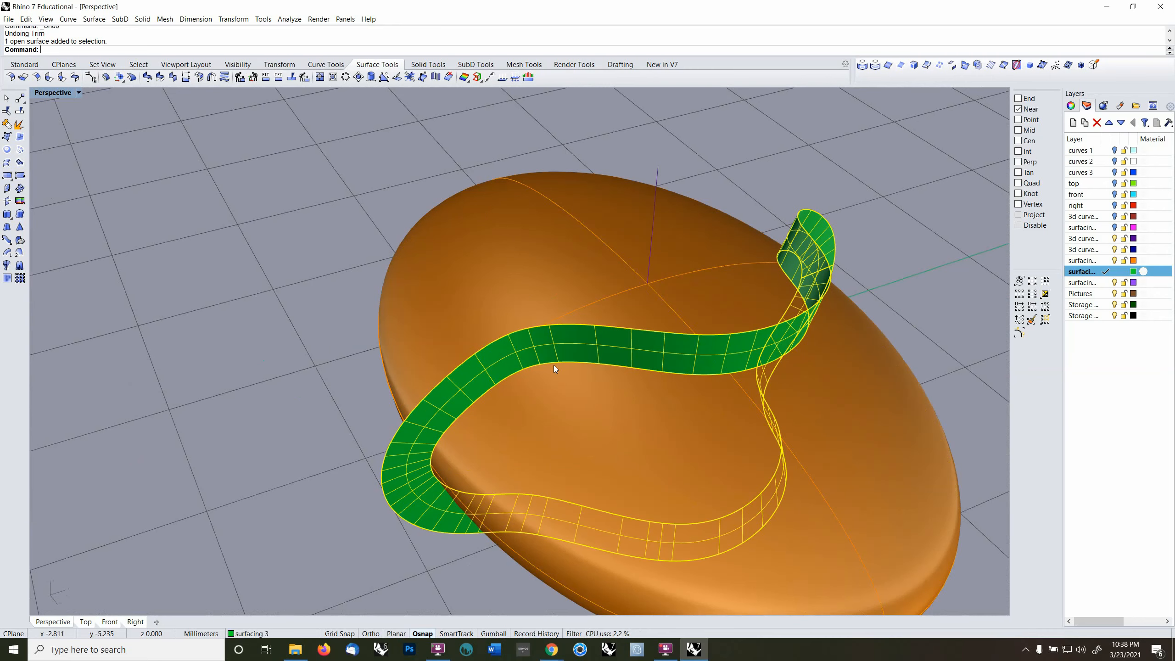
{"action": "left_click", "coordinate": [556, 362]}
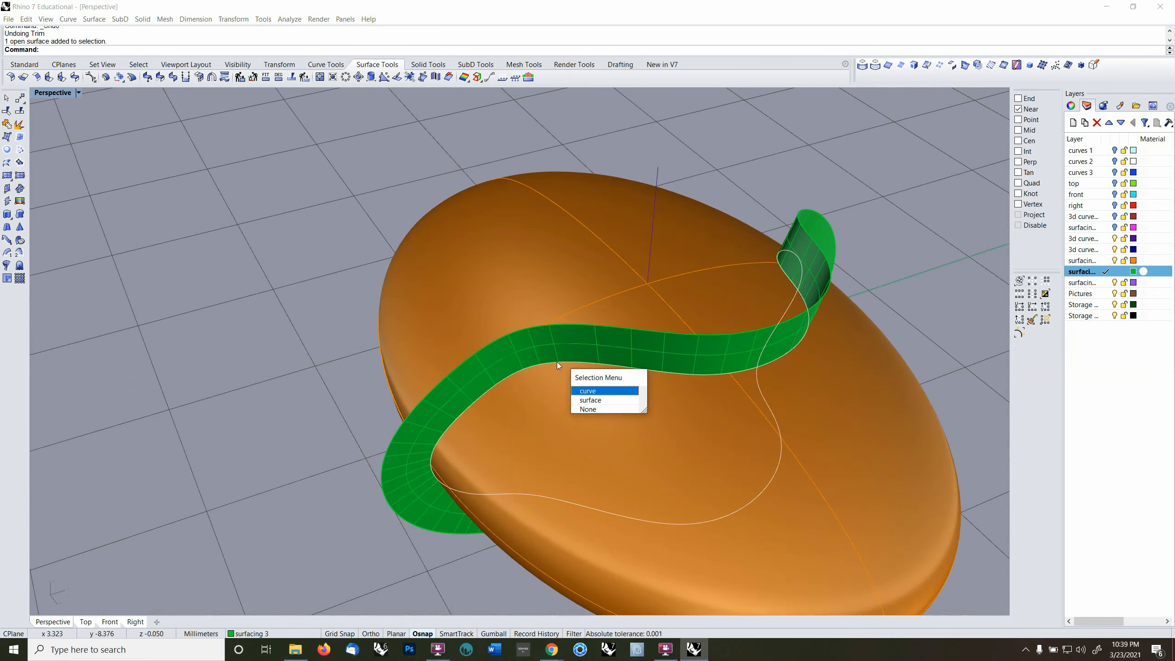
{"action": "right_click", "coordinate": [557, 362]}
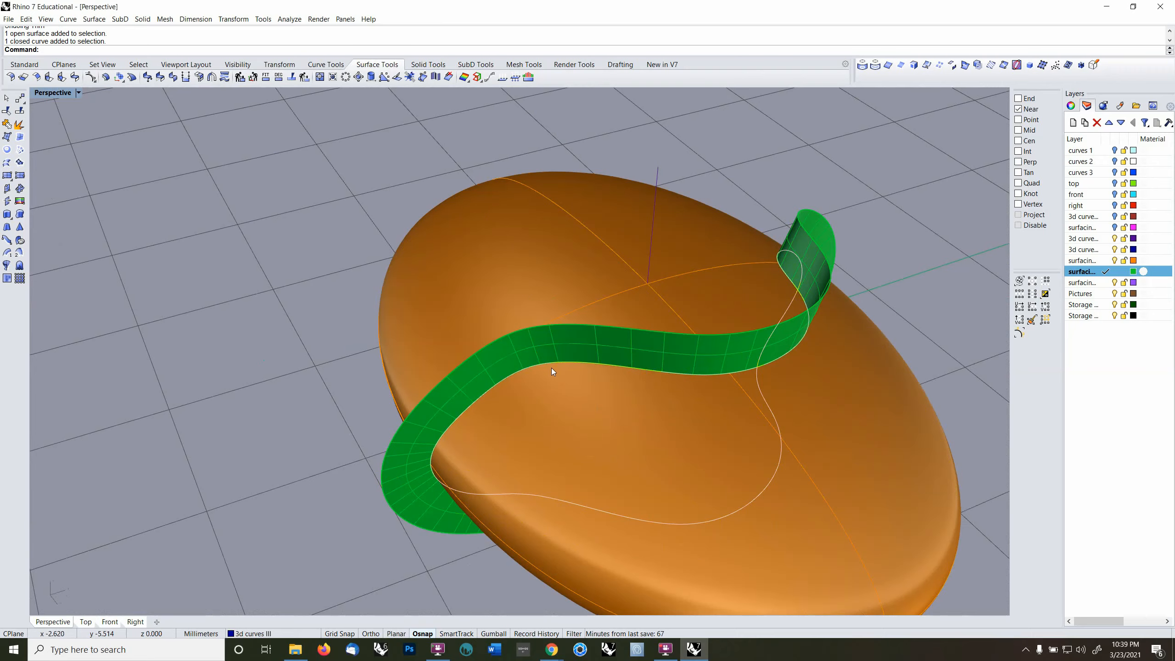
{"action": "key", "text": "F10"}
{"action": "mouse_move", "coordinate": [600, 379]}
{"action": "right_mouse_down"}
{"action": "mouse_move", "coordinate": [582, 360]}
{"action": "mouse_move", "coordinate": [594, 375]}
{"action": "right_mouse_up"}
{"action": "left_click", "coordinate": [620, 364]}
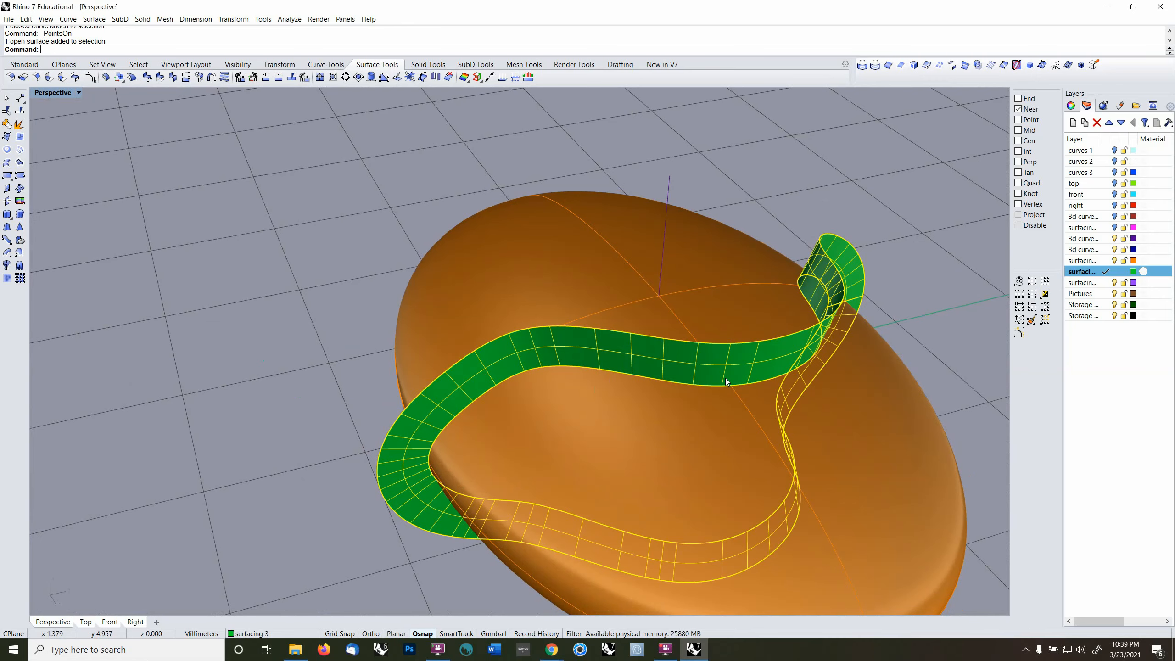
{"action": "key", "text": "F10"}
{"action": "right_click_drag", "start_coordinate": [725, 379], "coordinate": [703, 389]}
{"action": "left_click", "coordinate": [714, 397]}
{"action": "right_click", "coordinate": [714, 397]}
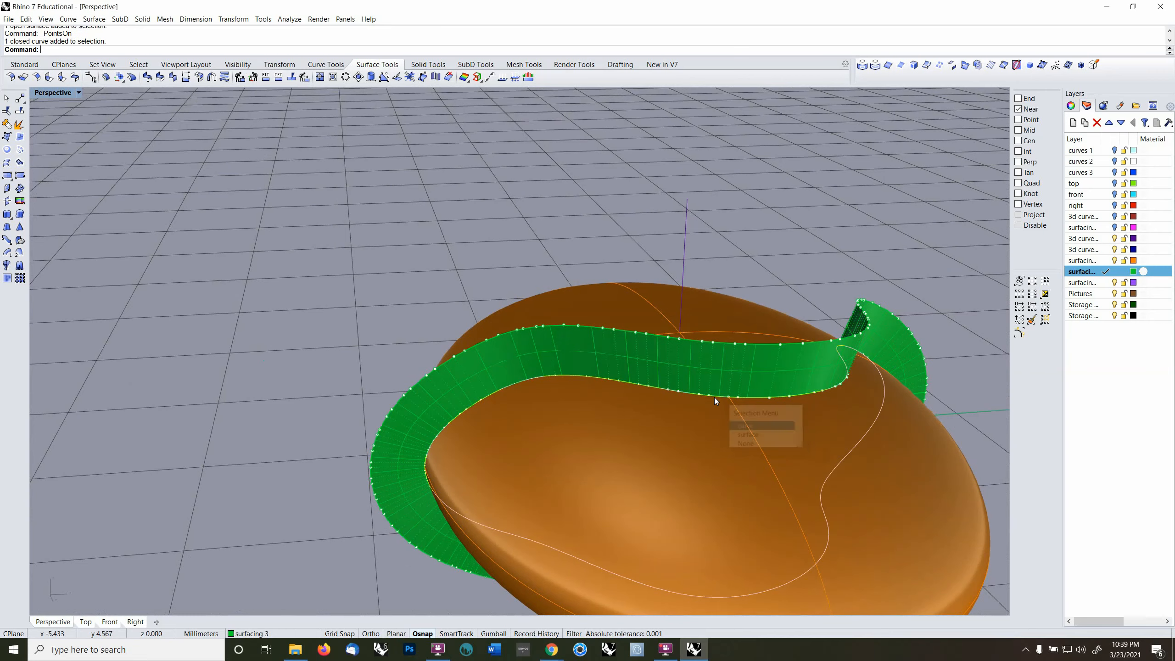
{"action": "key", "text": "F10"}
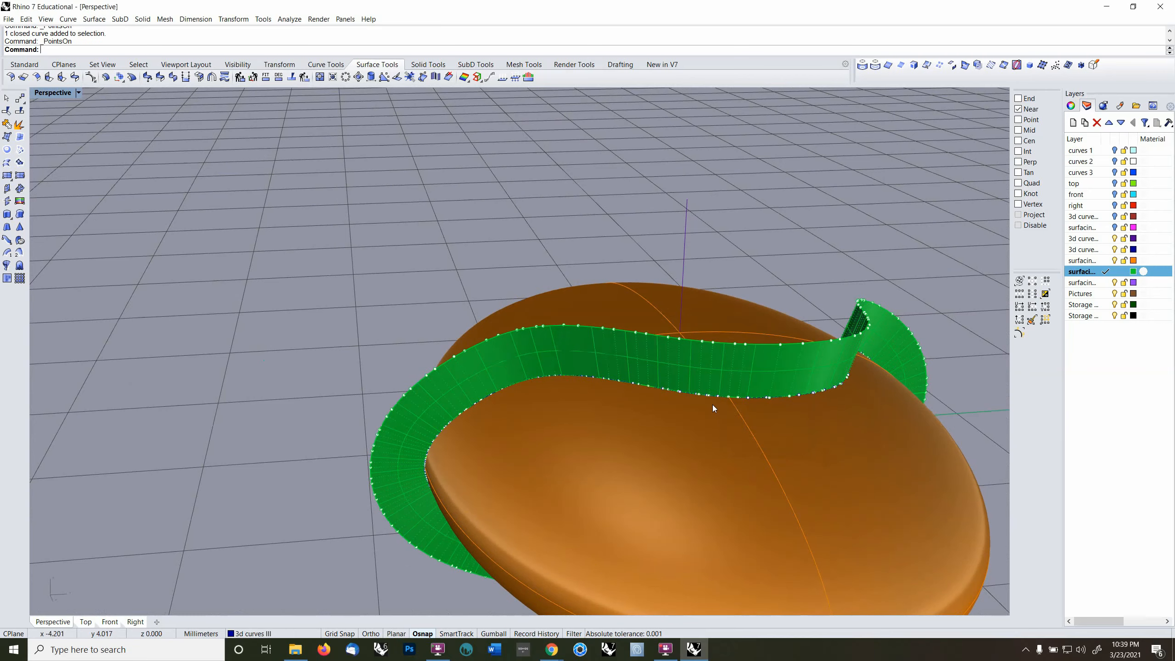
{"action": "key", "text": "Escape"}
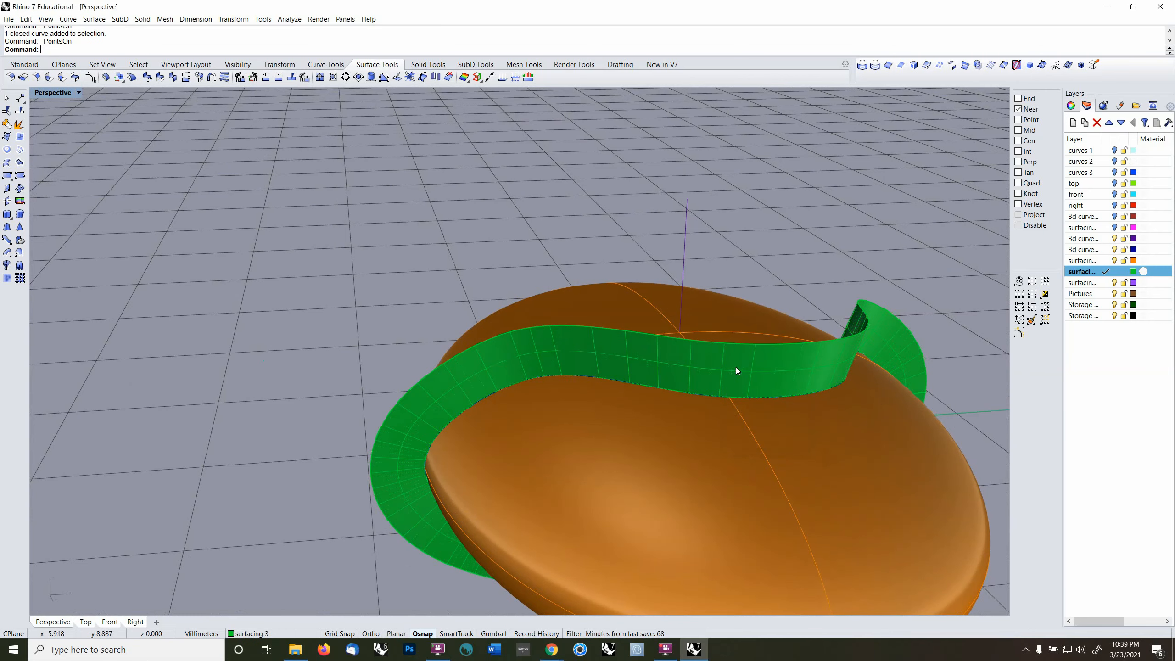
- Duplicate the fin surface's outer edge as a curve on the 3d curves III layer
{"action": "right_click_drag", "start_coordinate": [736, 369], "coordinate": [775, 371]}
{"action": "left_click", "coordinate": [714, 400]}
{"action": "left_click", "coordinate": [703, 442]}
{"action": "left_click", "coordinate": [748, 344]}
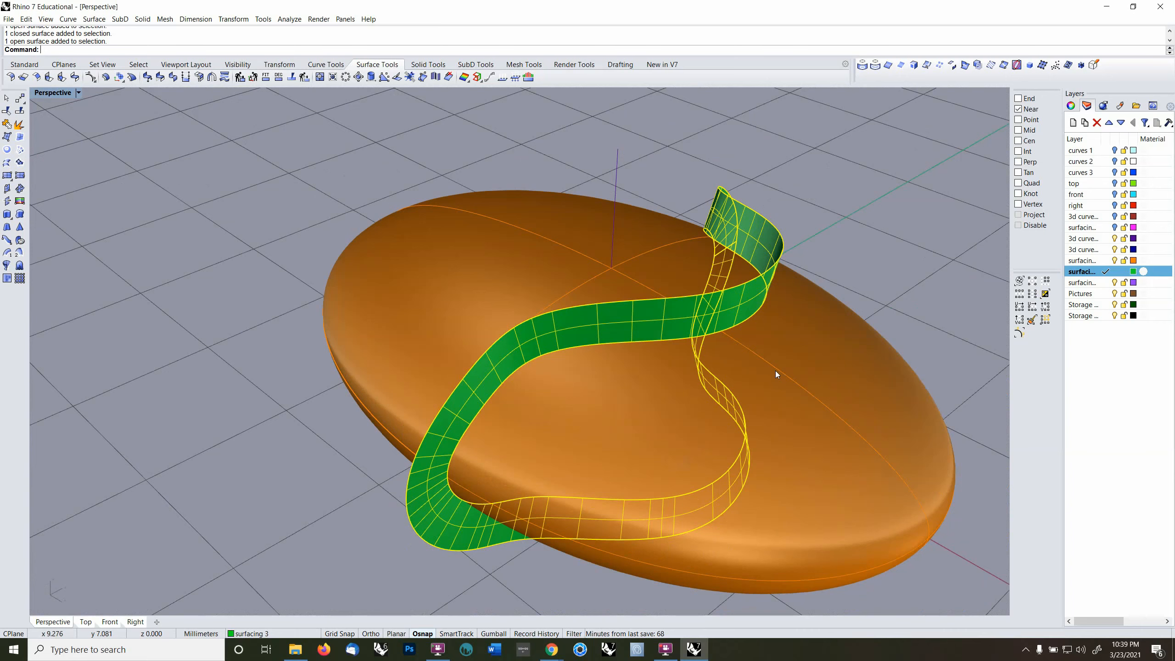
{"action": "left_click", "coordinate": [888, 65]}
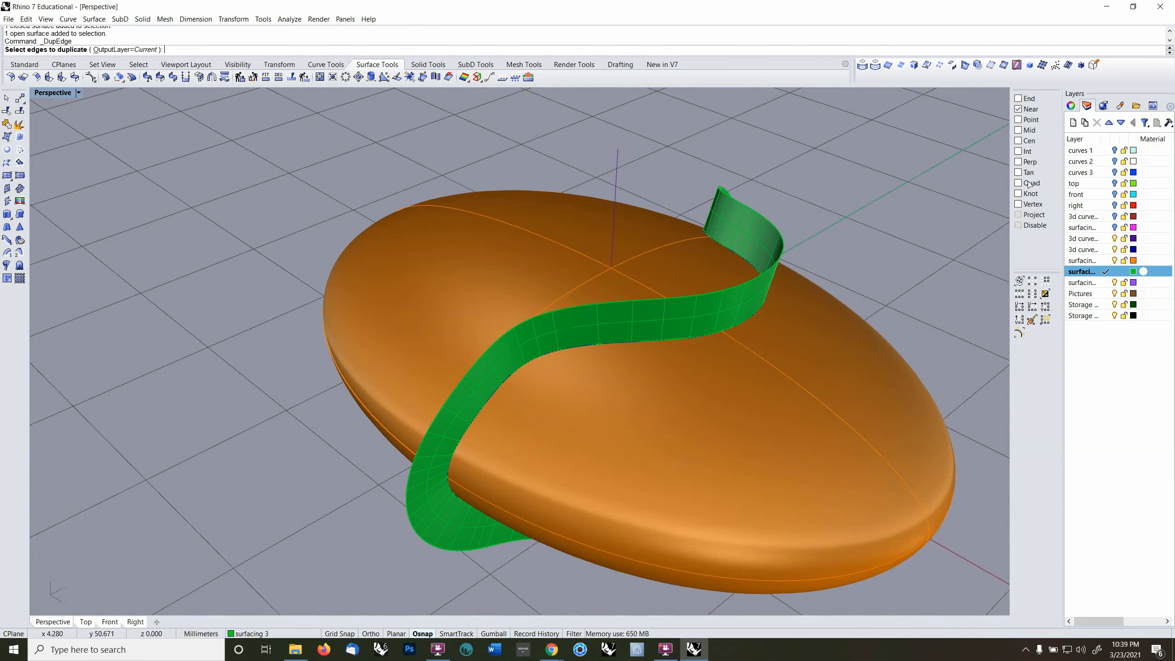
{"action": "left_click", "coordinate": [1105, 251]}
{"action": "left_click", "coordinate": [748, 300]}
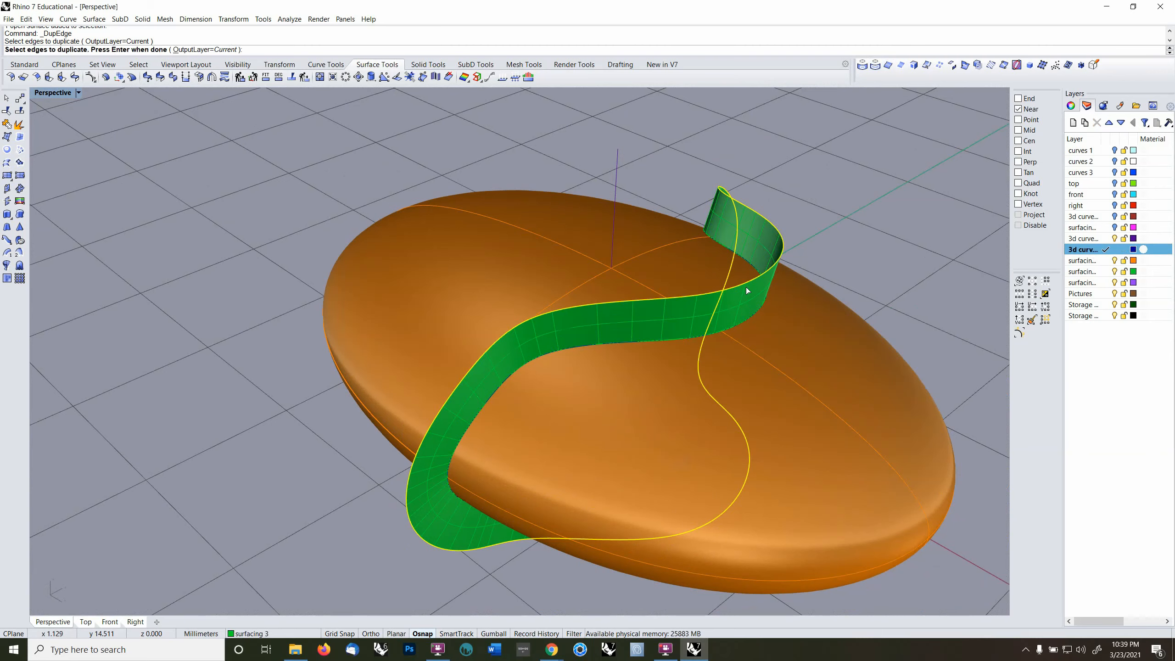
{"action": "key", "text": "Return"}
- Try deleting the fin surface and picking the projected curve on the ellipsoid, and undo the deletion
{"action": "left_click", "coordinate": [748, 301]}
{"action": "key", "text": "Delete"}
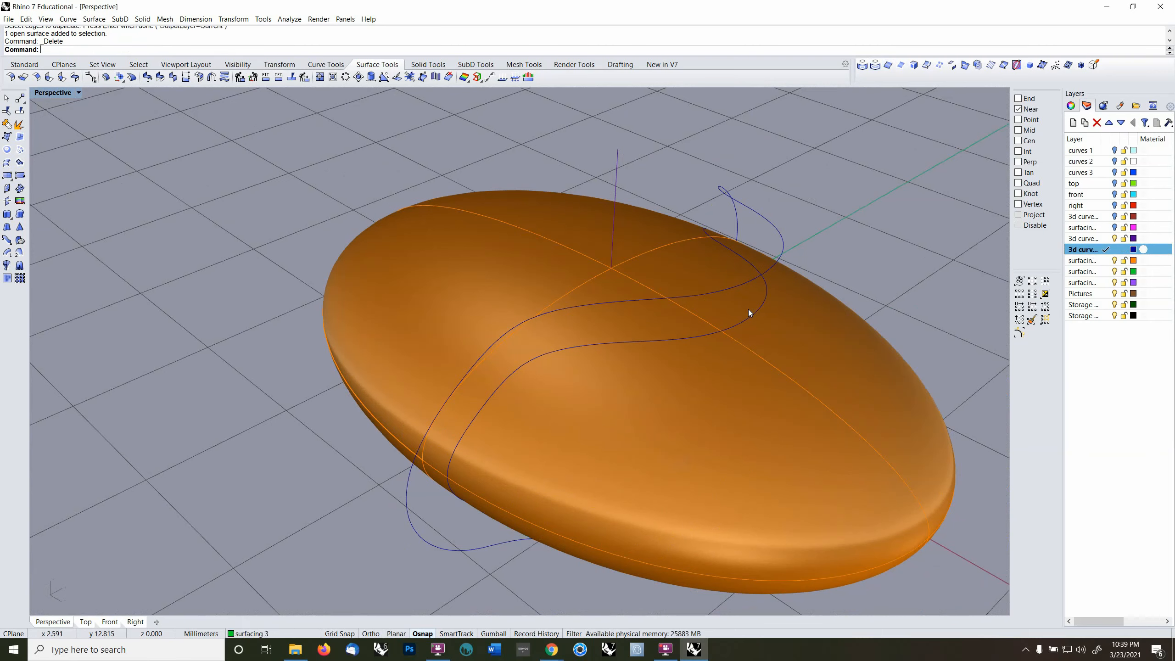
{"action": "left_click", "coordinate": [745, 325]}
{"action": "left_click", "coordinate": [746, 322]}
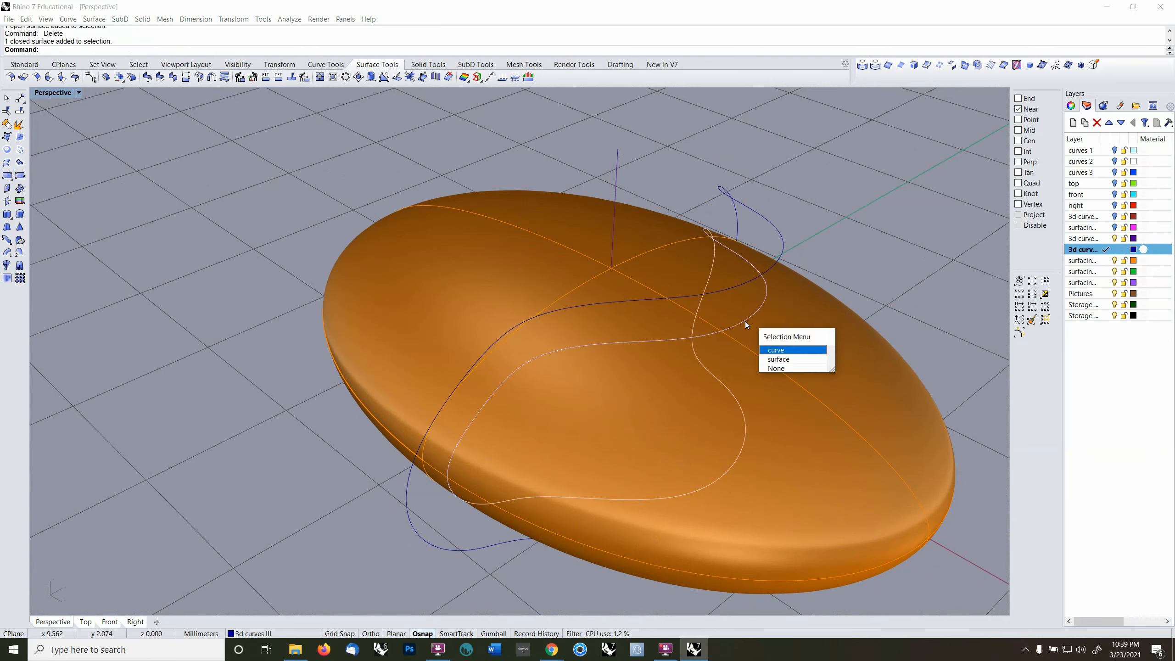
{"action": "left_click", "coordinate": [886, 200]}
{"action": "key", "text": "ctrl+z"}
- Create a section curve across the fin surface with a section line running along the X axis through the ellipsoid
{"action": "right_click_drag", "start_coordinate": [718, 387], "coordinate": [727, 312]}
{"action": "left_click", "coordinate": [722, 320]}
{"action": "scroll", "coordinate": [715, 329], "scroll_direction": "down", "scroll_amount": 4}
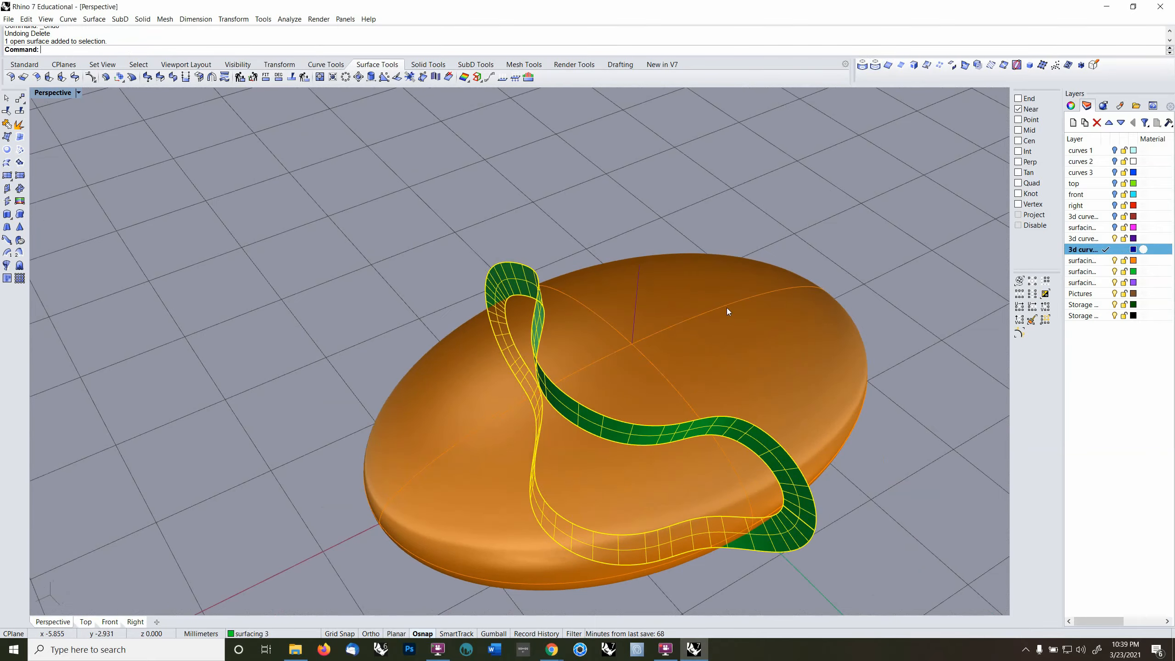
{"action": "left_click", "coordinate": [1003, 65]}
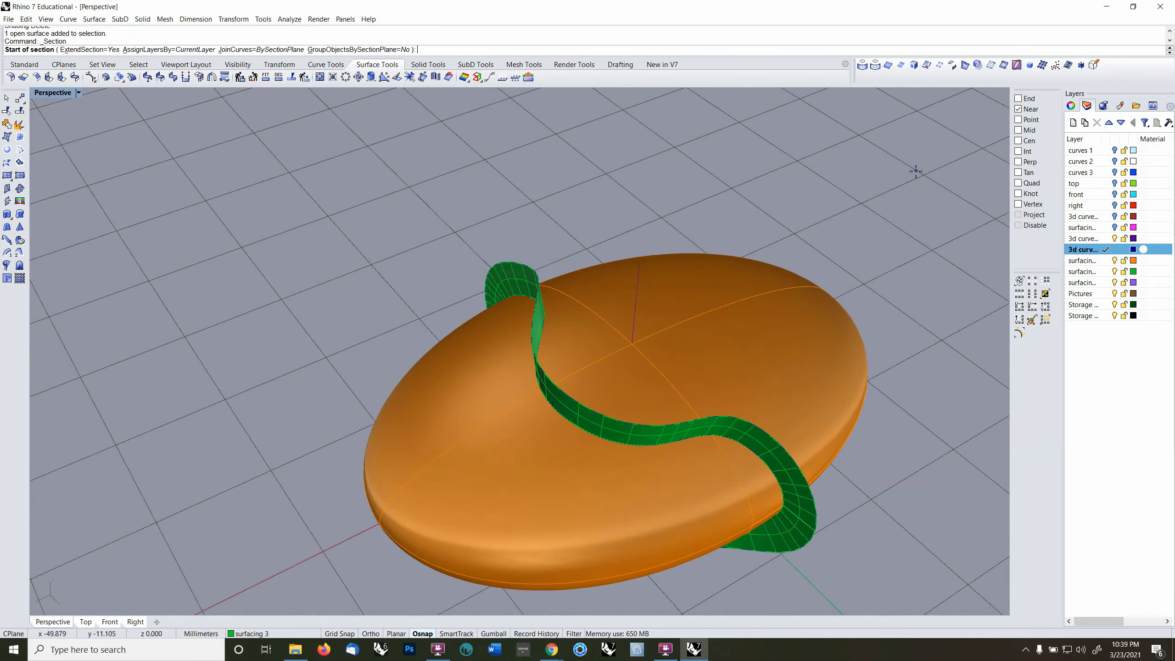
{"action": "scroll", "coordinate": [916, 173], "scroll_direction": "down", "scroll_amount": 3}
{"action": "scroll", "coordinate": [900, 192], "scroll_direction": "up", "scroll_amount": 1}
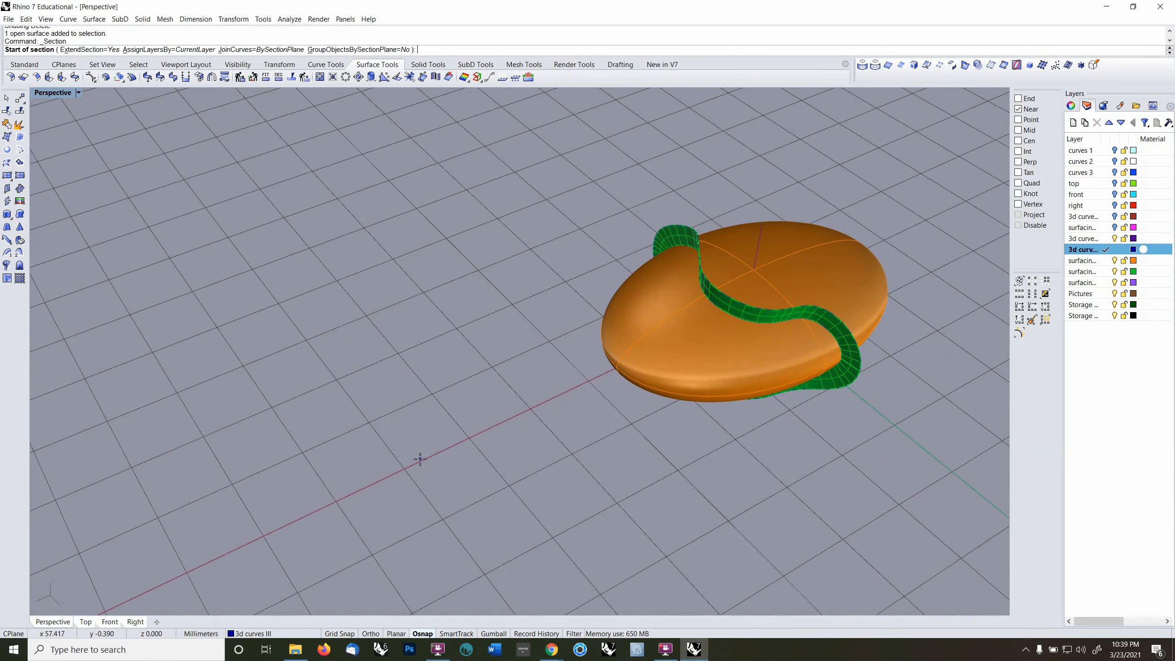
{"action": "type", "text": "s"}
{"action": "key", "text": "F9"}
{"action": "left_click", "coordinate": [469, 438]}
{"action": "key", "text": "F9"}
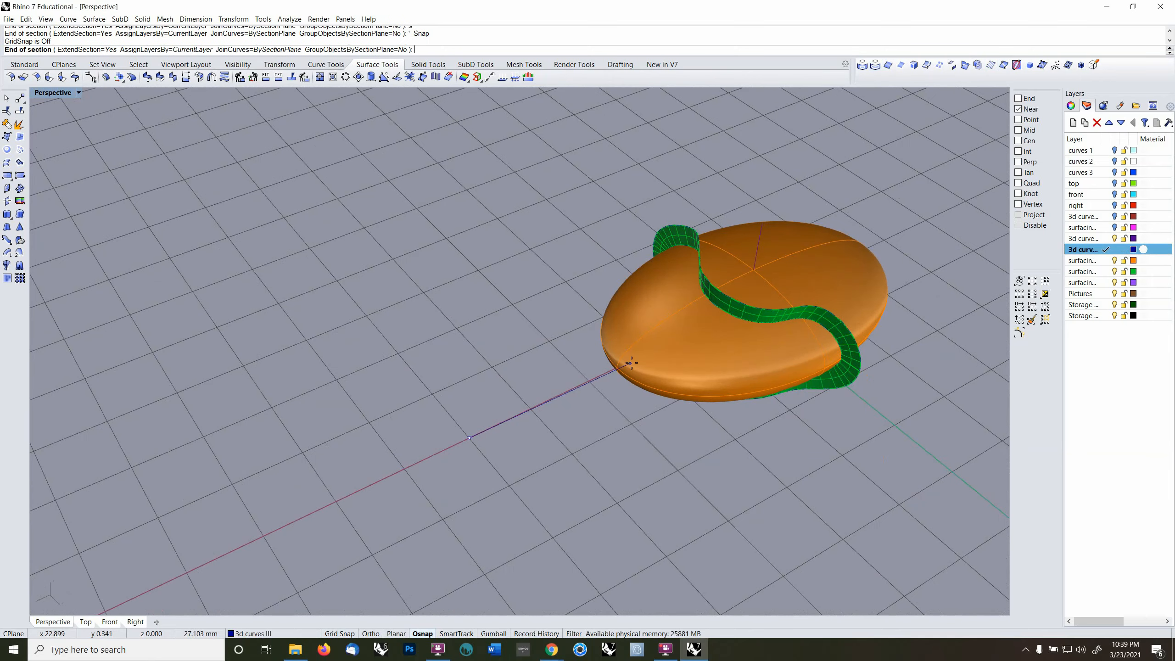
{"action": "left_click", "coordinate": [884, 185], "text": "shift"}
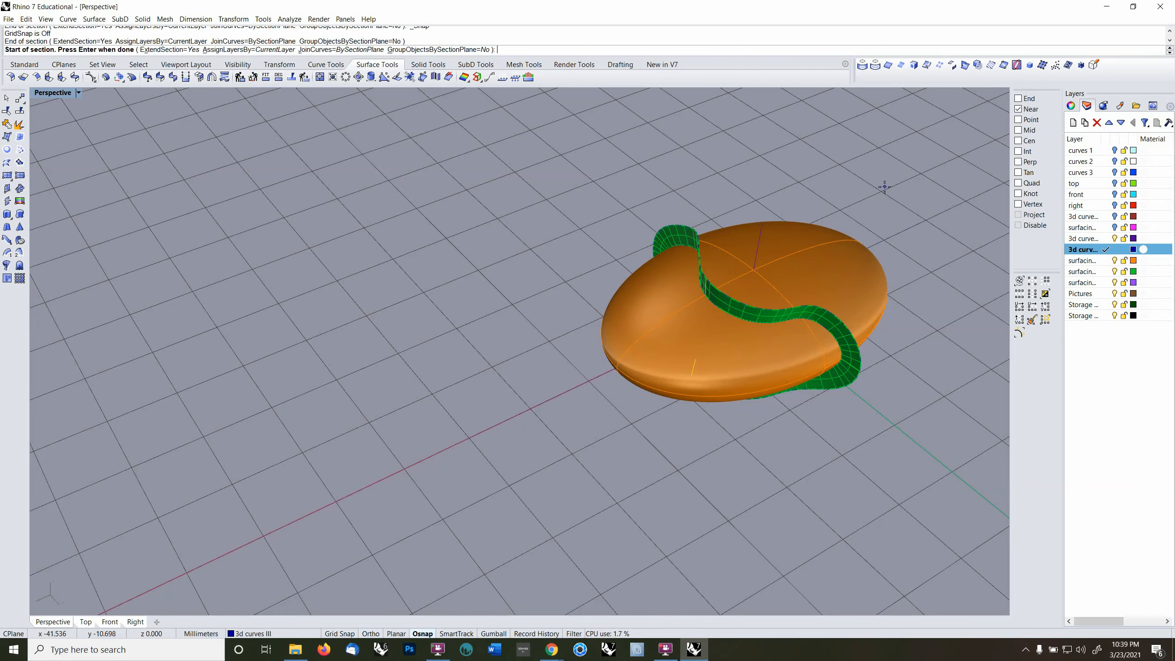
{"action": "right_click", "coordinate": [773, 340]}
- Delete the fin surface, keeping the projected curve, the duplicated outer edge and the section curve
{"action": "right_click_drag", "start_coordinate": [721, 379], "coordinate": [781, 348]}
{"action": "scroll", "coordinate": [781, 348], "scroll_direction": "up", "scroll_amount": 6}
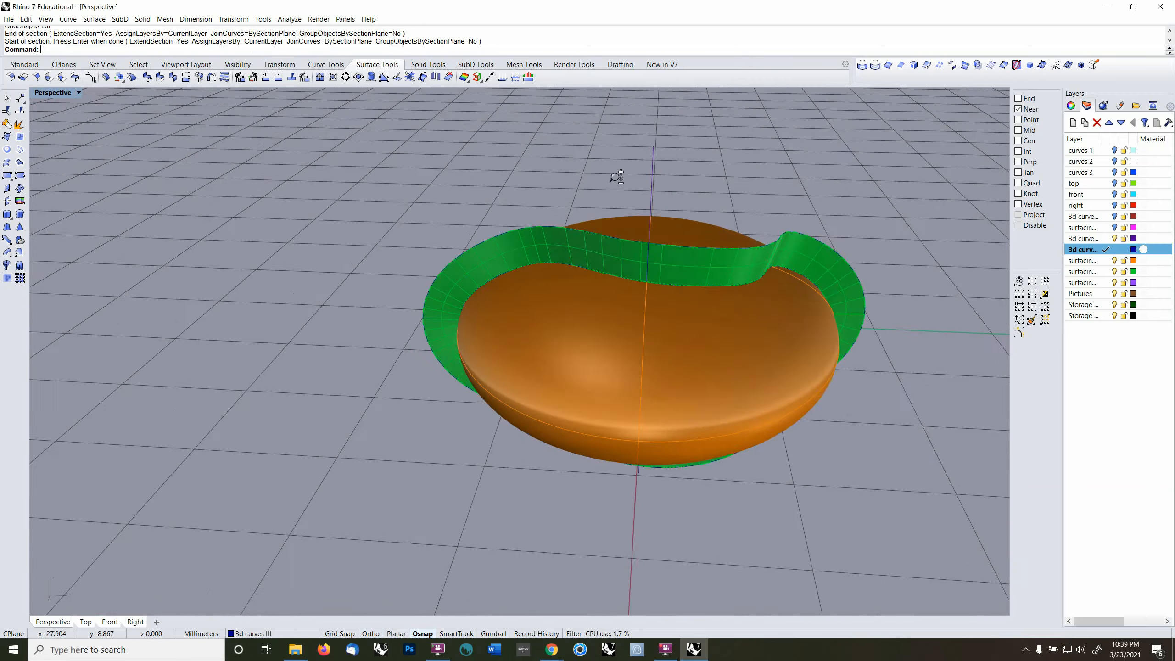
{"action": "left_click", "coordinate": [697, 305]}
{"action": "key", "text": "Delete"}
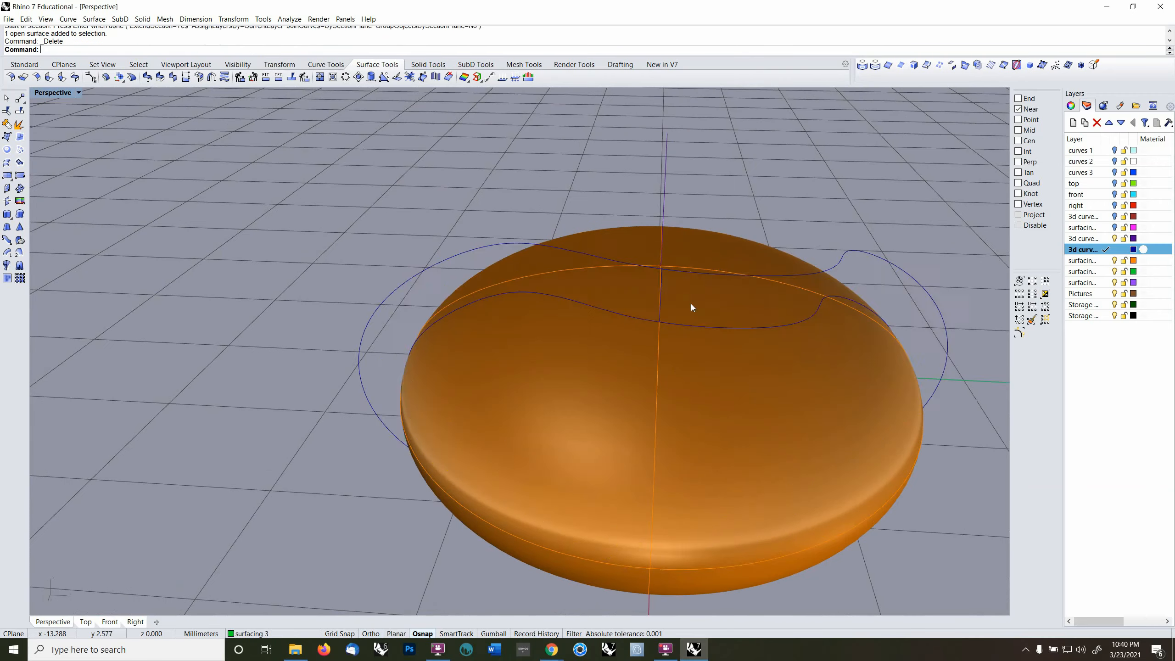
- Select the projected curve and the duplicated outer edge curve and start rebuilding them with a point count of 36
{"action": "right_click_drag", "start_coordinate": [693, 305], "coordinate": [705, 325]}
{"action": "left_click", "coordinate": [705, 323]}
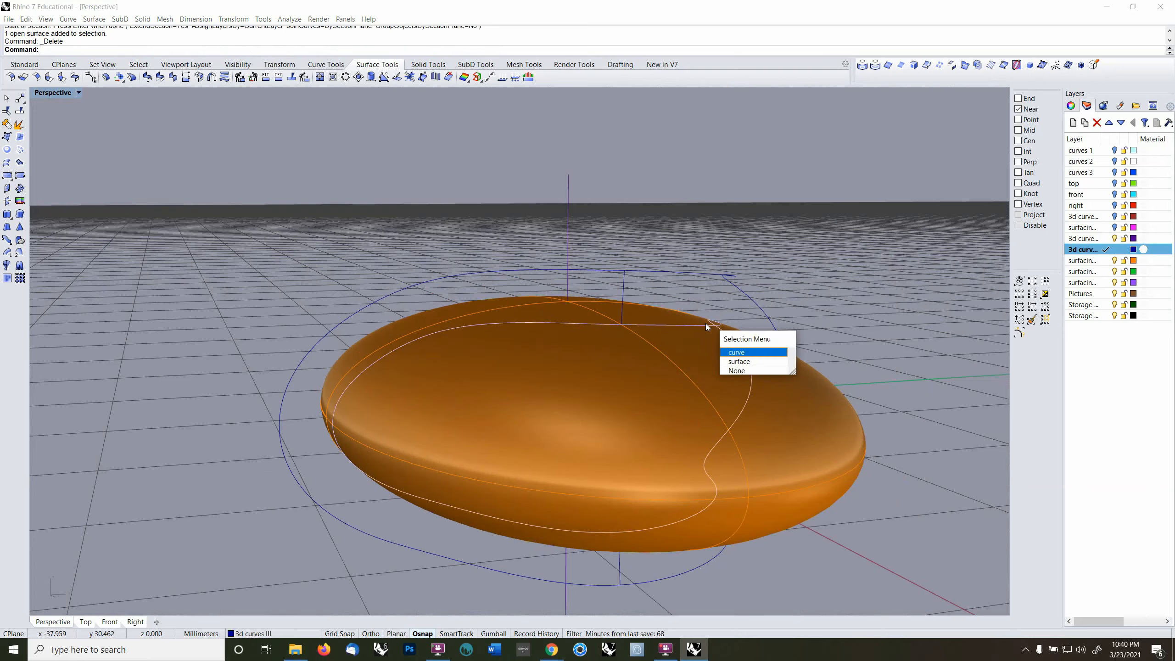
{"action": "right_click", "coordinate": [705, 323]}
{"action": "left_click", "coordinate": [699, 272], "text": "shift"}
{"action": "right_click_drag", "start_coordinate": [697, 286], "coordinate": [697, 311]}
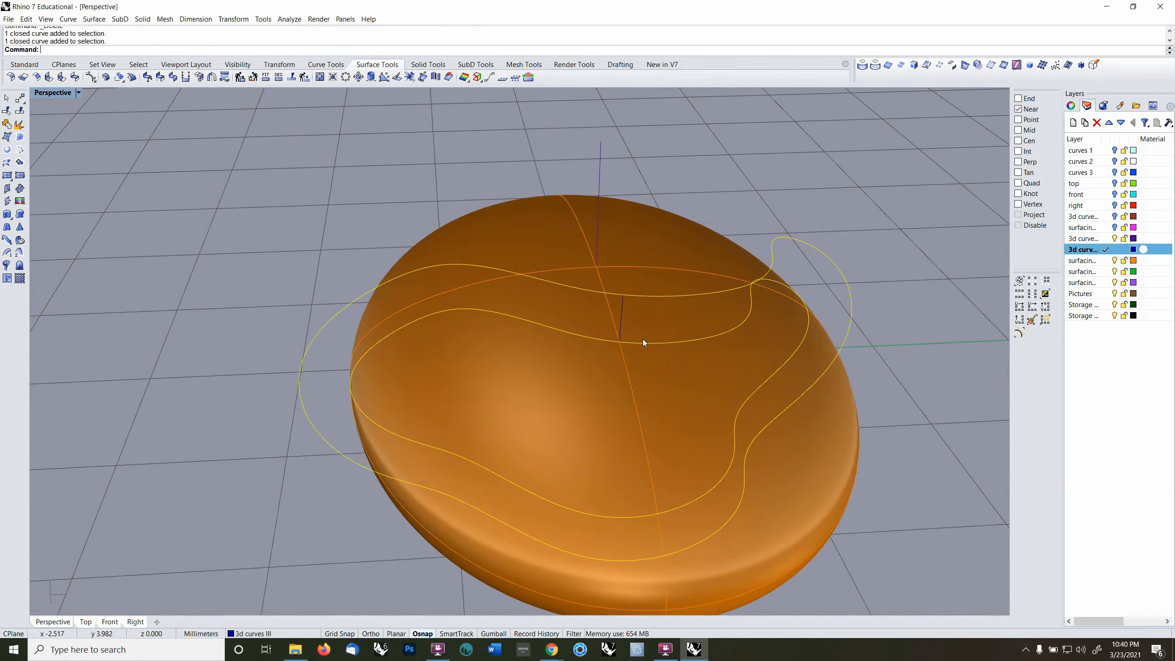
{"action": "right_click_drag", "start_coordinate": [634, 376], "coordinate": [649, 350]}
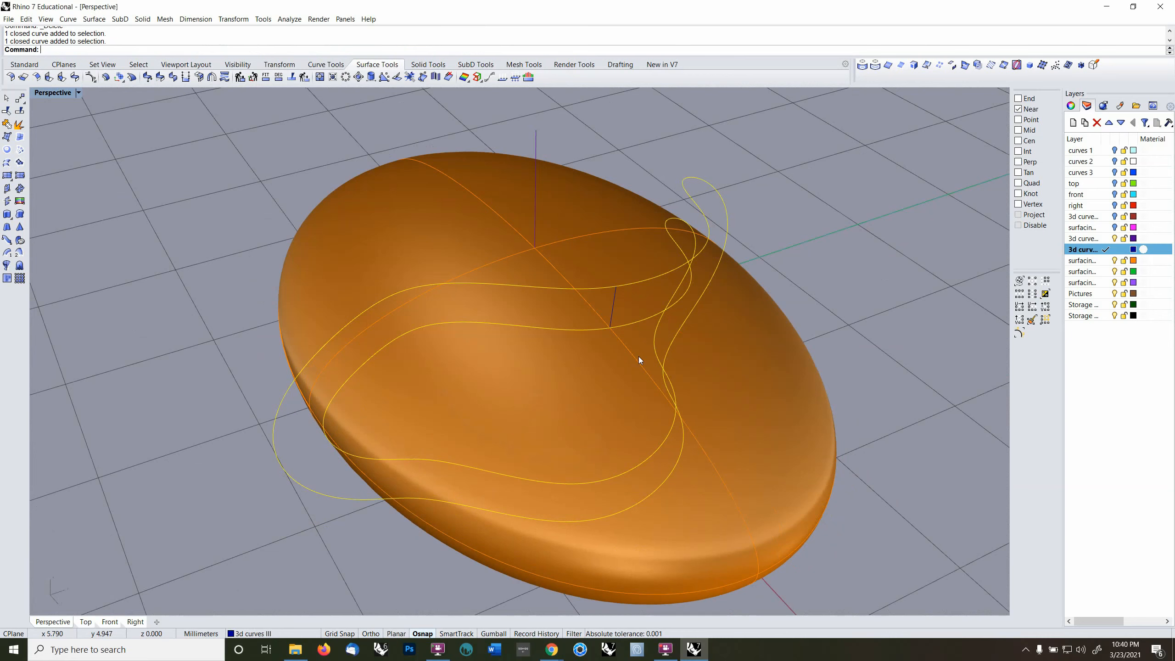
{"action": "type", "text": "rebuild"}
{"action": "key", "text": "Return"}
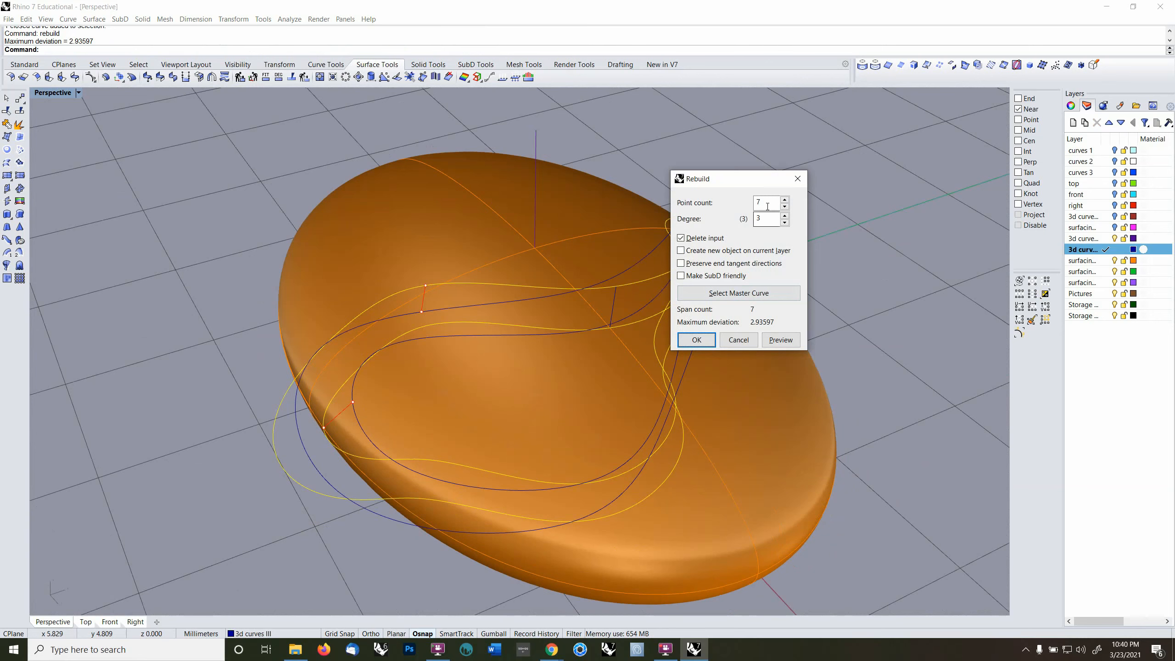
{"action": "type", "text": "36"}
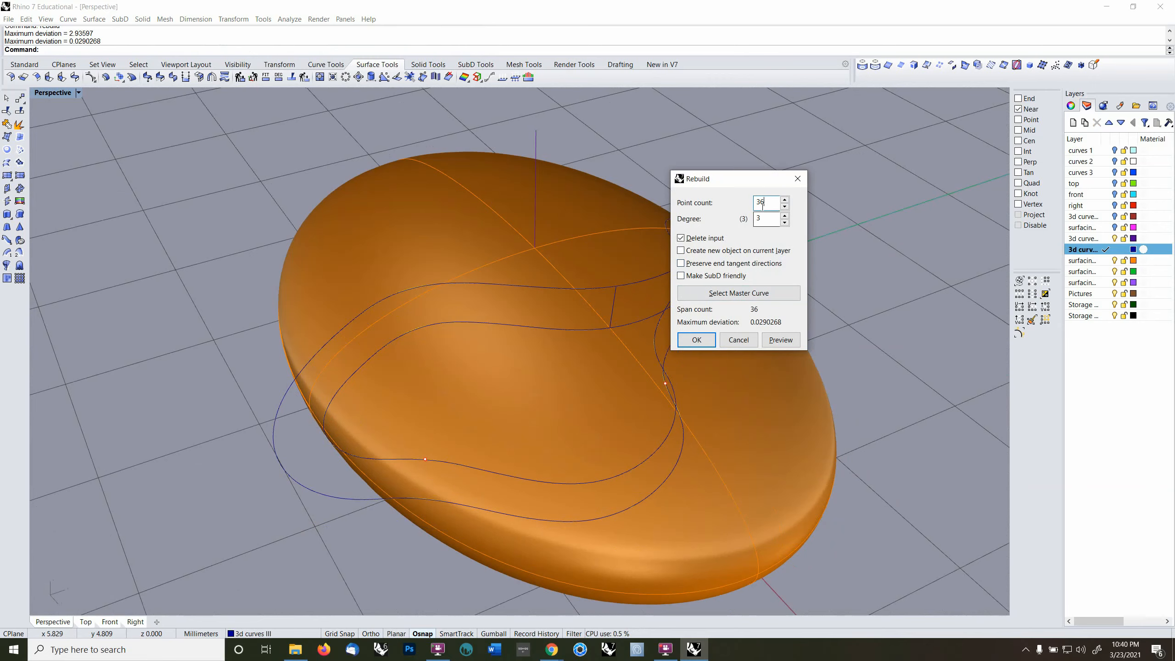
- Try a point count of 24 for the rebuild and inspect the curve deviation around the ellipsoid
{"action": "left_click_drag", "start_coordinate": [767, 203], "coordinate": [744, 203]}
{"action": "type", "text": "24"}
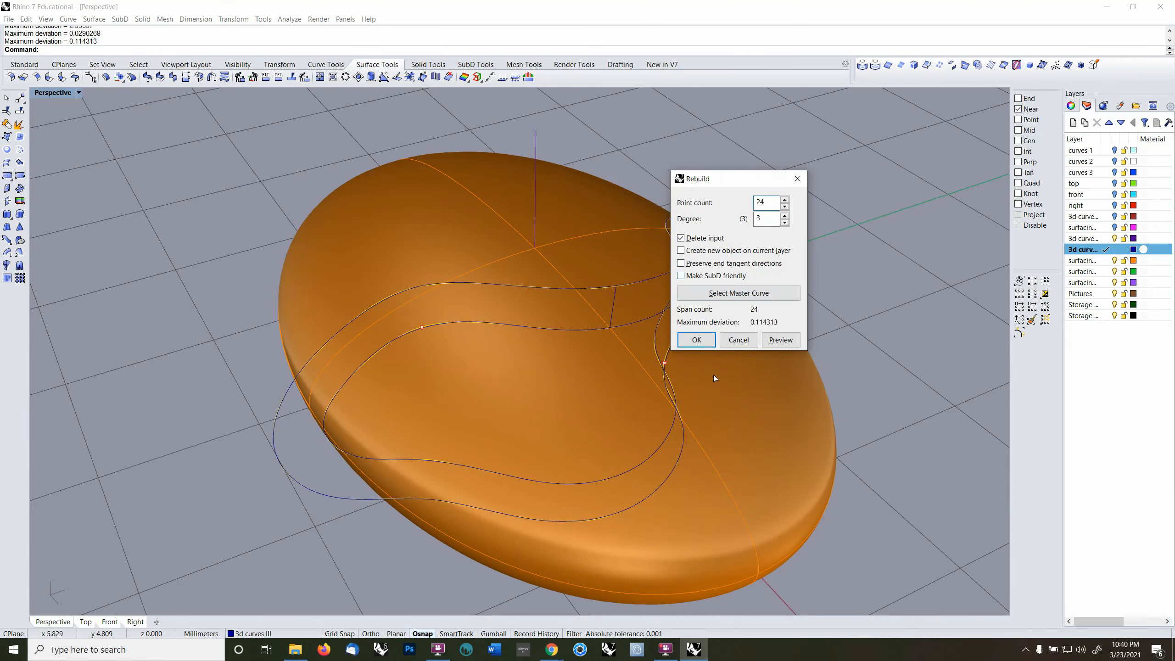
{"action": "right_click_drag", "start_coordinate": [714, 378], "coordinate": [697, 445]}
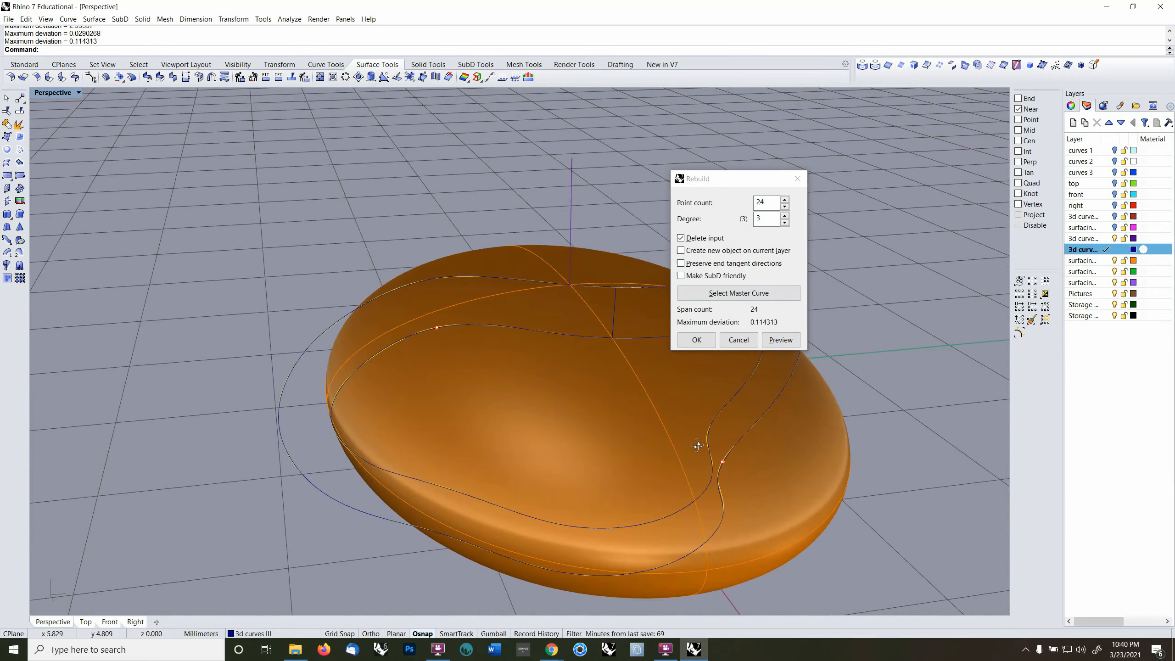
- Set the point count back to 36 and rebuild both closed curves
{"action": "left_click", "coordinate": [746, 207]}
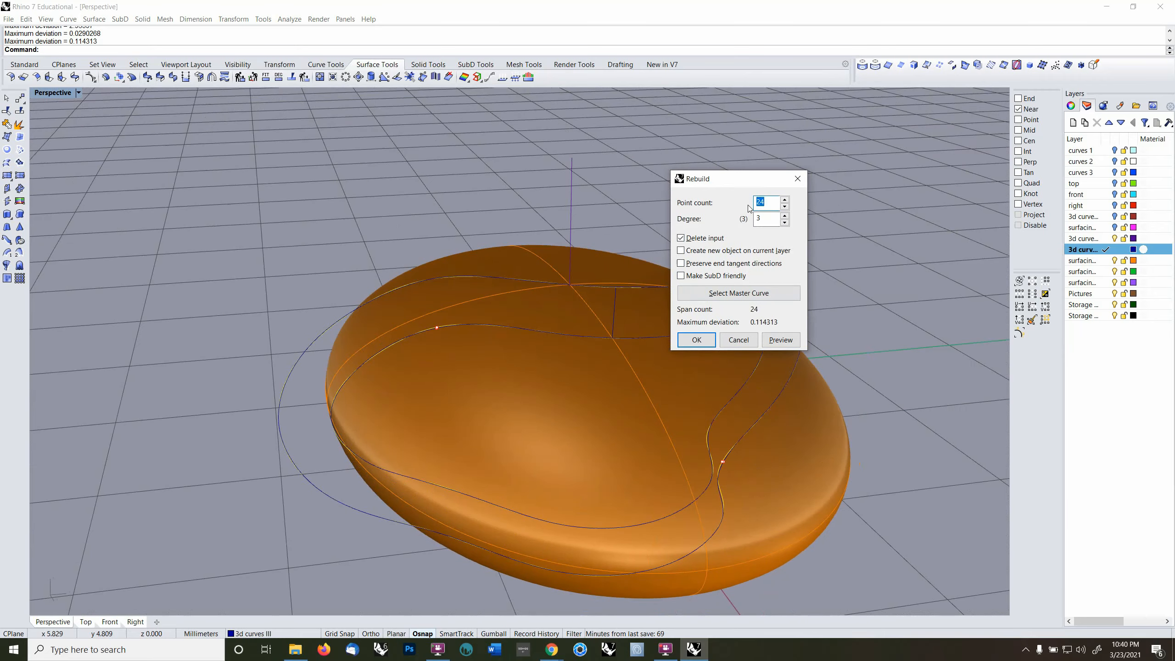
{"action": "type", "text": "36"}
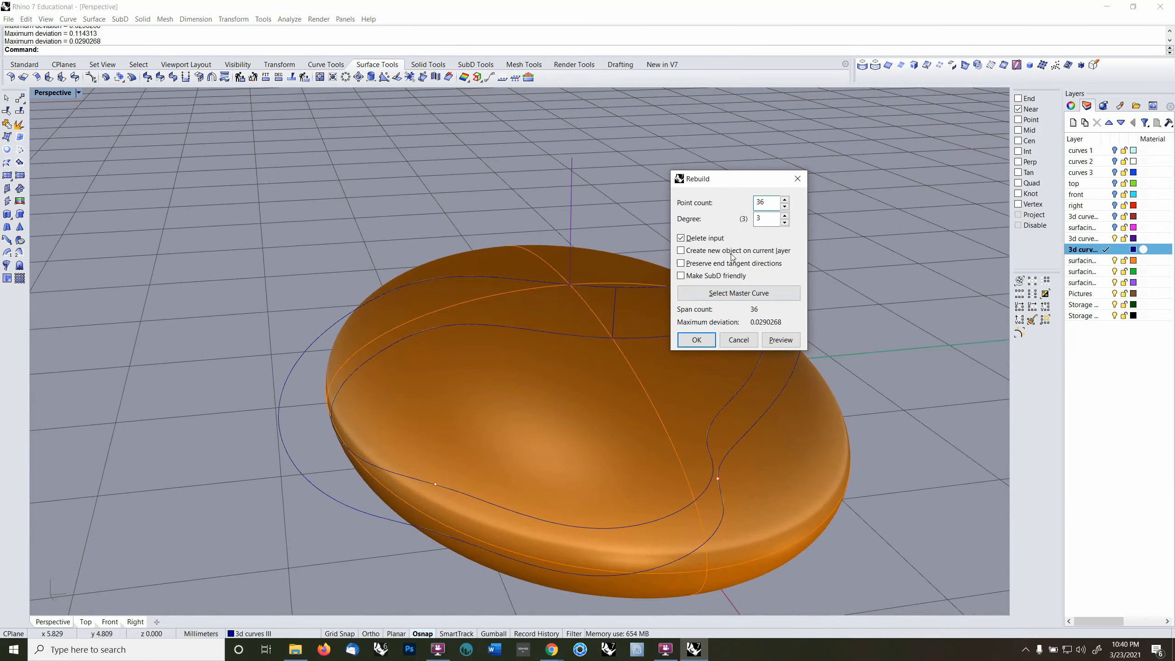
{"action": "left_click", "coordinate": [702, 340]}
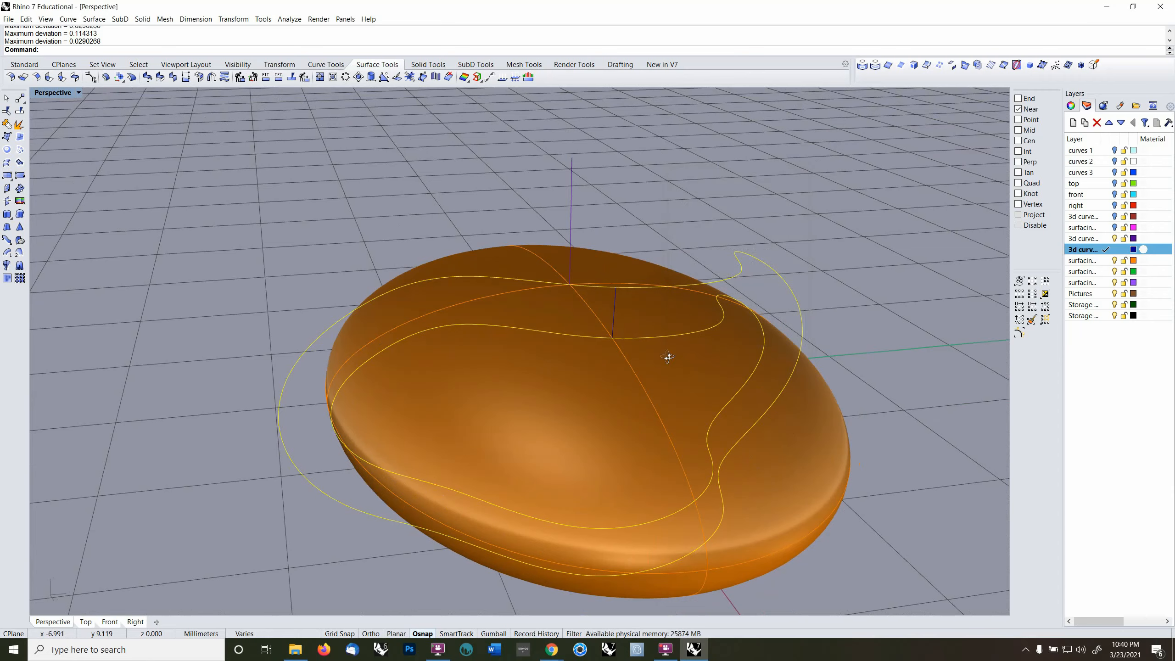
- Make the surfacing 4 layer the current layer
{"action": "right_click_drag", "start_coordinate": [668, 356], "coordinate": [675, 348]}
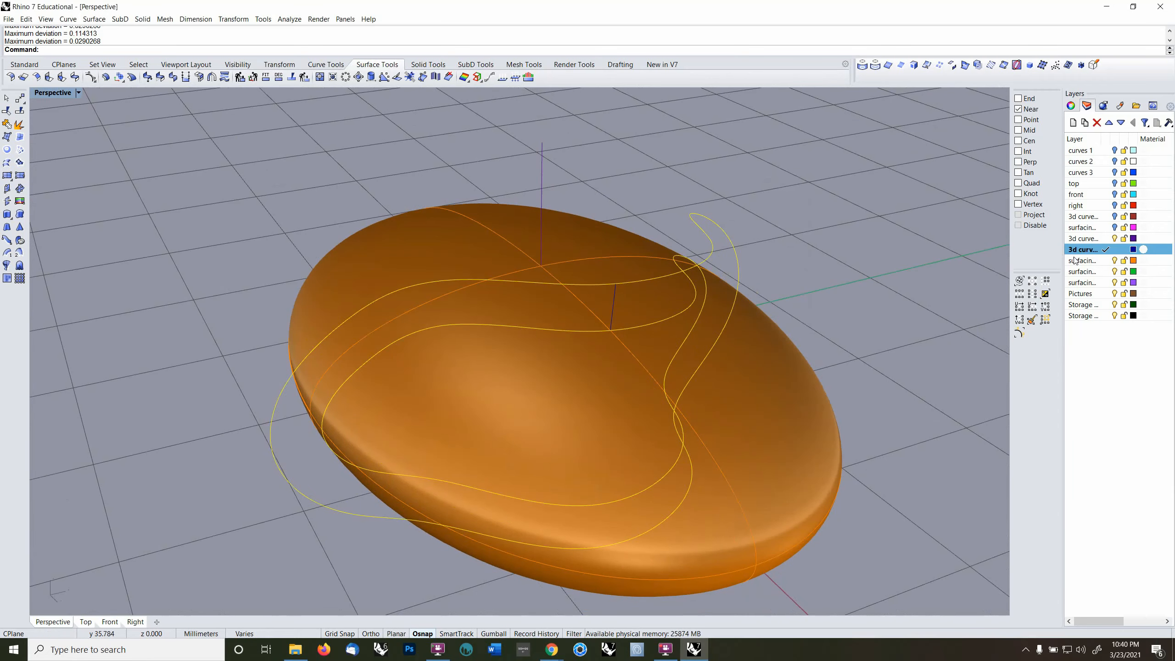
{"action": "left_click", "coordinate": [1106, 282]}
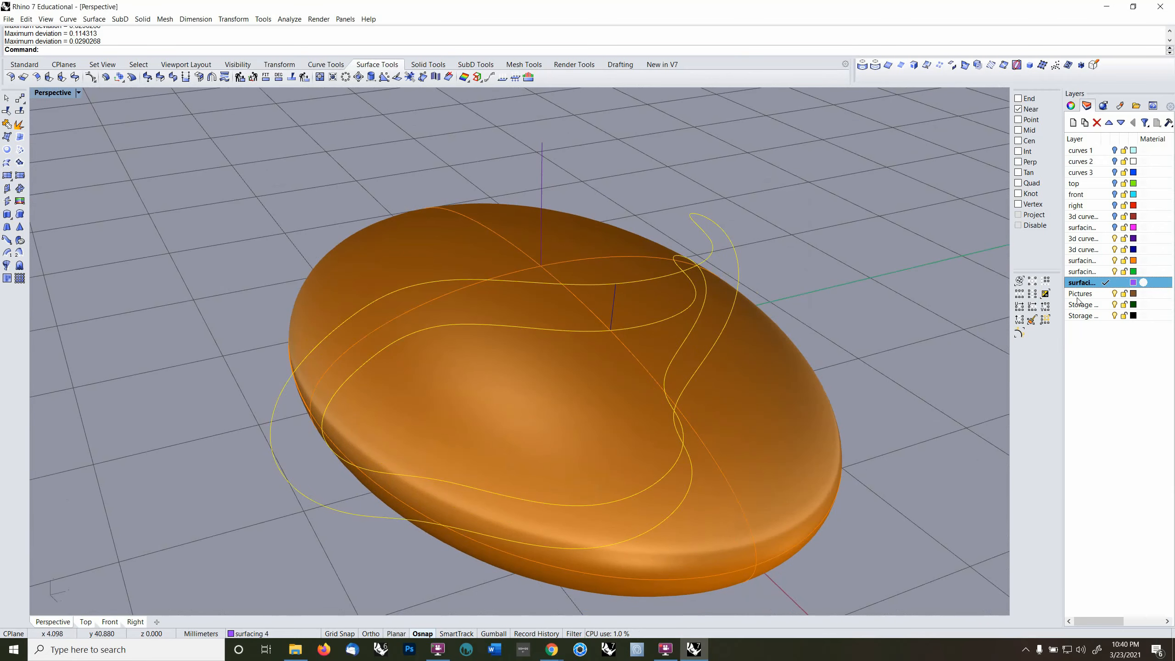
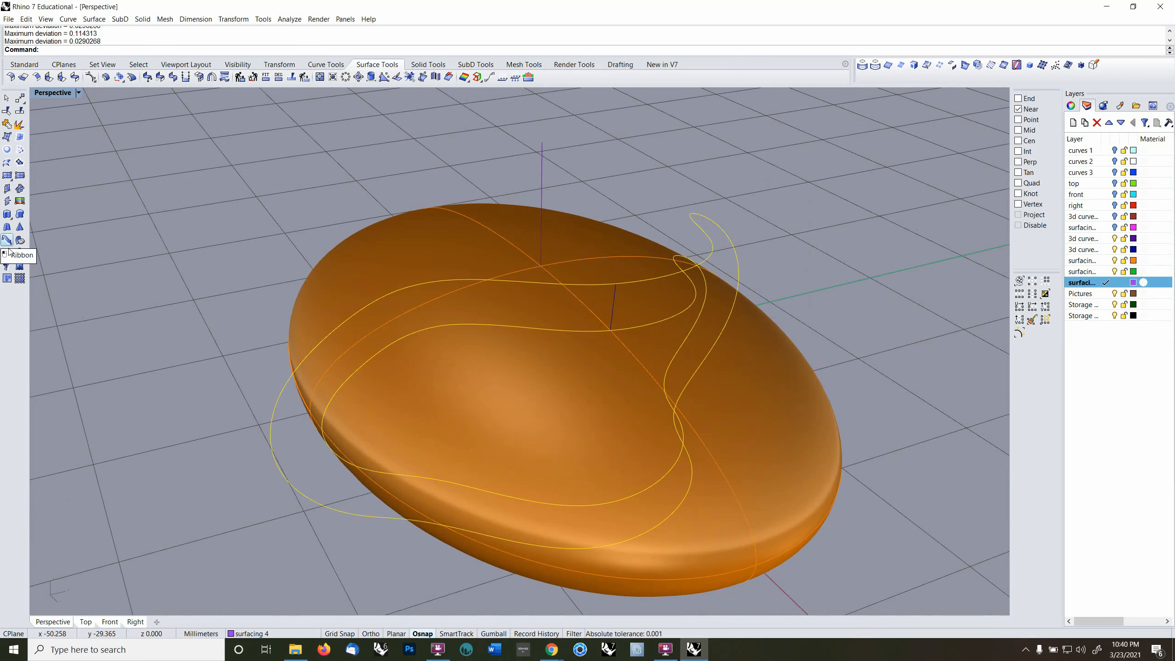
- Start a loft between the two rebuilt closed curves and move both seam points beside the upper section curve
{"action": "left_click", "coordinate": [7, 162]}
{"action": "right_click_drag", "start_coordinate": [707, 231], "coordinate": [930, 341]}
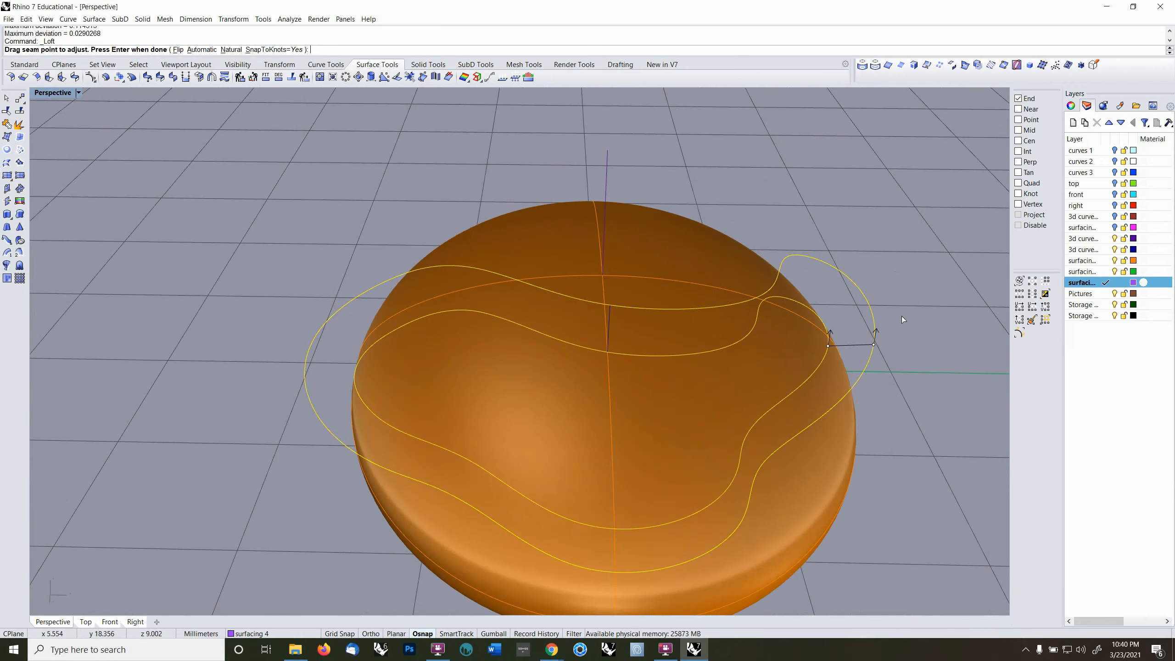
{"action": "left_click_drag", "start_coordinate": [873, 345], "coordinate": [606, 306]}
{"action": "left_click_drag", "start_coordinate": [828, 347], "coordinate": [607, 353]}
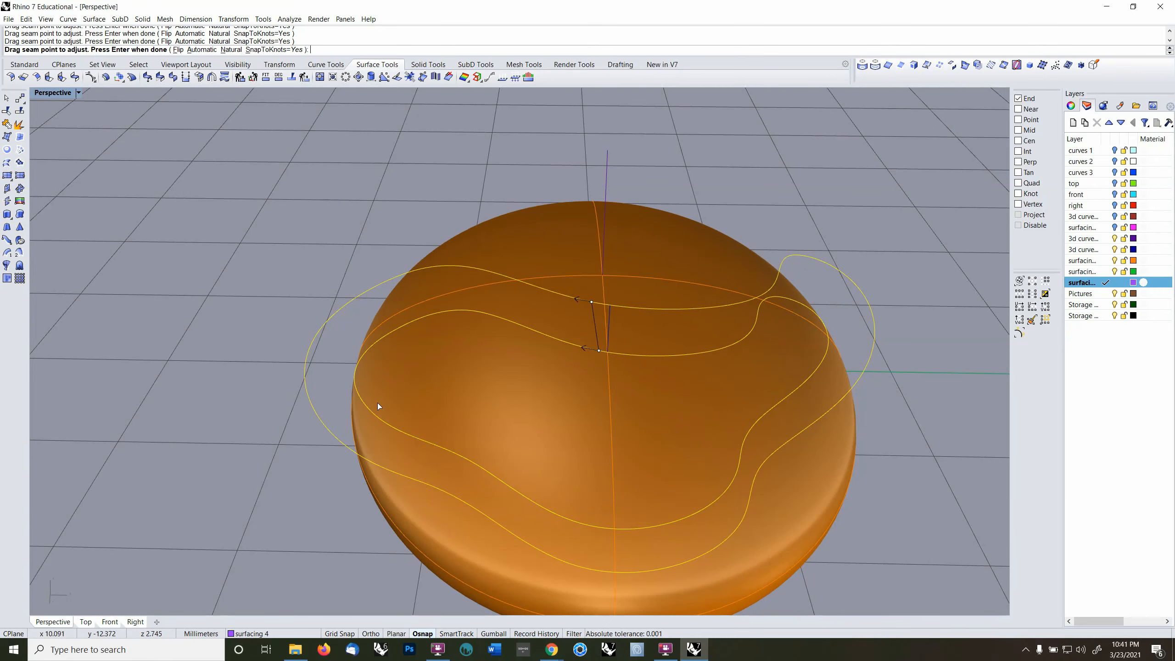
- Try to shift the outer curve's loft seam point exactly onto the end of the section curve
{"action": "right_click_drag", "start_coordinate": [514, 376], "coordinate": [591, 291]}
{"action": "left_click_drag", "start_coordinate": [591, 293], "coordinate": [606, 293]}
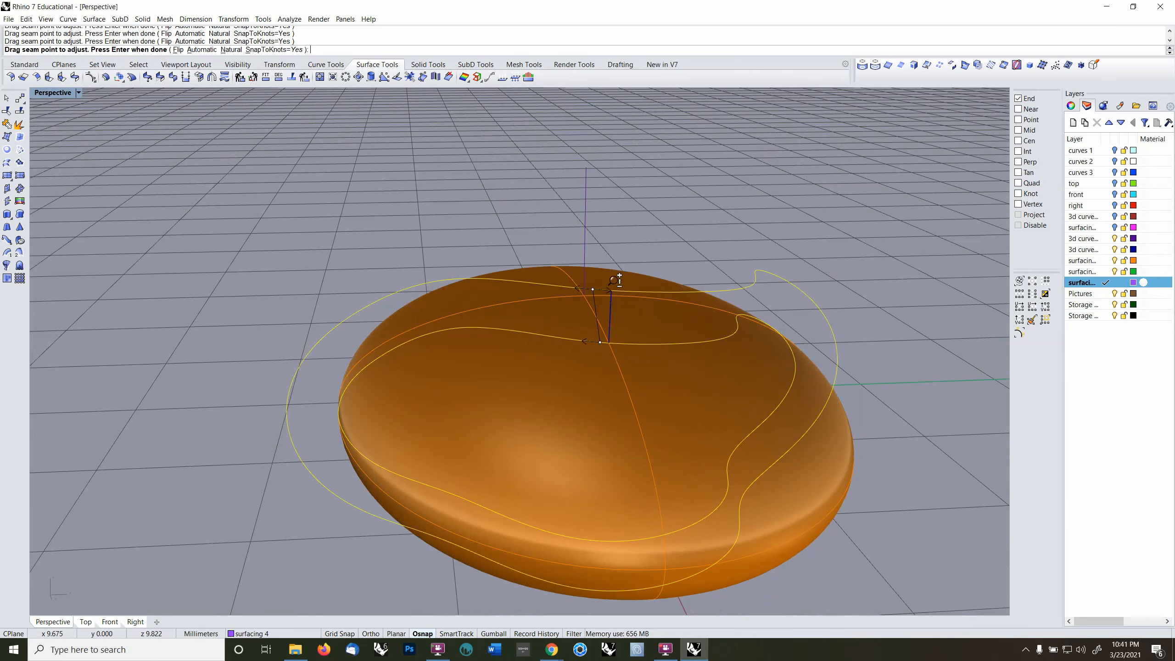
{"action": "scroll", "coordinate": [615, 280], "scroll_direction": "up", "scroll_amount": 8}
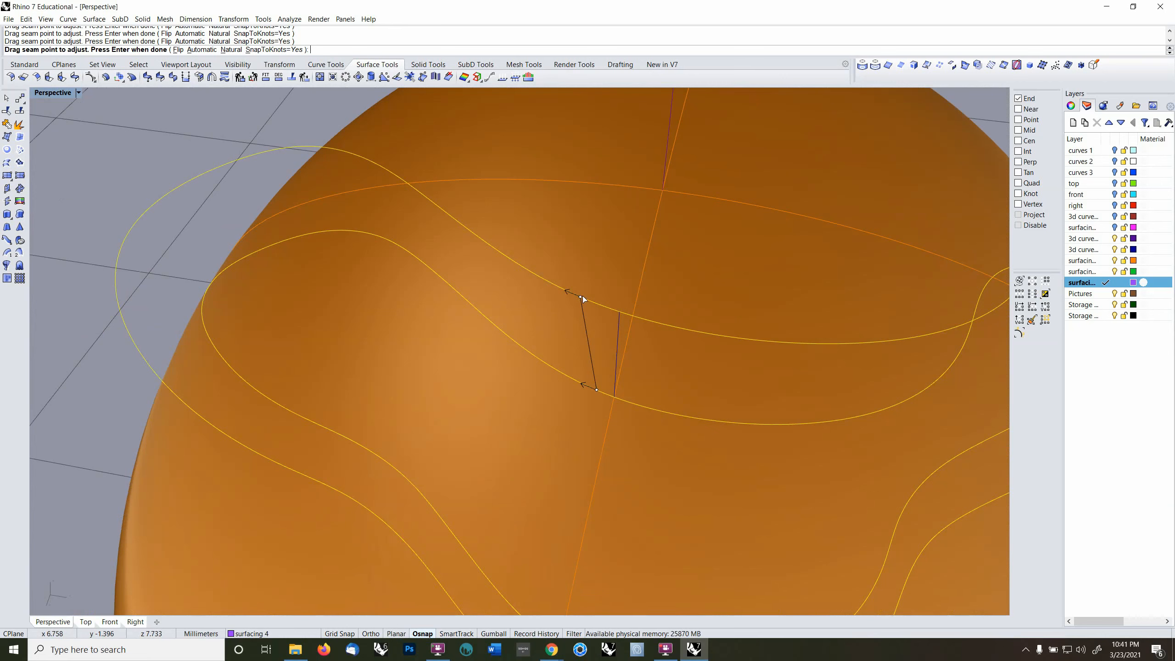
{"action": "left_click_drag", "start_coordinate": [582, 296], "coordinate": [613, 309]}
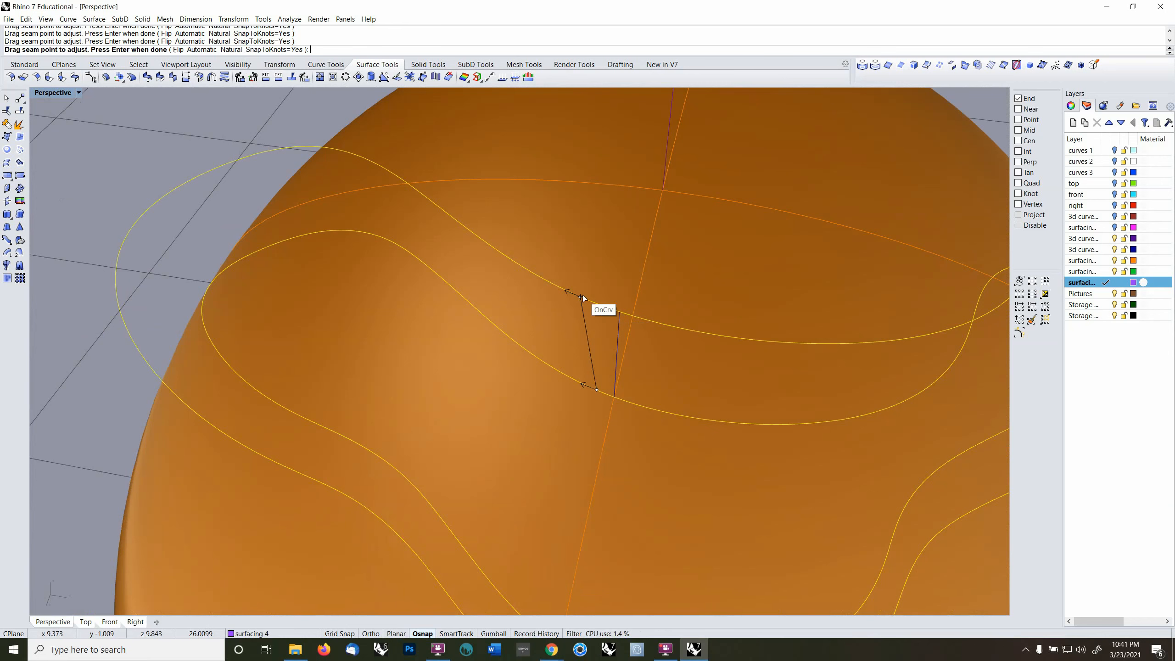
{"action": "left_click_drag", "start_coordinate": [580, 298], "coordinate": [580, 297]}
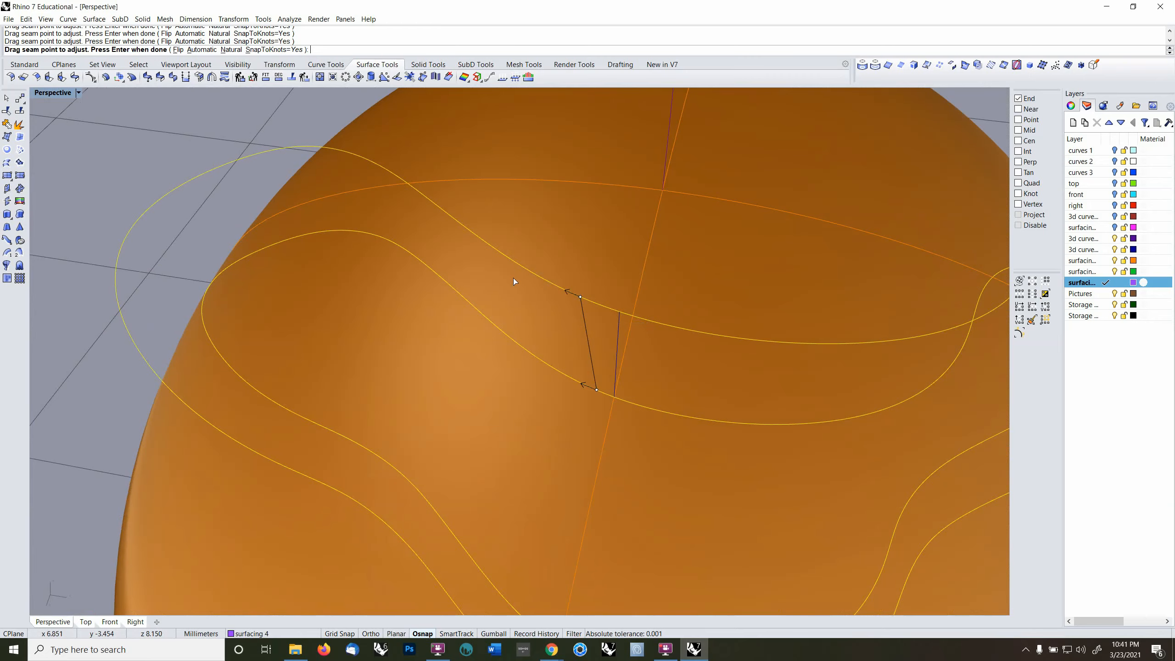
{"action": "right_click_drag", "start_coordinate": [534, 395], "coordinate": [621, 338]}
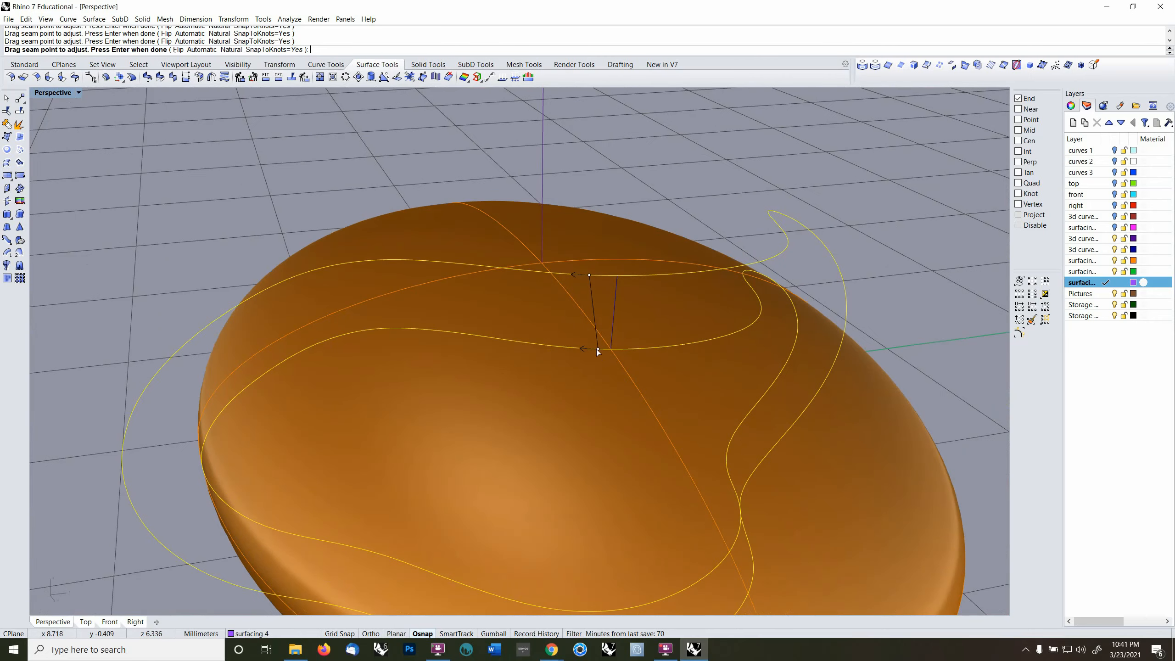
- Create the loft with the Normal style and without simplifying the cross-section curves
{"action": "key", "text": "Return"}
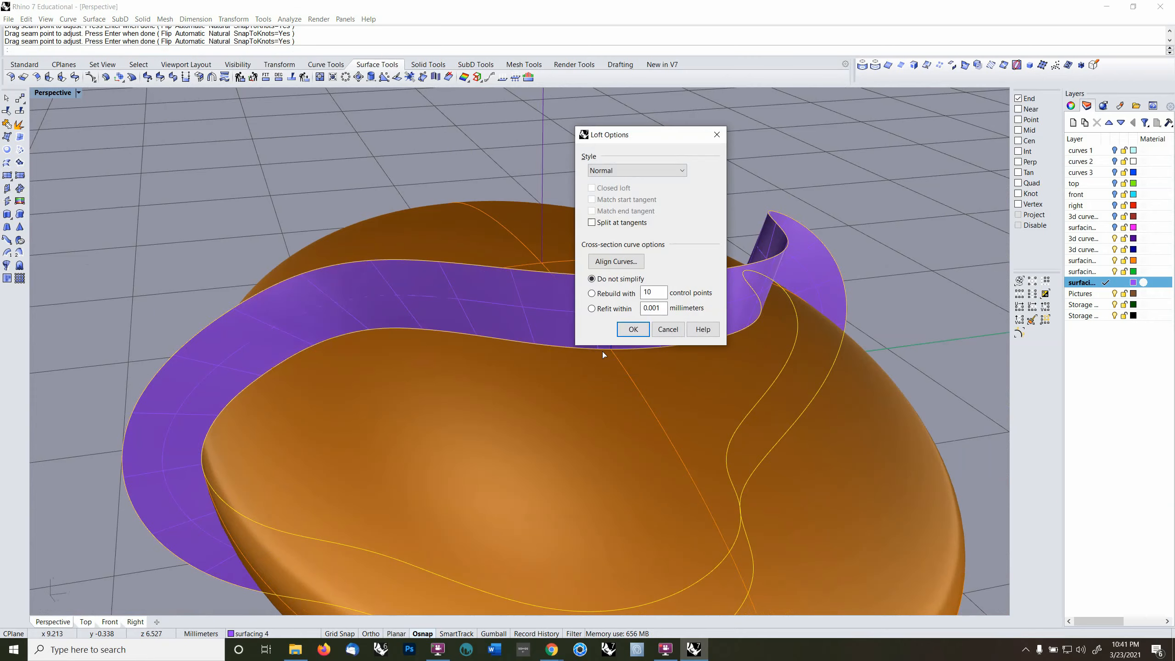
{"action": "left_click", "coordinate": [622, 331]}
{"action": "scroll", "coordinate": [555, 416], "scroll_direction": "down", "scroll_amount": 5}
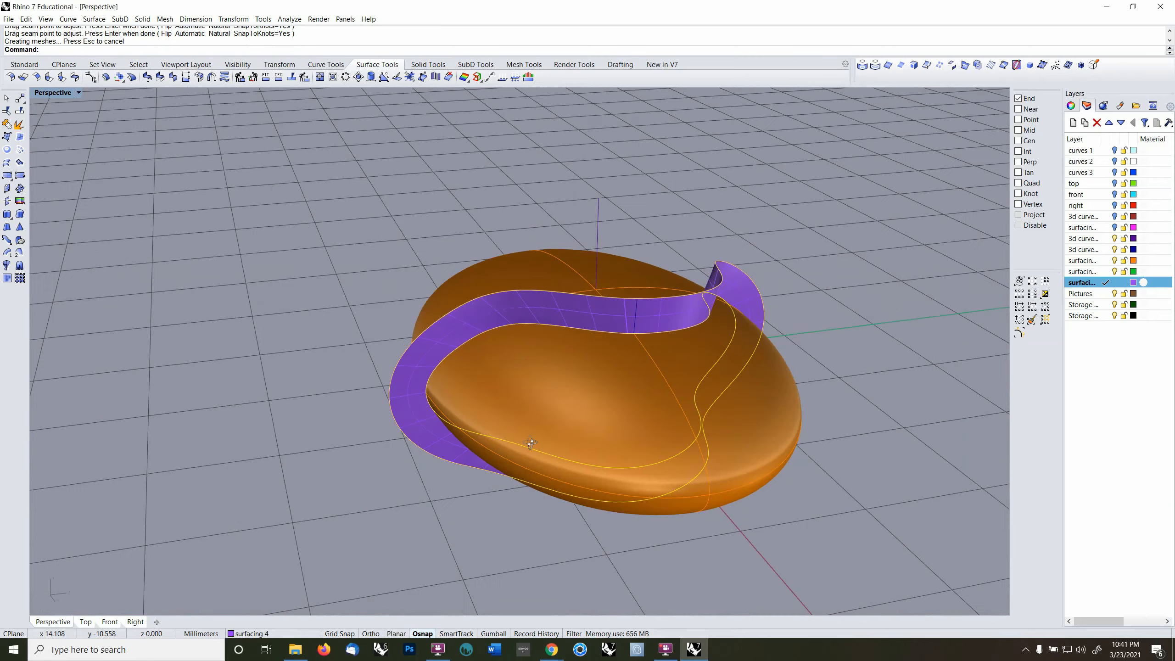
- Inspect the lofted fin's isocurves from several sides and delete the surface, keeping the curves
{"action": "right_click_drag", "start_coordinate": [531, 443], "coordinate": [541, 420]}
{"action": "left_click", "coordinate": [574, 499]}
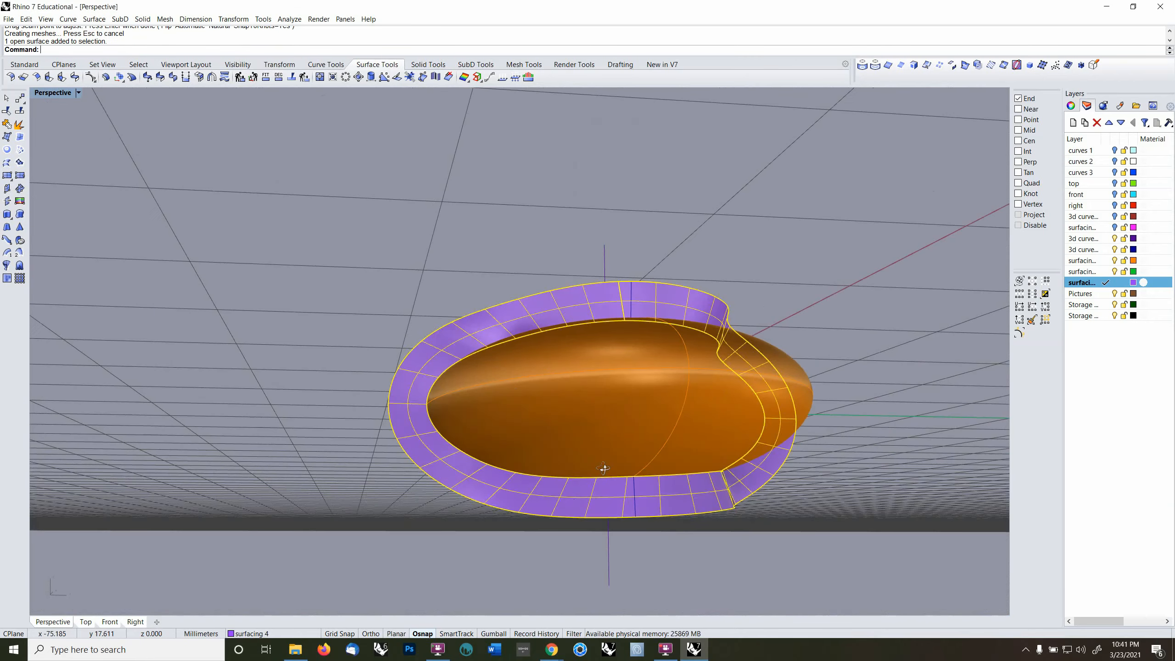
{"action": "right_click_drag", "start_coordinate": [604, 469], "coordinate": [693, 440]}
{"action": "right_click_drag", "start_coordinate": [831, 403], "coordinate": [652, 357]}
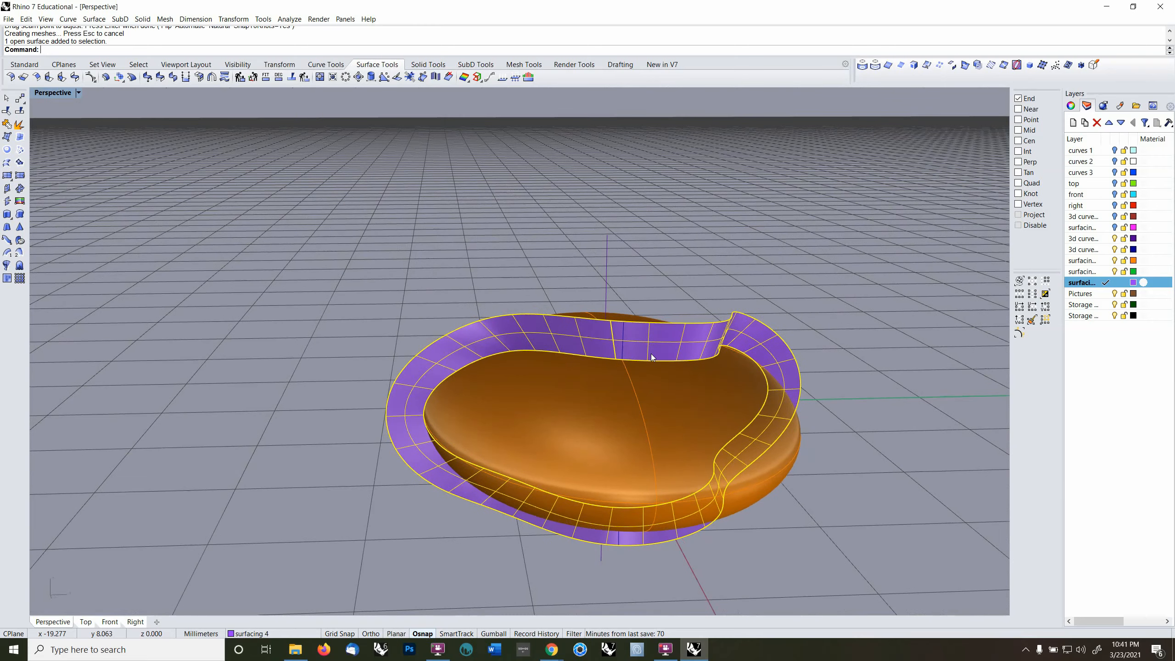
{"action": "key", "text": "Delete"}
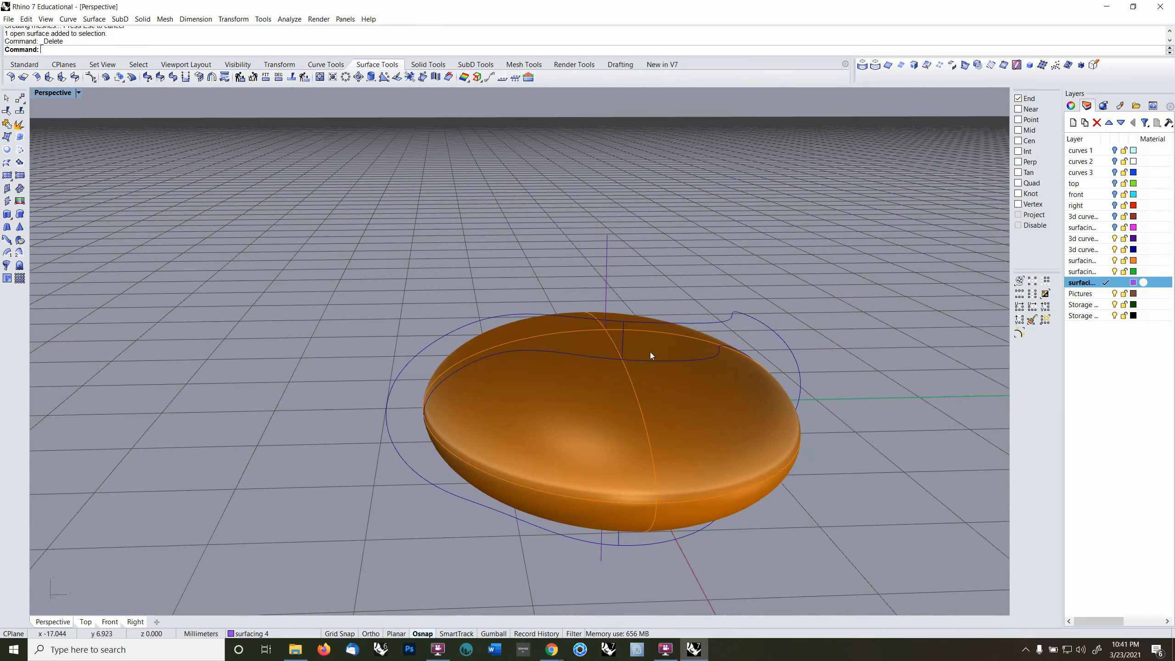
- Start a two-rail sweep with the outer and projected curves as rails and both short section curves as cross sections
{"action": "right_click_drag", "start_coordinate": [650, 352], "coordinate": [670, 337]}
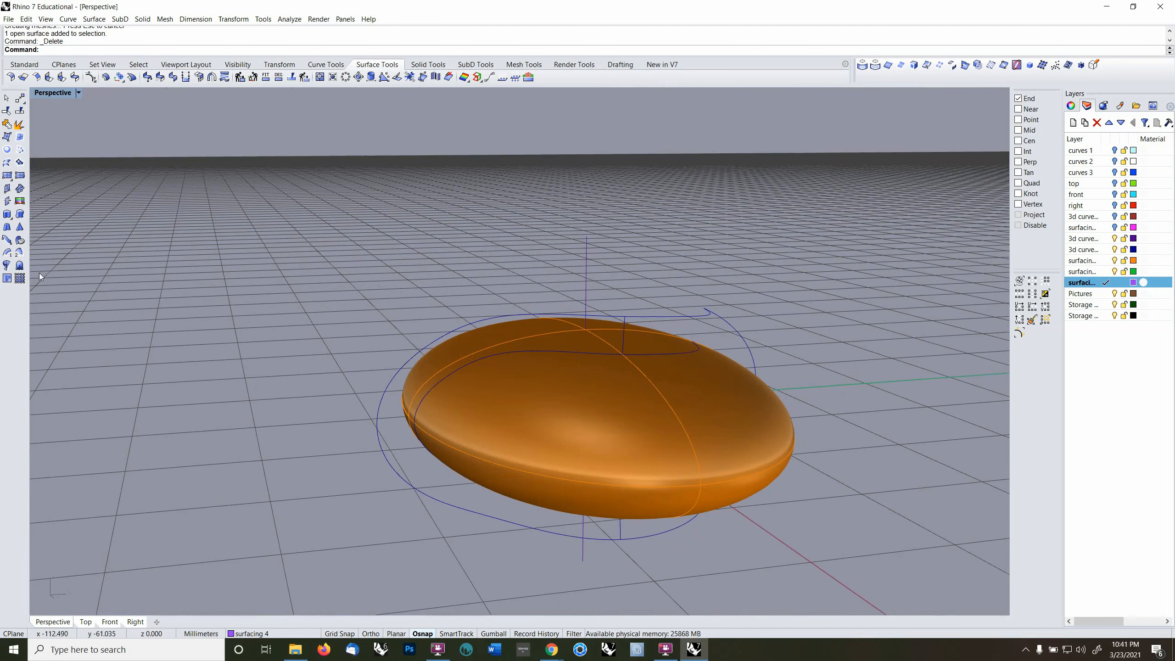
{"action": "left_click", "coordinate": [615, 318]}
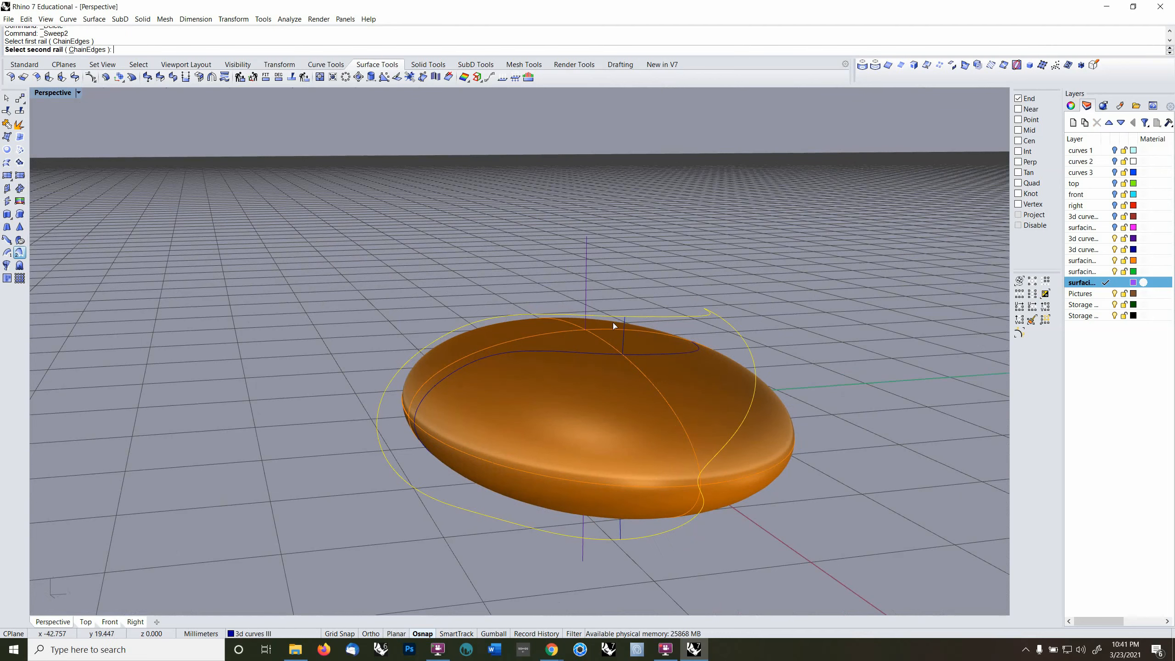
{"action": "left_click", "coordinate": [596, 352]}
{"action": "left_click", "coordinate": [624, 338]}
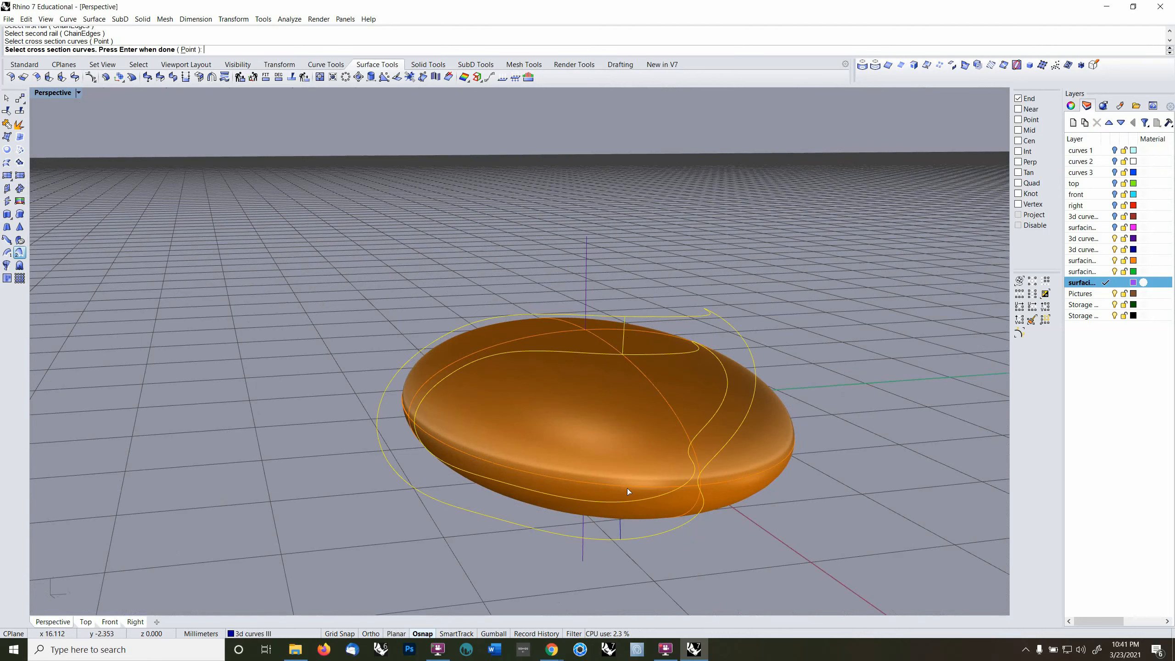
{"action": "left_click", "coordinate": [620, 527]}
{"action": "key", "text": "Return"}
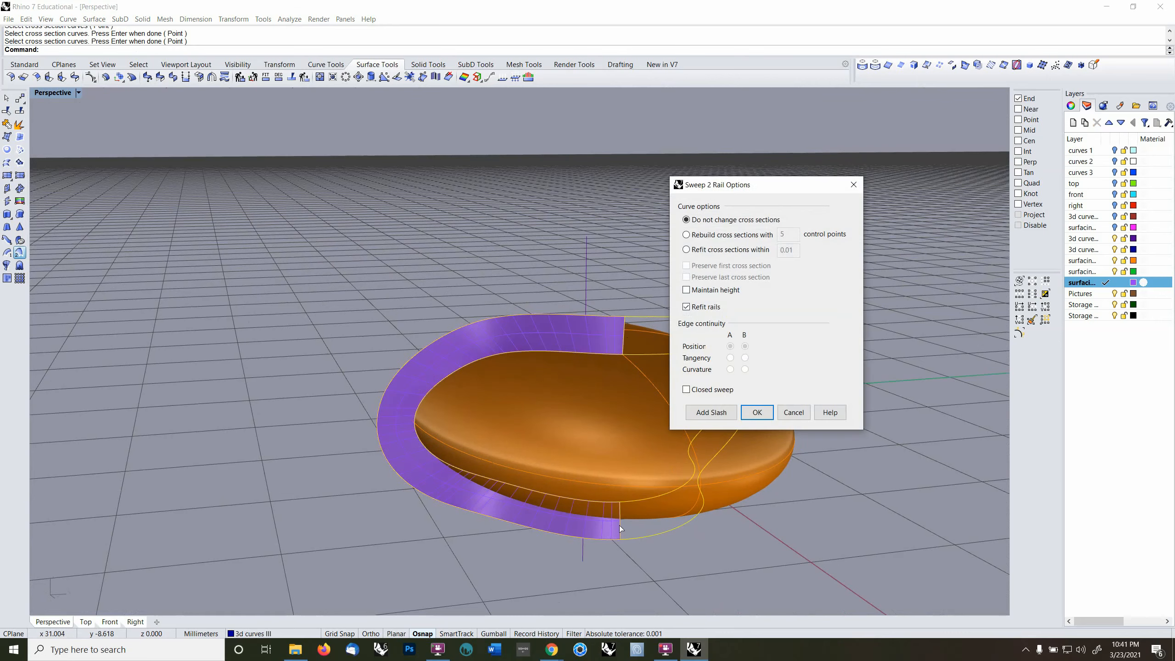
- Enable Maintain height and Closed sweep and create the two-rail sweep
{"action": "left_click", "coordinate": [686, 289]}
{"action": "left_click", "coordinate": [687, 390]}
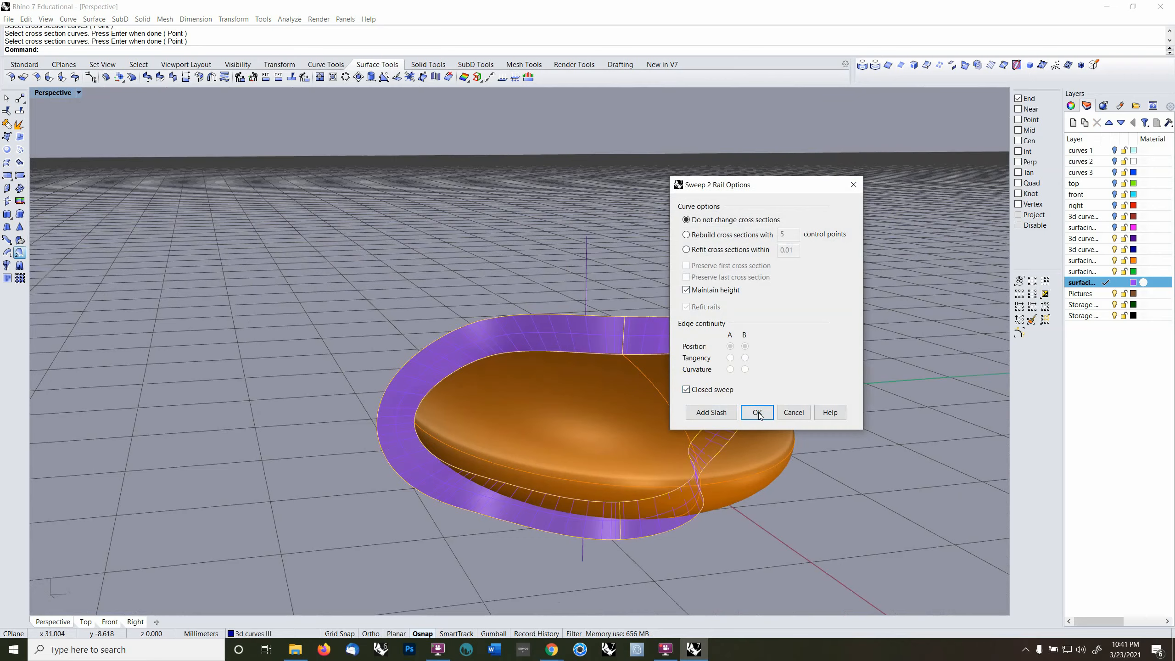
{"action": "left_click", "coordinate": [756, 412]}
- Examine the isocurve density and control points of the swept fin from several angles
{"action": "right_click_drag", "start_coordinate": [758, 416], "coordinate": [660, 485]}
{"action": "left_click", "coordinate": [674, 377]}
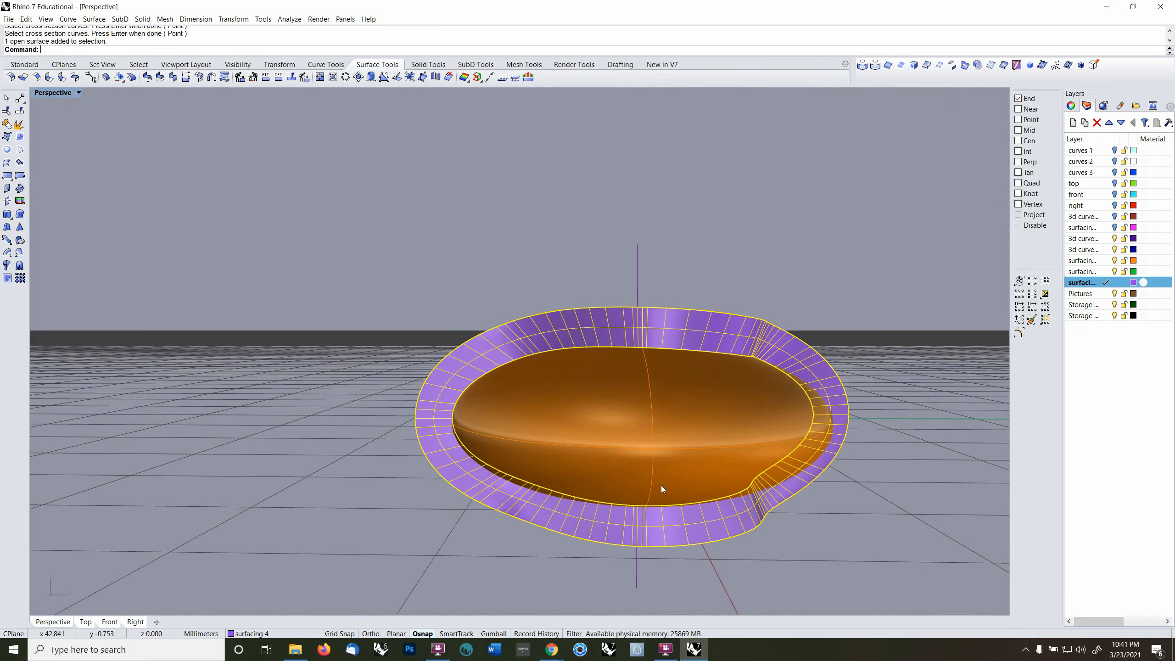
{"action": "right_click_drag", "start_coordinate": [658, 325], "coordinate": [692, 357]}
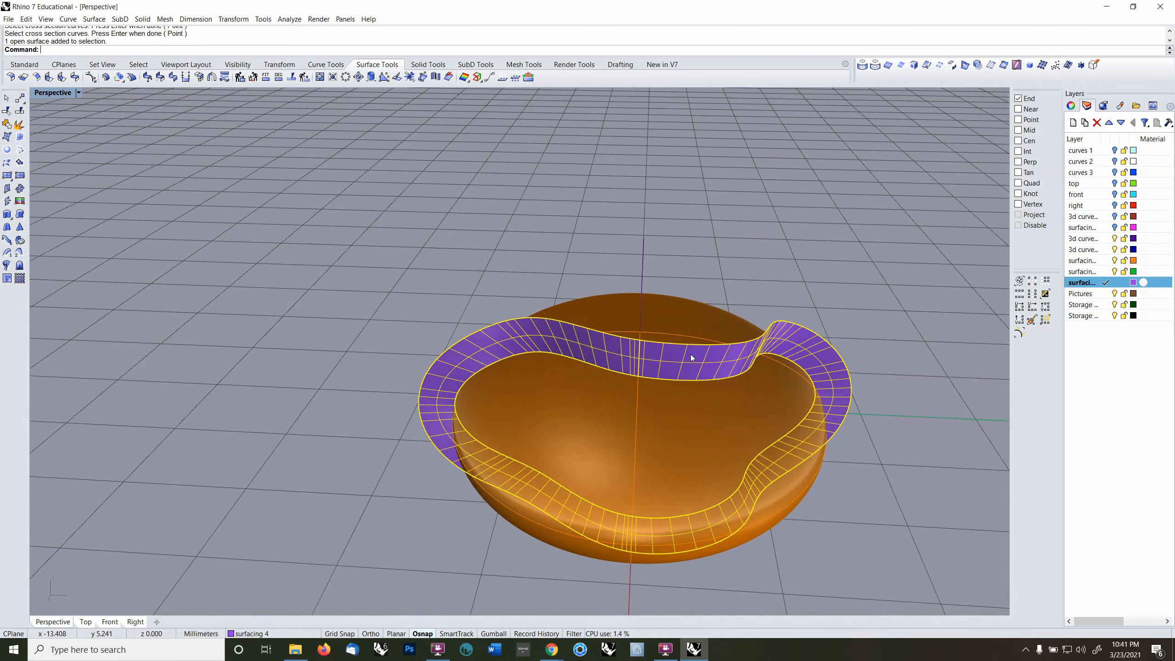
{"action": "key", "text": "F10"}
{"action": "right_click_drag", "start_coordinate": [685, 380], "coordinate": [686, 372]}
- Display the control points of the projected and outer rail curves to examine their spacing against the swept surface's isocurves
{"action": "left_click", "coordinate": [688, 376]}
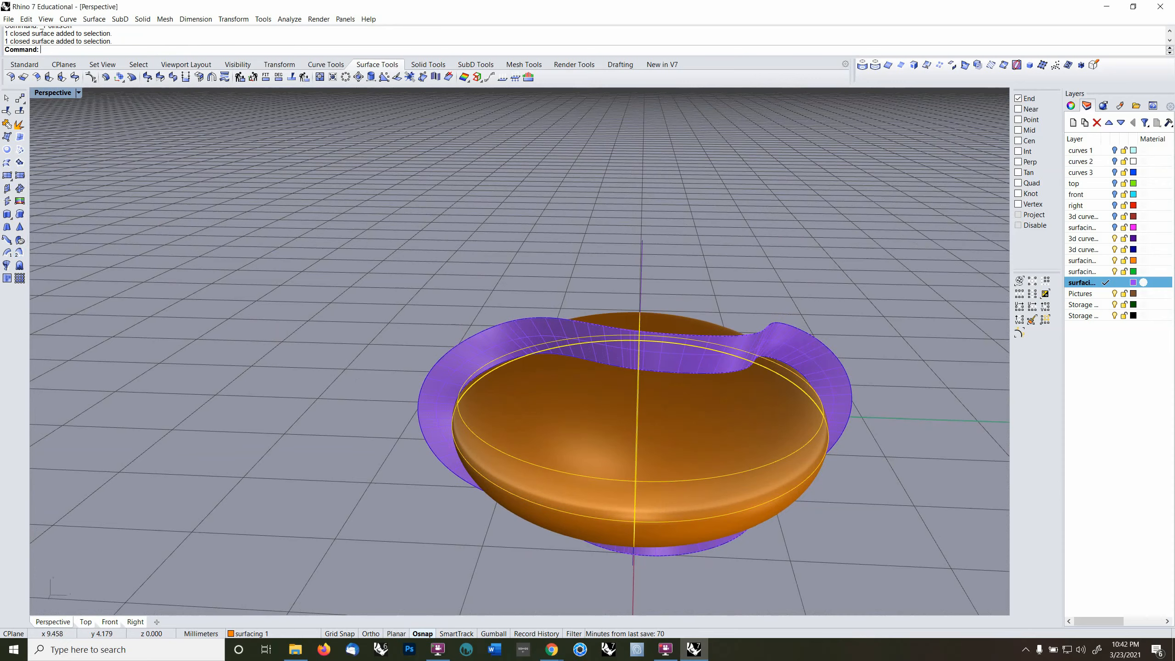
{"action": "key", "text": "Escape"}
{"action": "left_click", "coordinate": [690, 375]}
{"action": "key", "text": "Escape"}
{"action": "left_click", "coordinate": [692, 372]}
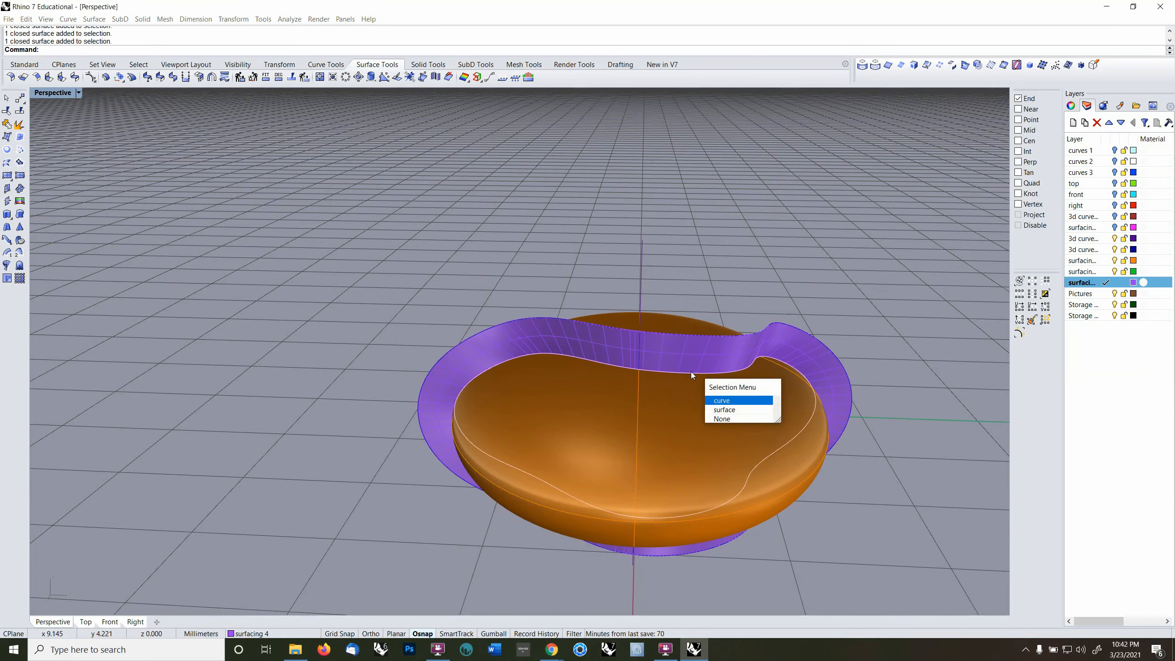
{"action": "right_click", "coordinate": [691, 371]}
{"action": "key", "text": "F10"}
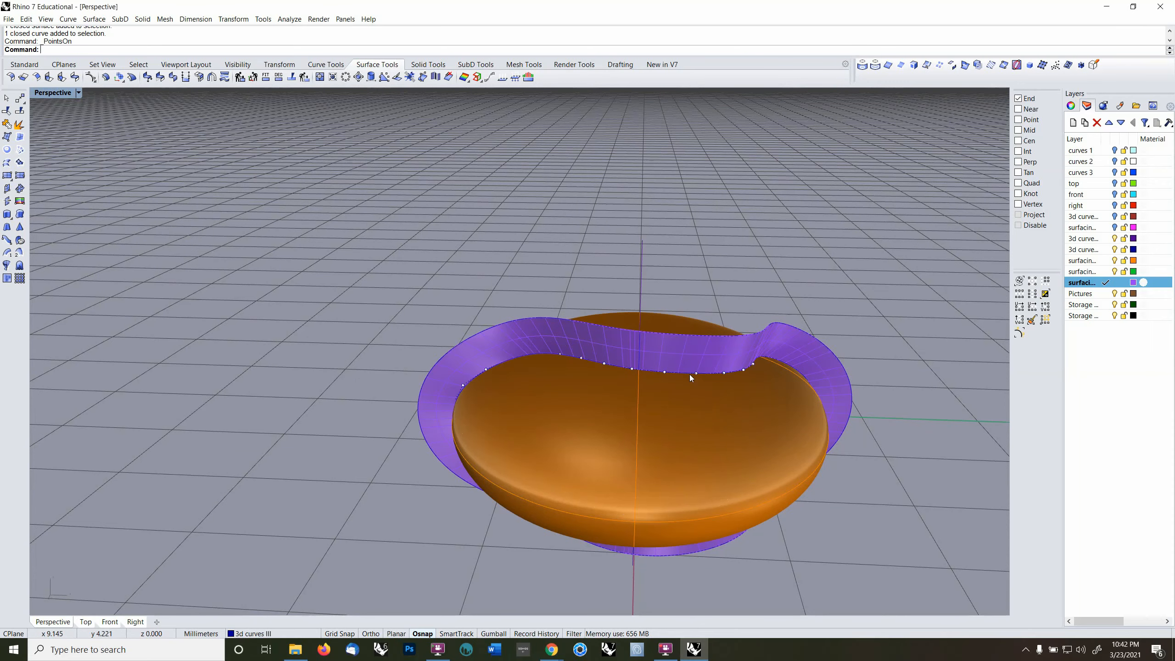
{"action": "right_click_drag", "start_coordinate": [690, 375], "coordinate": [697, 377]}
{"action": "key", "text": "Escape"}
{"action": "scroll", "coordinate": [695, 377], "scroll_direction": "up", "scroll_amount": 4}
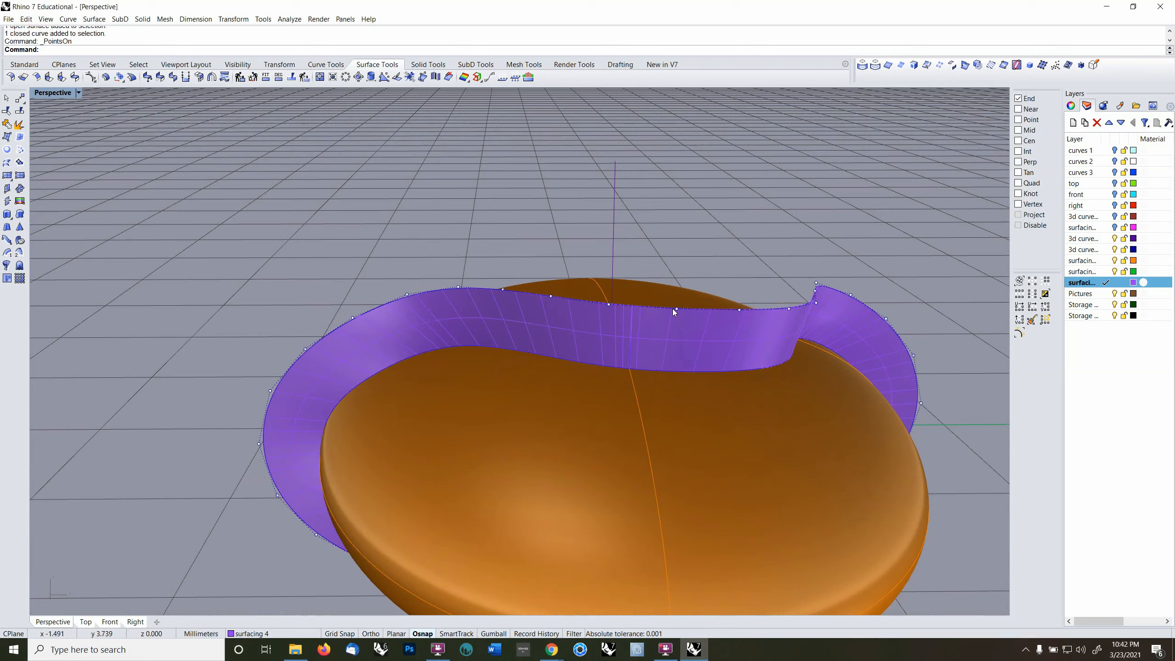
- Delete the swept fin surface, keeping its rail and section curves
{"action": "left_click", "coordinate": [669, 332]}
{"action": "key", "text": "Delete"}
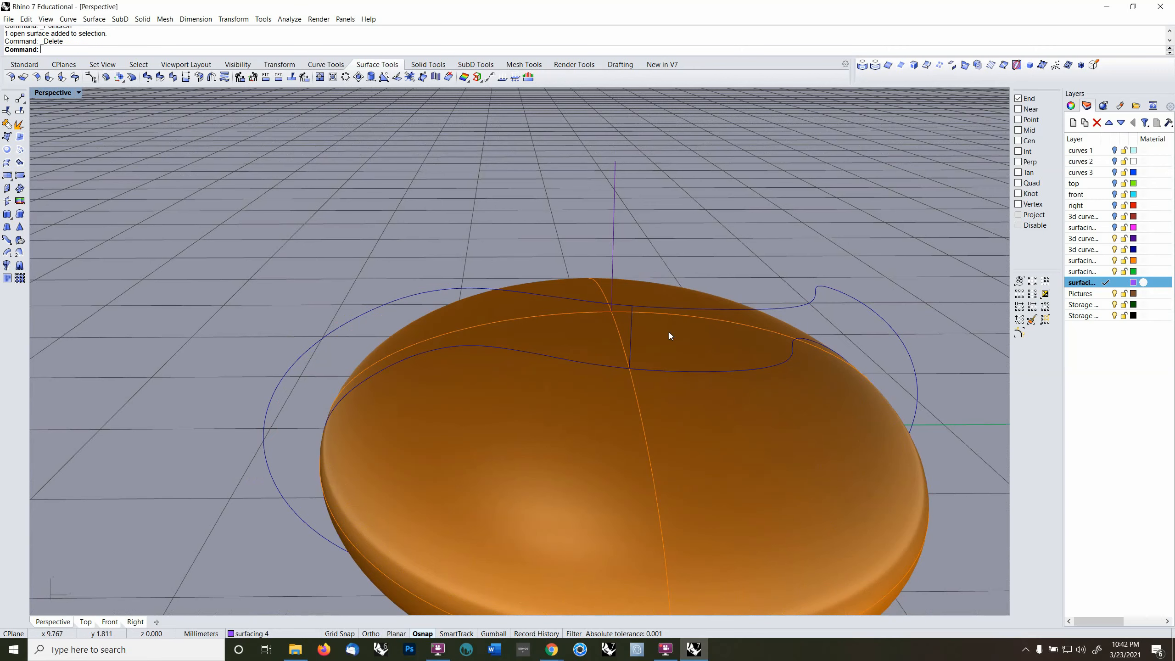
{"action": "left_click", "coordinate": [663, 376]}
{"action": "left_click", "coordinate": [664, 370]}
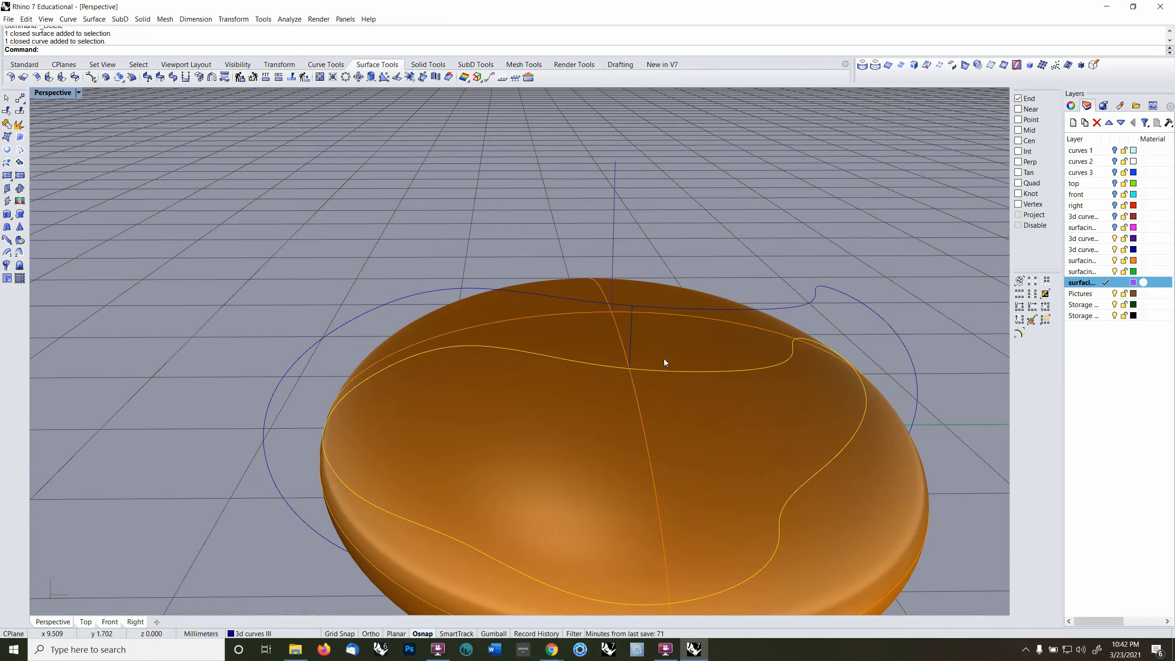
{"action": "left_click", "coordinate": [666, 309], "text": "shift"}
{"action": "scroll", "coordinate": [678, 327], "scroll_direction": "down", "scroll_amount": 5}
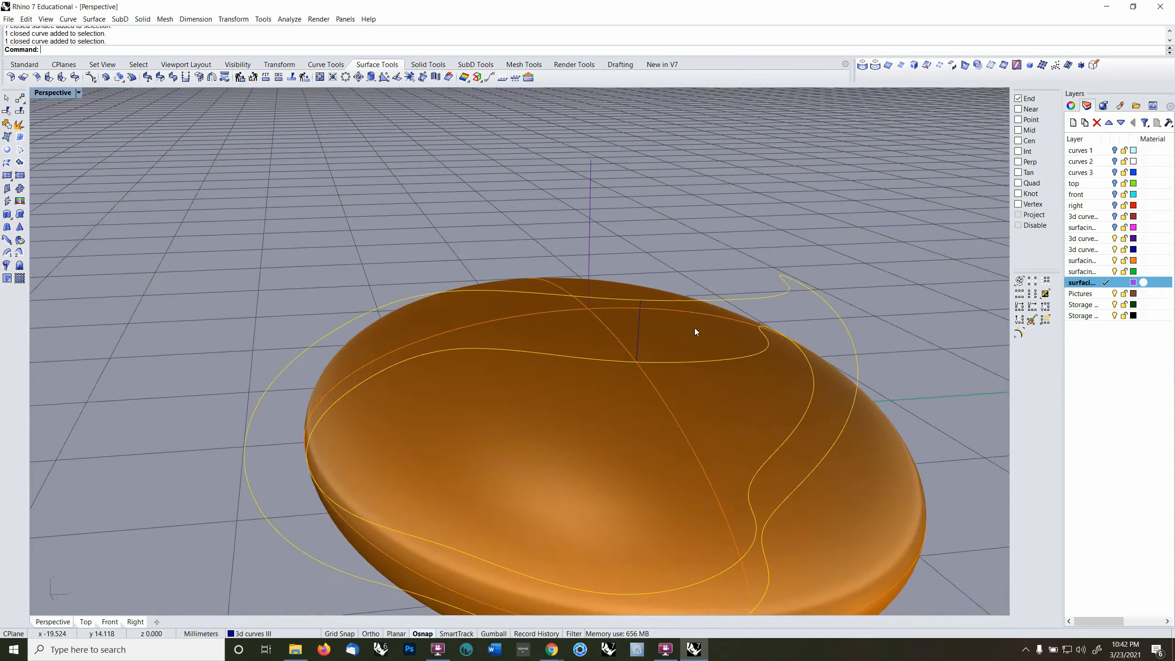
{"action": "scroll", "coordinate": [678, 344], "scroll_direction": "up", "scroll_amount": 2}
{"action": "left_click", "coordinate": [367, 203]}
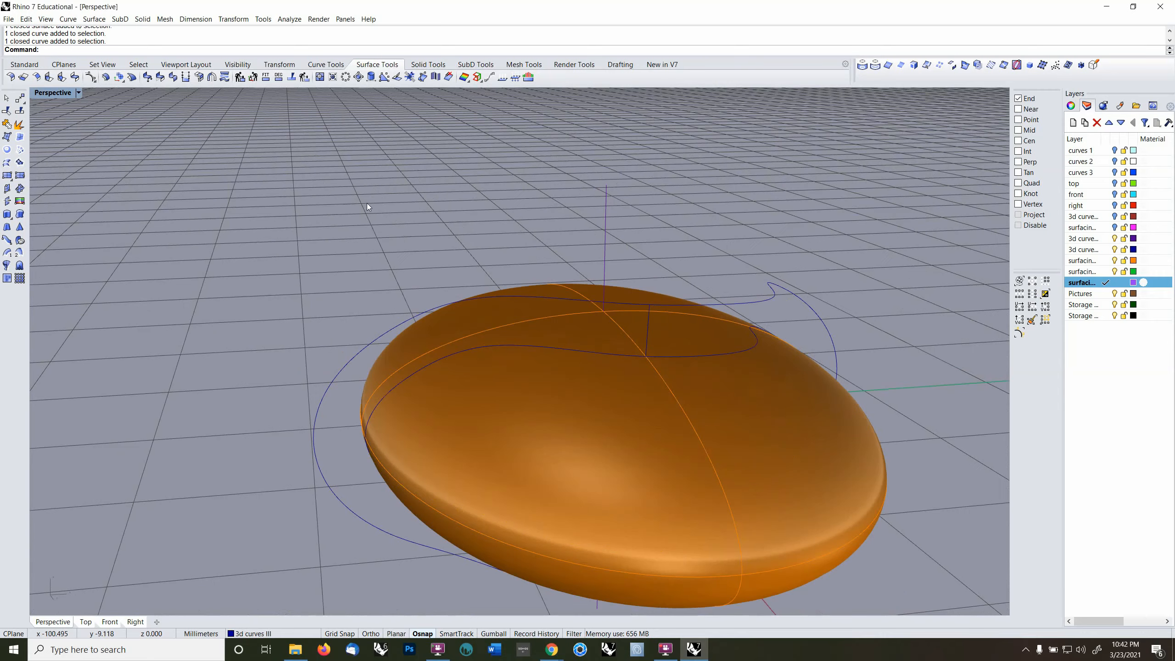
- Turn off SnapToKnots and move the projected curve's seam to the lower end of the short section line on the ellipsoid
{"action": "left_click", "coordinate": [697, 353]}
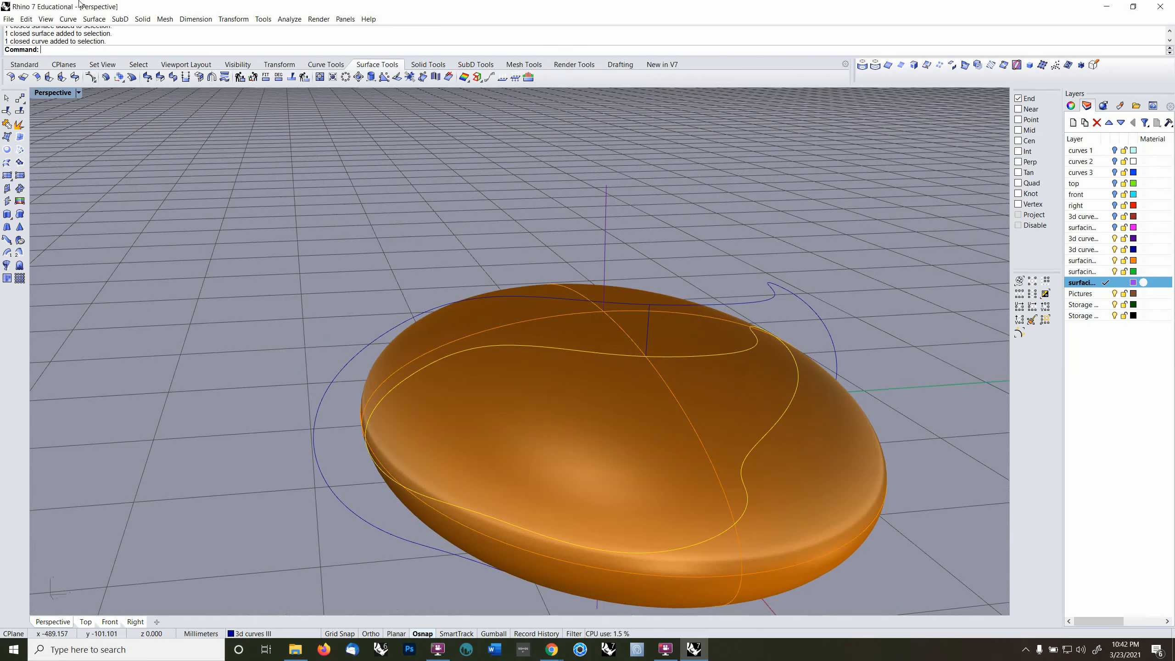
{"action": "left_click", "coordinate": [68, 19]}
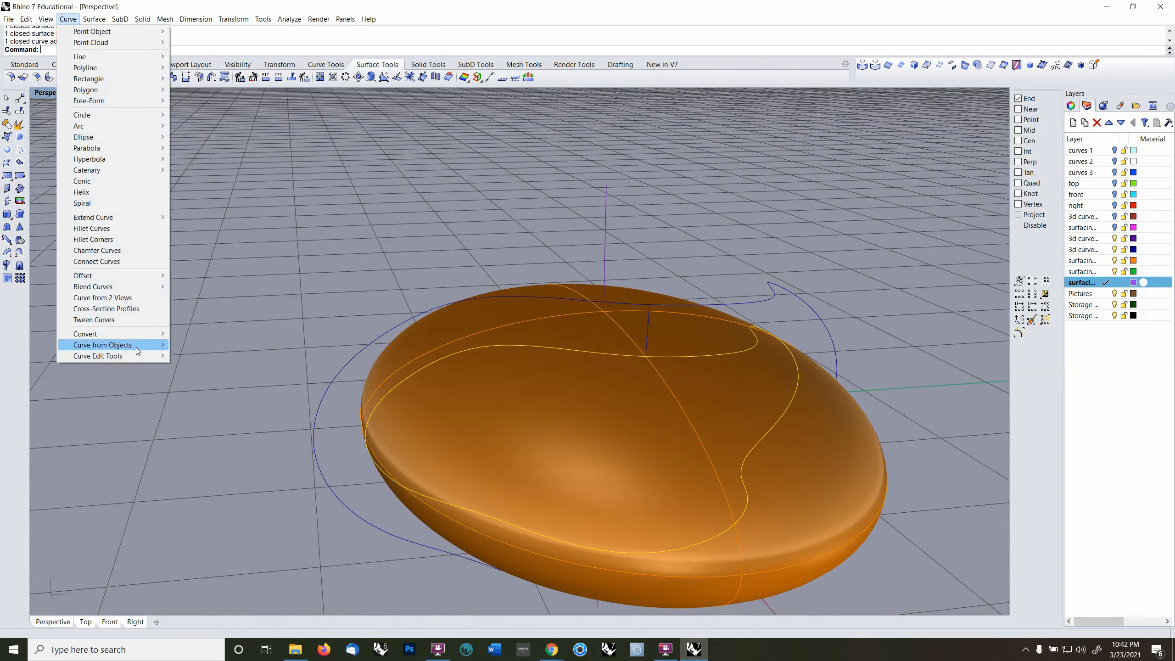
{"action": "mouse_move", "coordinate": [133, 354]}
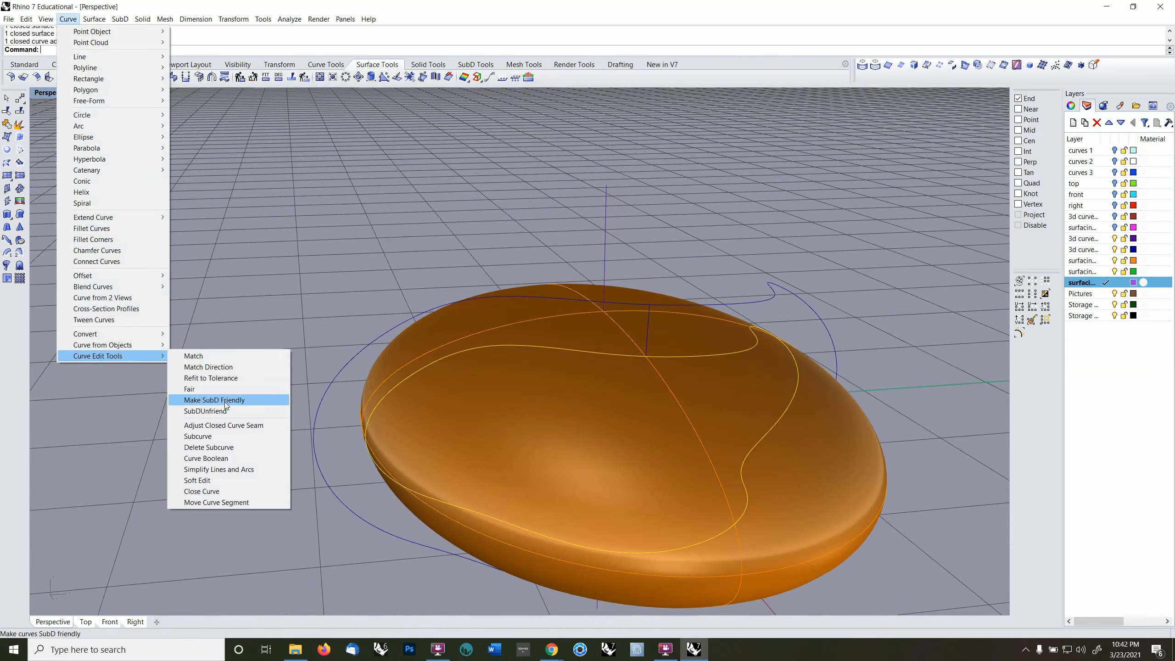
{"action": "left_click", "coordinate": [223, 425]}
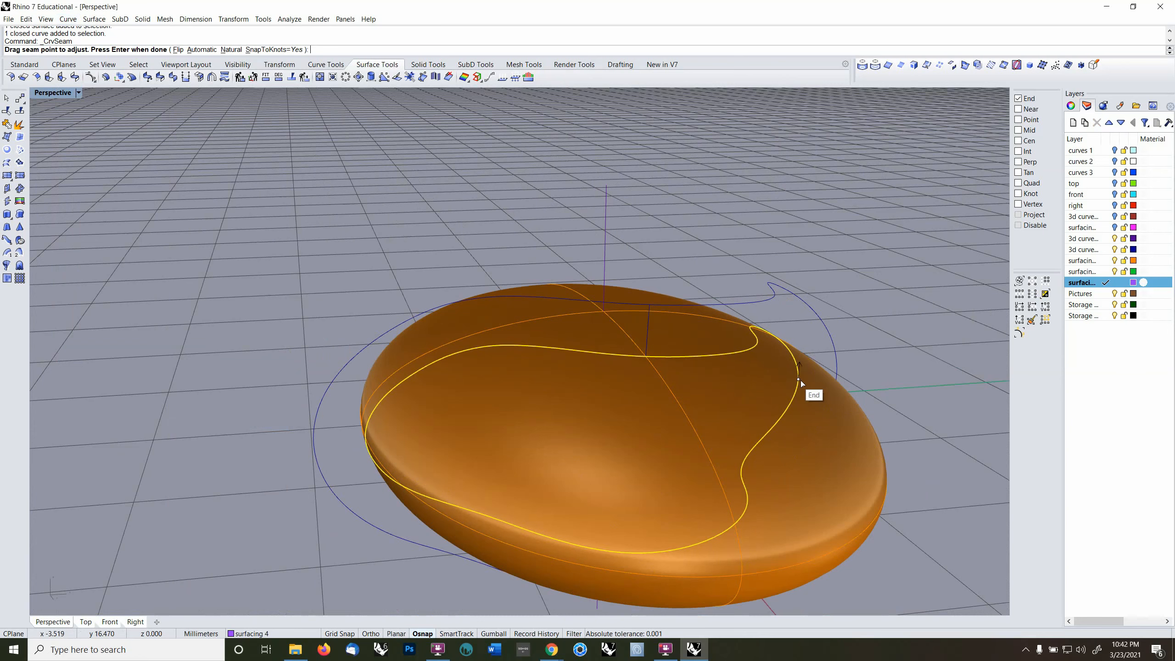
{"action": "left_click_drag", "start_coordinate": [800, 381], "coordinate": [653, 366]}
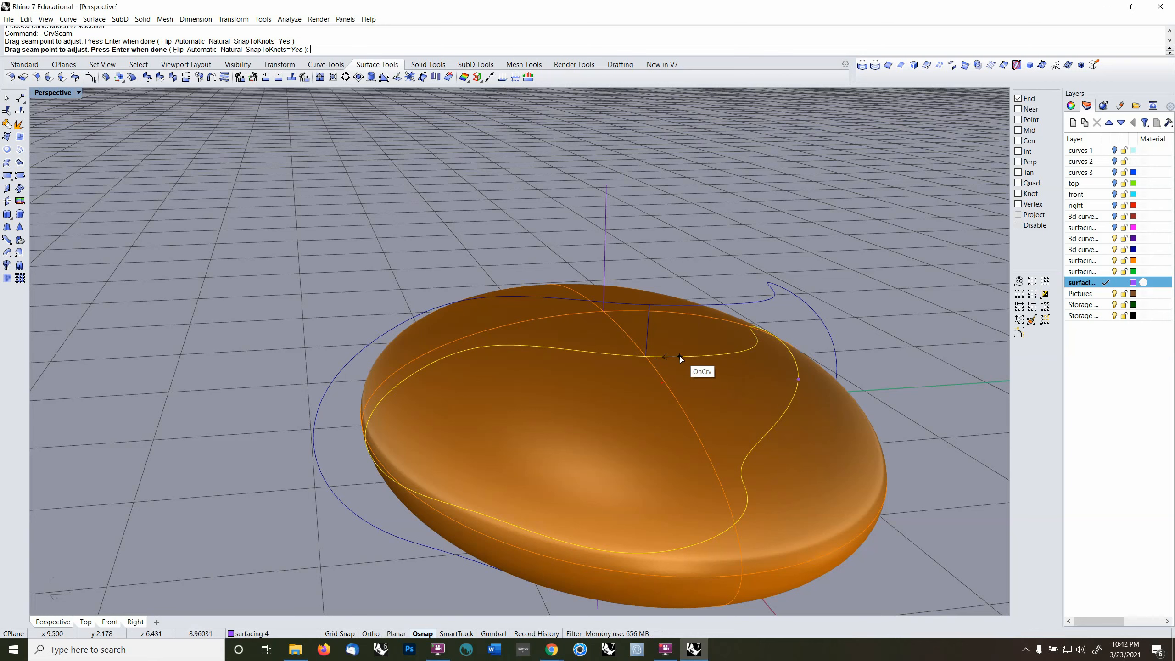
{"action": "left_click_drag", "start_coordinate": [671, 356], "coordinate": [477, 346]}
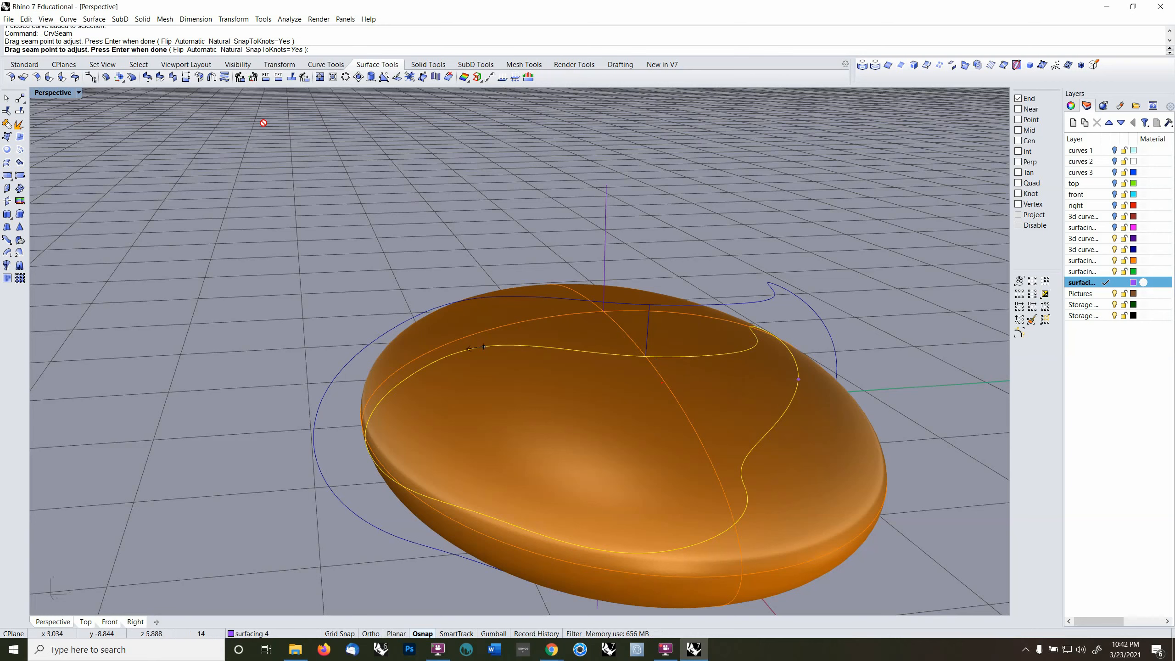
{"action": "left_click", "coordinate": [281, 50]}
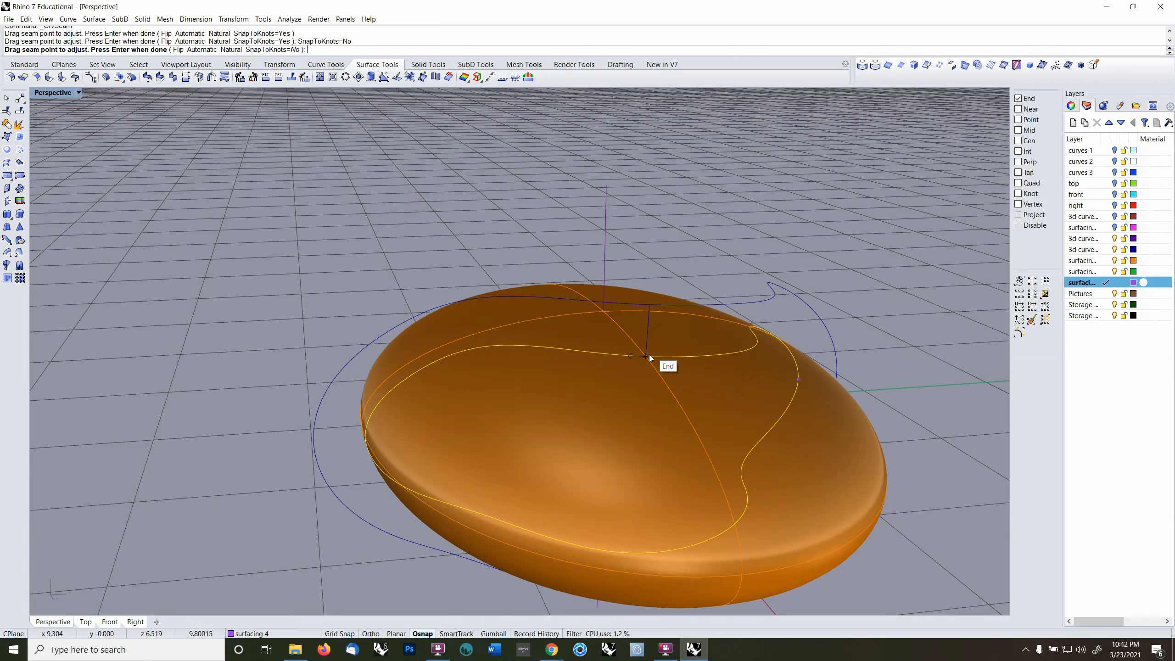
{"action": "left_click_drag", "start_coordinate": [648, 356], "coordinate": [642, 362]}
{"action": "key", "text": "Return"}
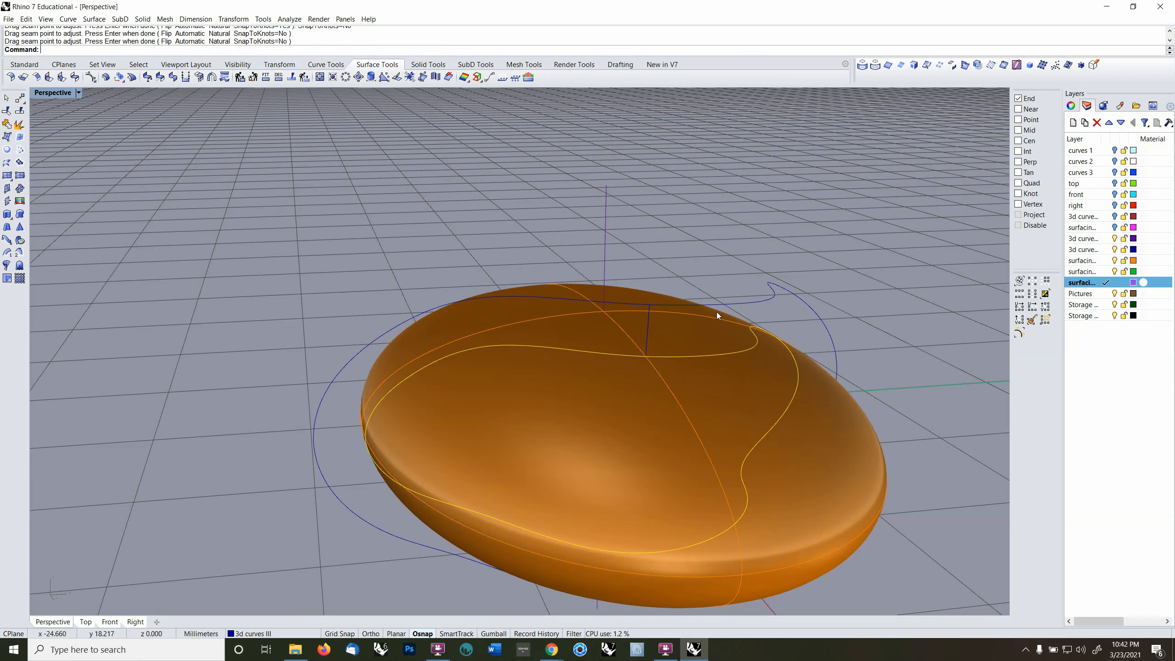
- Move the outer rail curve's seam to the upper end of the short section line
{"action": "left_click", "coordinate": [726, 305]}
{"action": "key", "text": "Return"}
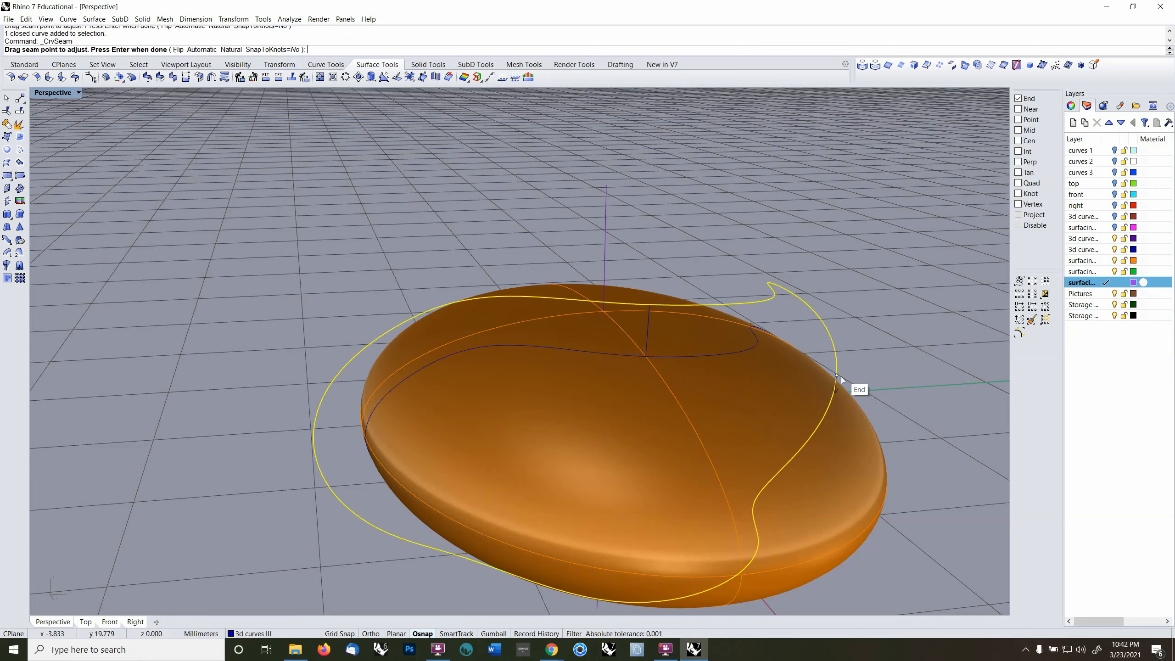
{"action": "left_click_drag", "start_coordinate": [835, 375], "coordinate": [649, 305]}
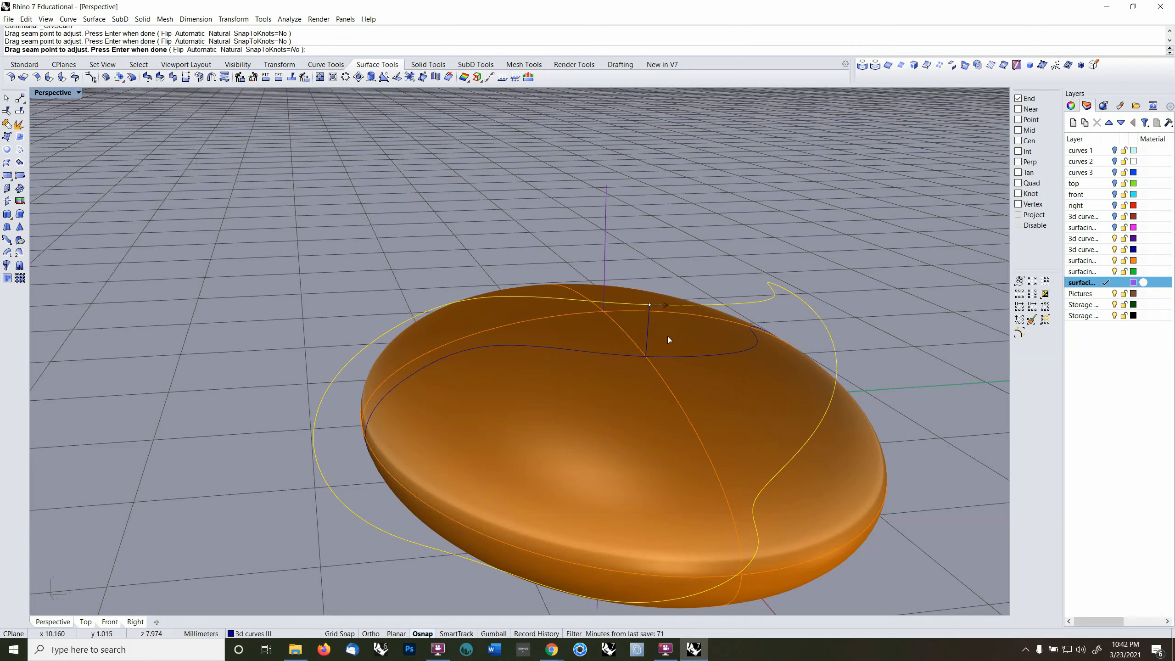
{"action": "key", "text": "Return"}
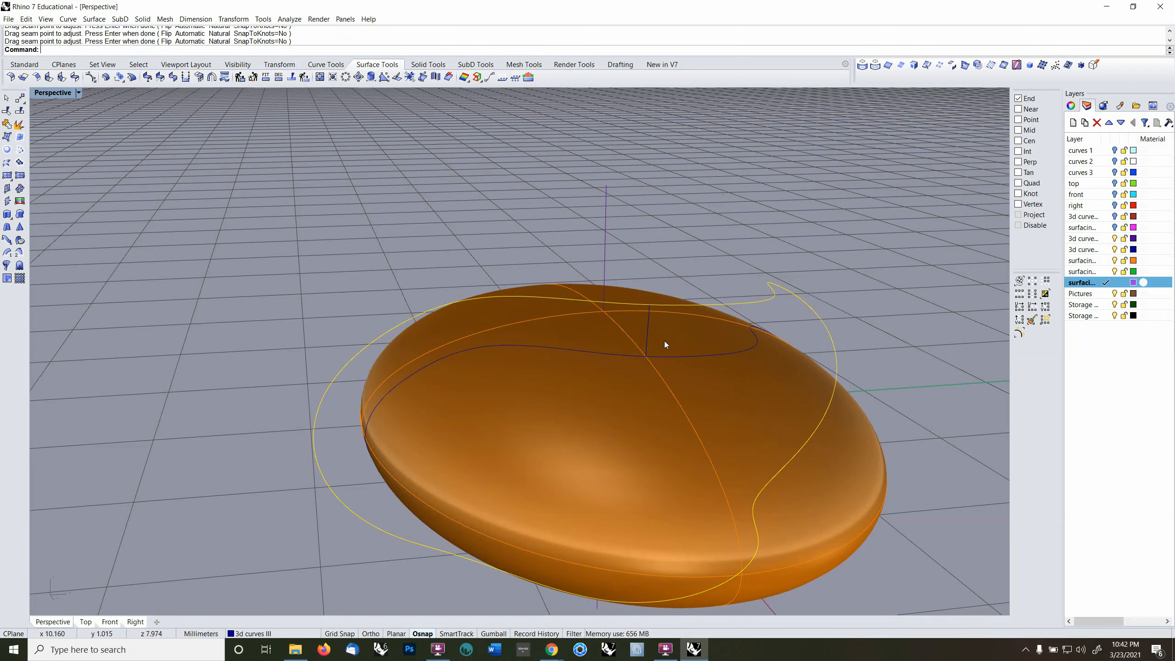
- Check the direction of the outer rail curve and flip the projected curve's direction to match it
{"action": "left_click", "coordinate": [285, 19]}
{"action": "left_click", "coordinate": [314, 198]}
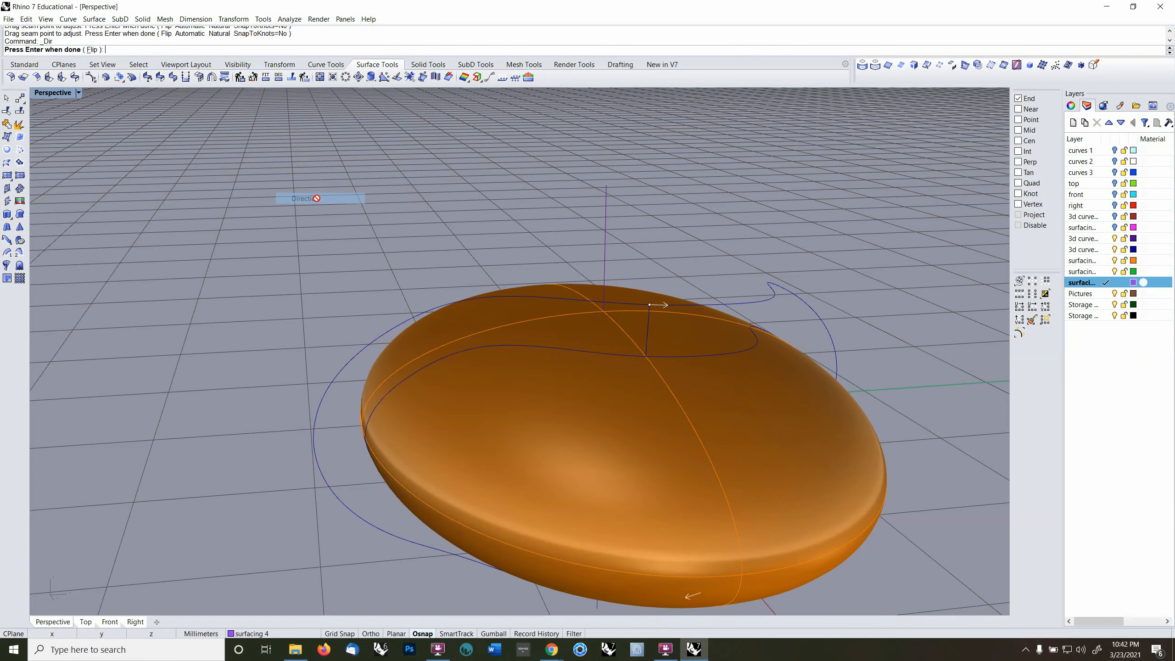
{"action": "key", "text": "Return"}
{"action": "left_click", "coordinate": [725, 353]}
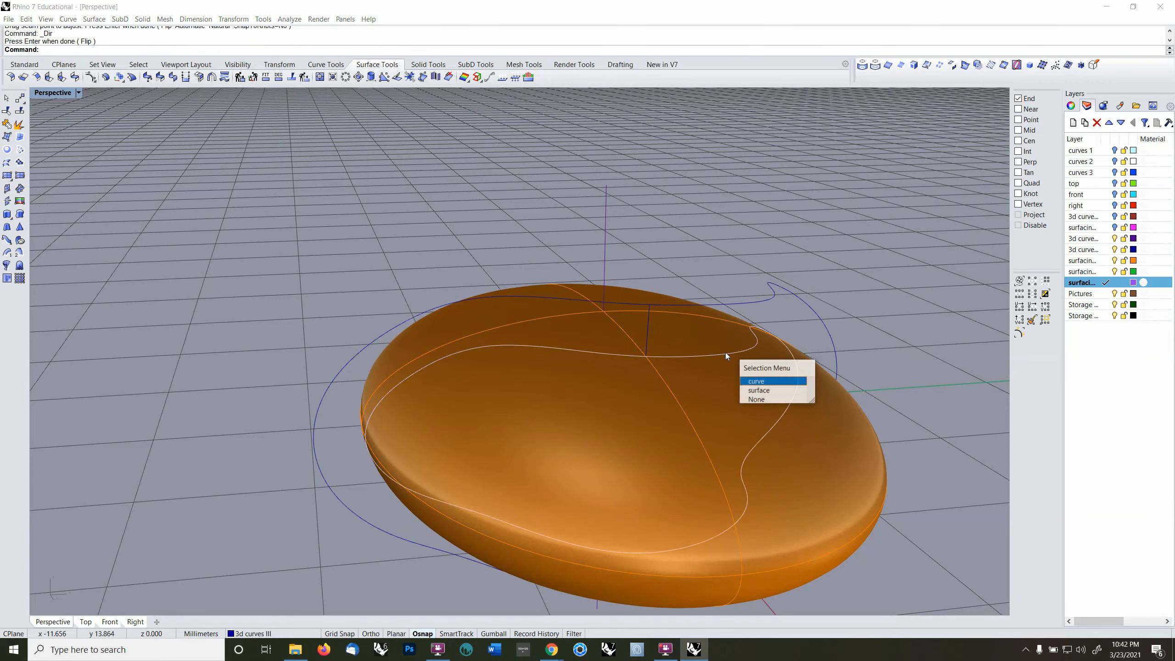
{"action": "key", "text": "Return"}
{"action": "key", "text": "Return"}
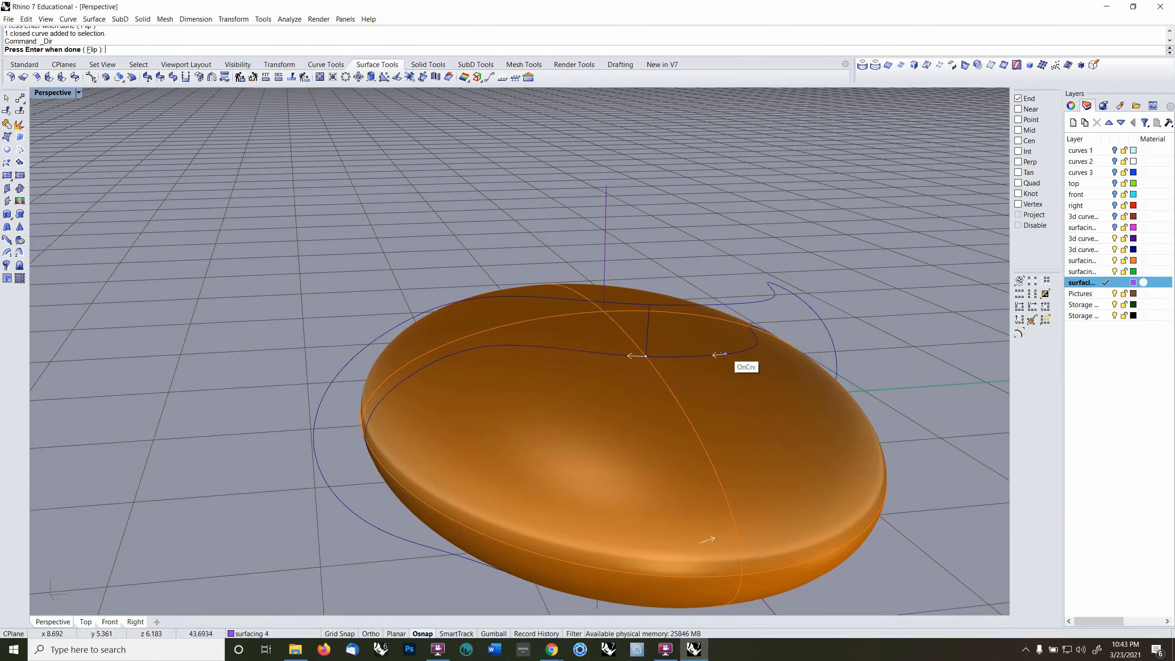
{"action": "type", "text": "f"}
{"action": "key", "text": "Return"}
{"action": "key", "text": "Return"}
- Make the surfacing 3 layer current and loft the projected and outer curves with Normal style and Do not simplify
{"action": "right_click_drag", "start_coordinate": [723, 352], "coordinate": [684, 384]}
{"action": "left_click", "coordinate": [721, 316]}
{"action": "key", "text": "Escape"}
{"action": "left_click", "coordinate": [7, 162]}
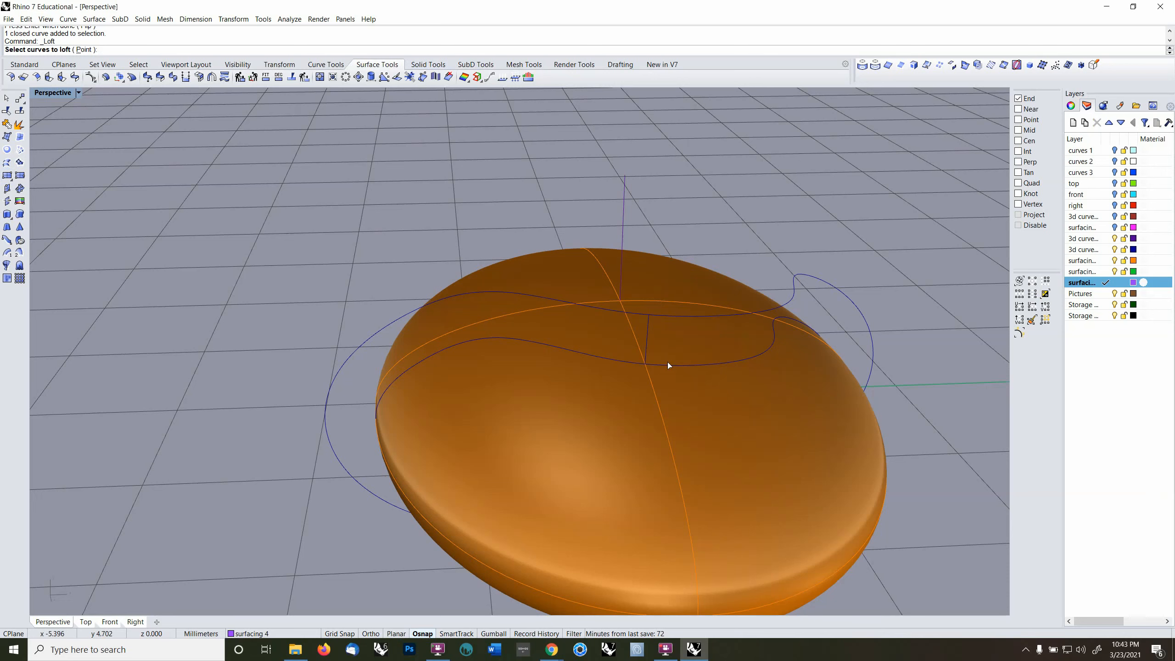
{"action": "left_click", "coordinate": [1106, 272]}
{"action": "left_click", "coordinate": [710, 366]}
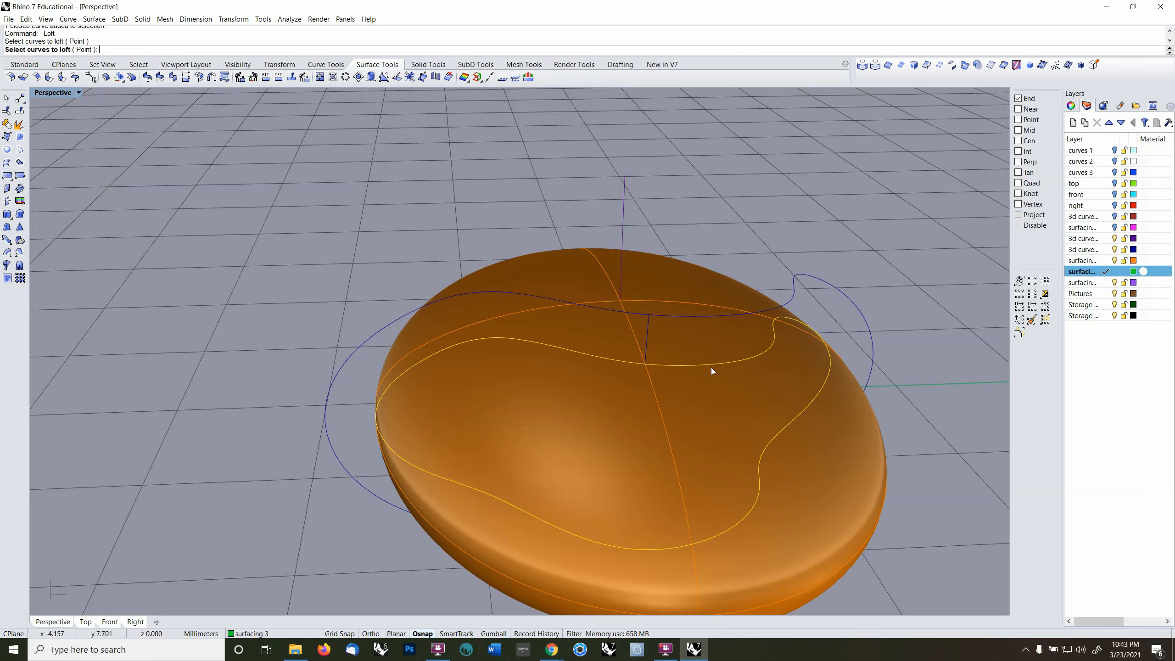
{"action": "left_click", "coordinate": [708, 317]}
{"action": "key", "text": "Return"}
{"action": "key", "text": "Return"}
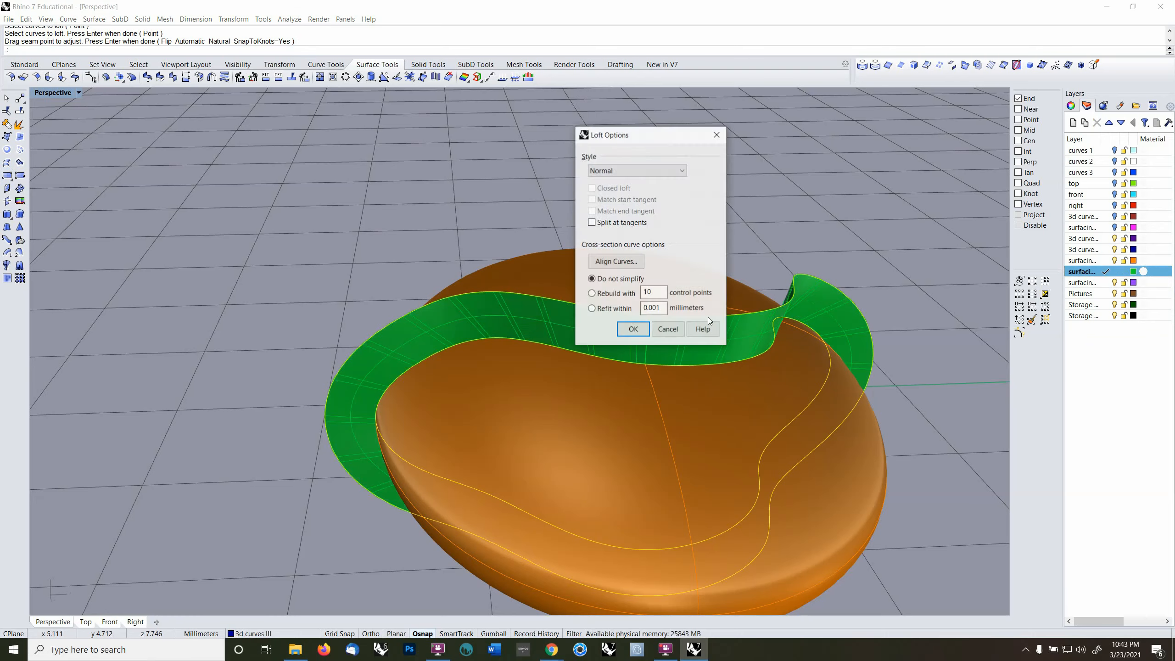
{"action": "left_click", "coordinate": [632, 330]}
- Examine the lofted fin's control points and isocurve spacing from several angles
{"action": "right_click_drag", "start_coordinate": [703, 356], "coordinate": [685, 414]}
{"action": "left_click", "coordinate": [684, 371]}
{"action": "right_click_drag", "start_coordinate": [643, 469], "coordinate": [688, 364]}
{"action": "key", "text": "F10"}
{"action": "key", "text": "Escape"}
{"action": "left_click", "coordinate": [684, 349]}
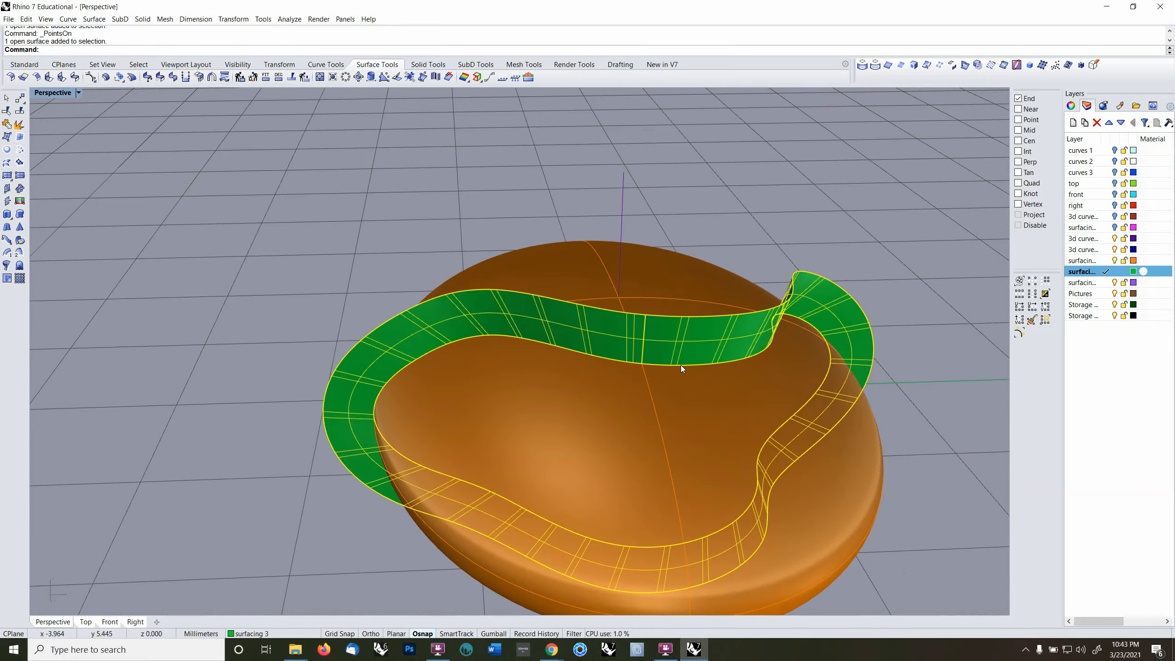
{"action": "right_click_drag", "start_coordinate": [681, 366], "coordinate": [731, 355]}
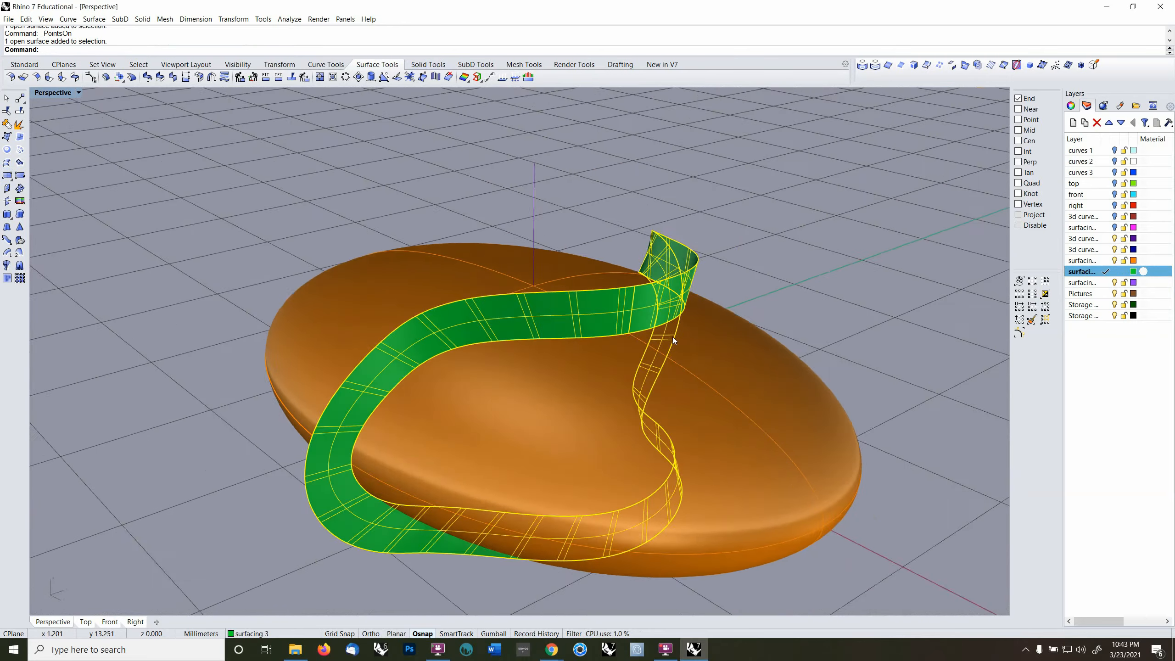
{"action": "scroll", "coordinate": [672, 337], "scroll_direction": "down", "scroll_amount": 7}
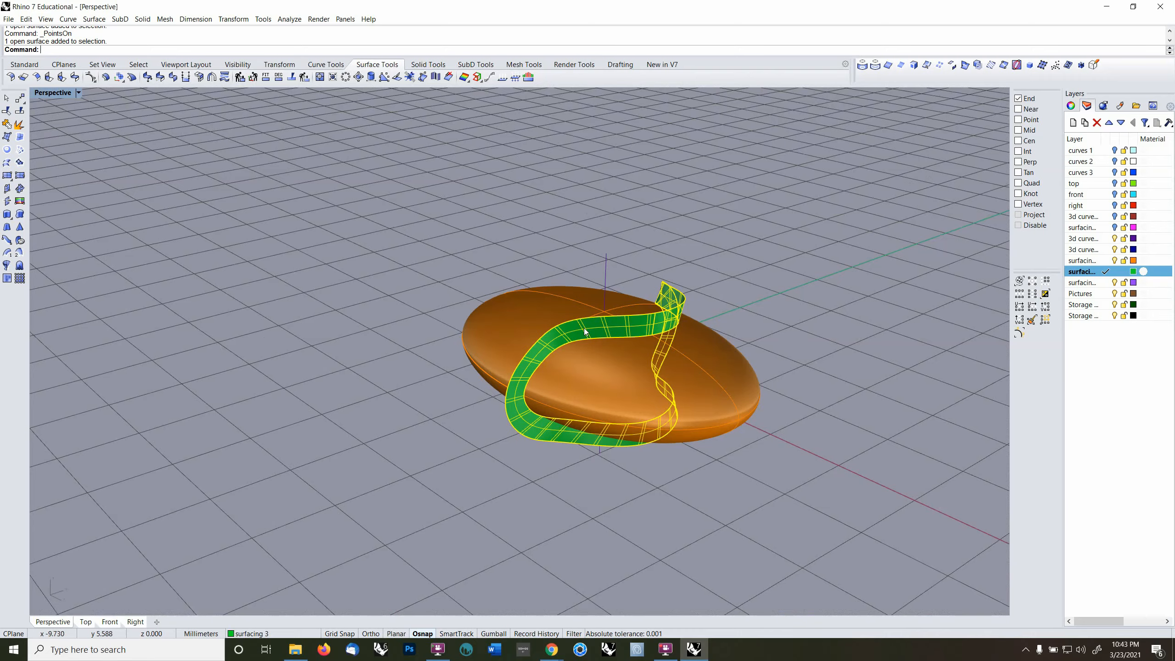
{"action": "right_click_drag", "start_coordinate": [559, 387], "coordinate": [652, 350]}
{"action": "scroll", "coordinate": [654, 367], "scroll_direction": "up", "scroll_amount": 5}
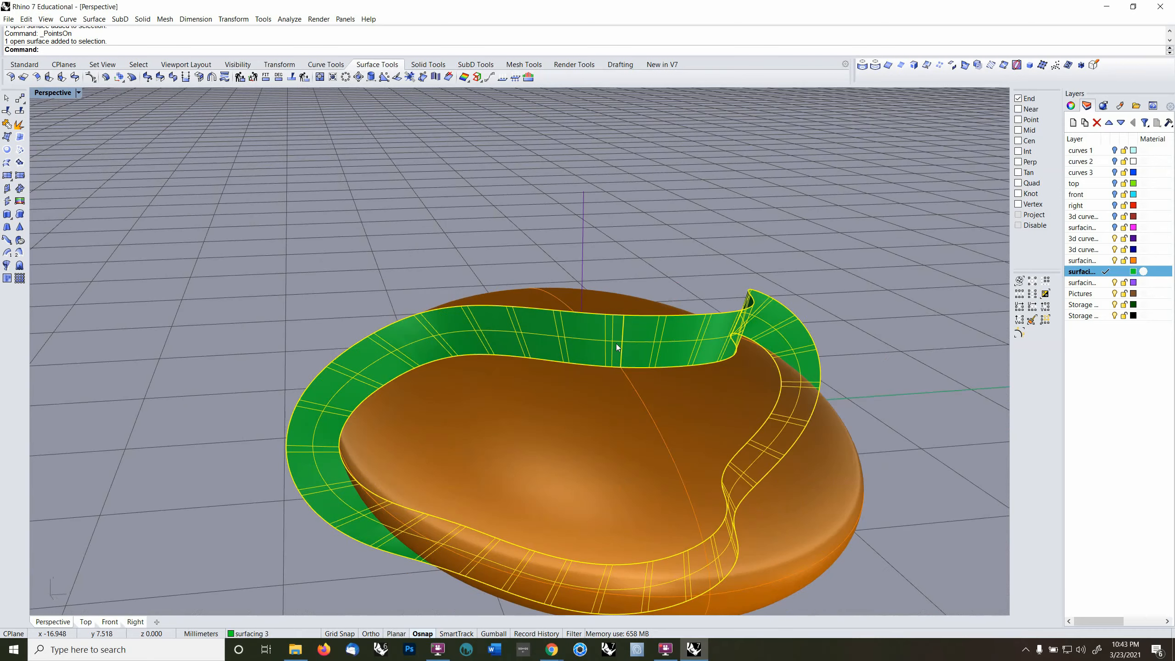
- Rebuild the lofted fin with point counts U 2 and V 25 and degrees U 1 and V 3, and inspect its control points
{"action": "type", "text": "rebuild"}
{"action": "key", "text": "Return"}
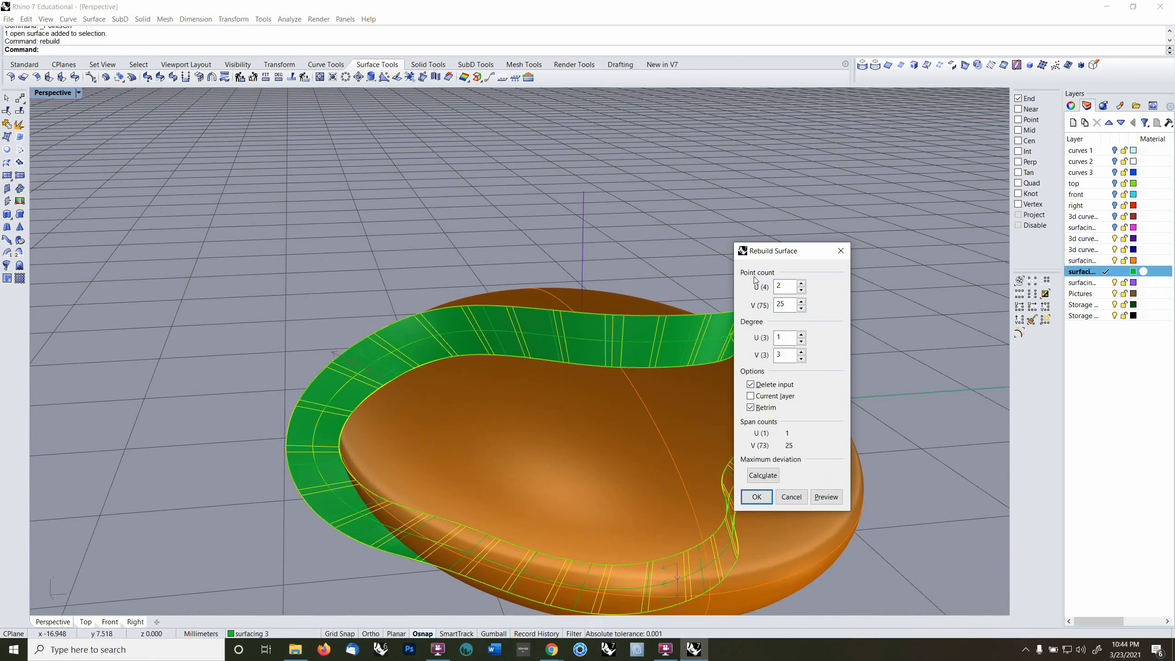
{"action": "left_click", "coordinate": [756, 496]}
{"action": "right_click_drag", "start_coordinate": [708, 315], "coordinate": [672, 345]}
{"action": "key", "text": "F10"}
{"action": "left_click", "coordinate": [668, 336]}
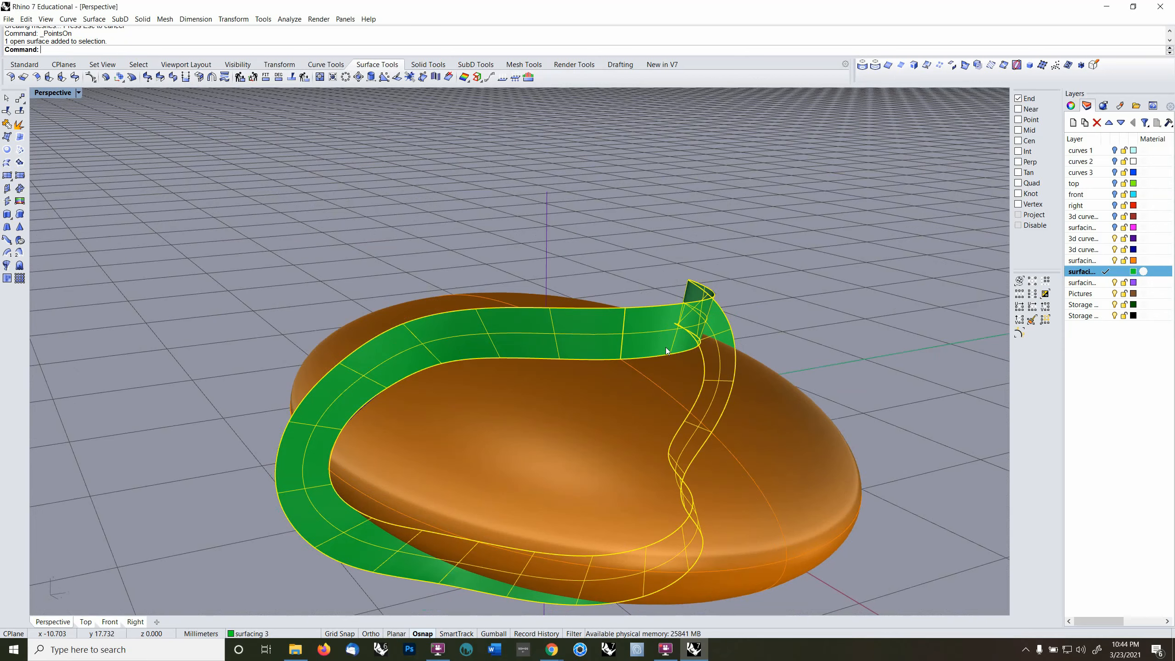
{"action": "right_click_drag", "start_coordinate": [659, 310], "coordinate": [578, 337]}
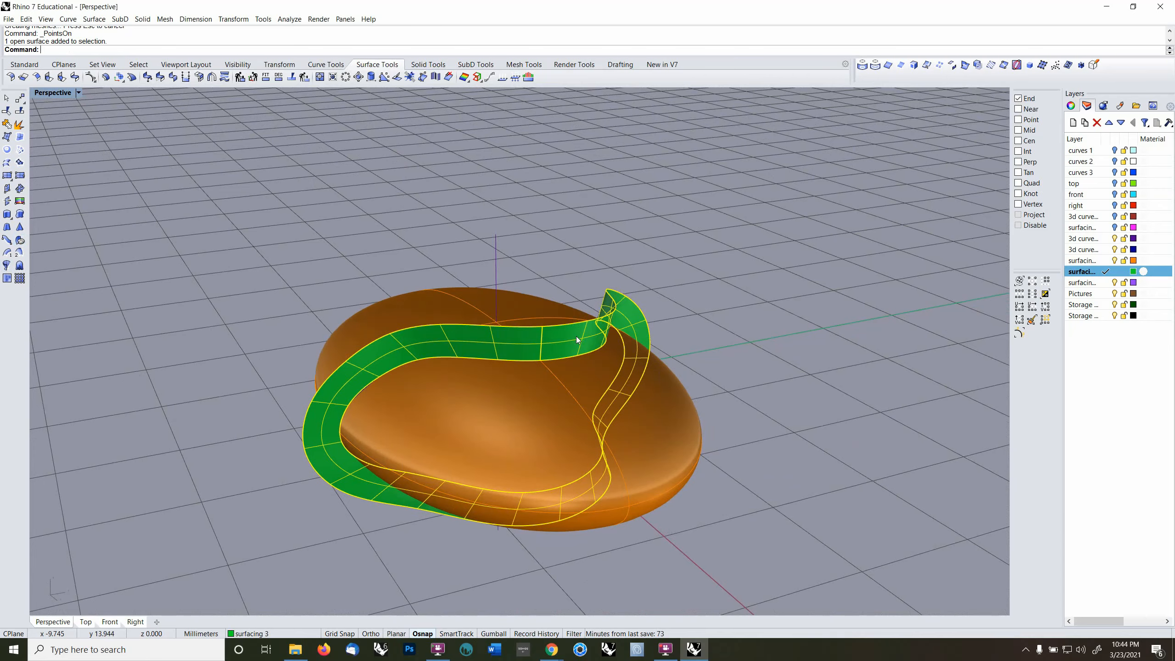
- Delete the rebuilt fin surface and all the fin's construction curves, keeping only the ellipsoid
{"action": "key", "text": "Delete"}
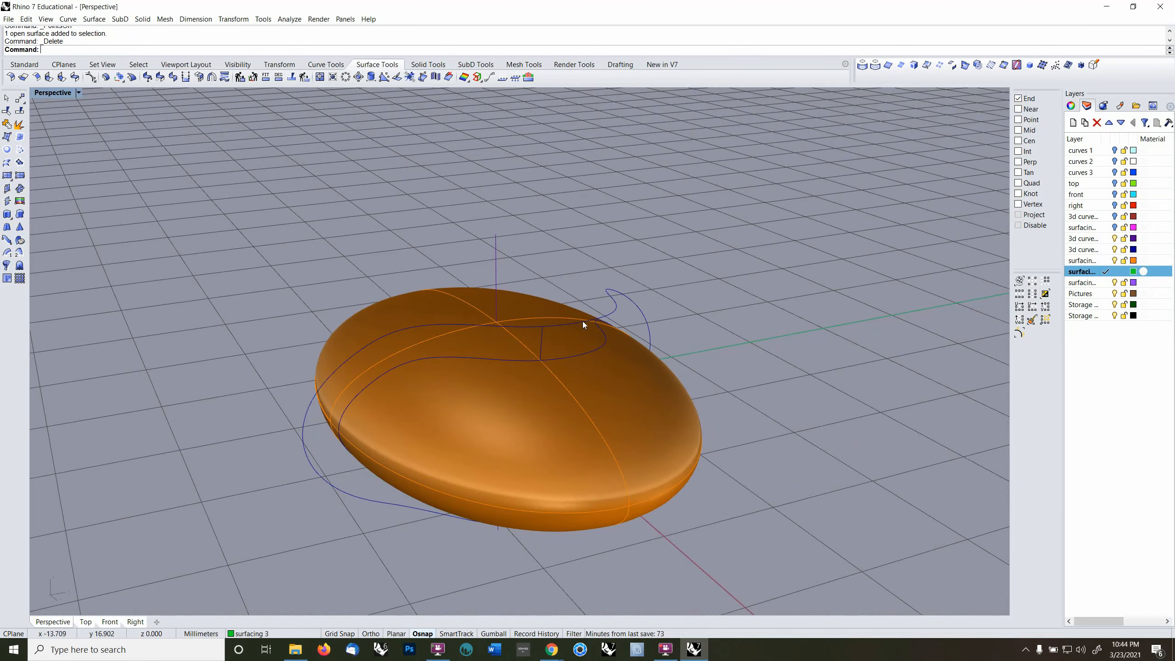
{"action": "scroll", "coordinate": [448, 241], "scroll_direction": "down", "scroll_amount": 3}
{"action": "scroll", "coordinate": [448, 240], "scroll_direction": "down", "scroll_amount": 2}
{"action": "left_click_drag", "start_coordinate": [321, 180], "coordinate": [607, 426]}
{"action": "left_click", "coordinate": [548, 324], "text": "ctrl"}
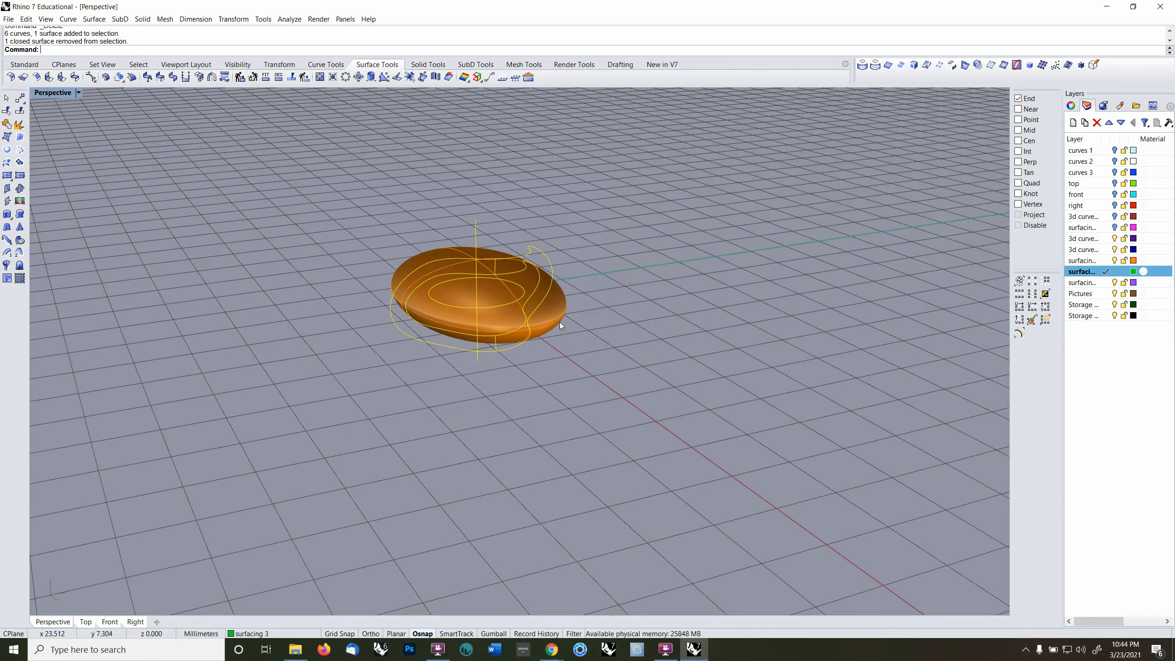
{"action": "key", "text": "Delete"}
{"action": "right_click_drag", "start_coordinate": [559, 322], "coordinate": [464, 300]}
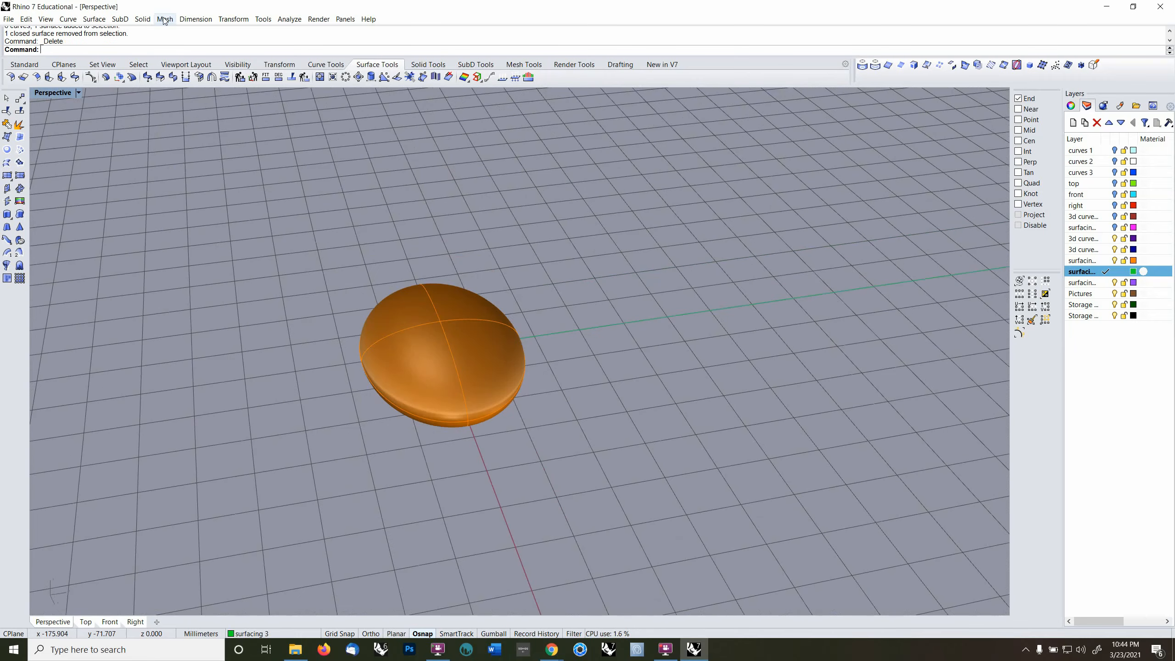
{"action": "left_click", "coordinate": [143, 18]}
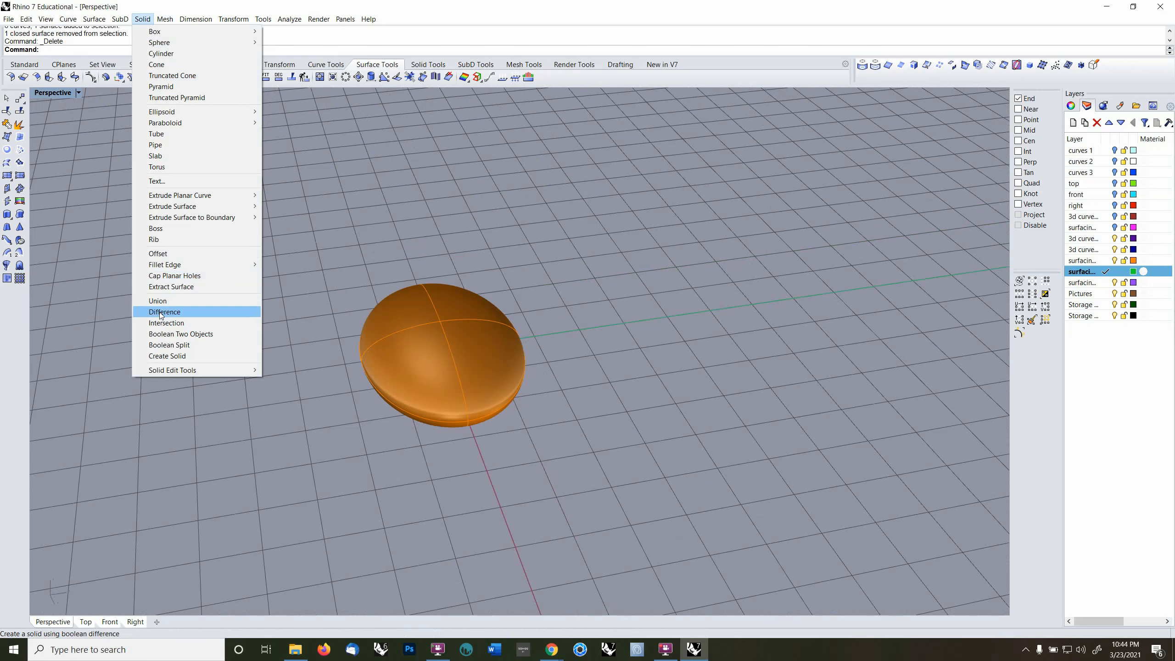
{"action": "left_click", "coordinate": [741, 245]}
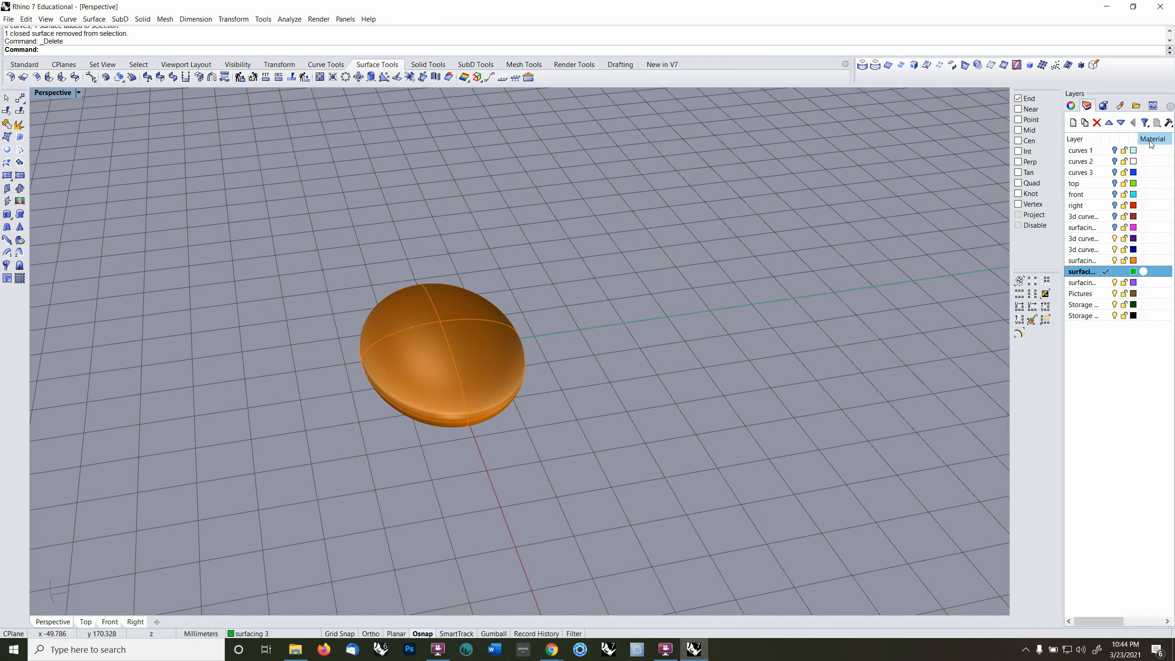
- Turn on the curves 1 layer to show its spheres and set the Perspective viewport to Ghosted display
{"action": "left_click", "coordinate": [1115, 150]}
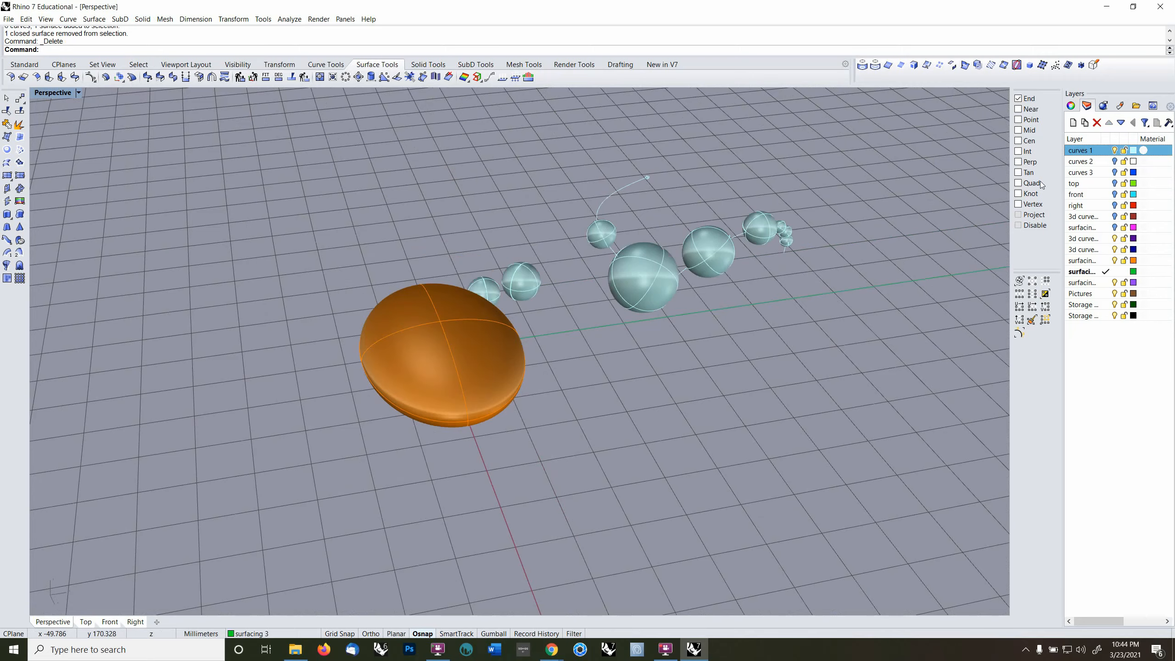
{"action": "right_click_drag", "start_coordinate": [851, 271], "coordinate": [611, 273]}
{"action": "left_click", "coordinate": [622, 282]}
{"action": "scroll", "coordinate": [613, 298], "scroll_direction": "up", "scroll_amount": 4}
{"action": "left_click", "coordinate": [615, 297]}
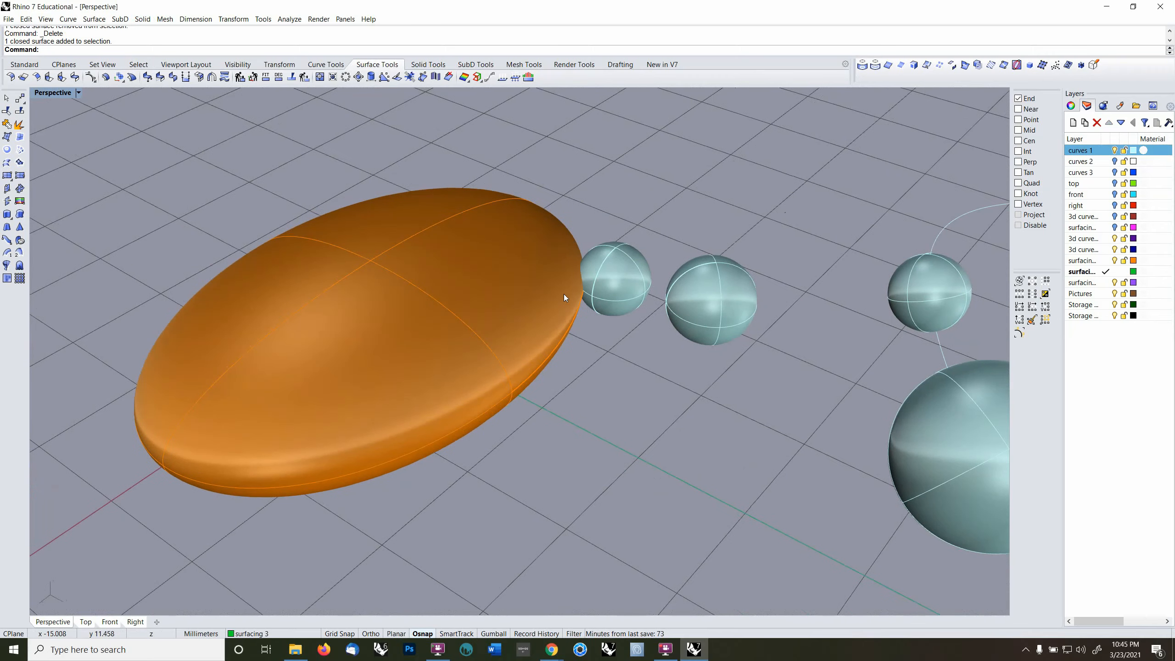
{"action": "left_click", "coordinate": [78, 93]}
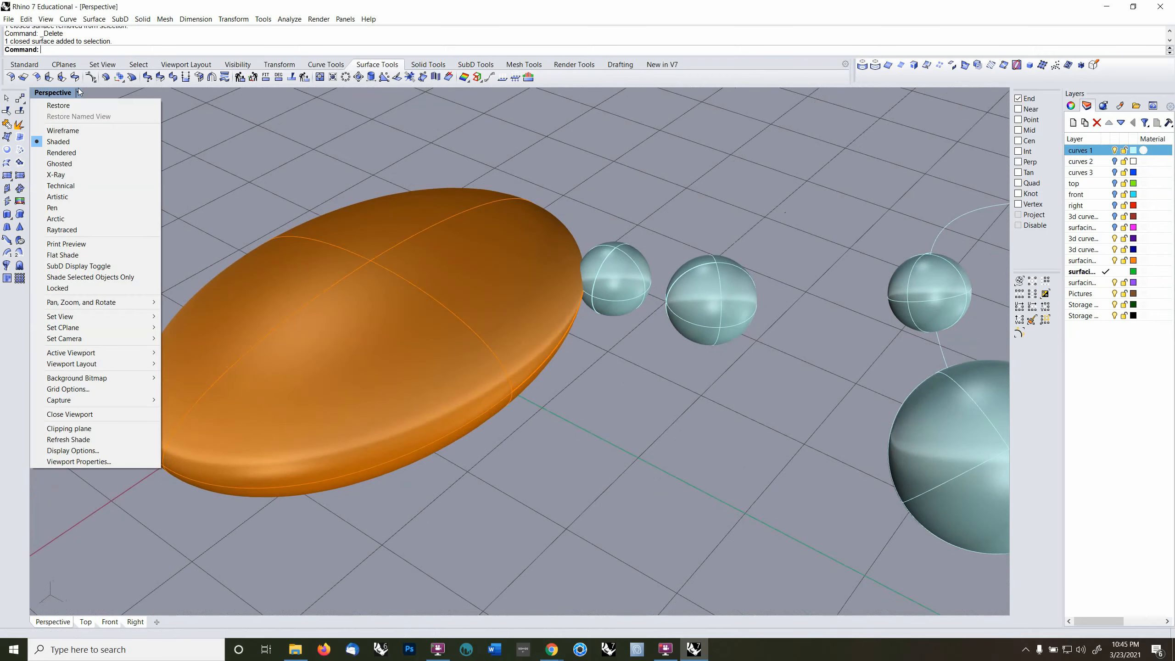
{"action": "left_click", "coordinate": [59, 164]}
{"action": "right_click_drag", "start_coordinate": [483, 265], "coordinate": [771, 375]}
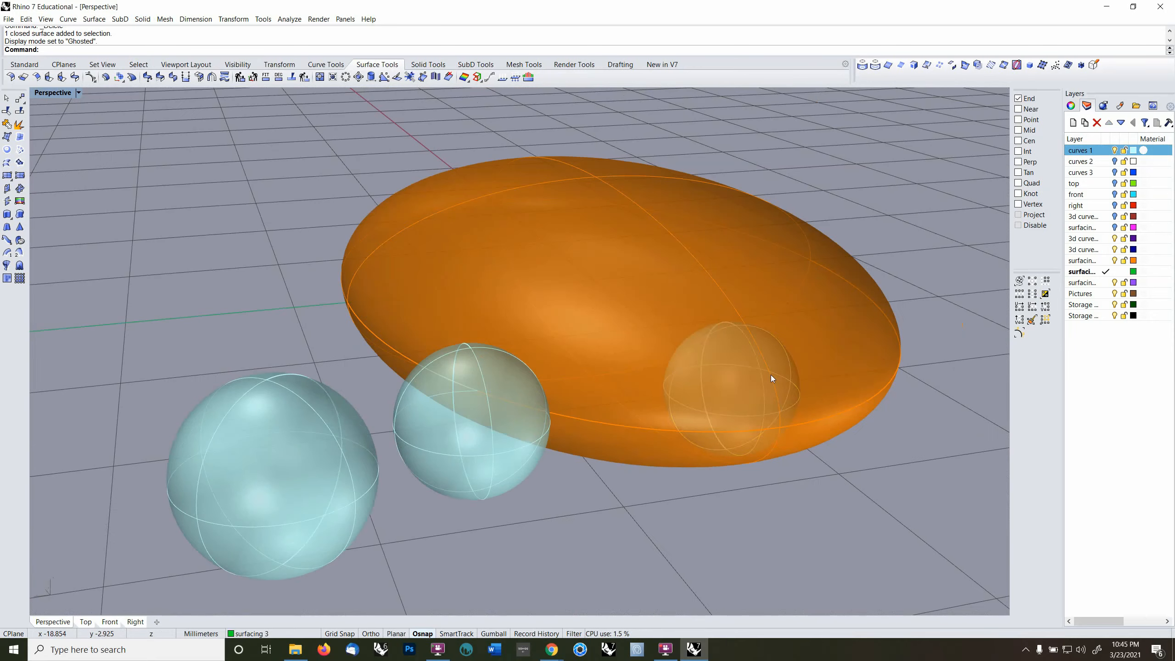
- Set the construction plane to world Right and move the sphere inside the ellipsoid upward until its upper part protrudes
{"action": "left_click", "coordinate": [761, 373]}
{"action": "key", "text": "F4"}
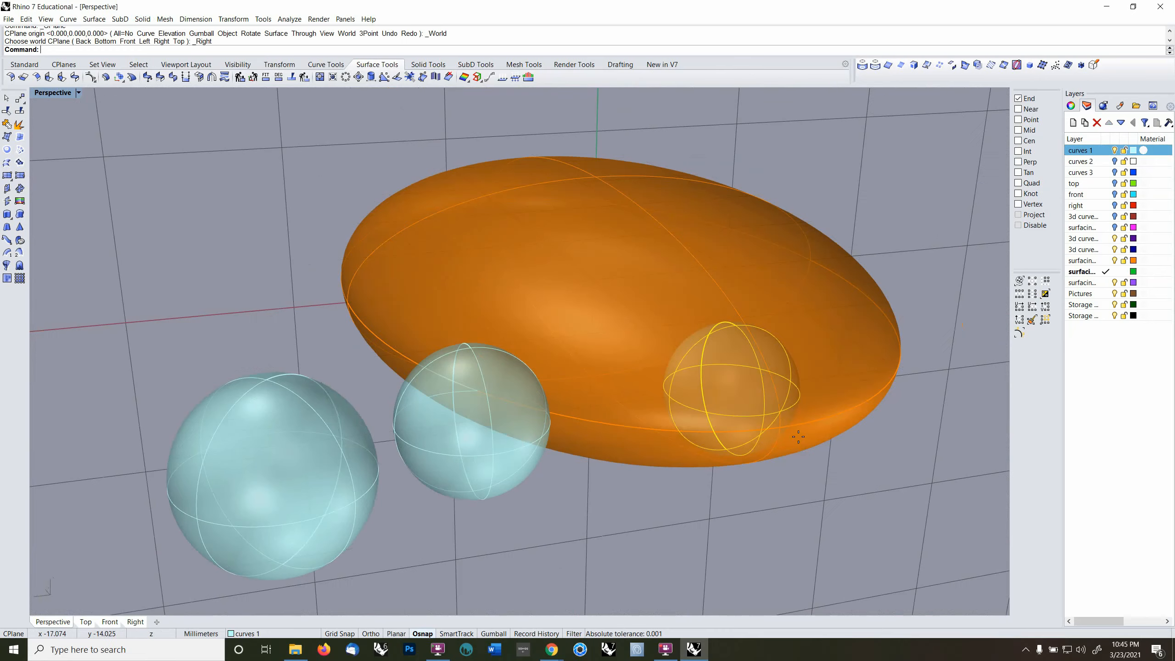
{"action": "type", "text": "M"}
{"action": "key", "text": "Return"}
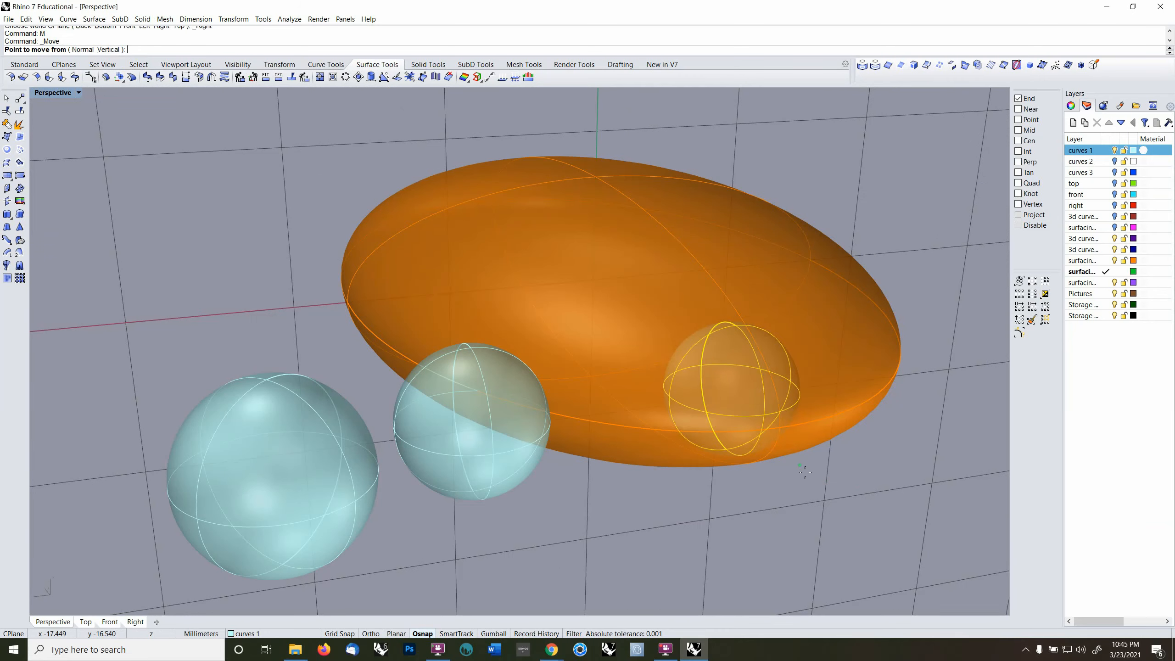
{"action": "left_click", "coordinate": [858, 483]}
{"action": "left_click", "coordinate": [861, 448]}
{"action": "right_click_drag", "start_coordinate": [848, 459], "coordinate": [787, 360]}
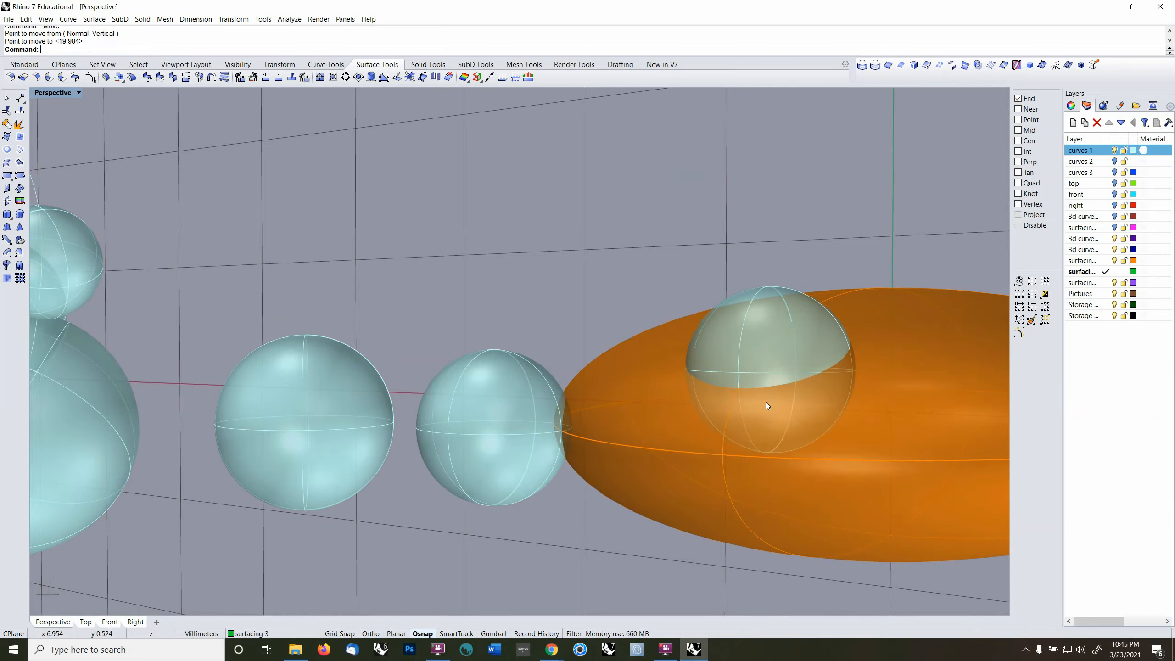
{"action": "right_click_drag", "start_coordinate": [765, 405], "coordinate": [628, 378]}
{"action": "scroll", "coordinate": [550, 388], "scroll_direction": "down", "scroll_amount": 6}
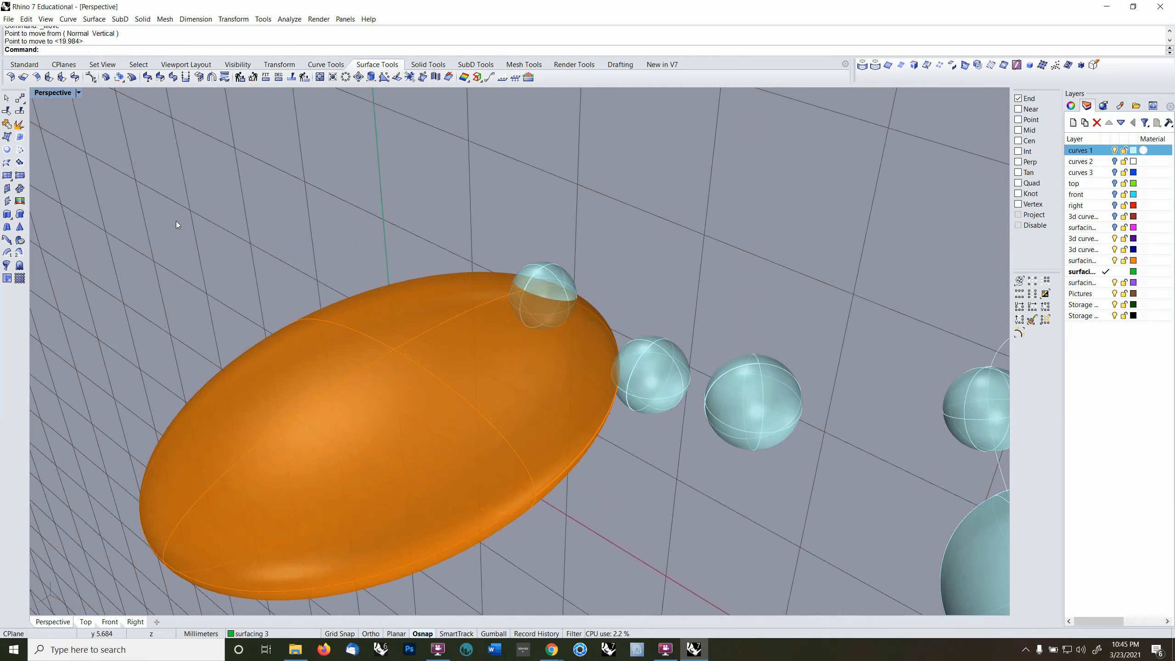
- Boolean union the ellipsoid with the protruding sphere and the sphere touching its end
{"action": "left_click", "coordinate": [142, 19]}
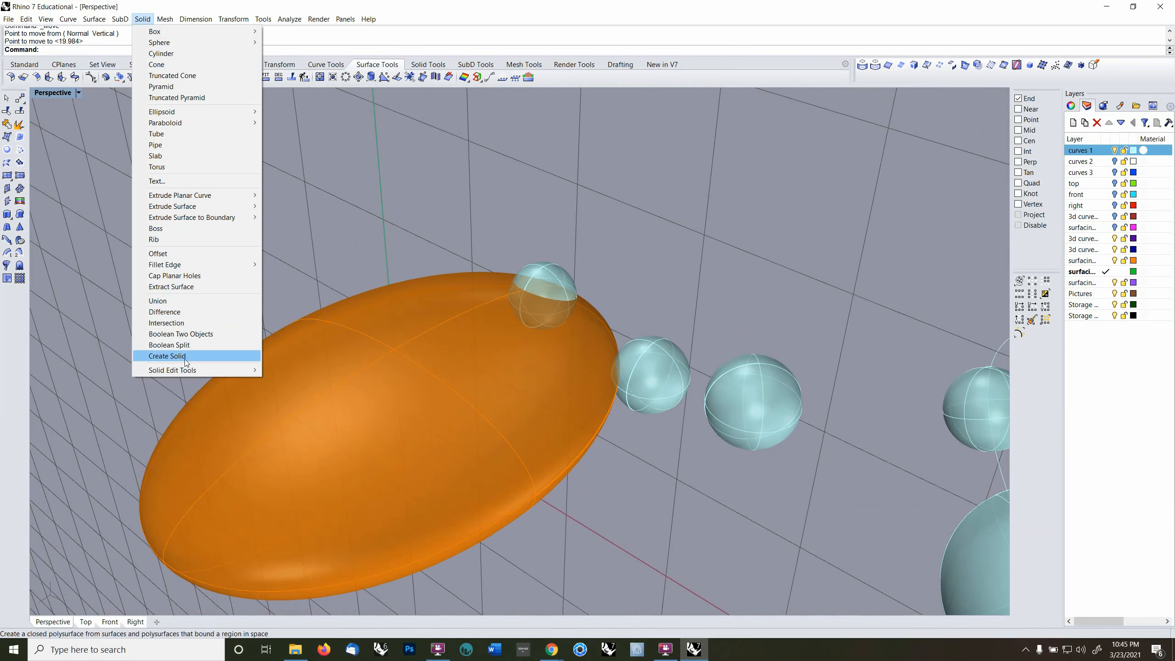
{"action": "left_click", "coordinate": [191, 300]}
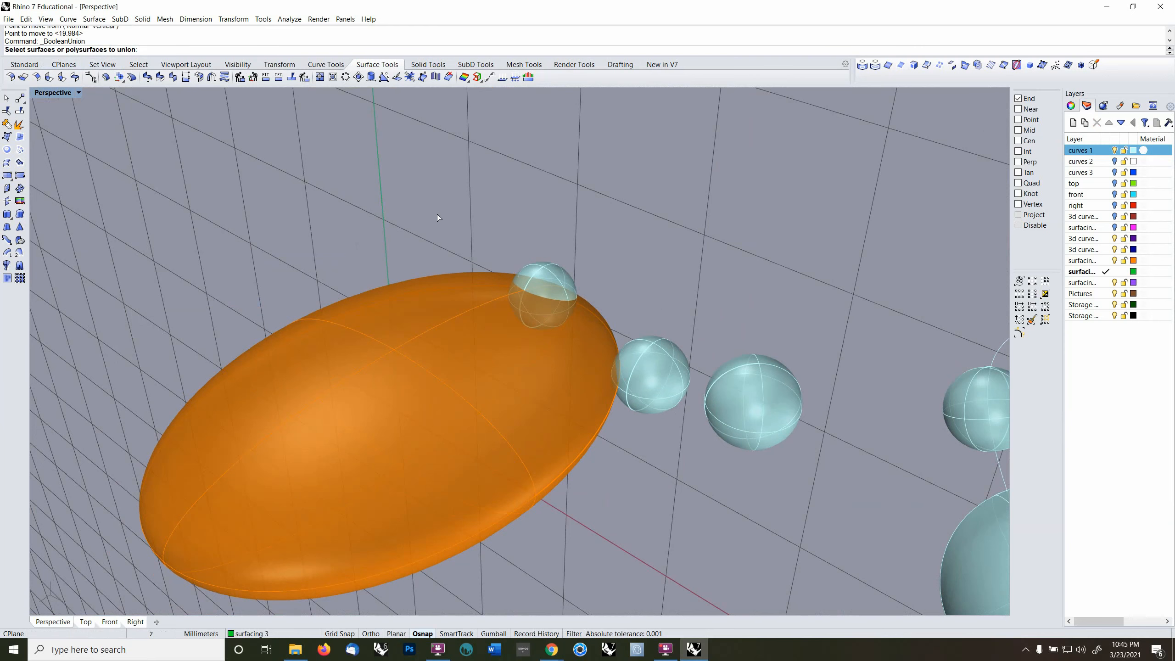
{"action": "left_click", "coordinate": [460, 318]}
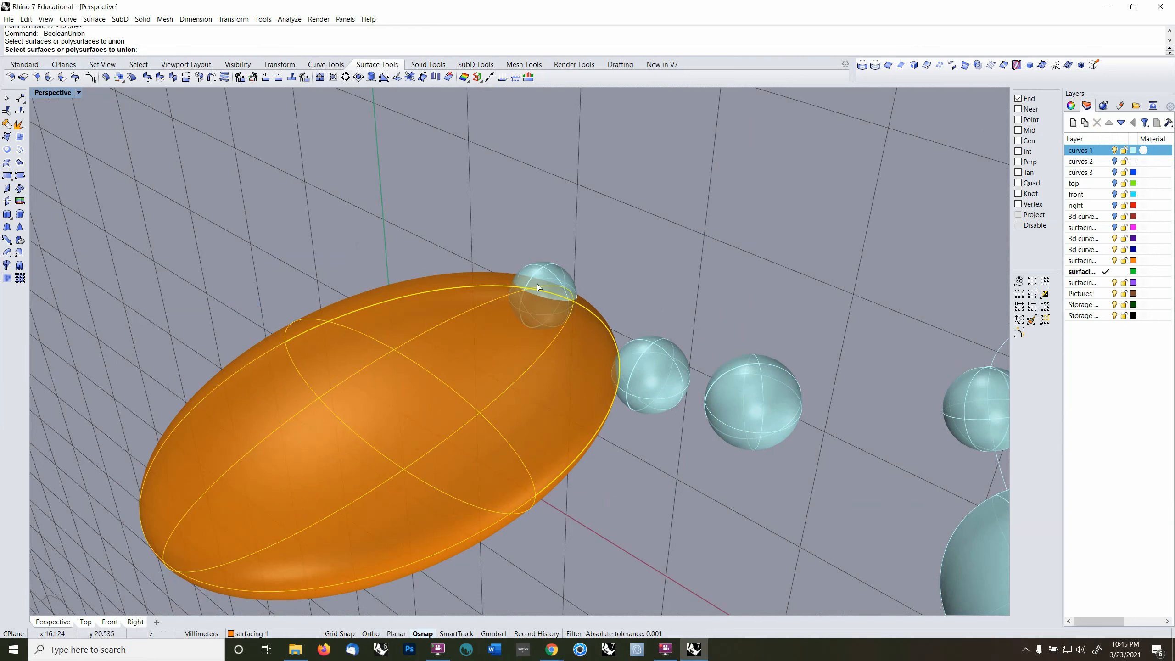
{"action": "left_click", "coordinate": [547, 277]}
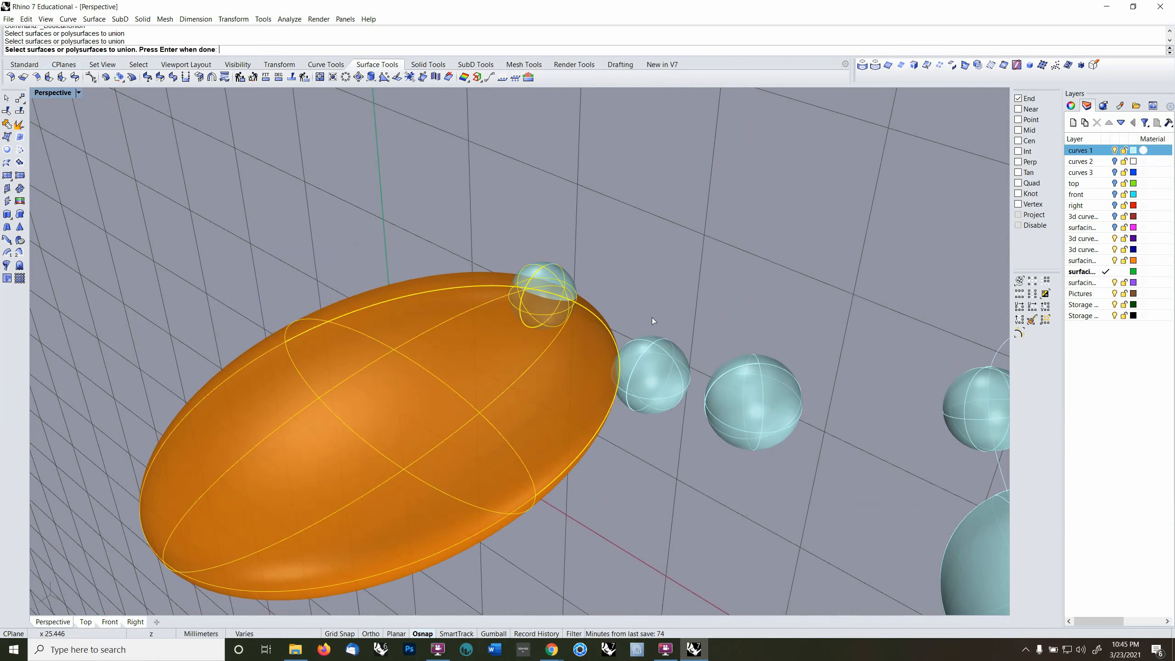
{"action": "left_click", "coordinate": [657, 379]}
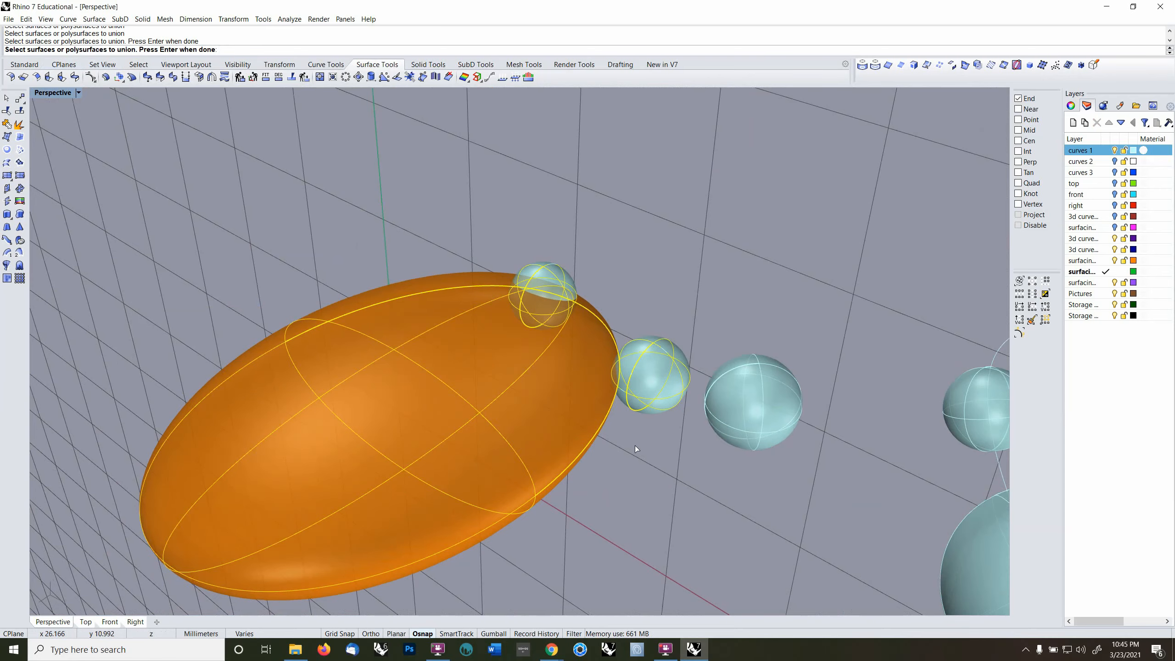
{"action": "key", "text": "Return"}
- Examine the unioned solid's object properties and the joins between the ellipsoid and the two spheres
{"action": "right_click_drag", "start_coordinate": [610, 428], "coordinate": [545, 339]}
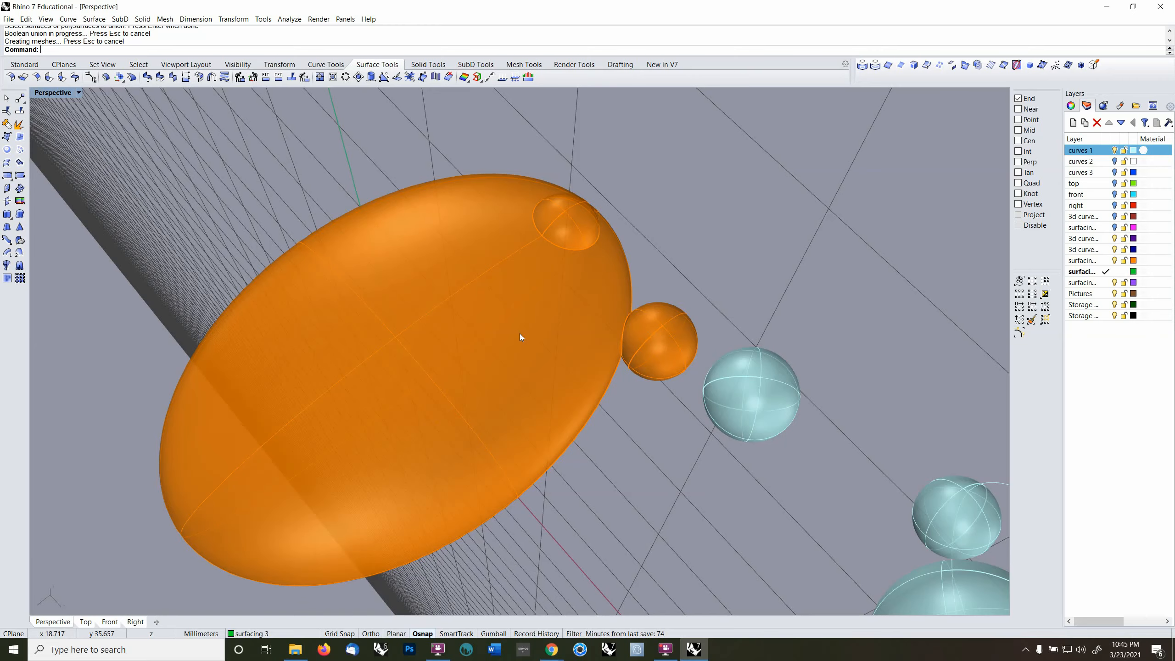
{"action": "right_click_drag", "start_coordinate": [644, 354], "coordinate": [545, 341]}
{"action": "left_click", "coordinate": [545, 341]}
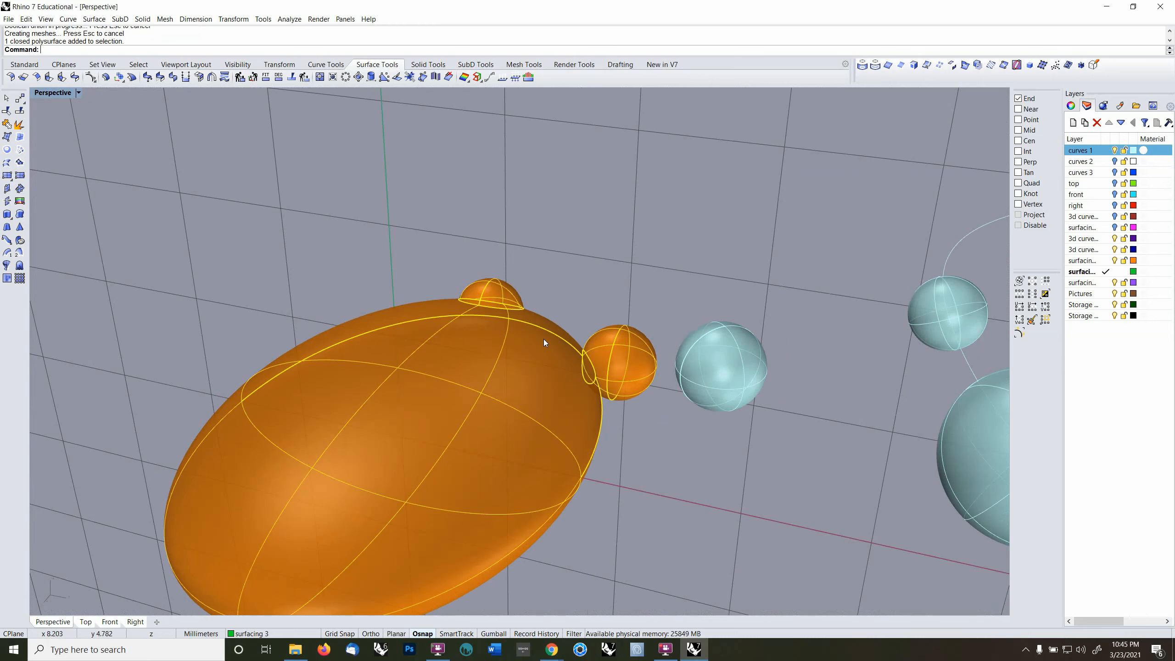
{"action": "left_click", "coordinate": [1071, 107]}
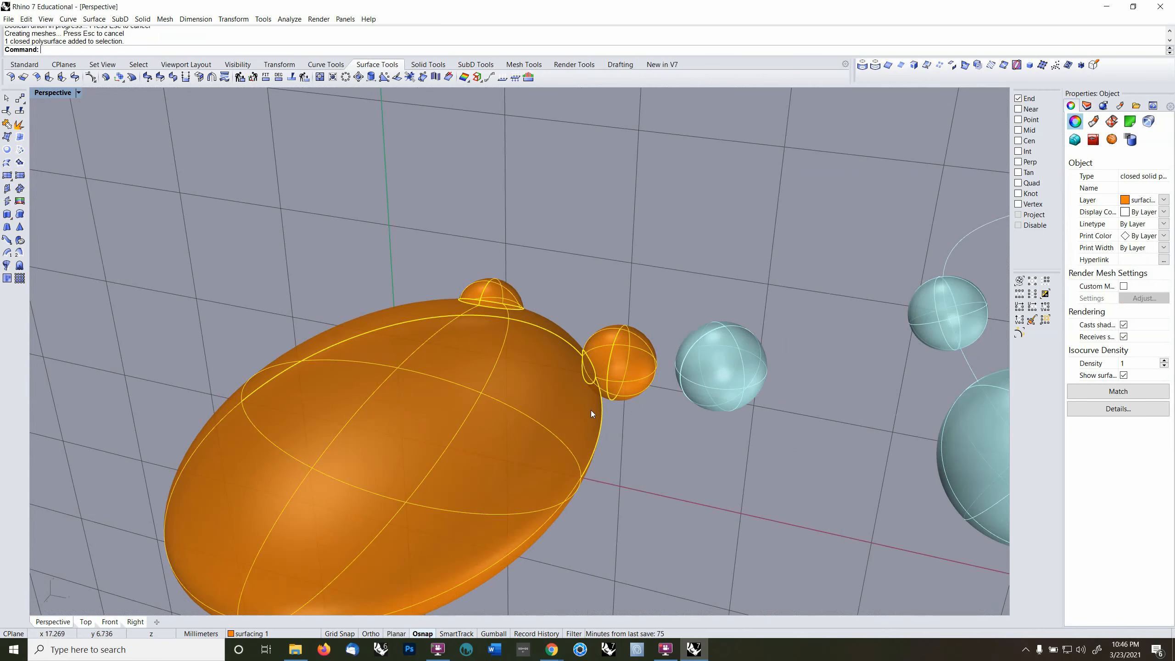
{"action": "right_click_drag", "start_coordinate": [591, 409], "coordinate": [568, 408]}
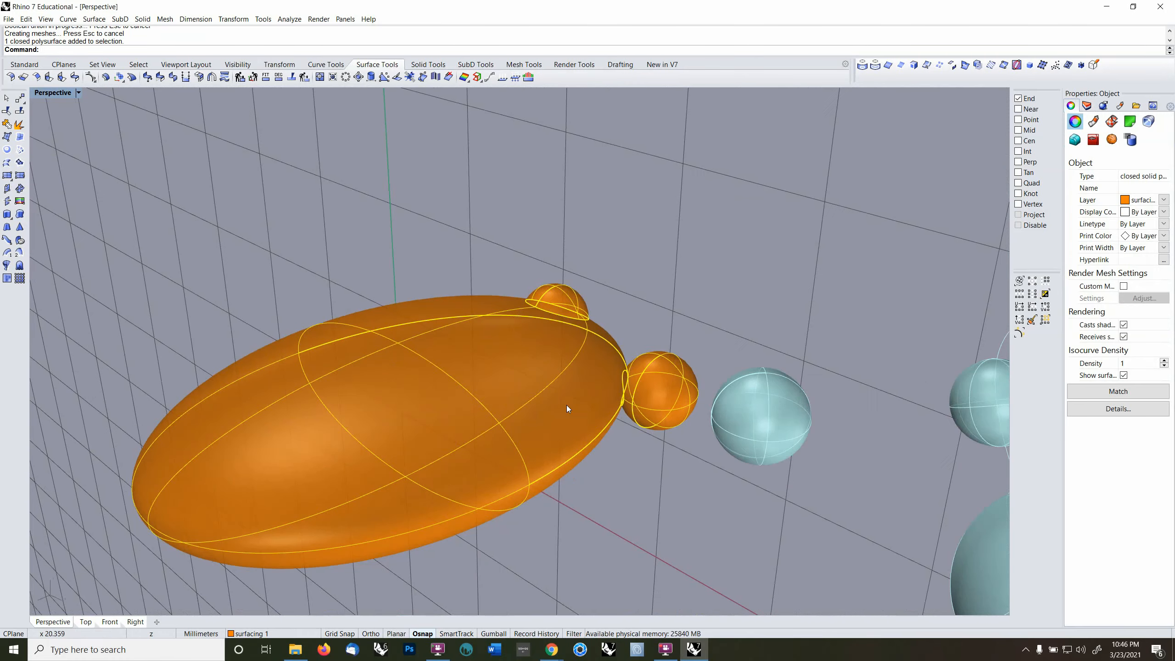
{"action": "left_click", "coordinate": [638, 376]}
{"action": "scroll", "coordinate": [638, 376], "scroll_direction": "up", "scroll_amount": 5}
{"action": "mouse_move", "coordinate": [666, 380]}
{"action": "right_mouse_down"}
{"action": "mouse_move", "coordinate": [627, 353]}
{"action": "mouse_move", "coordinate": [651, 380]}
{"action": "mouse_move", "coordinate": [690, 376]}
{"action": "mouse_move", "coordinate": [652, 381]}
{"action": "right_mouse_up"}
{"action": "scroll", "coordinate": [648, 398], "scroll_direction": "down", "scroll_amount": 10}
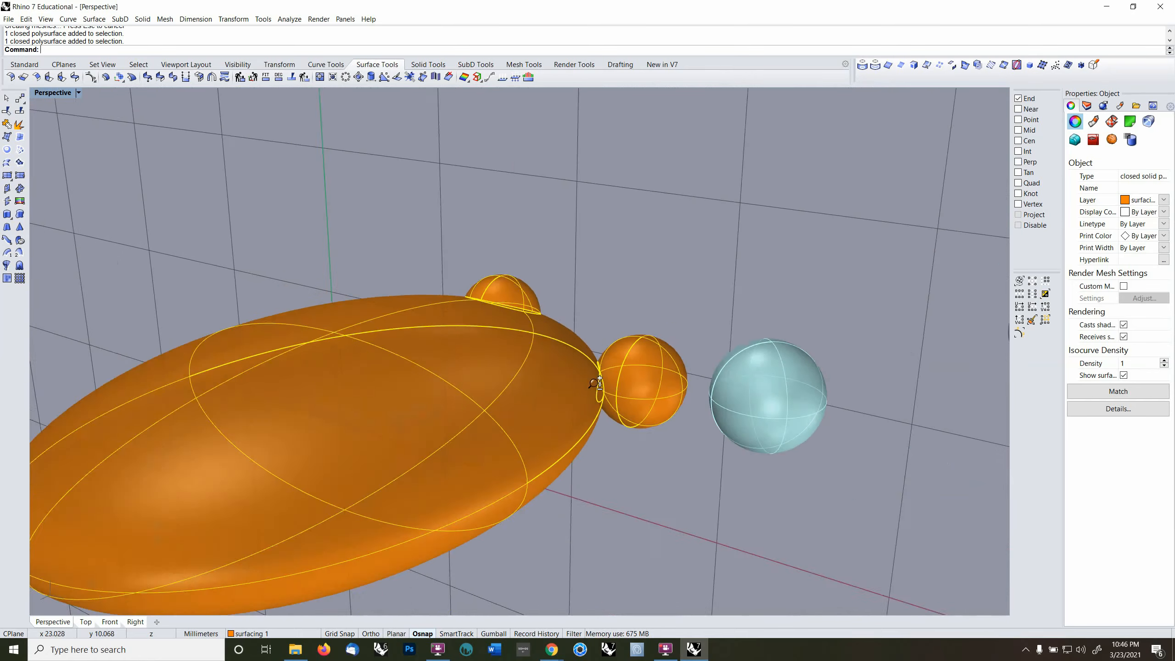
- Undo the Boolean union of the ellipsoid and the two spheres
{"action": "key", "text": "ctrl+z"}
{"action": "left_click", "coordinate": [643, 441]}
{"action": "right_click_drag", "start_coordinate": [640, 413], "coordinate": [469, 352]}
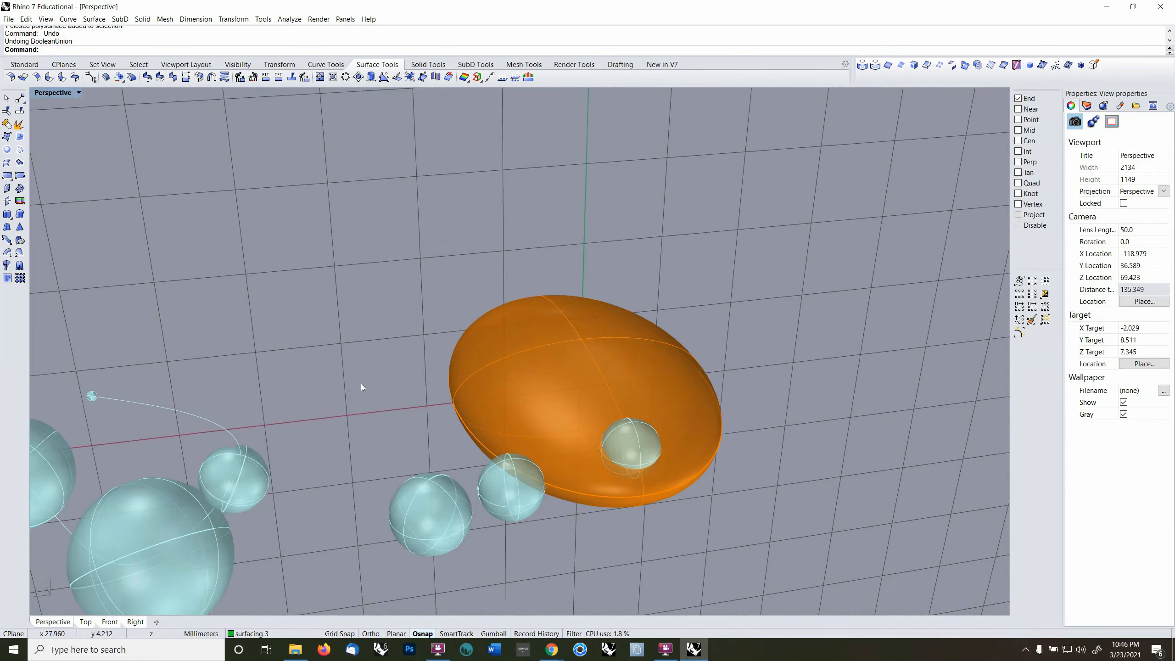
- Boolean difference the two overlapping spheres from the ellipsoid, with DeleteInput set to Yes
{"action": "left_click", "coordinate": [142, 19]}
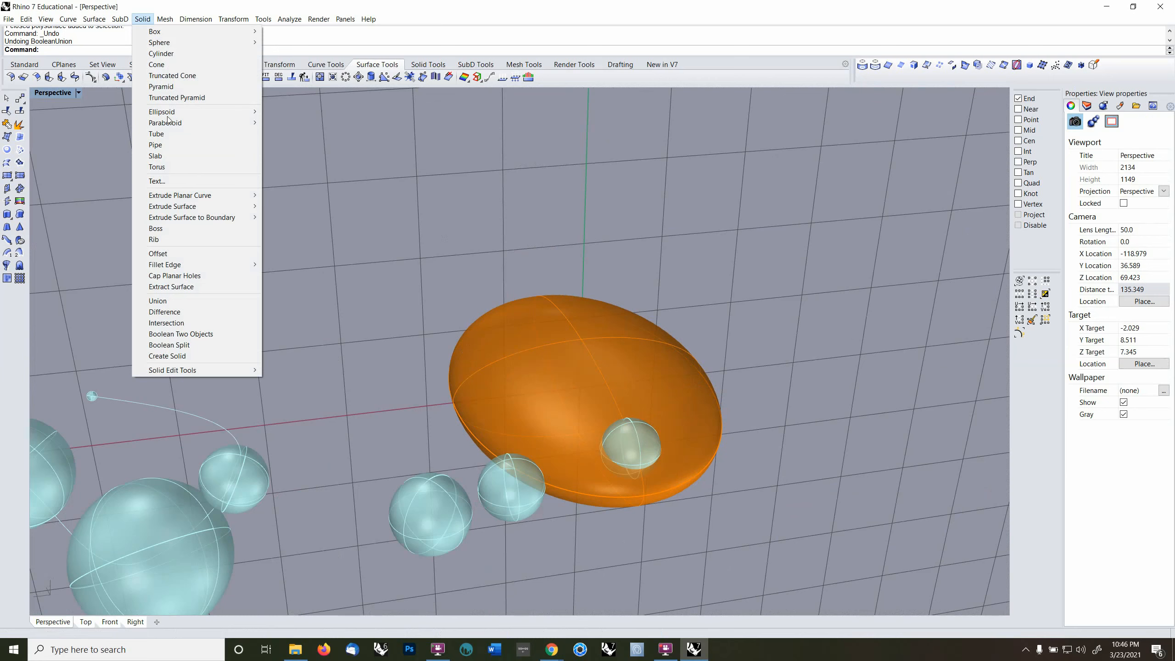
{"action": "left_click", "coordinate": [185, 312]}
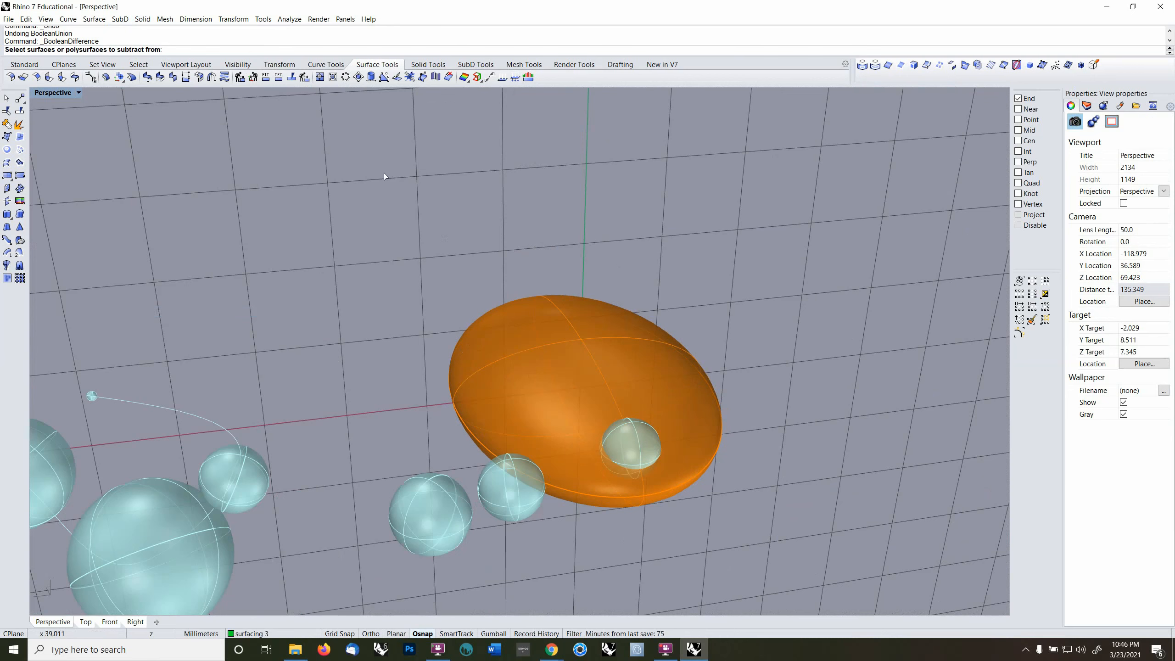
{"action": "left_click", "coordinate": [548, 355]}
{"action": "key", "text": "Return"}
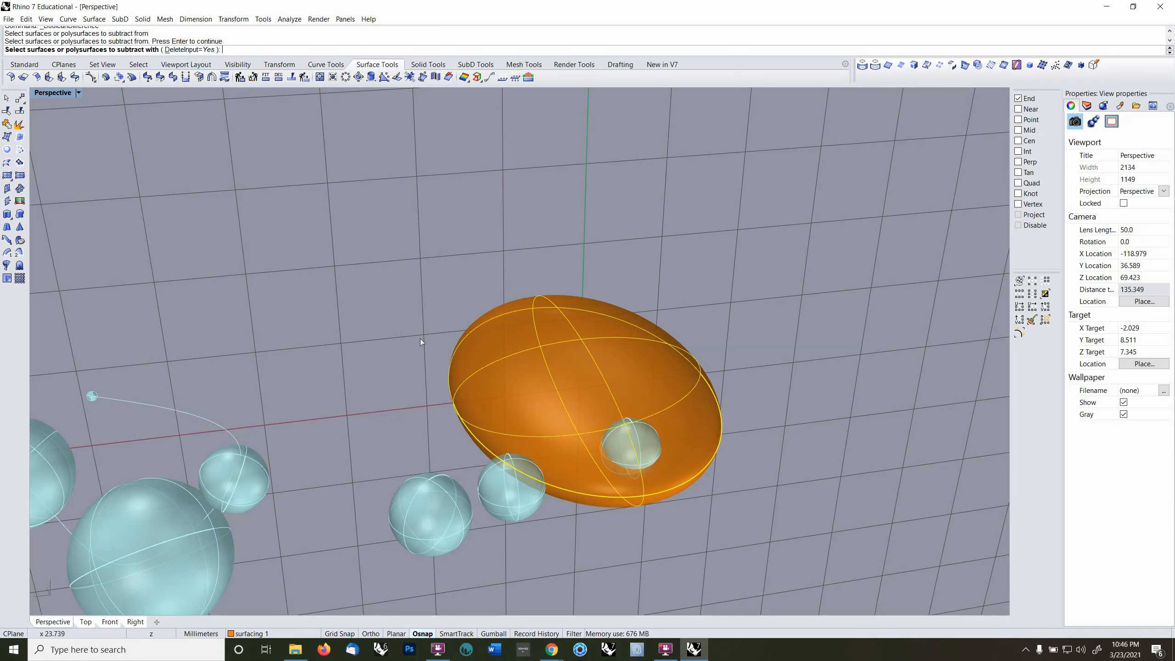
{"action": "left_click", "coordinate": [507, 495]}
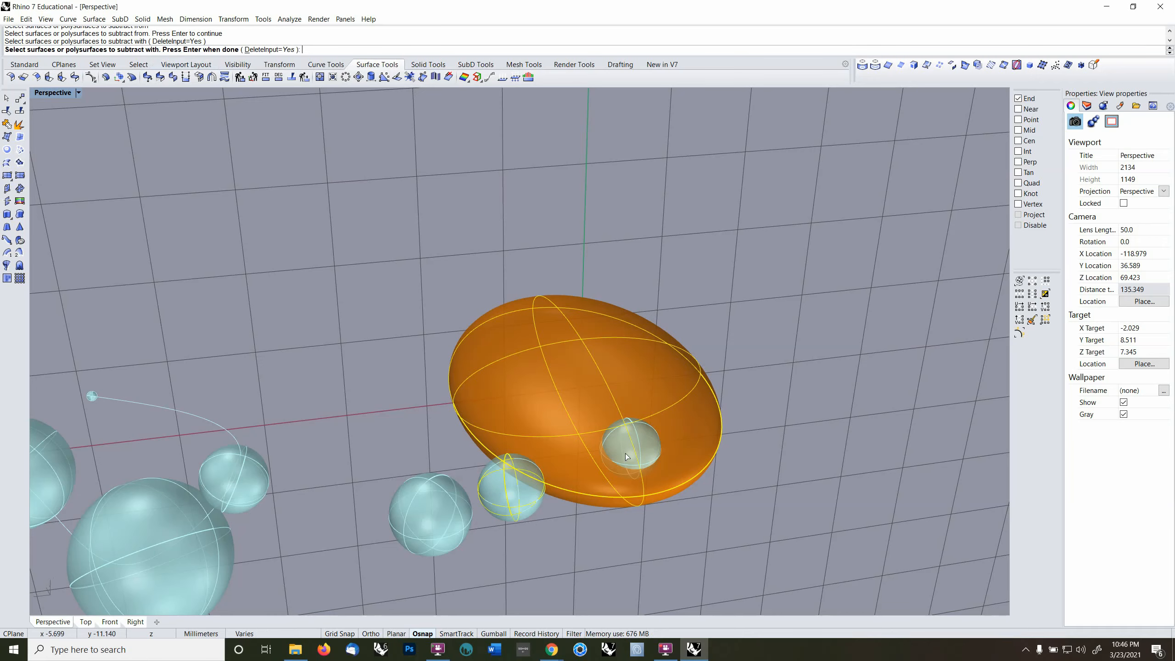
{"action": "left_click", "coordinate": [640, 447]}
{"action": "key", "text": "Return"}
- Examine the cavities cut into the ellipsoid's top and end from several angles
{"action": "right_click_drag", "start_coordinate": [659, 425], "coordinate": [616, 396]}
{"action": "scroll", "coordinate": [580, 407], "scroll_direction": "up", "scroll_amount": 5}
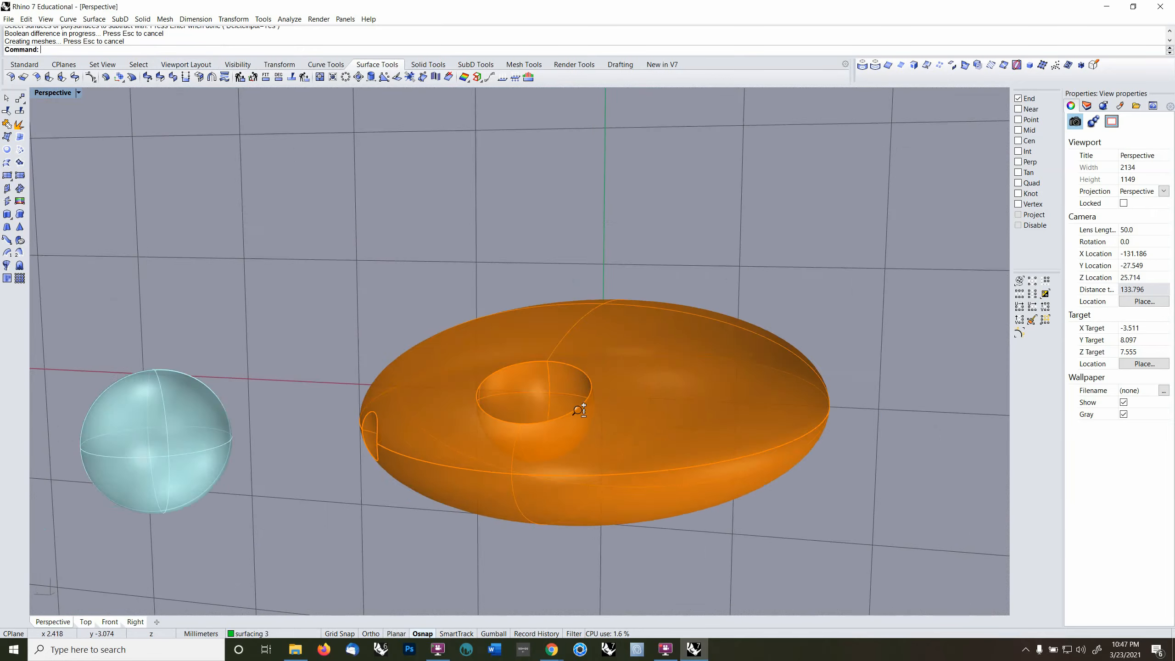
{"action": "right_click_drag", "start_coordinate": [574, 440], "coordinate": [416, 430]}
{"action": "scroll", "coordinate": [509, 389], "scroll_direction": "down", "scroll_amount": 5}
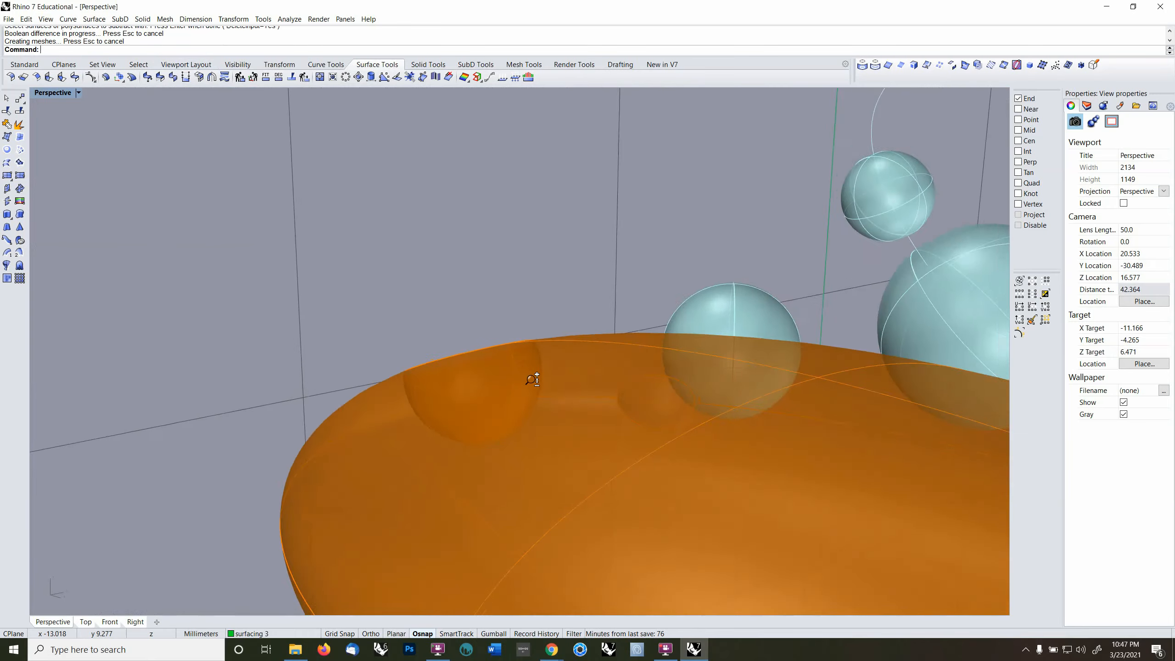
{"action": "right_click_drag", "start_coordinate": [516, 382], "coordinate": [538, 418]}
{"action": "scroll", "coordinate": [538, 418], "scroll_direction": "up", "scroll_amount": 3}
{"action": "right_click_drag", "start_coordinate": [478, 370], "coordinate": [518, 370]}
{"action": "scroll", "coordinate": [534, 369], "scroll_direction": "down", "scroll_amount": 4}
- Undo the Boolean difference to restore the ellipsoid and both spheres
{"action": "key", "text": "ctrl+z"}
{"action": "left_click", "coordinate": [142, 19]}
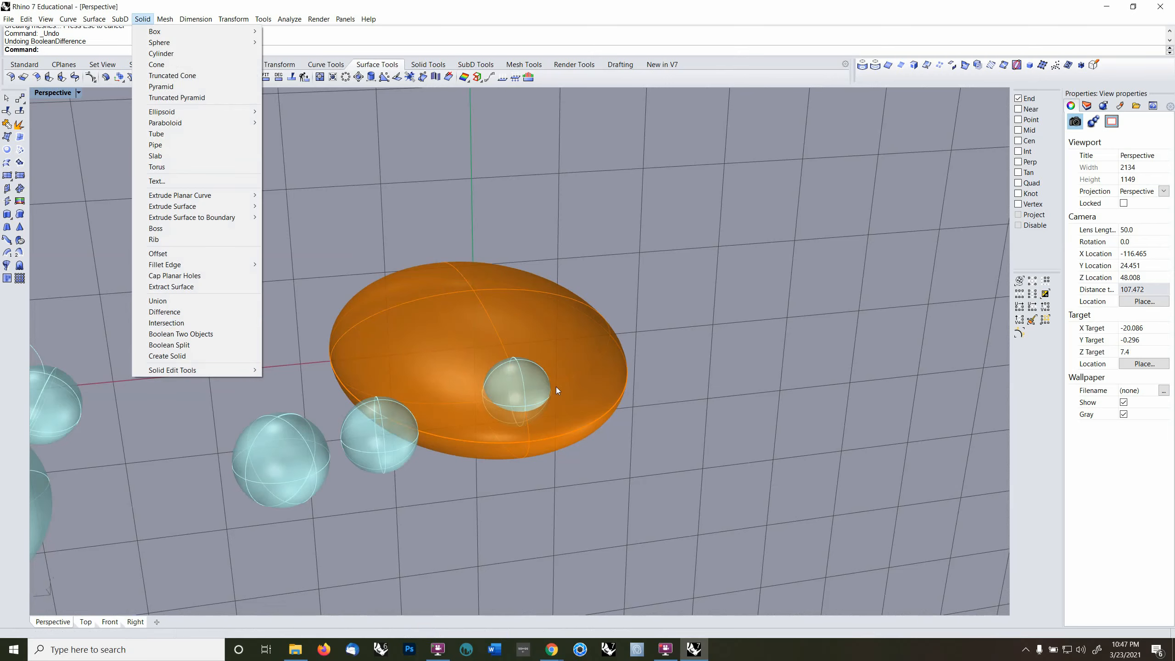
{"action": "left_click", "coordinate": [463, 477]}
{"action": "right_click_drag", "start_coordinate": [462, 477], "coordinate": [470, 428]}
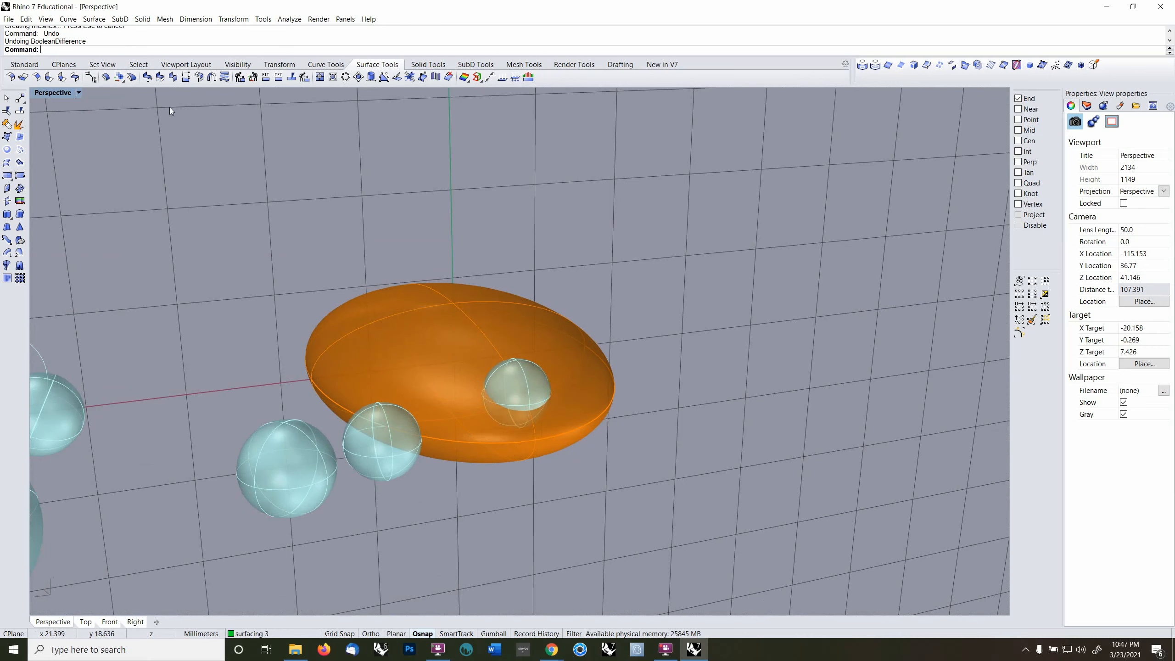
- Boolean intersect the ellipsoid with the two overlapping spheres, keeping only their shared volumes
{"action": "left_click", "coordinate": [143, 18]}
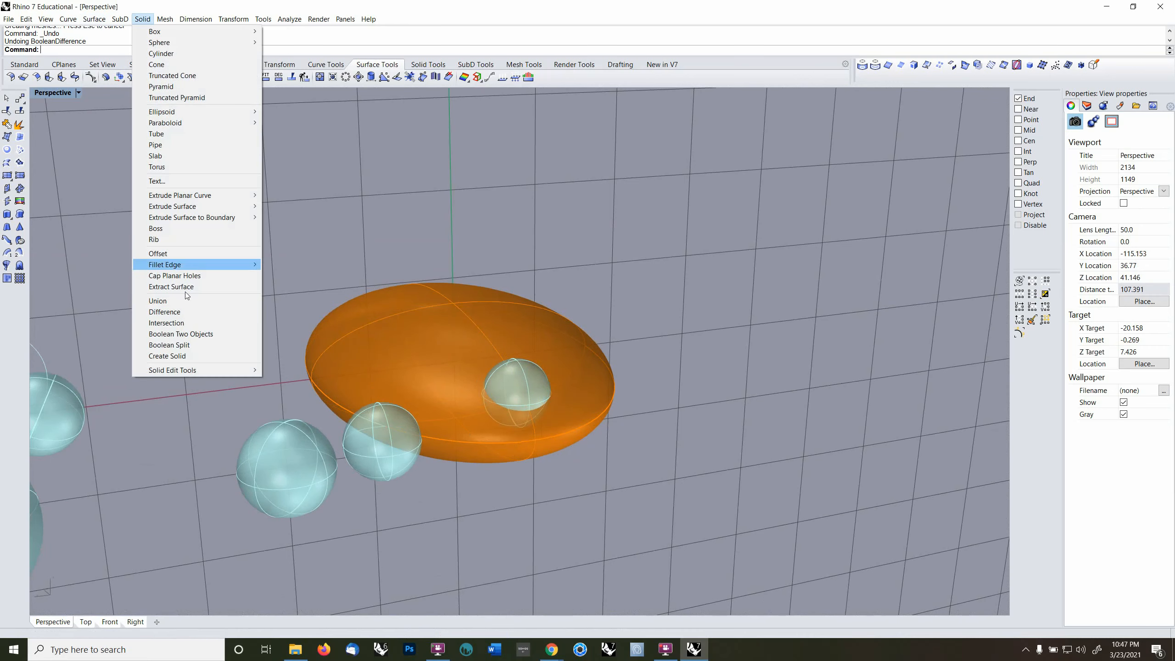
{"action": "left_click", "coordinate": [174, 327]}
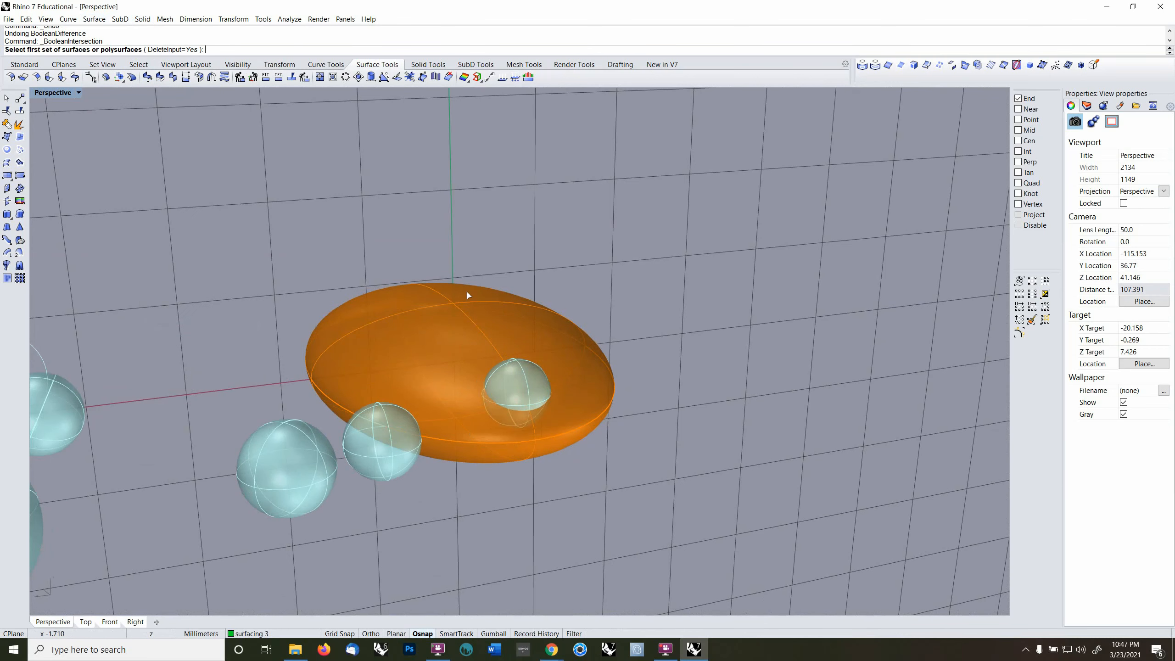
{"action": "left_click", "coordinate": [390, 475]}
{"action": "left_click", "coordinate": [524, 388]}
{"action": "key", "text": "Return"}
{"action": "key", "text": "Return"}
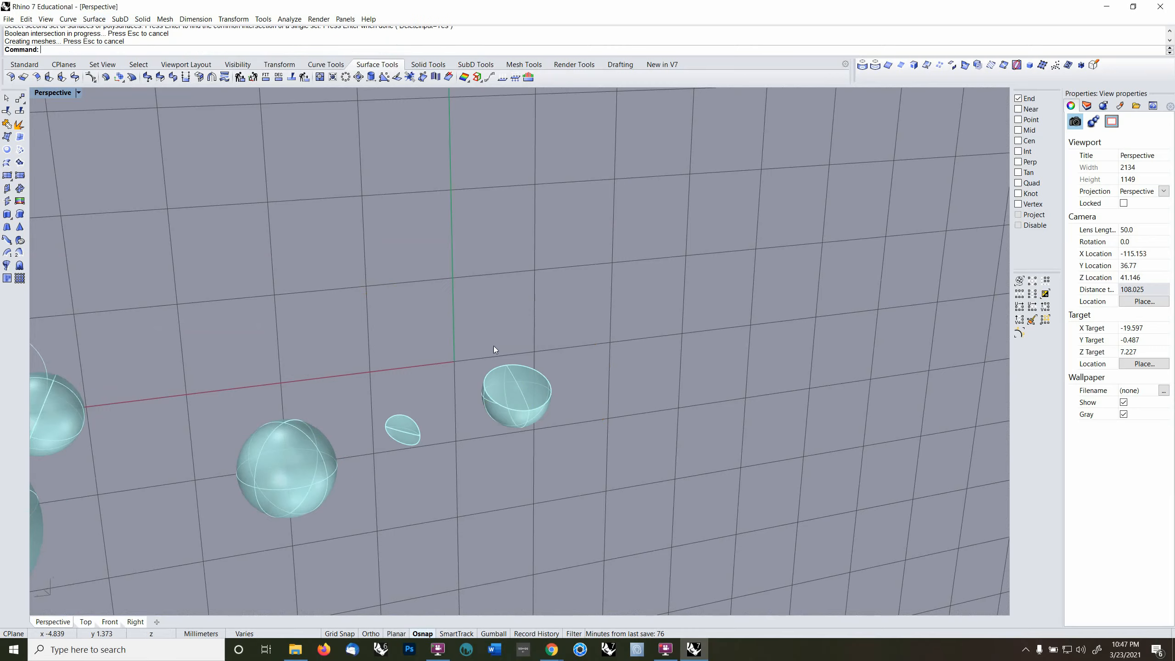
{"action": "right_click_drag", "start_coordinate": [575, 396], "coordinate": [516, 424]}
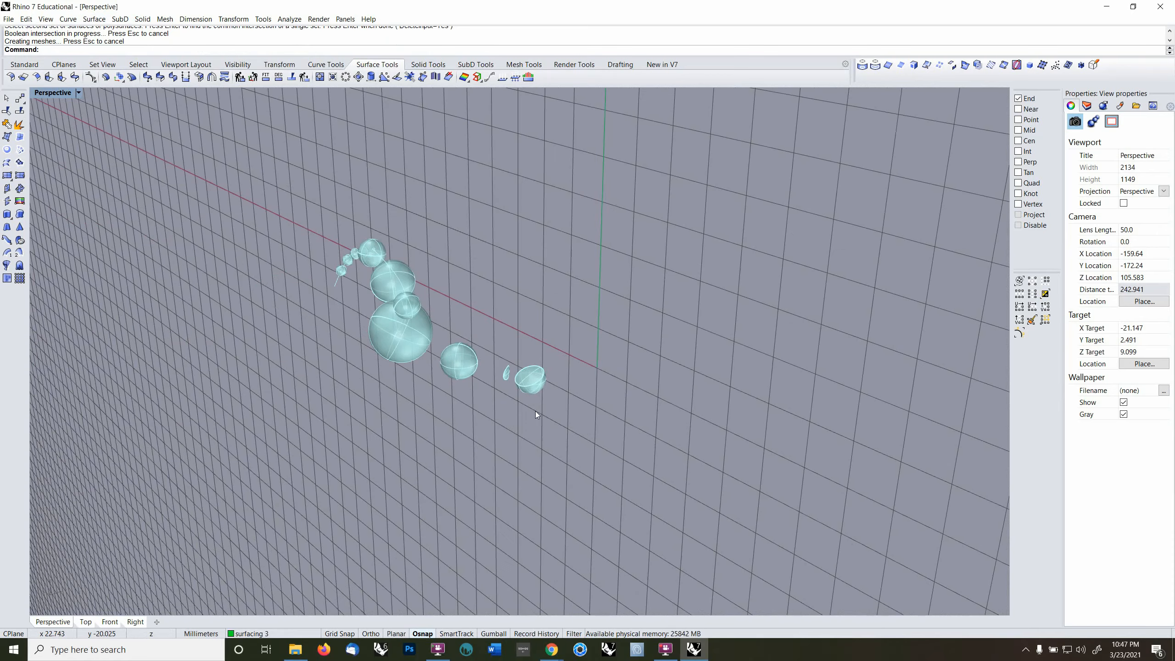
- Set the construction plane to world Top and turn on the top layer to show its cylinder and ring
{"action": "key", "text": "F4"}
{"action": "right_click_drag", "start_coordinate": [537, 418], "coordinate": [563, 405]}
{"action": "left_click", "coordinate": [1086, 106]}
{"action": "left_click", "coordinate": [1115, 171]}
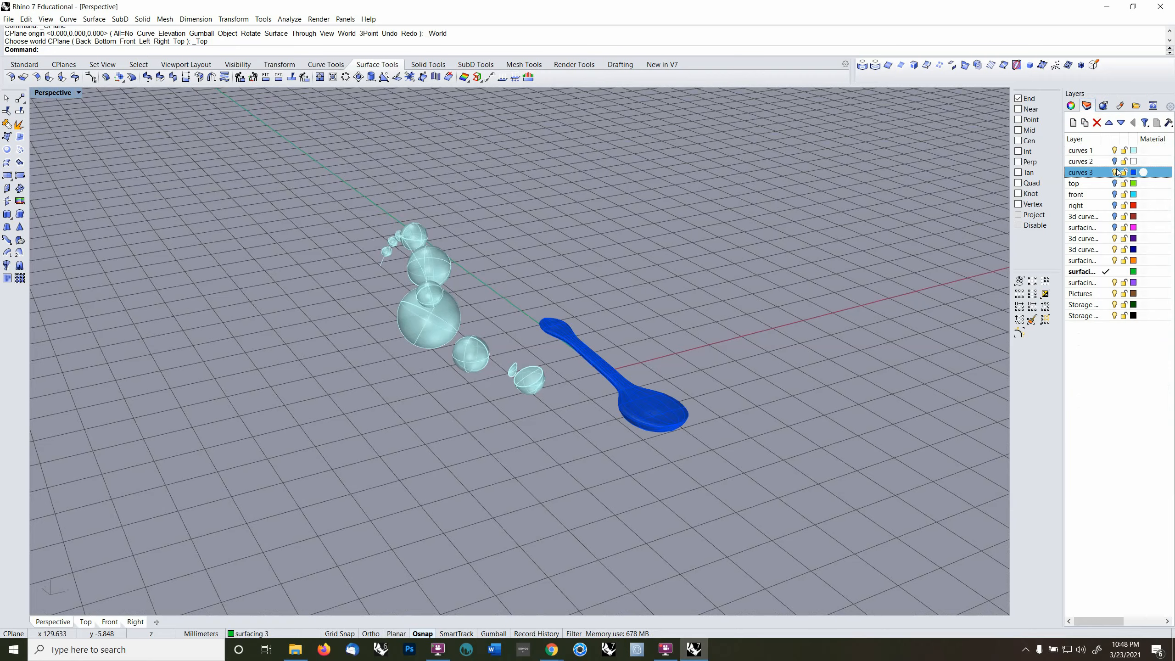
{"action": "left_click", "coordinate": [1115, 171]}
{"action": "left_click", "coordinate": [1115, 183]}
- Move the tall green cylinder so that it stands around the large spheres
{"action": "right_click_drag", "start_coordinate": [551, 296], "coordinate": [722, 324]}
{"action": "left_click", "coordinate": [500, 293]}
{"action": "left_click", "coordinate": [19, 98]}
{"action": "left_click", "coordinate": [614, 322]}
{"action": "left_click", "coordinate": [515, 366]}
{"action": "scroll", "coordinate": [532, 343], "scroll_direction": "up", "scroll_amount": 4}
{"action": "right_click_drag", "start_coordinate": [532, 324], "coordinate": [562, 344]}
{"action": "scroll", "coordinate": [613, 311], "scroll_direction": "down", "scroll_amount": 4}
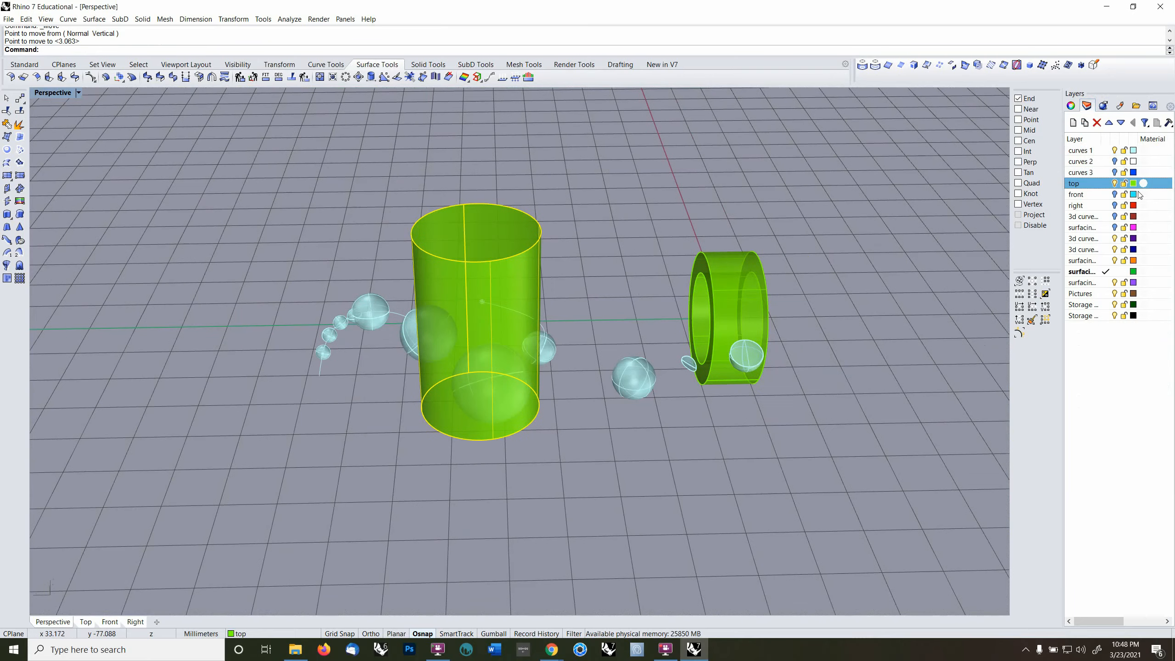
- Turn on the right layer and move its red cone off the green ring to the far side of the cylinder
{"action": "left_click", "coordinate": [1115, 205]}
{"action": "right_click_drag", "start_coordinate": [745, 242], "coordinate": [767, 228]}
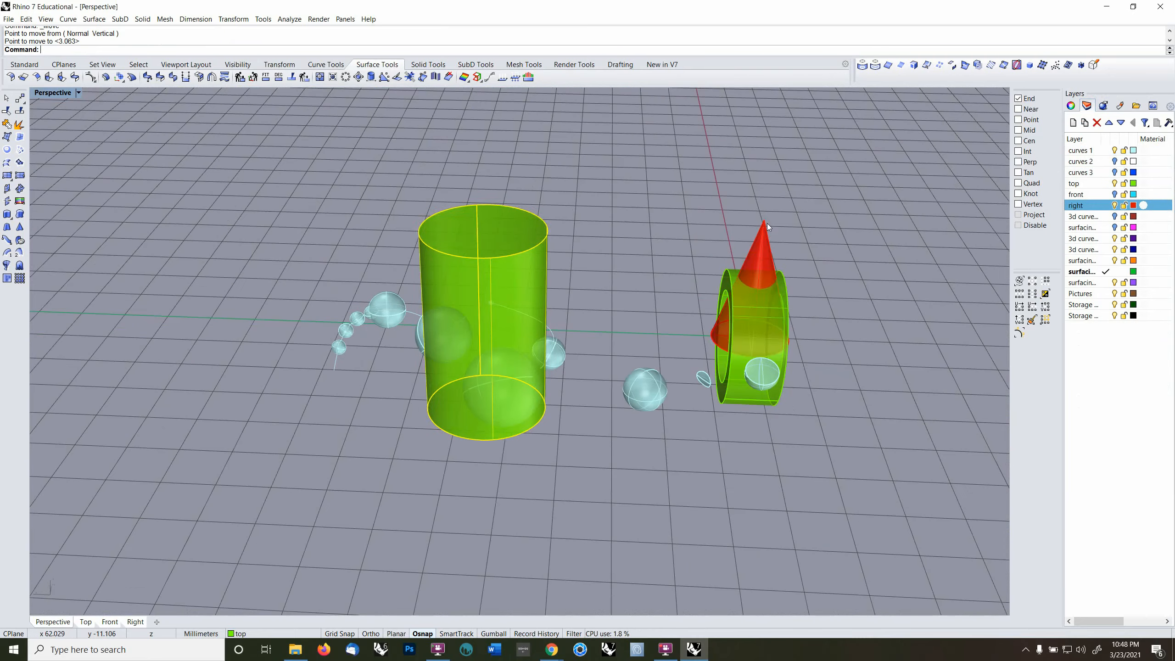
{"action": "left_click", "coordinate": [766, 249]}
{"action": "type", "text": "m"}
{"action": "key", "text": "Return"}
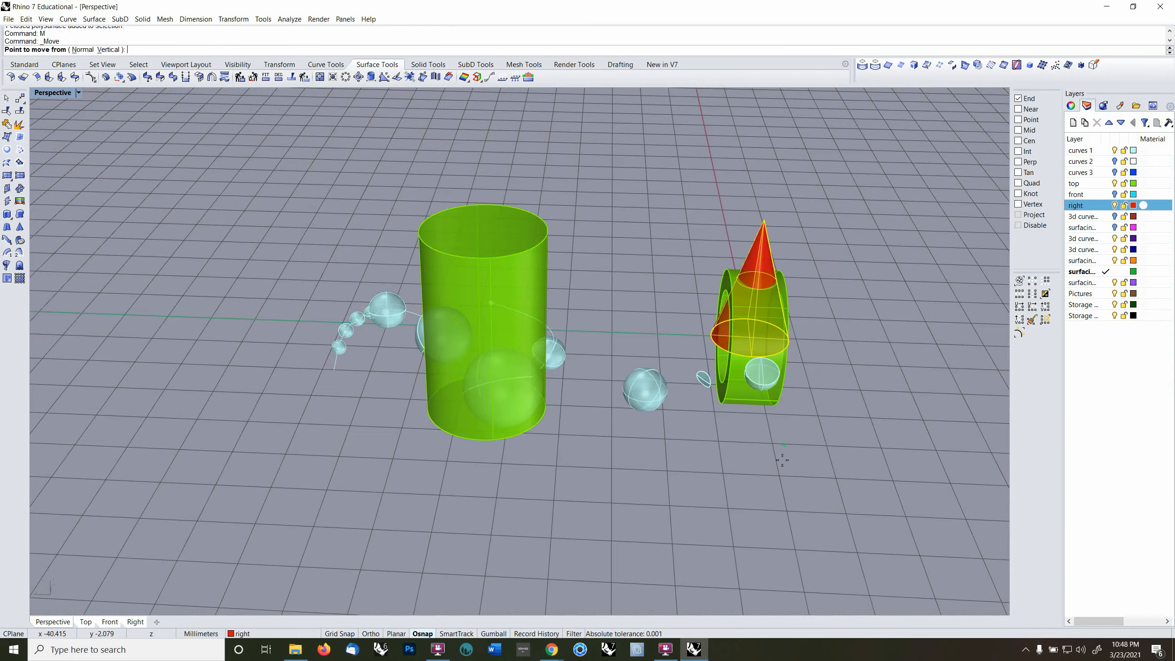
{"action": "left_click", "coordinate": [782, 470]}
{"action": "left_click", "coordinate": [441, 421]}
- Move the red cone back toward the green cylinder and adjust its position again so the two overlap
{"action": "right_click_drag", "start_coordinate": [448, 393], "coordinate": [571, 440]}
{"action": "type", "text": "m"}
{"action": "key", "text": "Return"}
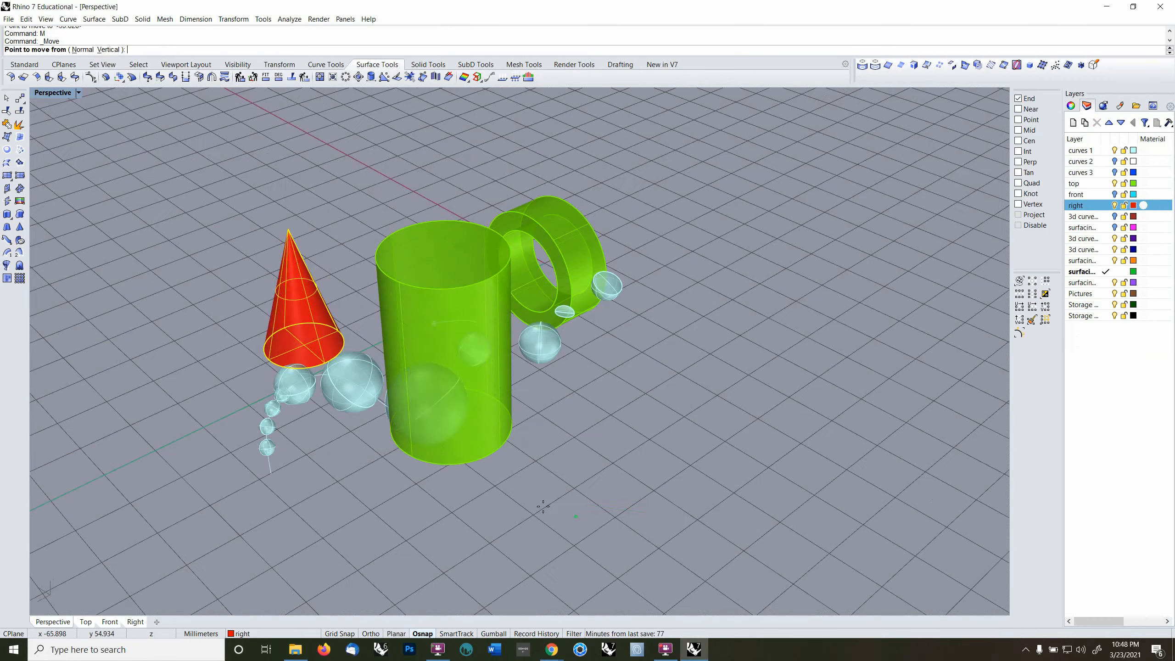
{"action": "left_click", "coordinate": [540, 498]}
{"action": "left_click", "coordinate": [698, 534]}
{"action": "right_click_drag", "start_coordinate": [700, 538], "coordinate": [632, 410]}
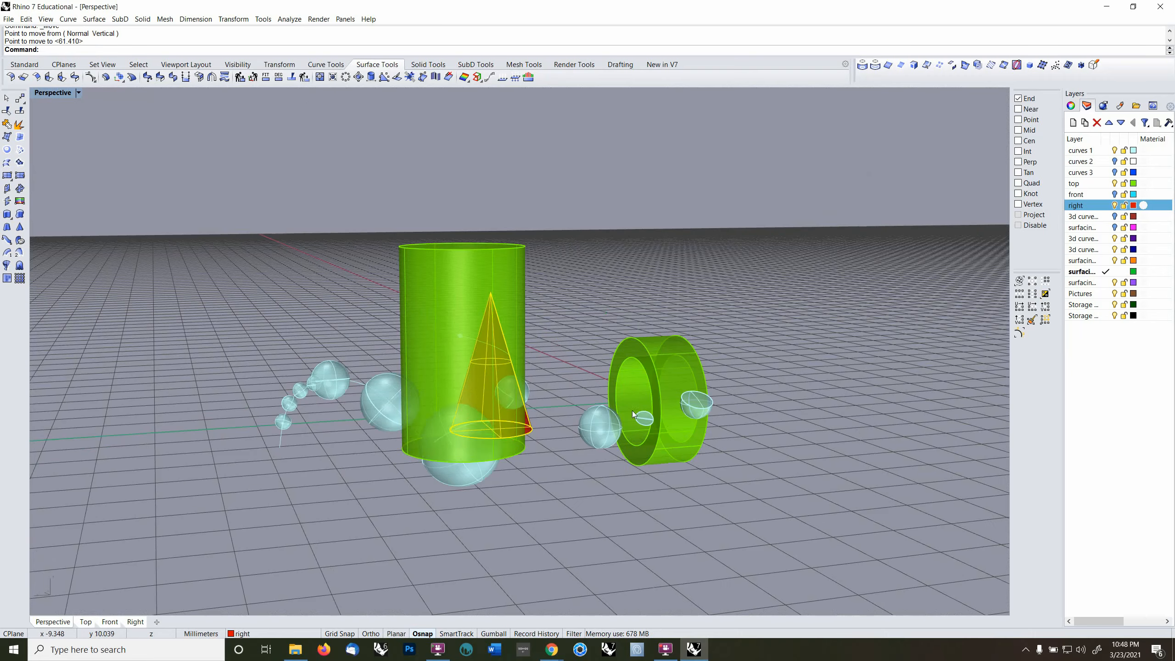
{"action": "type", "text": "m"}
{"action": "key", "text": "Return"}
{"action": "left_click", "coordinate": [614, 272]}
{"action": "left_click", "coordinate": [606, 268]}
{"action": "right_click_drag", "start_coordinate": [603, 297], "coordinate": [583, 316]}
- Move the red cone across the ground plane so that it stands inside the tall green cylinder
{"action": "type", "text": "m"}
{"action": "key", "text": "Return"}
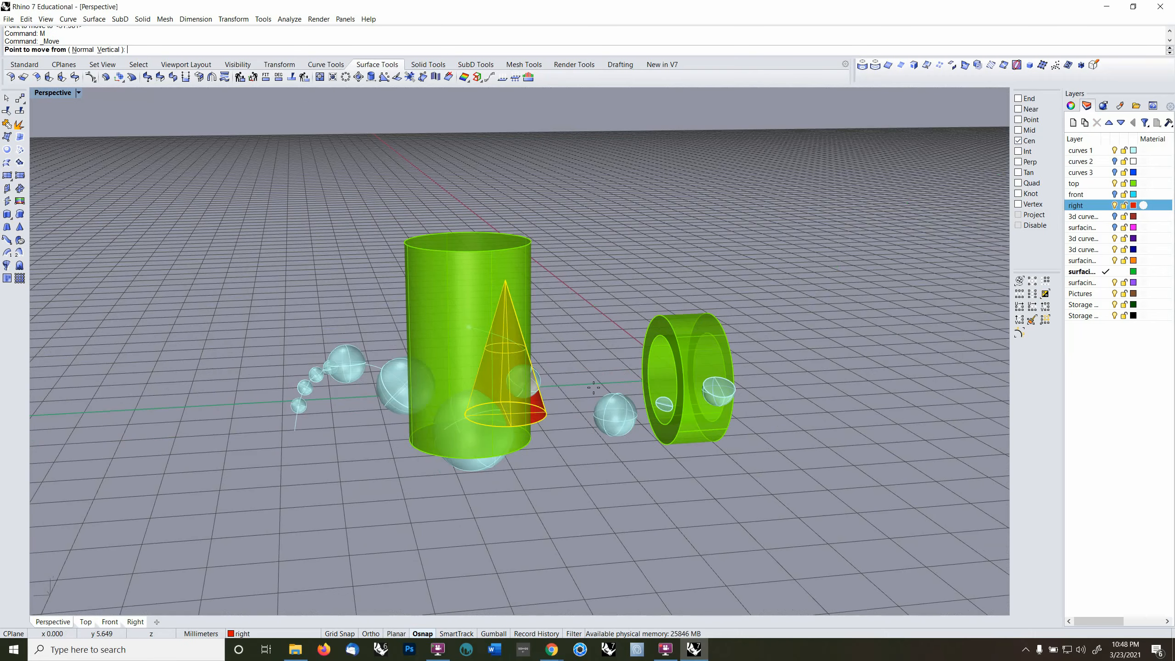
{"action": "left_click", "coordinate": [548, 417]}
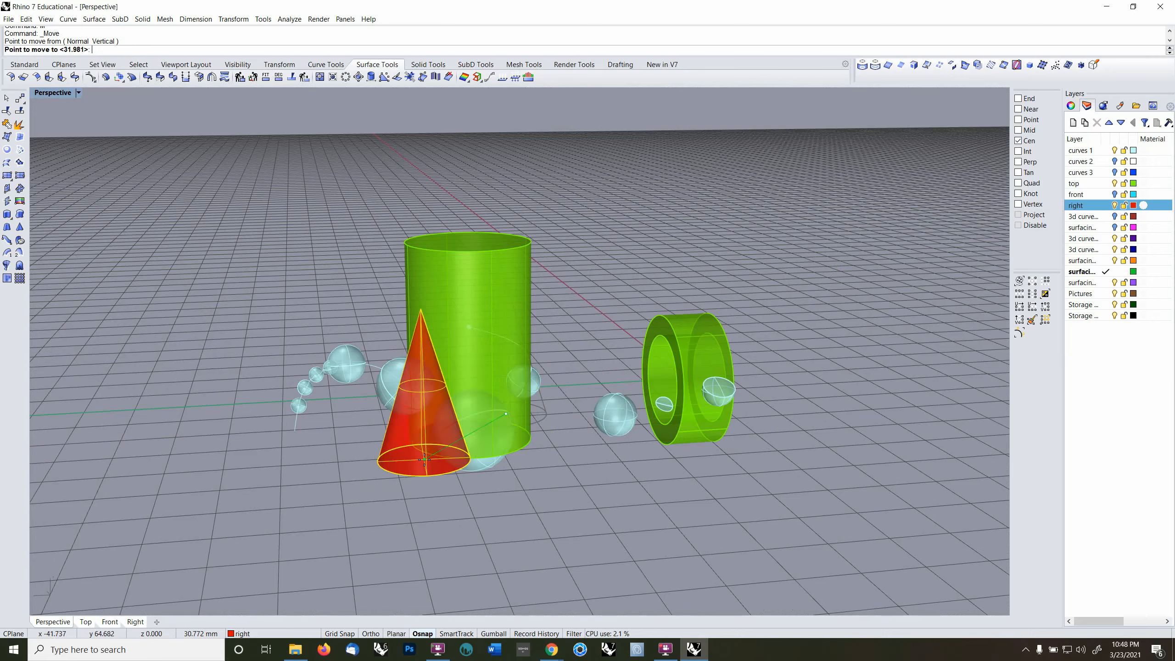
{"action": "left_click", "coordinate": [434, 453]}
{"action": "right_click_drag", "start_coordinate": [502, 414], "coordinate": [503, 399]}
- Set the construction plane to Right and move the red cone straight up until its tip rises out of the cylinder's top
{"action": "type", "text": "cr"}
{"action": "key", "text": "Return"}
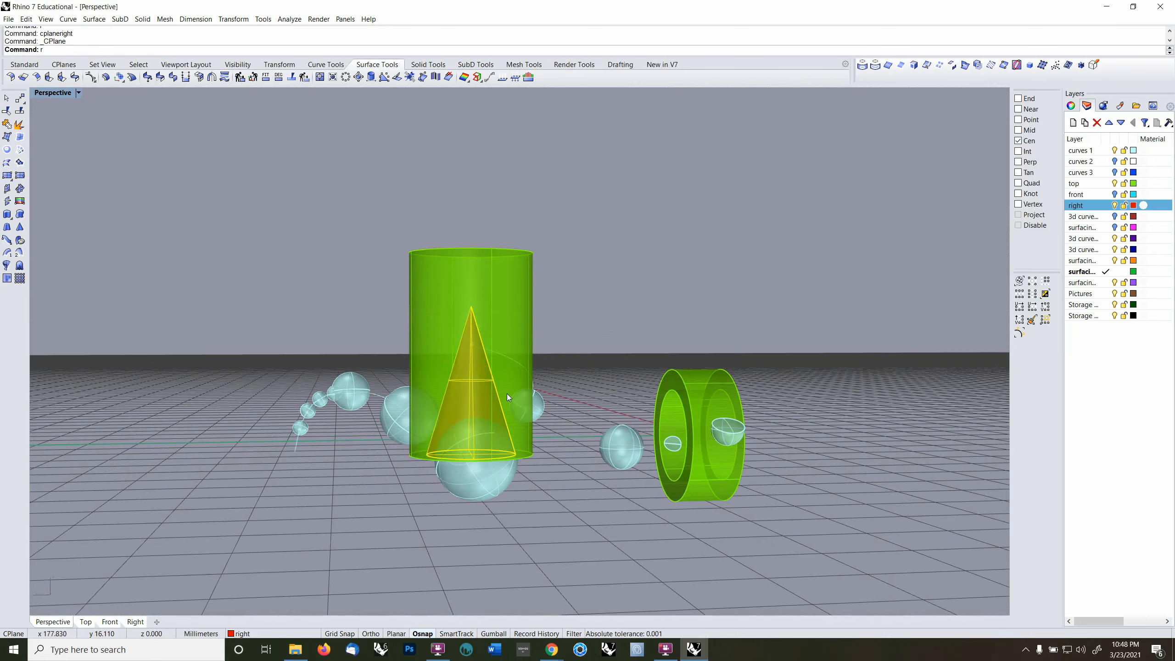
{"action": "type", "text": "m"}
{"action": "key", "text": "Return"}
{"action": "left_click", "coordinate": [606, 387]}
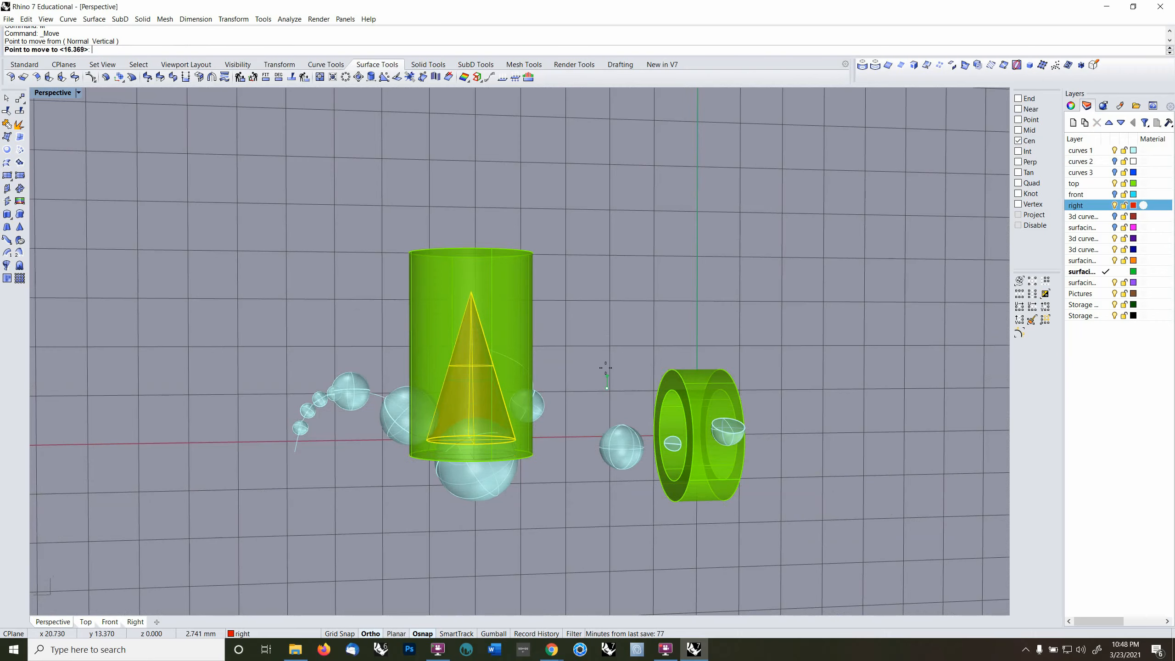
{"action": "left_click", "coordinate": [592, 252]}
{"action": "right_click_drag", "start_coordinate": [584, 279], "coordinate": [211, 159]}
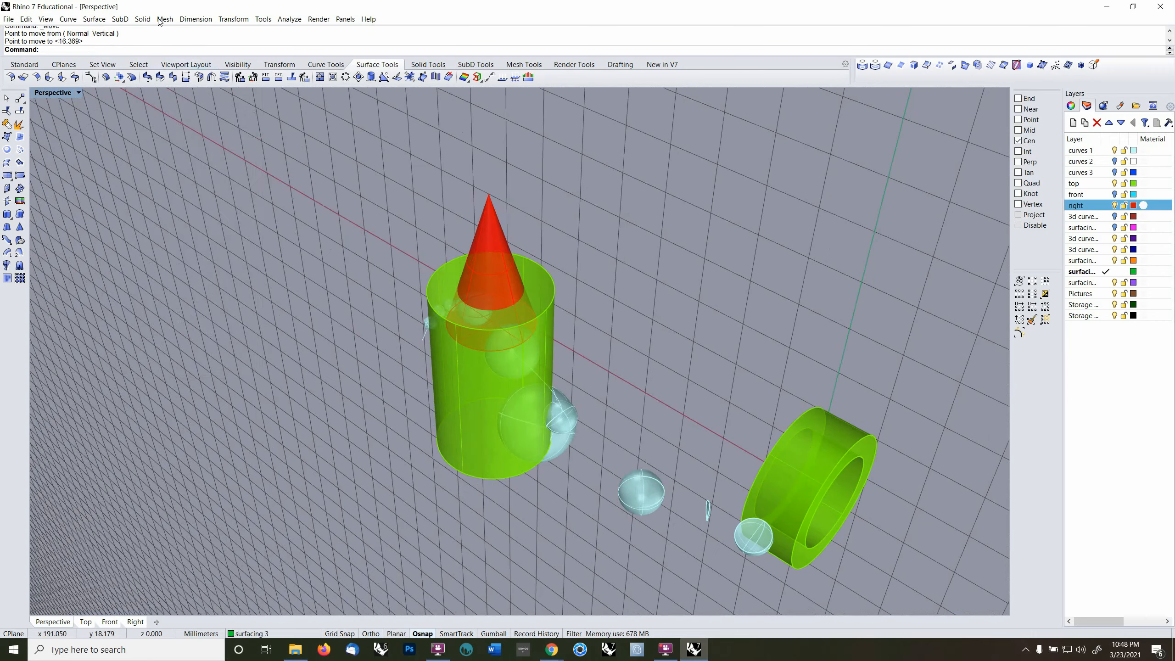
- Boolean-union the red cone, the tall green cylinder and the two spheres touching the cylinder's base
{"action": "left_click", "coordinate": [142, 18]}
{"action": "left_click", "coordinate": [157, 300]}
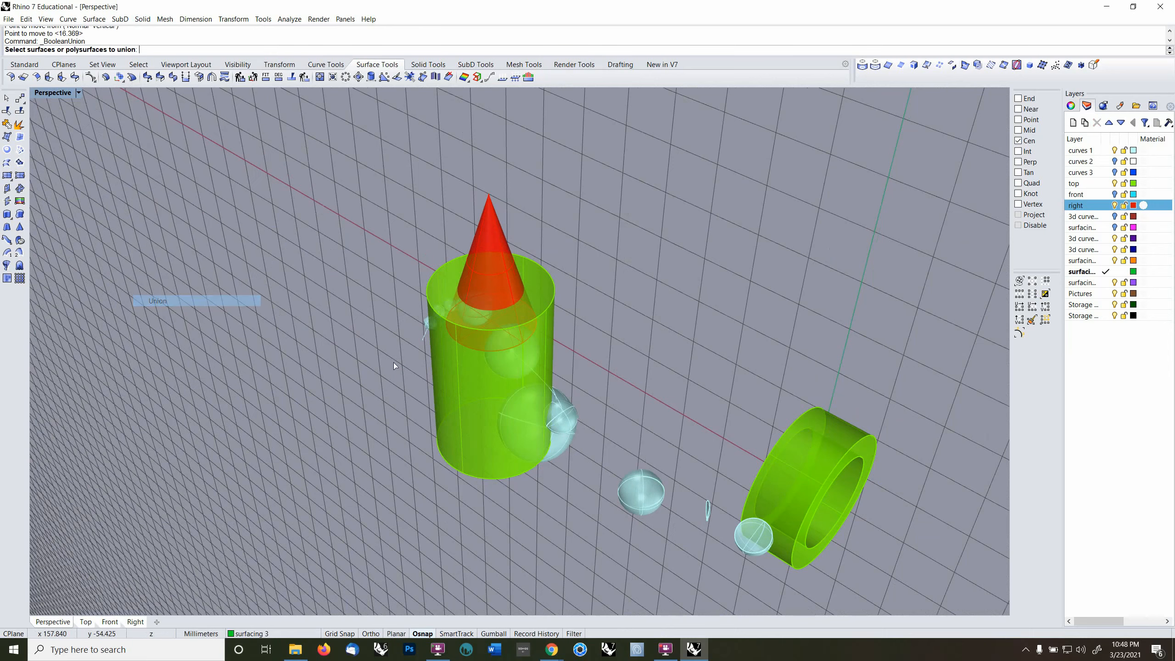
{"action": "left_click", "coordinate": [444, 368]}
{"action": "right_click", "coordinate": [473, 296]}
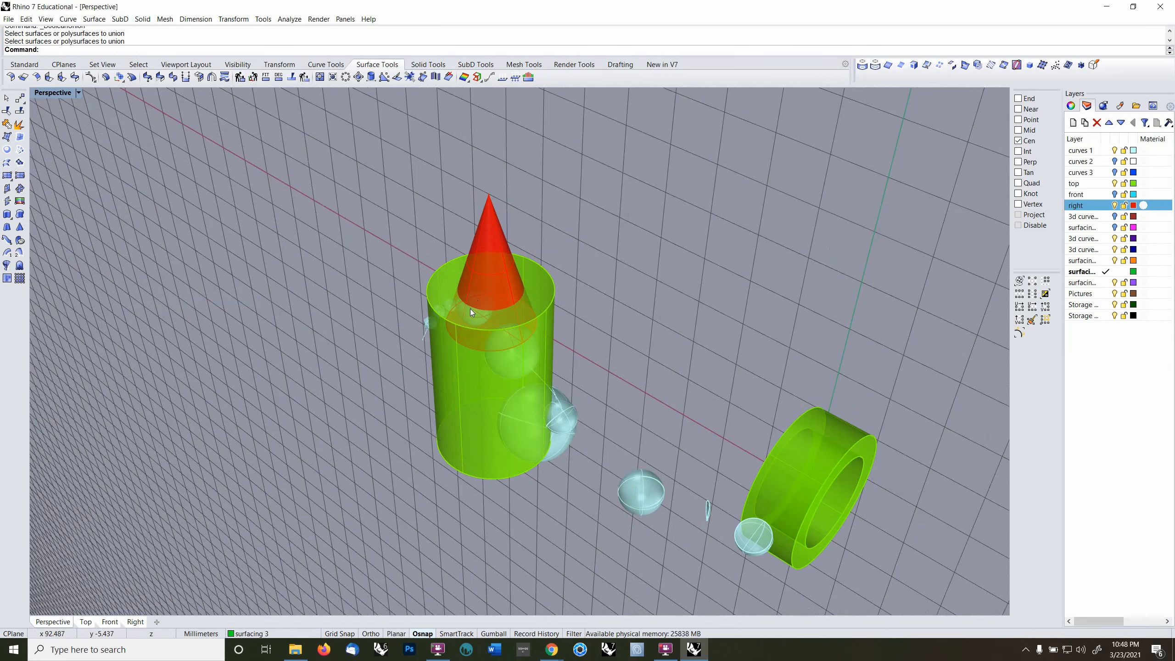
{"action": "right_click", "coordinate": [470, 309]}
{"action": "left_click", "coordinate": [505, 257]}
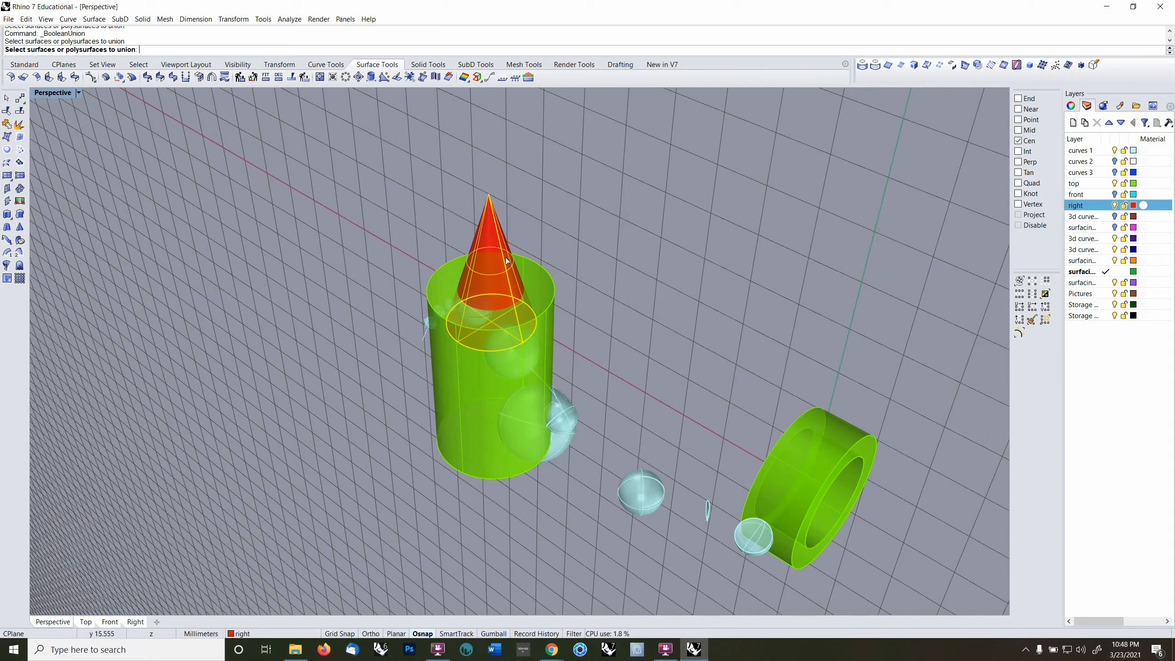
{"action": "left_click", "coordinate": [544, 297]}
{"action": "left_click", "coordinate": [574, 412]}
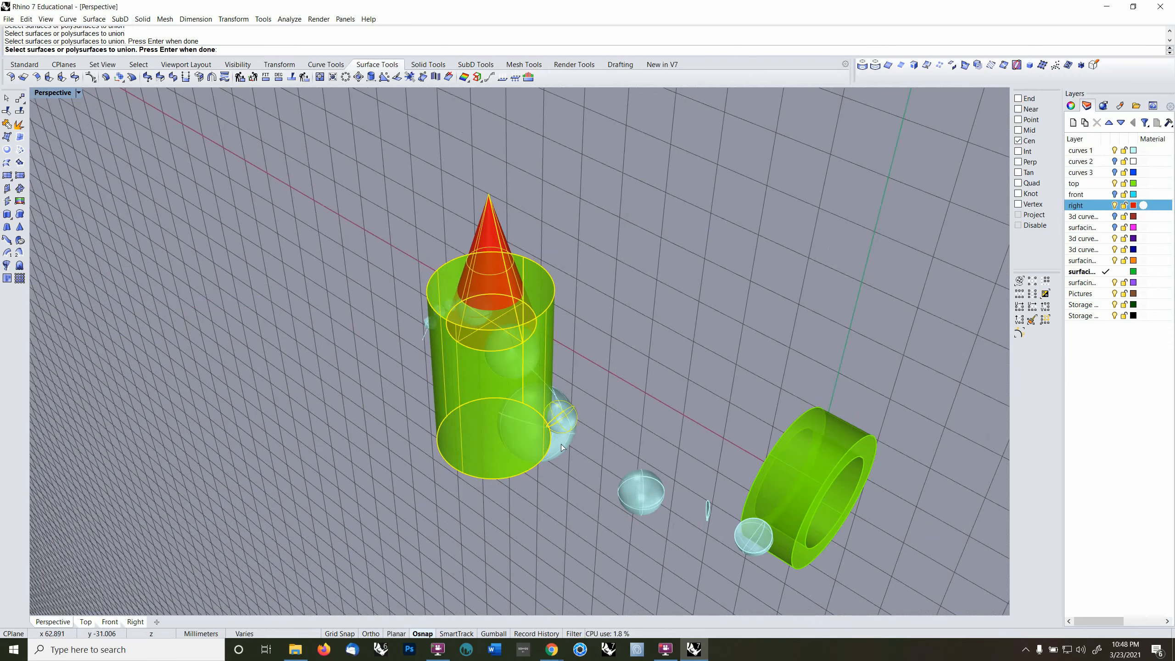
{"action": "right_click_drag", "start_coordinate": [563, 446], "coordinate": [473, 421]}
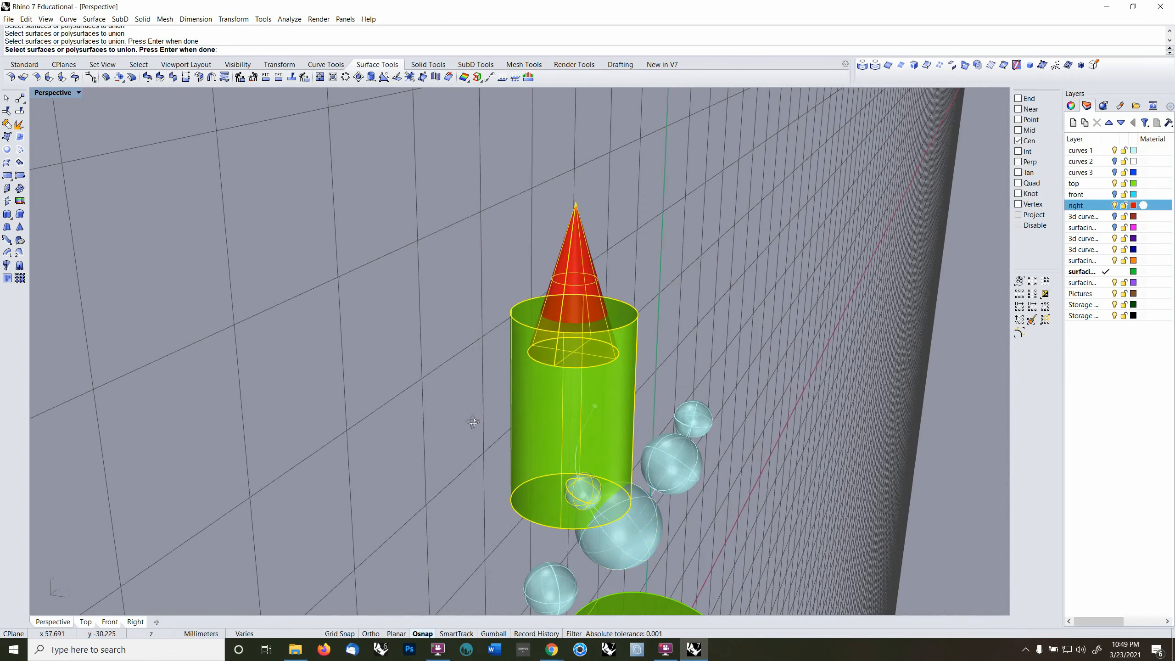
{"action": "key", "text": "Return"}
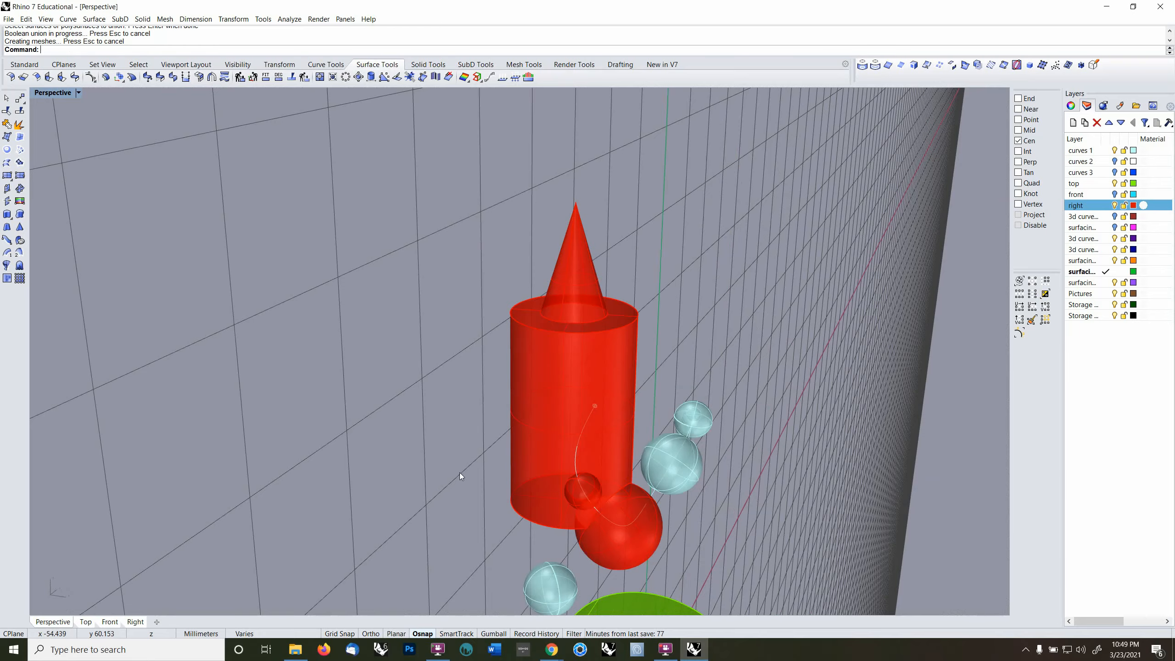
- Switch the Perspective viewport to the Shaded display mode to view the unified red solid
{"action": "right_click_drag", "start_coordinate": [459, 472], "coordinate": [534, 428]}
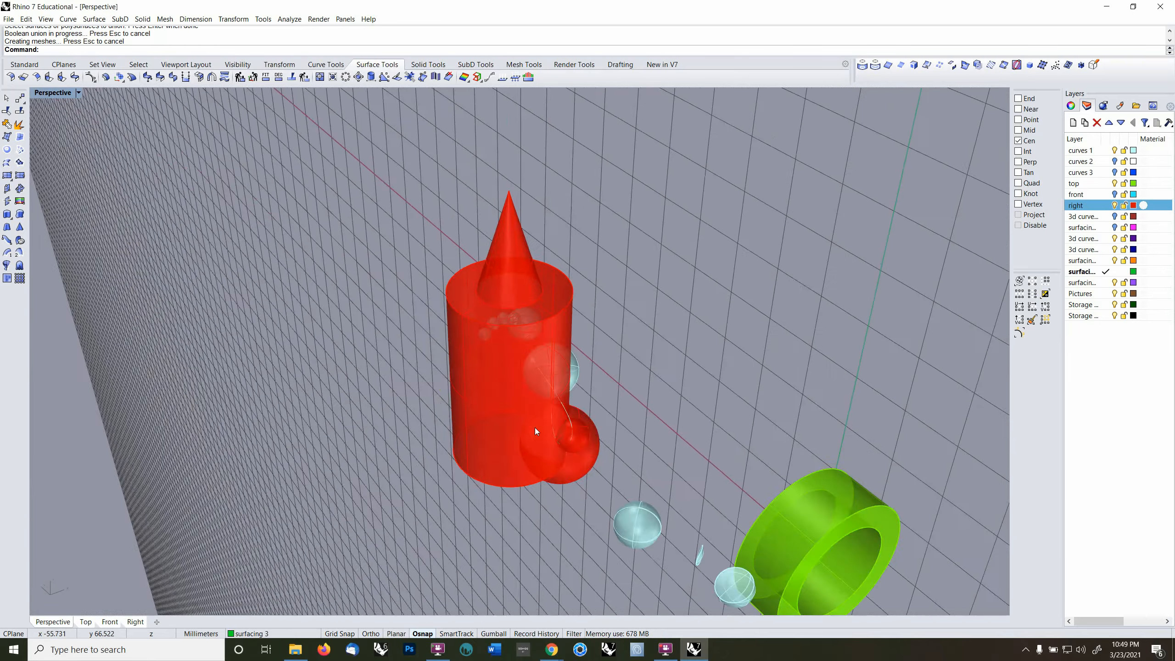
{"action": "key", "text": "ctrl+alt+s"}
{"action": "mouse_move", "coordinate": [598, 380]}
{"action": "right_mouse_down"}
{"action": "mouse_move", "coordinate": [525, 383]}
{"action": "mouse_move", "coordinate": [441, 352]}
{"action": "mouse_move", "coordinate": [679, 357]}
{"action": "mouse_move", "coordinate": [611, 383]}
{"action": "right_mouse_up"}
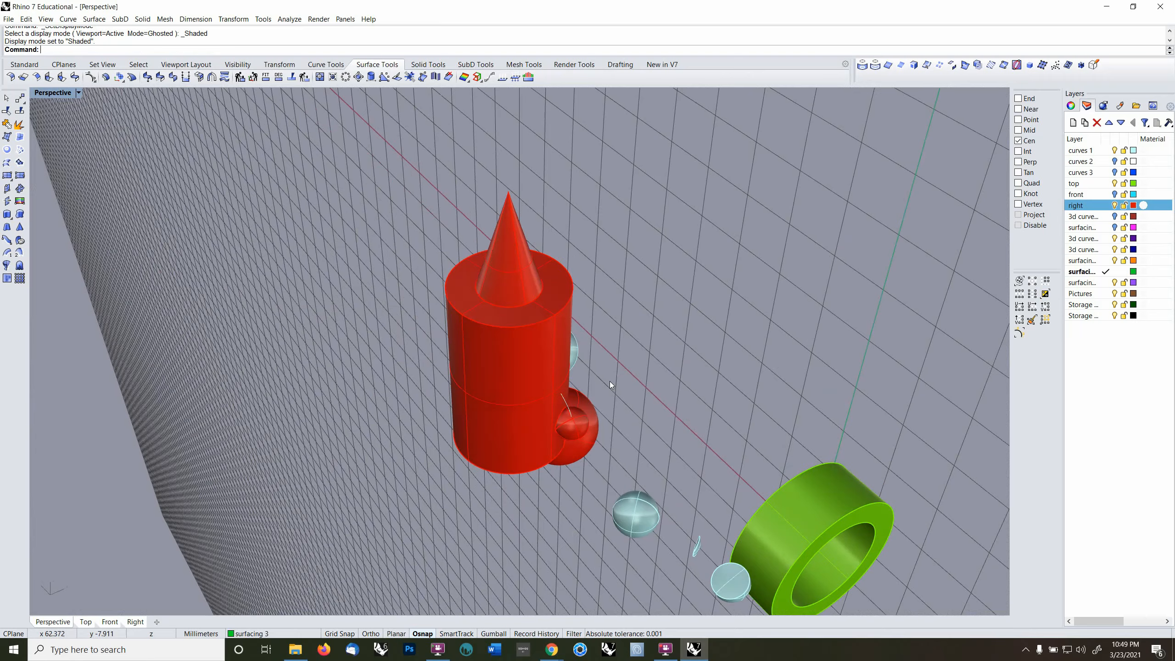
- Turn on the 3d curves layer below the right layer and the surfacing 2 layer to show their solids
{"action": "left_click", "coordinate": [1082, 216]}
{"action": "left_click", "coordinate": [1114, 217]}
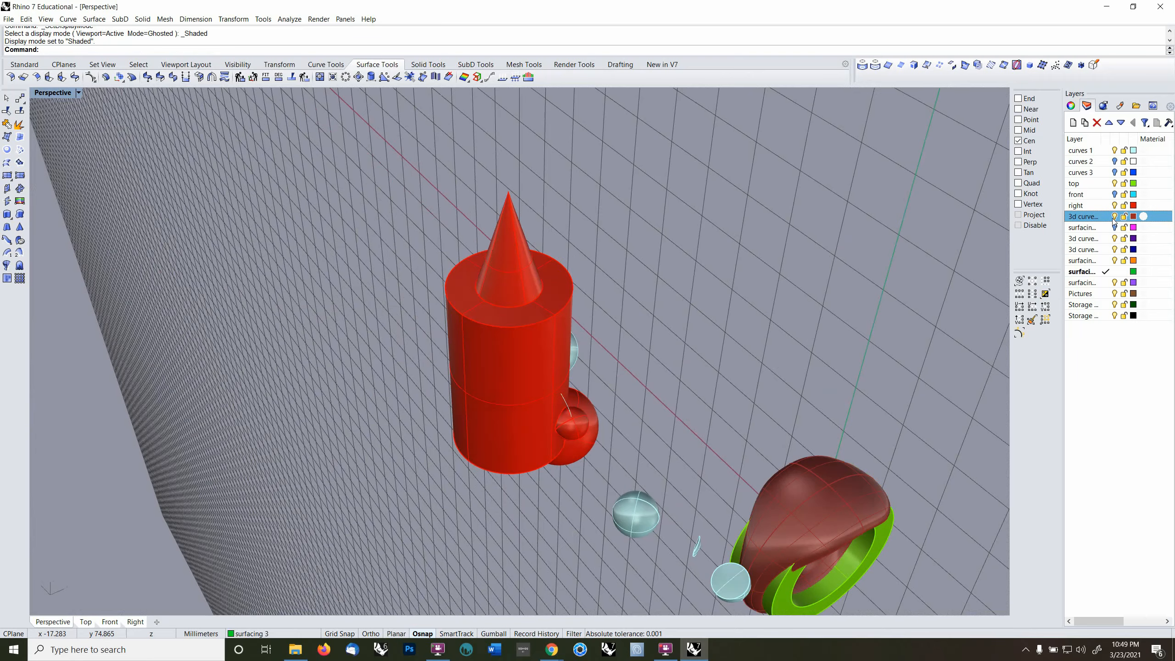
{"action": "right_click_drag", "start_coordinate": [967, 407], "coordinate": [837, 331]}
{"action": "left_click", "coordinate": [1110, 227]}
{"action": "left_click", "coordinate": [1115, 228]}
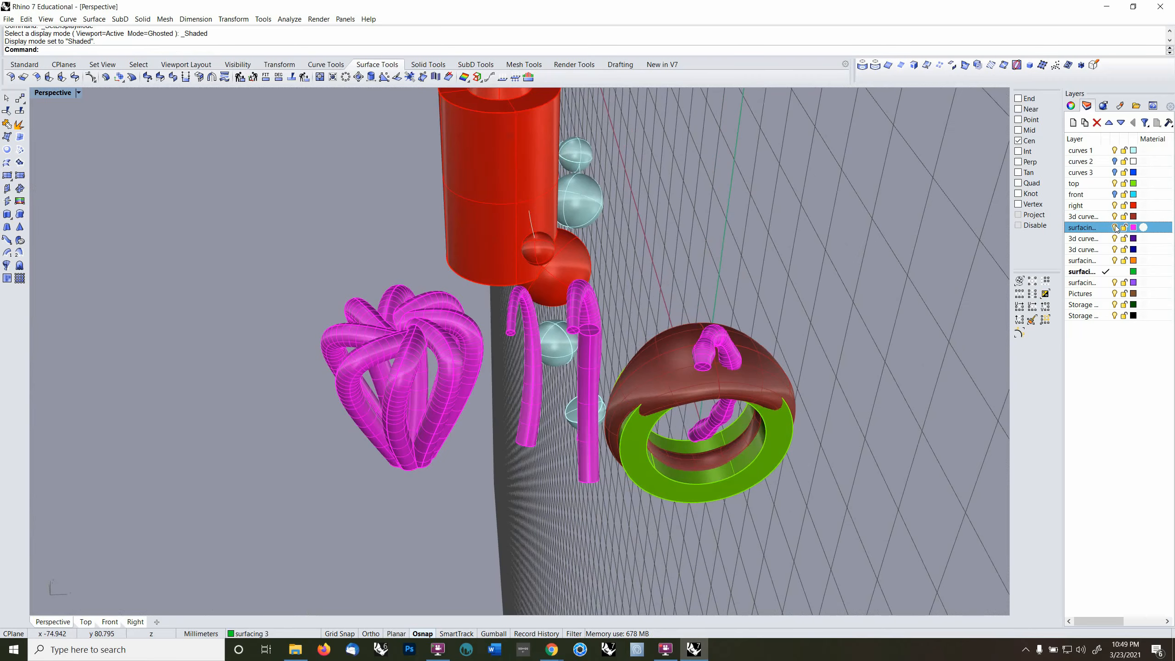
{"action": "right_click_drag", "start_coordinate": [948, 324], "coordinate": [868, 296]}
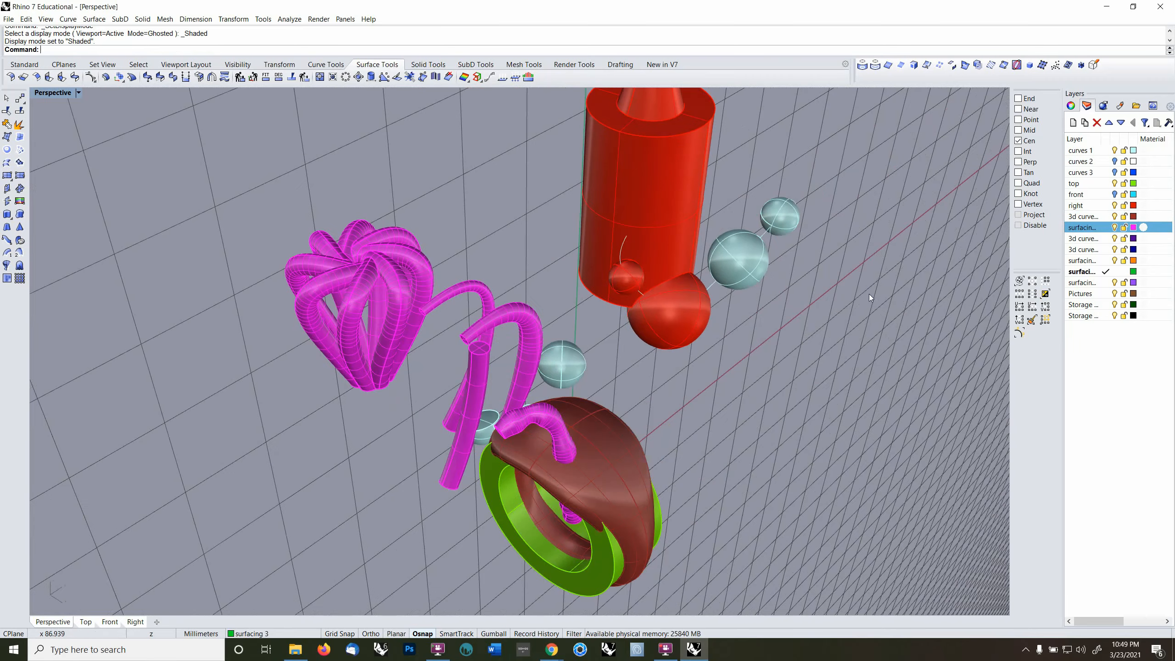
- Select the sphere beside the red solid and the magenta twisted tube cluster and change both to layer surfacing 1
{"action": "left_click", "coordinate": [762, 263]}
{"action": "right_click_drag", "start_coordinate": [761, 272], "coordinate": [755, 329]}
{"action": "key", "text": "F4"}
{"action": "left_click", "coordinate": [551, 380], "text": "shift"}
{"action": "type", "text": "changelayer"}
{"action": "key", "text": "Return"}
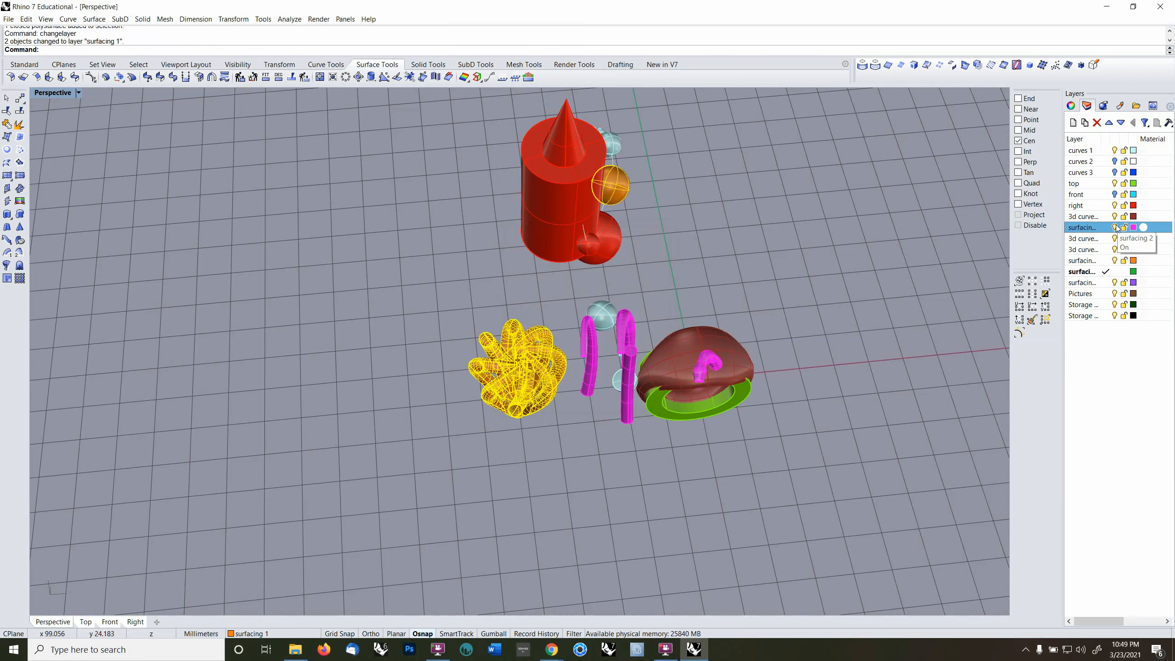
- Turn off the surfacing 2, 3d curves, curves 1, right and top layers, leaving the orange sphere and tube cluster
{"action": "left_click", "coordinate": [1115, 227]}
{"action": "left_click", "coordinate": [1115, 216]}
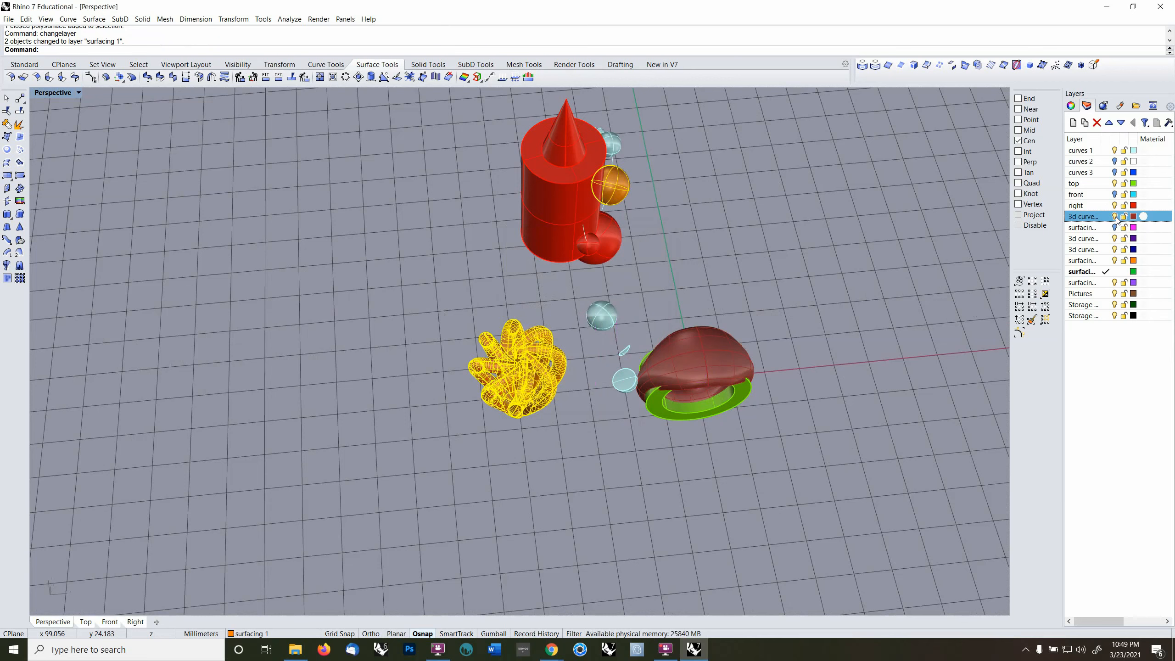
{"action": "left_click", "coordinate": [1114, 151]}
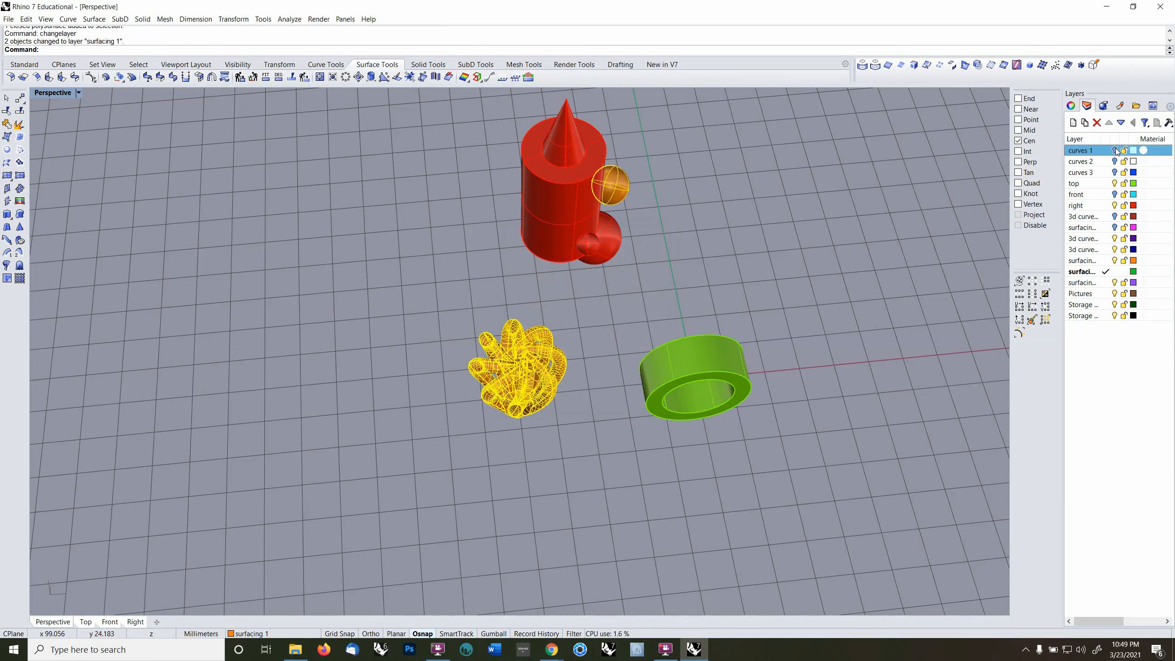
{"action": "left_click", "coordinate": [1115, 205]}
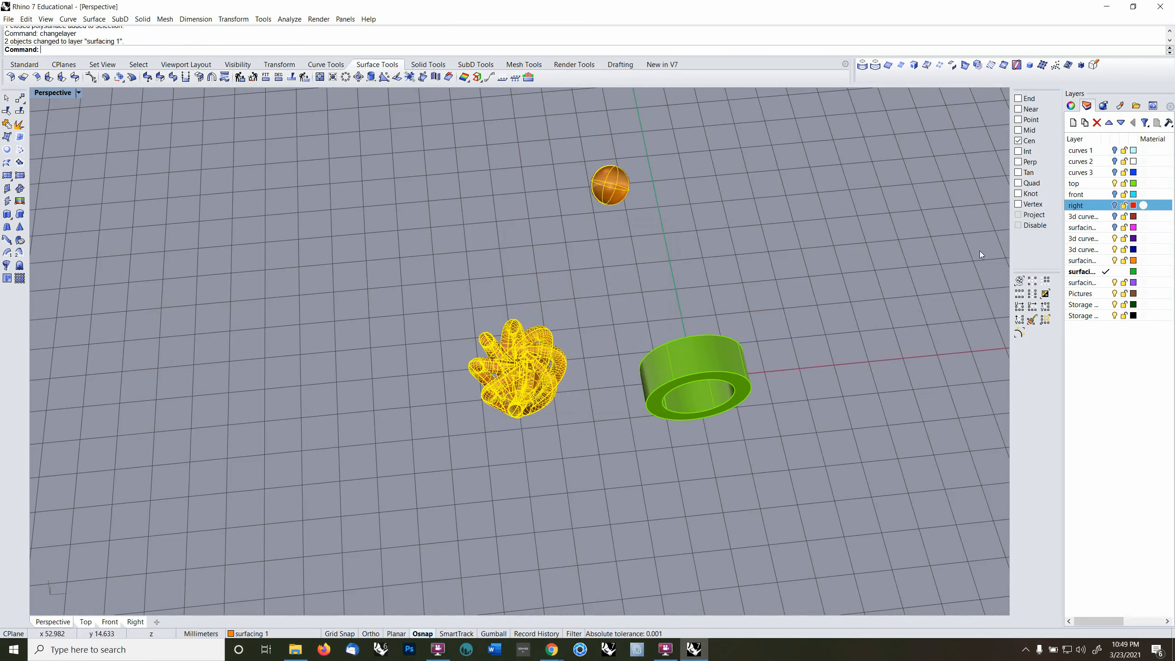
{"action": "left_click", "coordinate": [807, 285]}
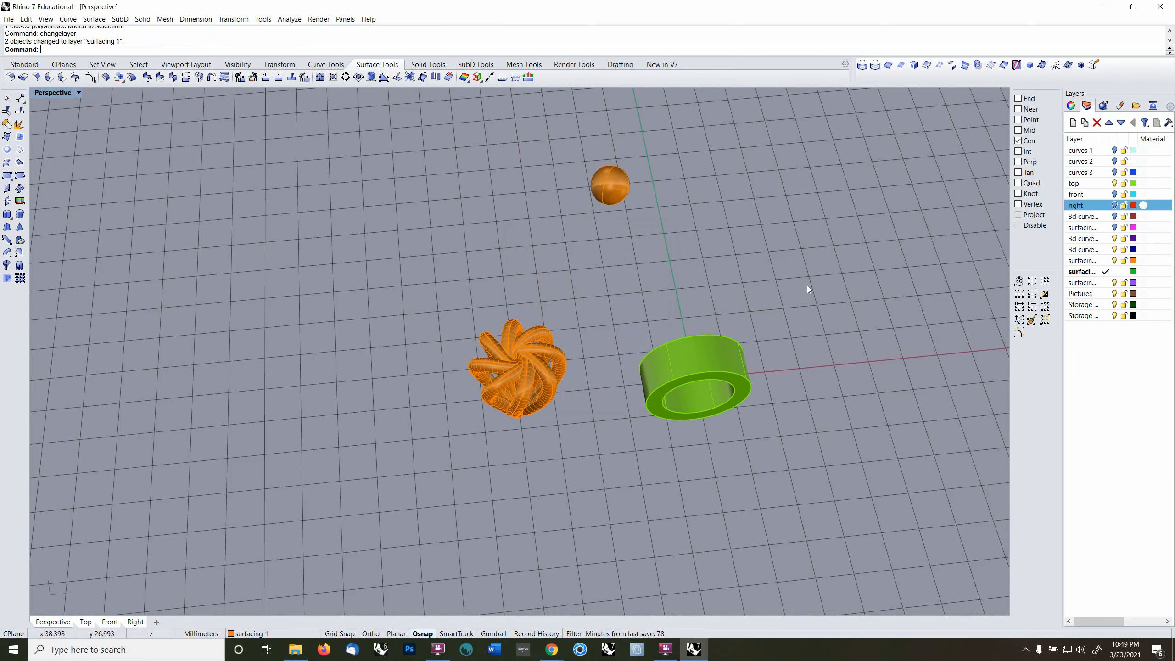
{"action": "right_click_drag", "start_coordinate": [806, 285], "coordinate": [747, 352]}
{"action": "left_click", "coordinate": [1115, 183]}
- Enable Grid Snap and move the orange tube cluster onto the construction plane origin
{"action": "left_click", "coordinate": [525, 371]}
{"action": "left_click", "coordinate": [20, 98]}
{"action": "left_click", "coordinate": [339, 634]}
{"action": "left_click", "coordinate": [528, 471]}
{"action": "left_click", "coordinate": [703, 429]}
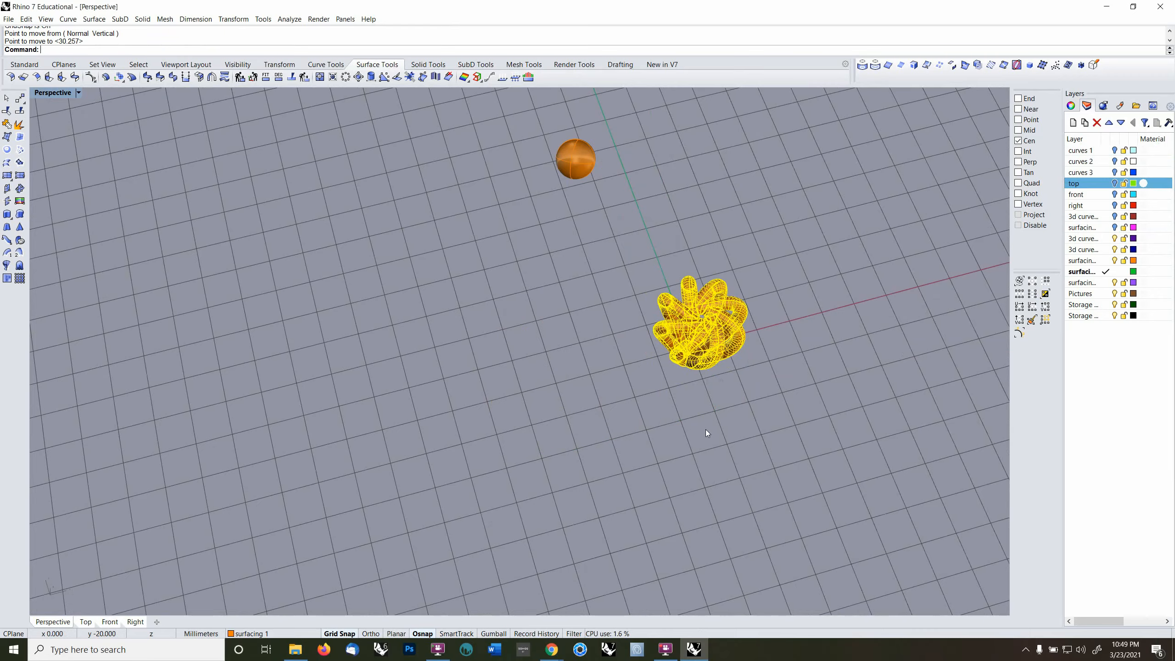
{"action": "right_click_drag", "start_coordinate": [721, 391], "coordinate": [680, 368]}
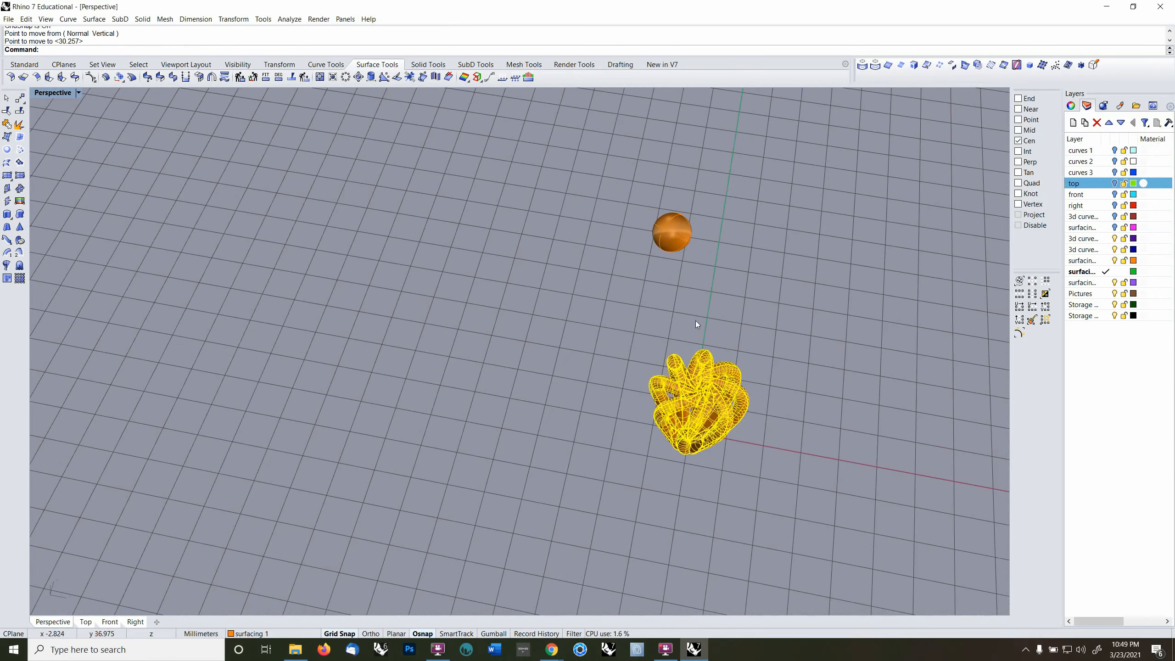
- Move the orange sphere from its centre to the origin at 0, inside the base of the tube cluster
{"action": "left_click", "coordinate": [685, 246]}
{"action": "type", "text": "m"}
{"action": "key", "text": "Return"}
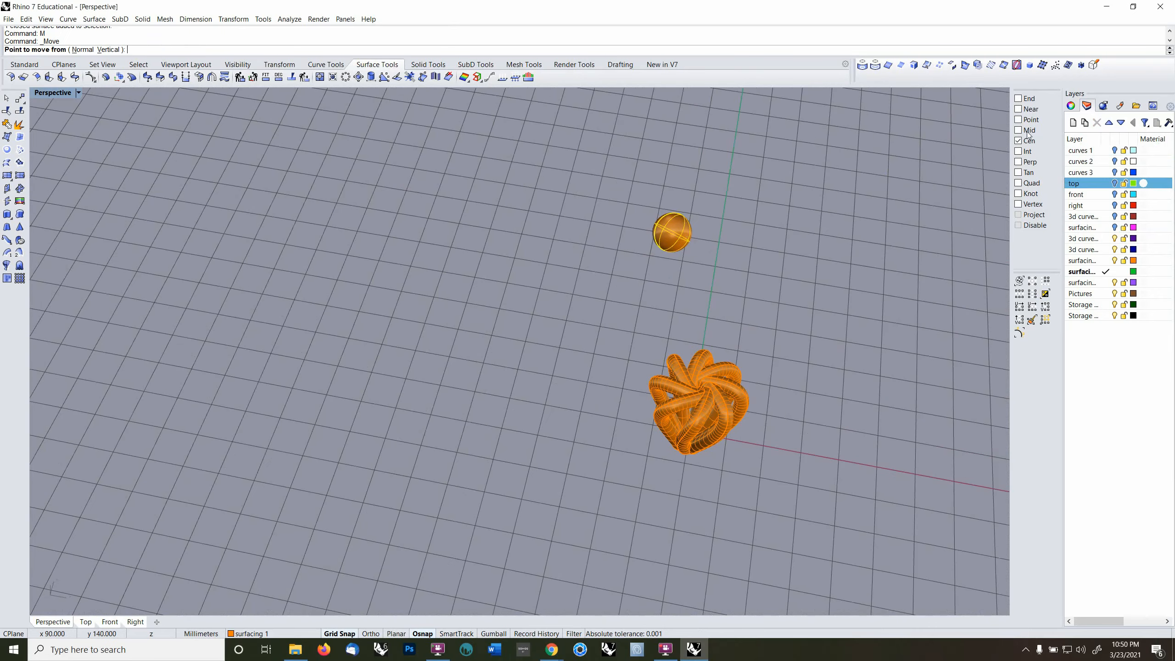
{"action": "left_click", "coordinate": [689, 240]}
{"action": "type", "text": "0"}
{"action": "key", "text": "Return"}
{"action": "right_click_drag", "start_coordinate": [601, 417], "coordinate": [671, 277]}
- Scale the sphere up uniformly from its centre so that it encloses the lower ends of the tubes
{"action": "scroll", "coordinate": [671, 393], "scroll_direction": "up", "scroll_amount": 5}
{"action": "left_click", "coordinate": [279, 65]}
{"action": "left_click", "coordinate": [75, 77]}
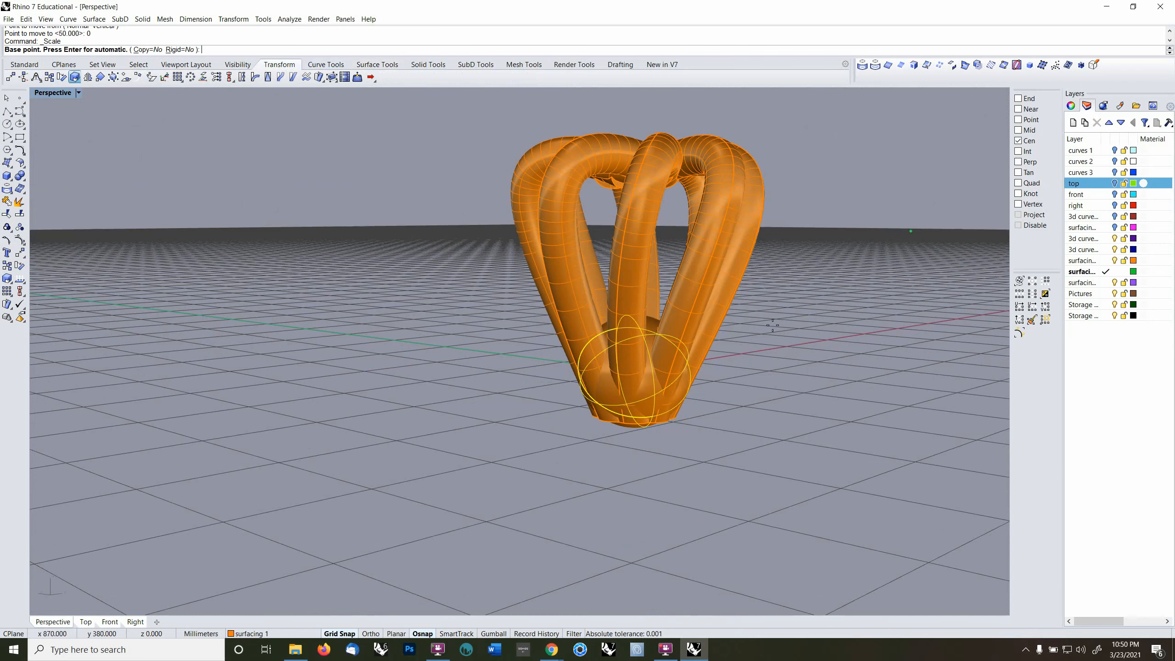
{"action": "left_click", "coordinate": [652, 416]}
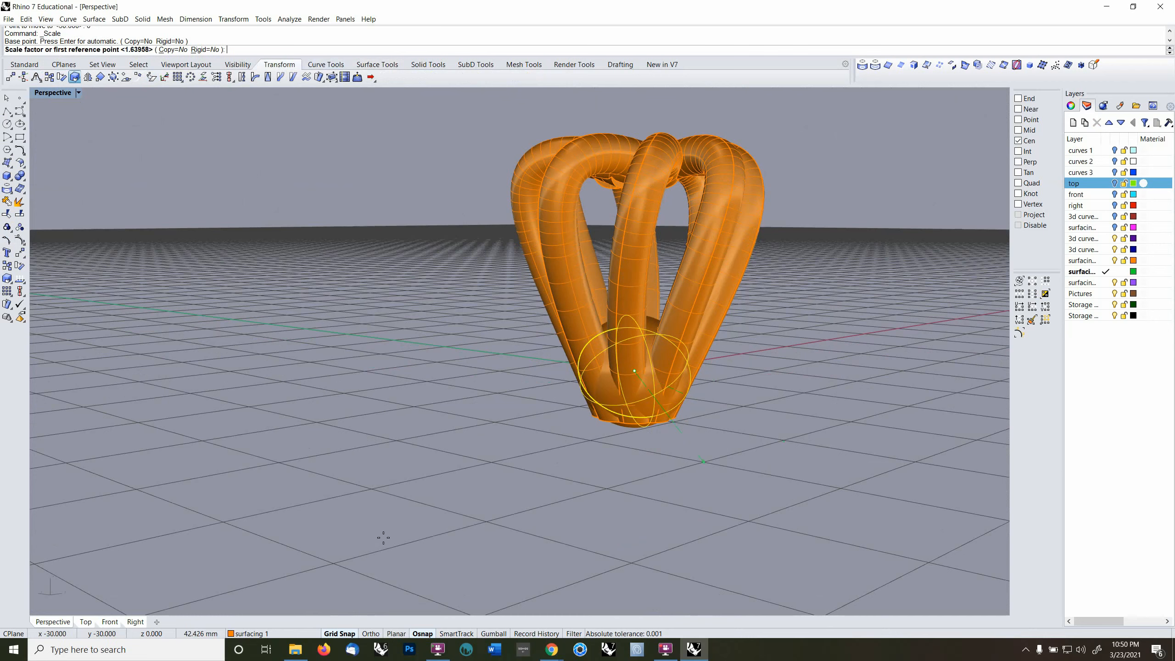
{"action": "left_click", "coordinate": [704, 452]}
{"action": "left_click", "coordinate": [735, 493]}
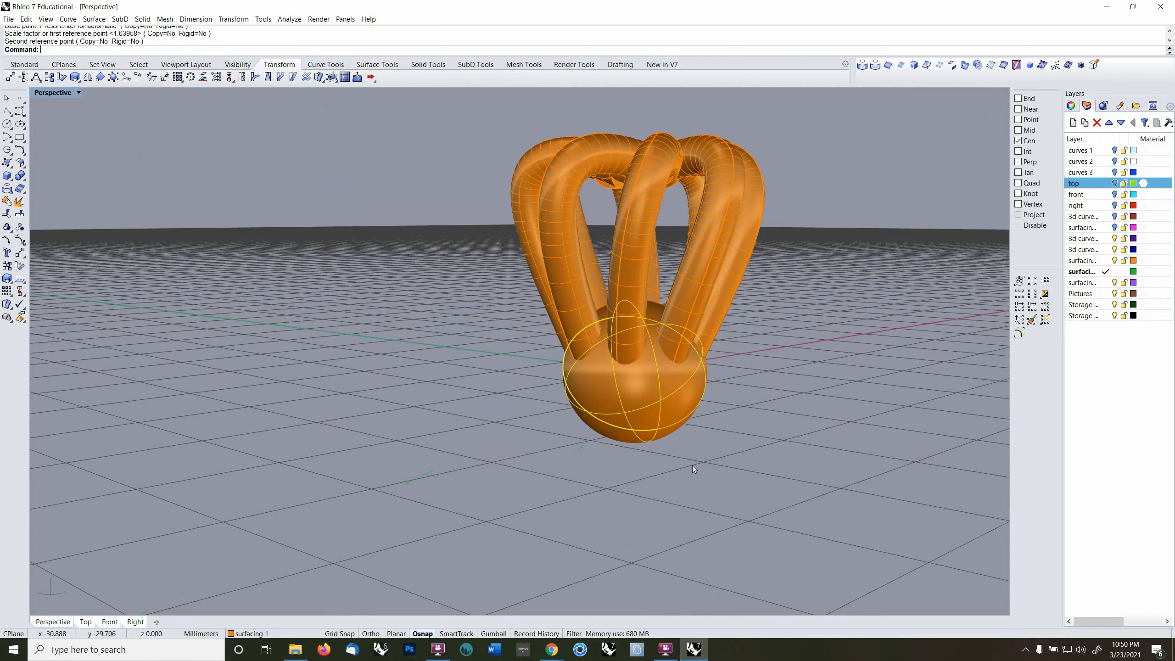
- Switch to a vertical construction plane and move the enlarged sphere straight down slightly below the tubes
{"action": "right_click_drag", "start_coordinate": [681, 425], "coordinate": [764, 393]}
{"action": "key", "text": "F2"}
{"action": "type", "text": "m"}
{"action": "key", "text": "Return"}
{"action": "left_click", "coordinate": [794, 380]}
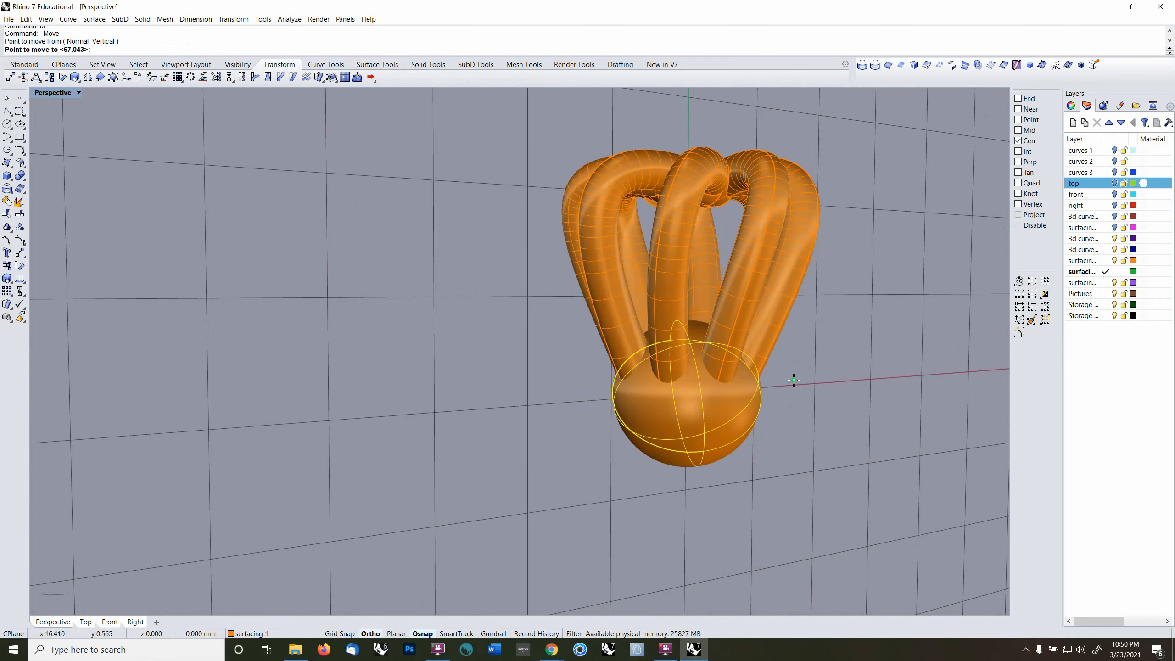
{"action": "left_click", "coordinate": [794, 426]}
{"action": "right_click_drag", "start_coordinate": [793, 427], "coordinate": [777, 443]}
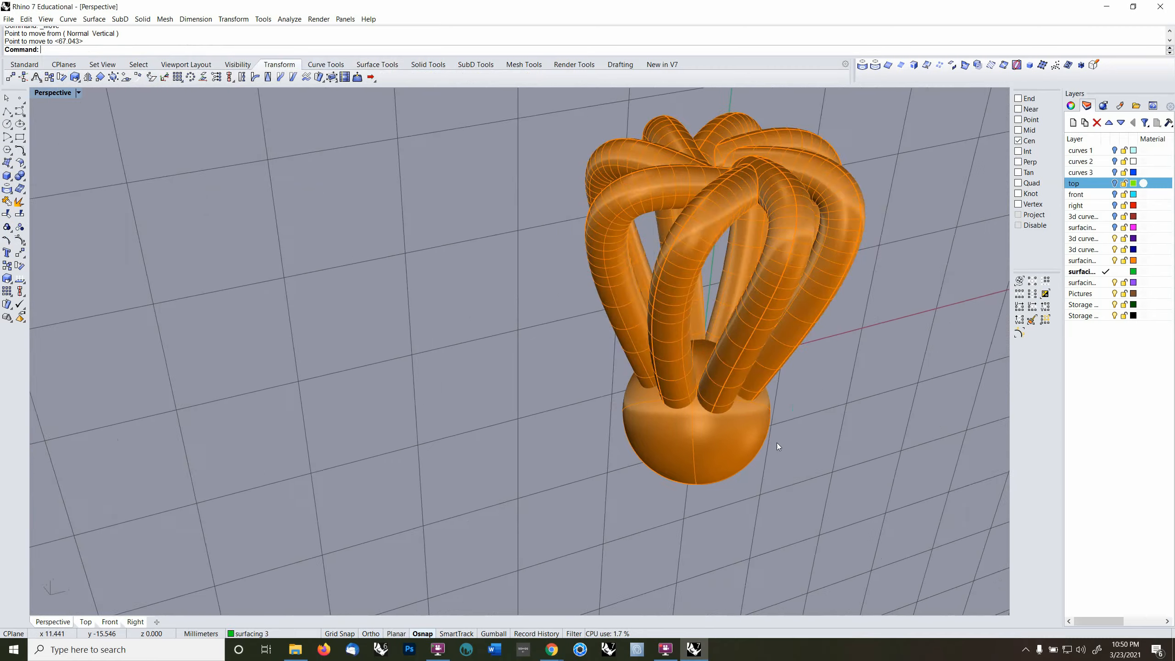
- Boolean-union the twisted tube cluster with the sphere at its base
{"action": "left_click", "coordinate": [771, 374]}
{"action": "right_click_drag", "start_coordinate": [771, 374], "coordinate": [721, 394]}
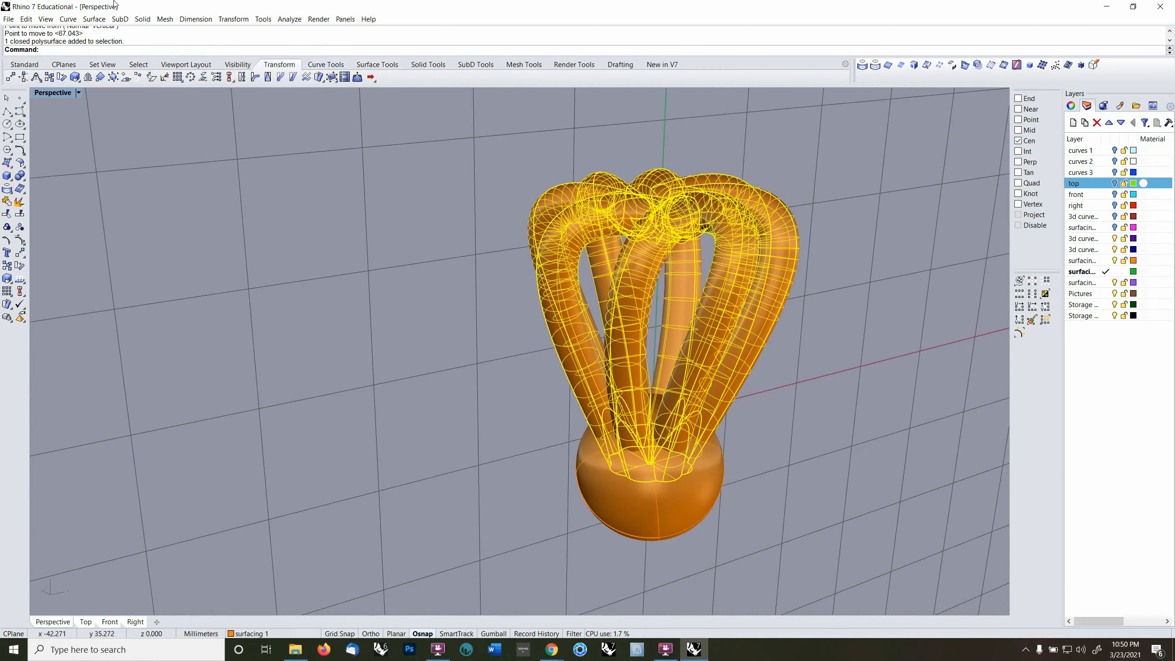
{"action": "left_click", "coordinate": [142, 19]}
{"action": "left_click", "coordinate": [157, 301]}
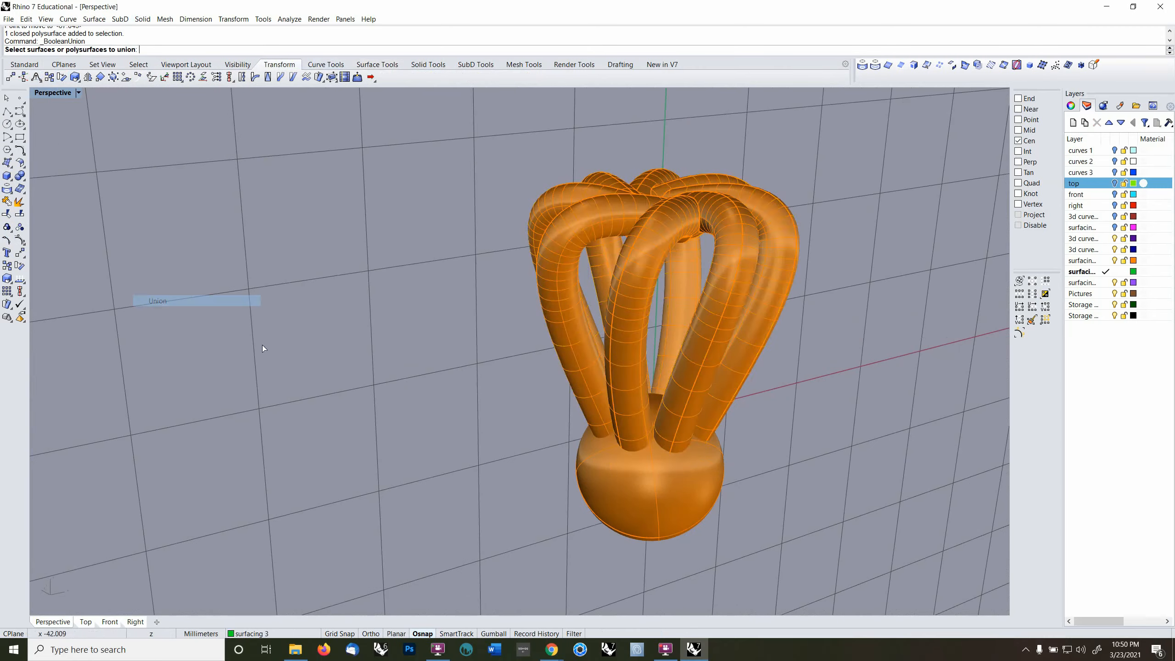
{"action": "left_click", "coordinate": [678, 503]}
{"action": "key", "text": "Return"}
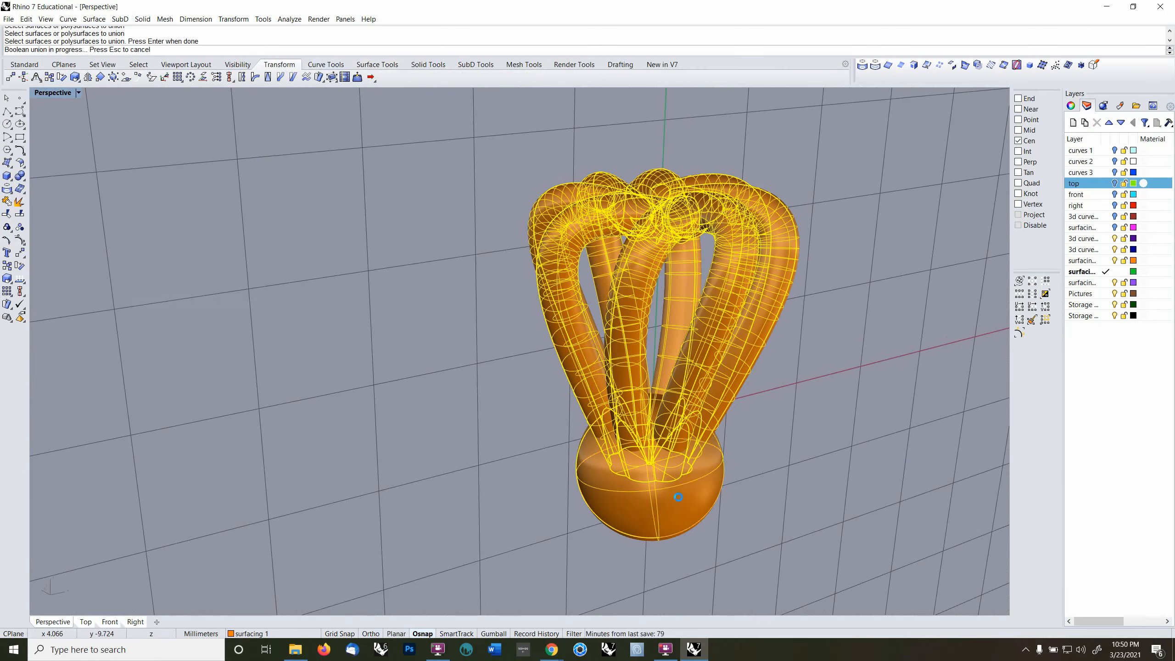